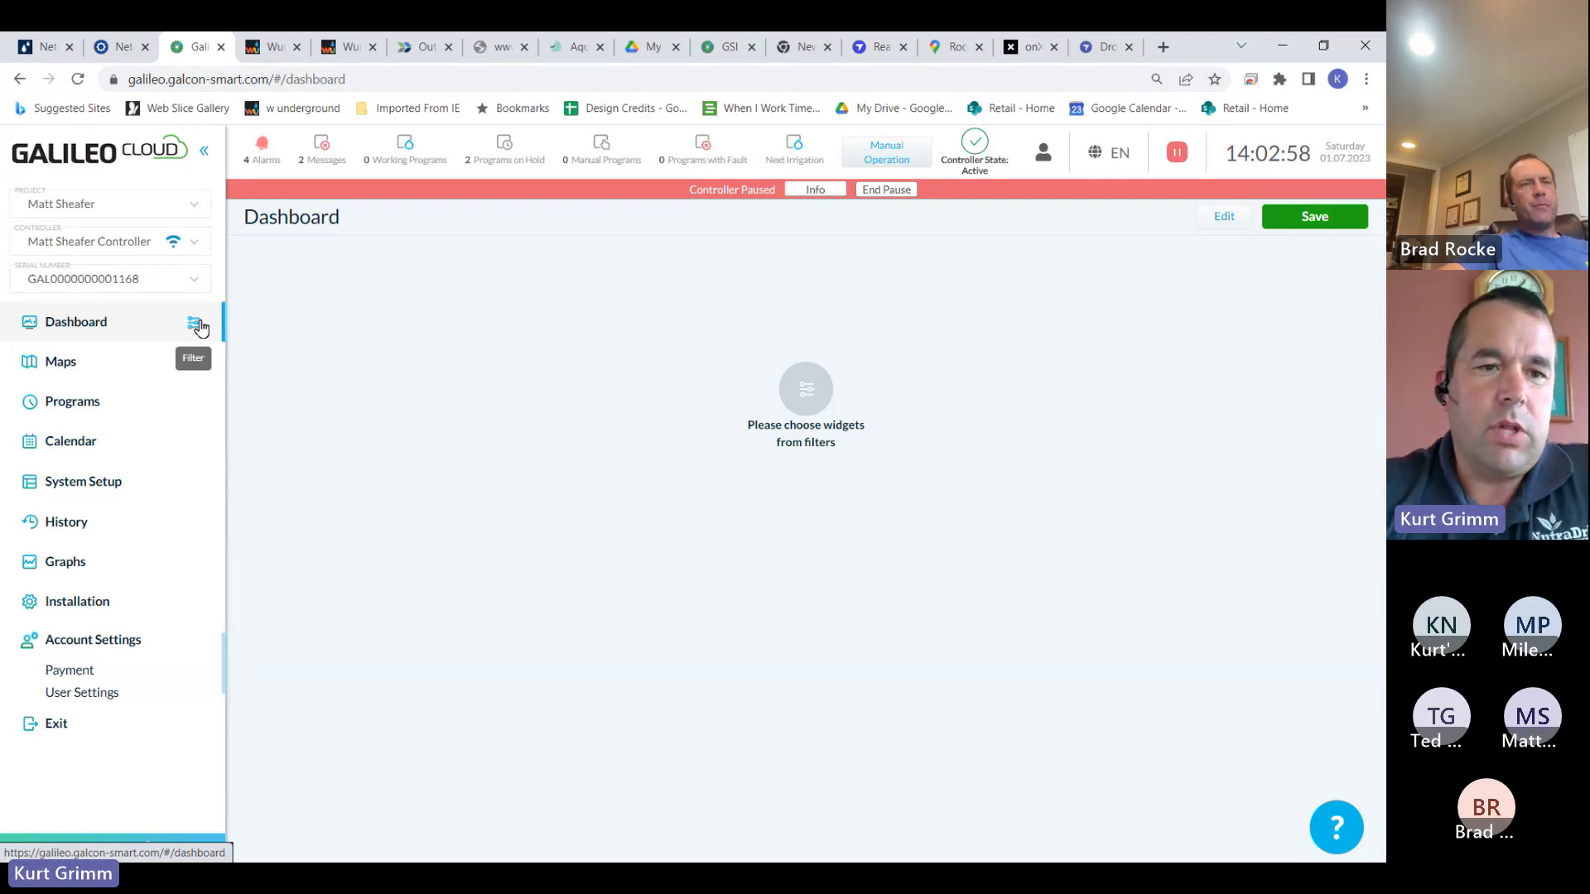
Add the Working Programs, All Sensors Monitoring and All Fertilizer Pumps widgets to the dashboard
left_click(199, 328)
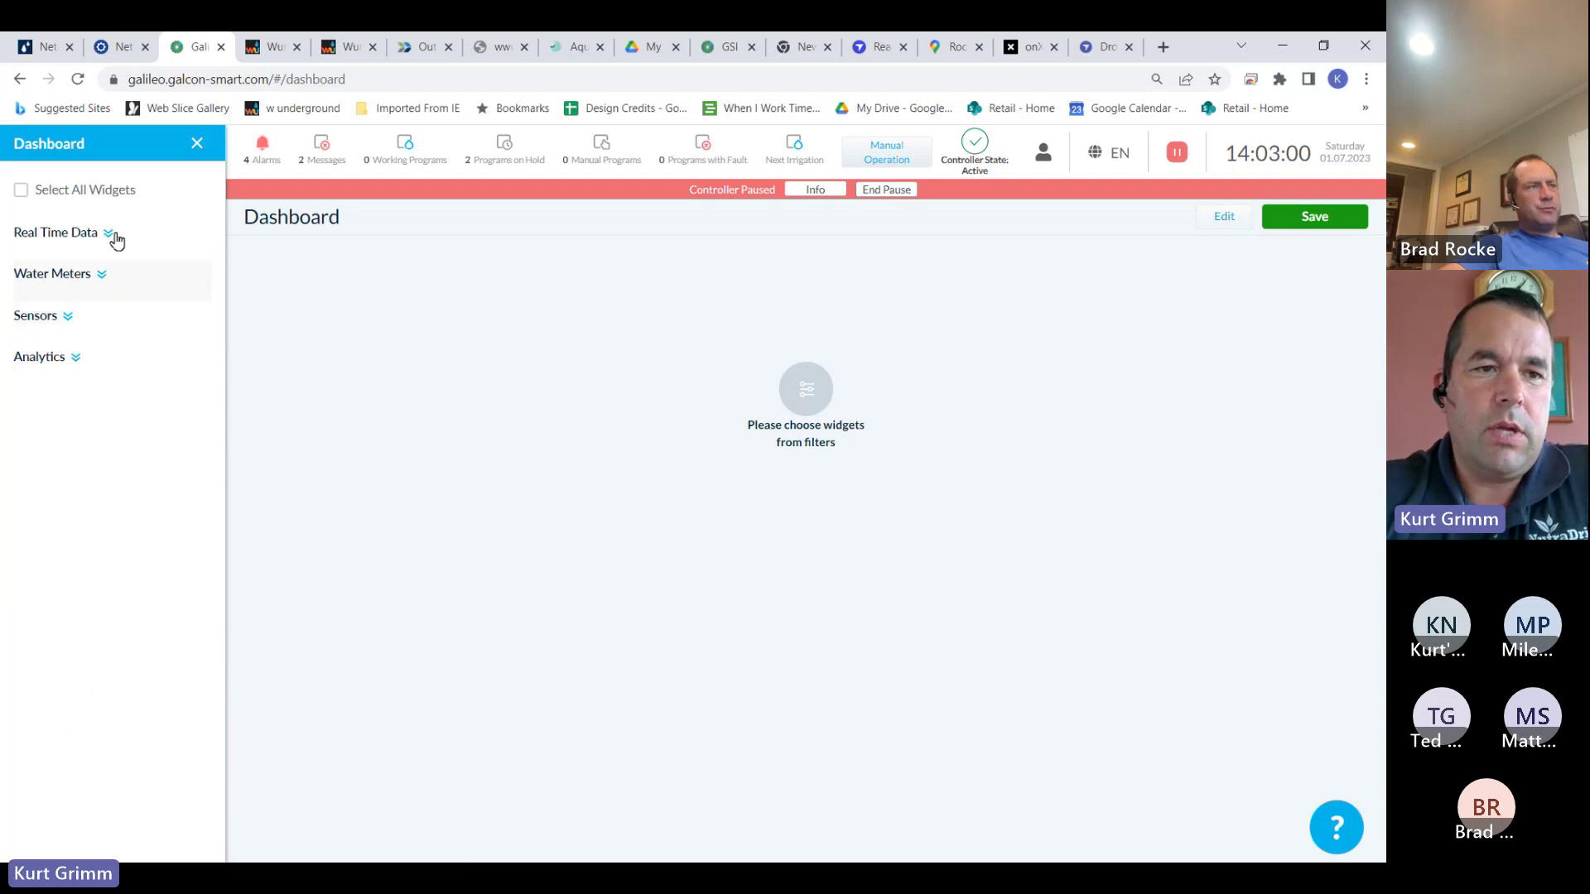
left_click(109, 234)
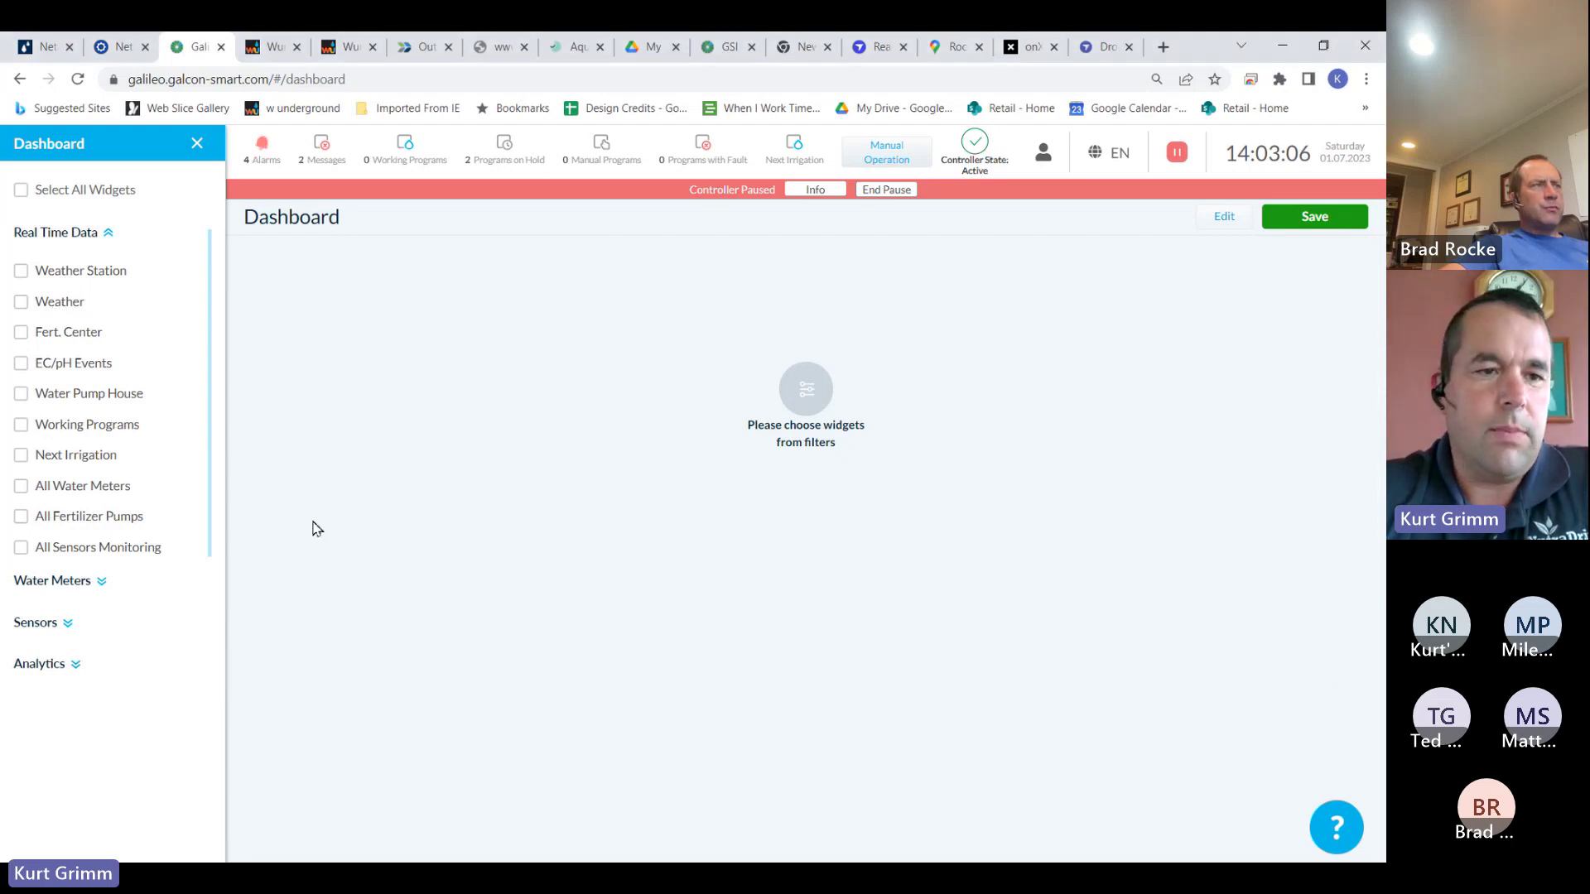
left_click(22, 426)
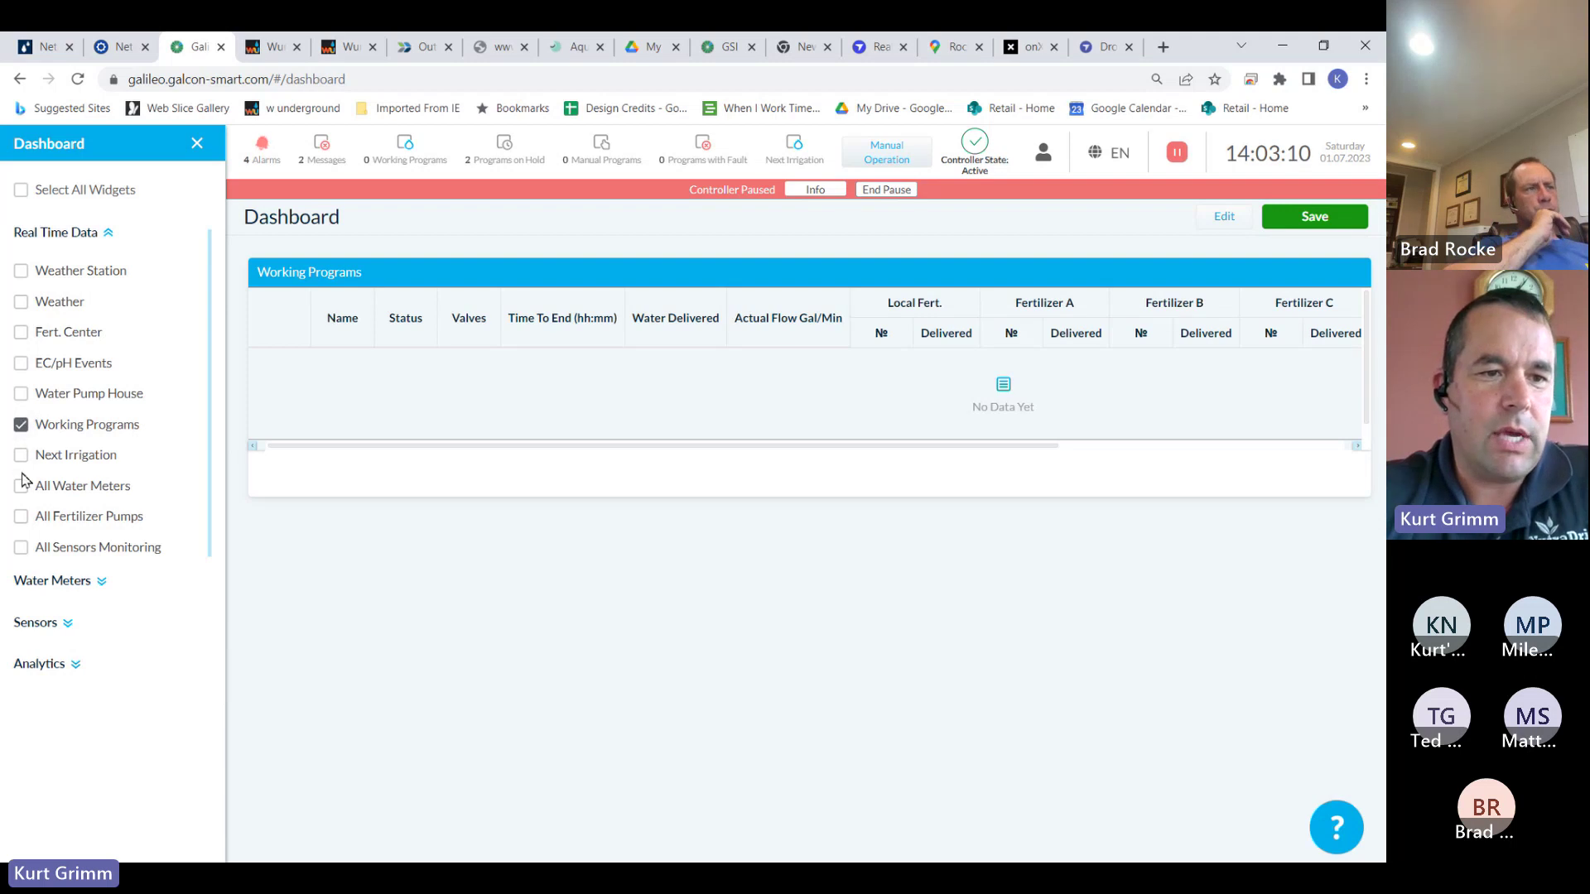
left_click(21, 549)
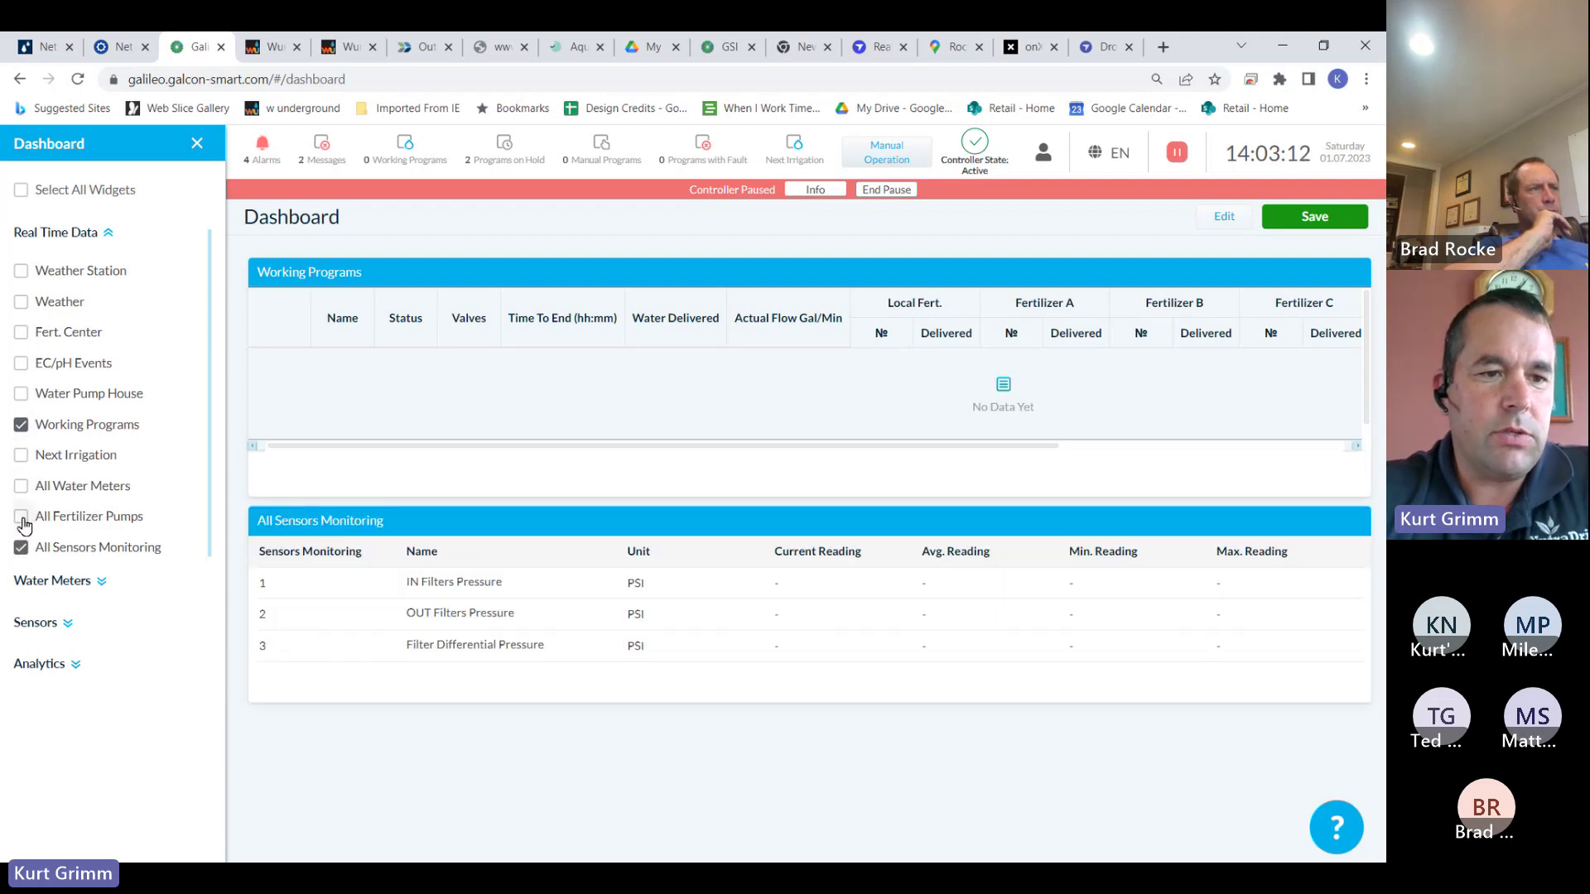
left_click(21, 517)
Add Water Meter widget A and Sensor widgets A and B to the dashboard
left_click(104, 586)
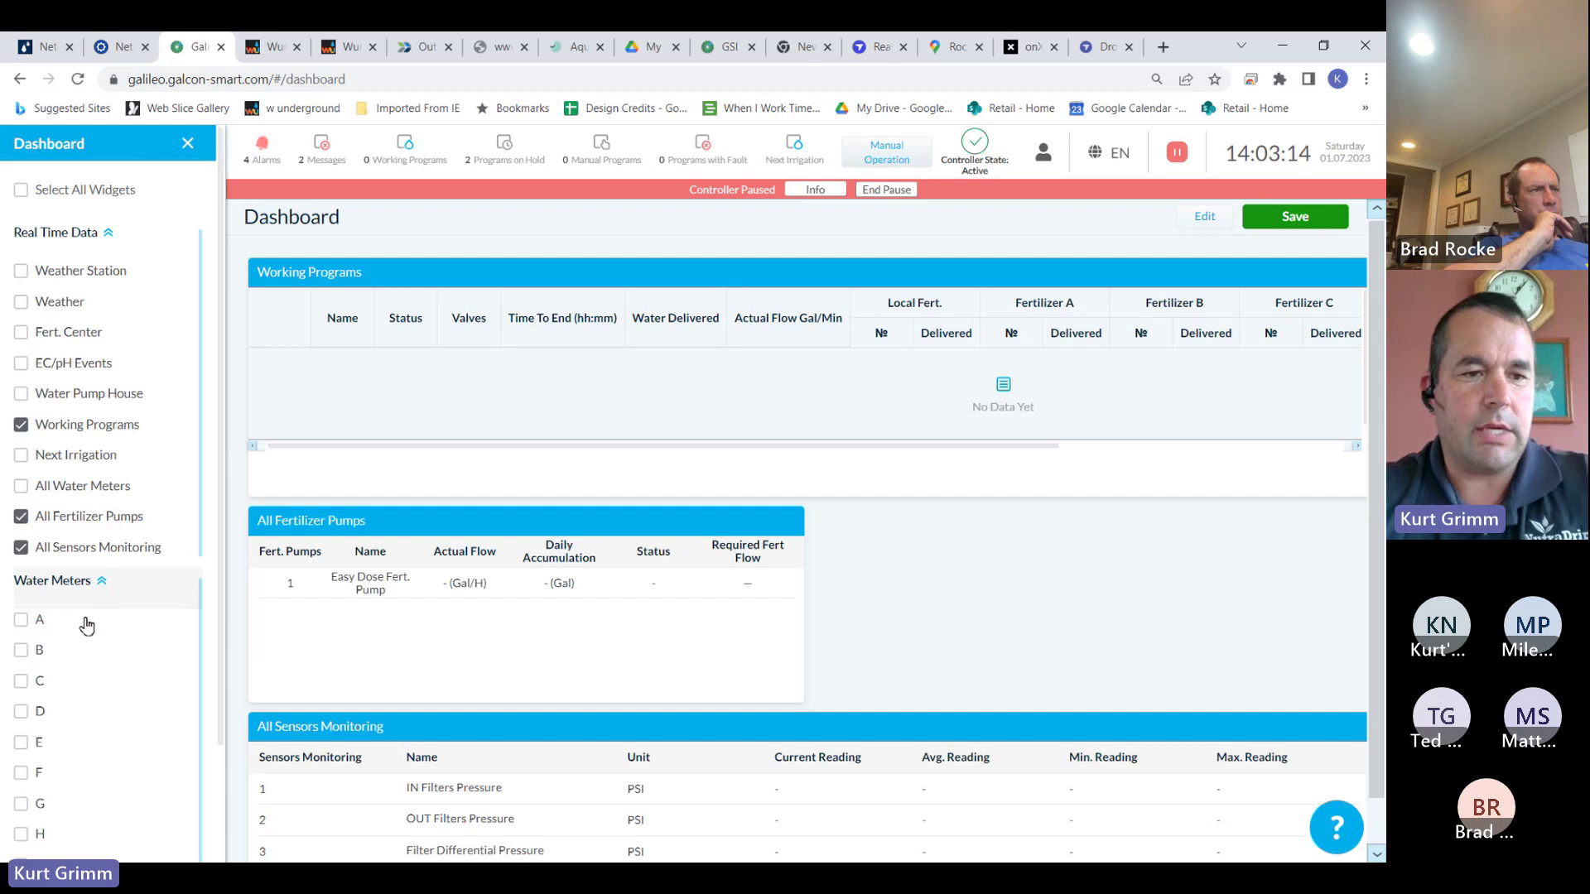
left_click(21, 620)
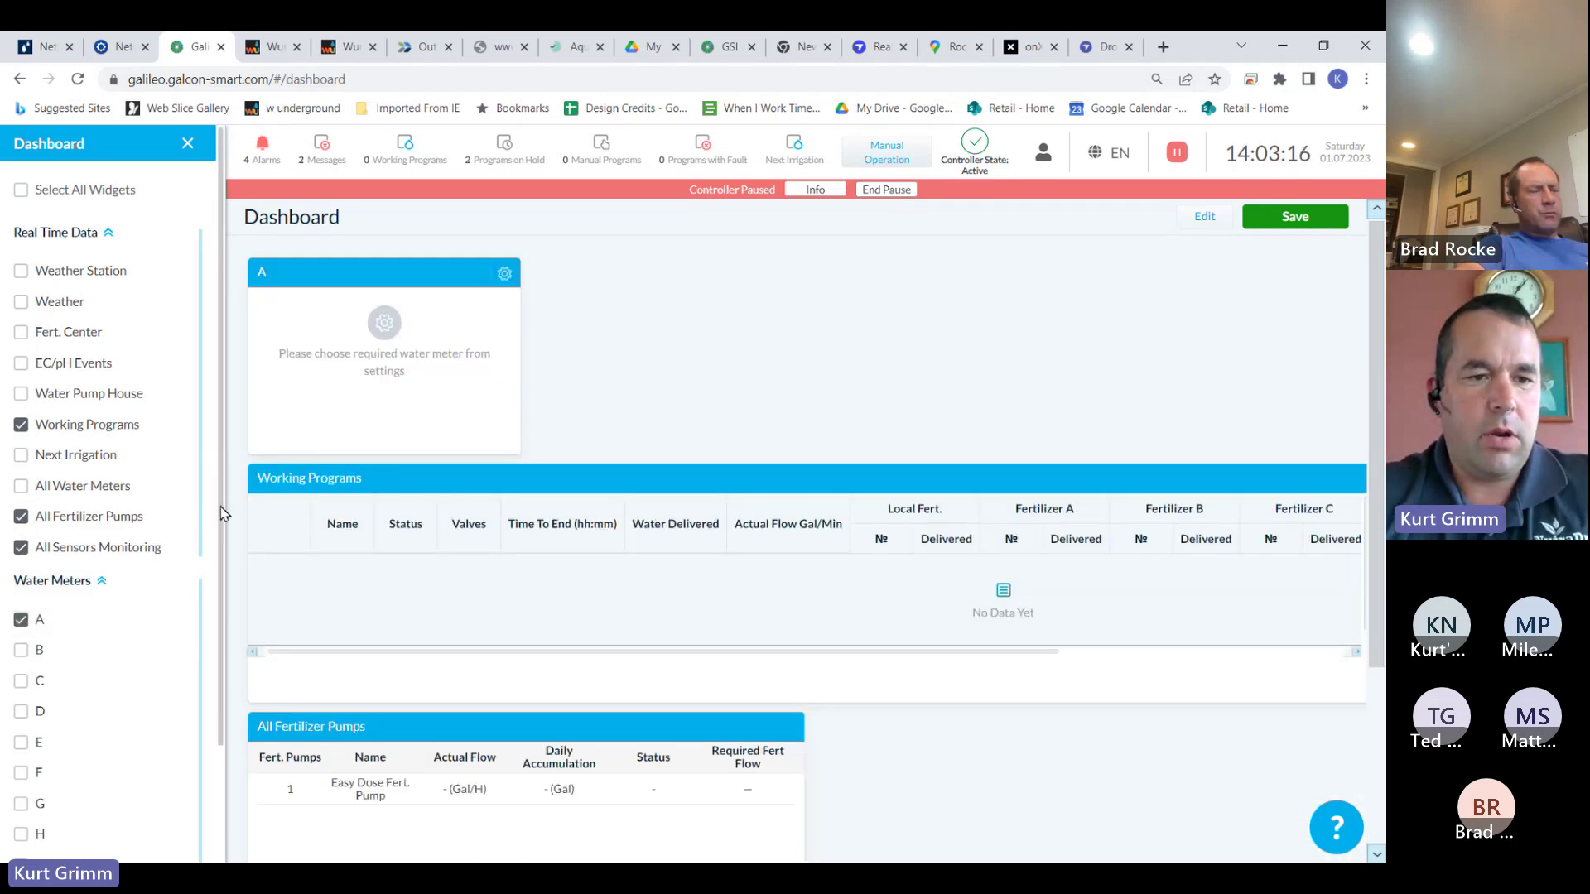
scroll(213, 528, "down", 2)
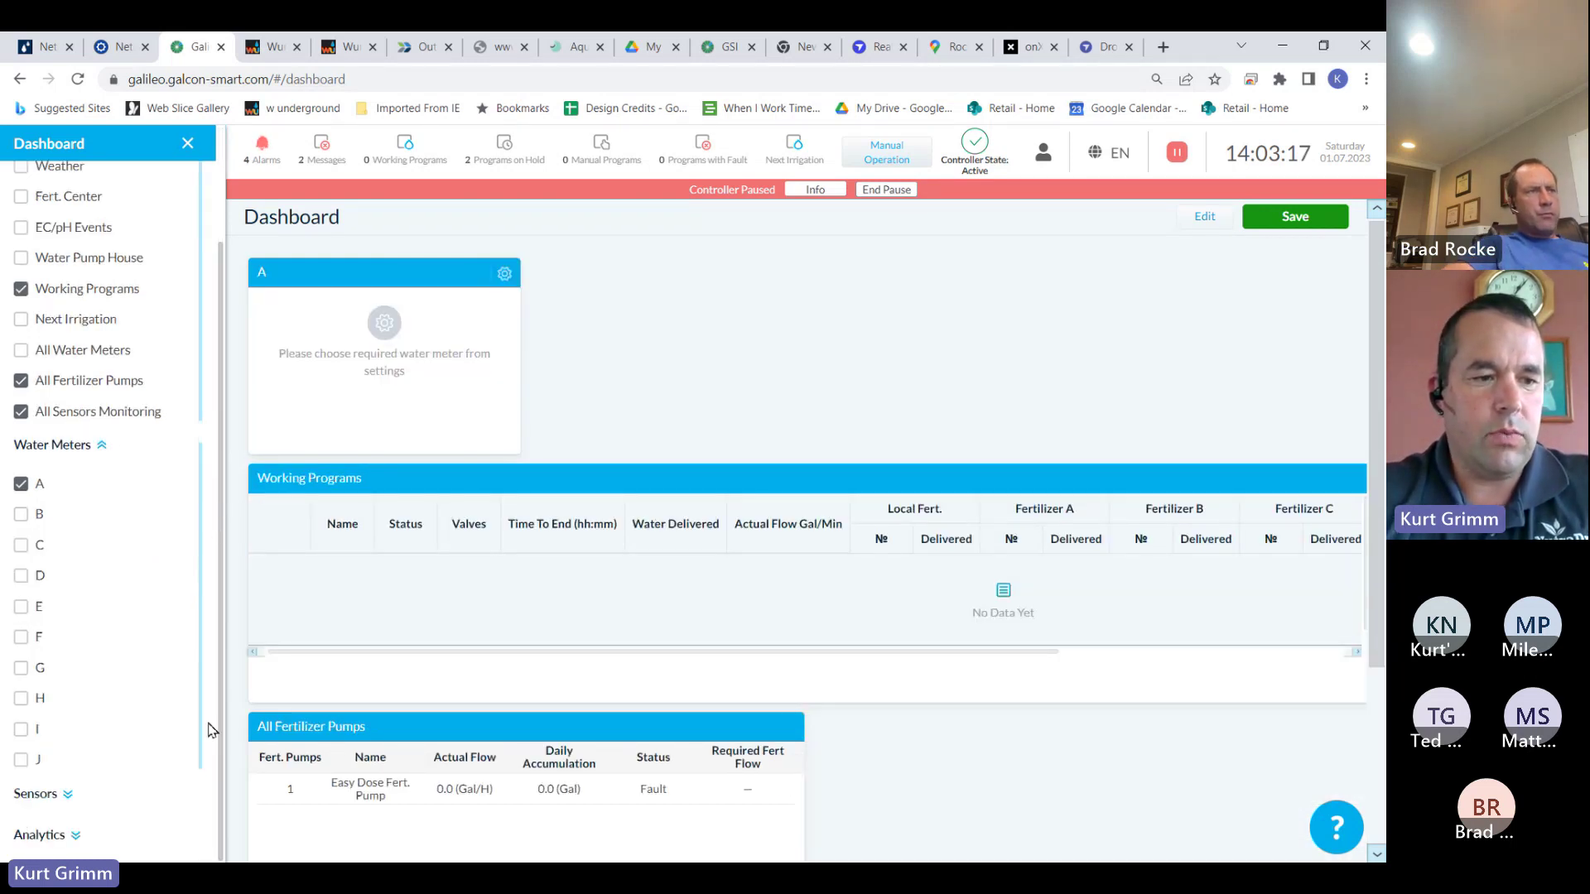
left_click(91, 806)
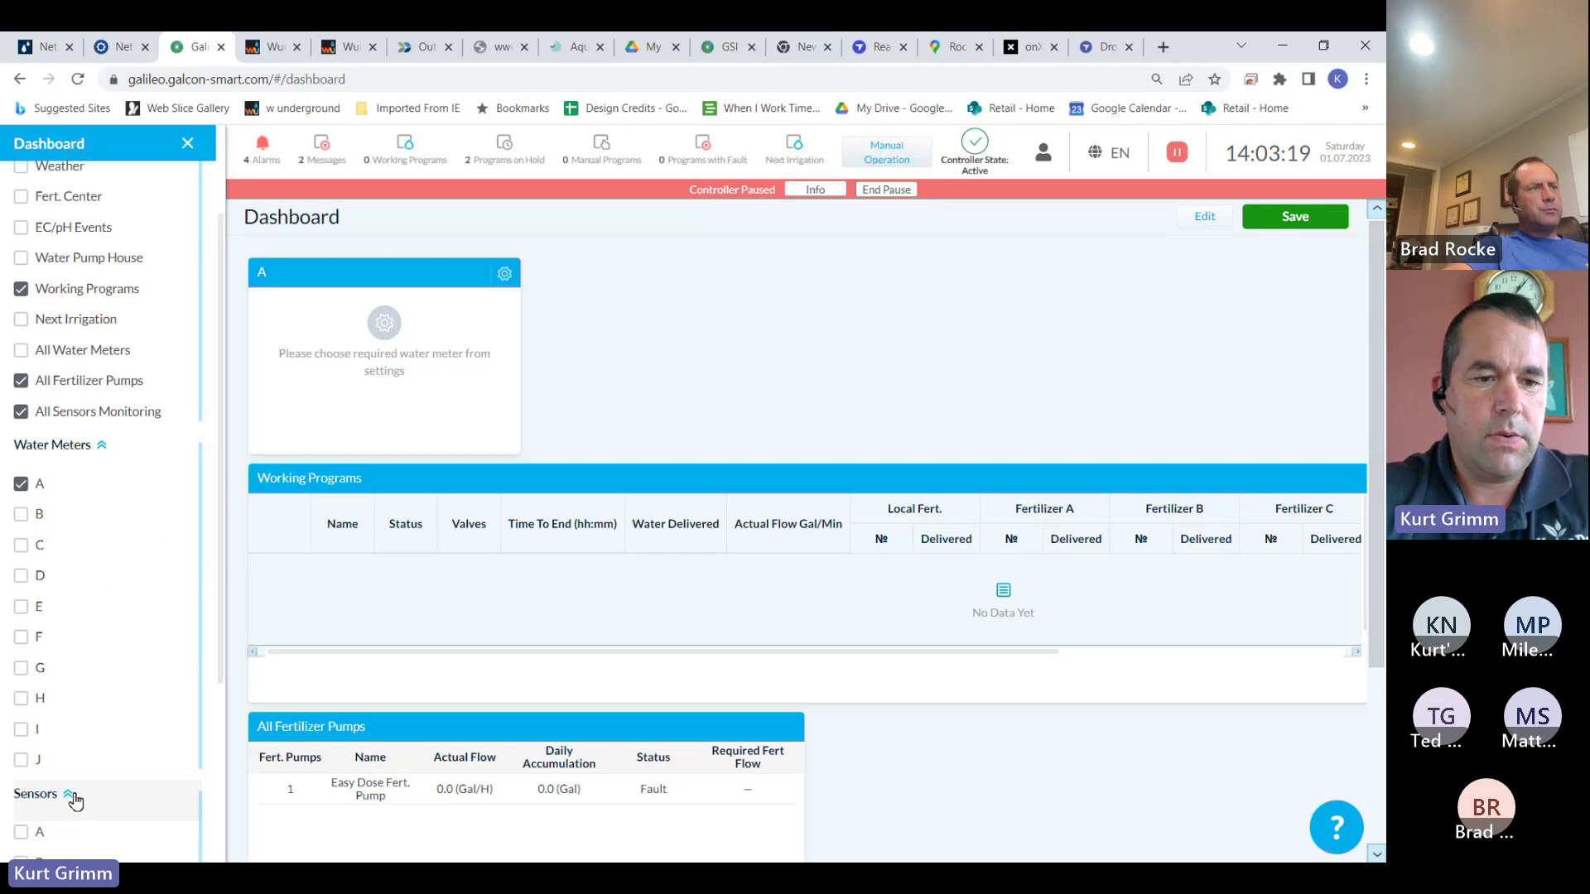
scroll(220, 667, "down", 3)
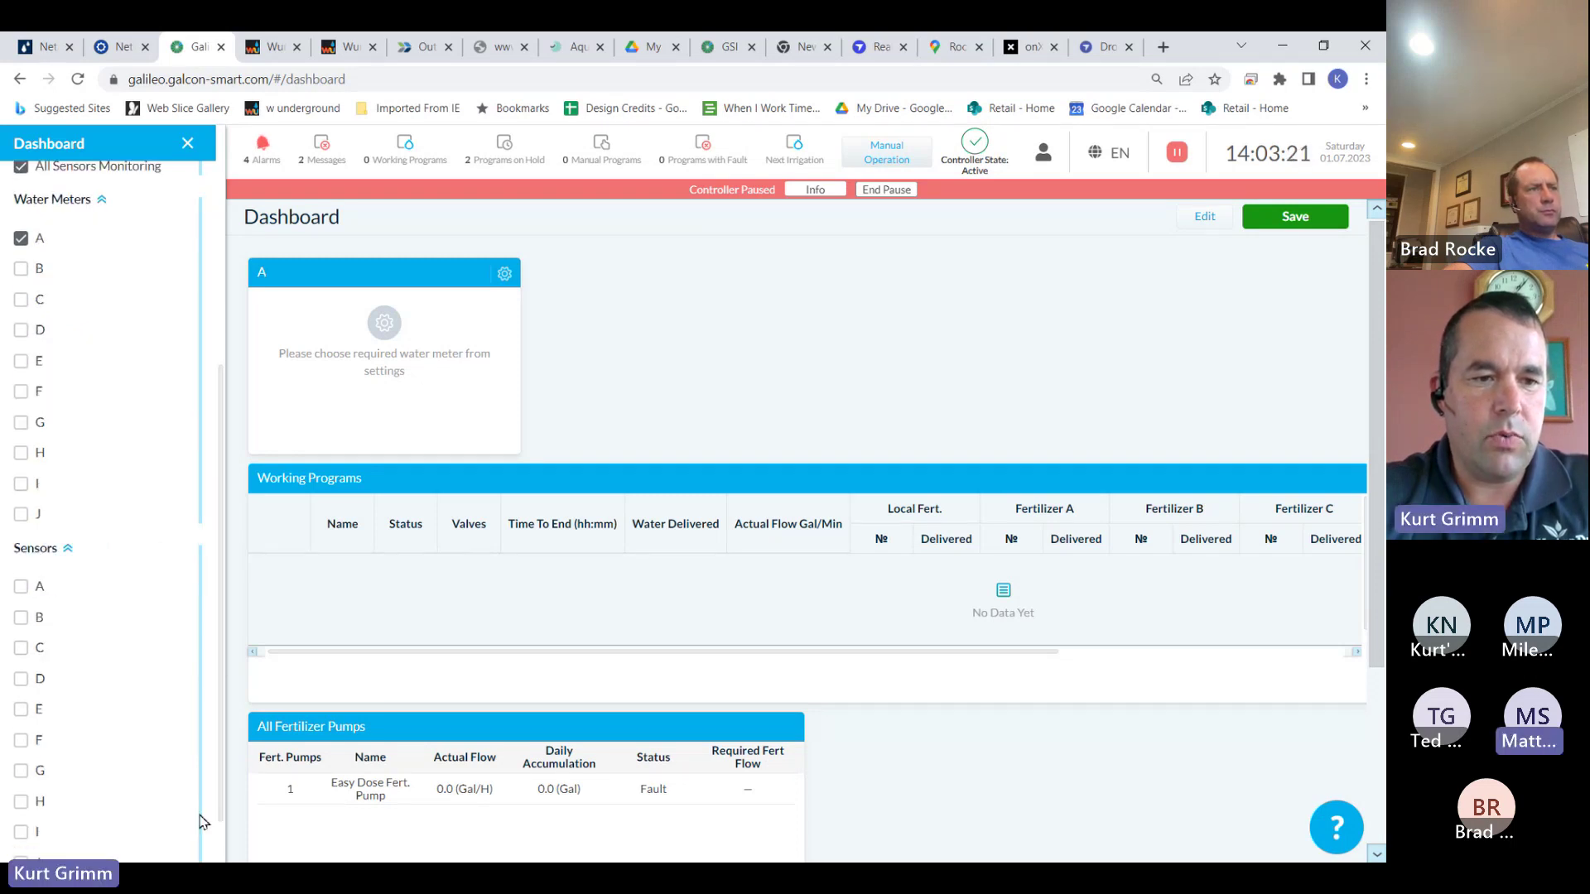
left_click(22, 588)
left_click(24, 619)
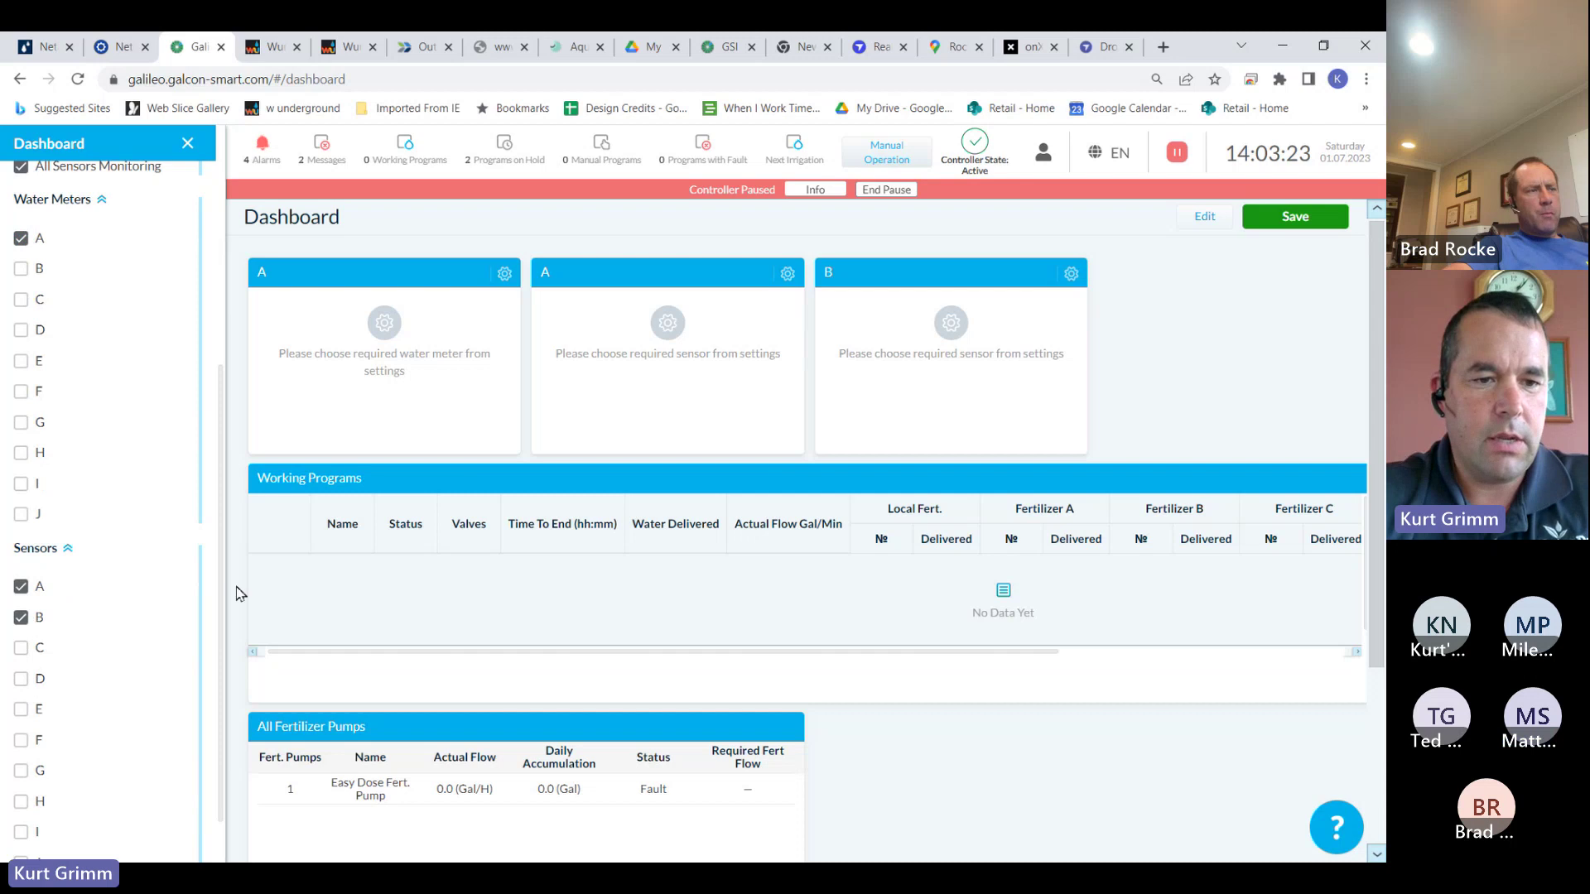
scroll(219, 666, "down", 1)
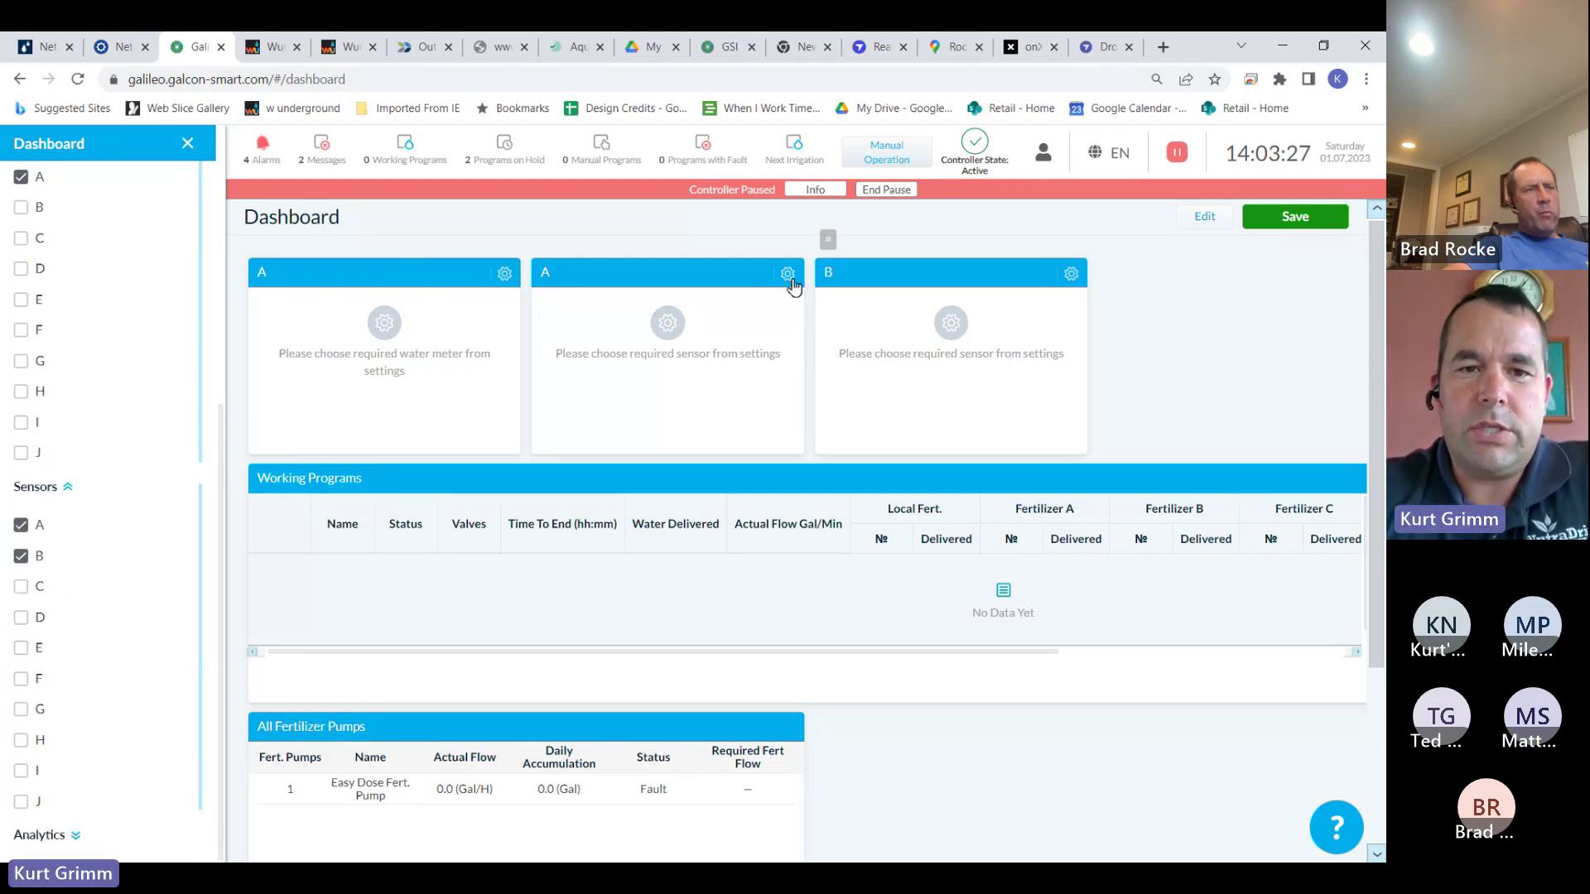
Set the widgets to show Water Meter, IN Filters Pressure and OUT Filters Pressure
left_click(505, 276)
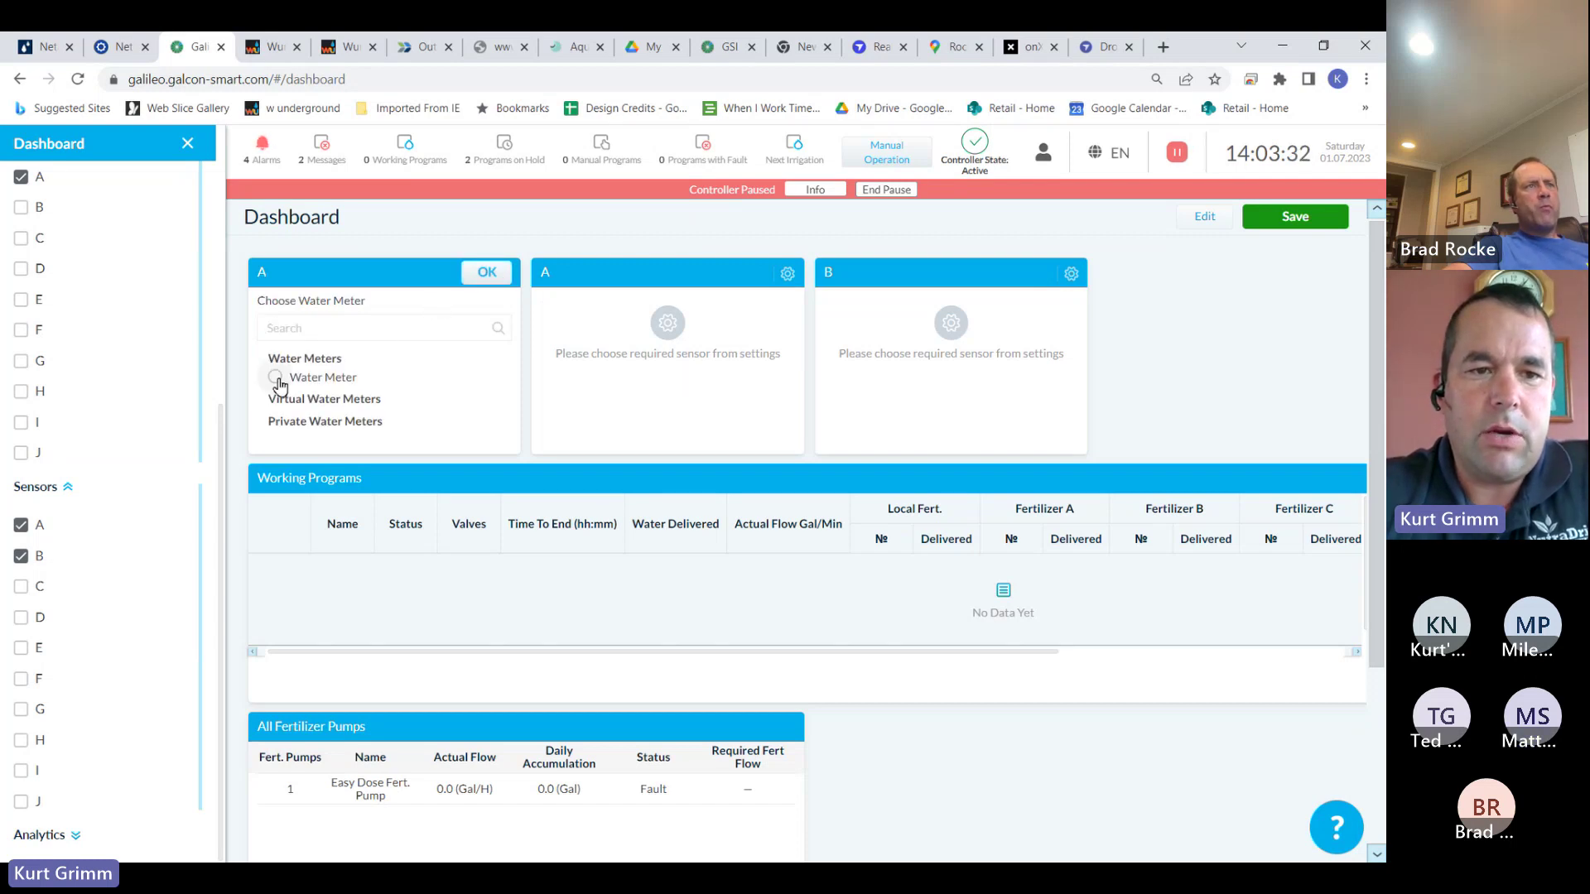
left_click(276, 378)
left_click(484, 274)
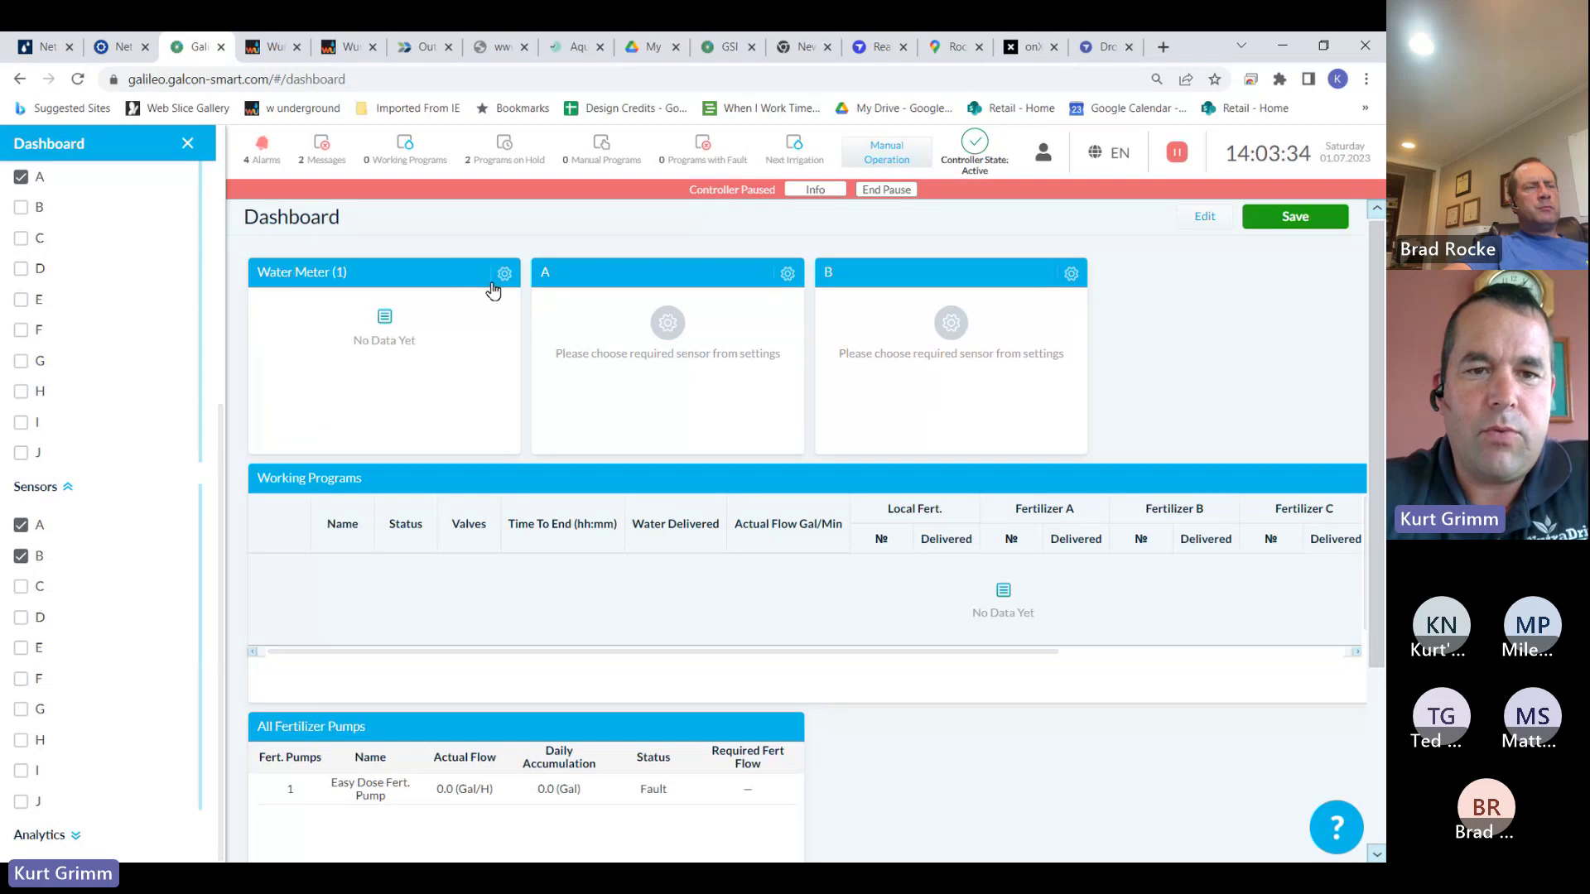
left_click(788, 274)
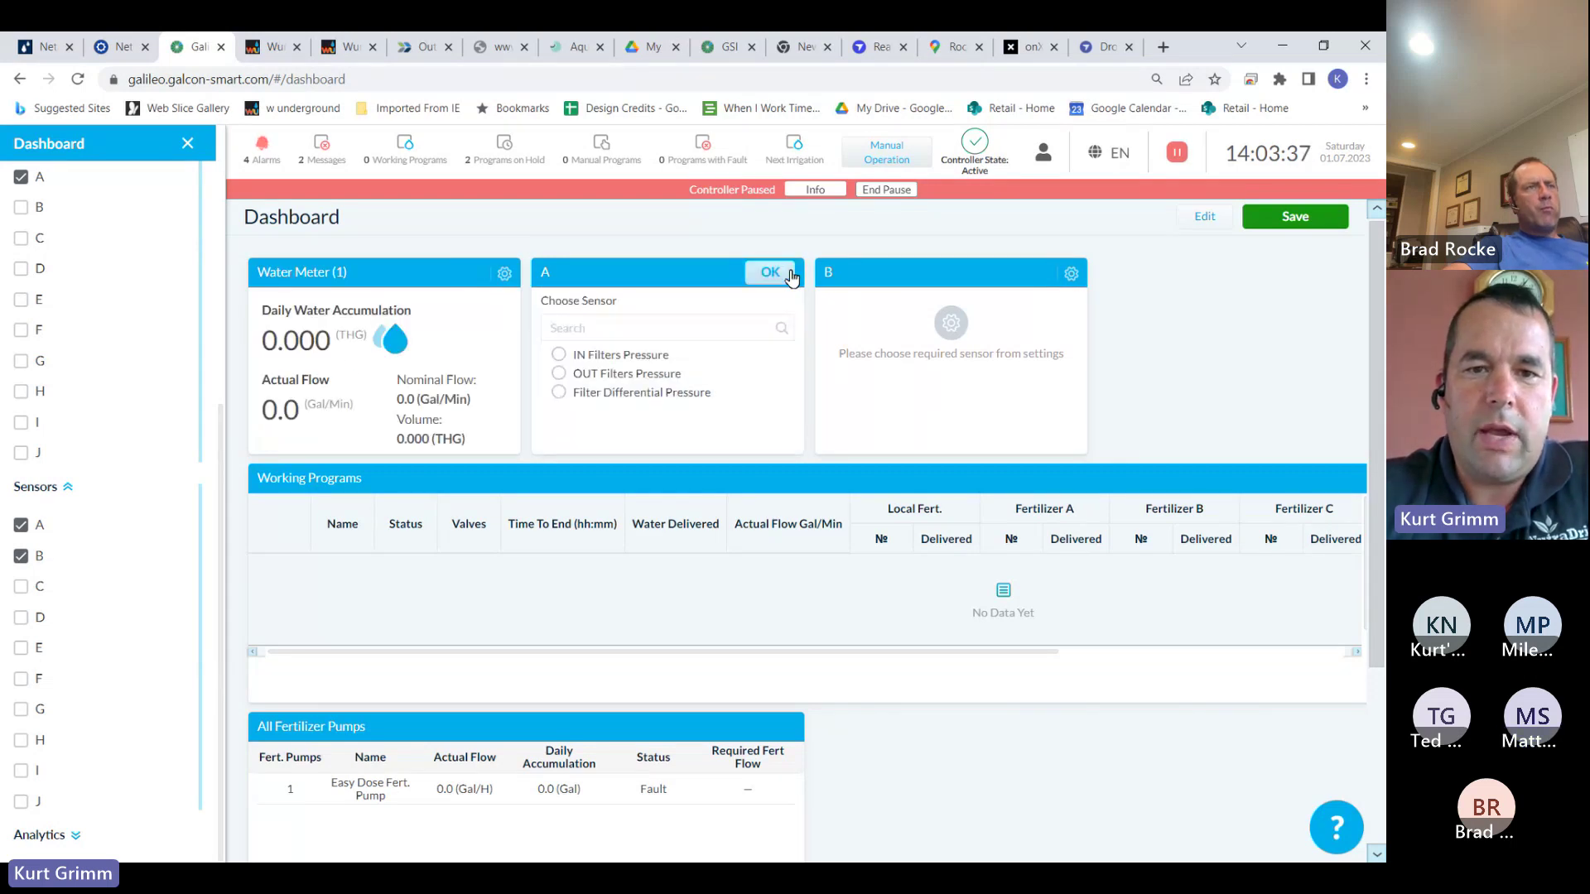
left_click(560, 355)
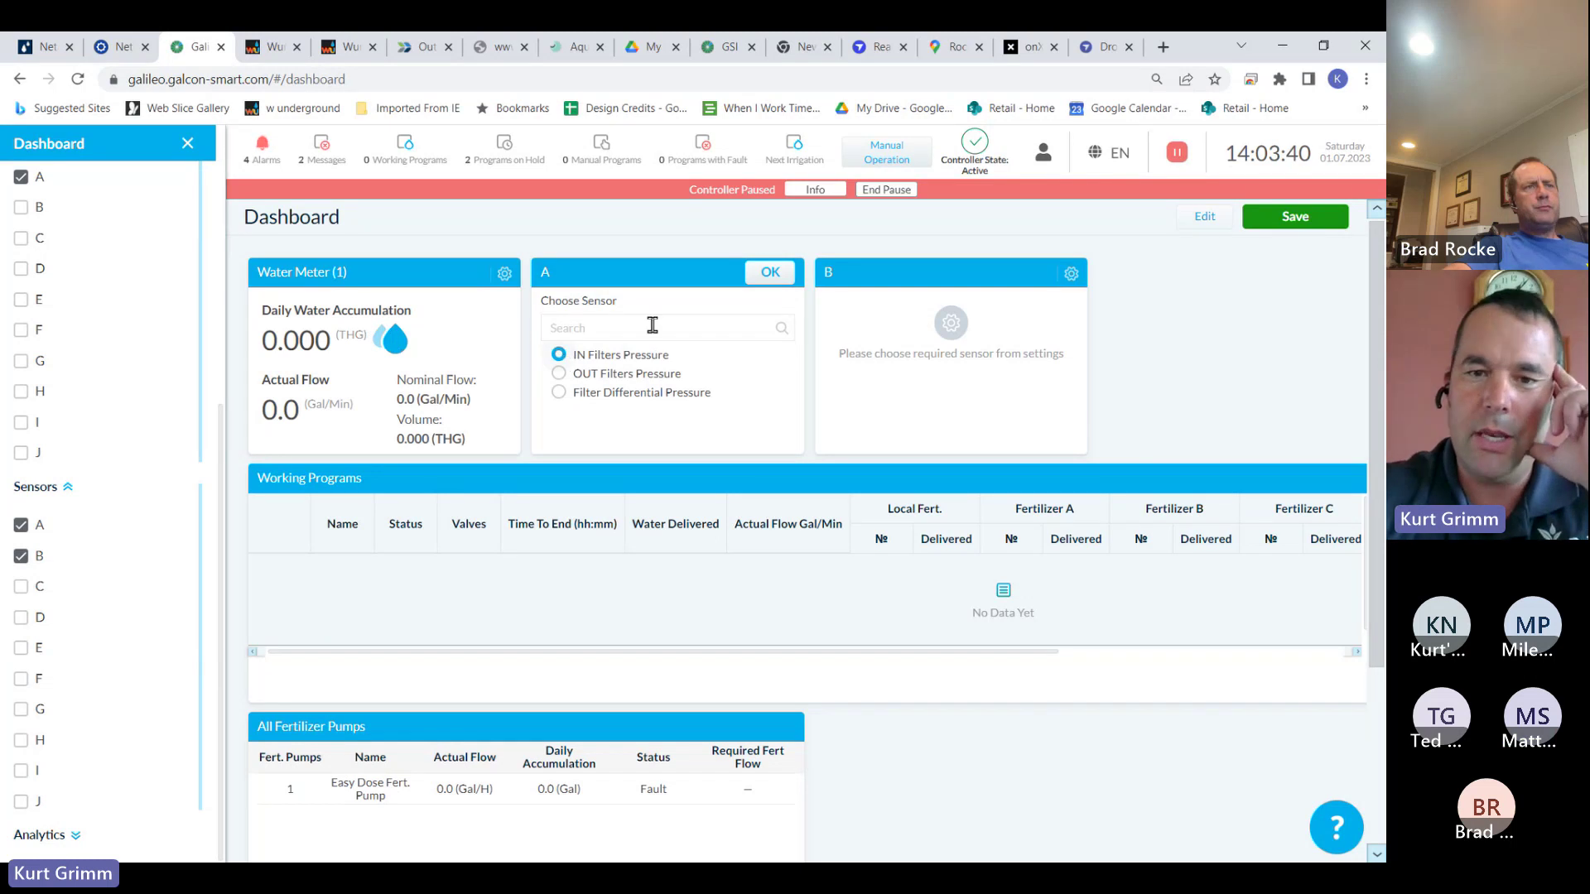
left_click(760, 274)
left_click(1067, 280)
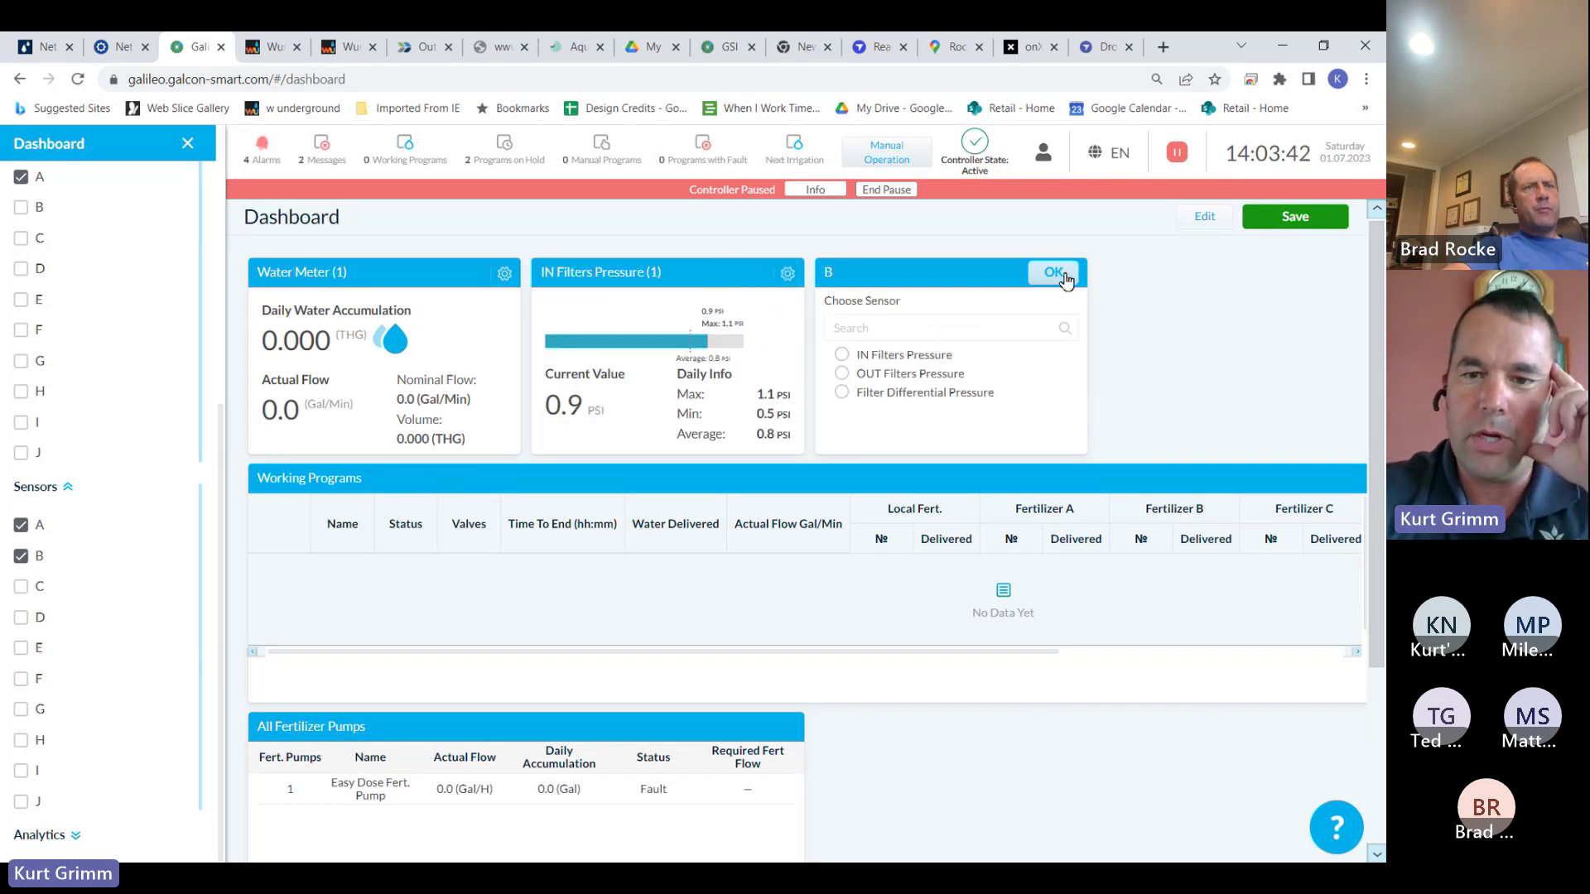
left_click(841, 374)
left_click(1064, 278)
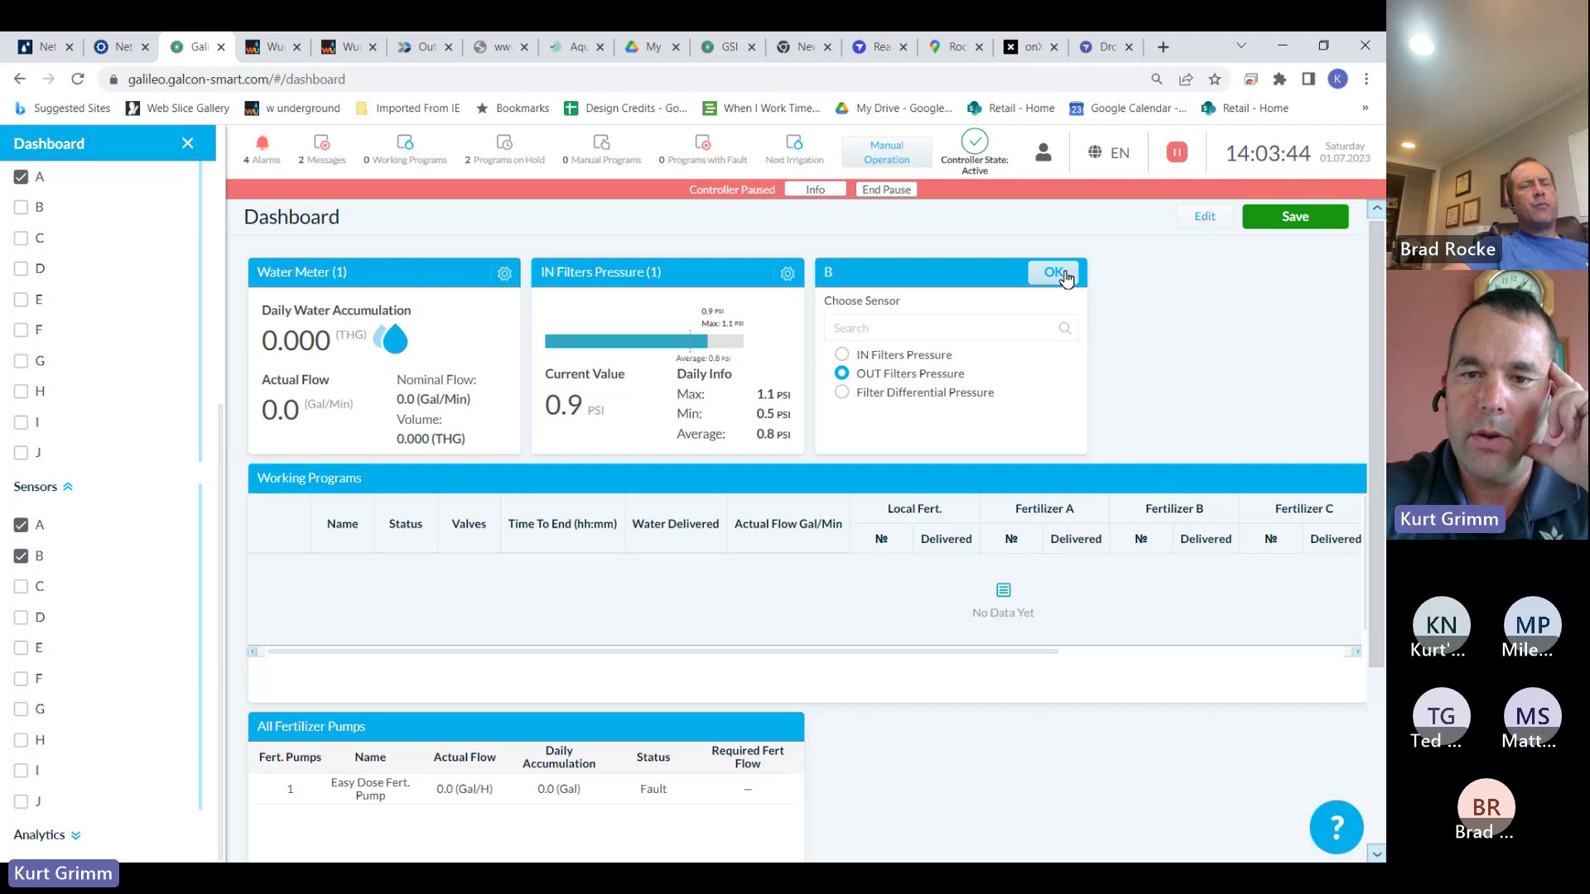
Add Sensor widget C showing Filter Differential Pressure
left_click(21, 586)
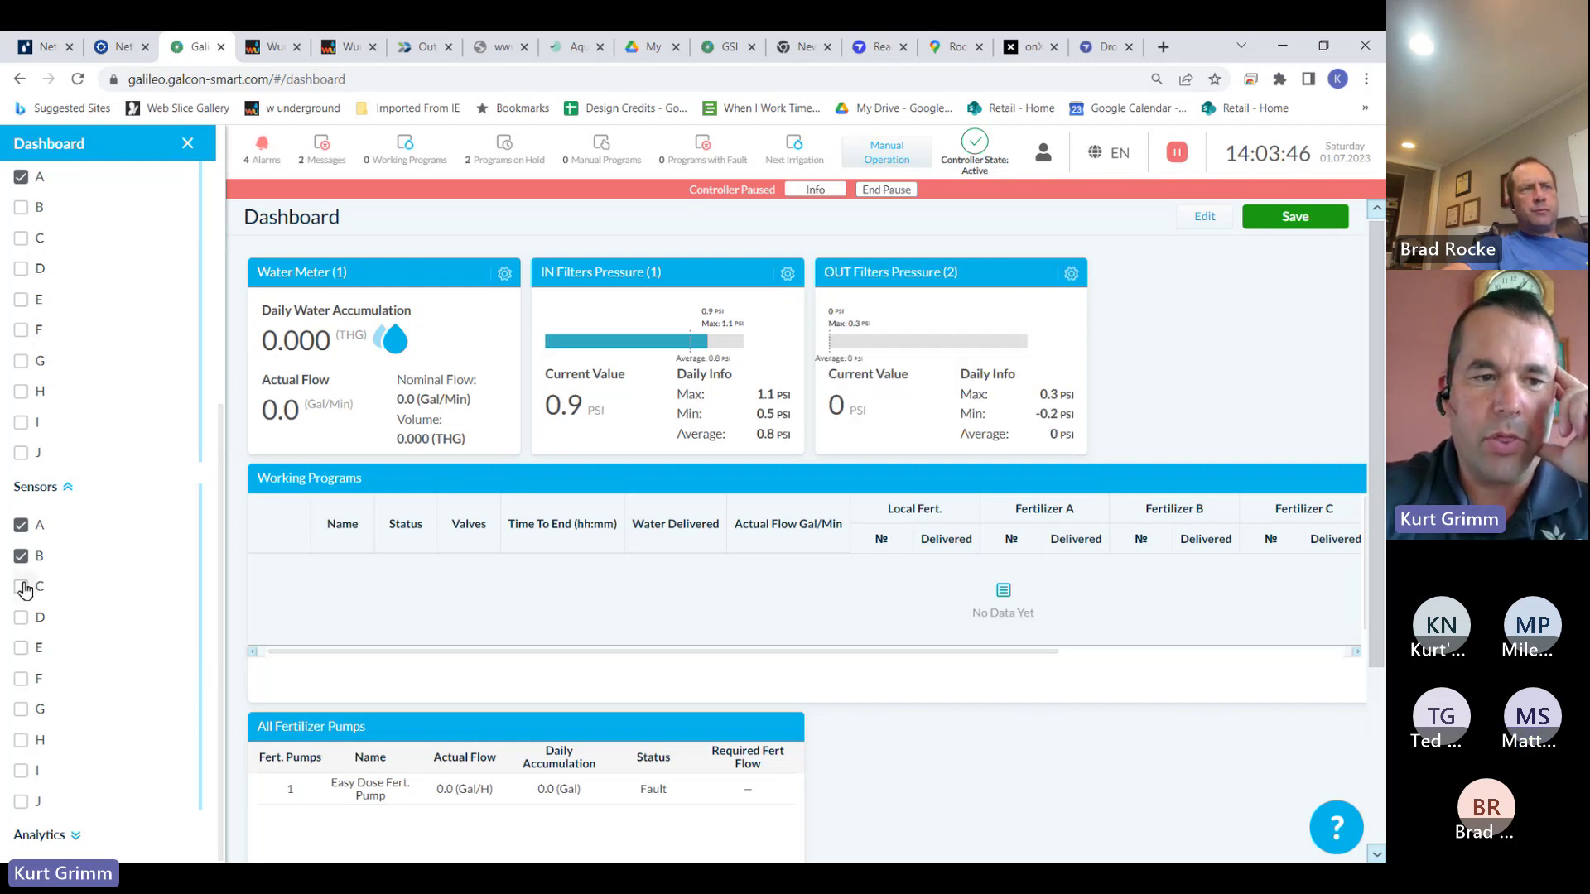
left_click(505, 482)
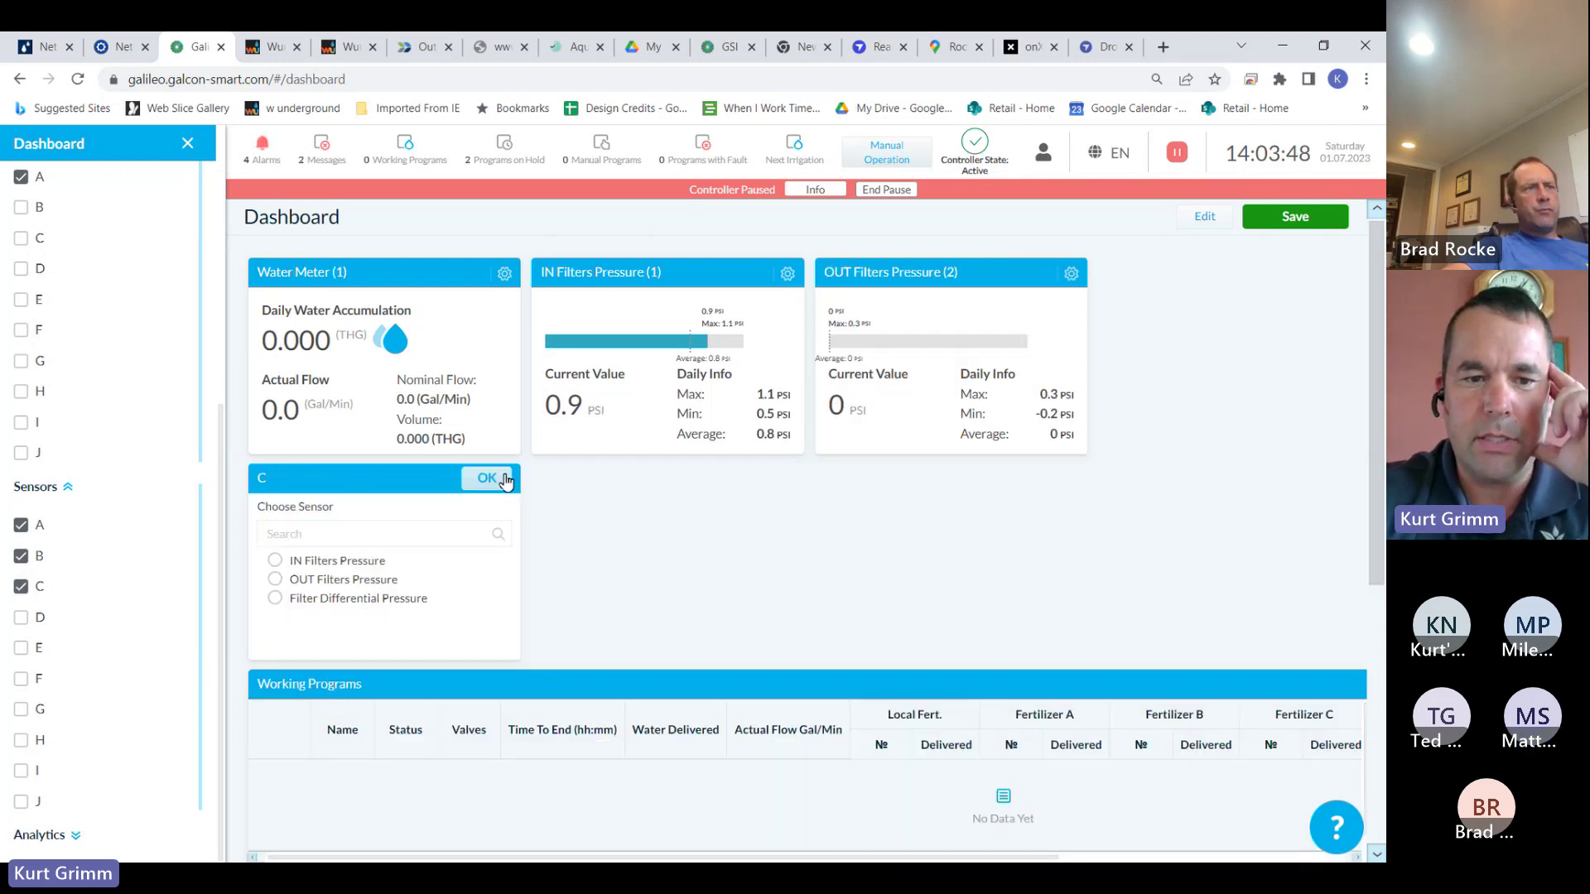
left_click(275, 597)
left_click(497, 478)
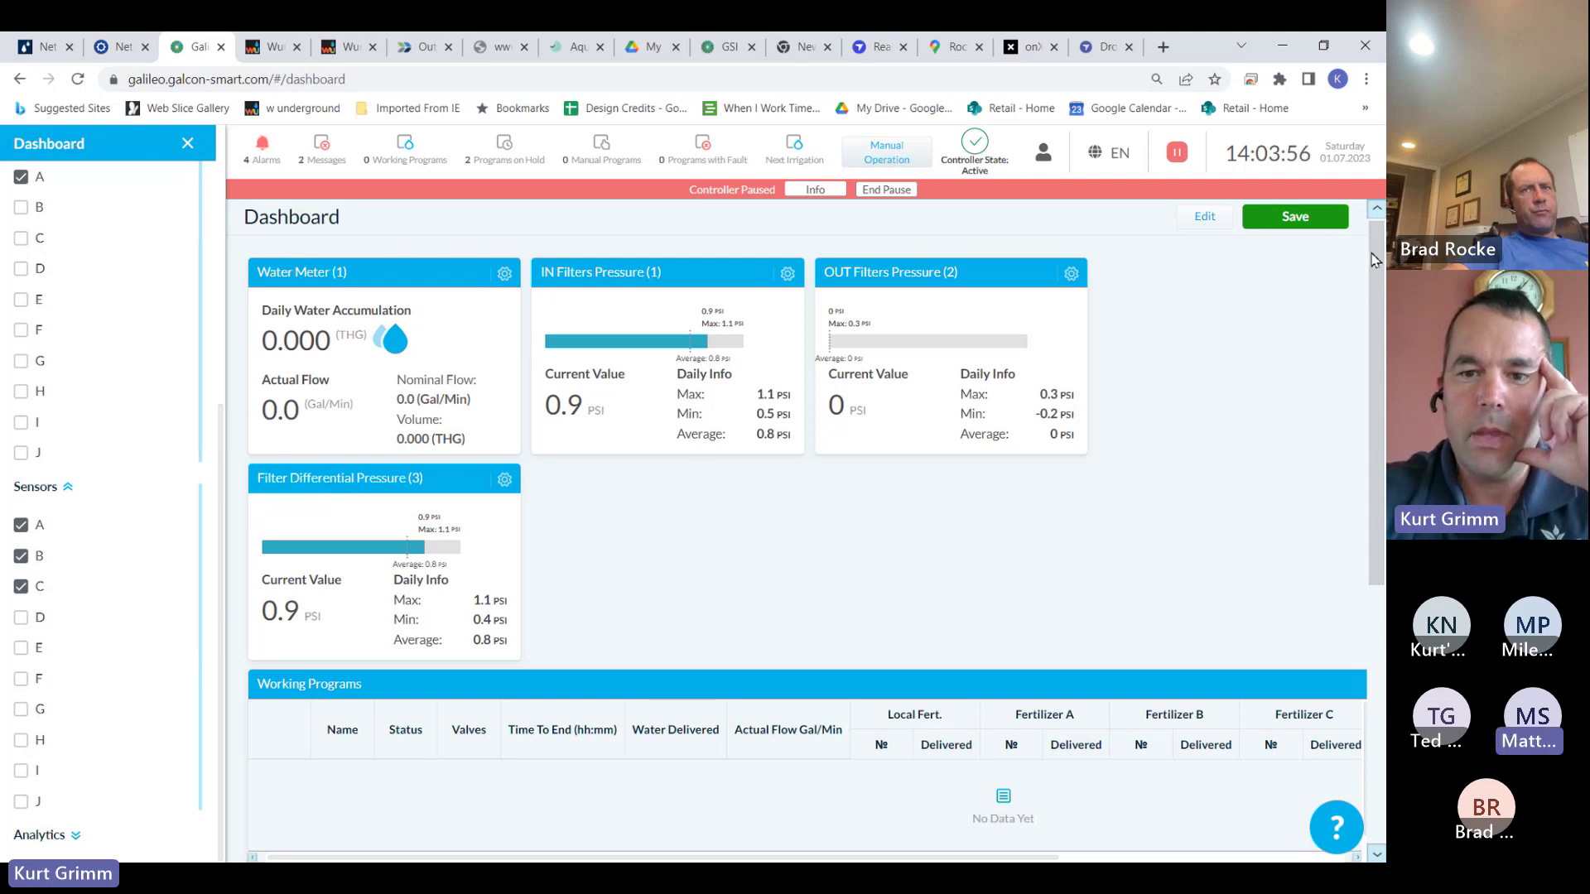
scroll(1374, 259, "down", 4)
scroll(1374, 259, "up", 4)
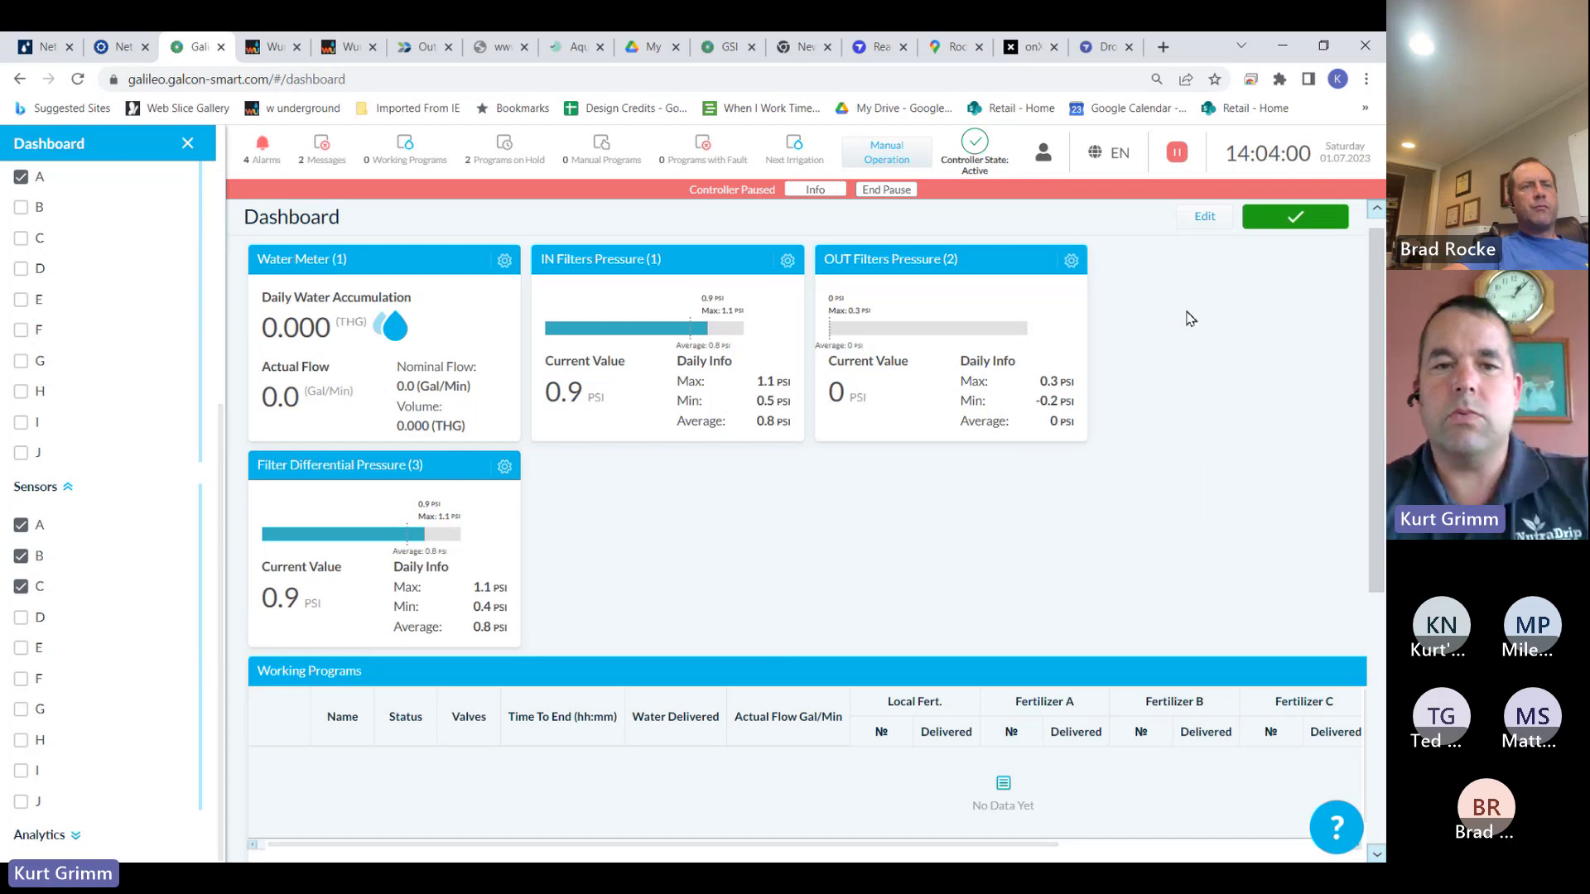
Close the widget filter panel and review the dashboard's live readings
left_click(189, 144)
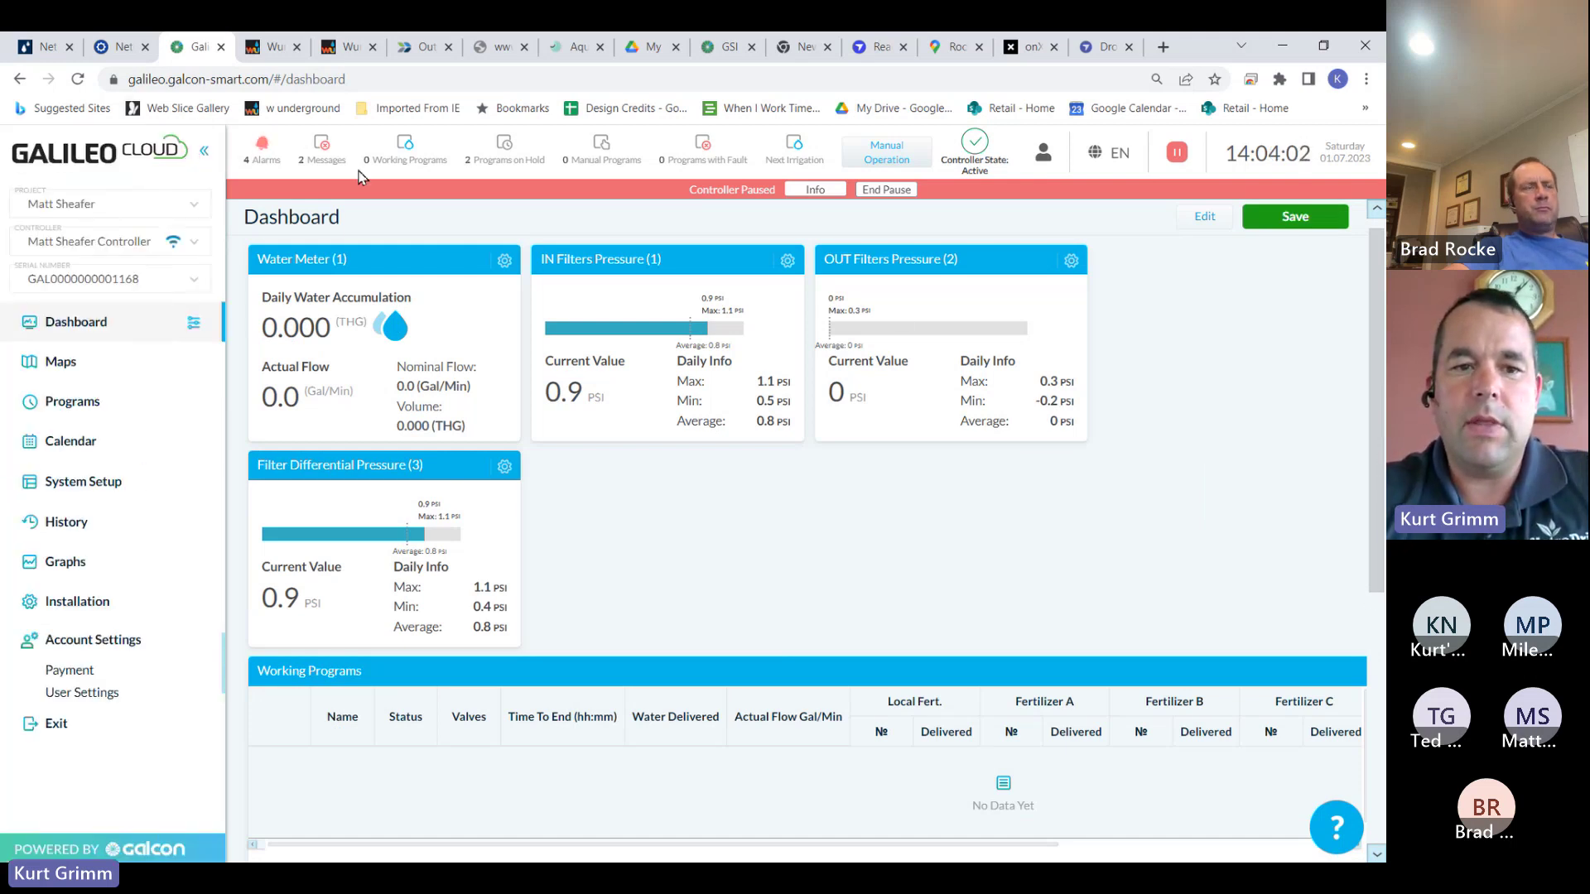
scroll(1371, 547, "down", 4)
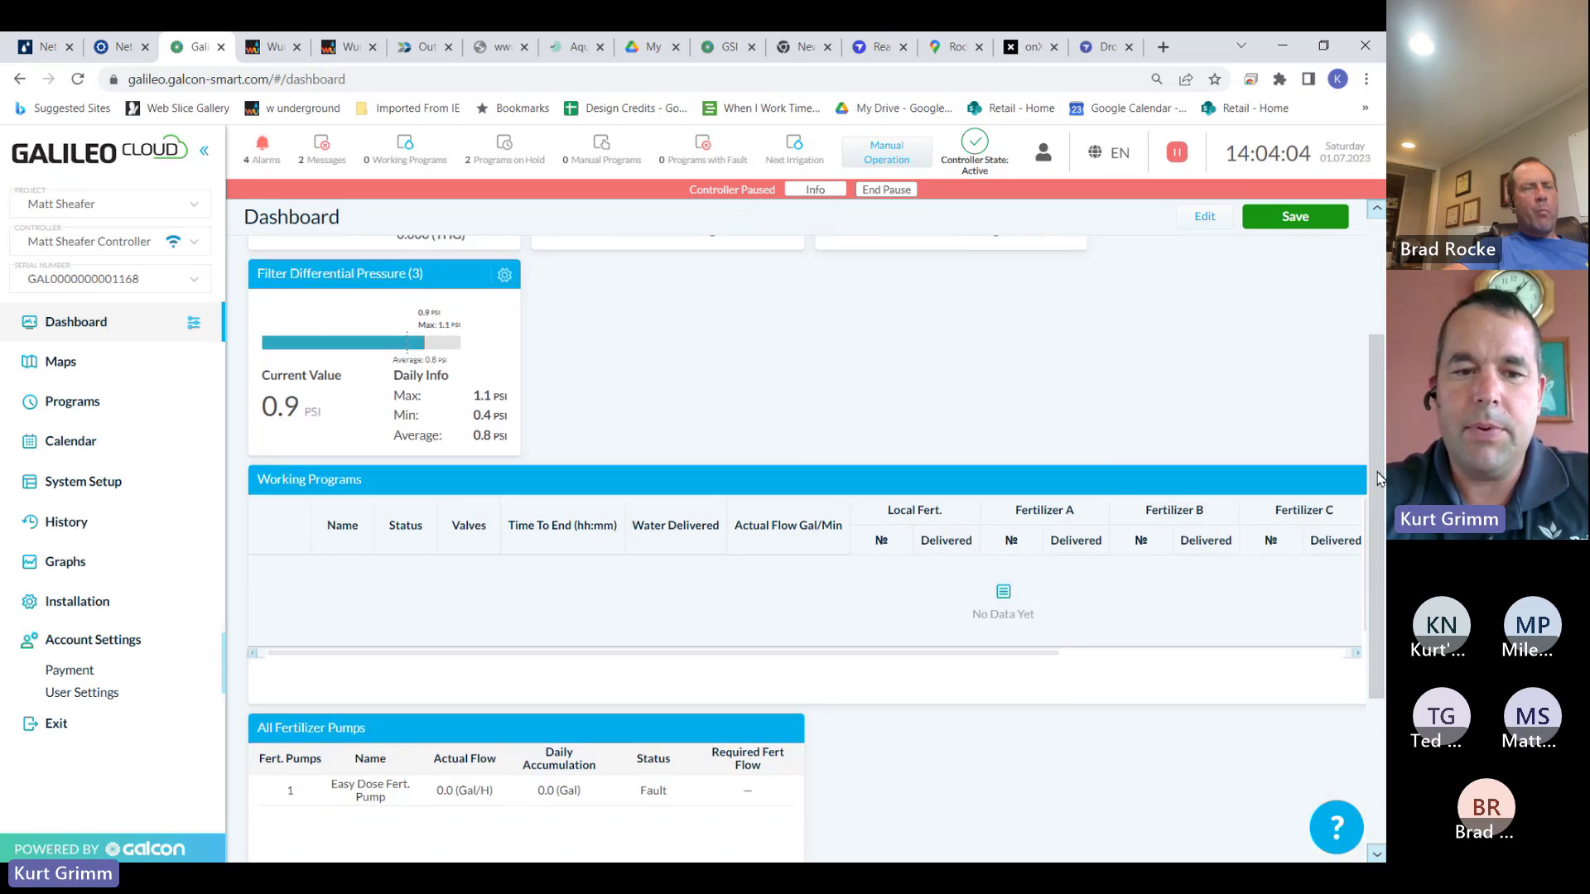
scroll(1371, 546, "down", 2)
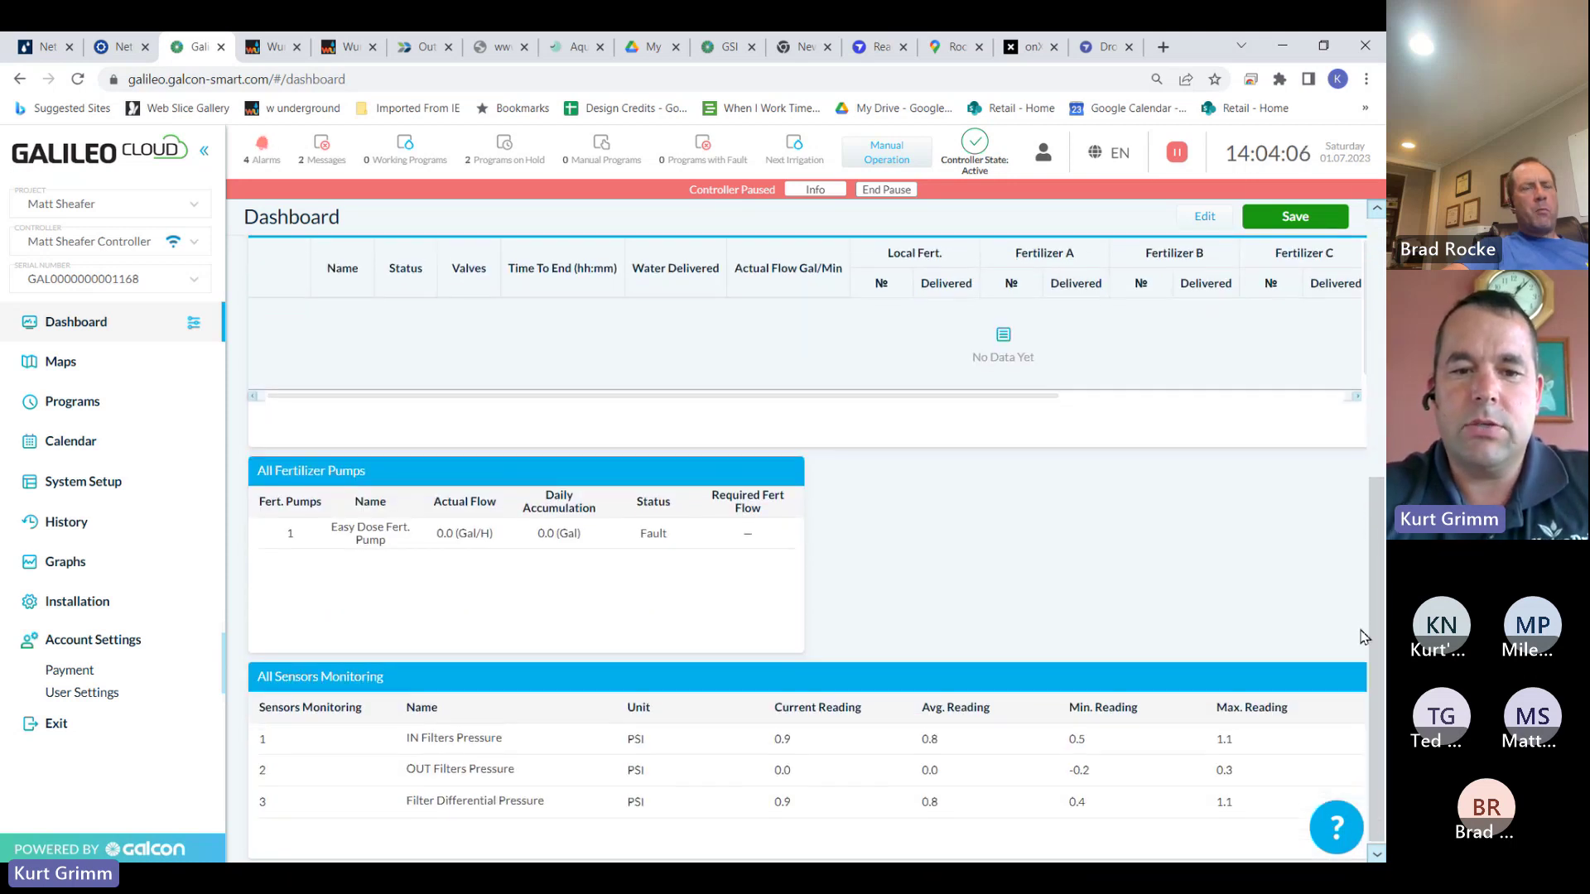
scroll(1352, 593, "up", 6)
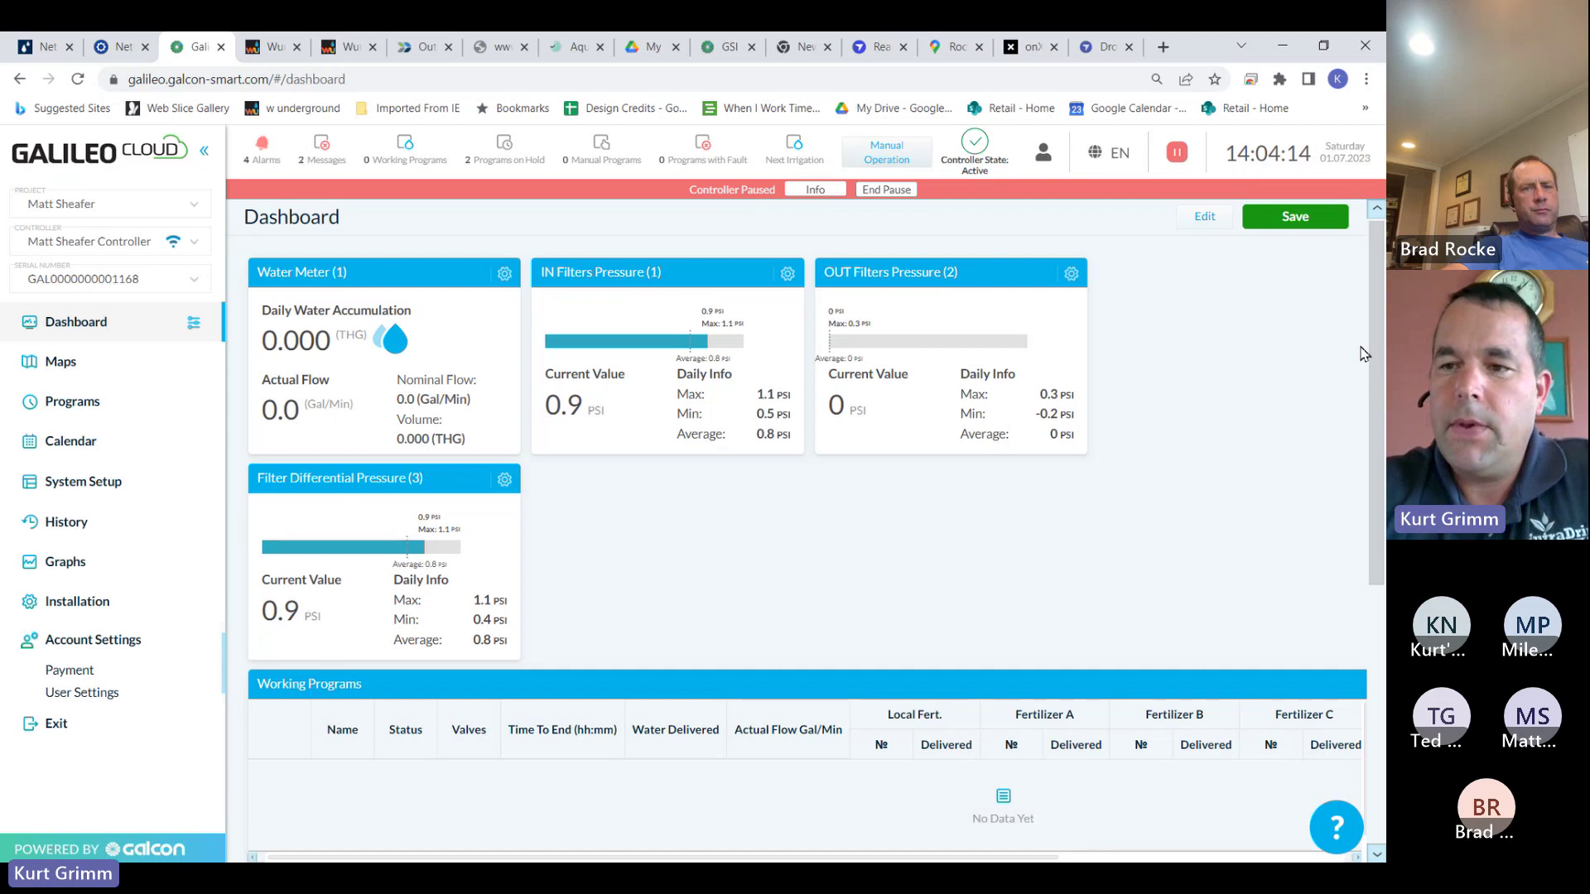
left_click_drag(1377, 354, 1366, 469)
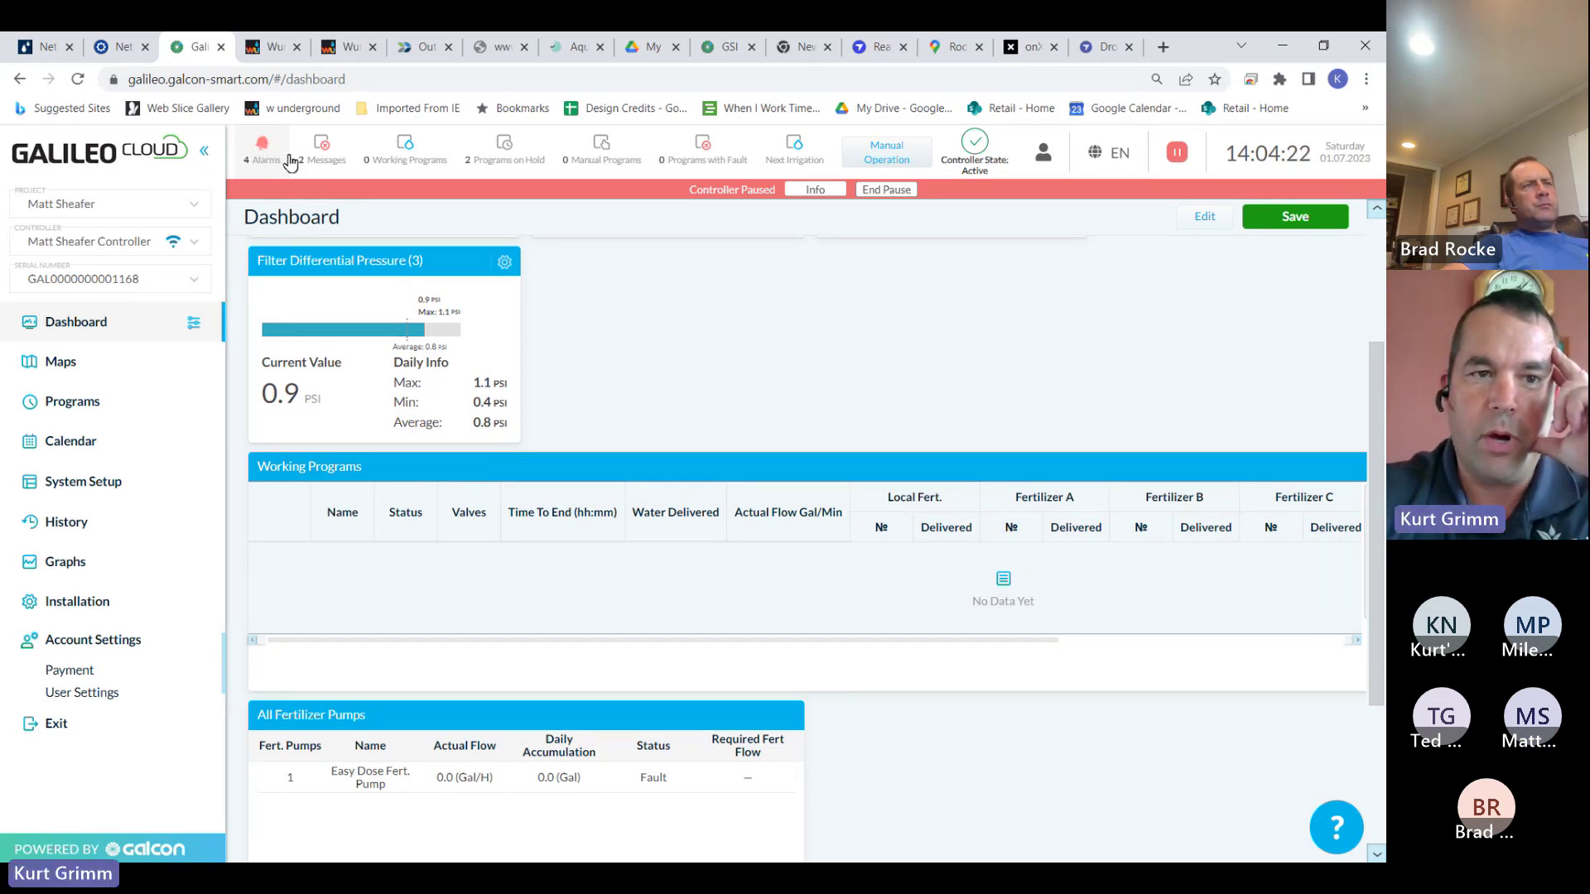
Cancel the controller's active alarms from the Alarms list and confirm with Yes
left_click(265, 145)
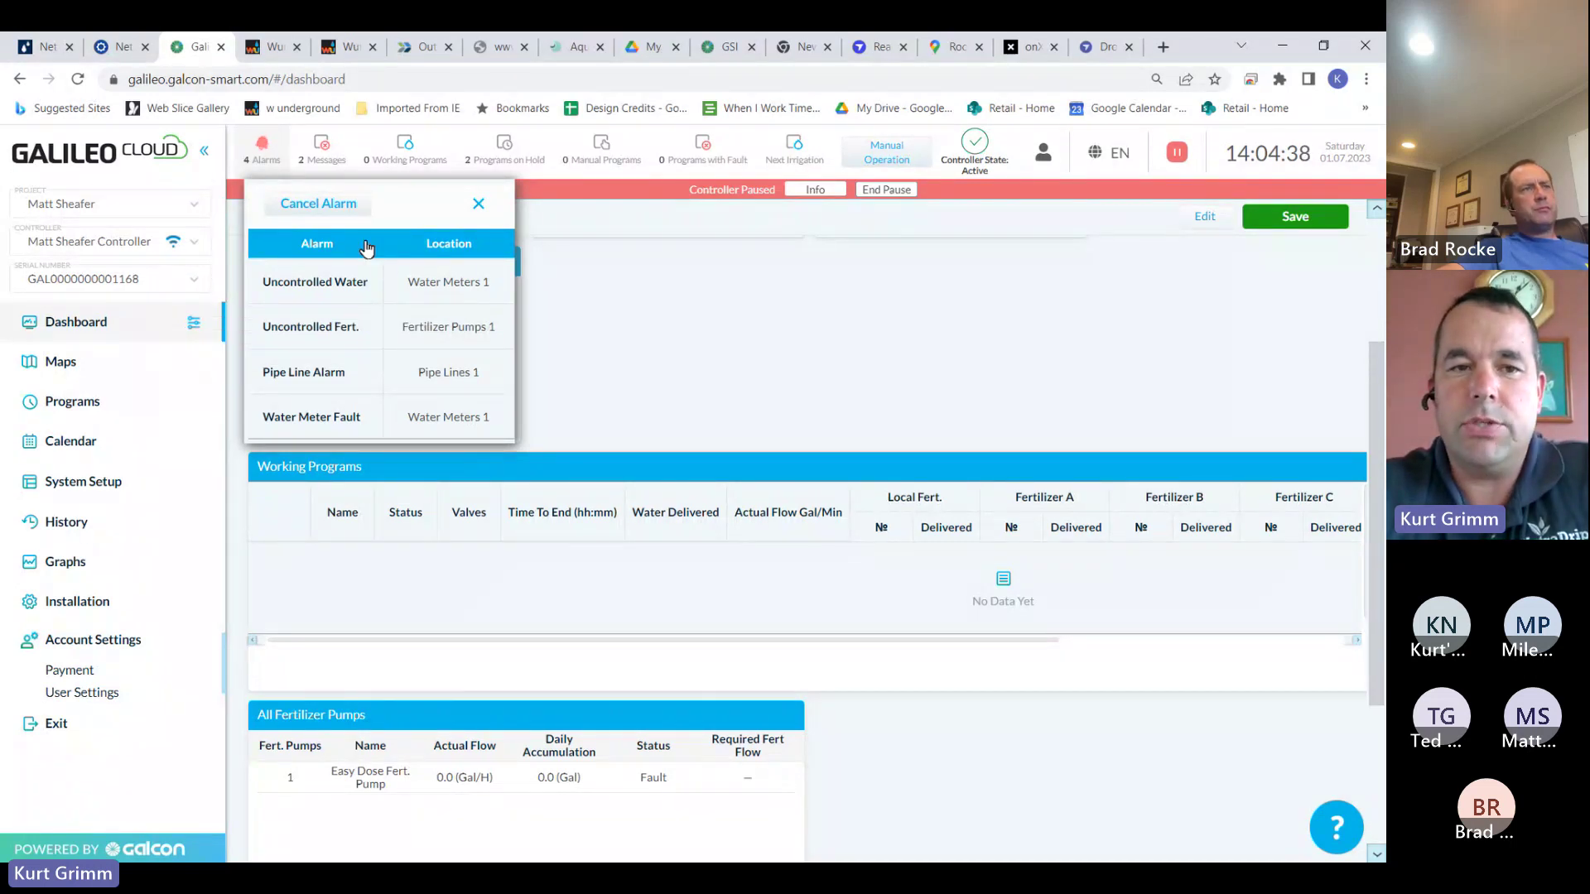
left_click(266, 149)
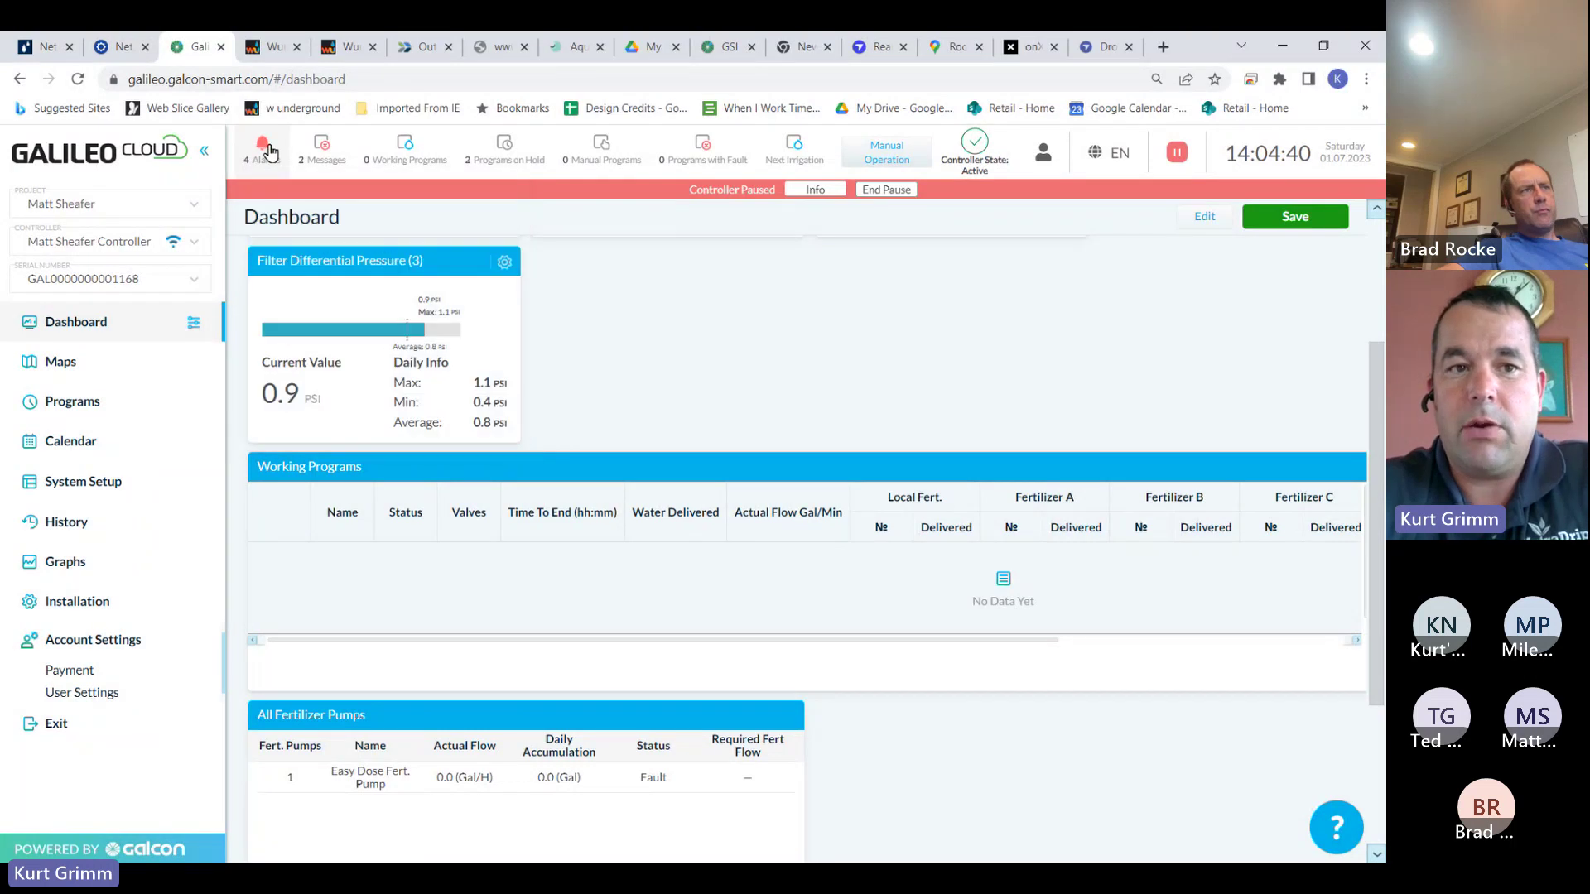
left_click(267, 149)
mouse_move(330, 286)
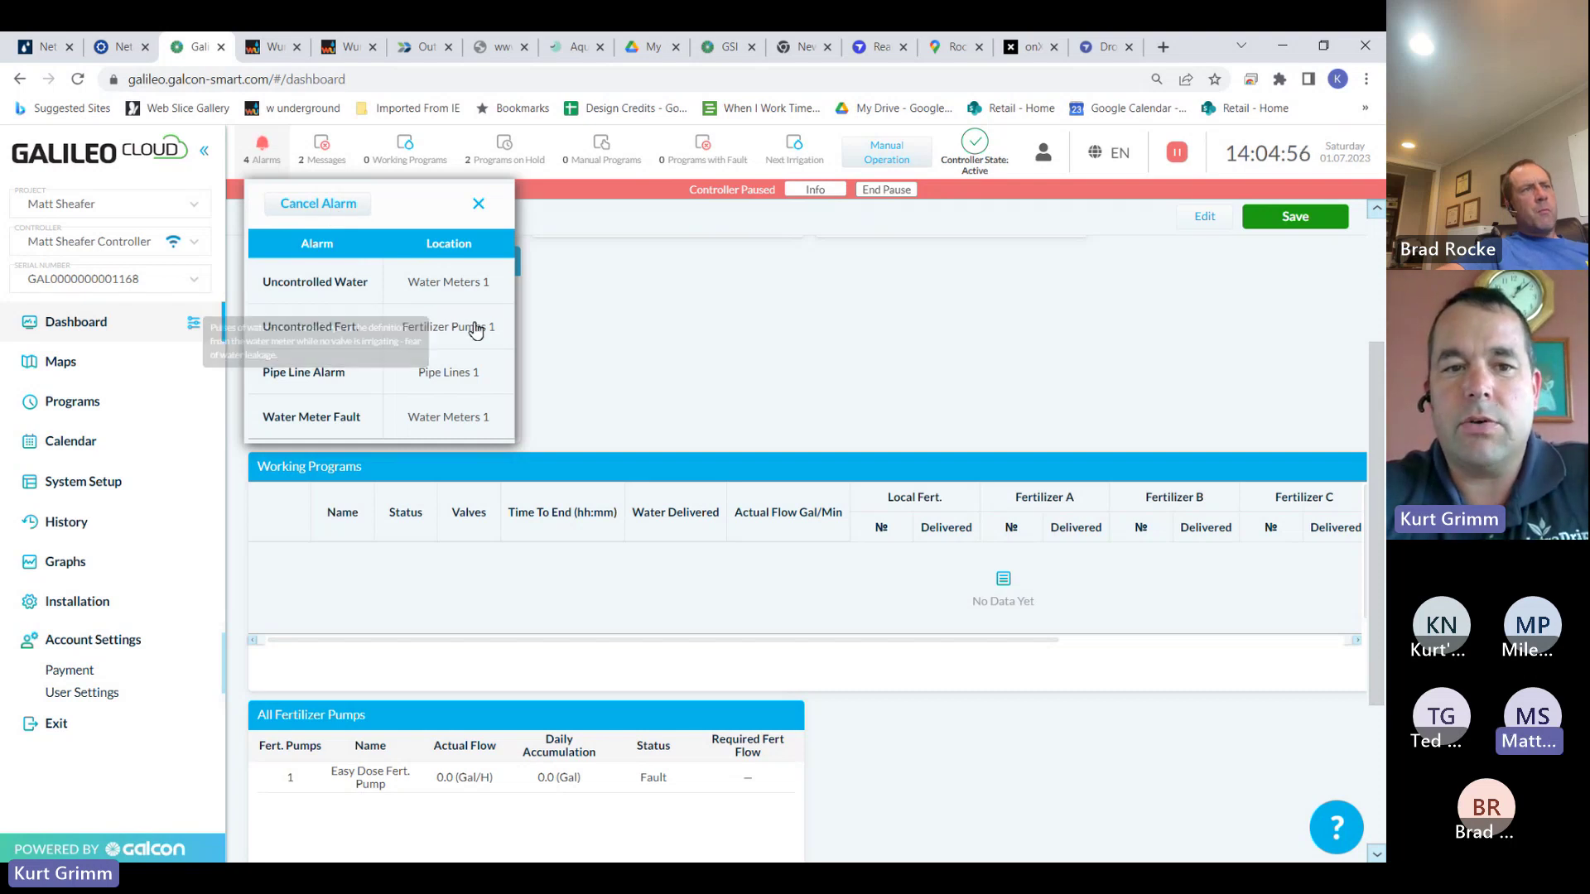
mouse_move(308, 322)
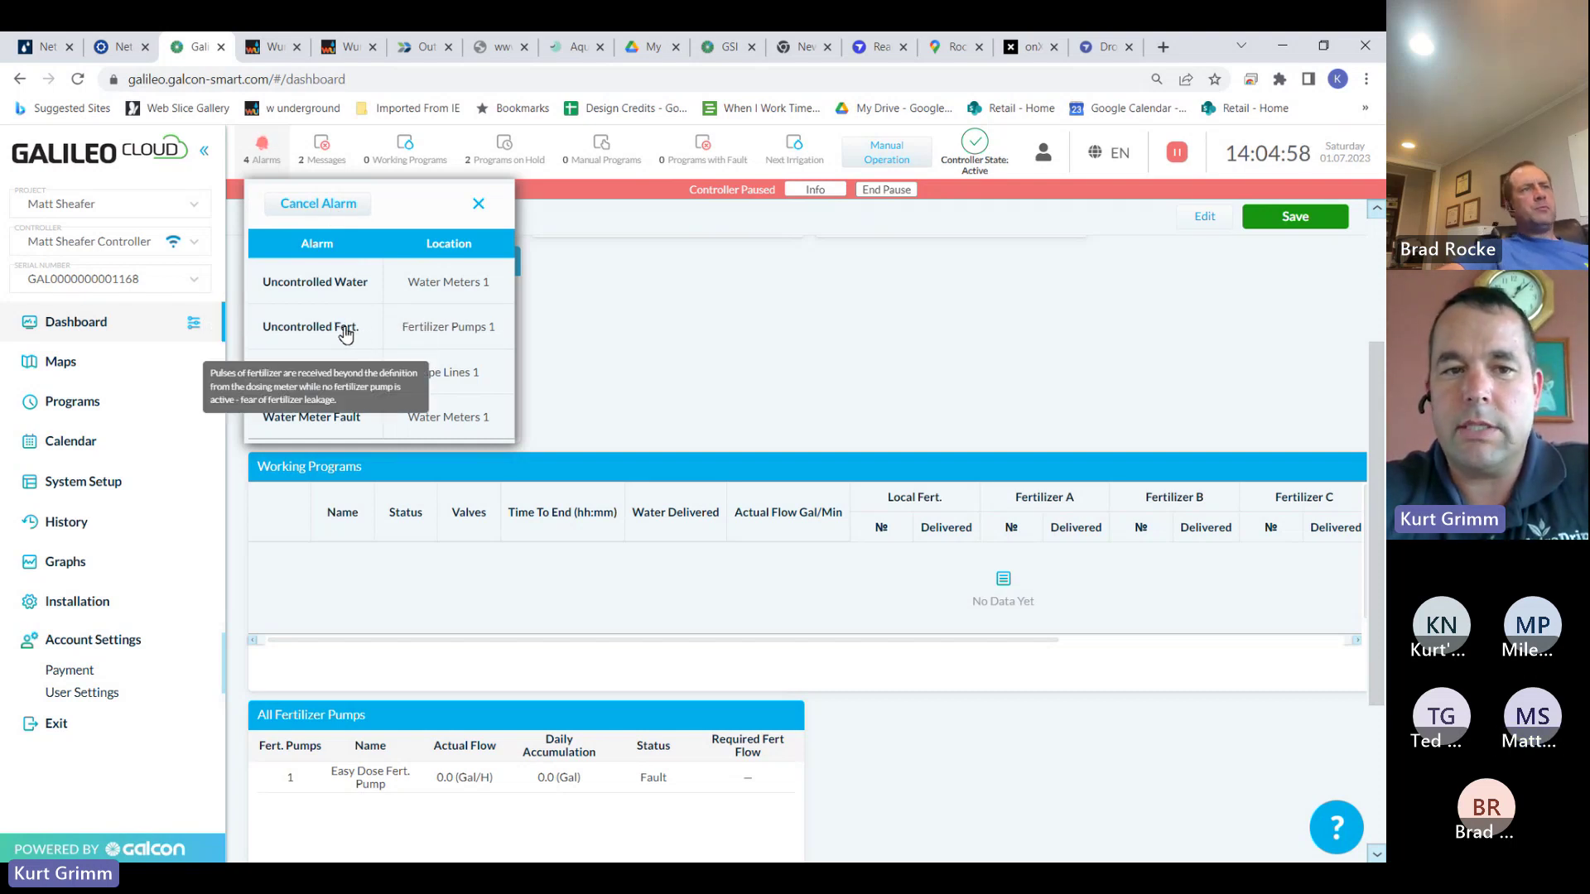
left_click(335, 205)
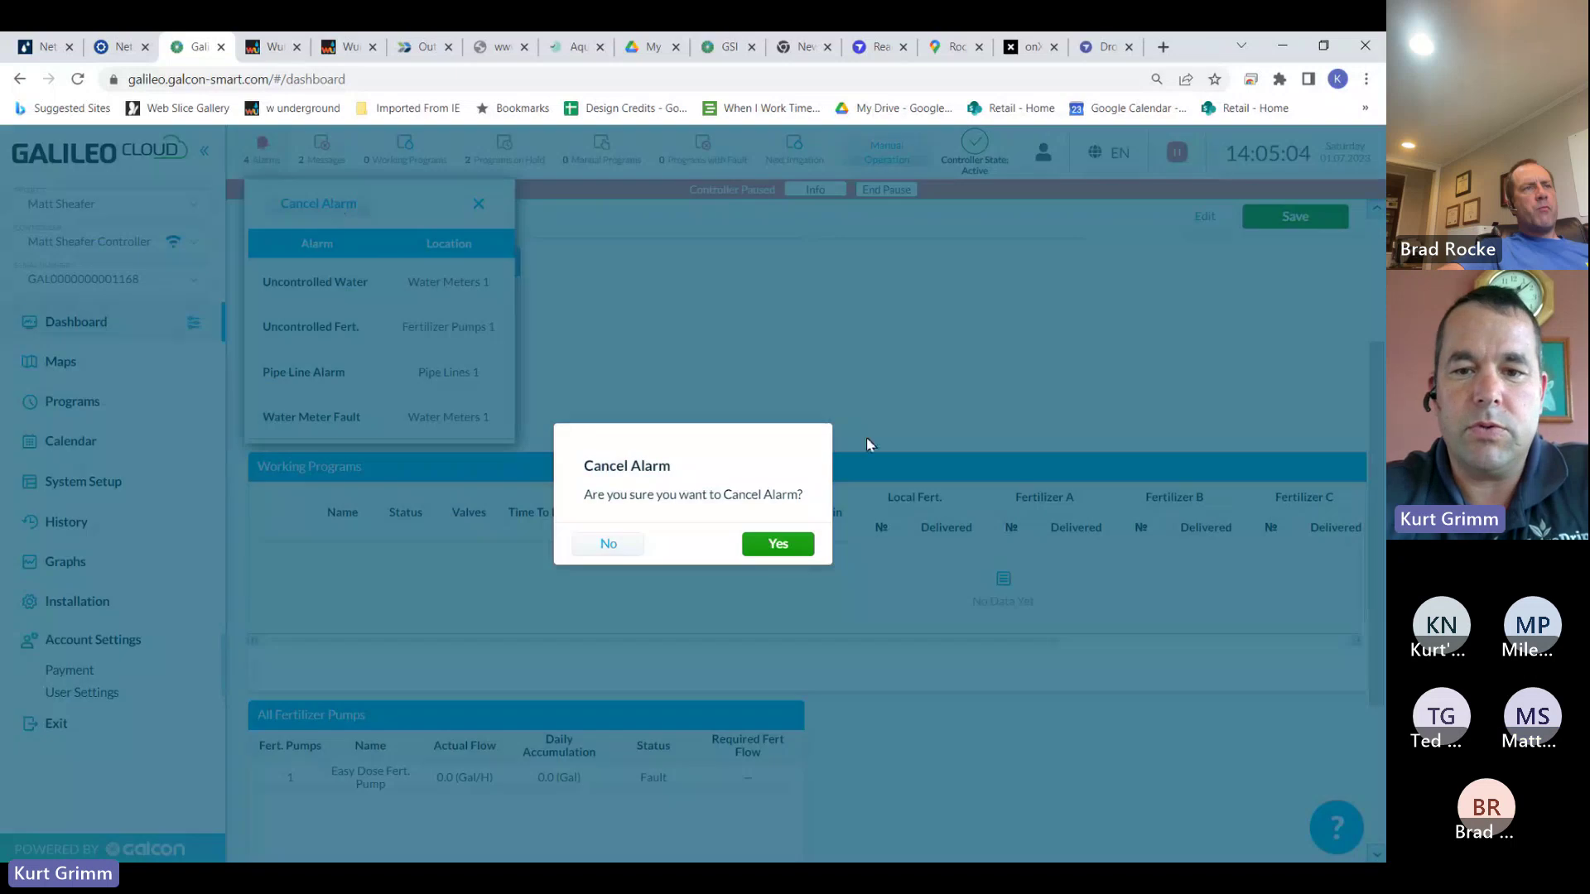
left_click(796, 547)
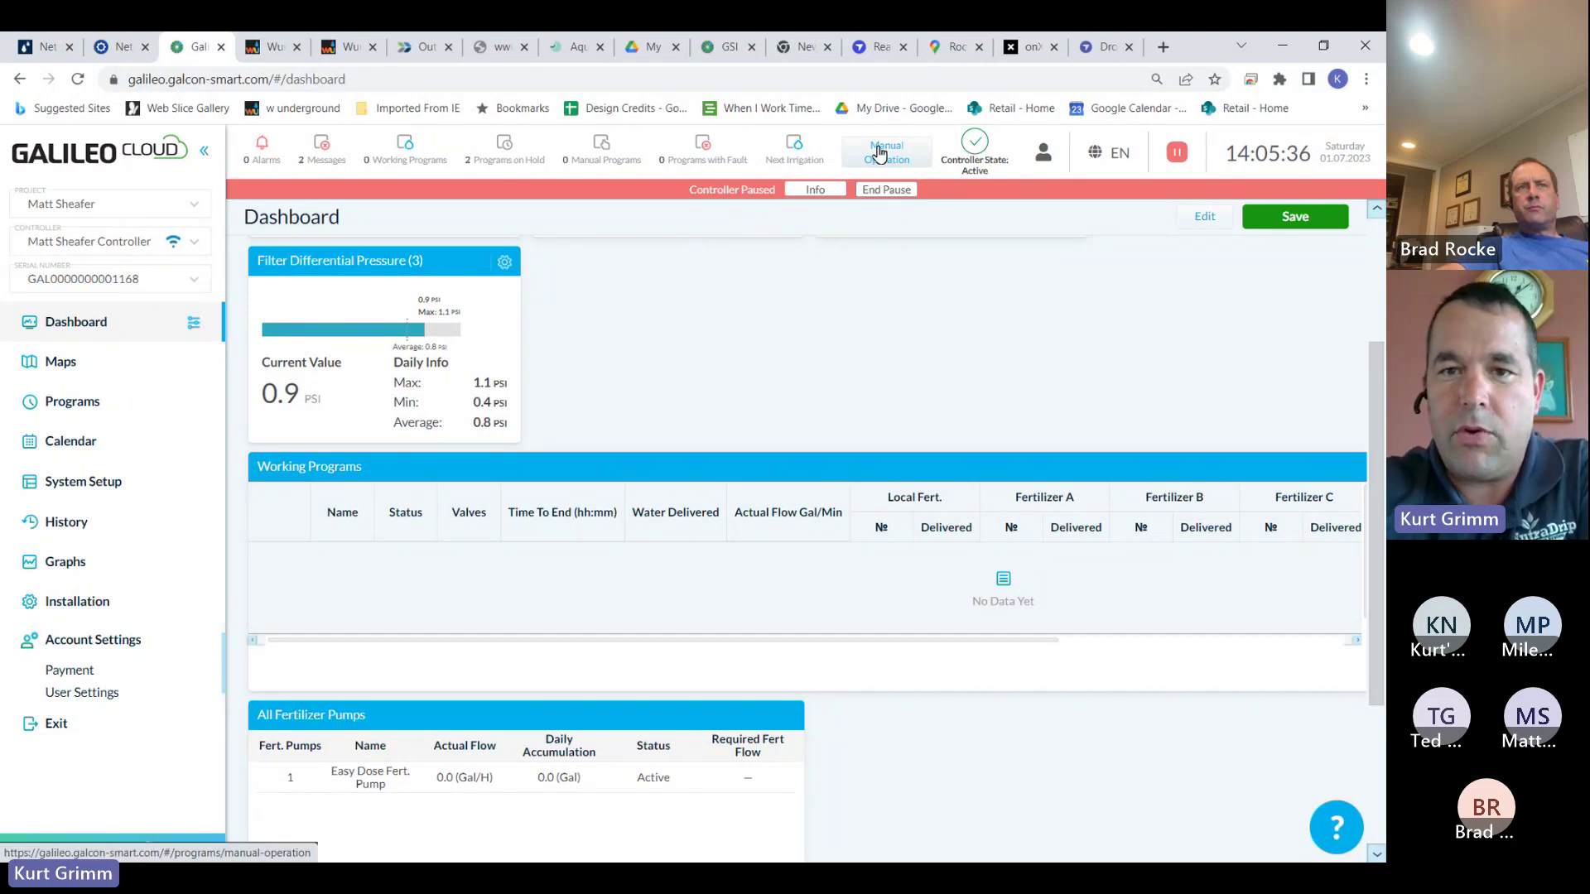
On the Manual Operation page, decline ending the pause so the controller stays paused
left_click(880, 153)
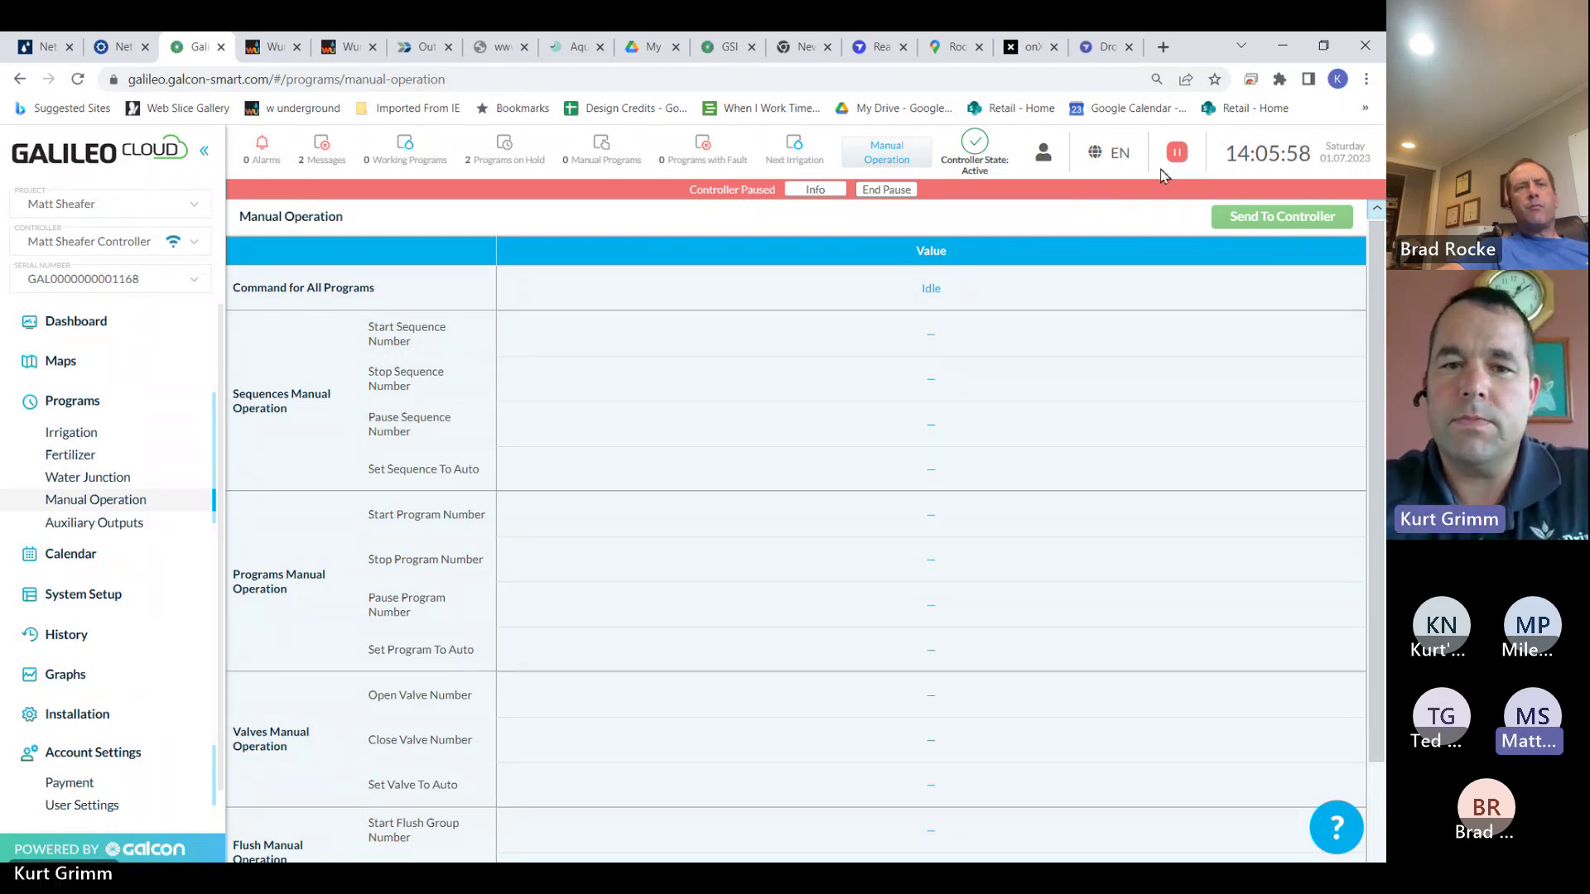
left_click(878, 199)
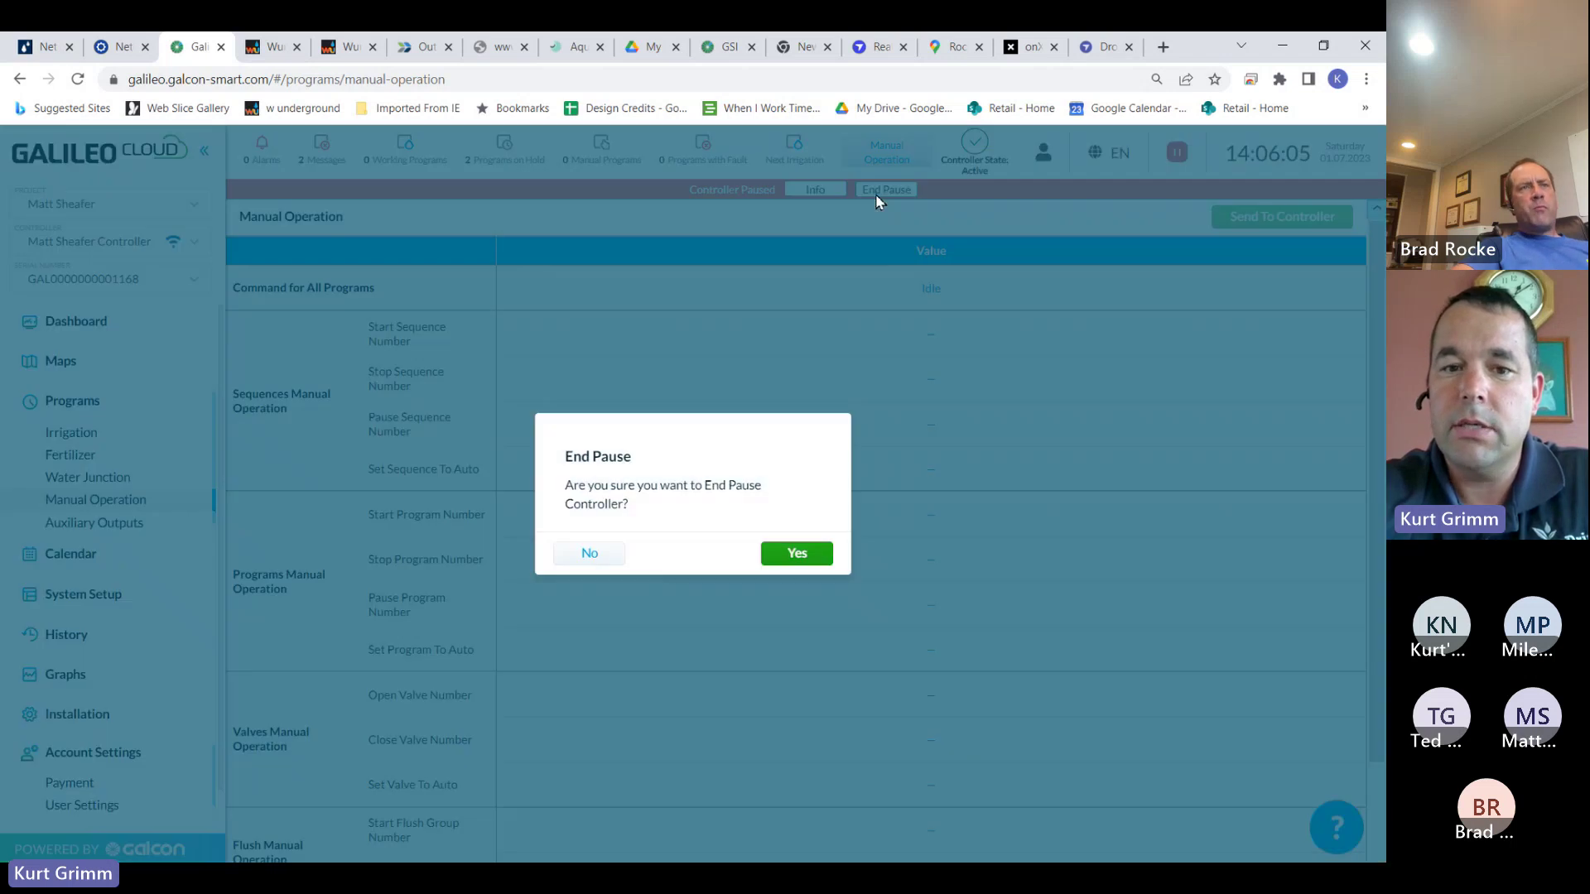
left_click(591, 555)
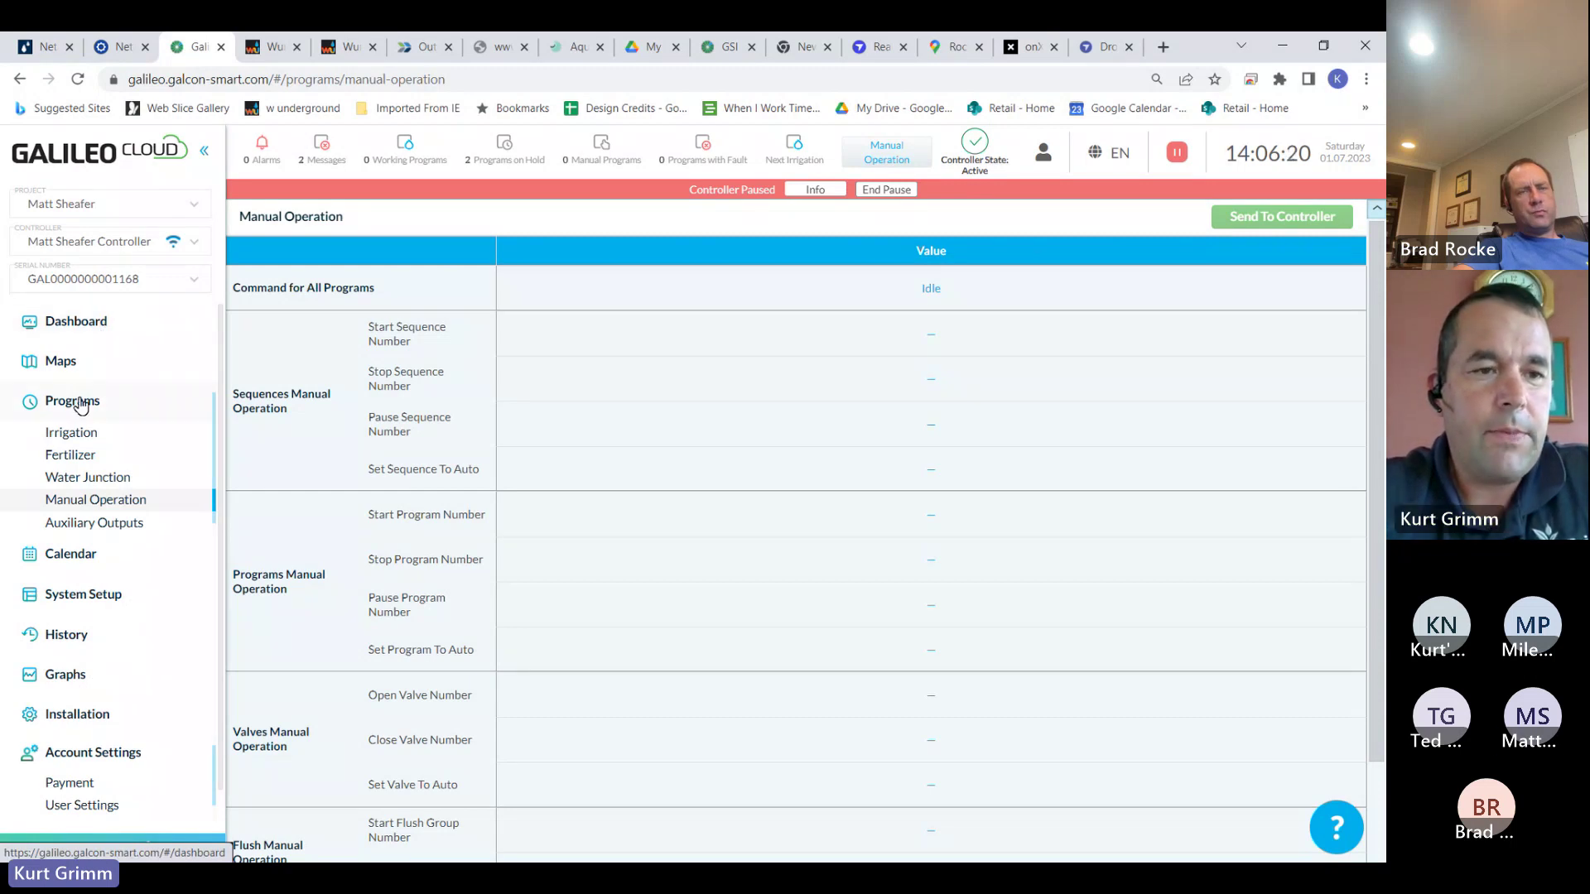
Return to the dashboard, then view the current project's Maps page
left_click(87, 327)
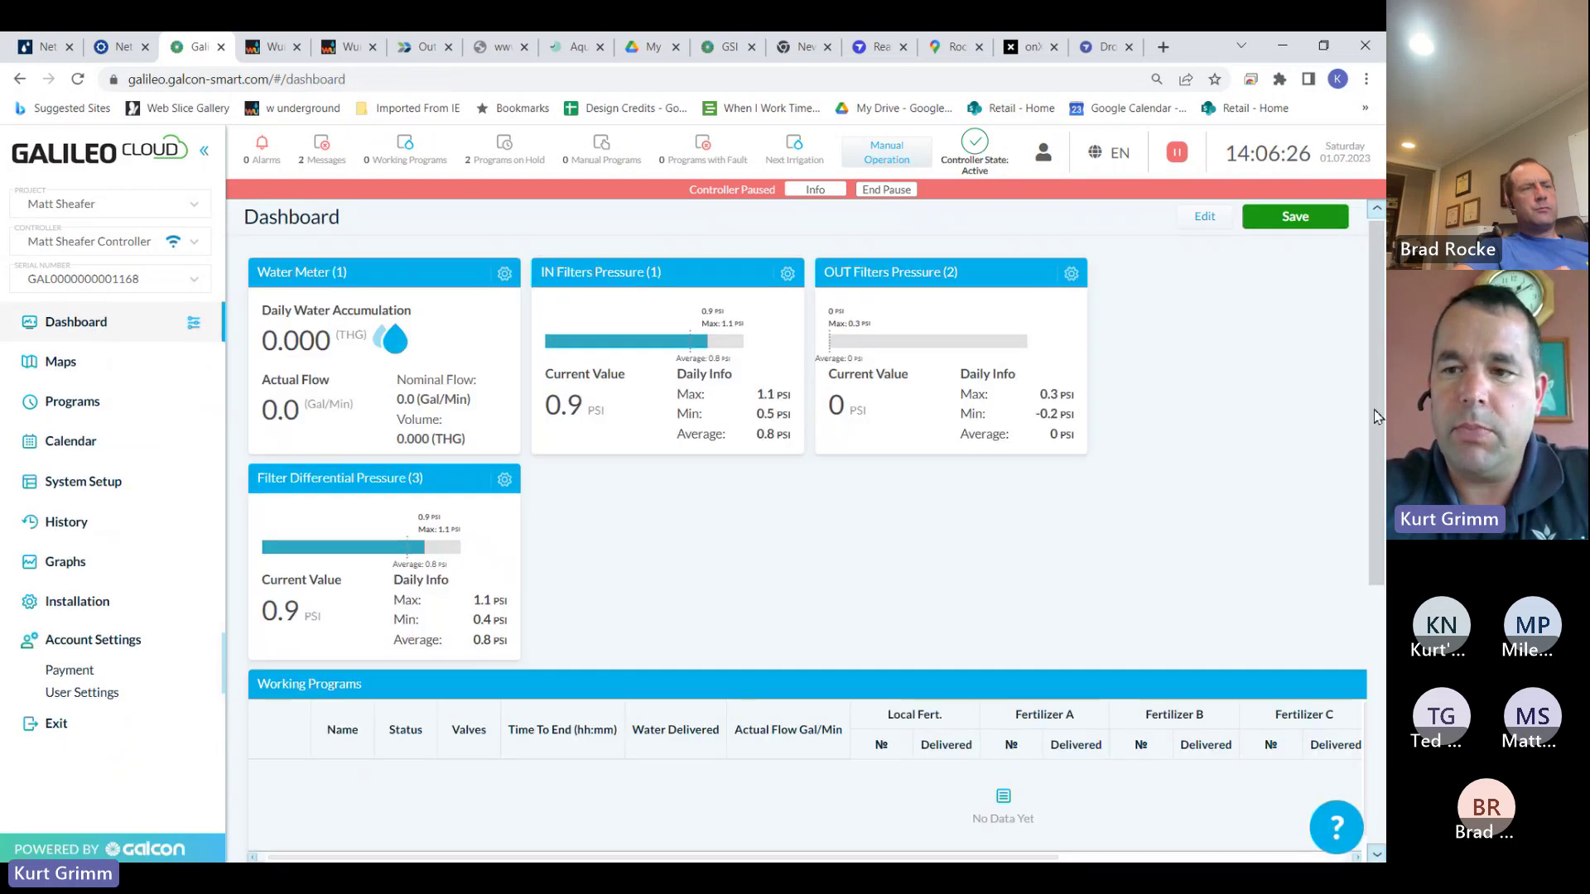
left_click_drag(1373, 409, 1378, 604)
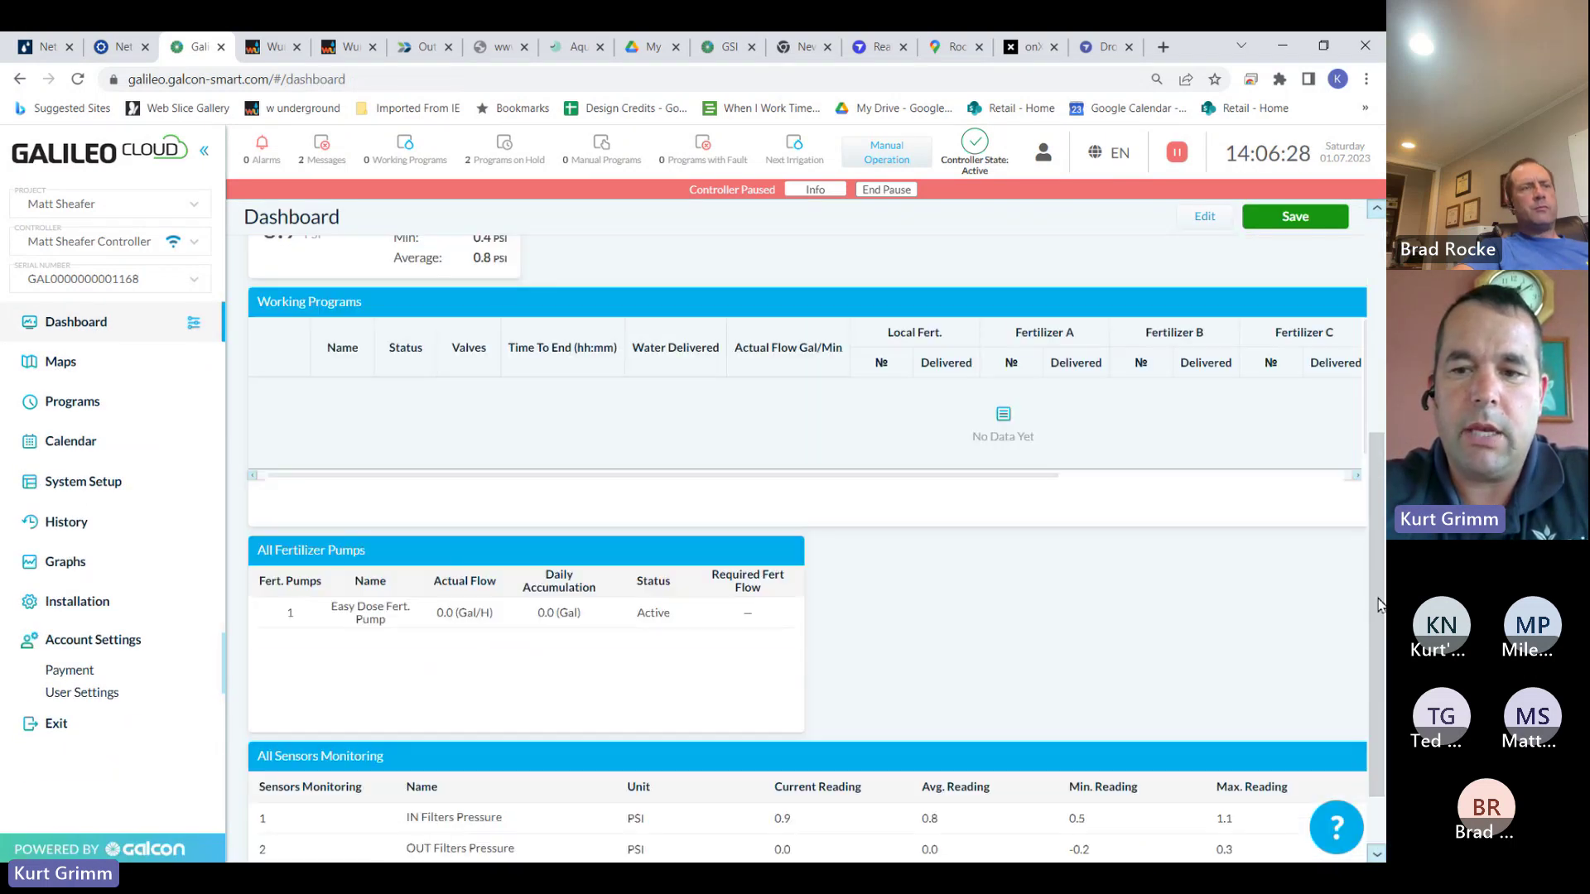
scroll(1378, 604, "up", 5)
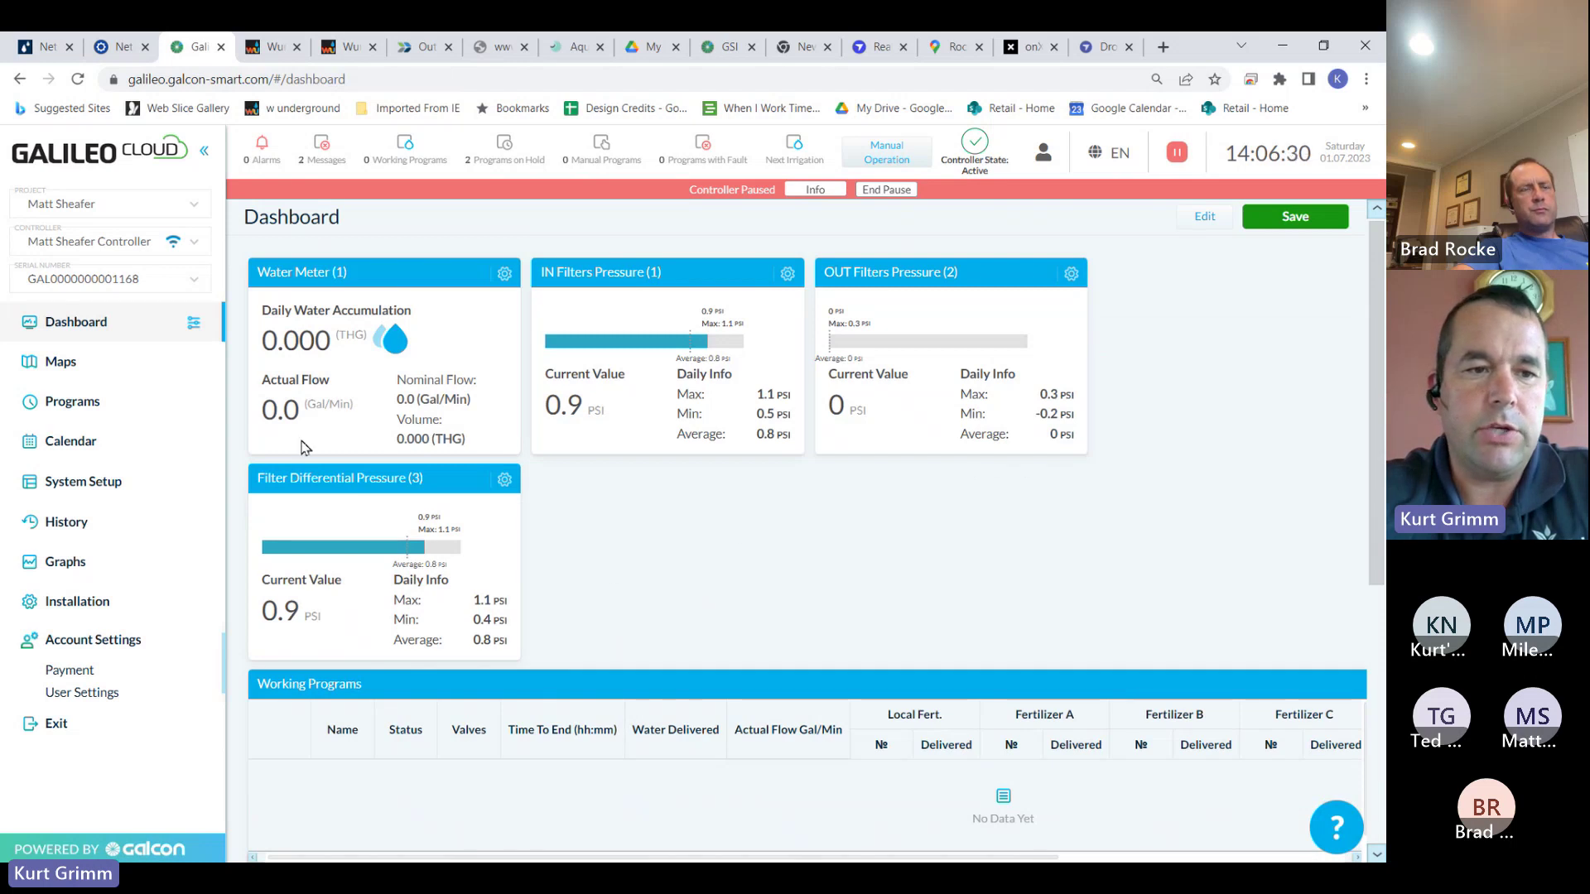
left_click(73, 371)
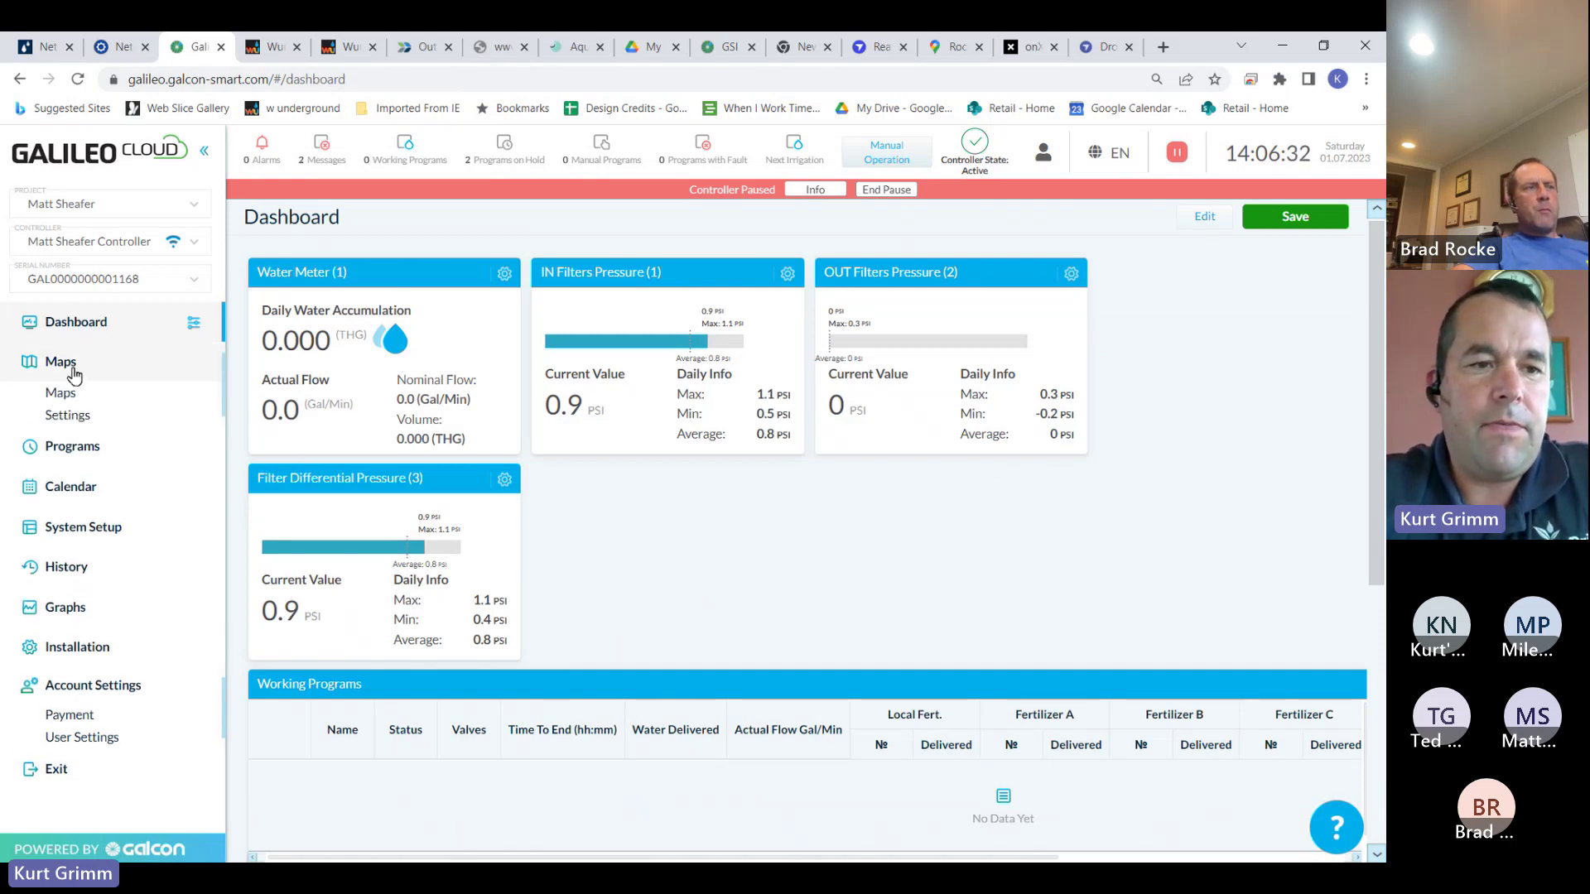
left_click(64, 395)
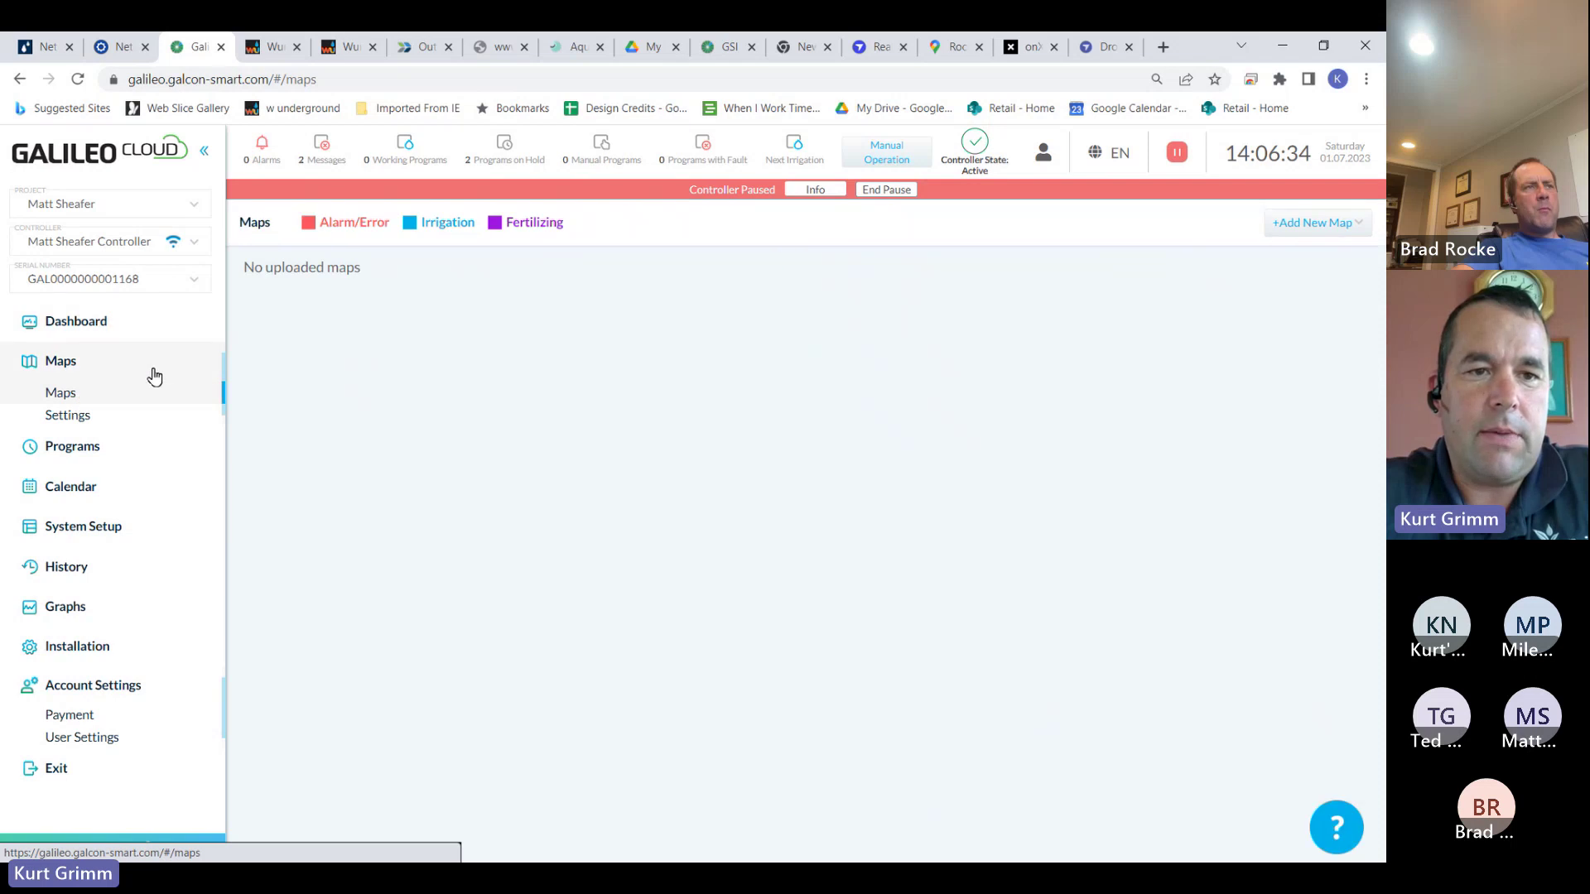
left_click(195, 207)
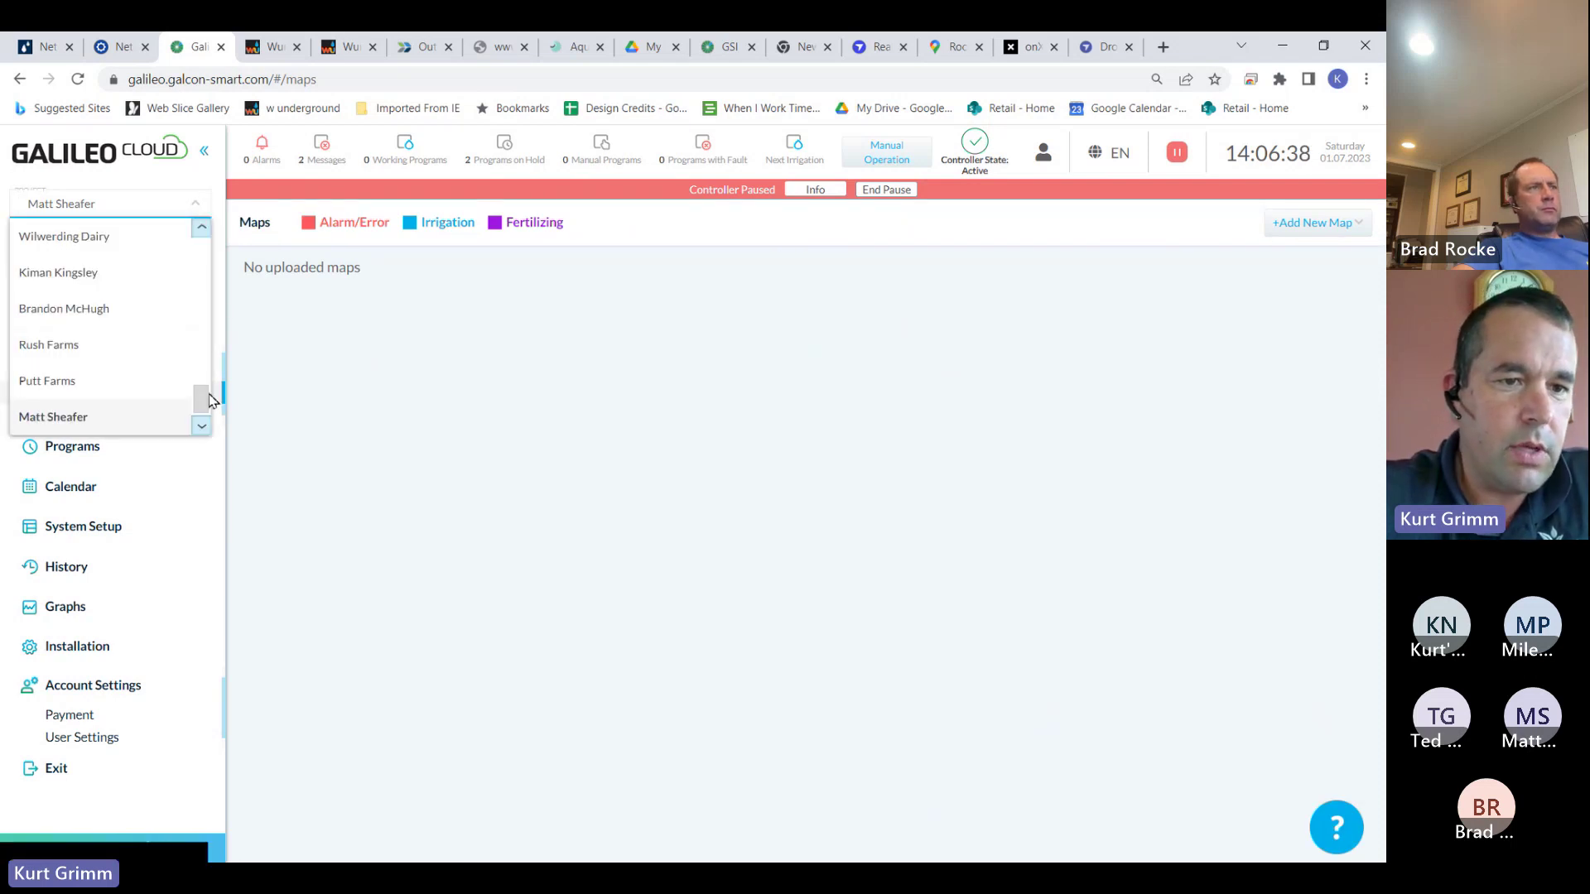
Switch to another farm project and view its field map with Zones 1–23
scroll(198, 331, "up", 10)
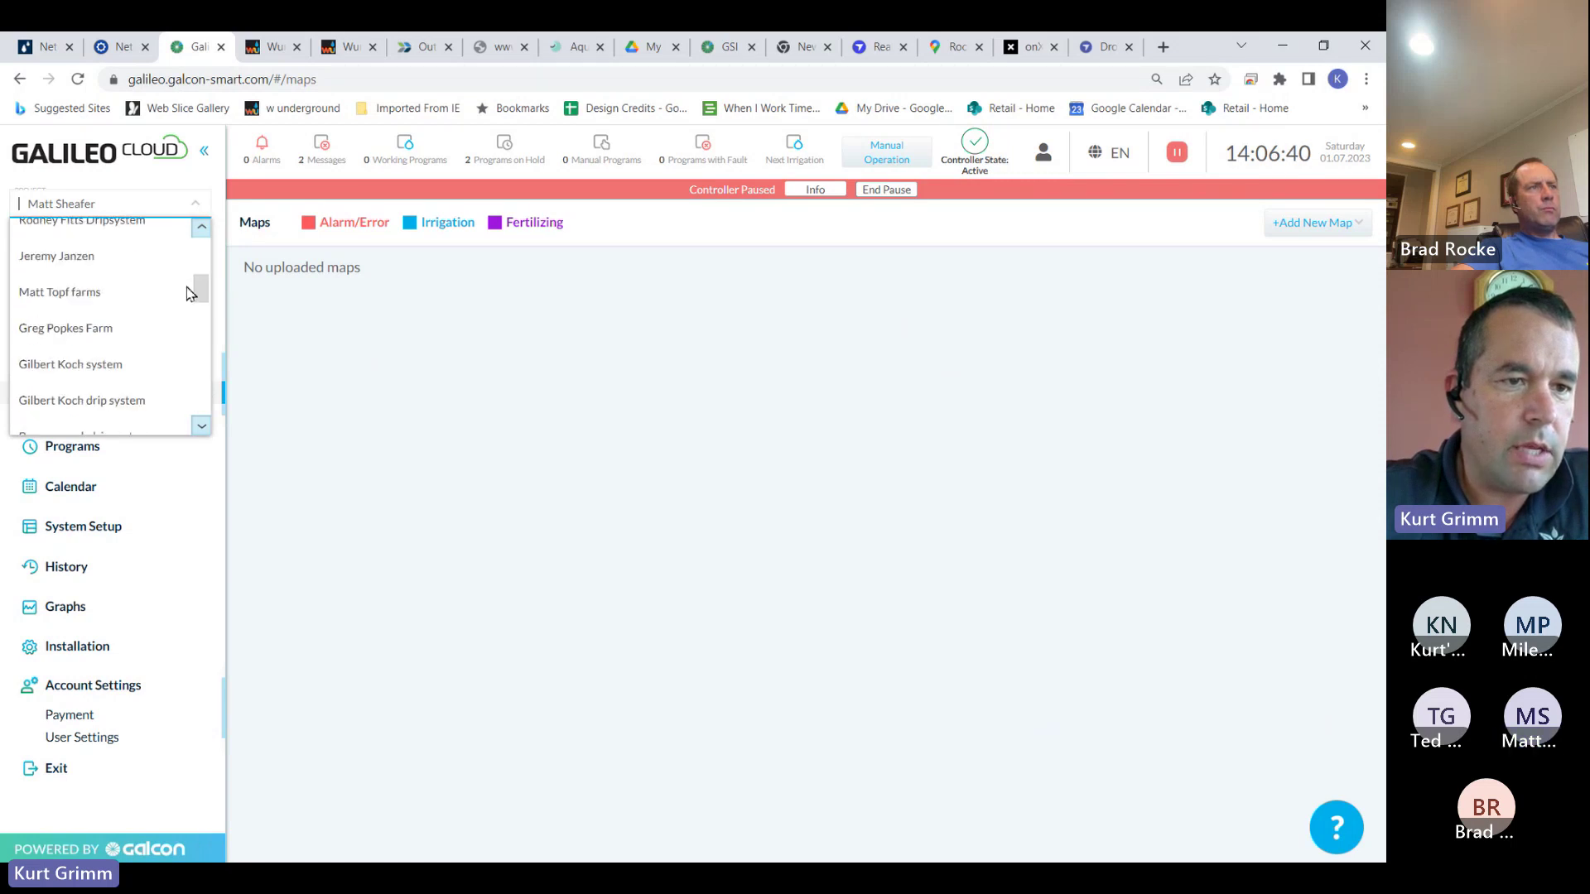
left_click_drag(188, 293, 199, 369)
left_click(105, 381)
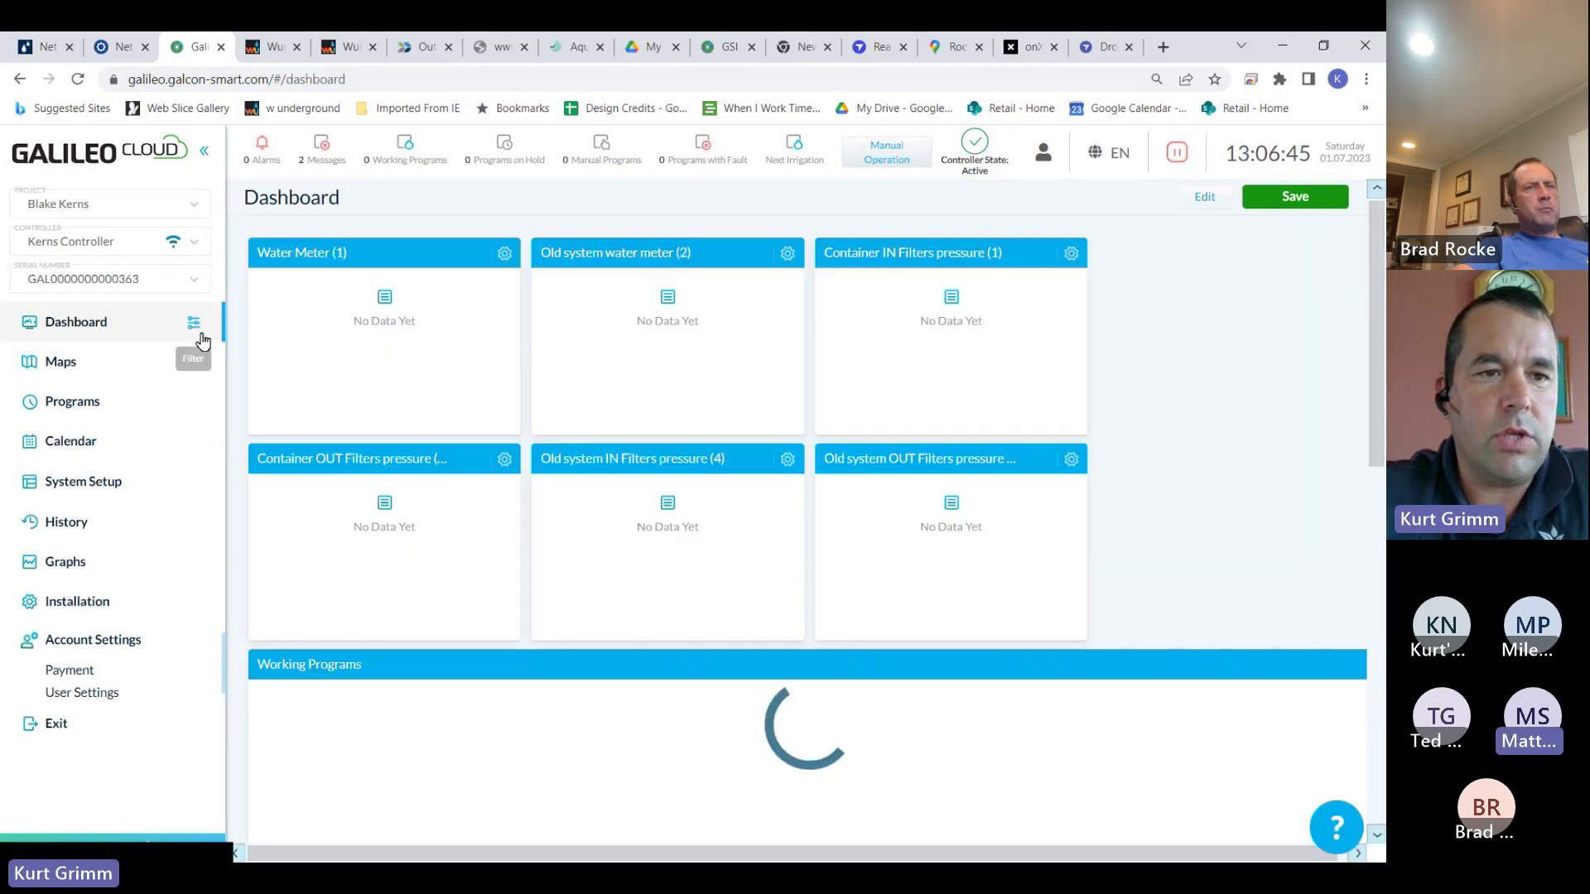
left_click(86, 371)
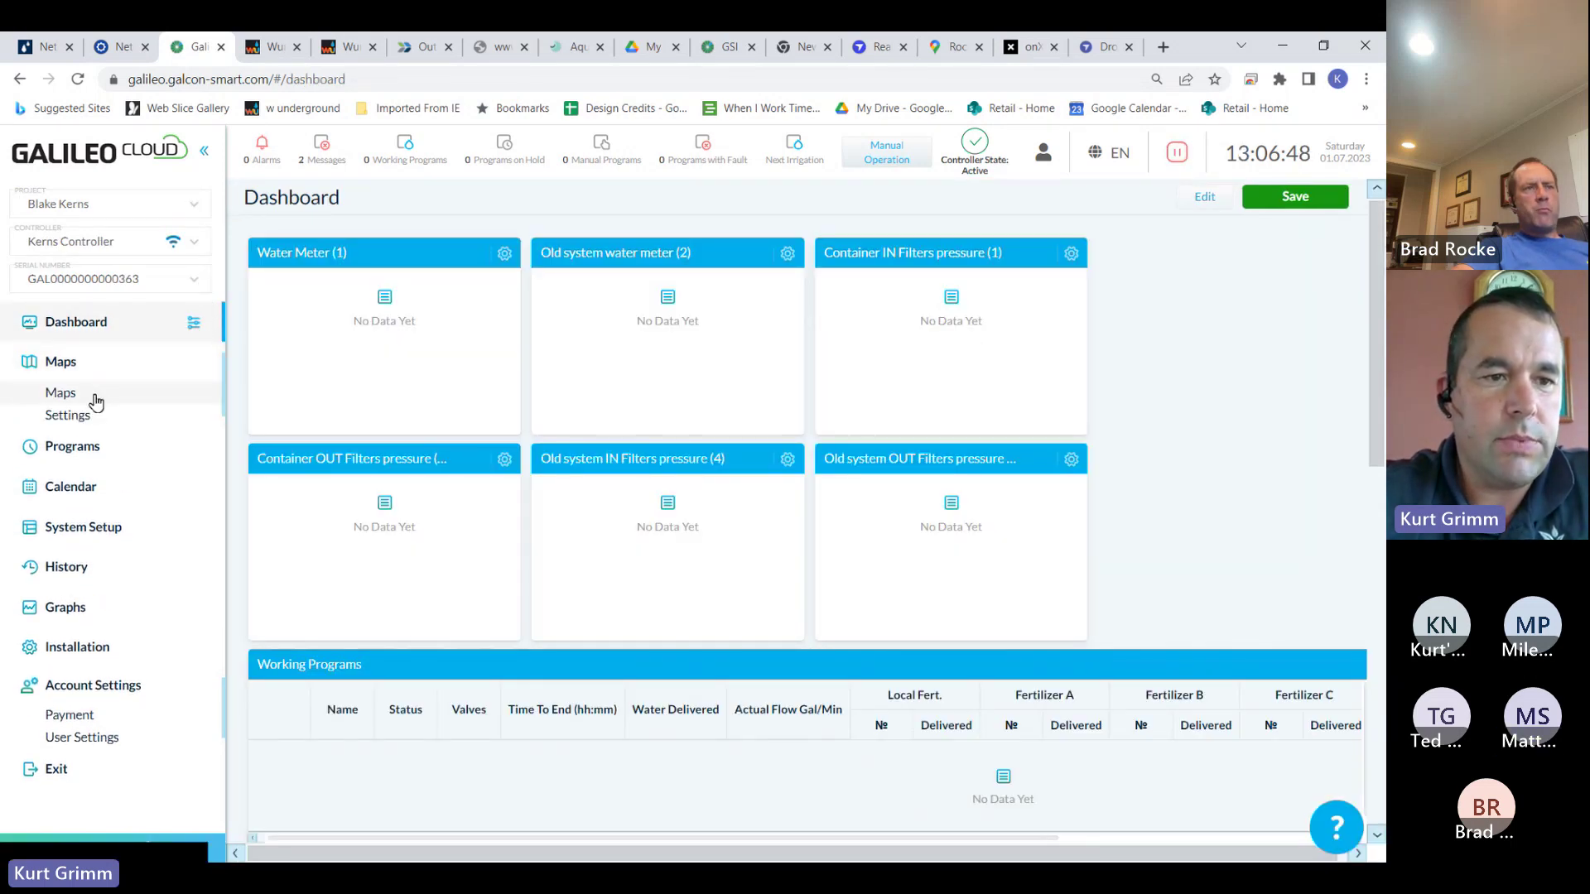
left_click(61, 393)
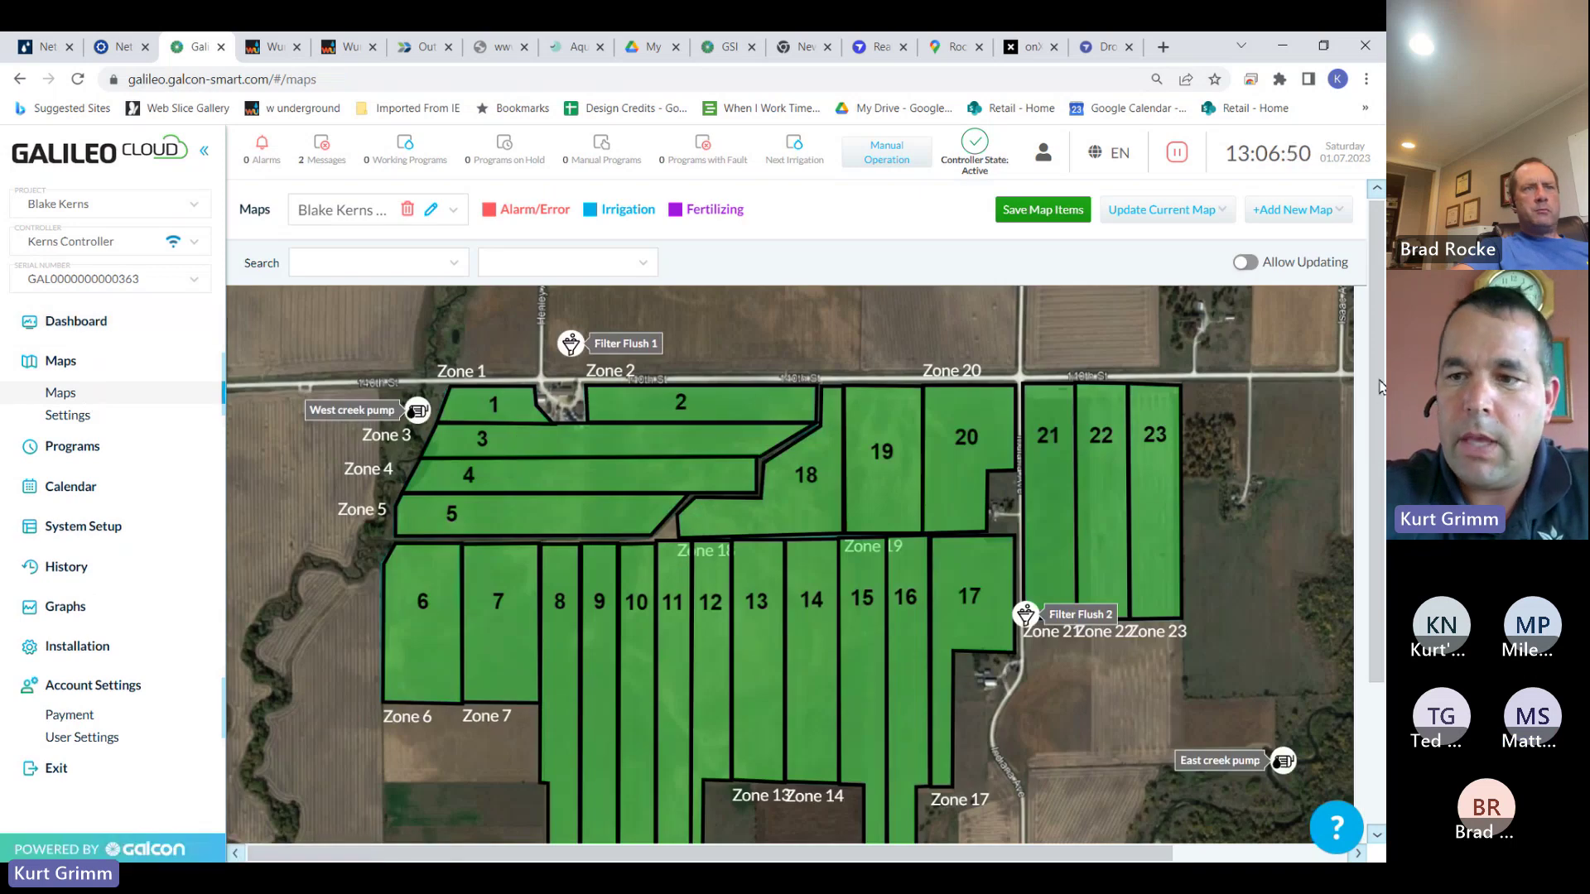
Scroll the field map to watch zone statuses, such as zone 1 fertilizing, update
scroll(1380, 383, "down", 2)
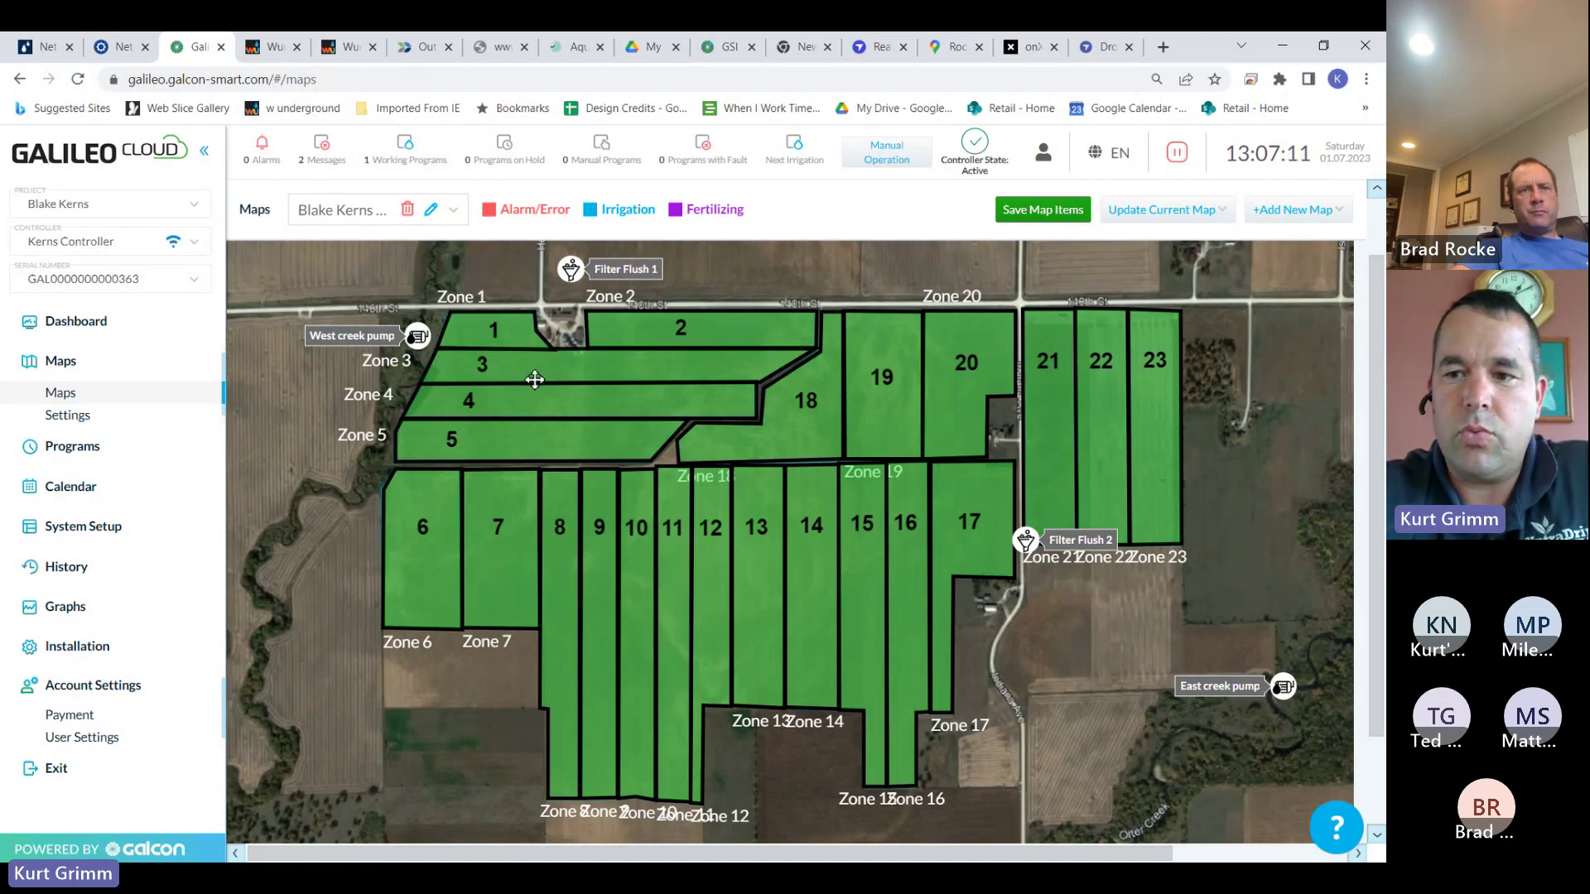
scroll(1378, 453, "down", 1)
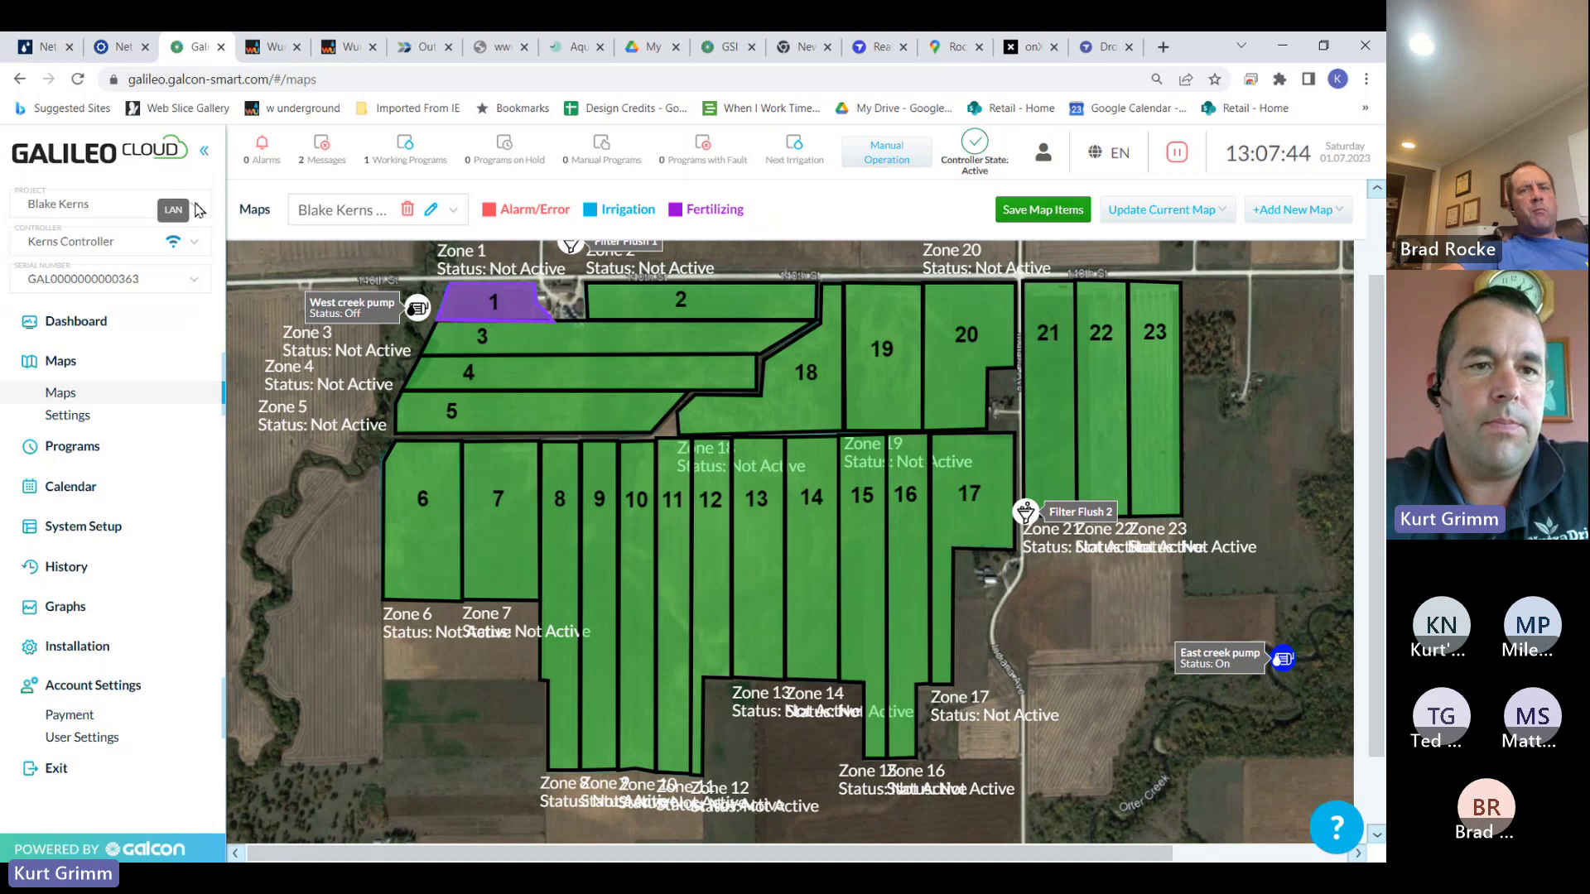
Switch back to the original project and view its Irrigation Operation Table
left_click(193, 213)
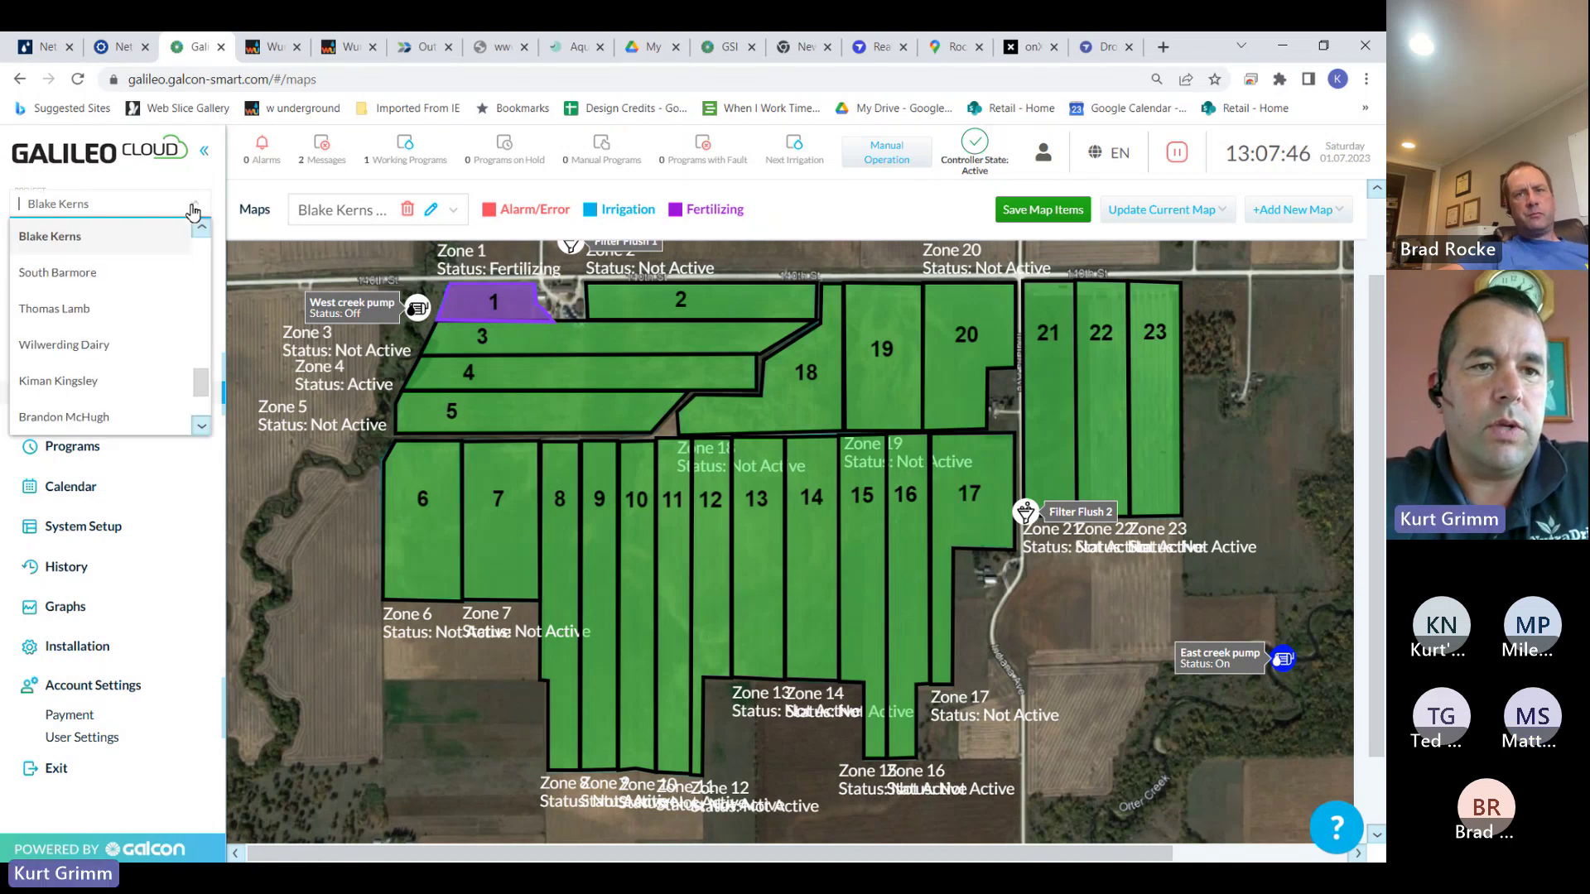
scroll(207, 389, "down", 4)
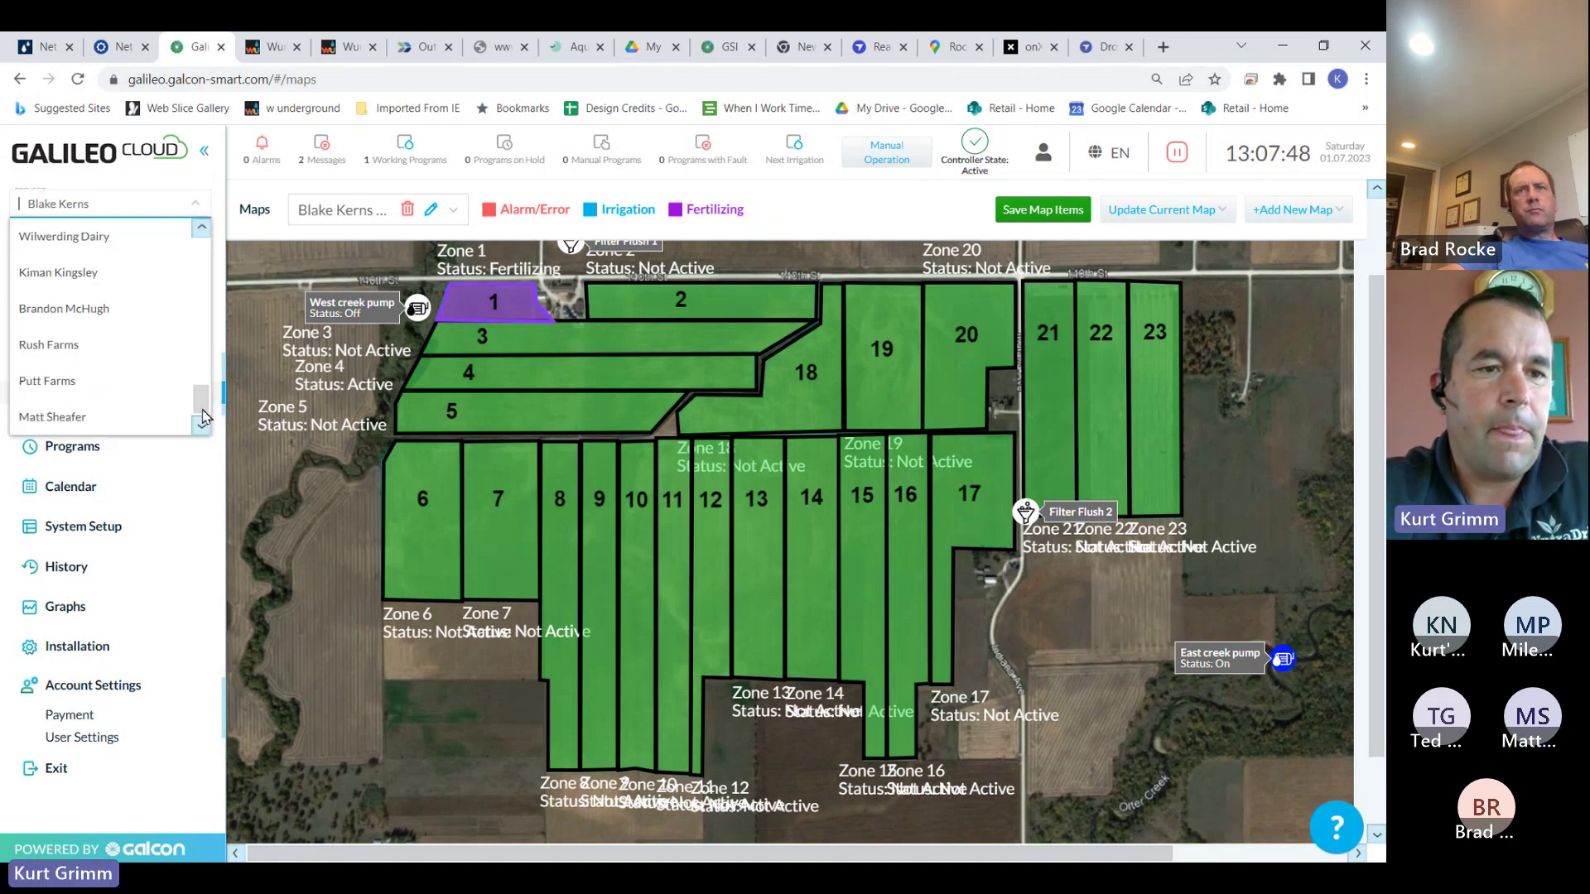
left_click(117, 417)
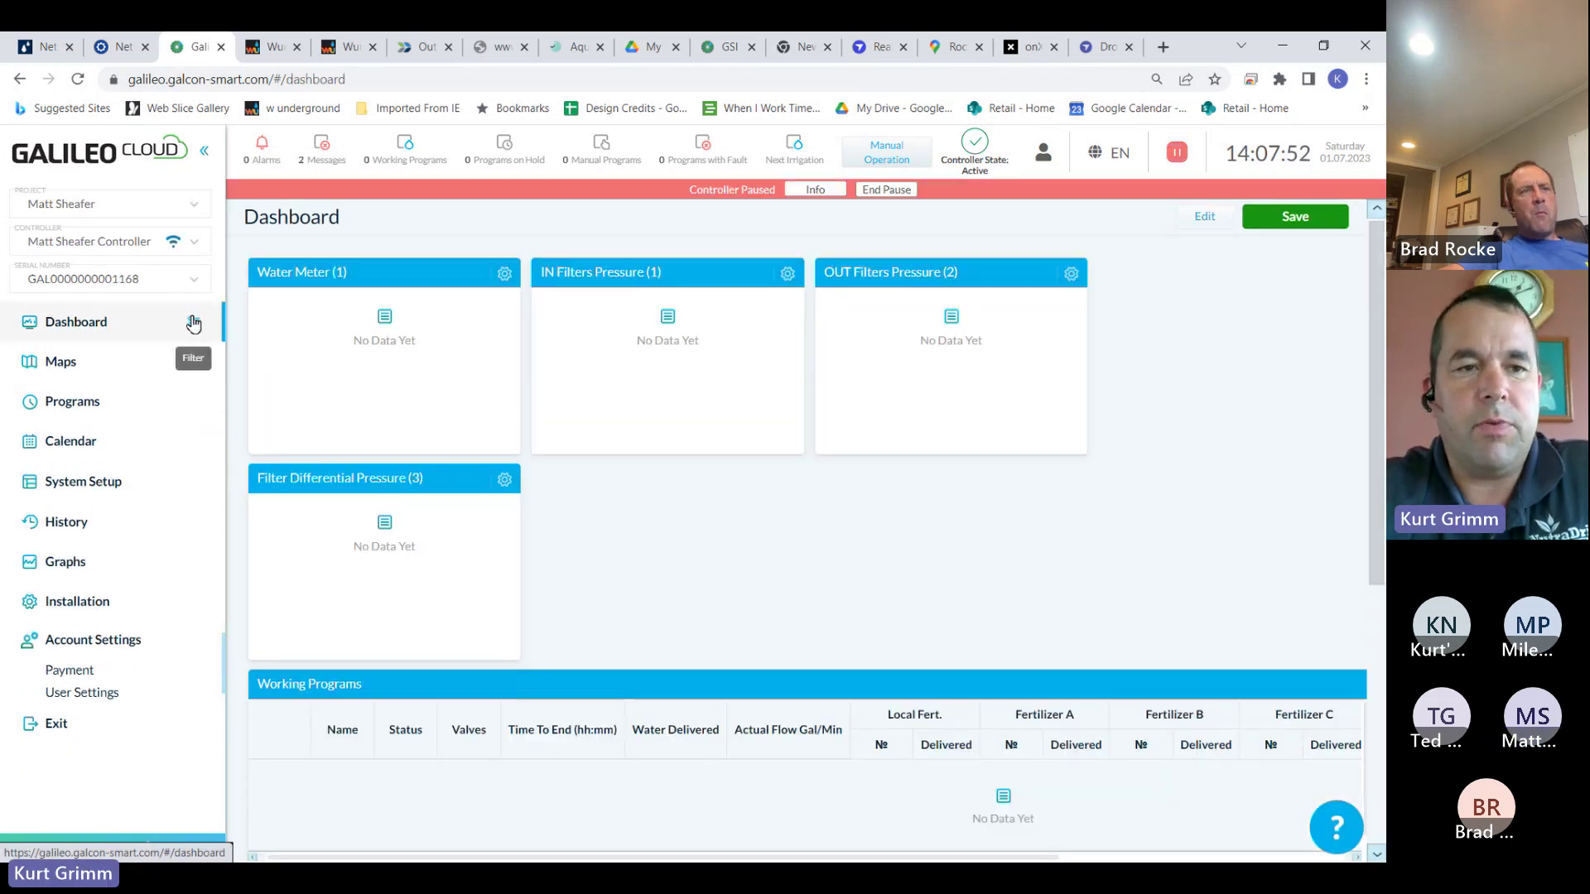
left_click(102, 419)
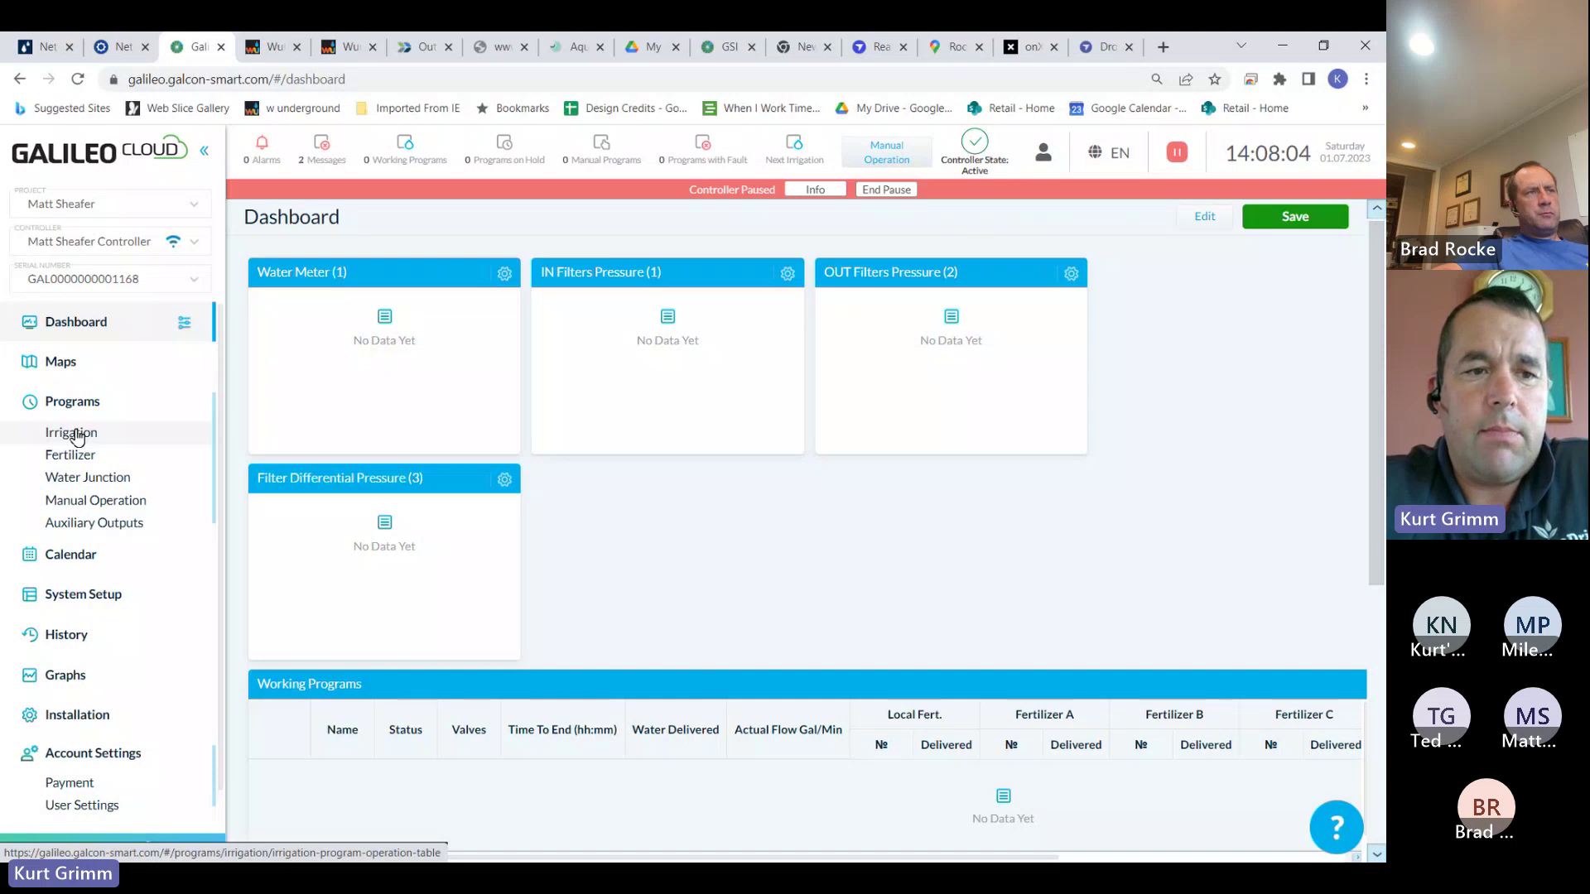
left_click(77, 437)
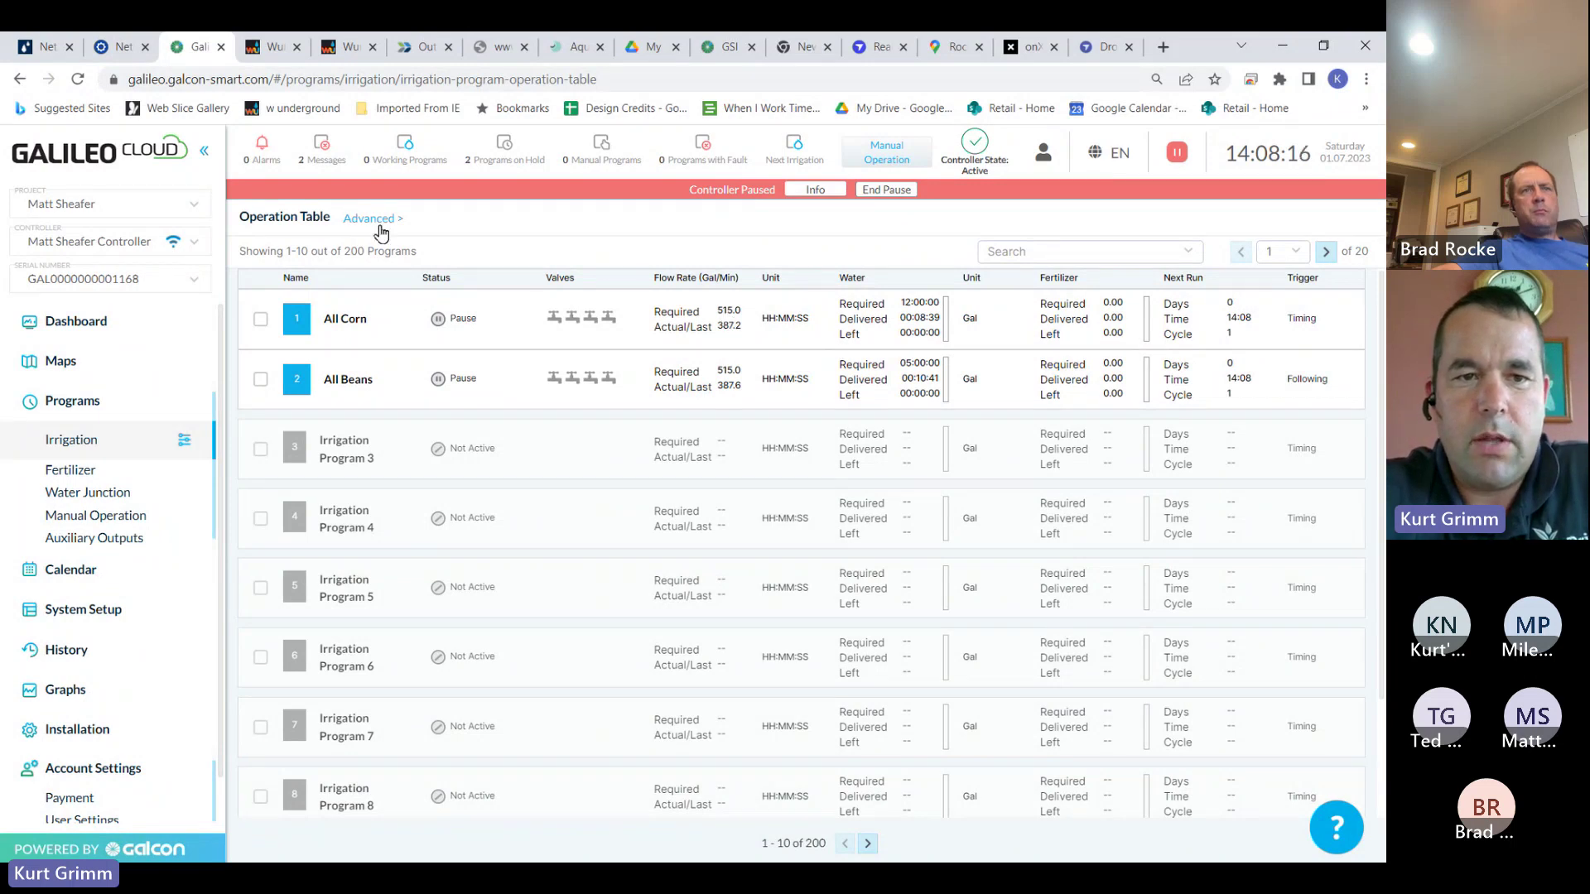
left_click(530, 331)
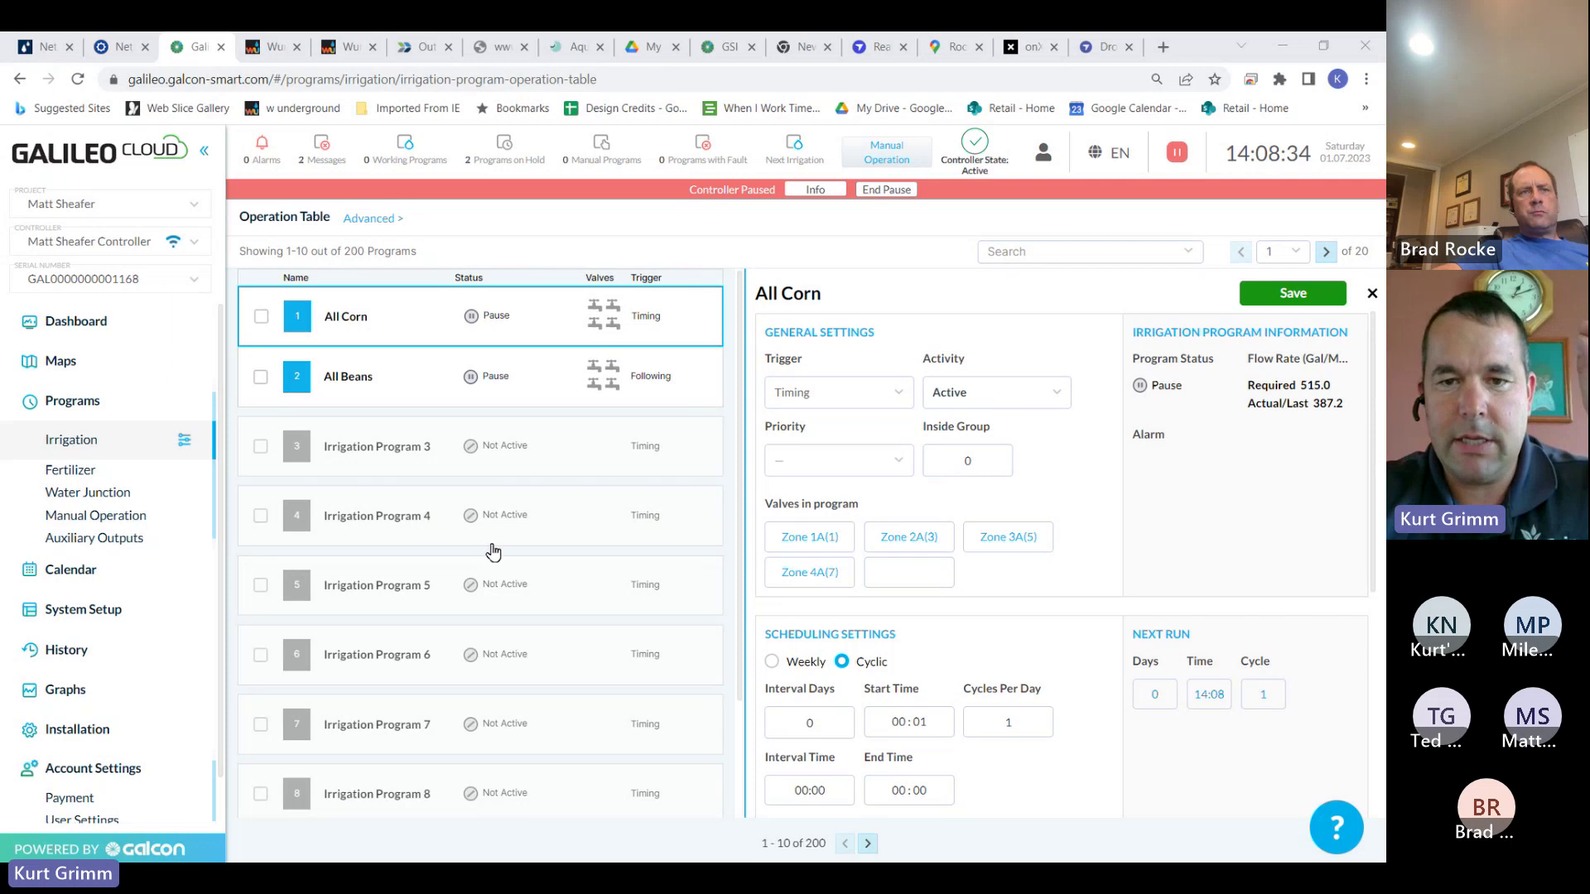
left_click(901, 395)
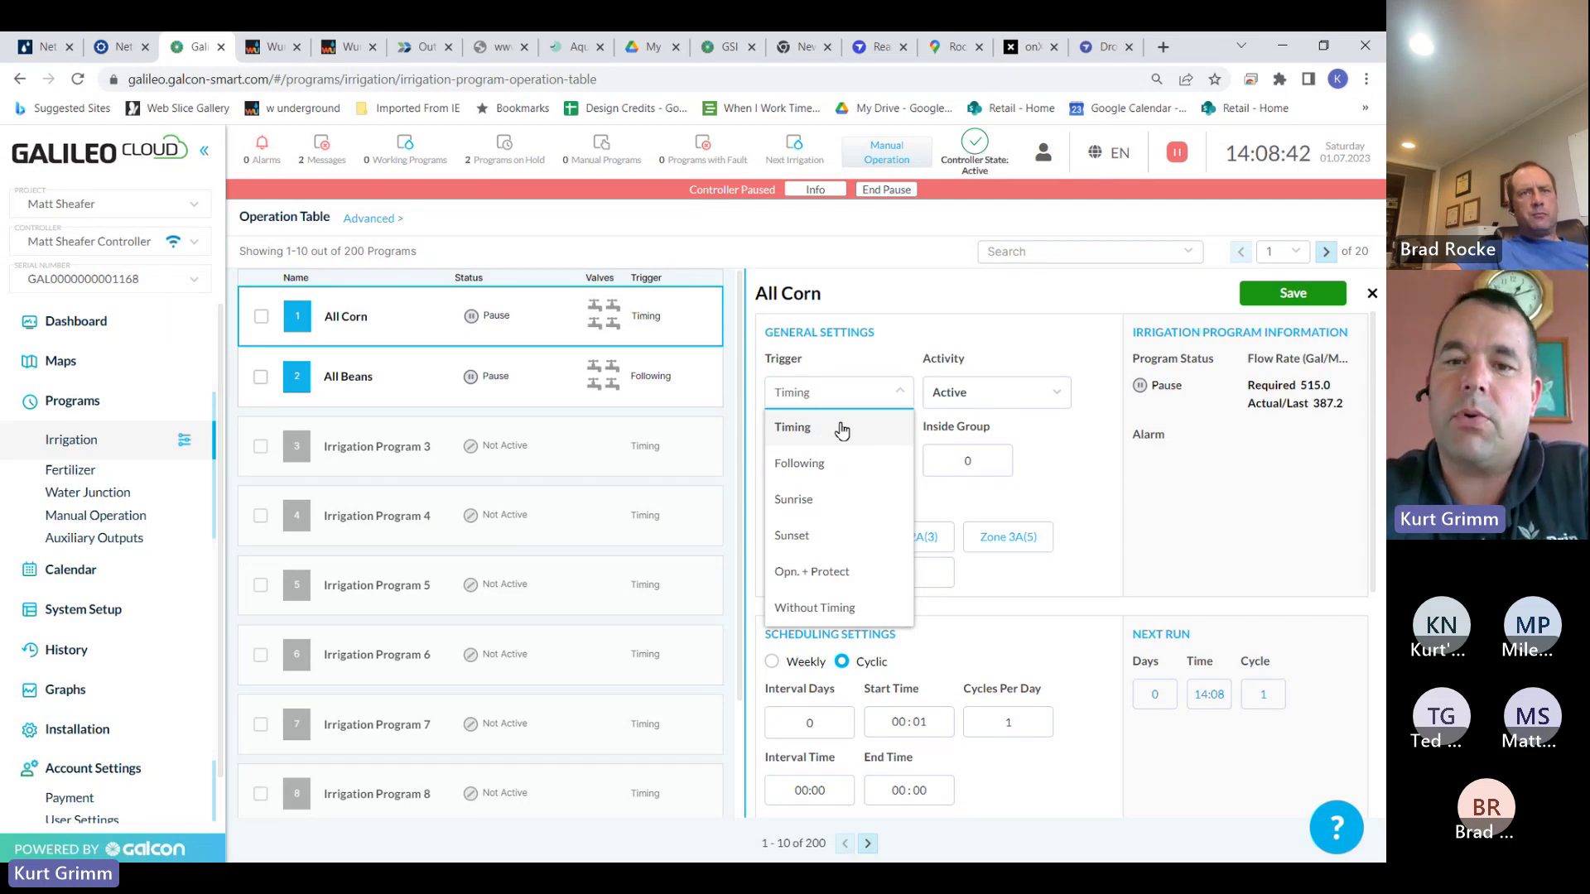
left_click(842, 428)
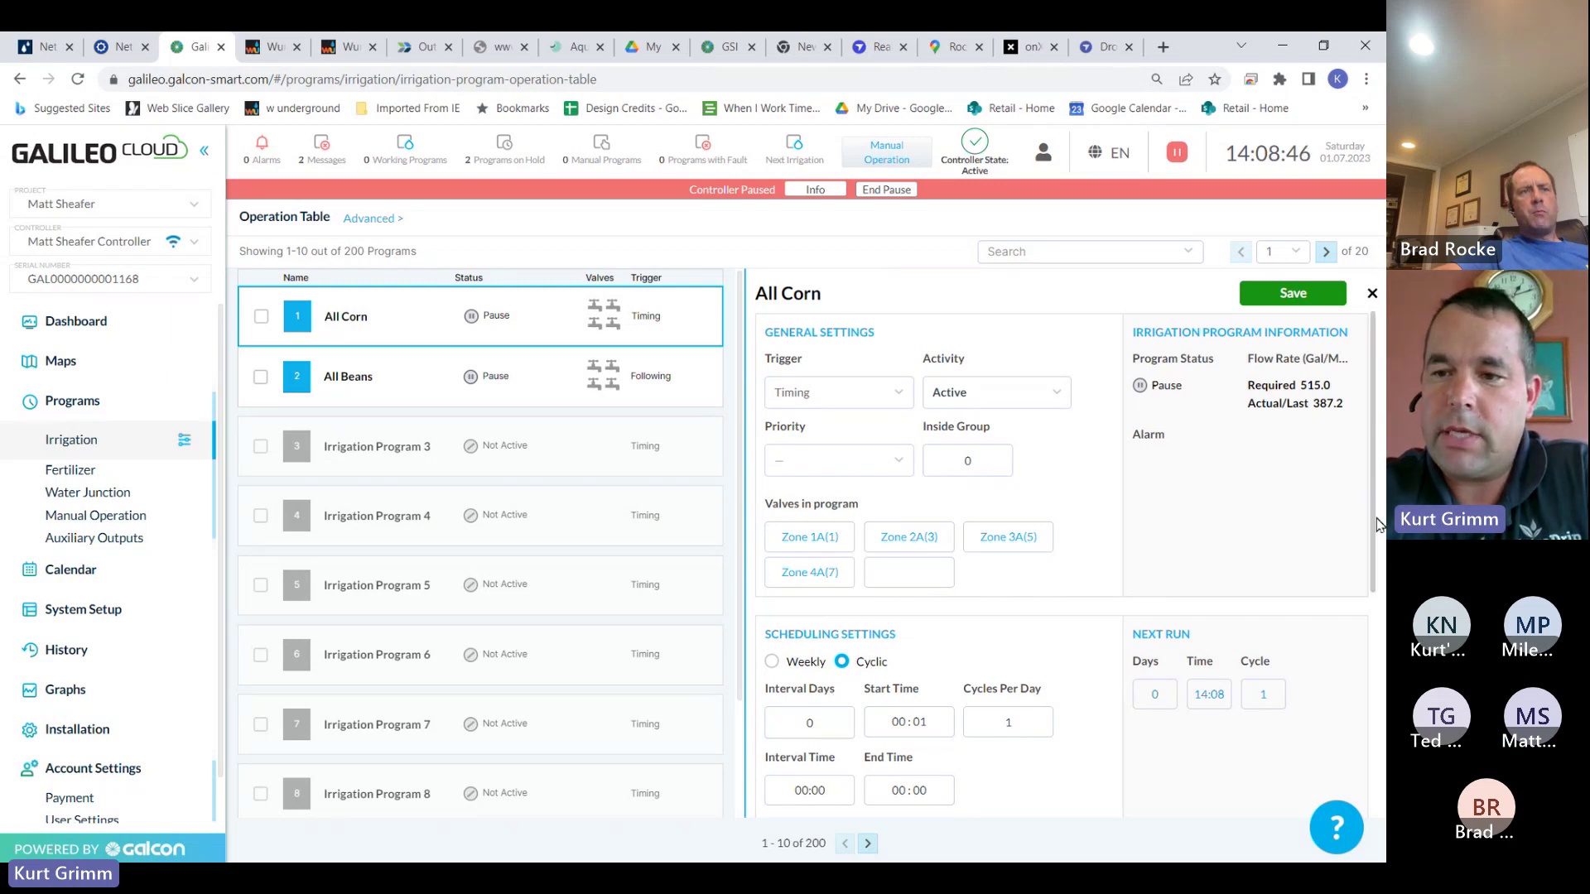
left_click_drag(1376, 518, 1260, 610)
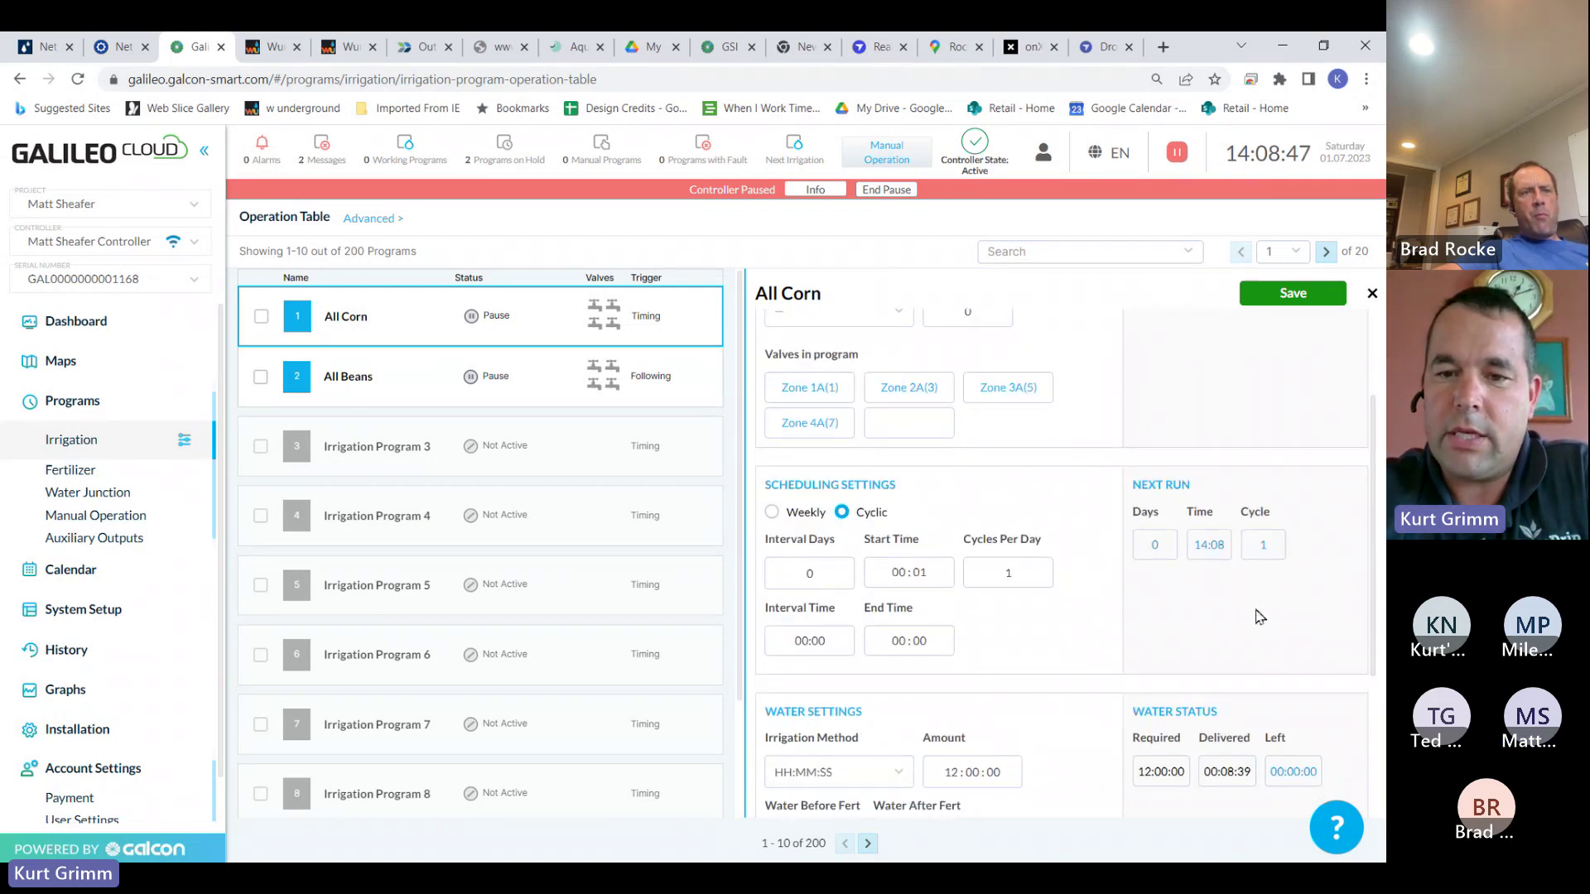
left_click(771, 512)
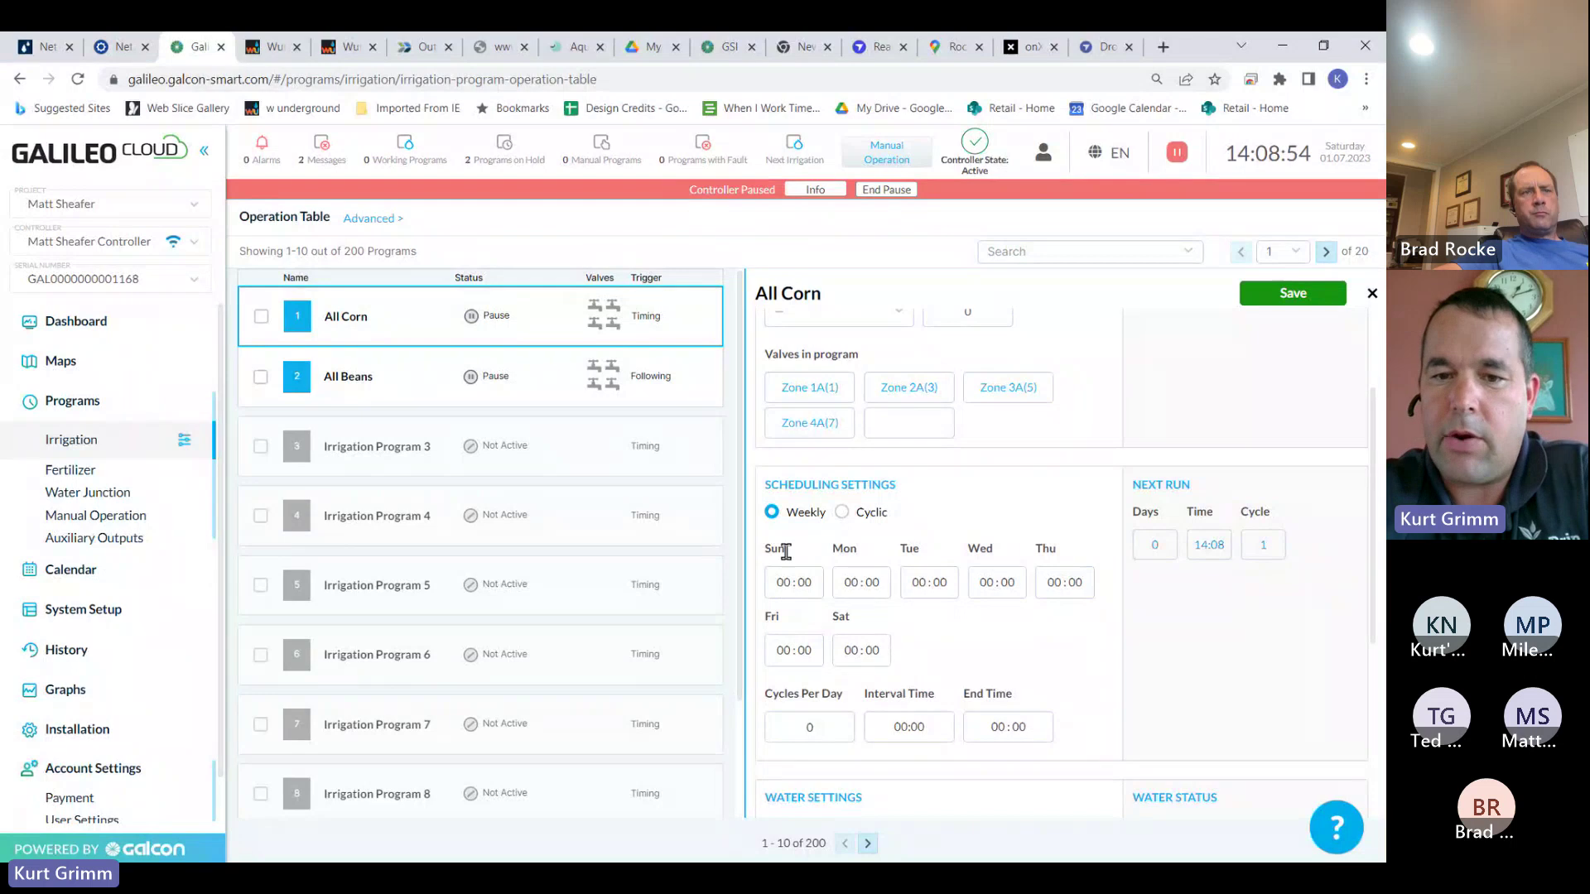
left_click(840, 513)
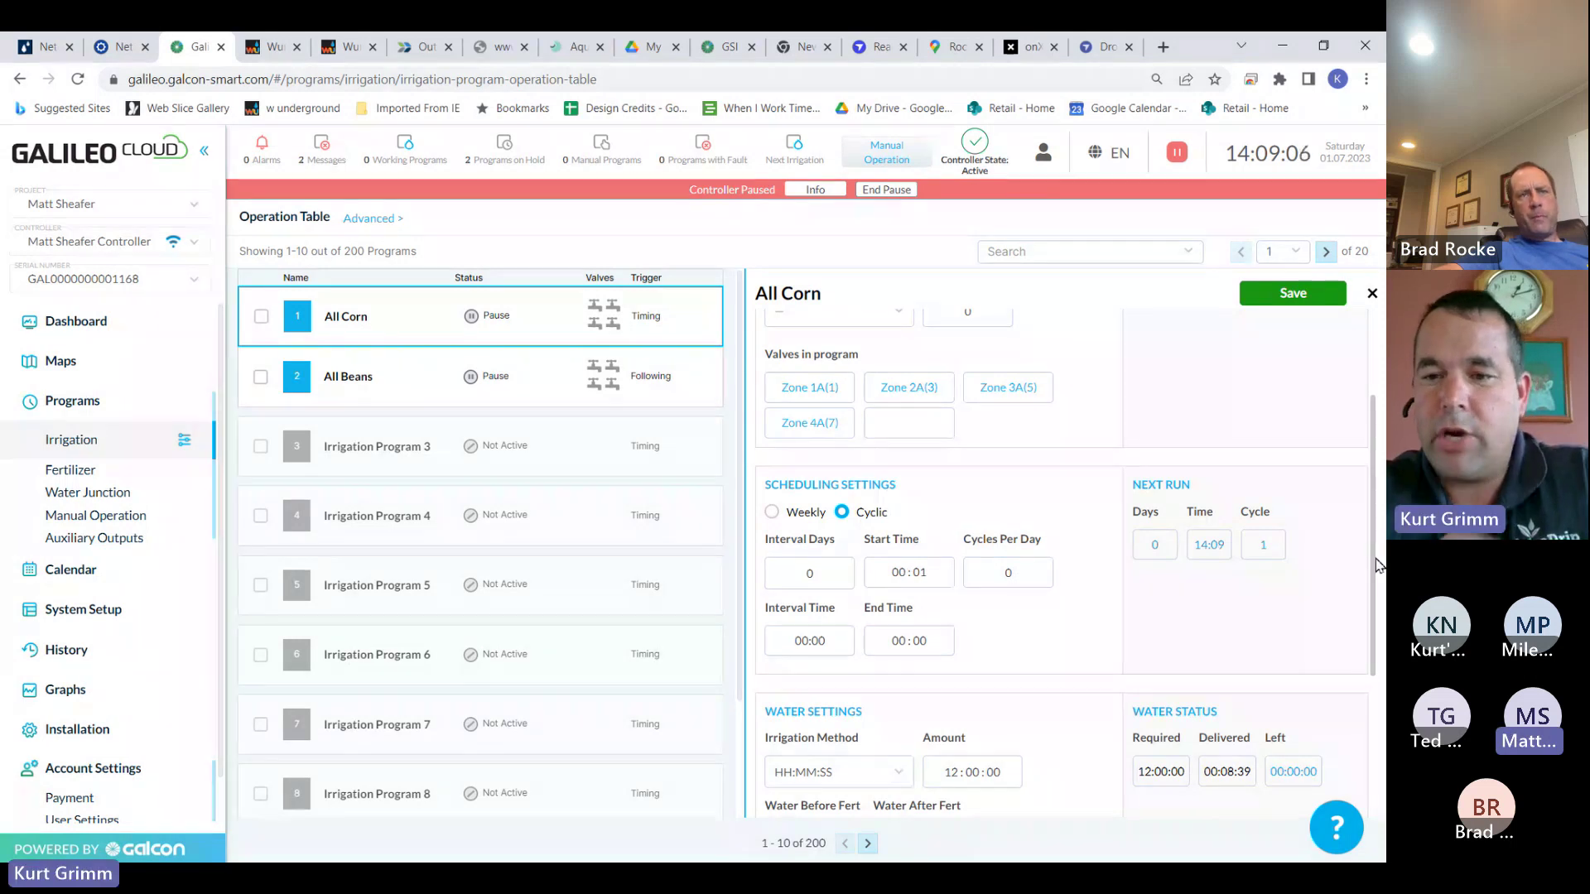
scroll(987, 591, "down", 3)
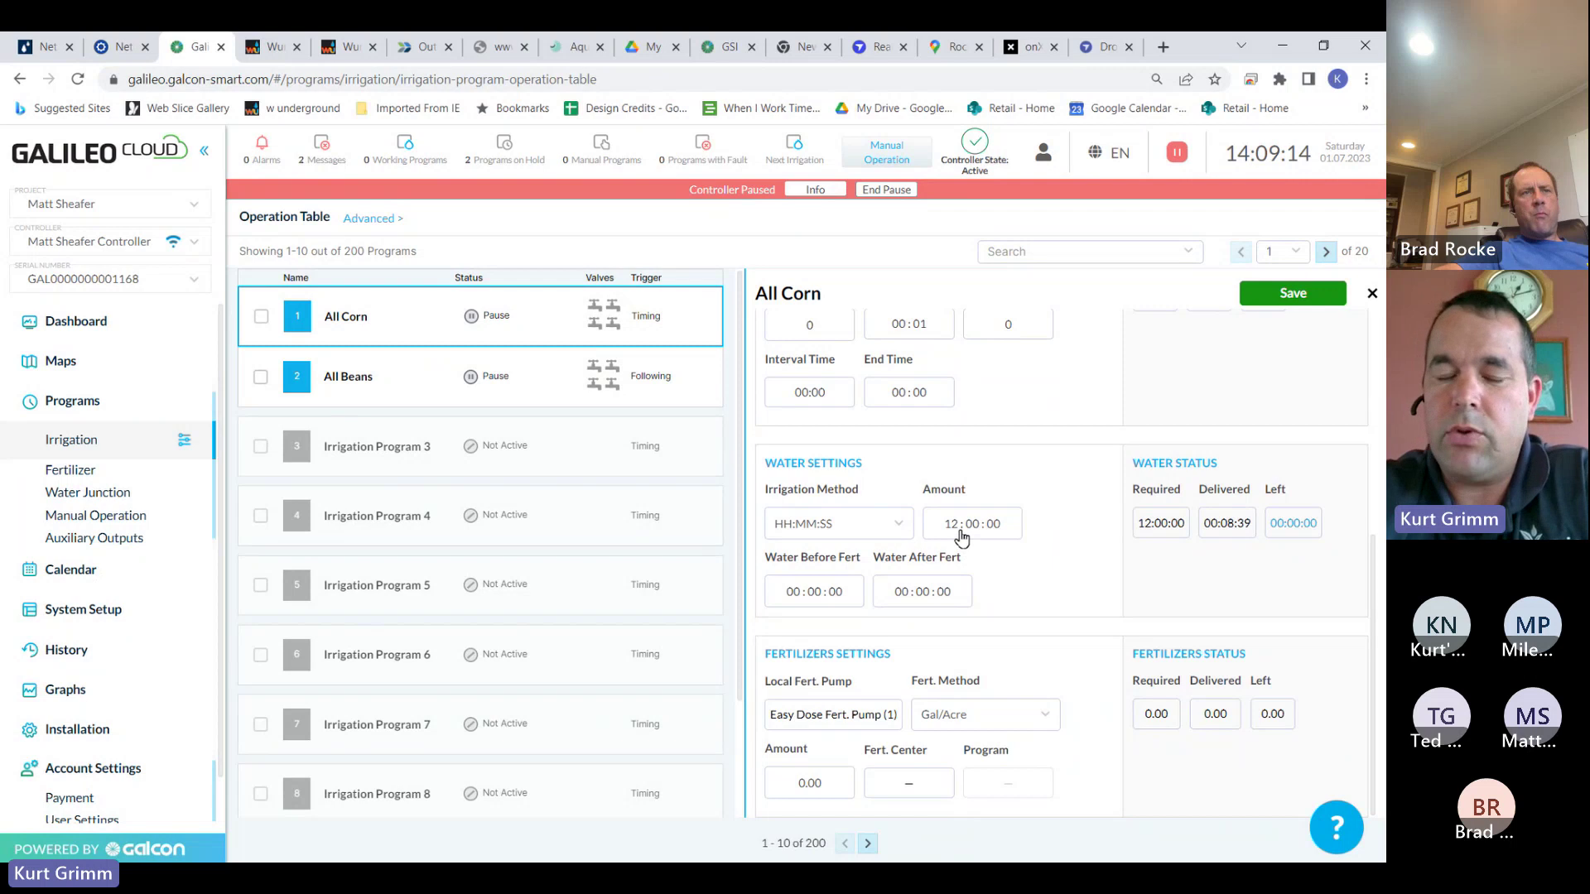
Switch All Corn's irrigation method to Inch and back to HH:MM:SS
left_click(901, 525)
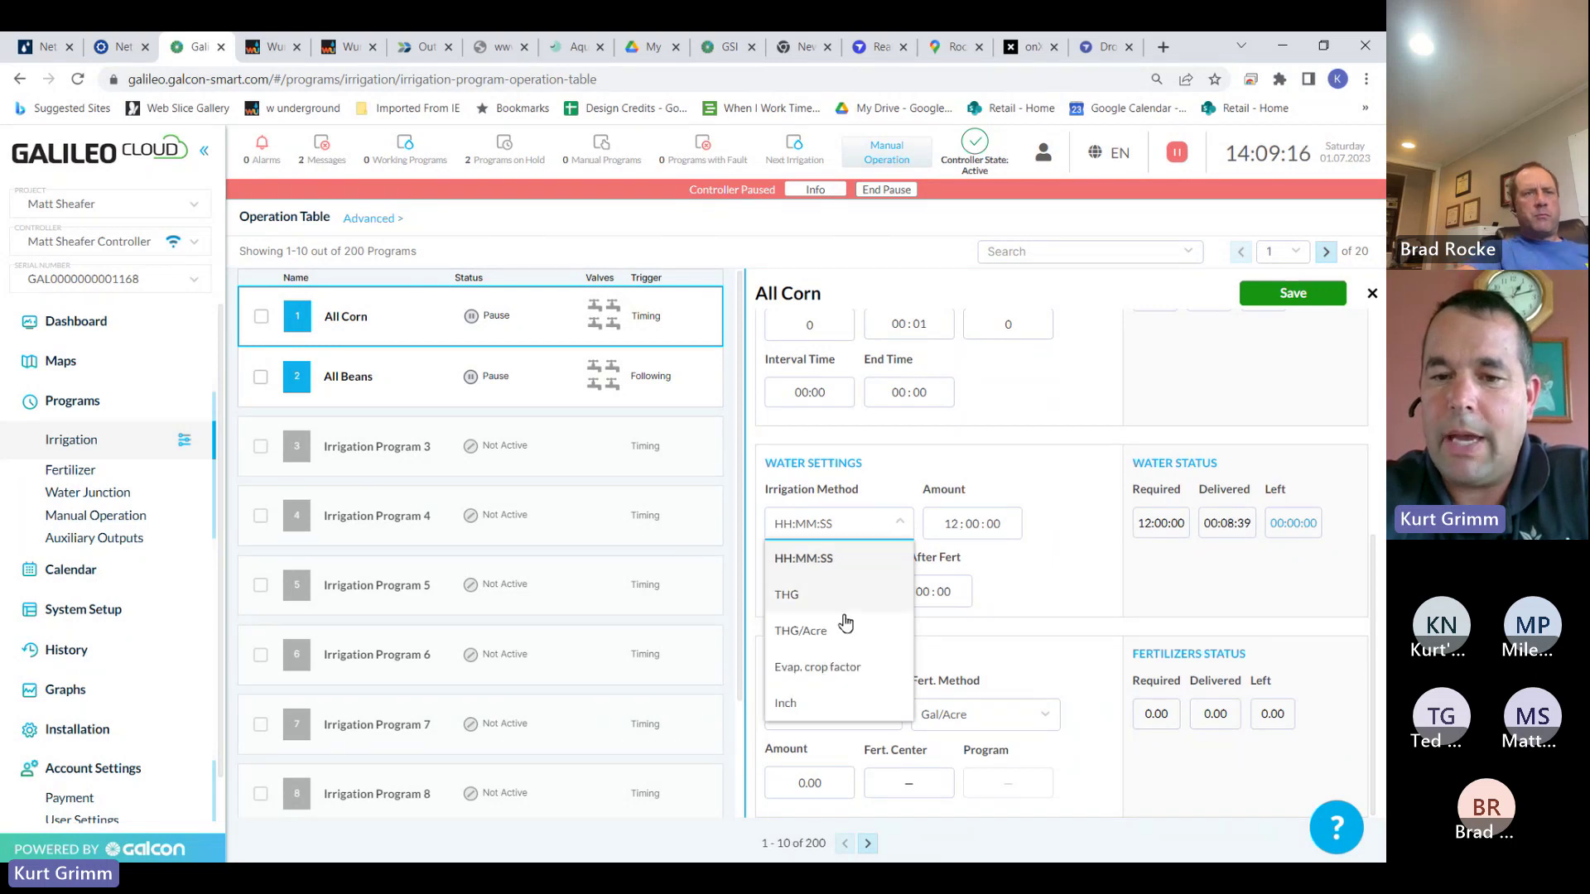
left_click(814, 702)
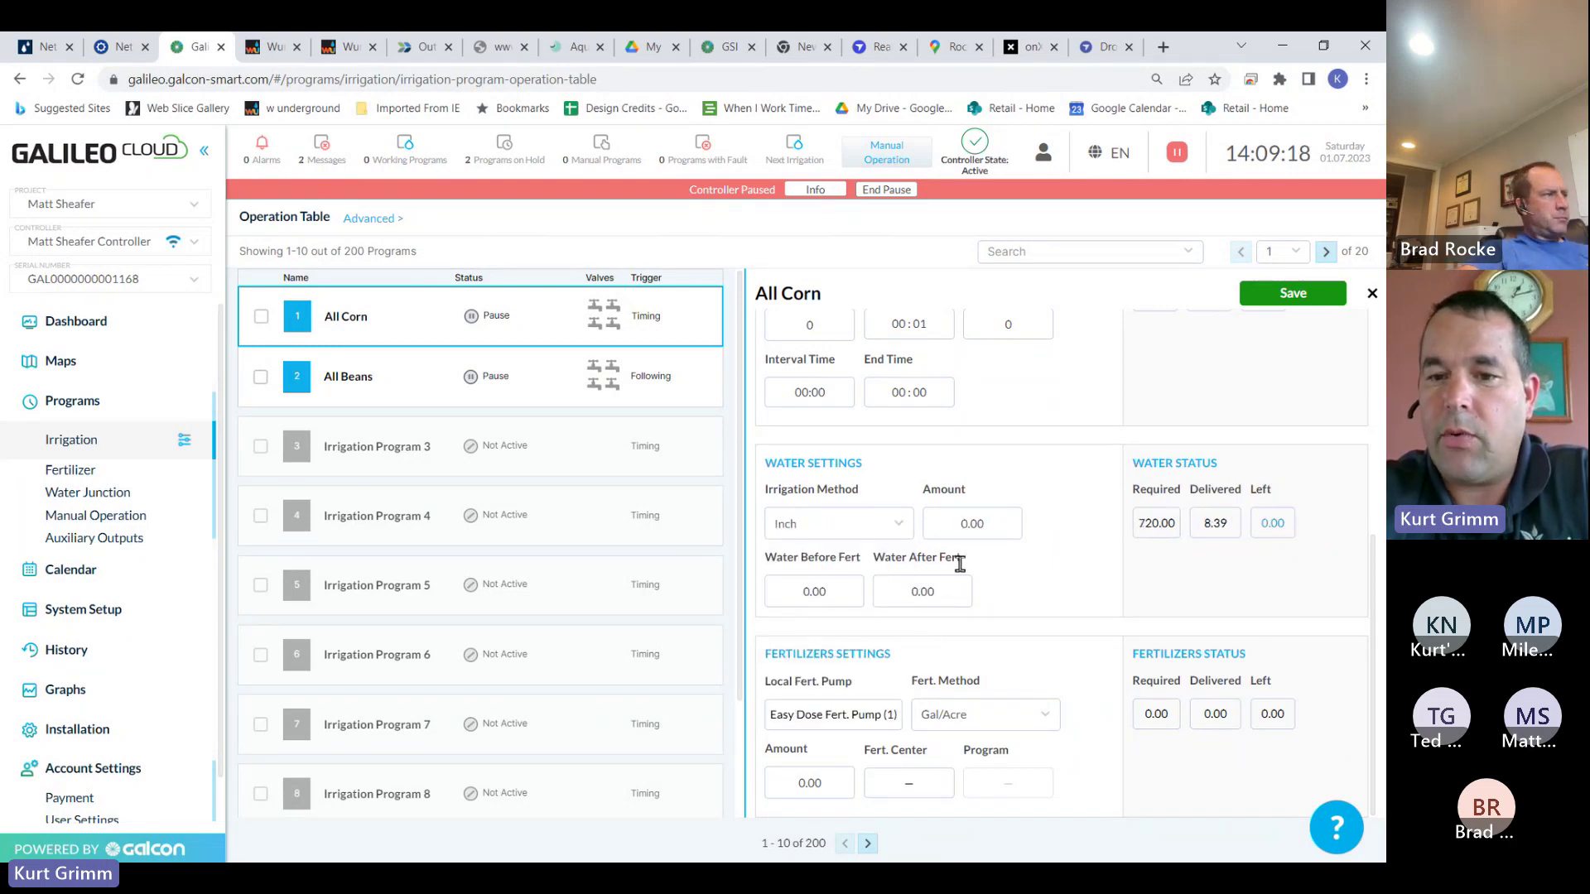
left_click(903, 530)
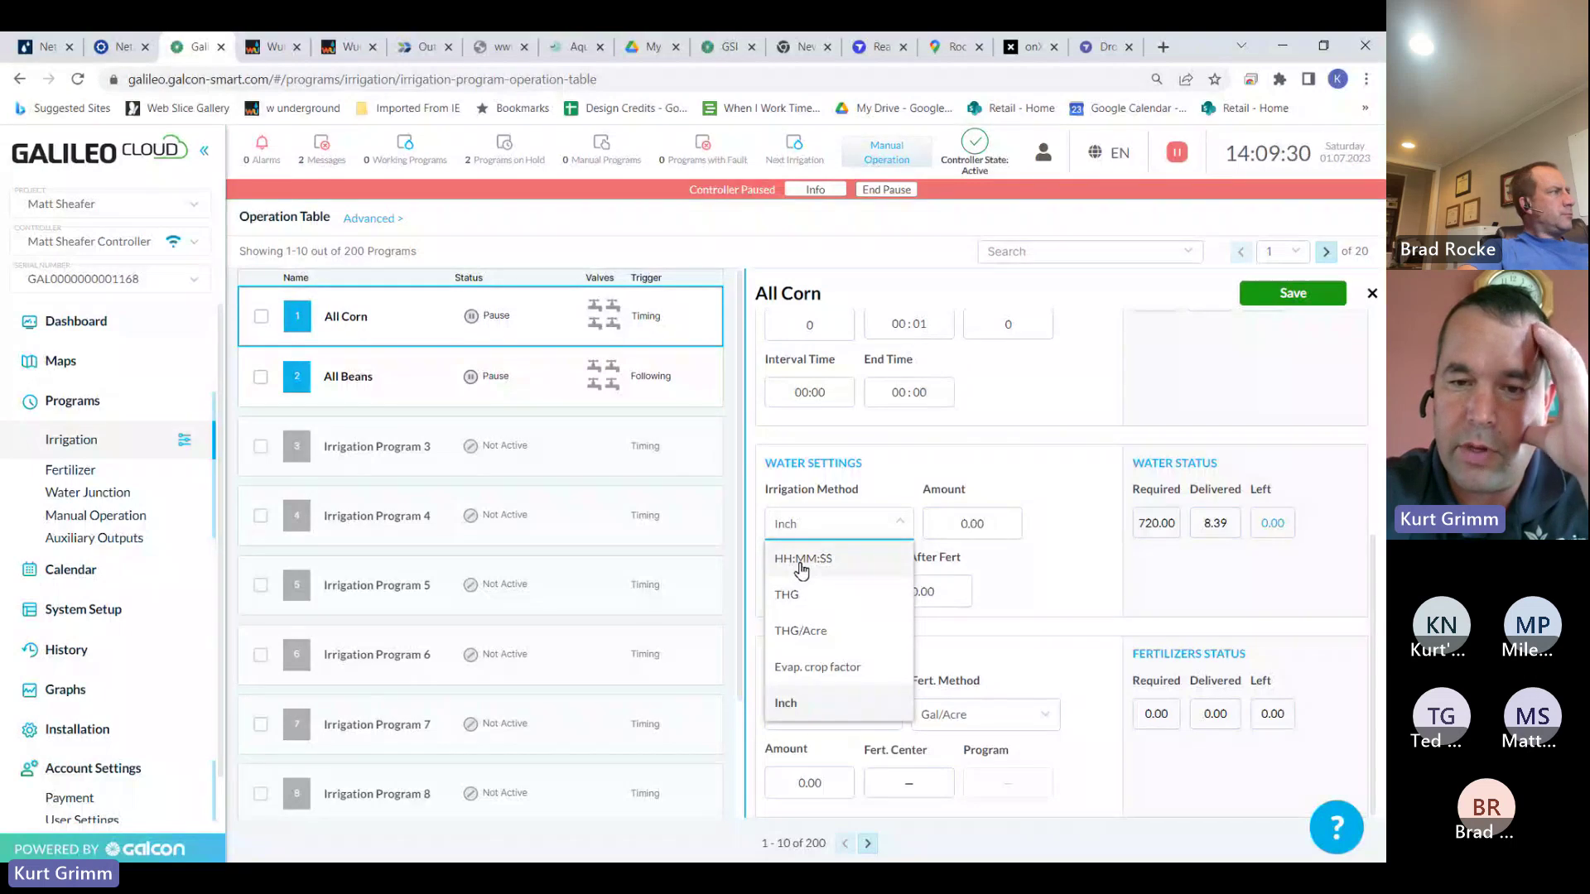
left_click(802, 560)
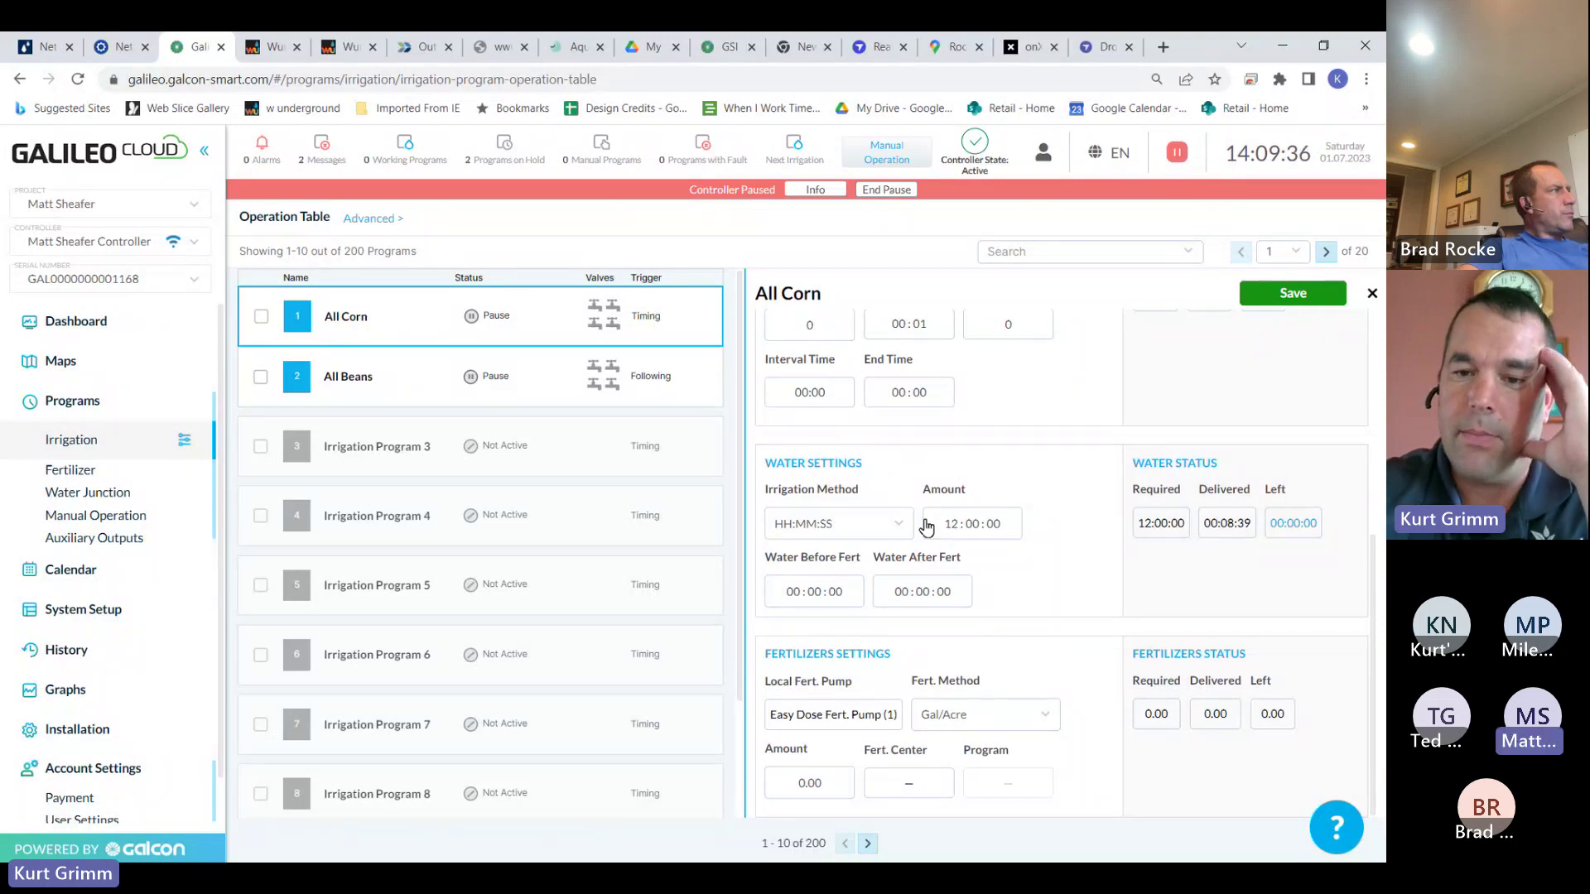
Set All Corn's Water Before and Water After Fert times both to 01:00:00
left_click(800, 595)
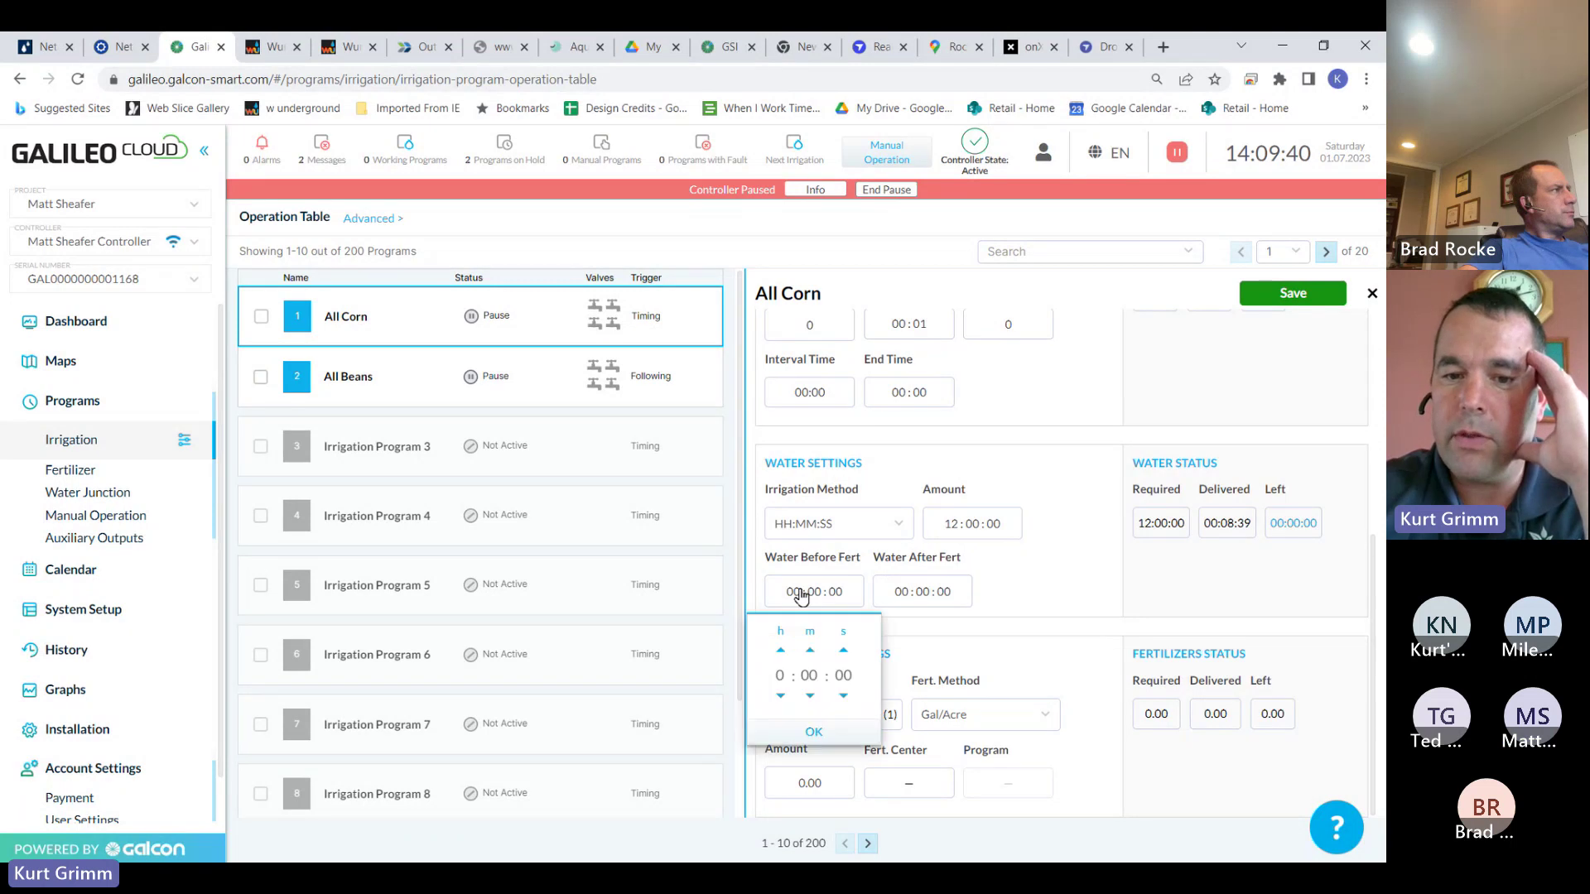
left_click(781, 651)
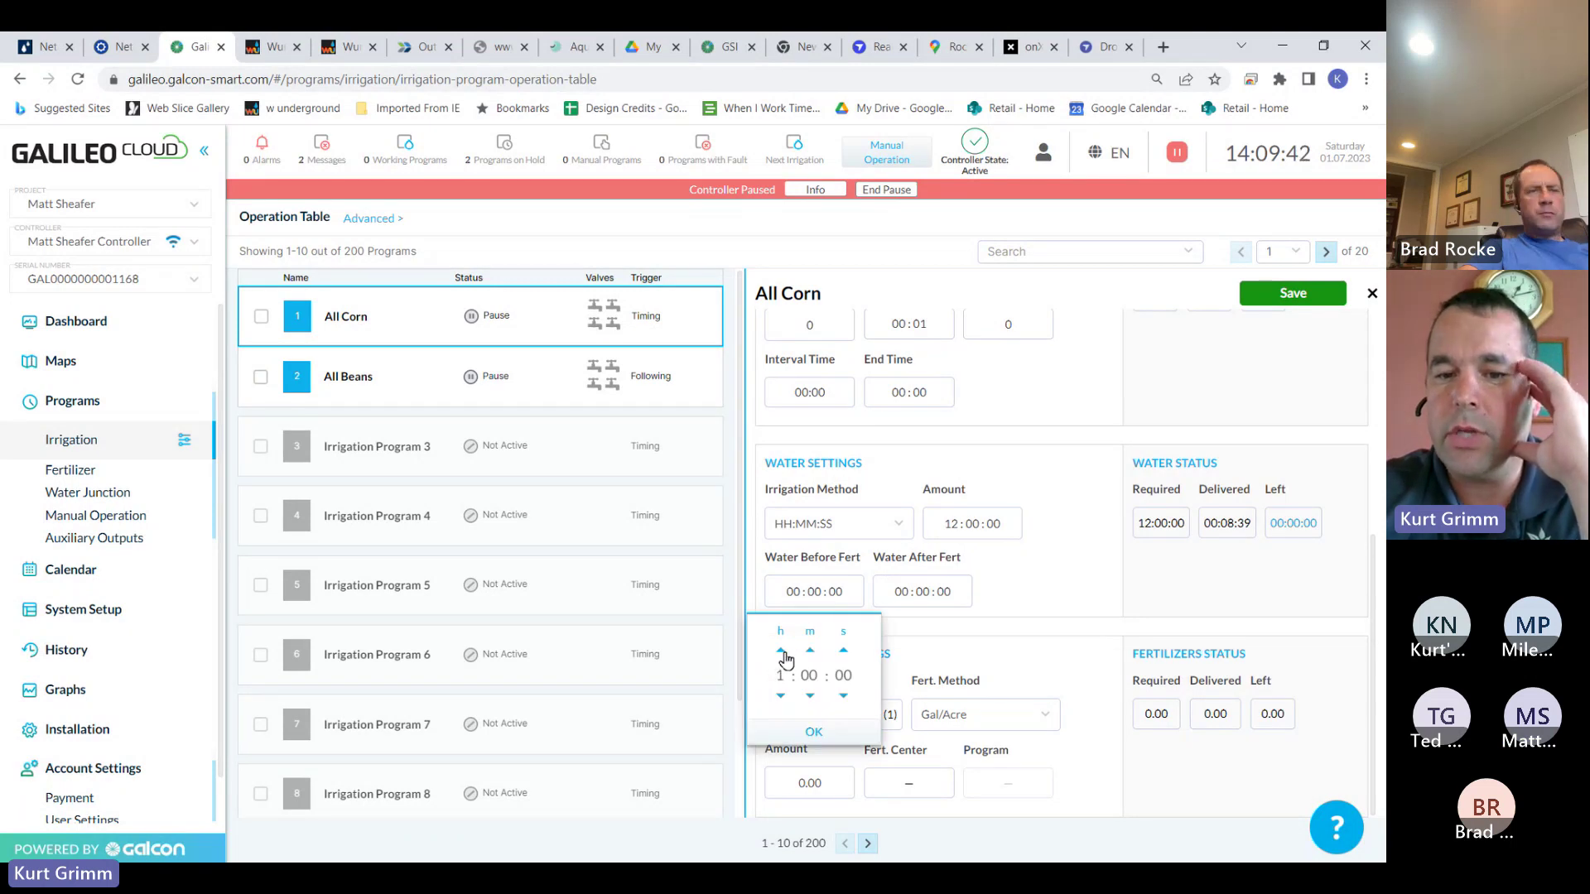
left_click(813, 732)
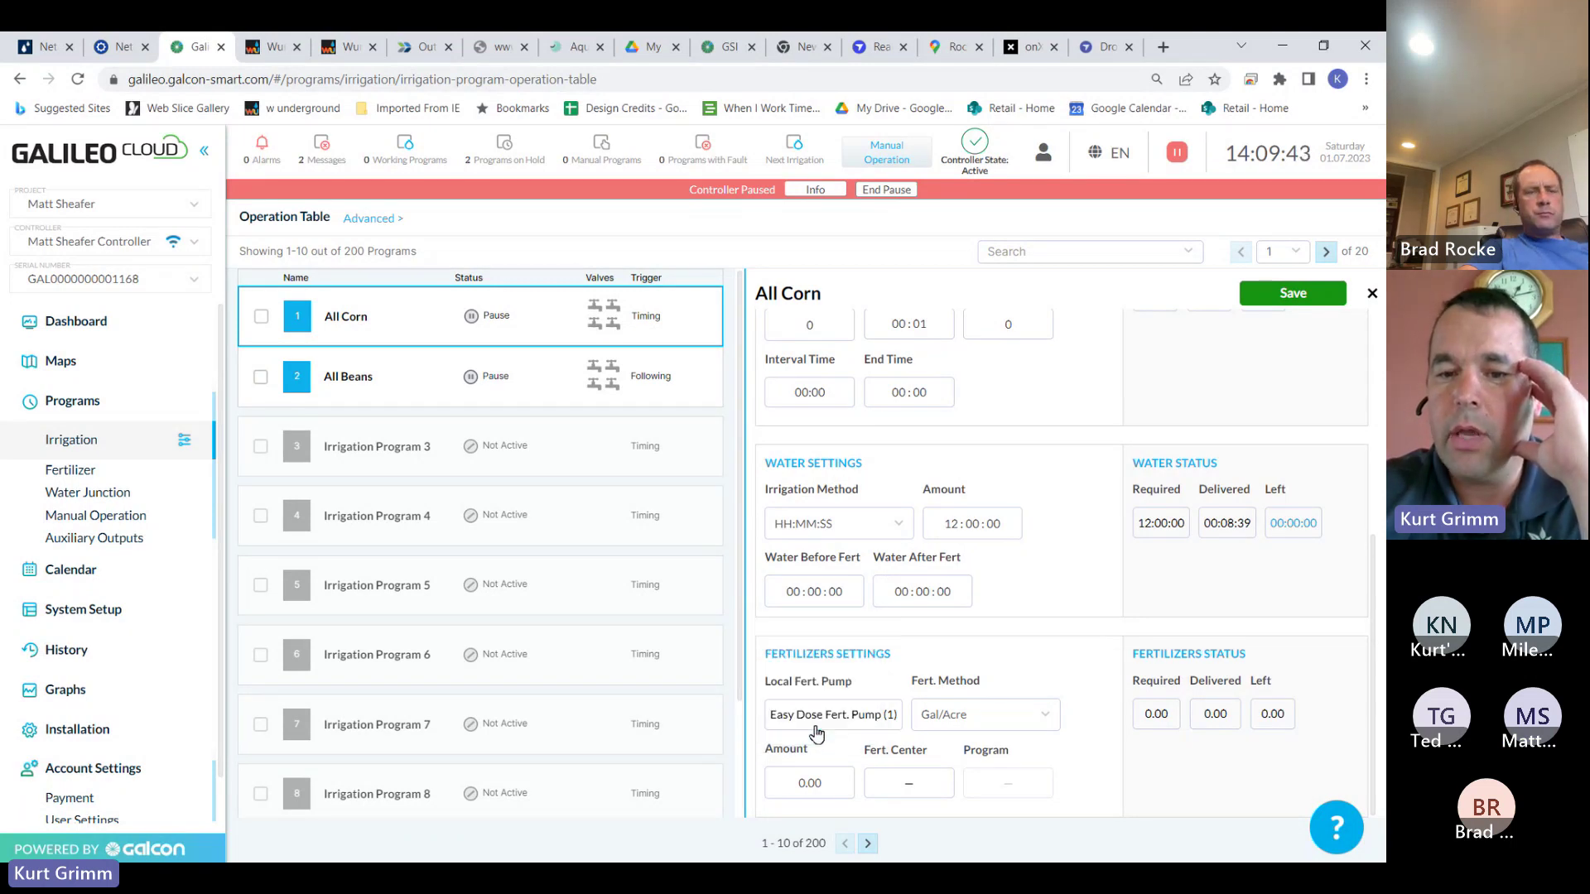
left_click(903, 598)
left_click(889, 650)
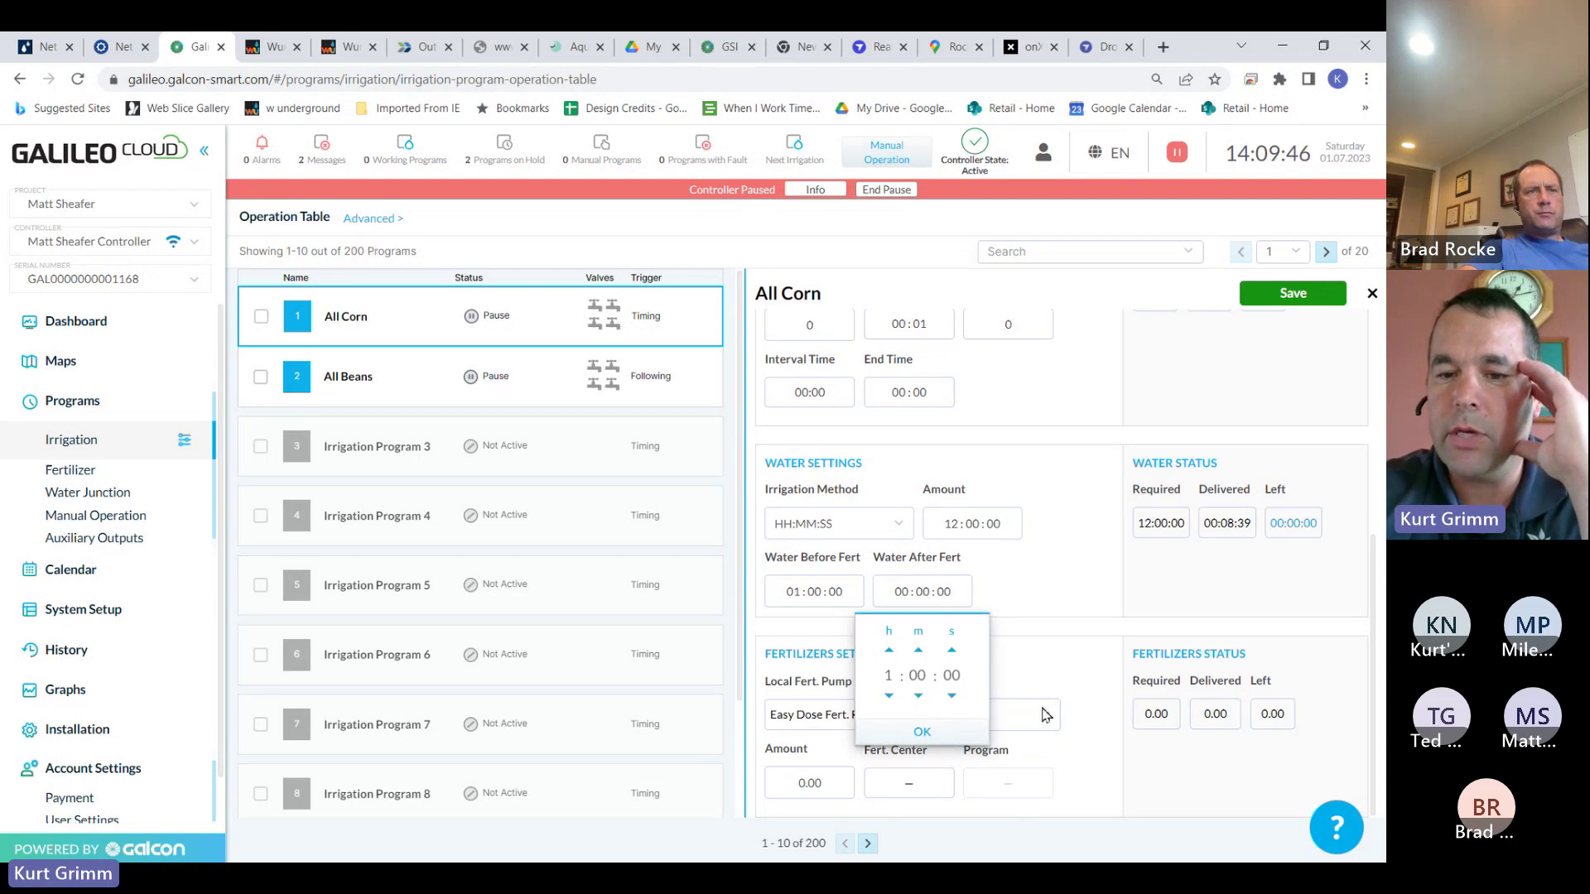
left_click(931, 730)
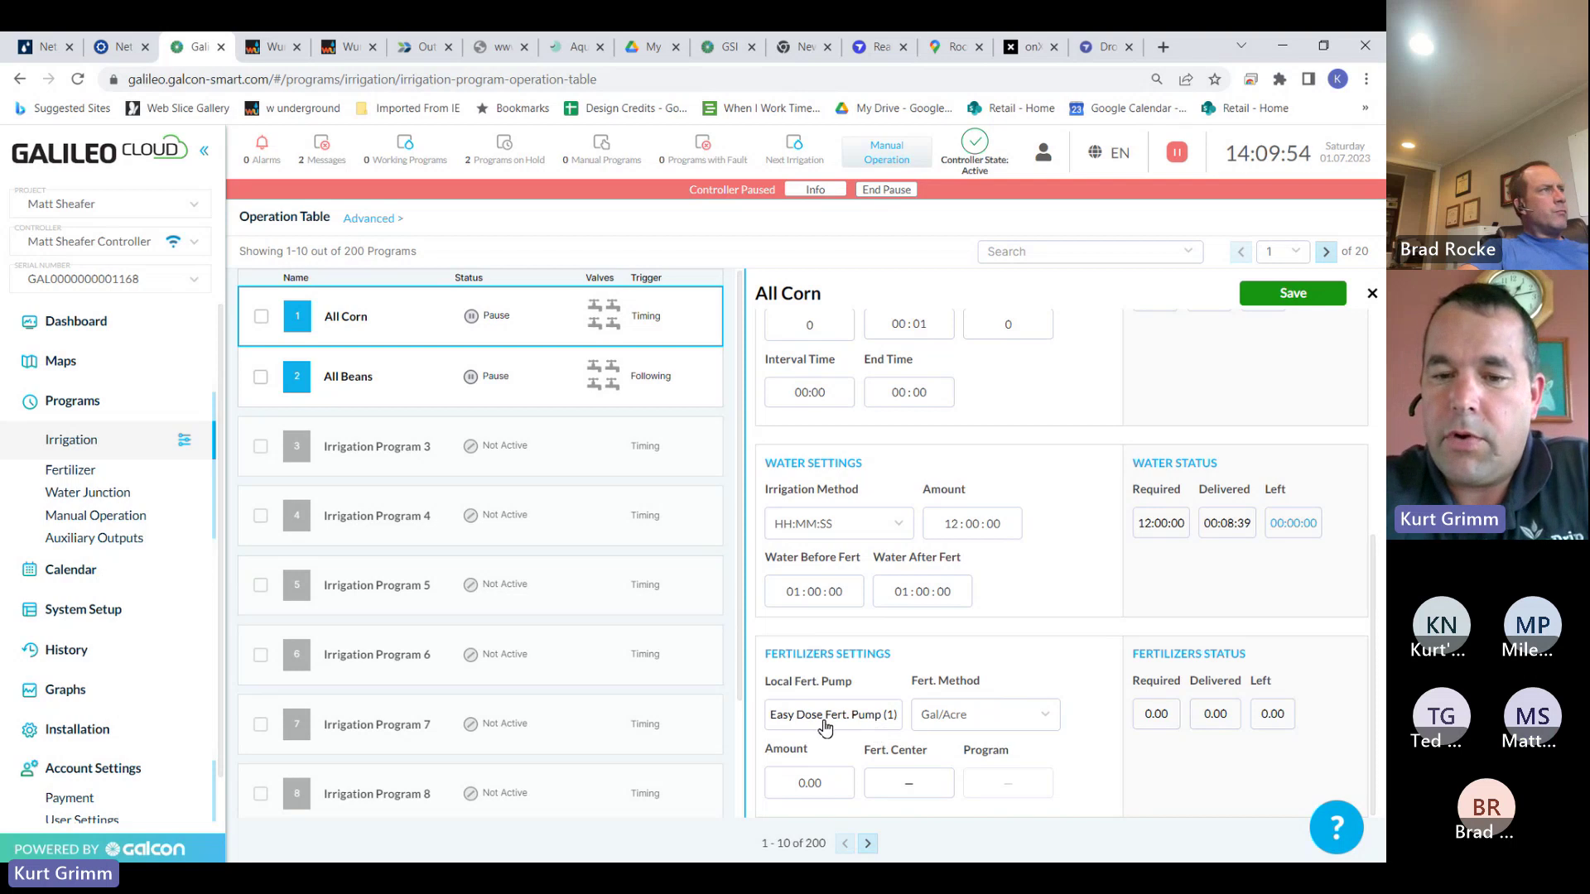
left_click(881, 717)
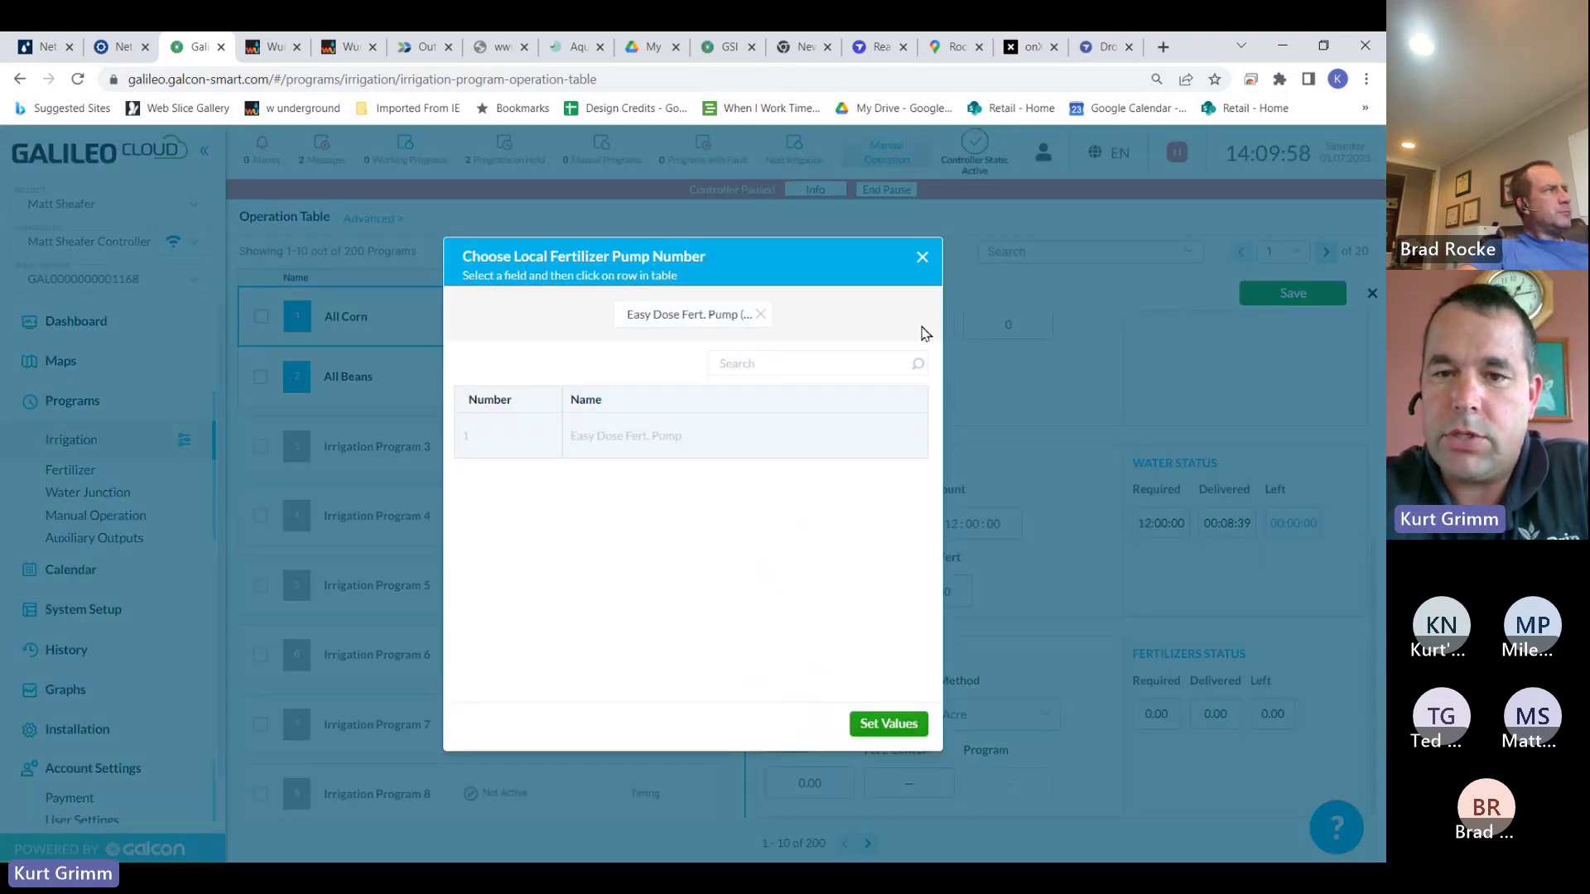
Save All Corn with Easy Dose Fert. Pump (1) at 5.00 Gal/Acre, showing 131.80 fertilizer required
left_click(921, 257)
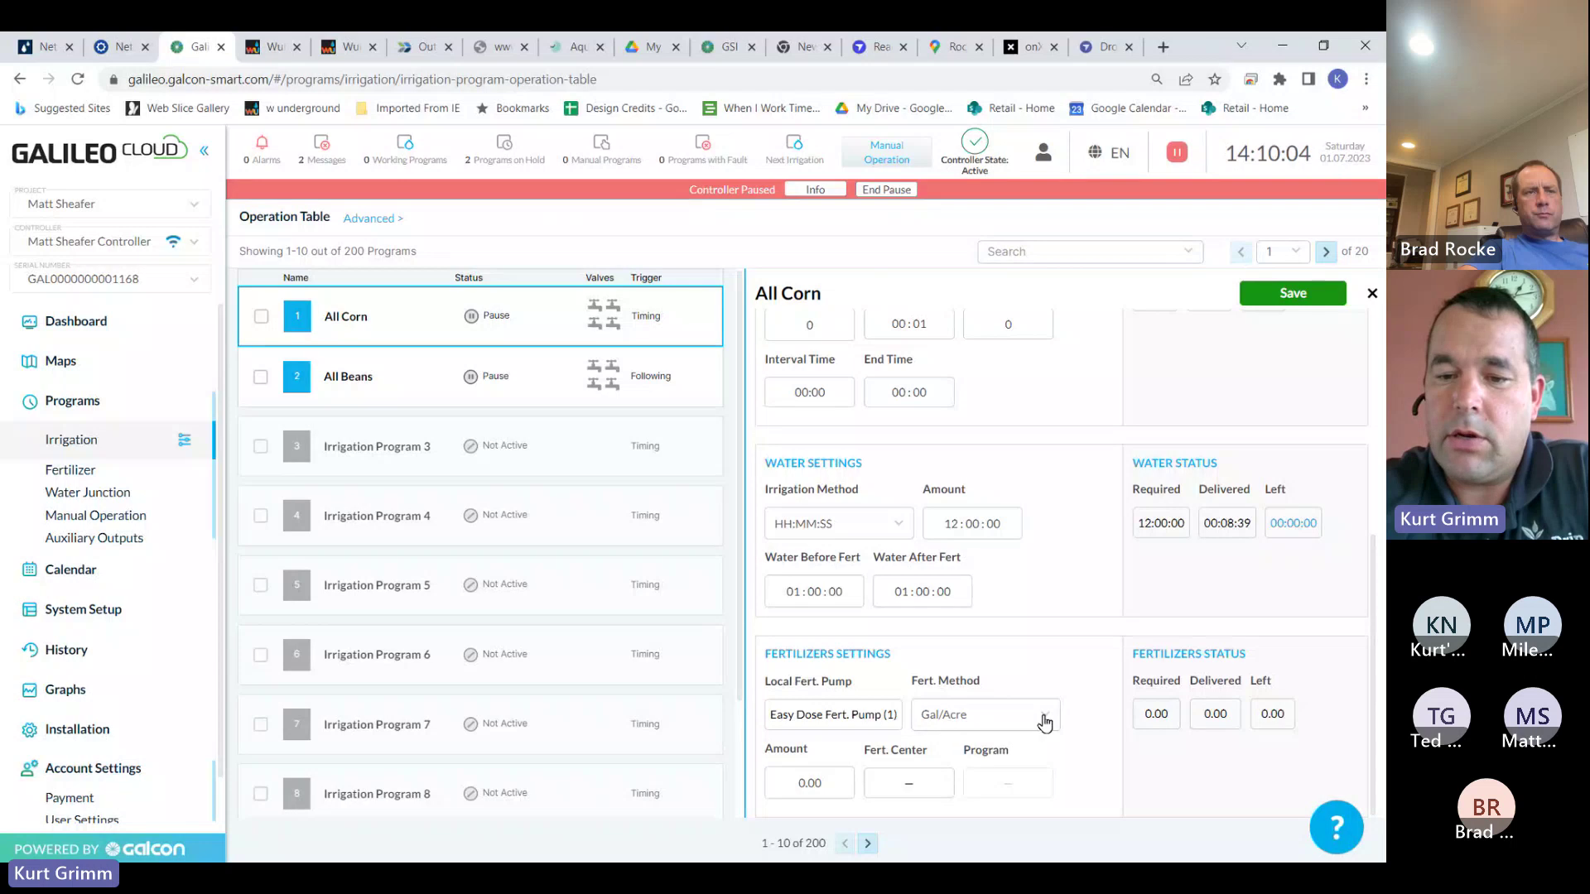
left_click(1045, 723)
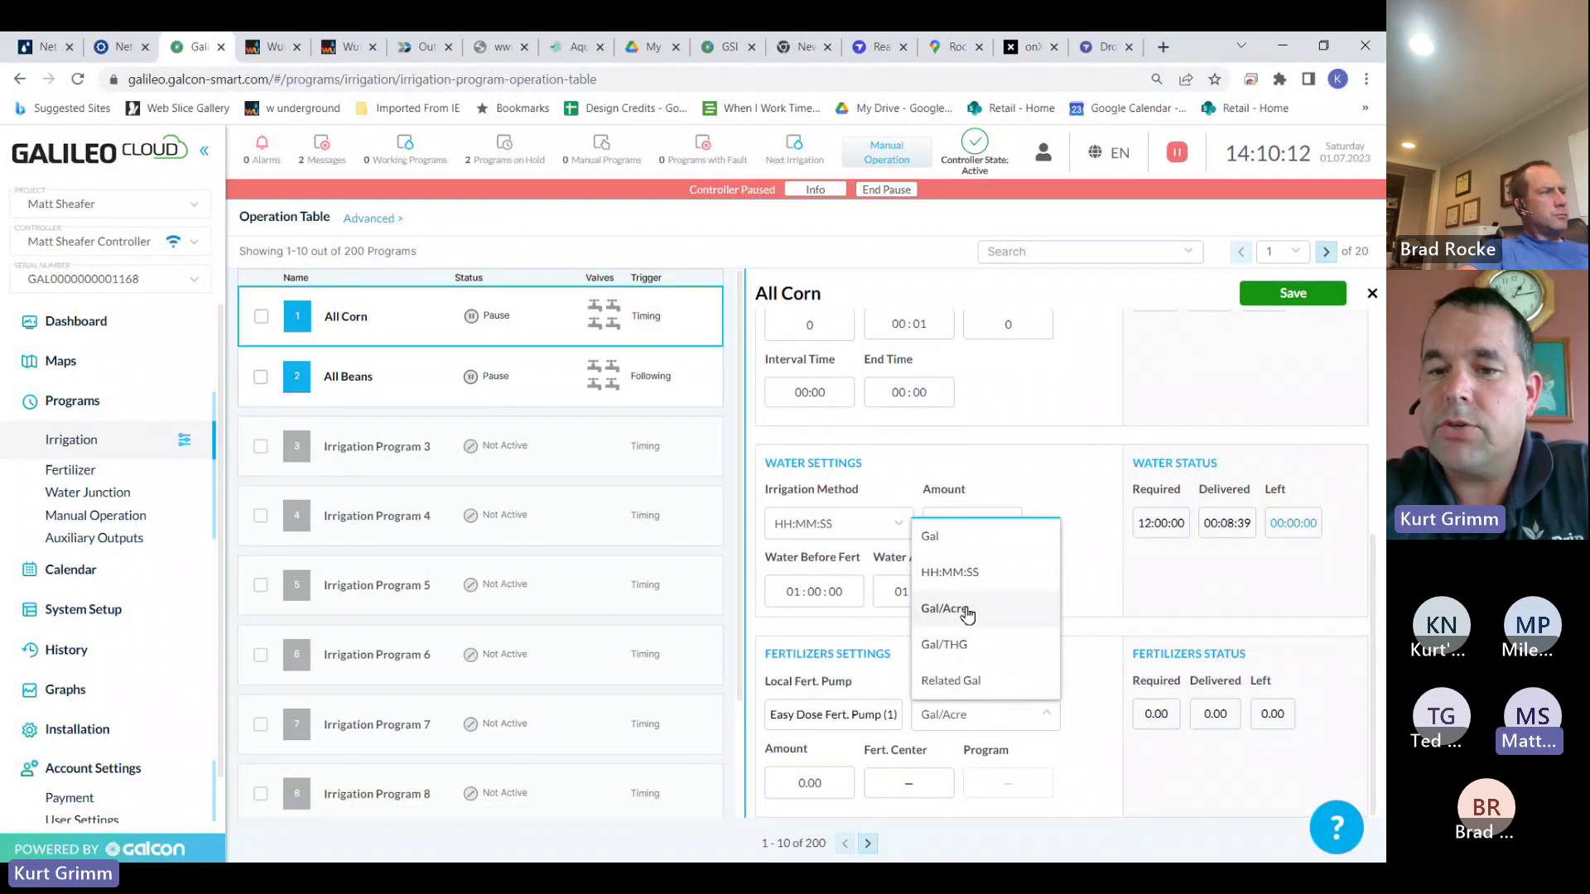
left_click(963, 611)
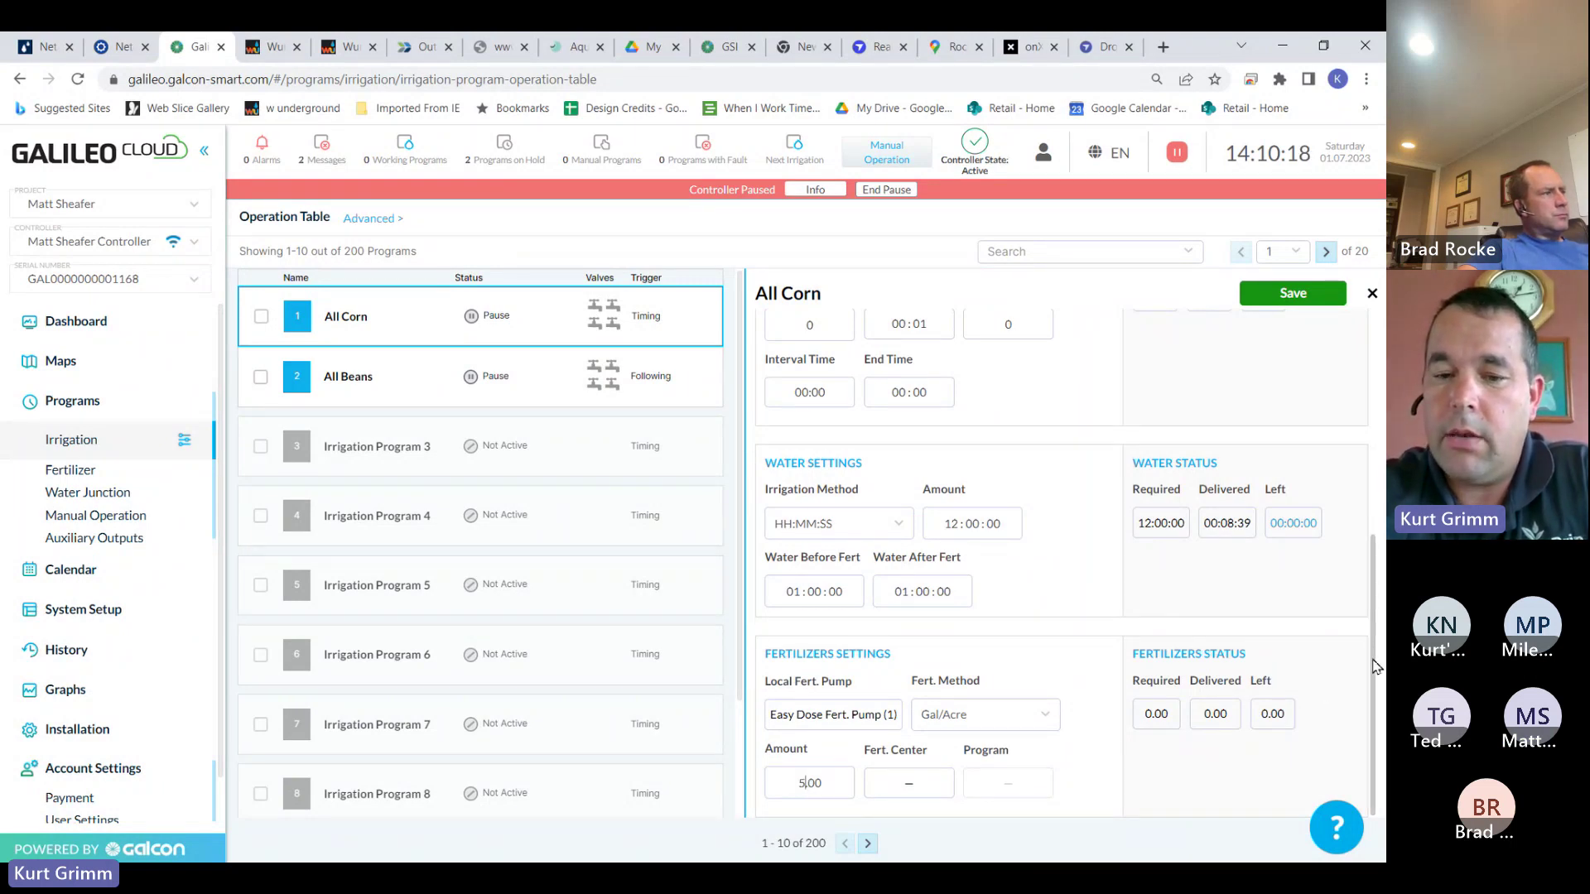
left_click(1296, 294)
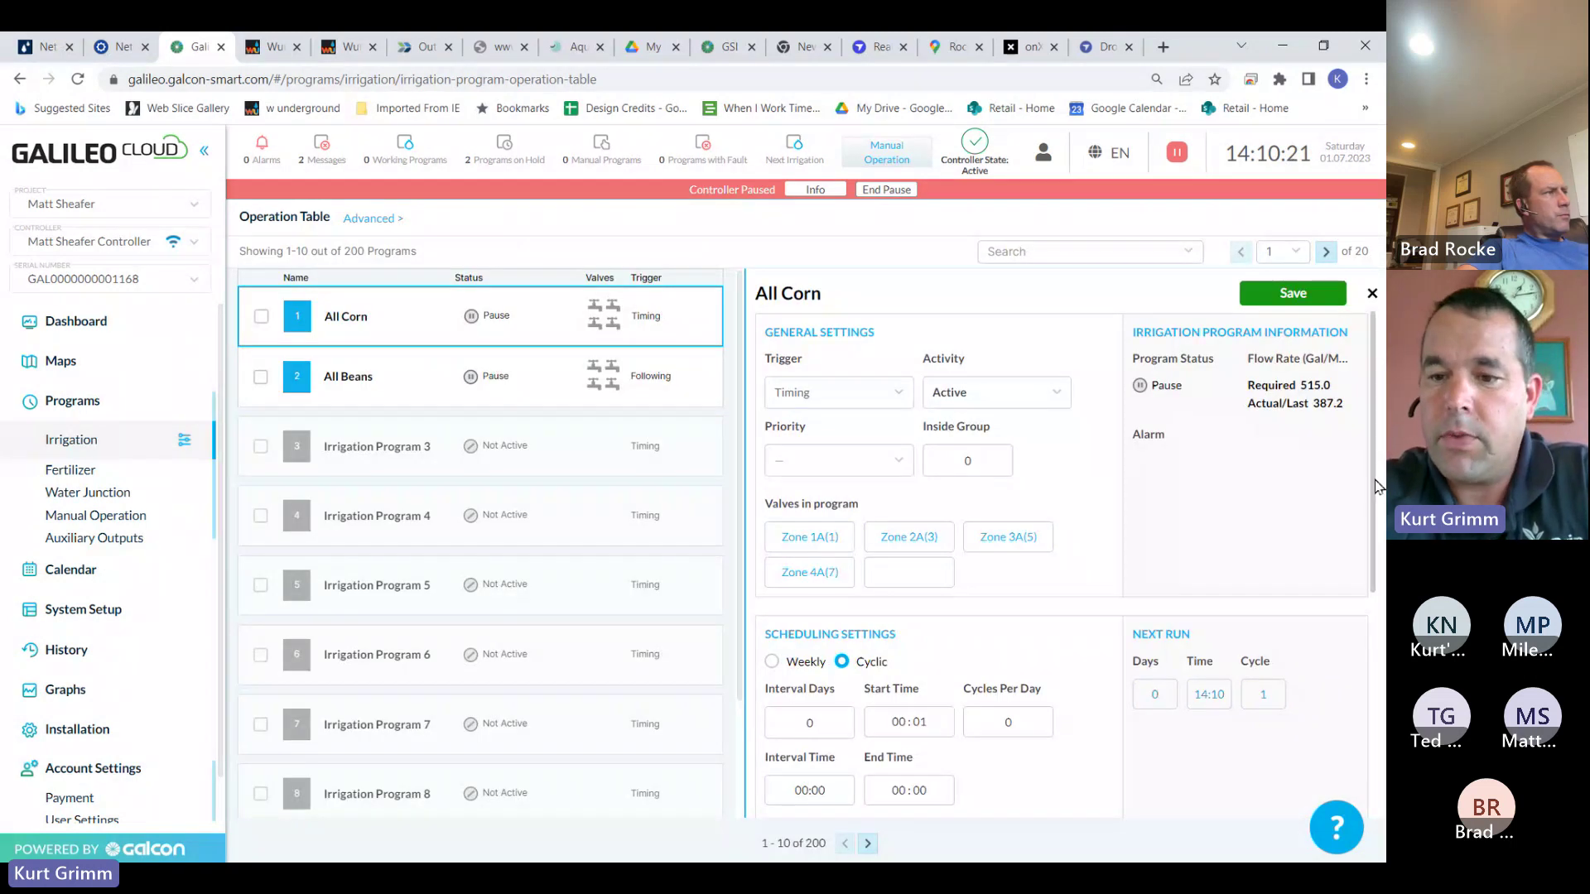
left_click_drag(1376, 484, 1374, 780)
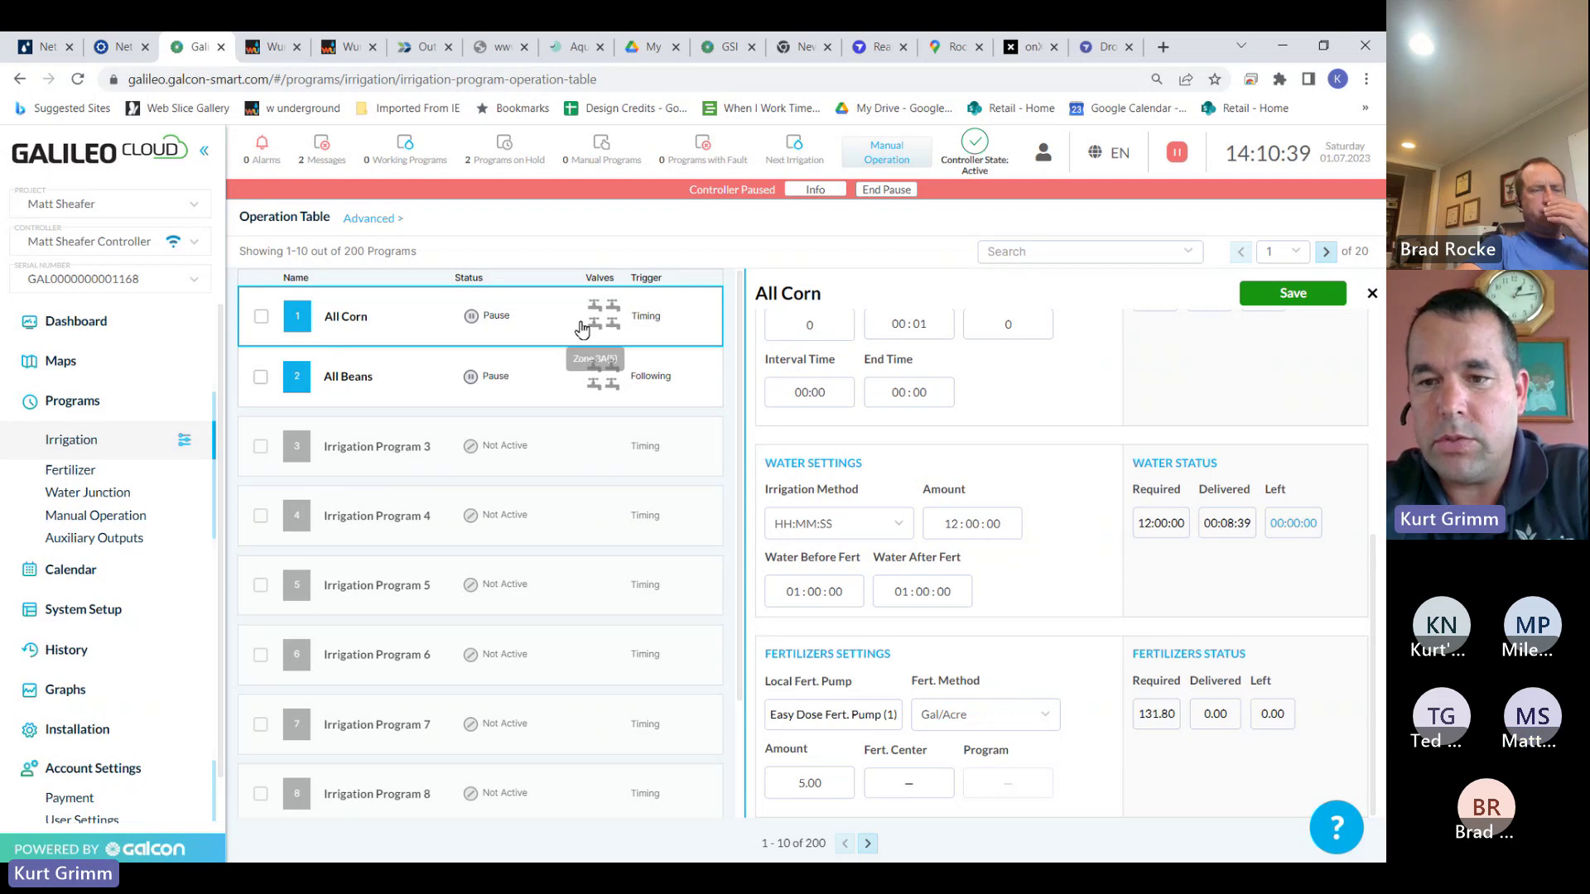
left_click_drag(1374, 568, 1378, 343)
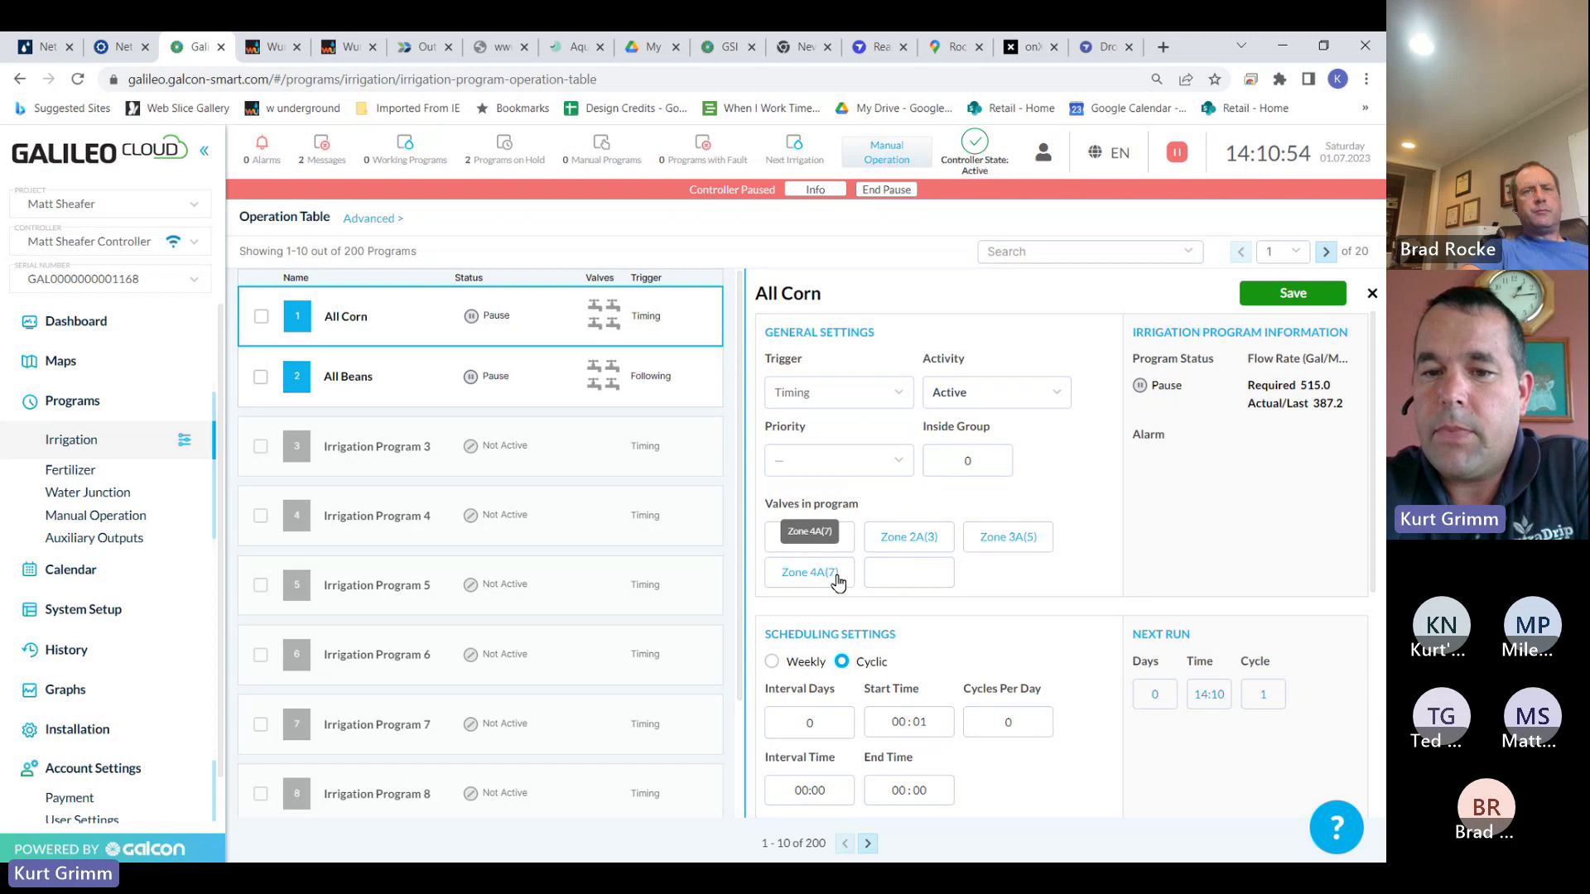
Remove Zones 2A, 3A and 4A from All Corn's valves, leaving only Zone 1A(1)
left_click(826, 545)
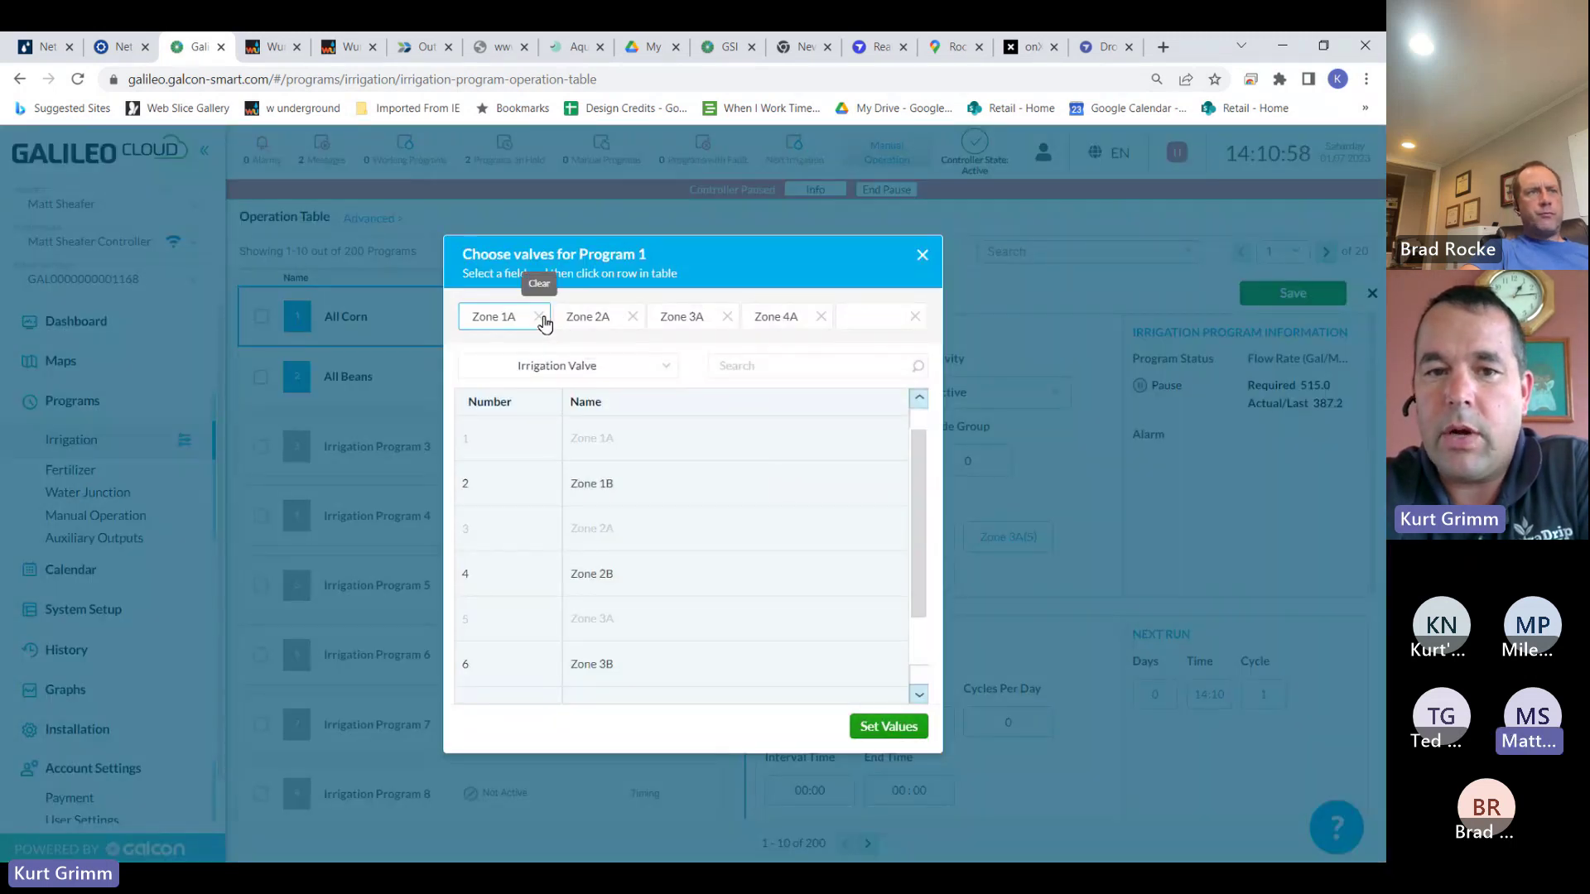
left_click(633, 316)
left_click(727, 316)
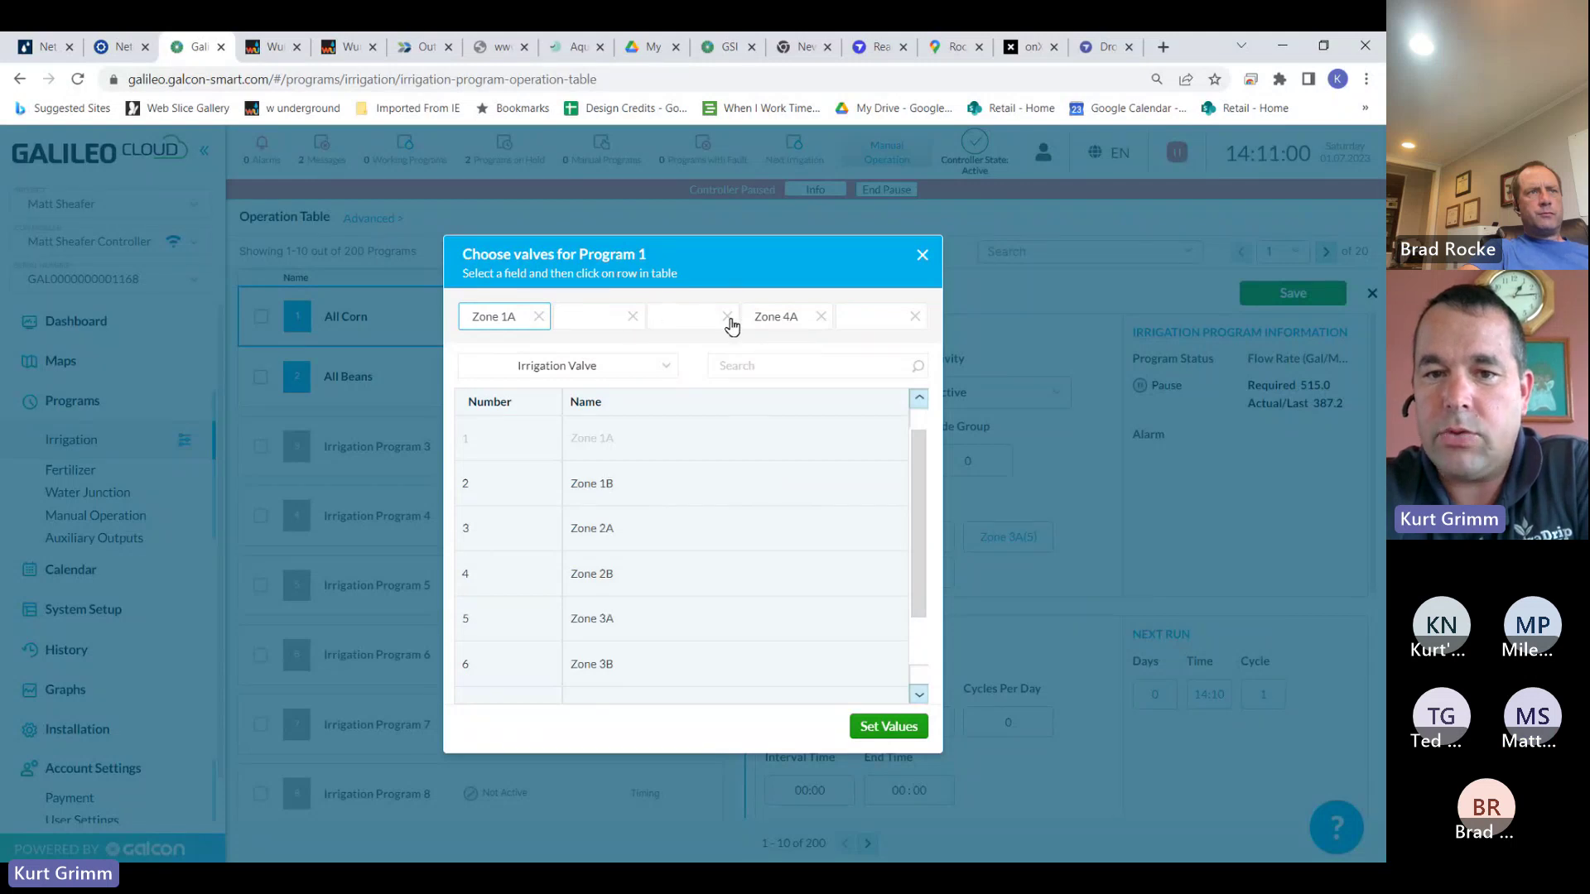
left_click(820, 316)
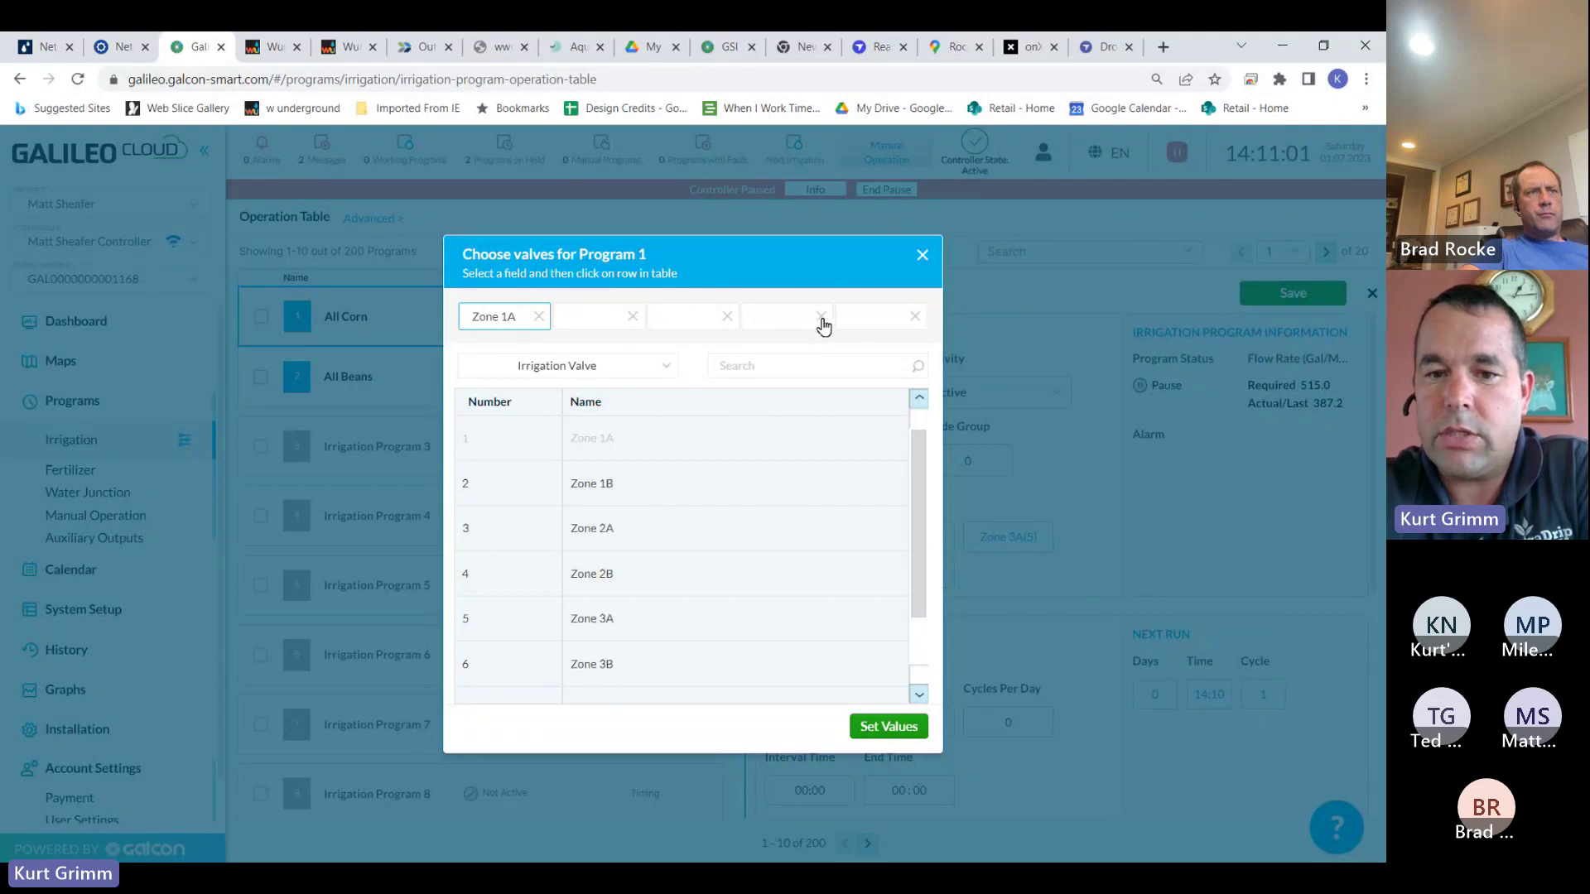
left_click(858, 728)
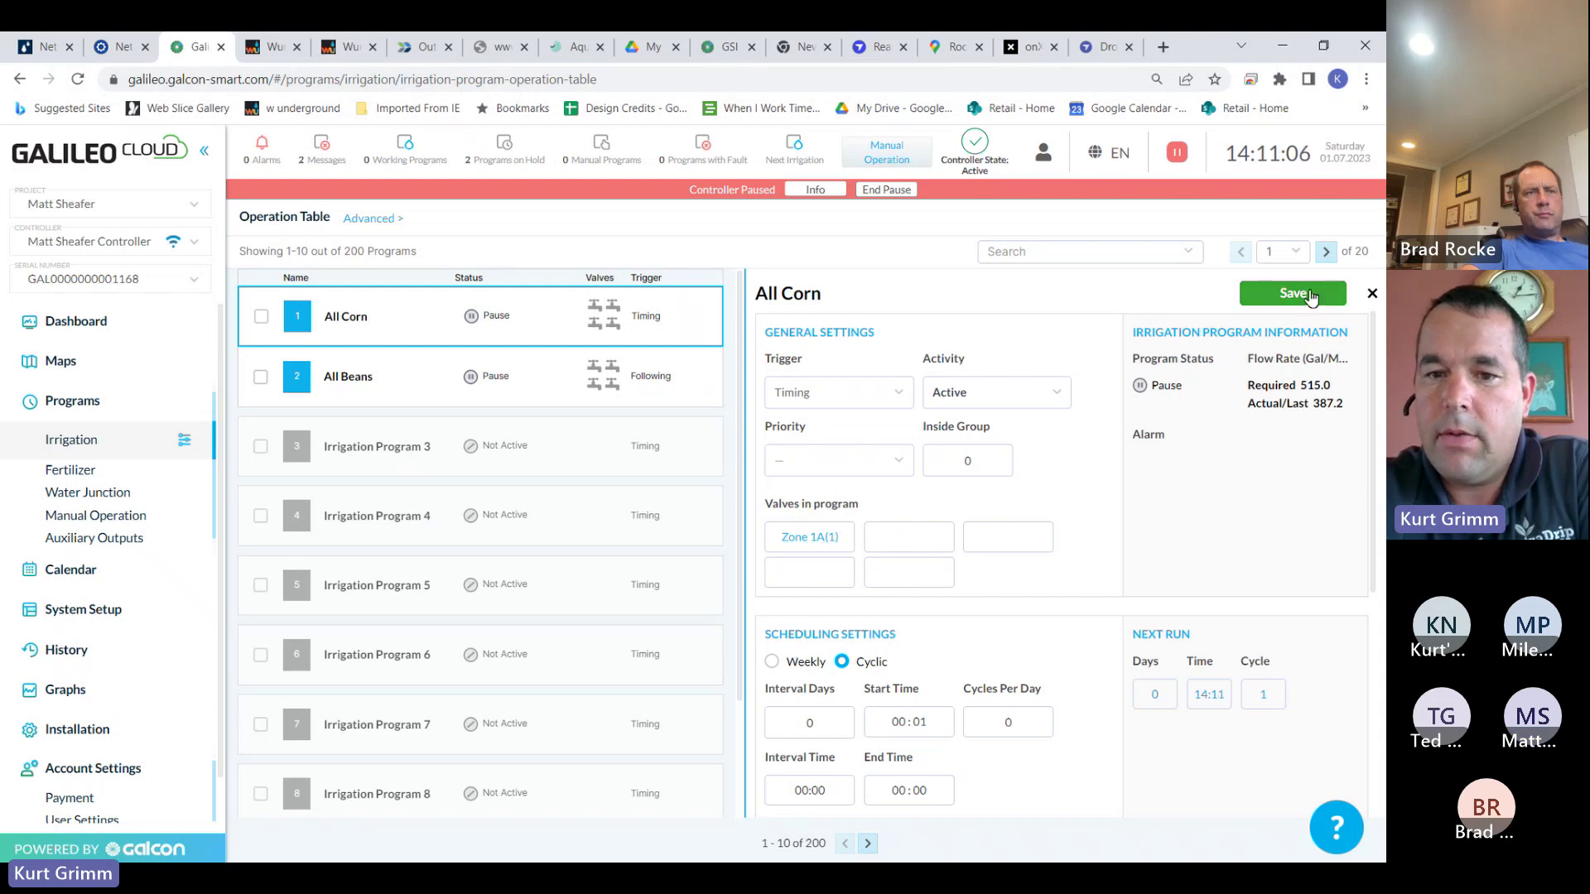
Save All Corn and check that required flow is 130.0 and fertilizer 32.75
left_click(1315, 296)
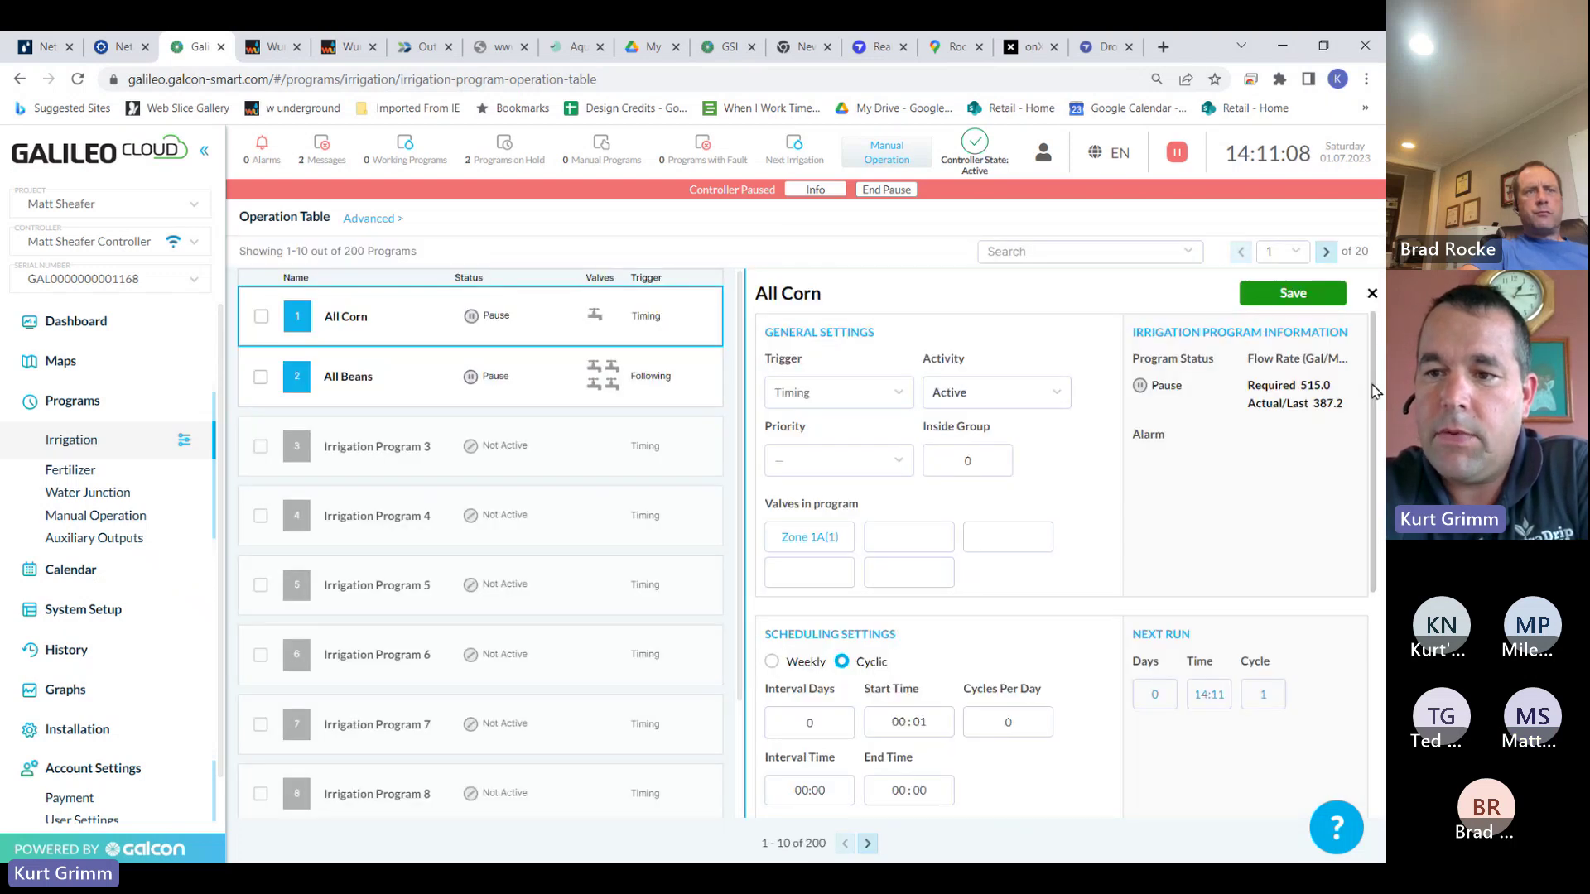
left_click_drag(1374, 392, 1377, 675)
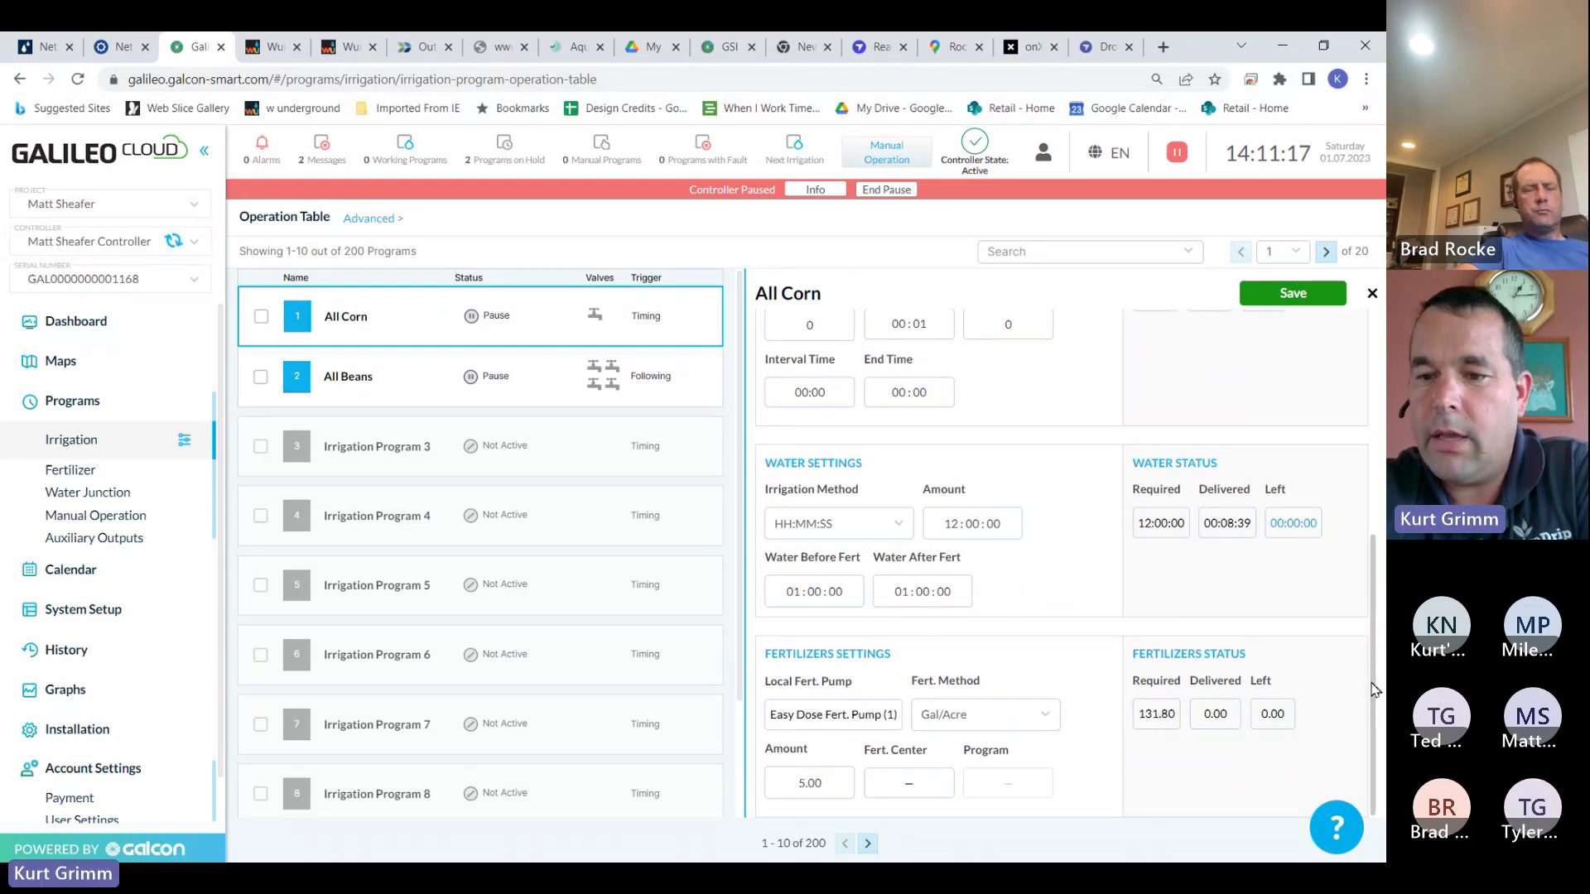
left_click_drag(1374, 690, 1350, 447)
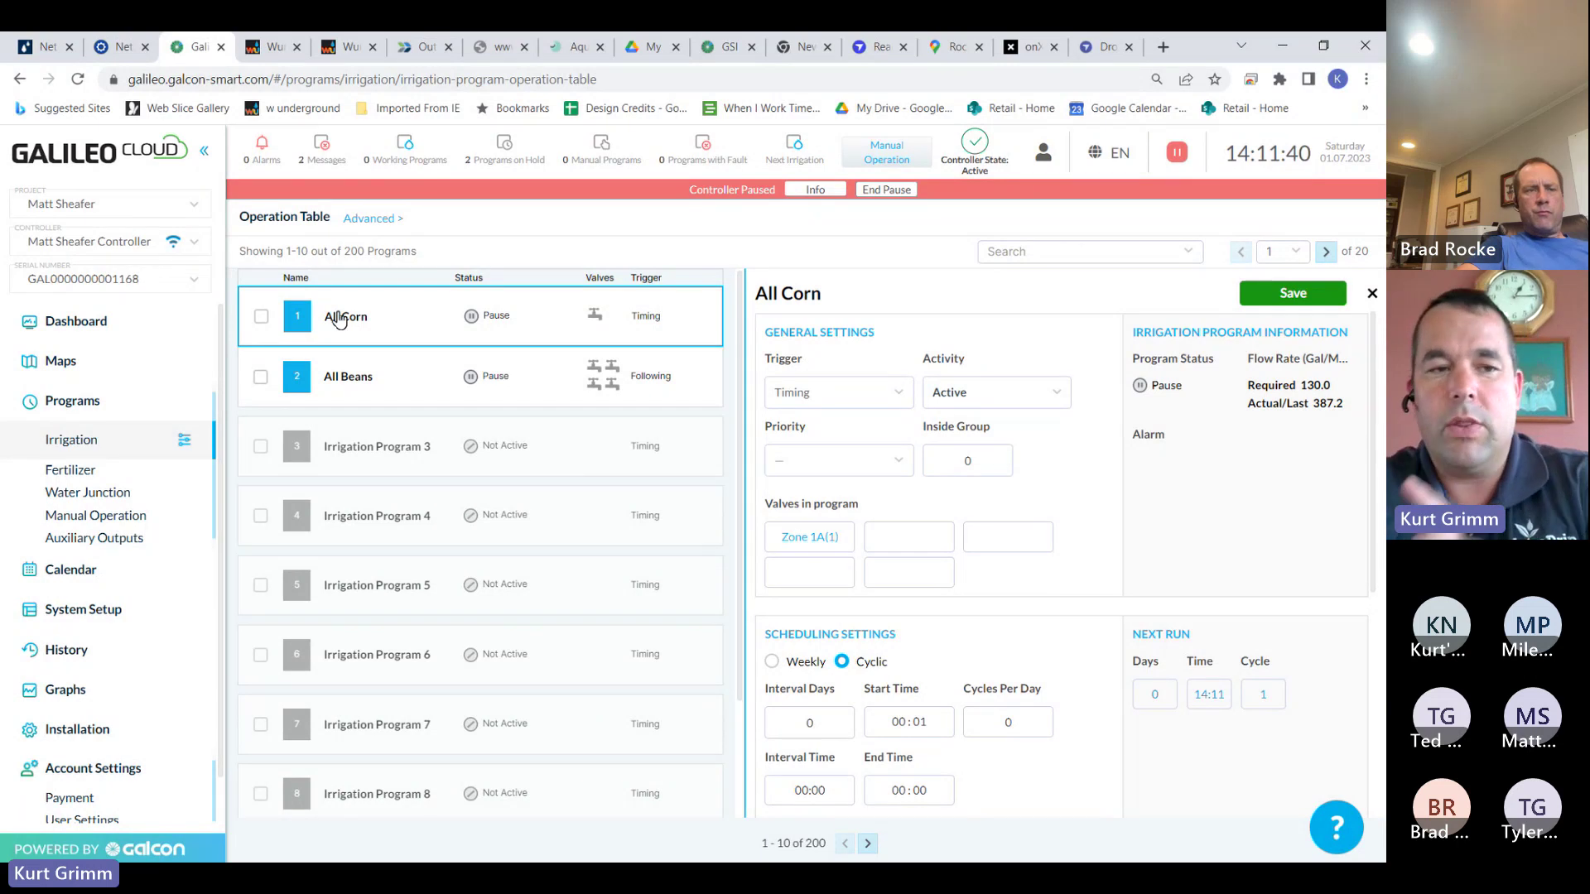
mouse_move(175, 245)
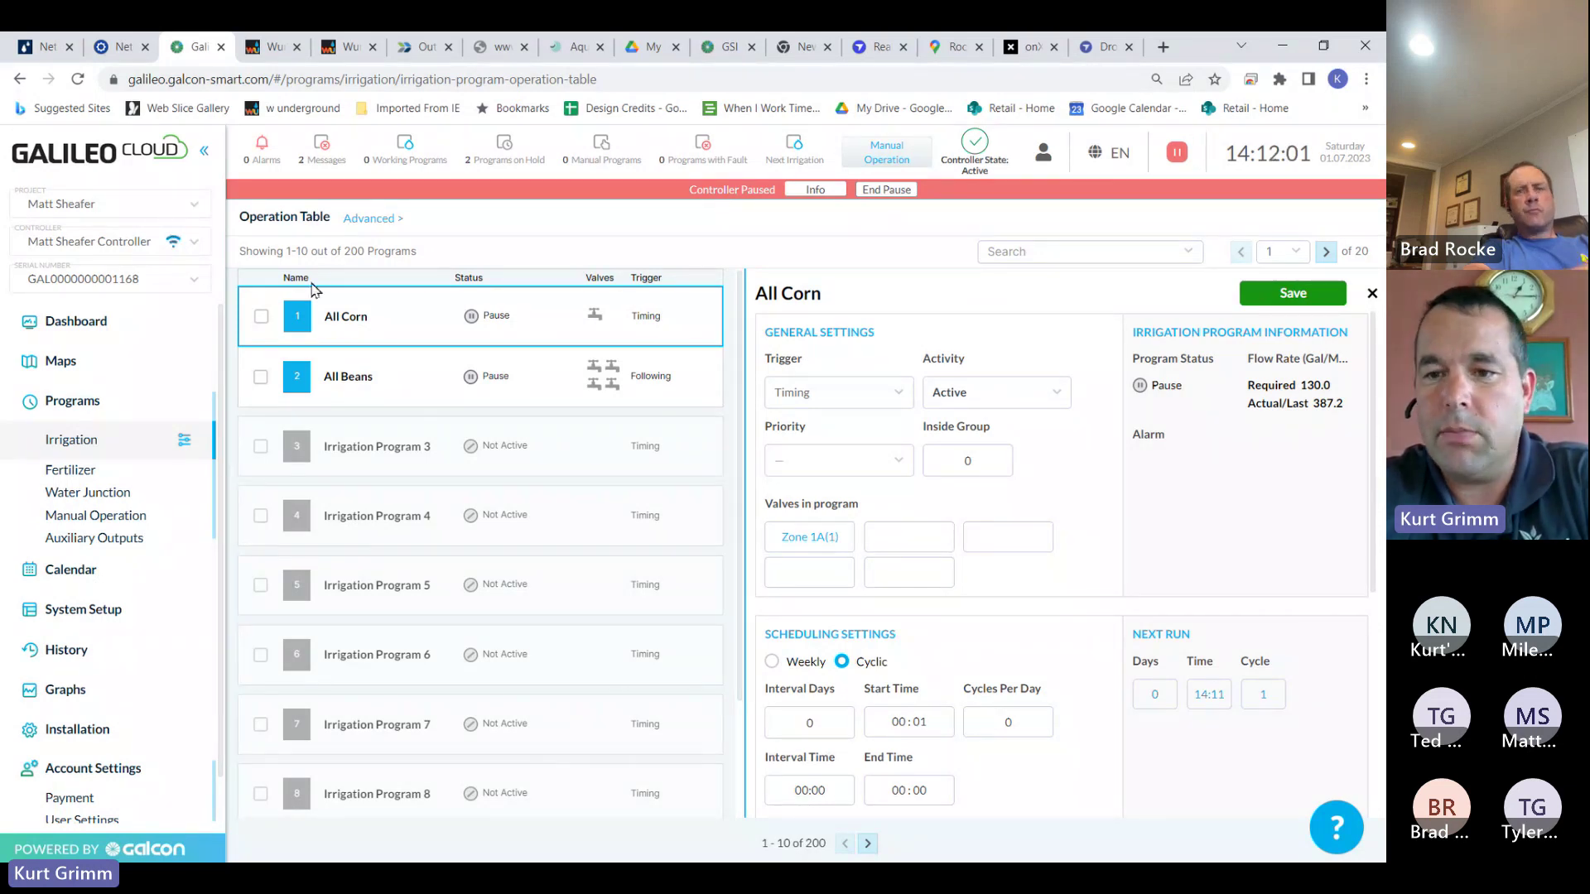
scroll(1377, 464, "down", 1)
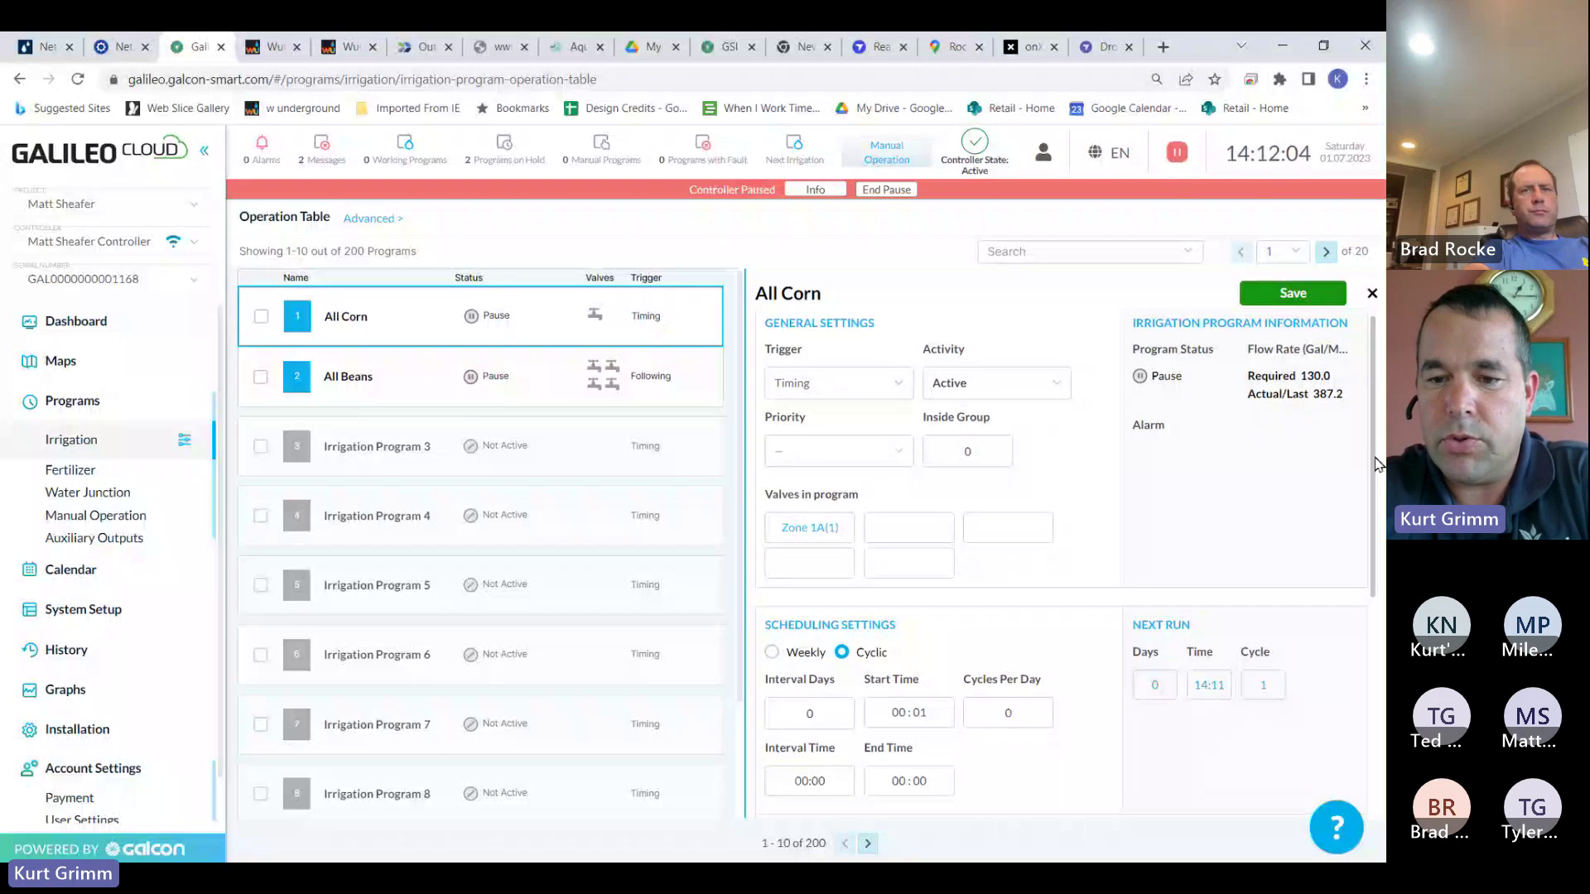
scroll(1377, 464, "down", 5)
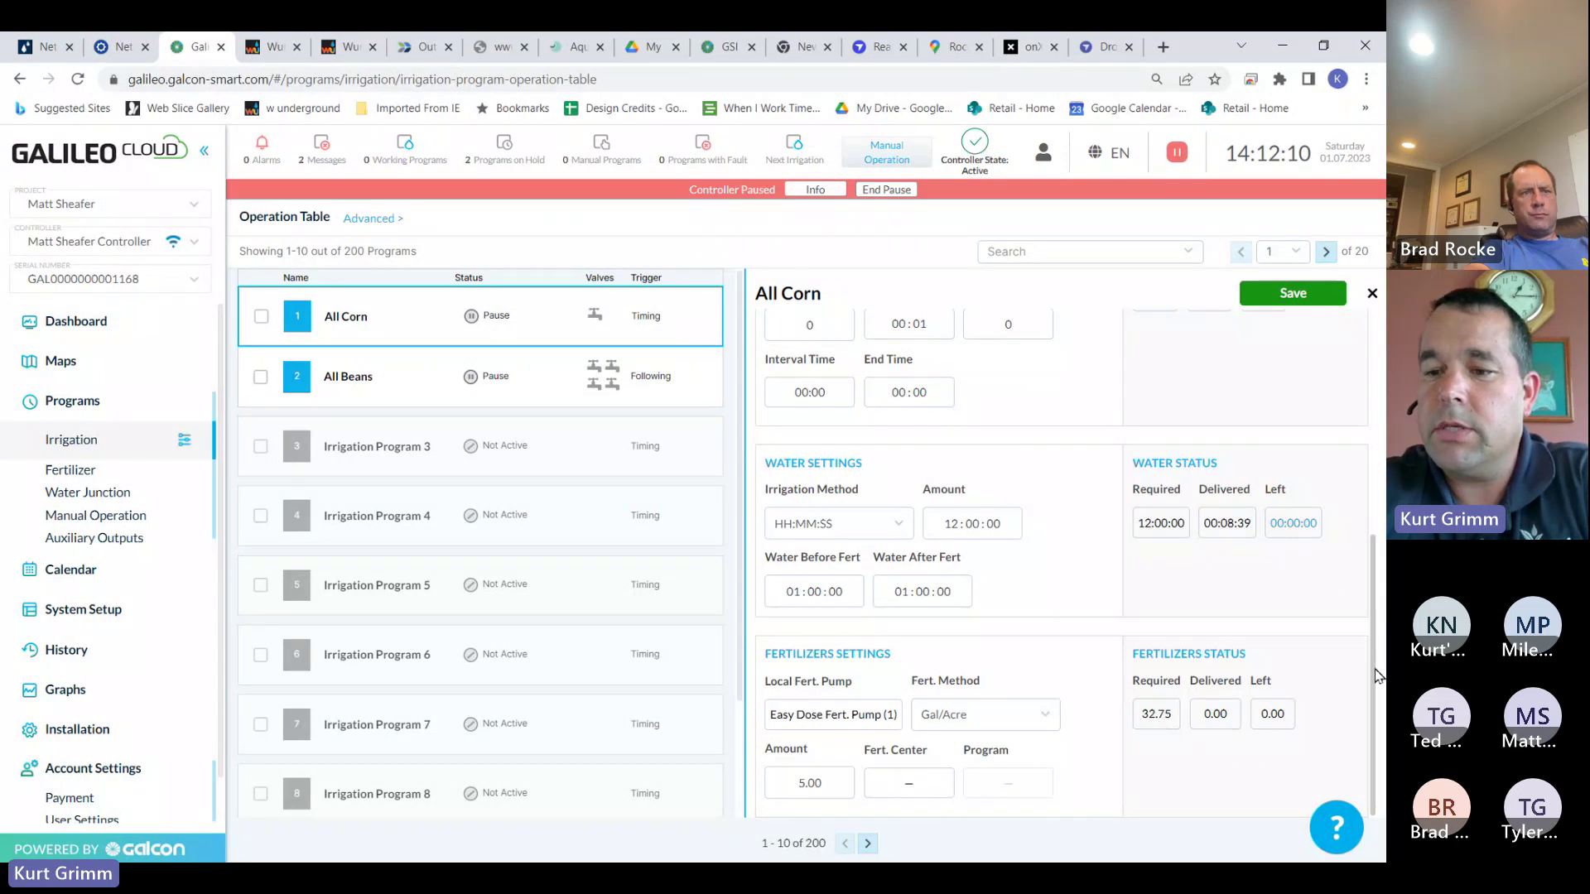
left_click_drag(1377, 674, 1362, 451)
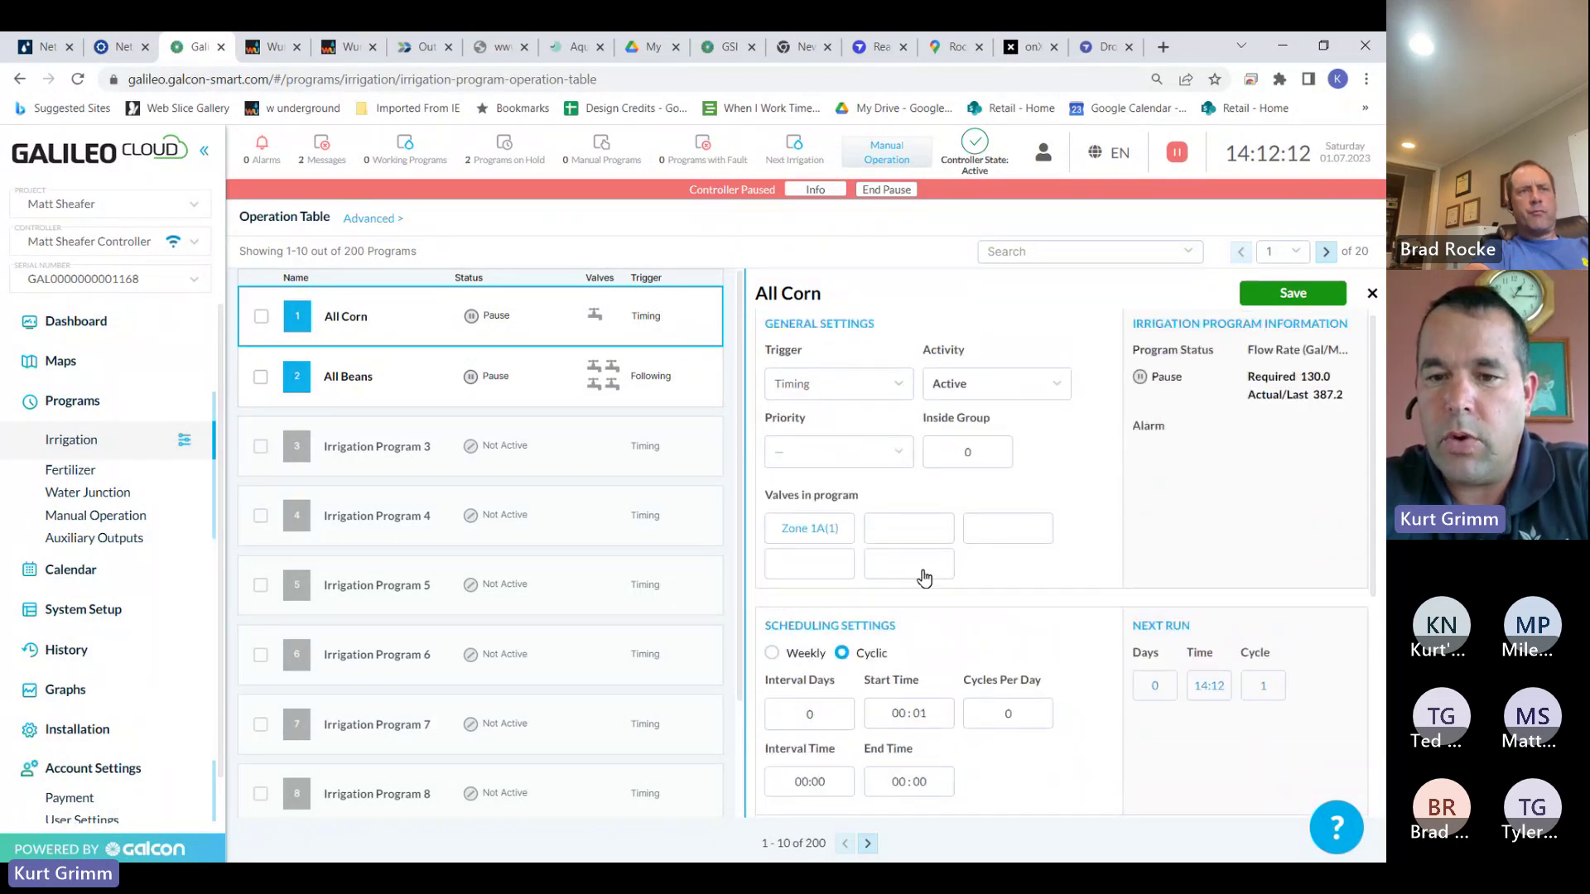
Add Zones 2A, 3A and 4A back to All Corn's valves and save, raising required flow to 515.0
left_click(913, 530)
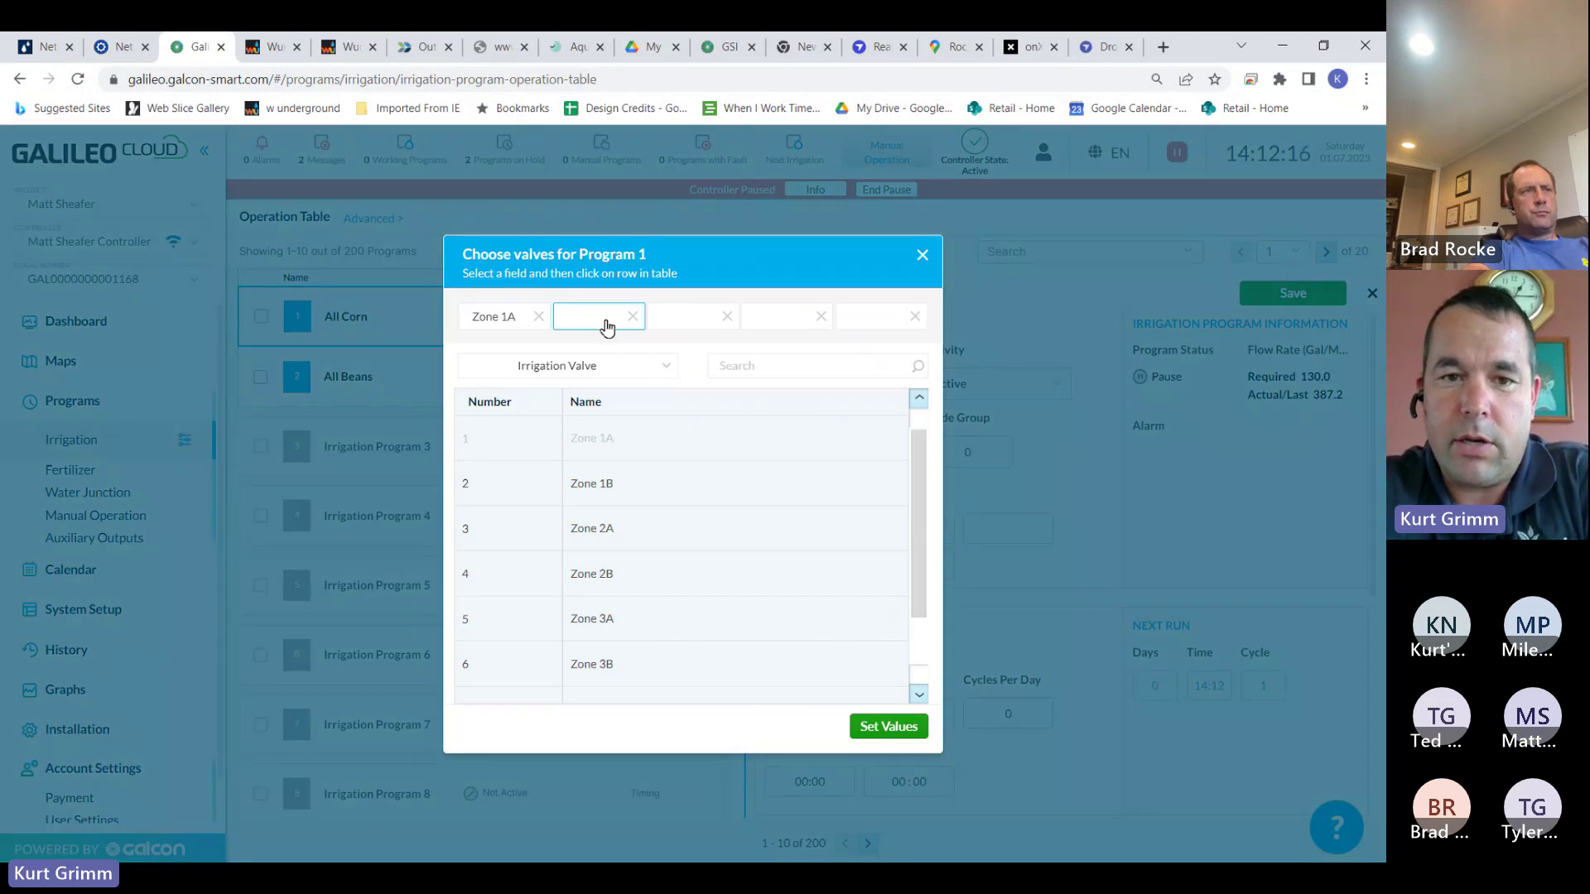
left_click(610, 526)
left_click(684, 318)
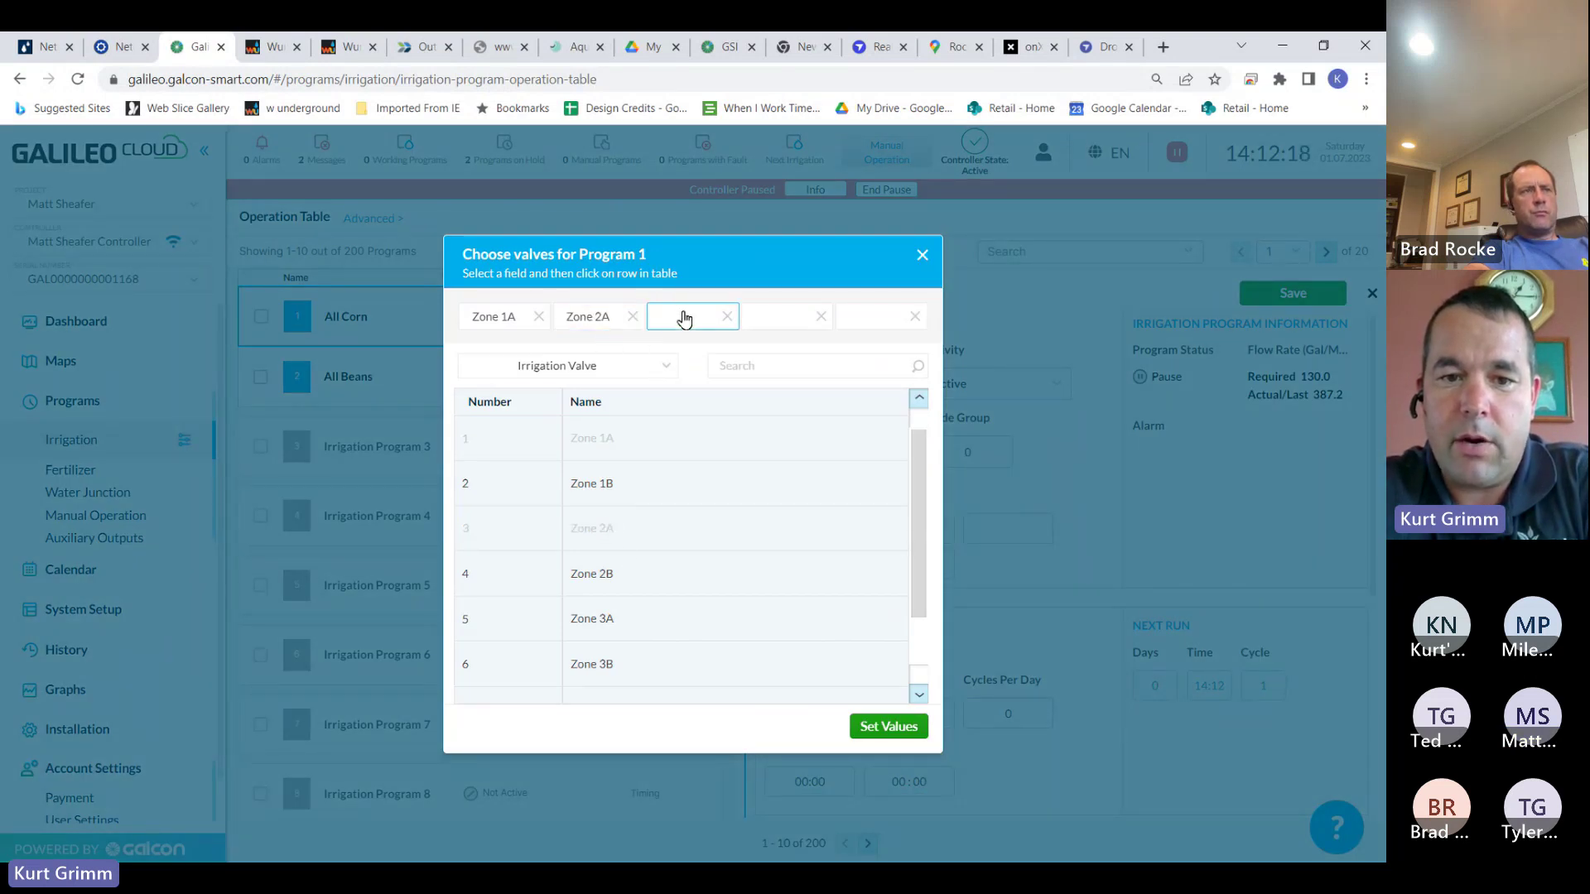
left_click(613, 615)
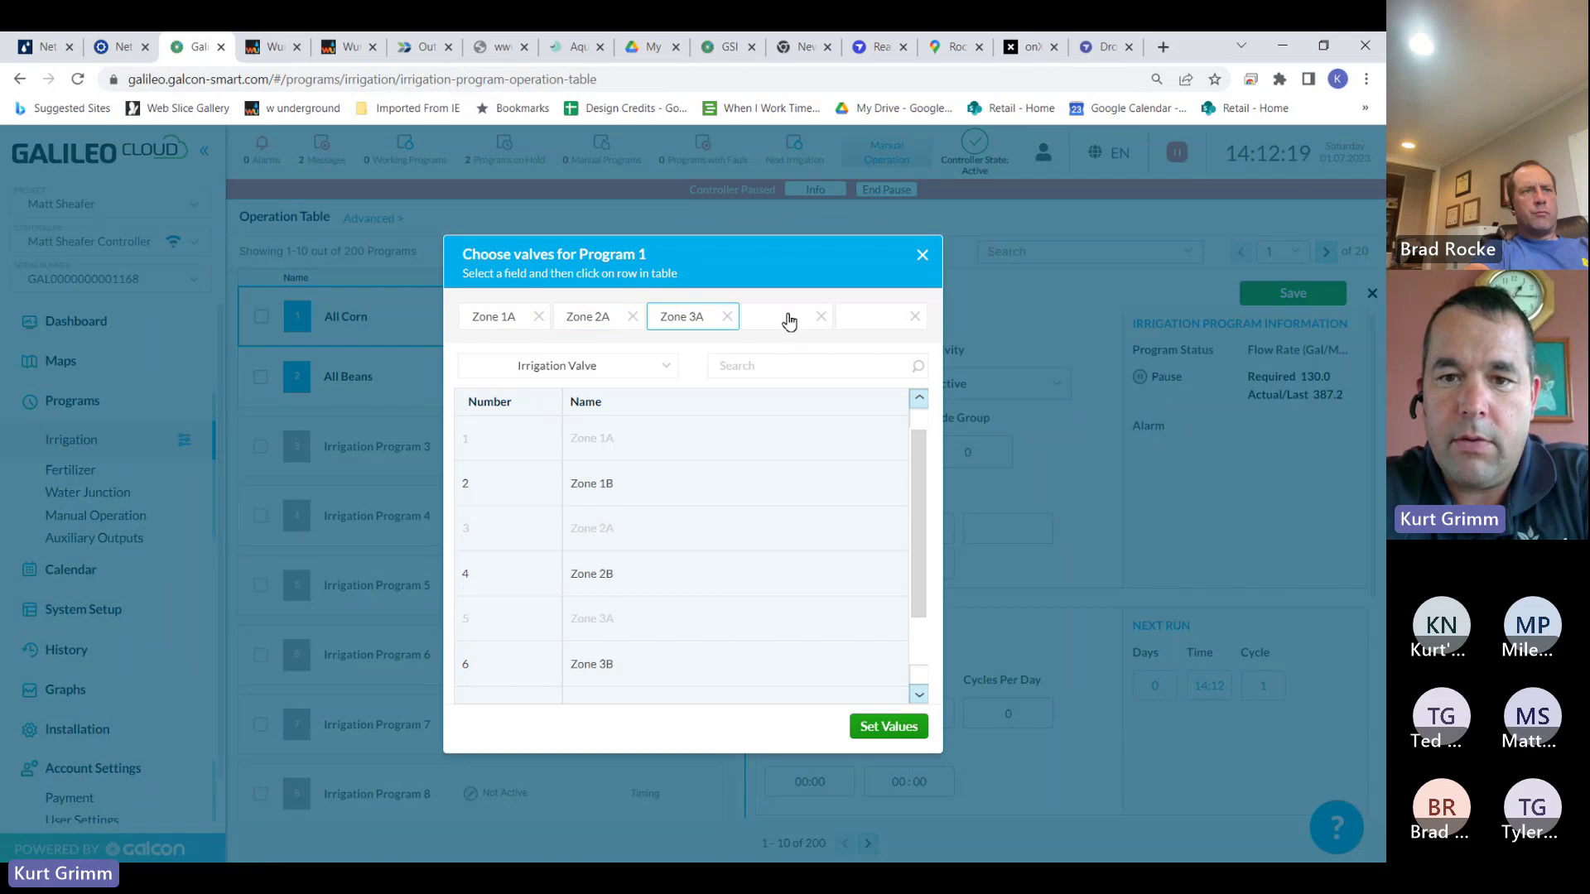
left_click(788, 319)
scroll(925, 470, "down", 1)
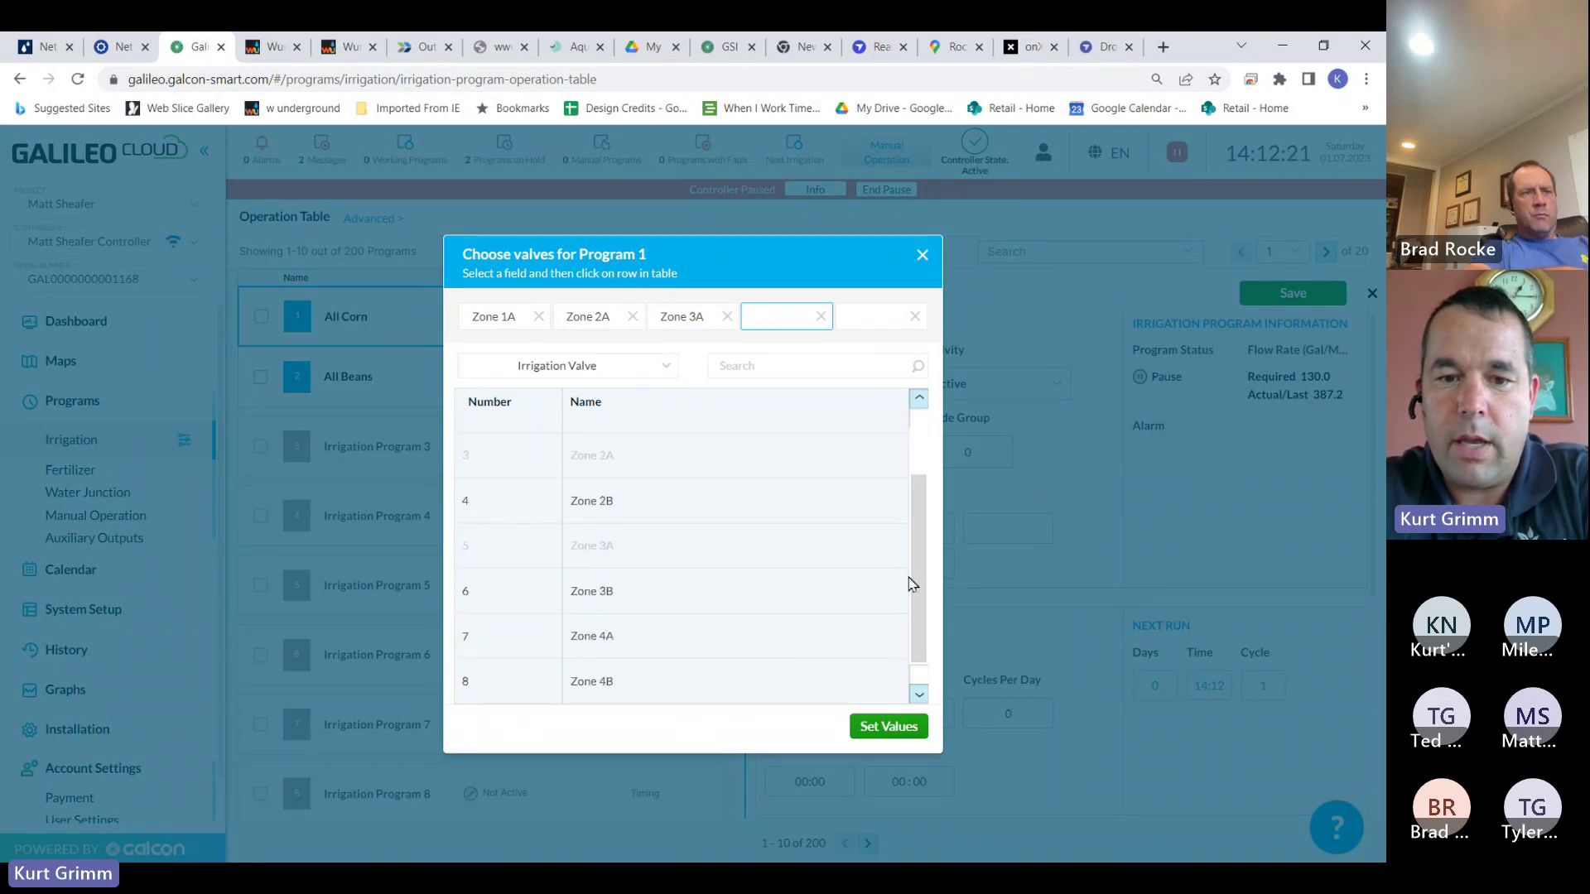
left_click(712, 635)
left_click(889, 727)
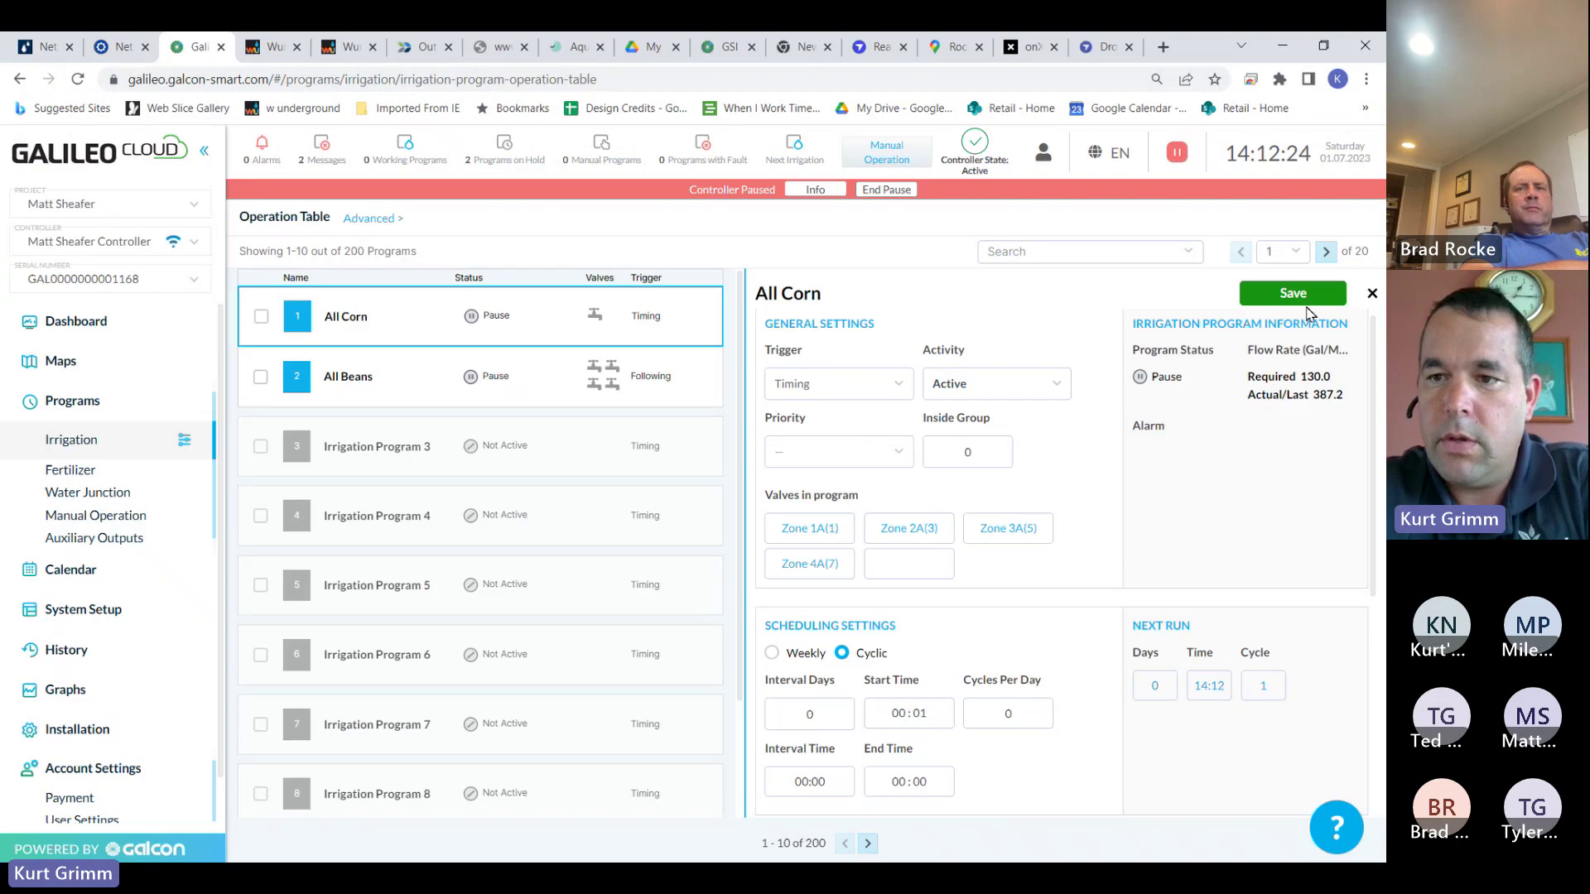
left_click(1311, 302)
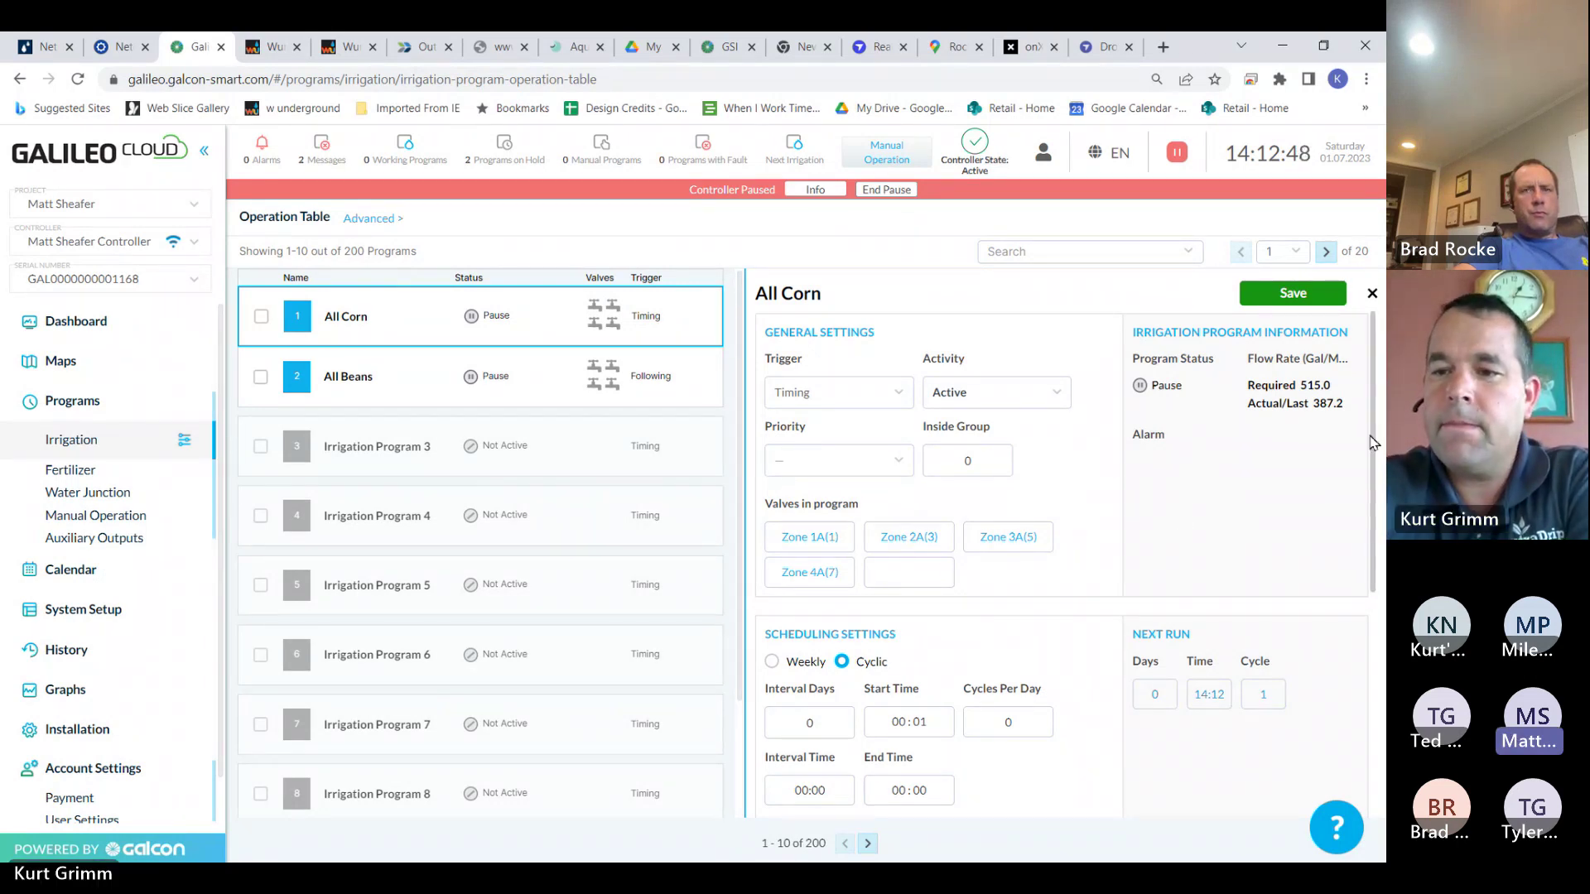
Review All Corn's water and fertilizer settings, then expand the advanced Operation Table views
left_click_drag(1370, 432, 1376, 694)
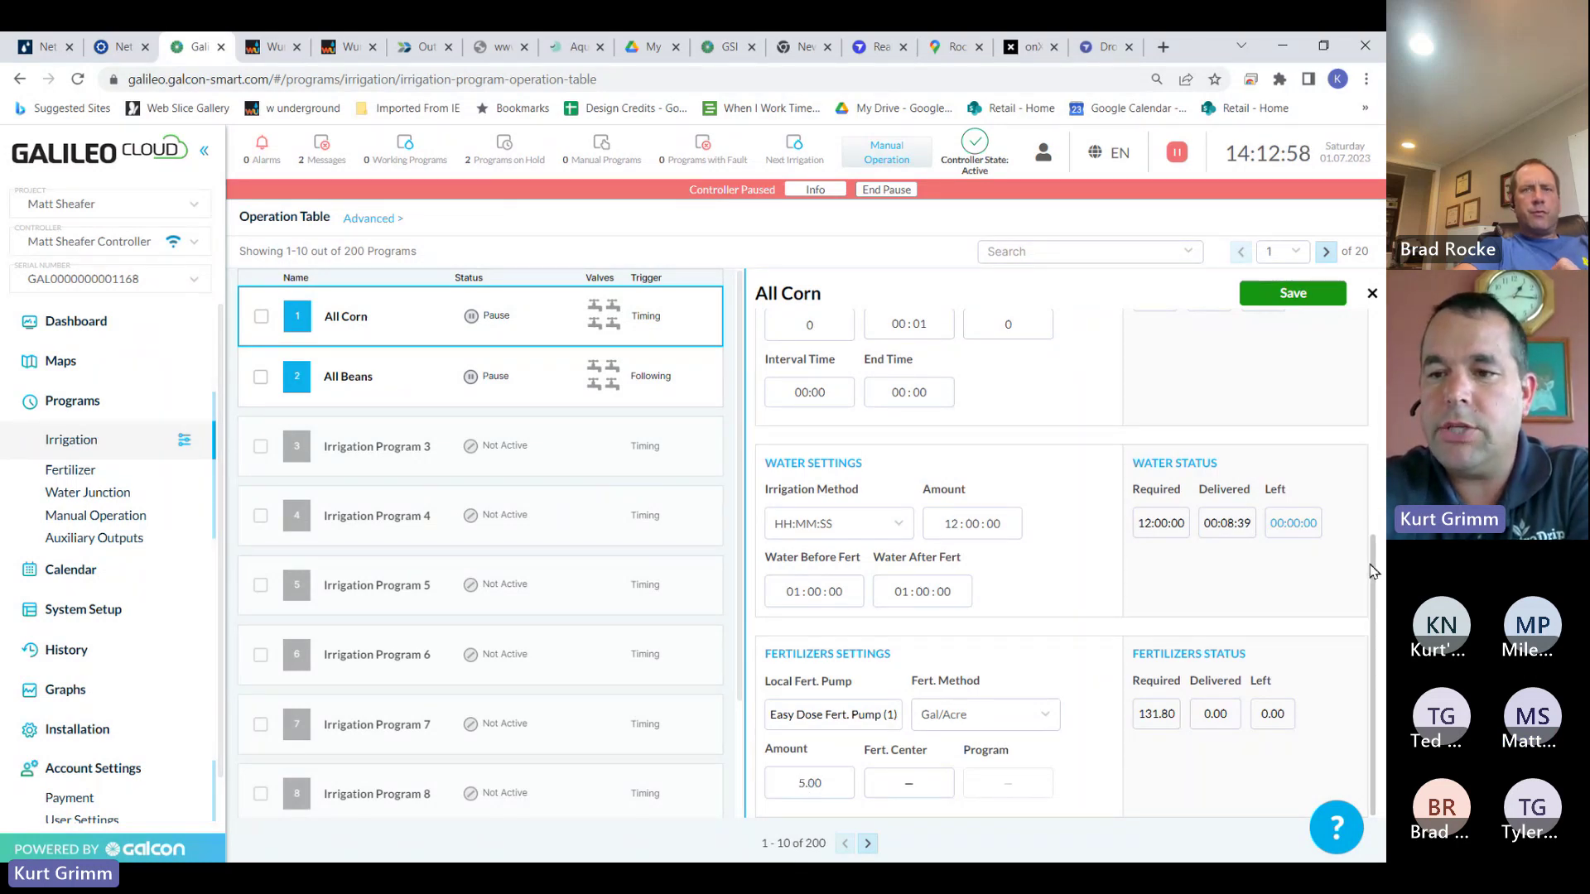
left_click_drag(1374, 567, 1369, 298)
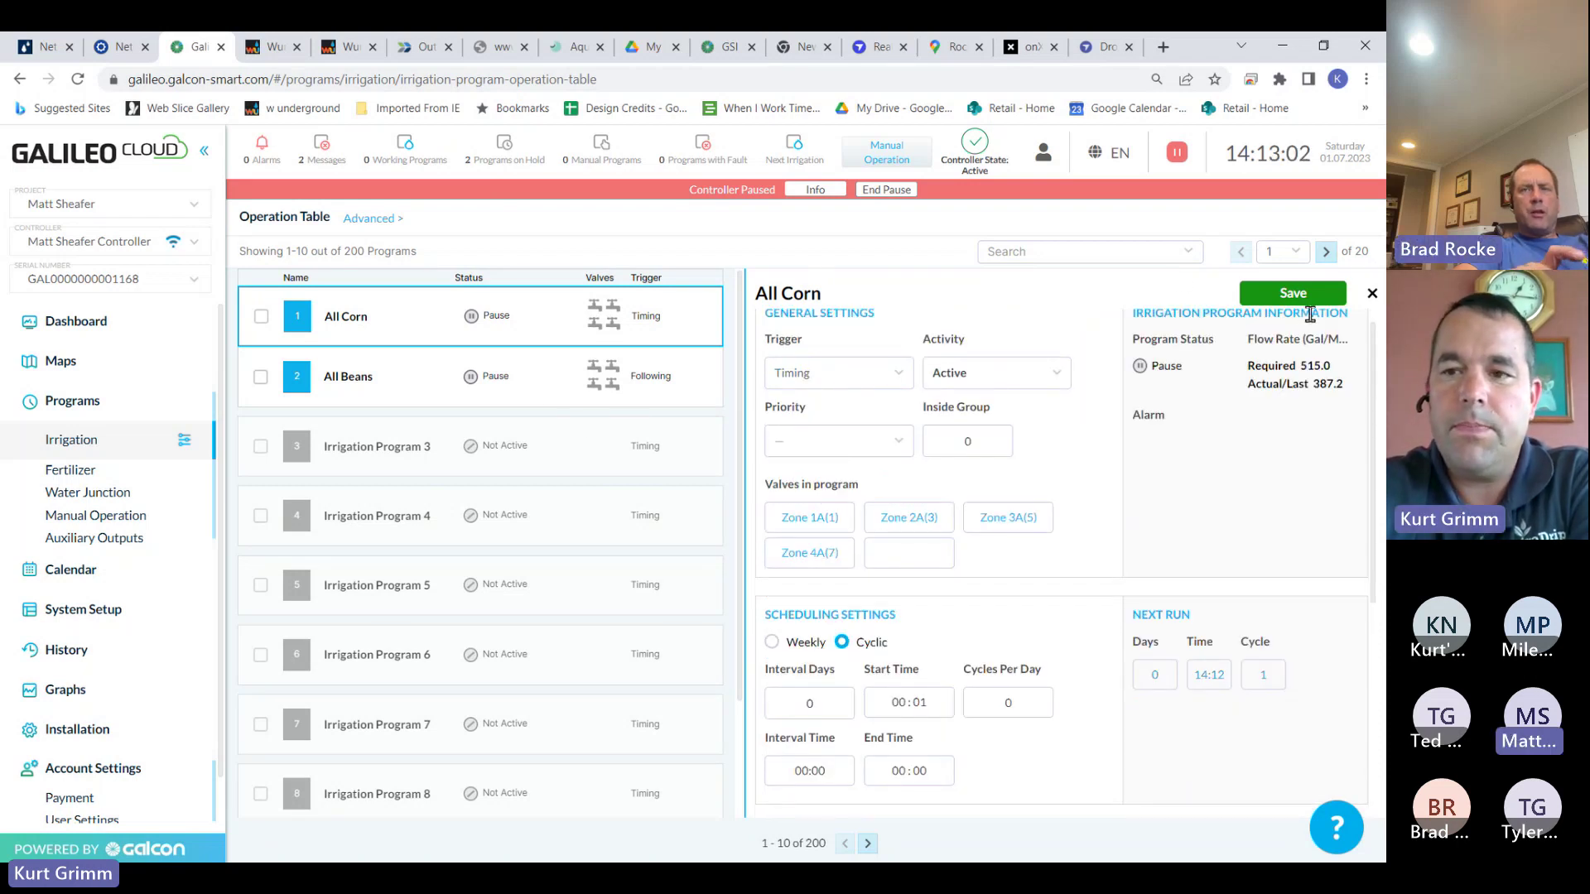
scroll(1366, 331, "up", 1)
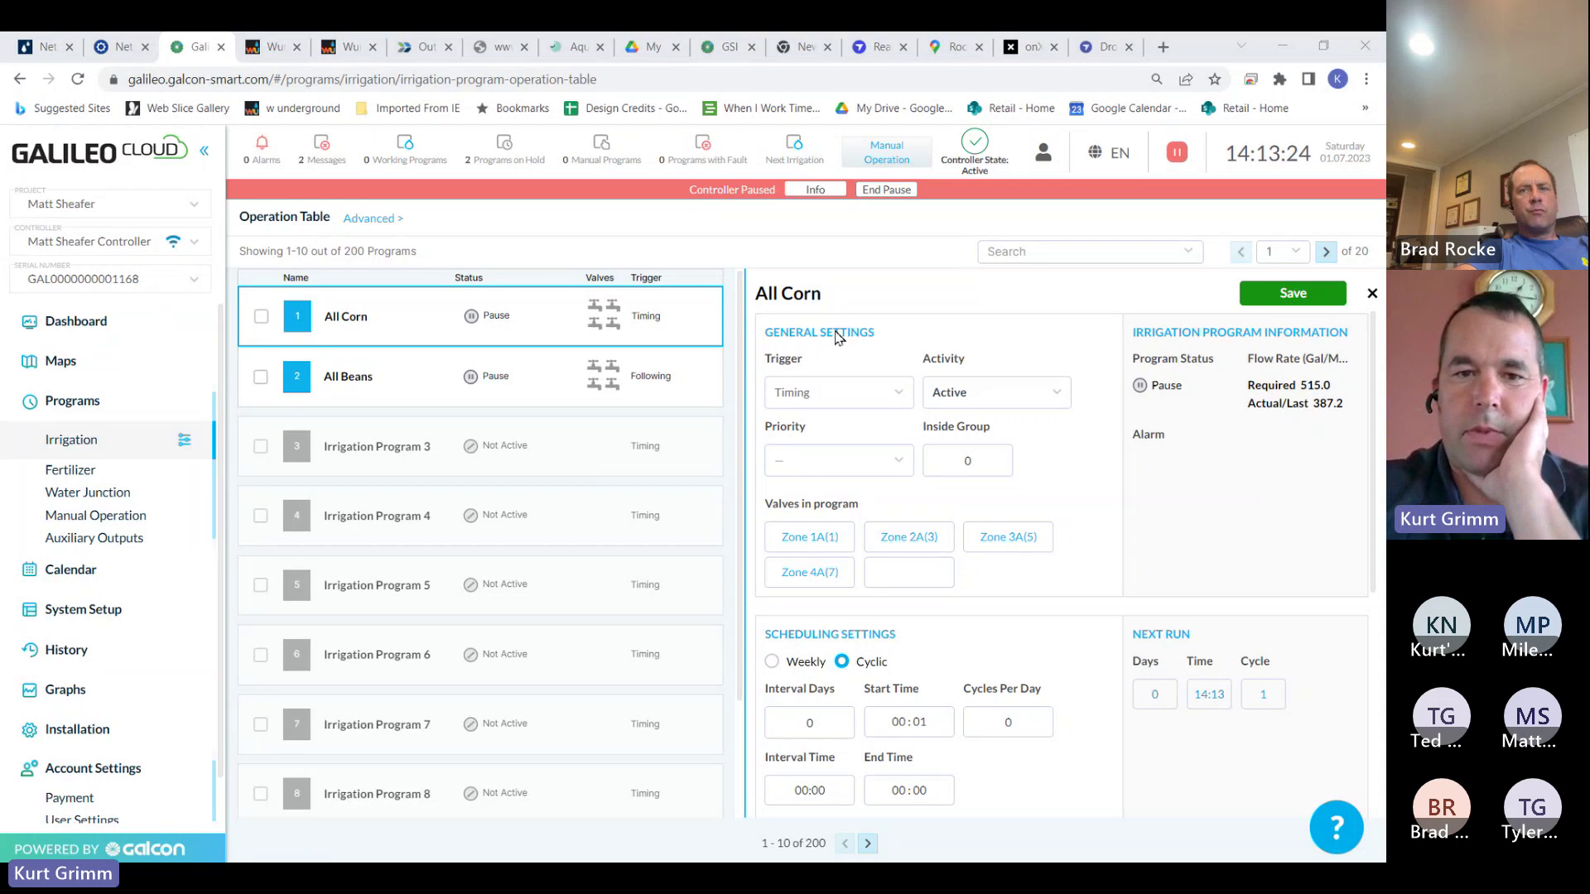
left_click(376, 219)
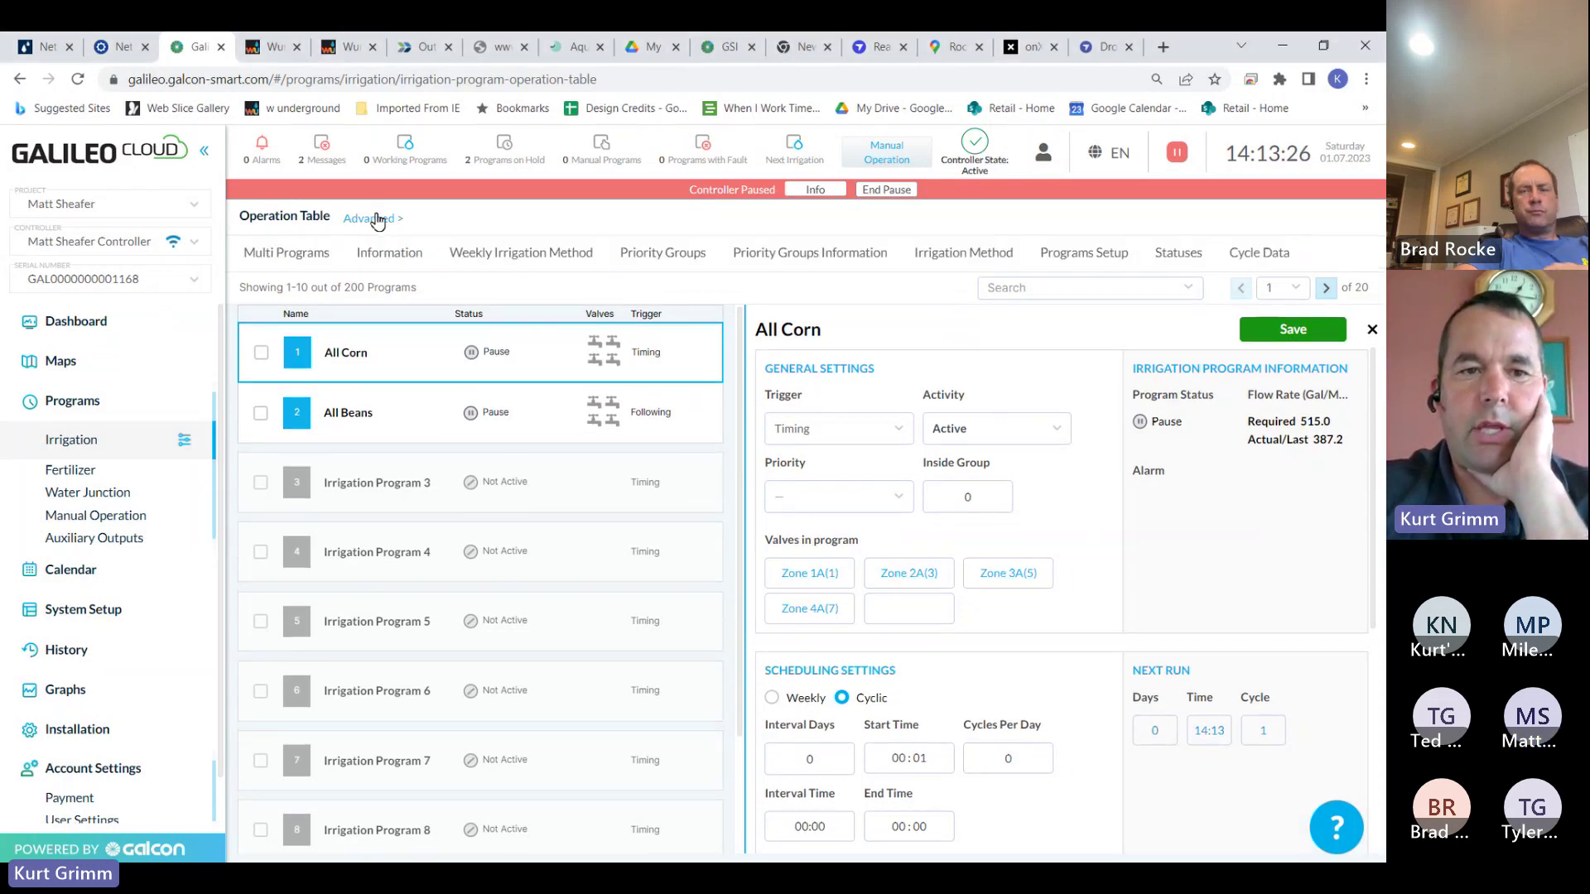
Open Multi Programs and compare All Corn and All Beans settings side by side
left_click(304, 259)
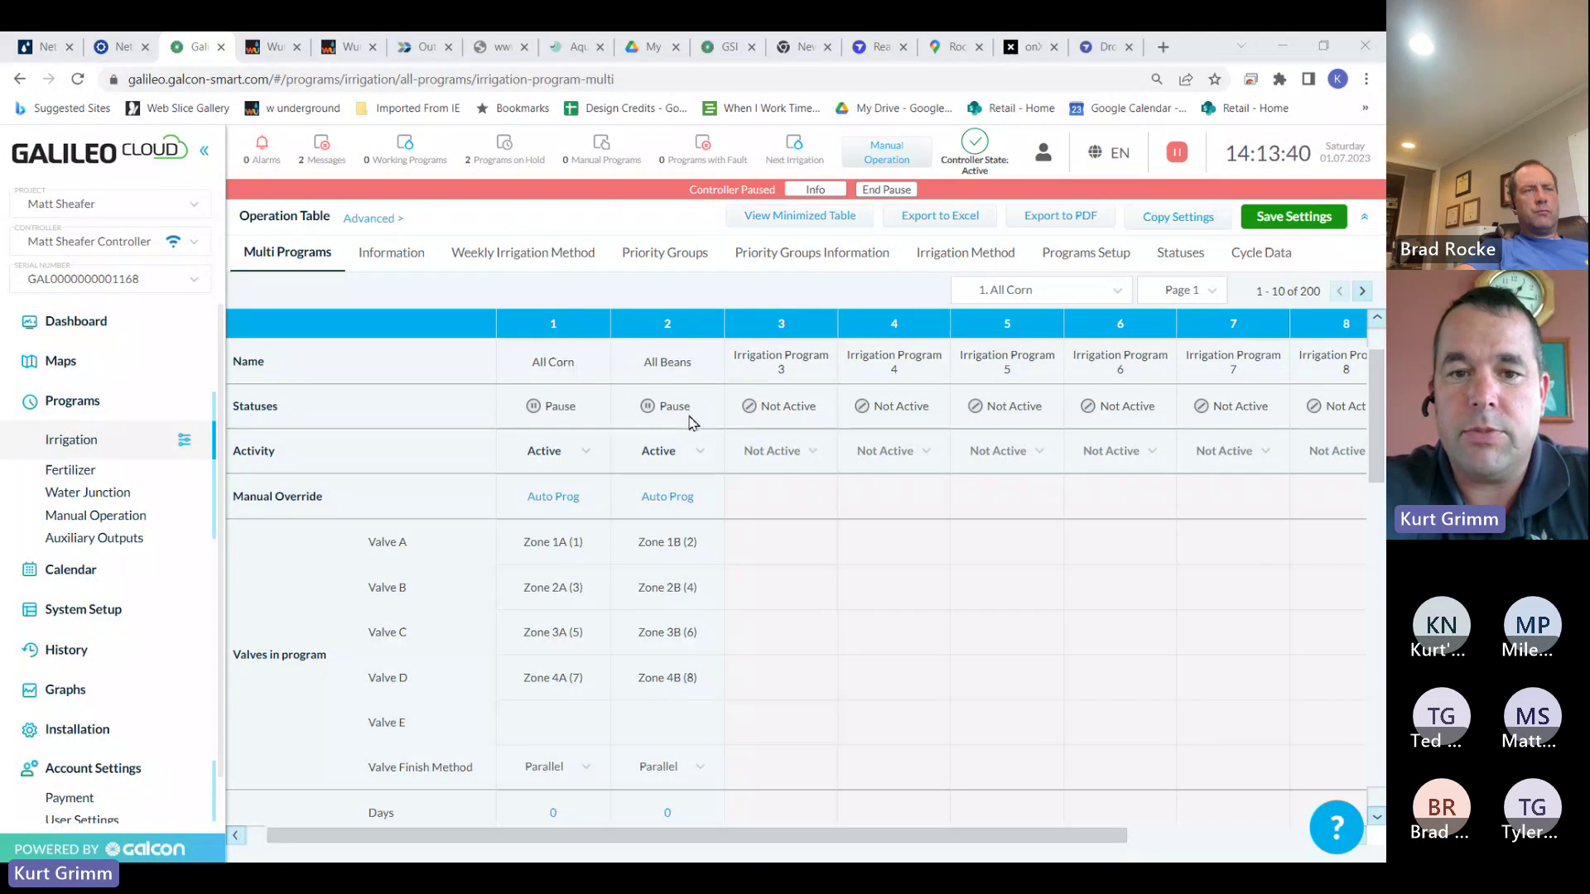
scroll(1378, 406, "down", 2)
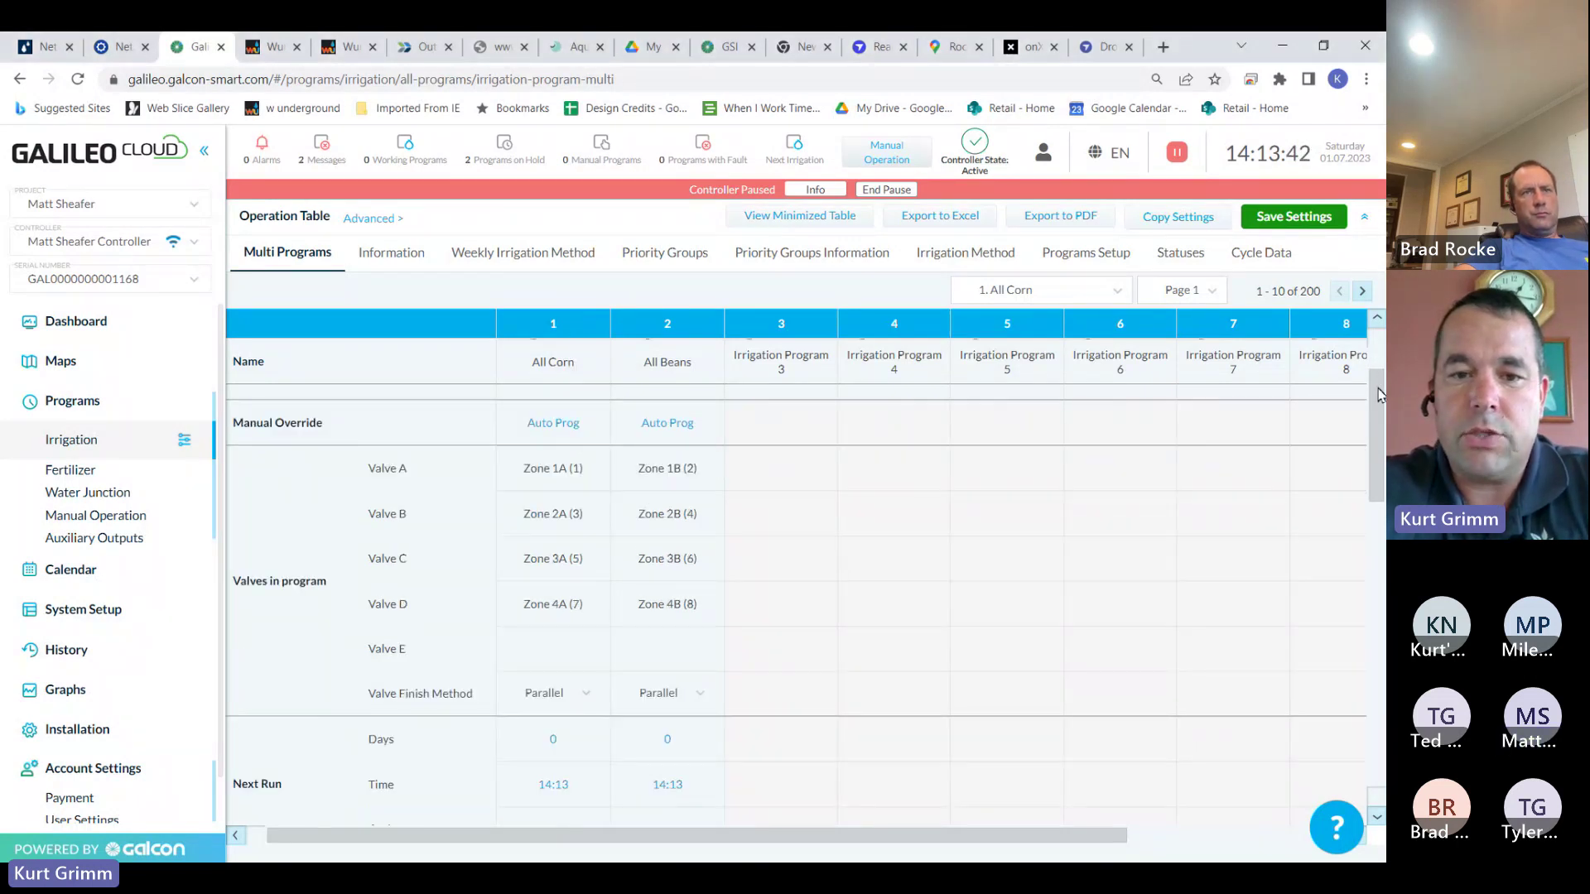
scroll(1378, 406, "up", 1)
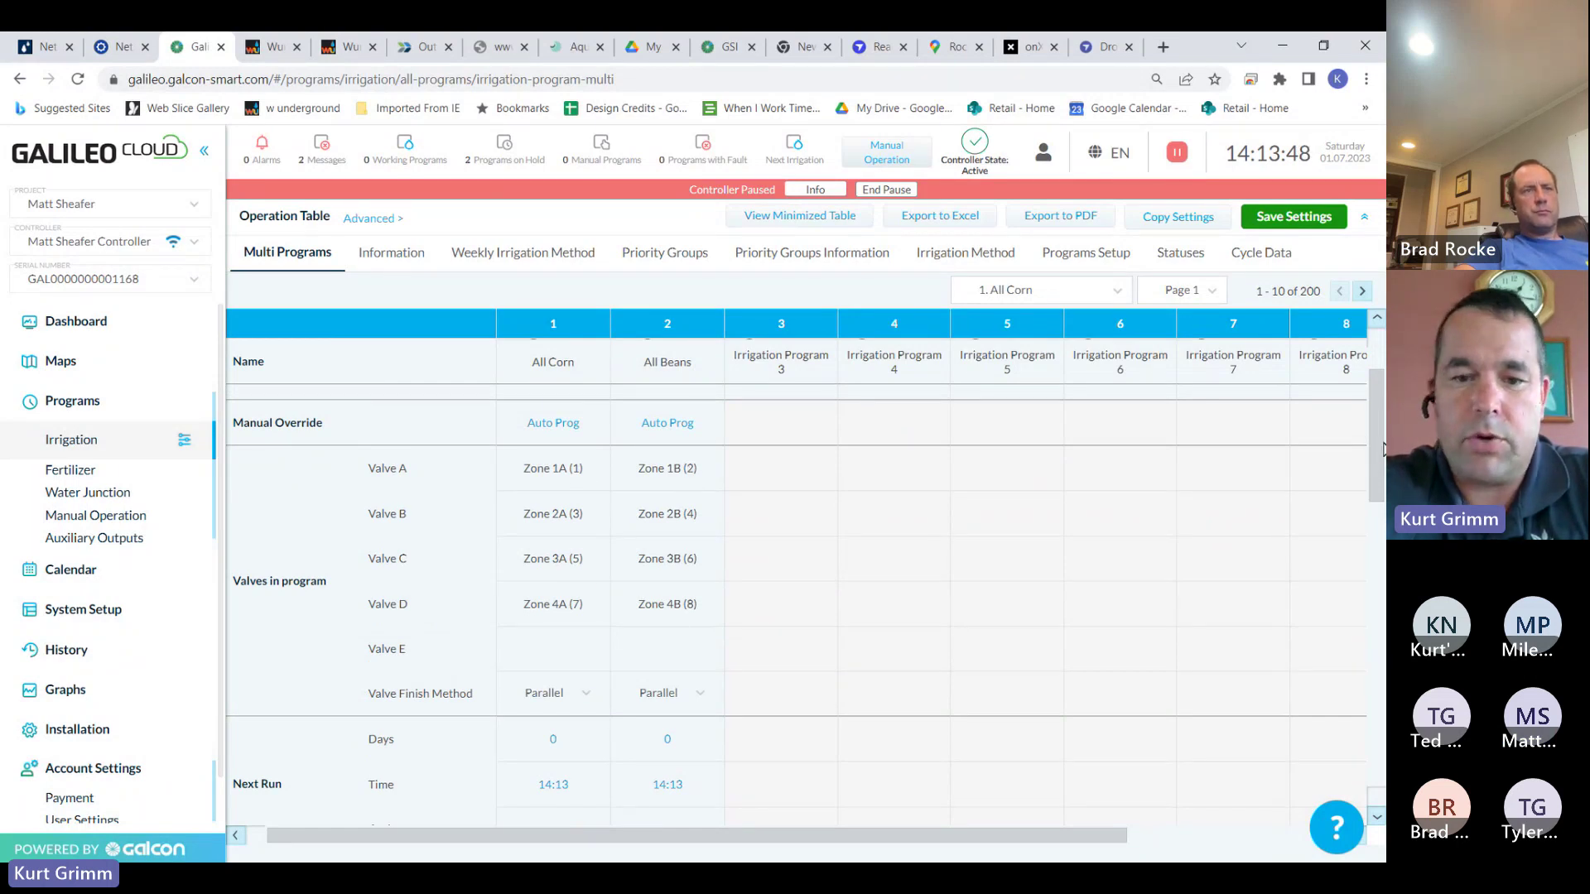
left_click_drag(1383, 447, 1378, 542)
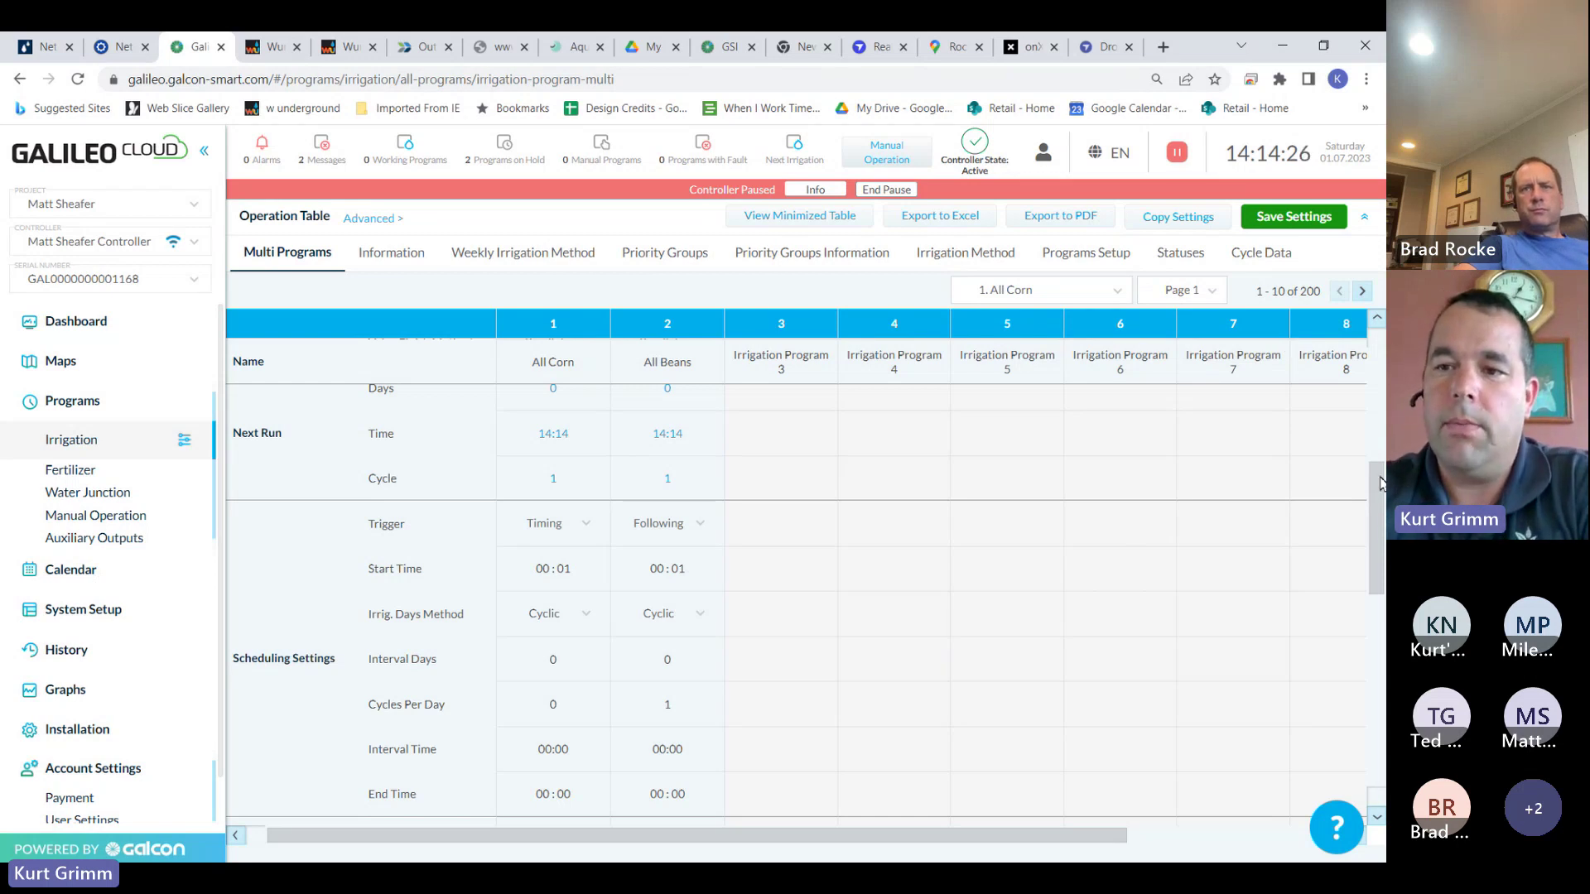
left_click_drag(1379, 484, 1358, 388)
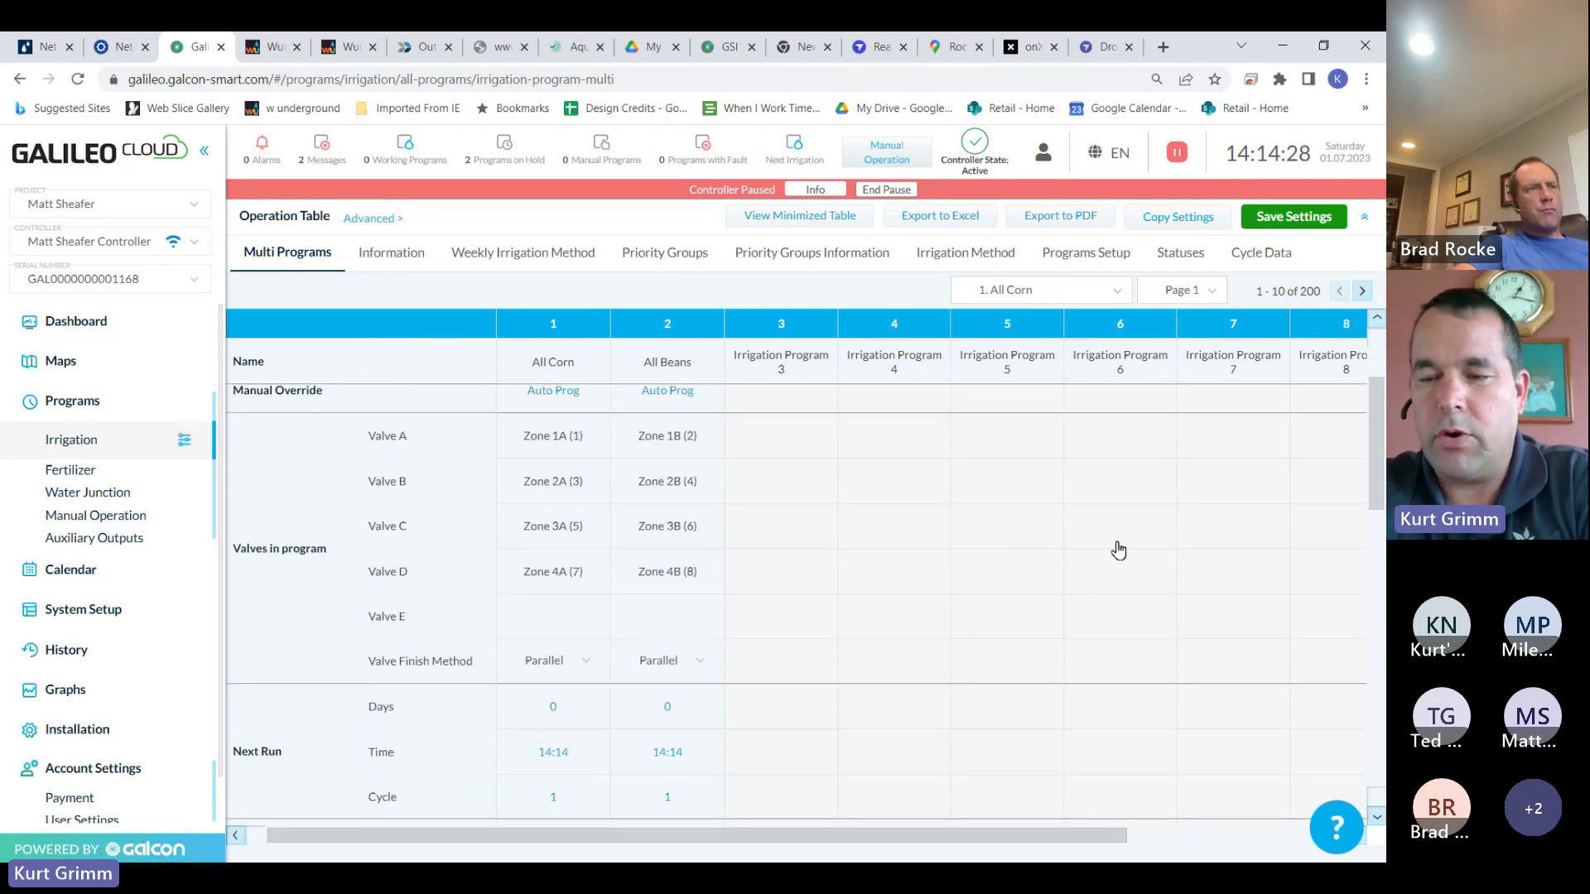
left_click_drag(1375, 466, 1374, 536)
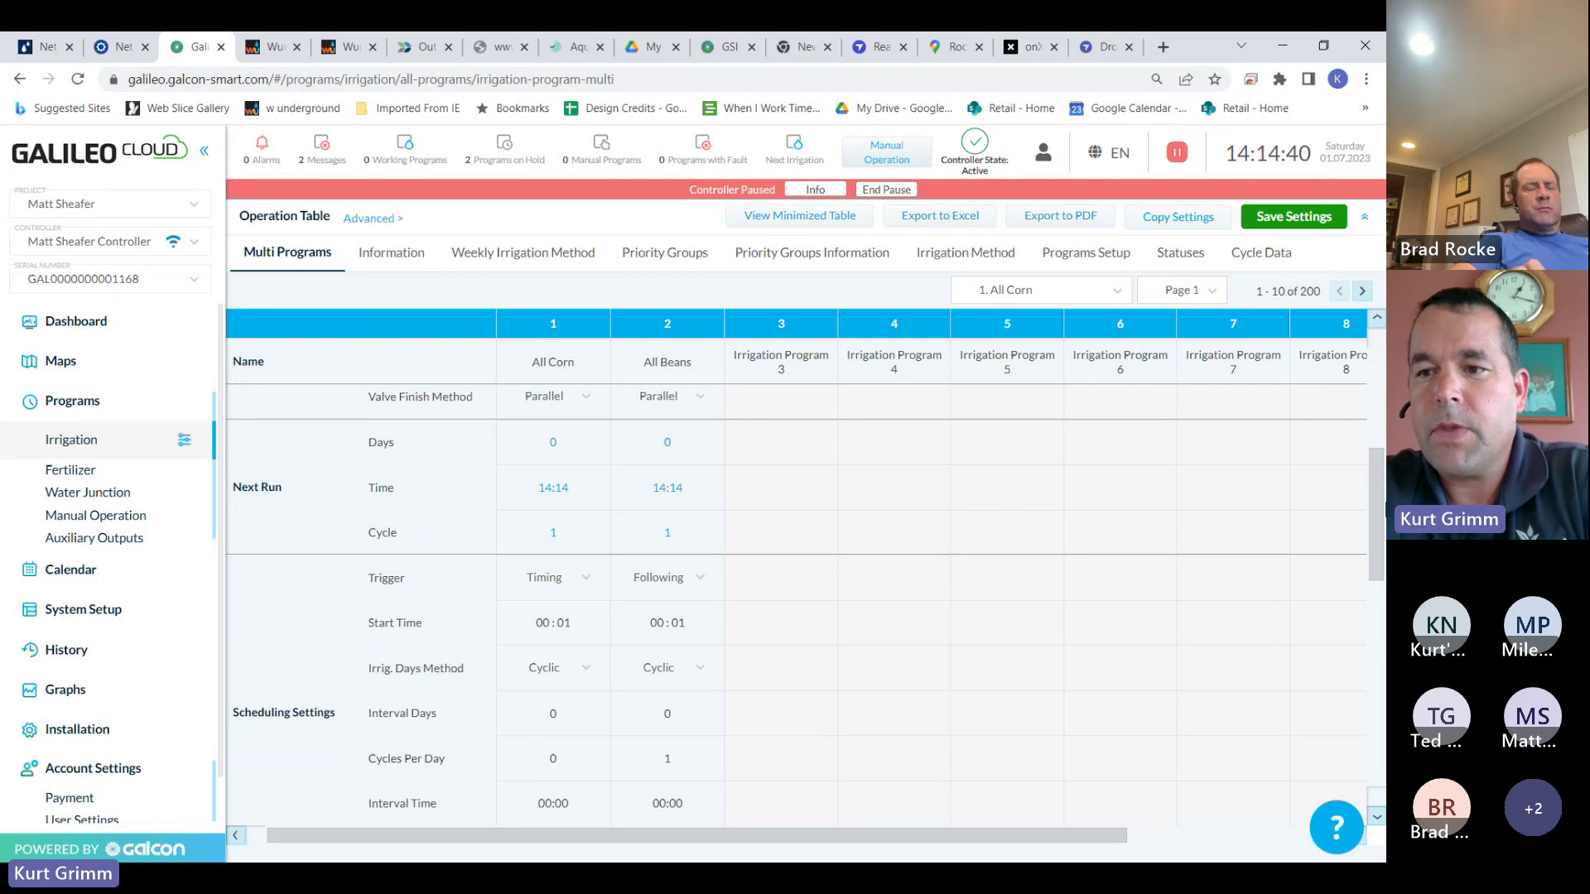
scroll(1371, 506, "up", 5)
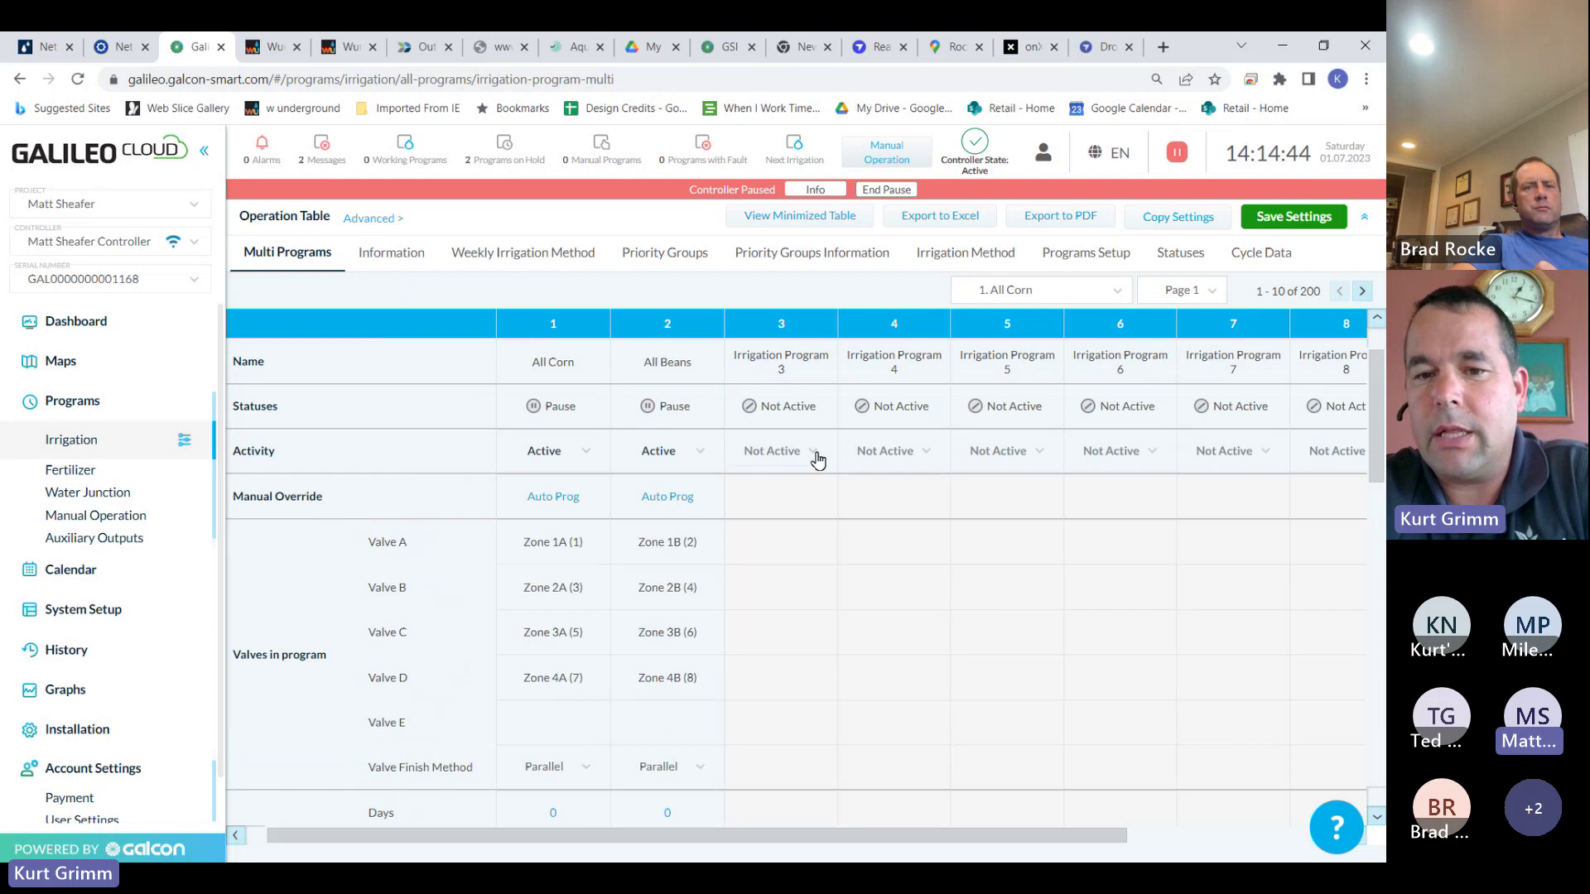
Make Irrigation Program 4 Active and assign it valves Zone 1A(1) and Zone 2A(3)
left_click(935, 458)
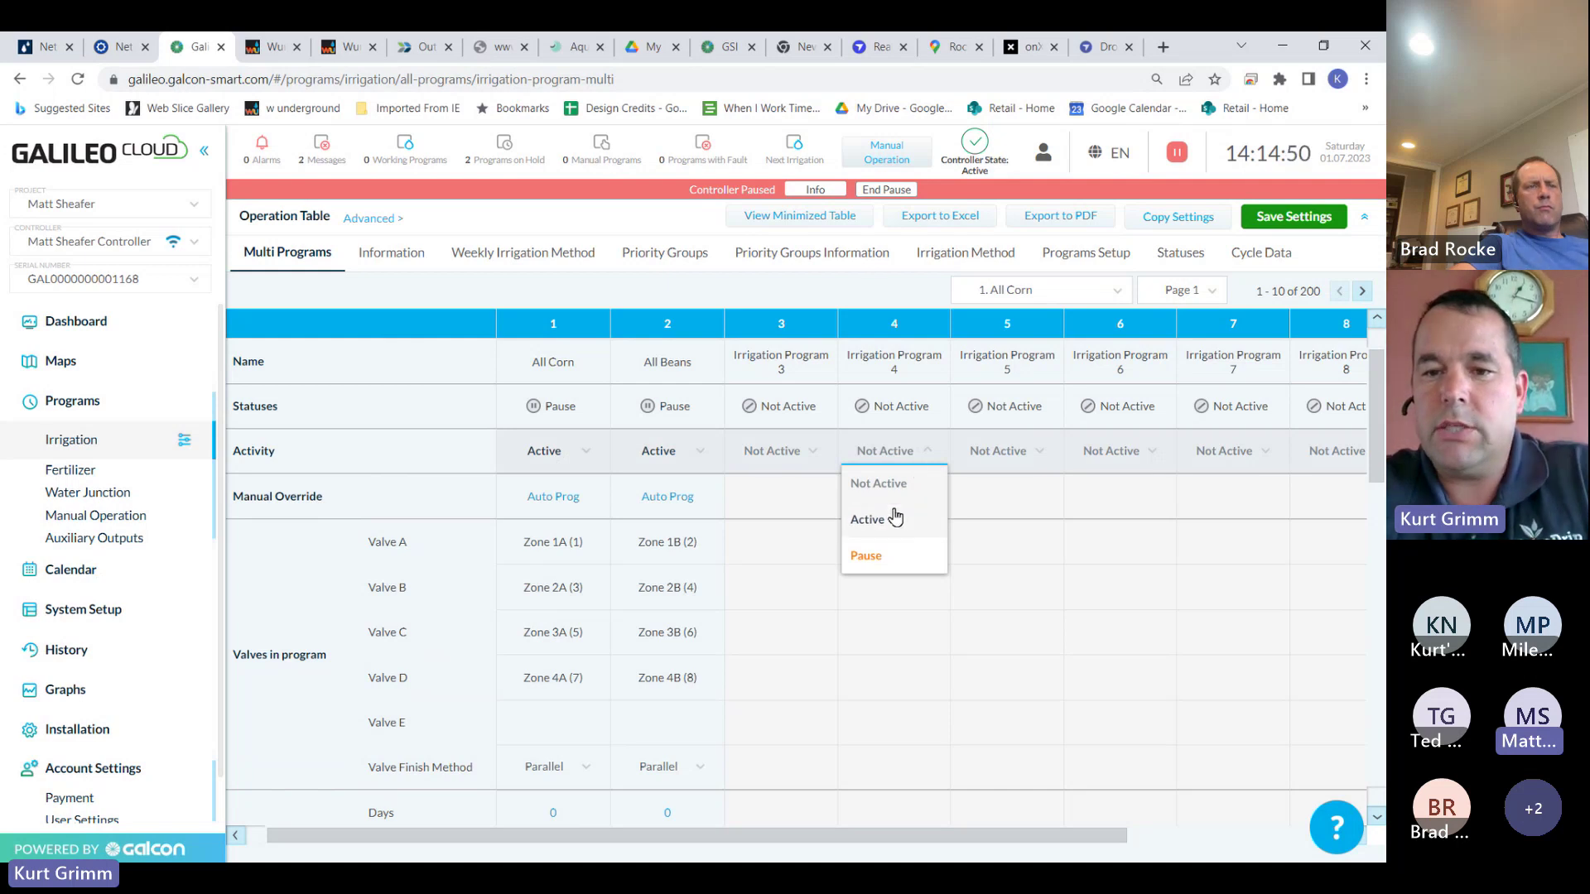
left_click(867, 519)
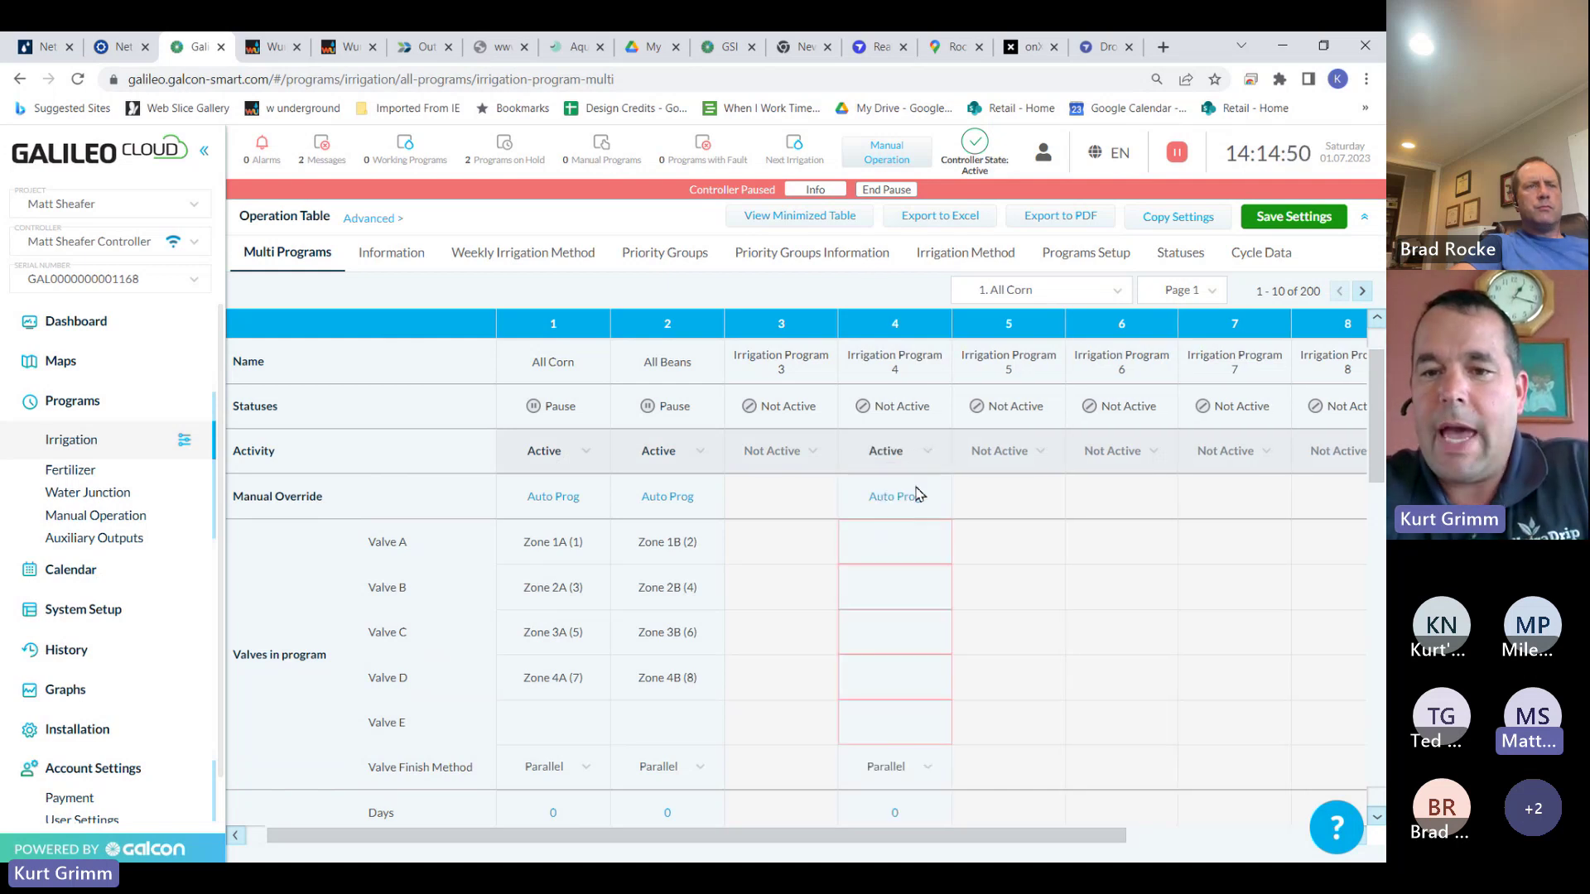
left_click(908, 551)
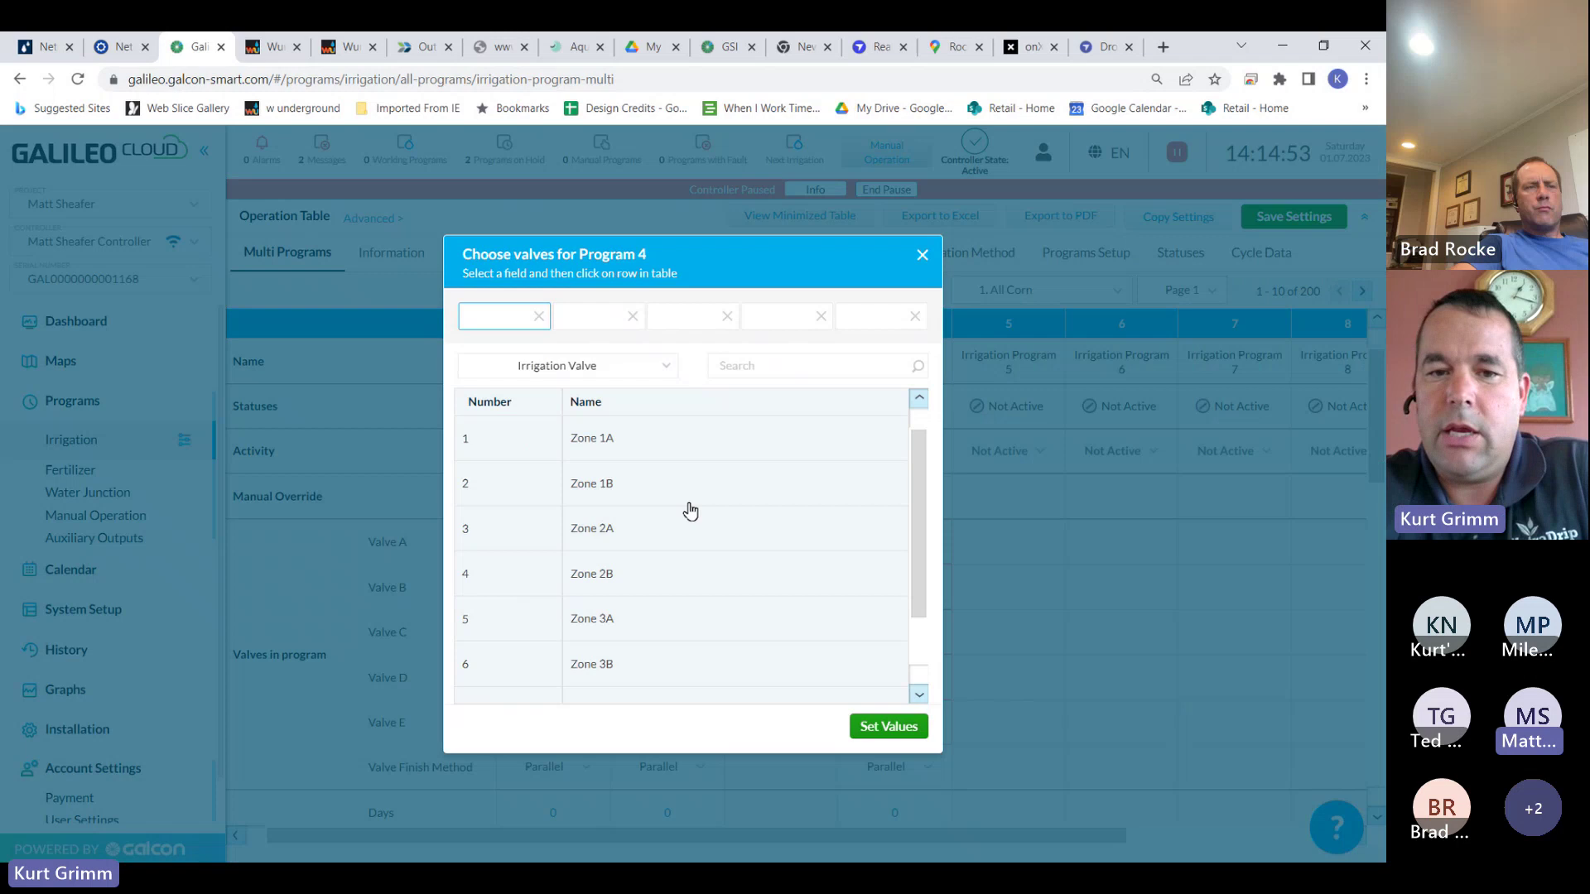
left_click(641, 443)
left_click(598, 316)
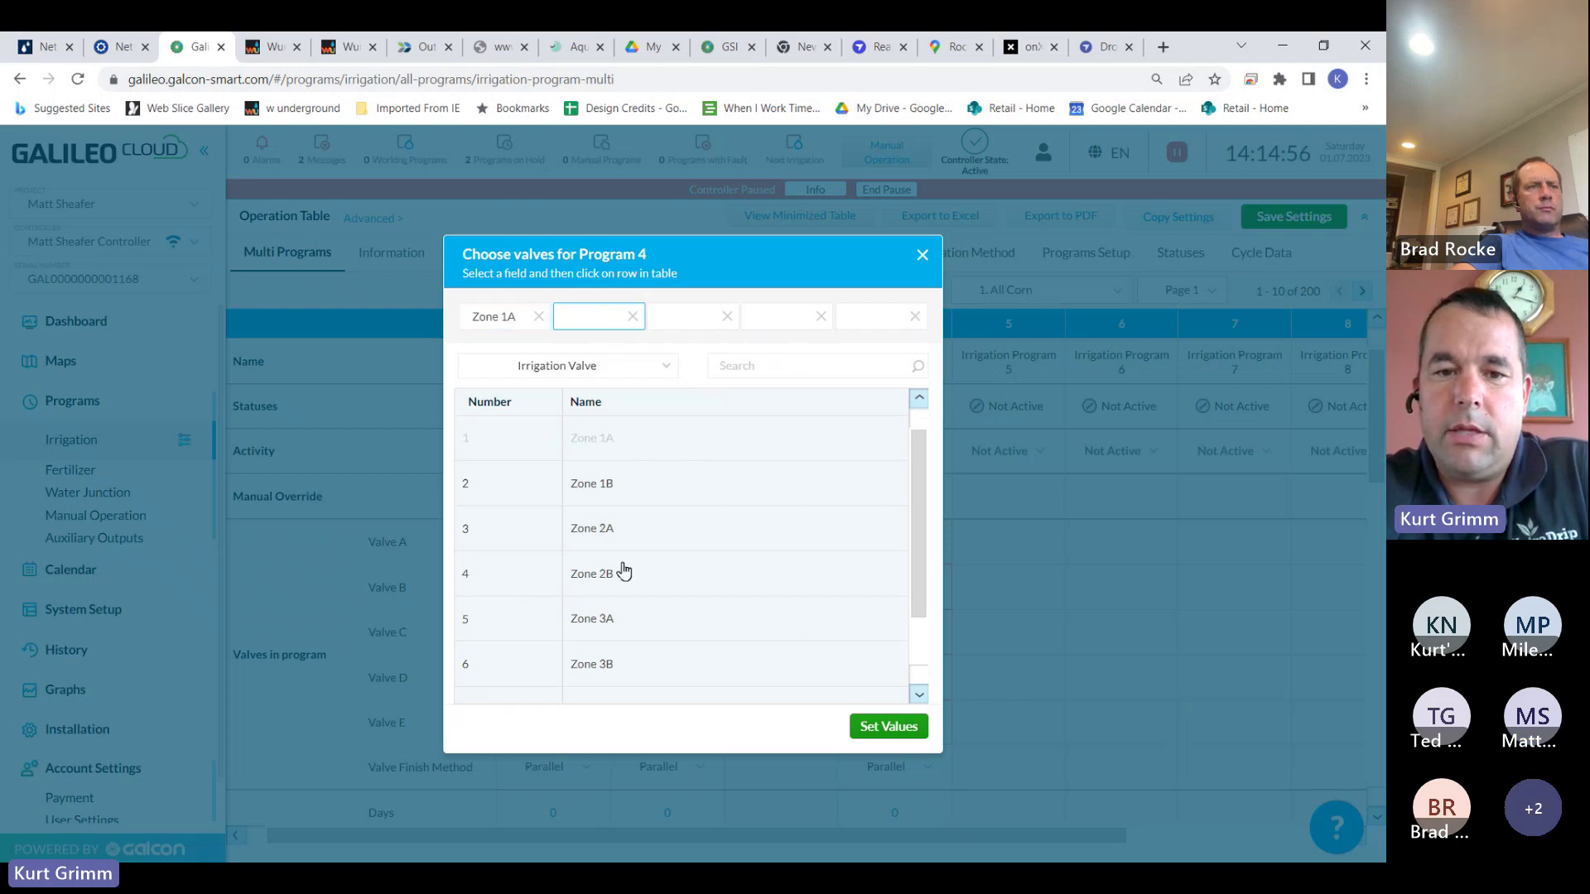
left_click(604, 530)
left_click(882, 725)
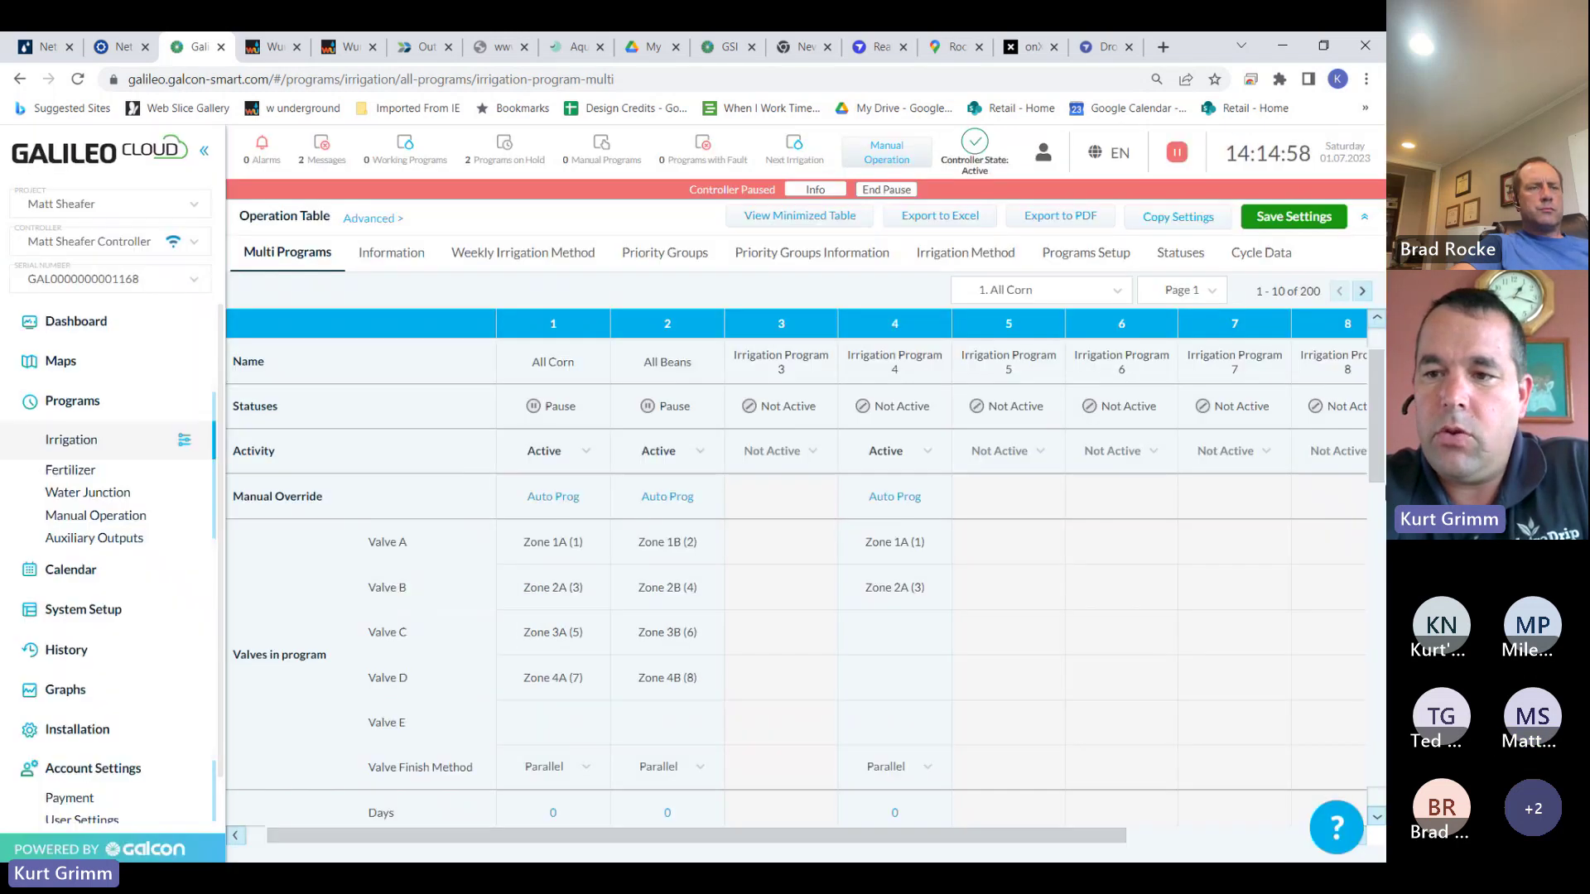
left_click_drag(1381, 465, 1381, 742)
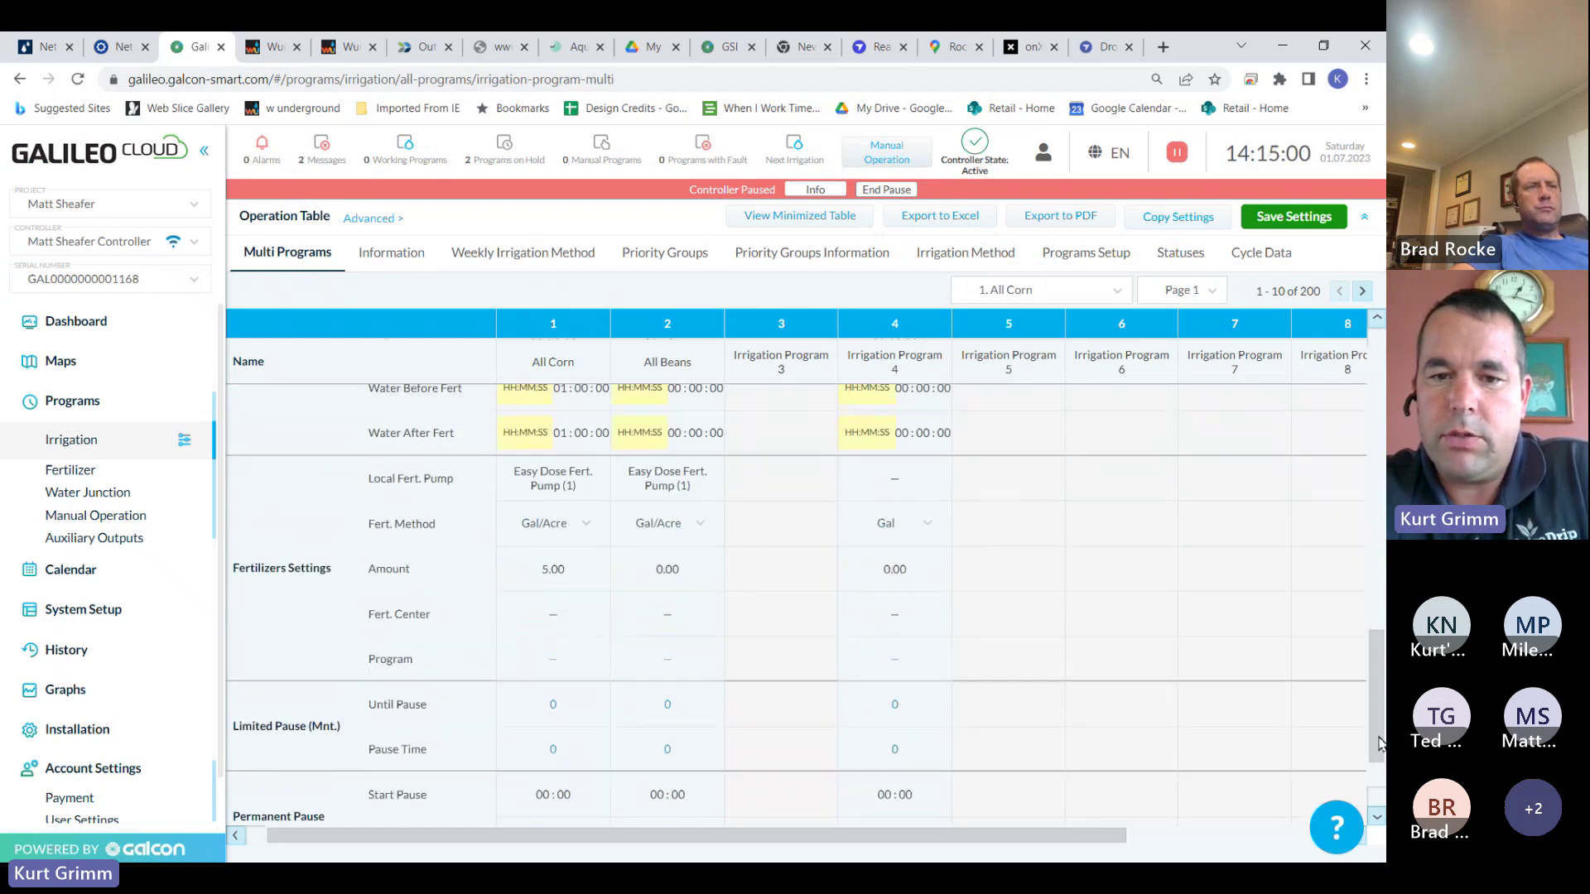
Give Program 4 Easy Dose Fert. Pump (1) with the Gal/Acre fertilizer method at 1.00
left_click(896, 485)
left_click(793, 443)
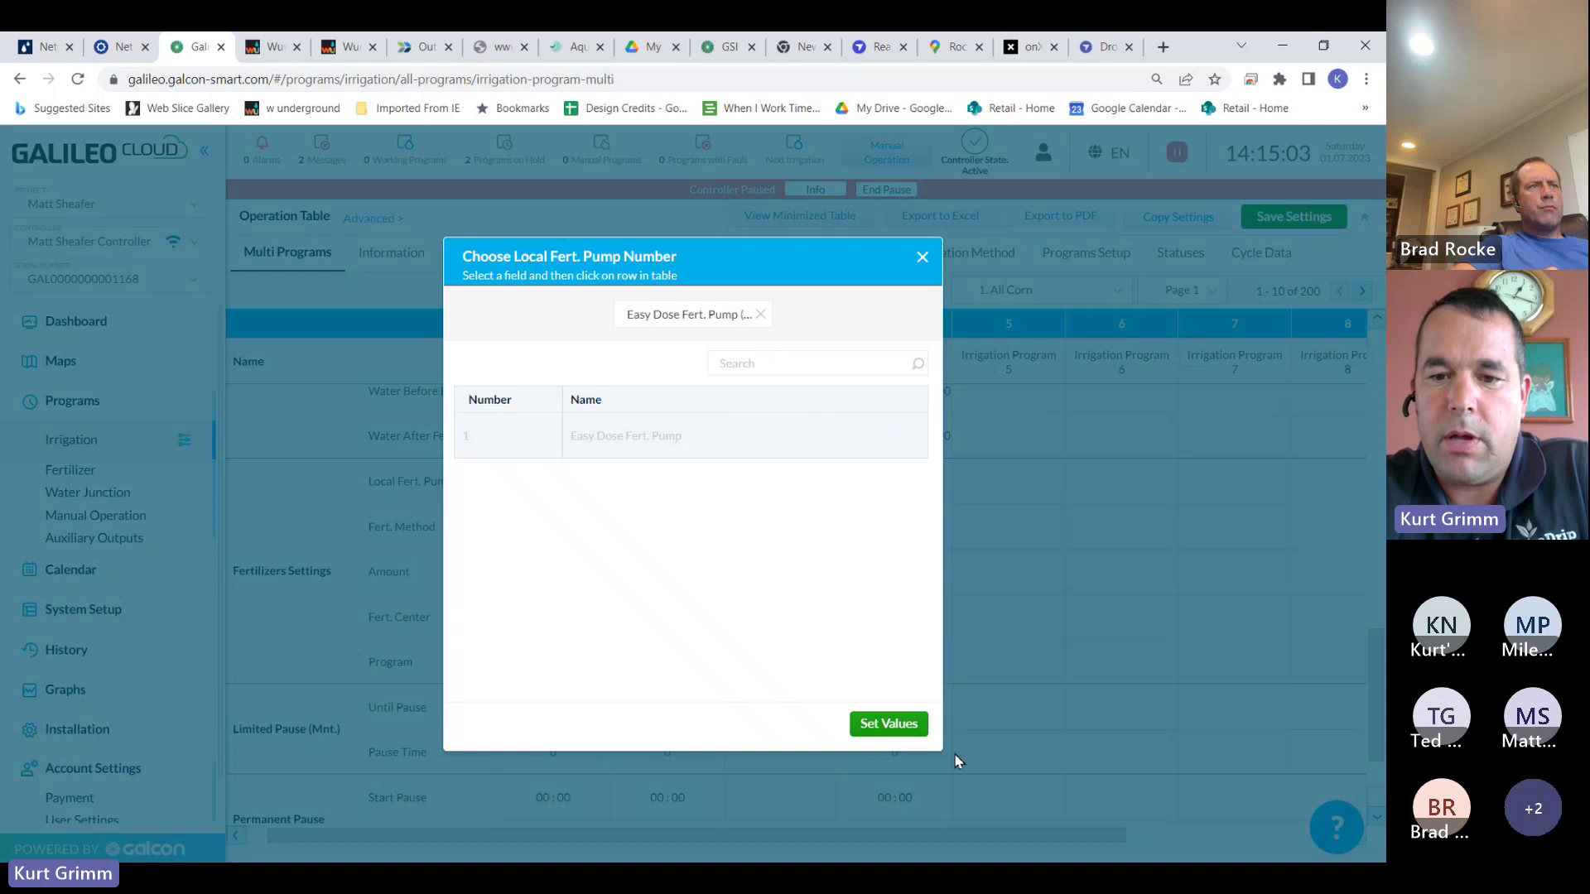
left_click(914, 731)
left_click(928, 528)
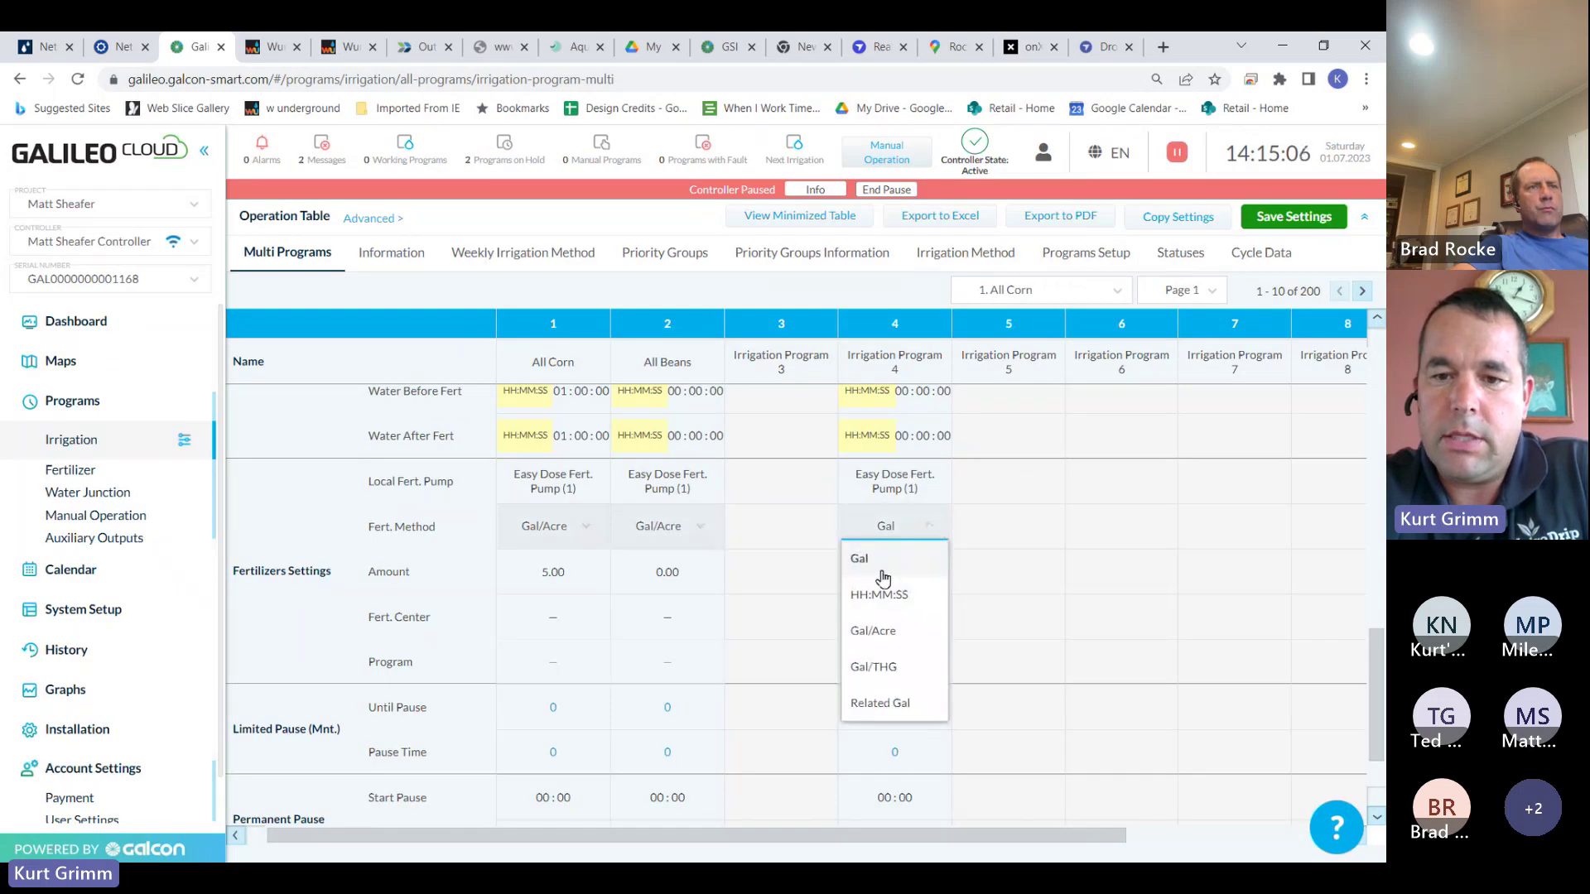
left_click(893, 636)
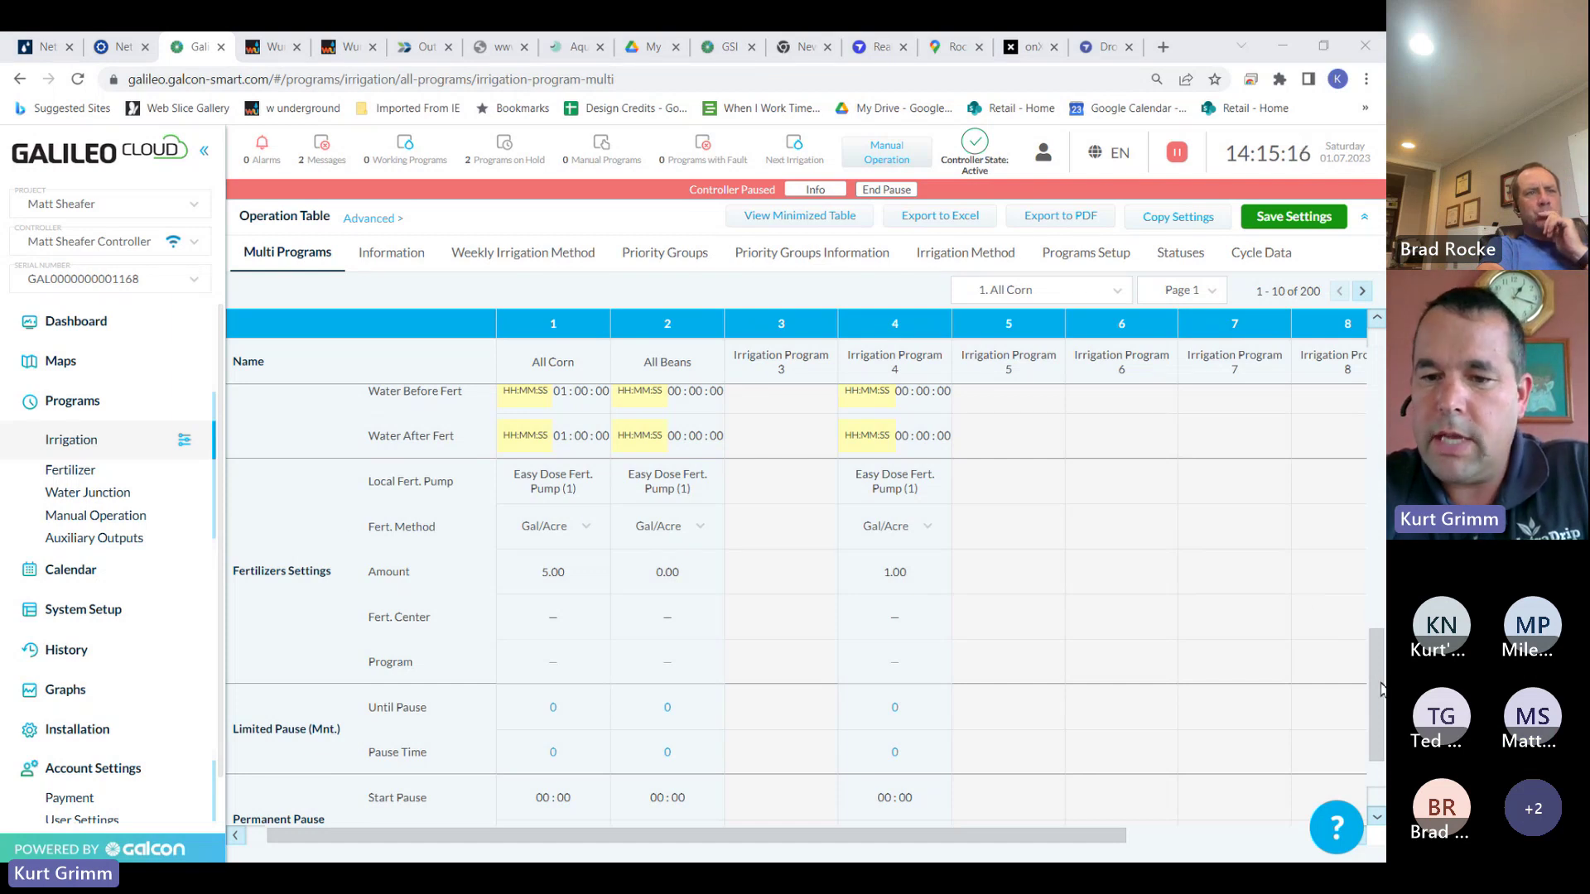
Set Irrigation Program 4's water amount to 06:00:00
scroll(986, 648, "up", 5)
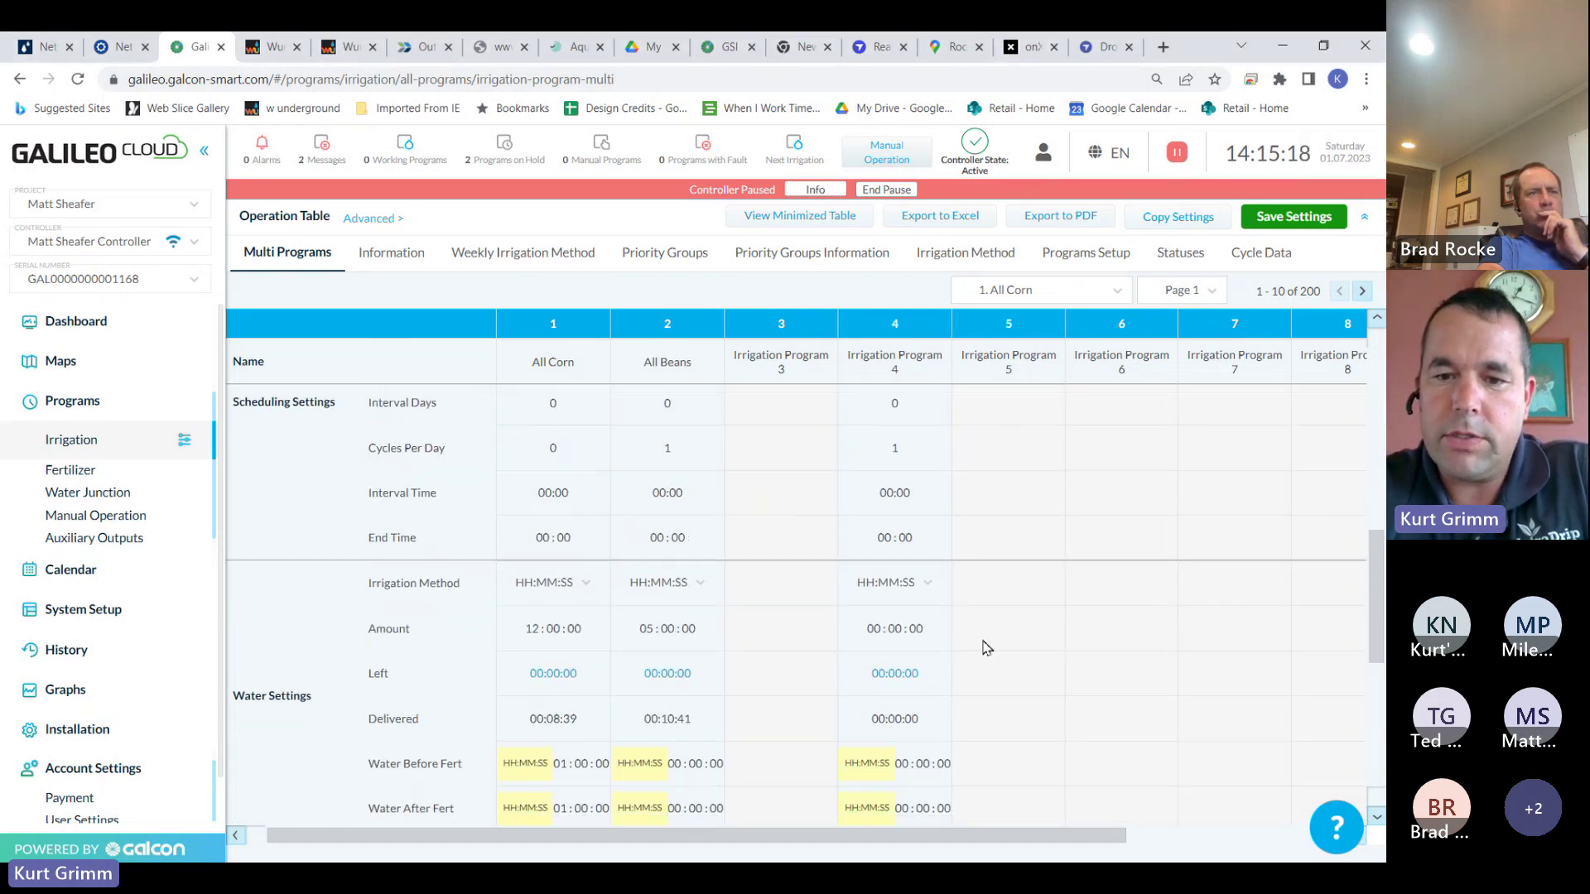
left_click(876, 629)
double_click(861, 686)
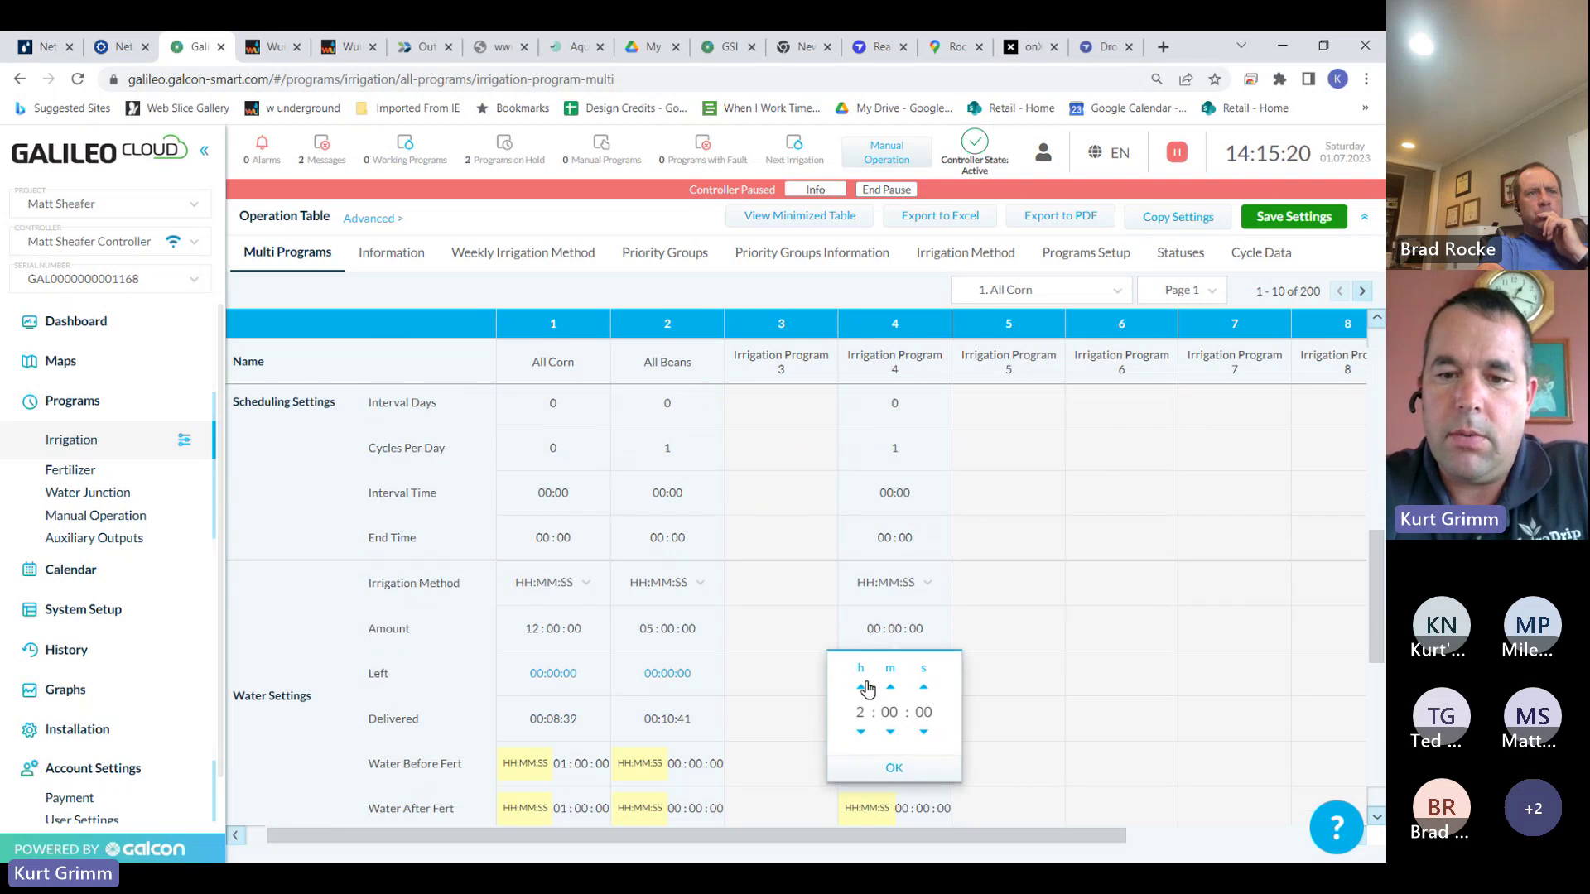
double_click(861, 687)
left_click(861, 686)
left_click(863, 687)
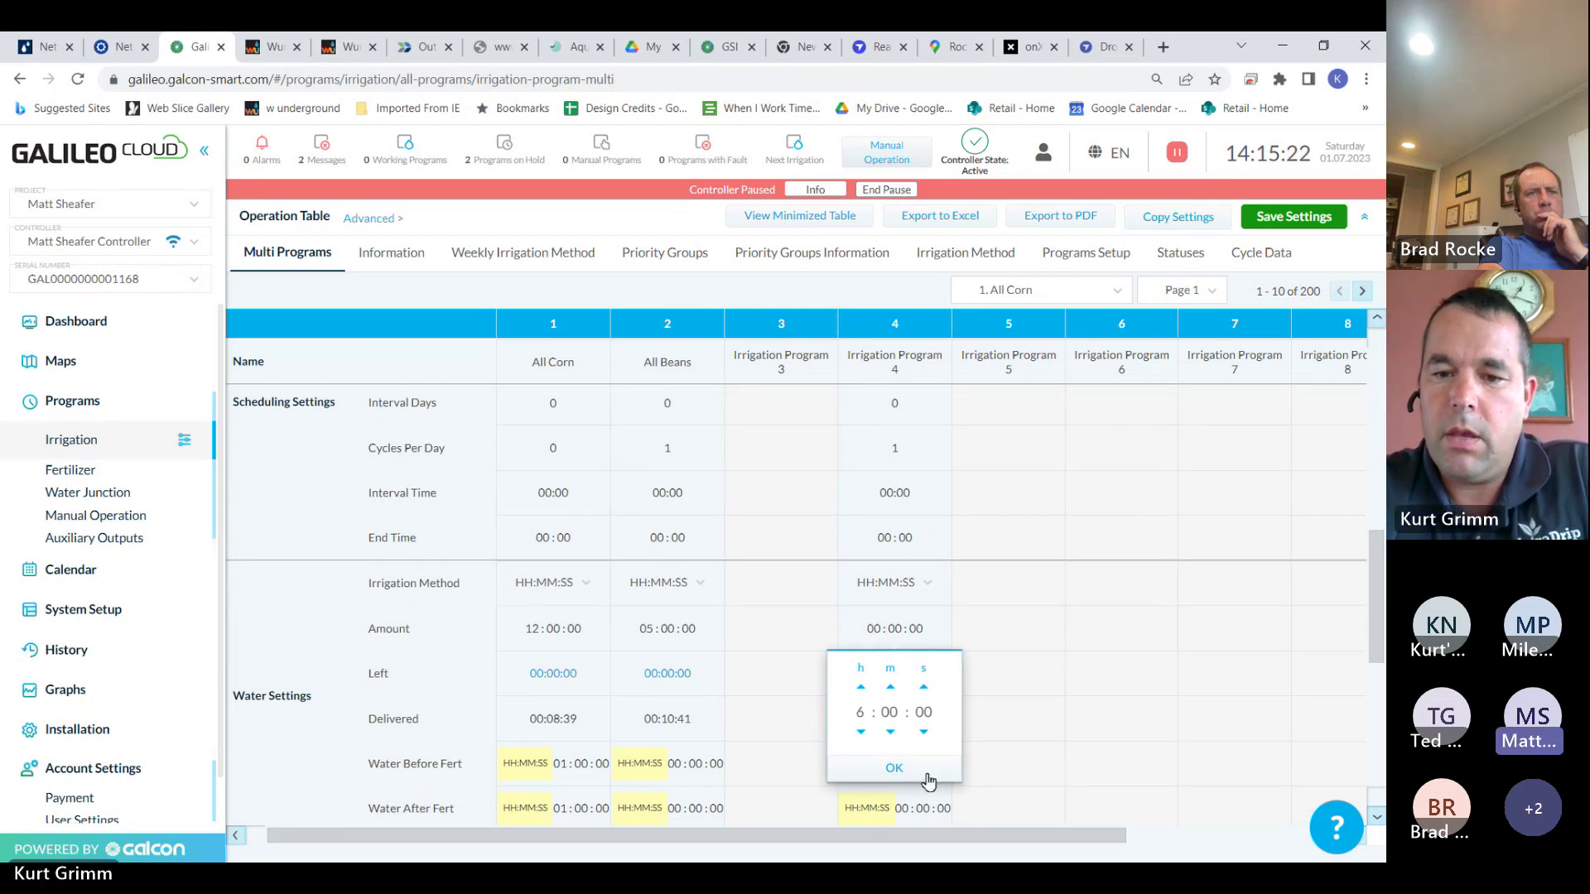
left_click(894, 768)
Set Program 4's trigger to Following and save the multi-program settings
left_click_drag(1379, 583, 1366, 478)
scroll(1366, 478, "down", 2)
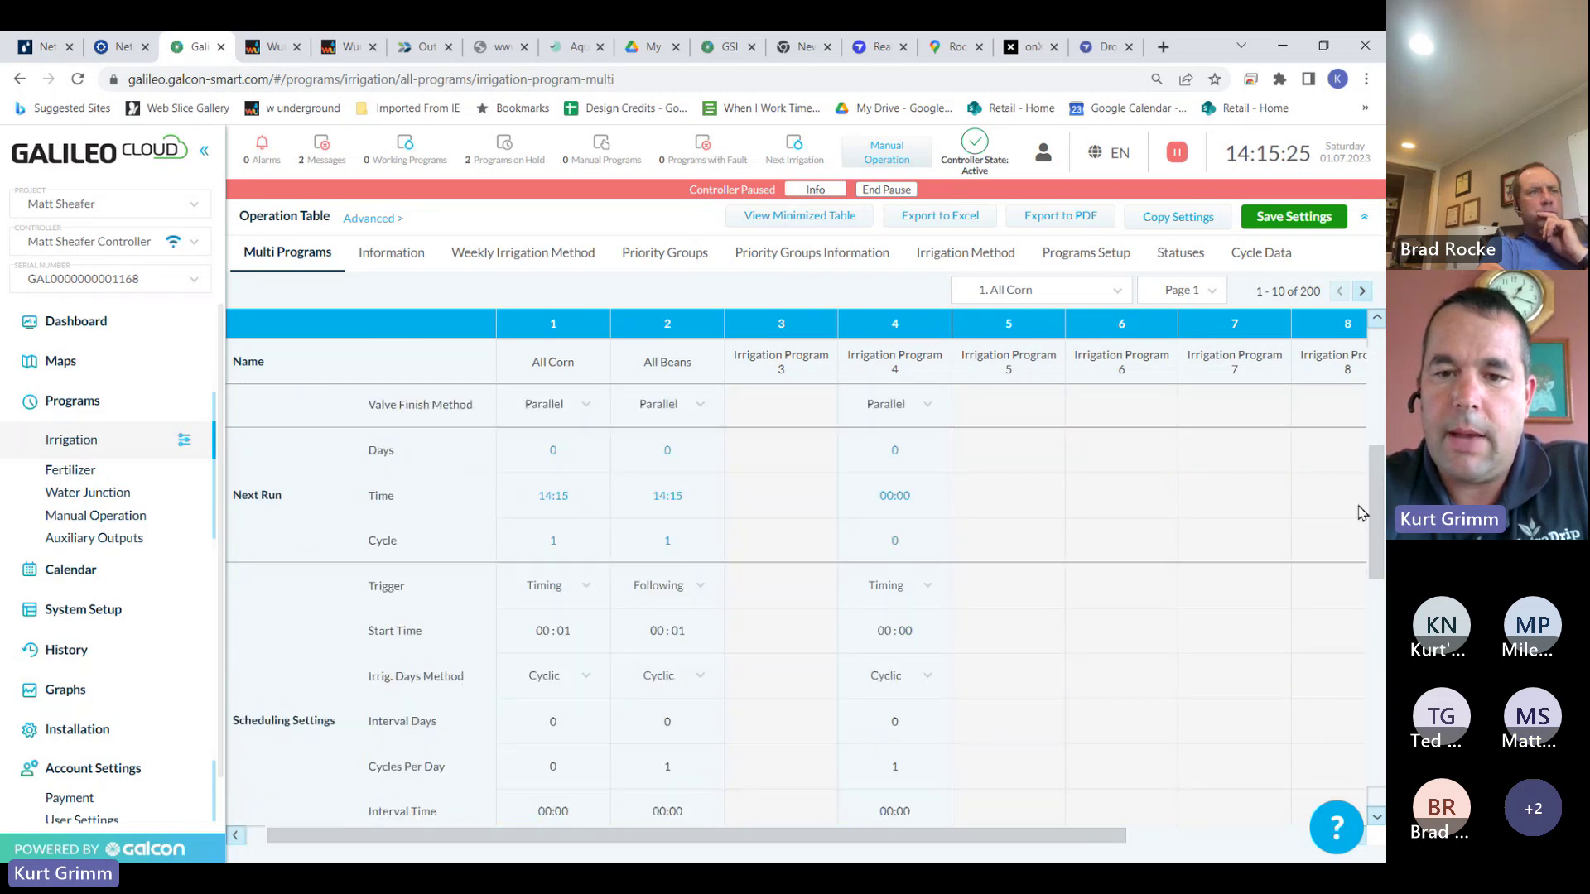
left_click(932, 532)
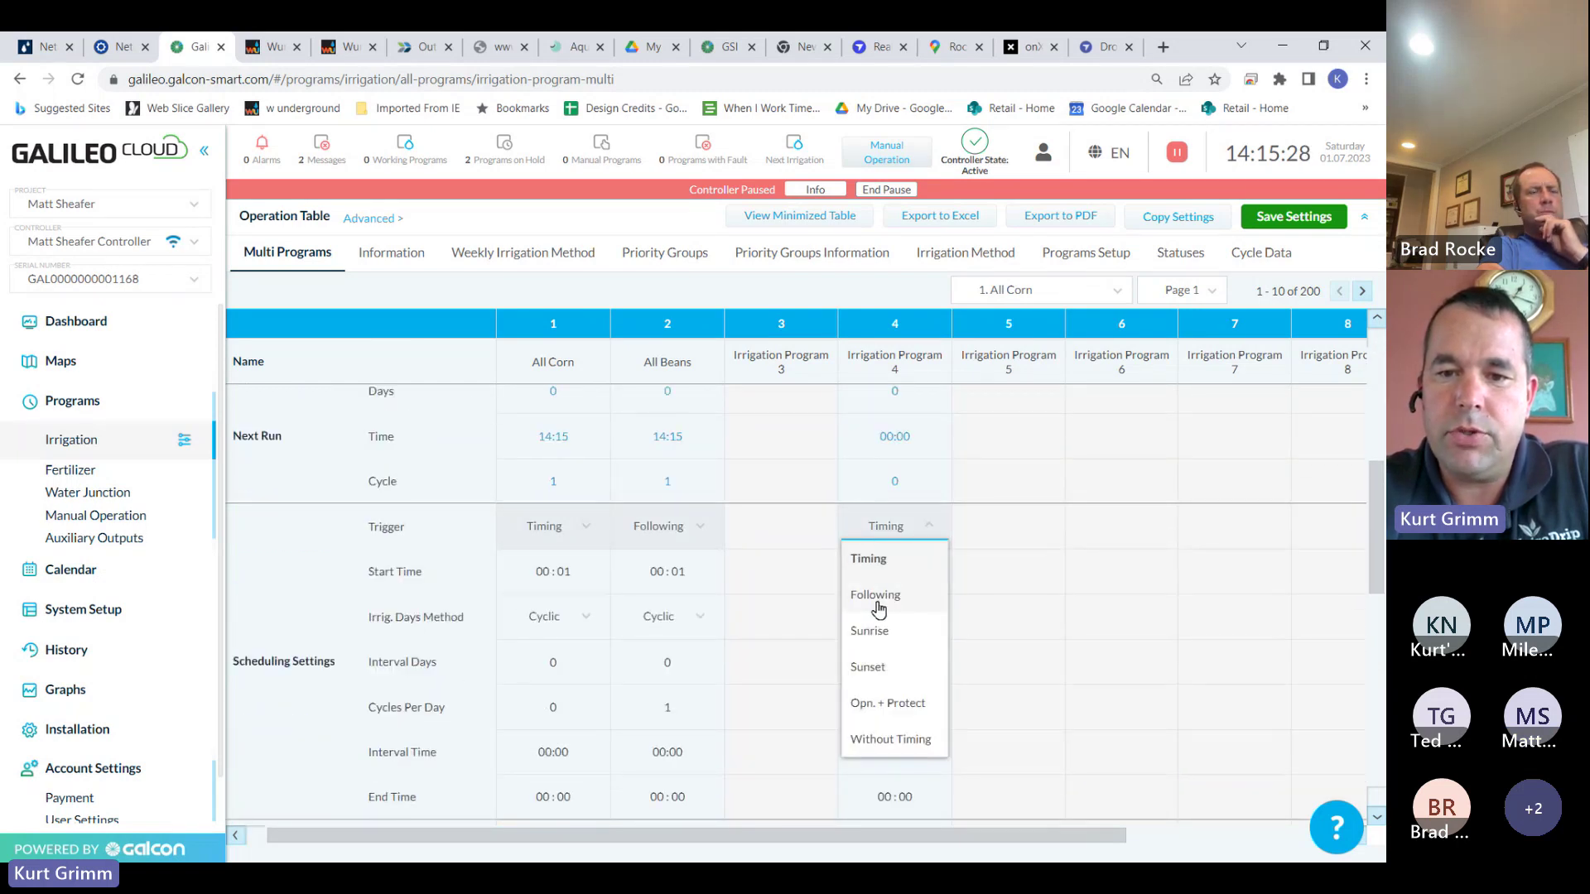
left_click(875, 596)
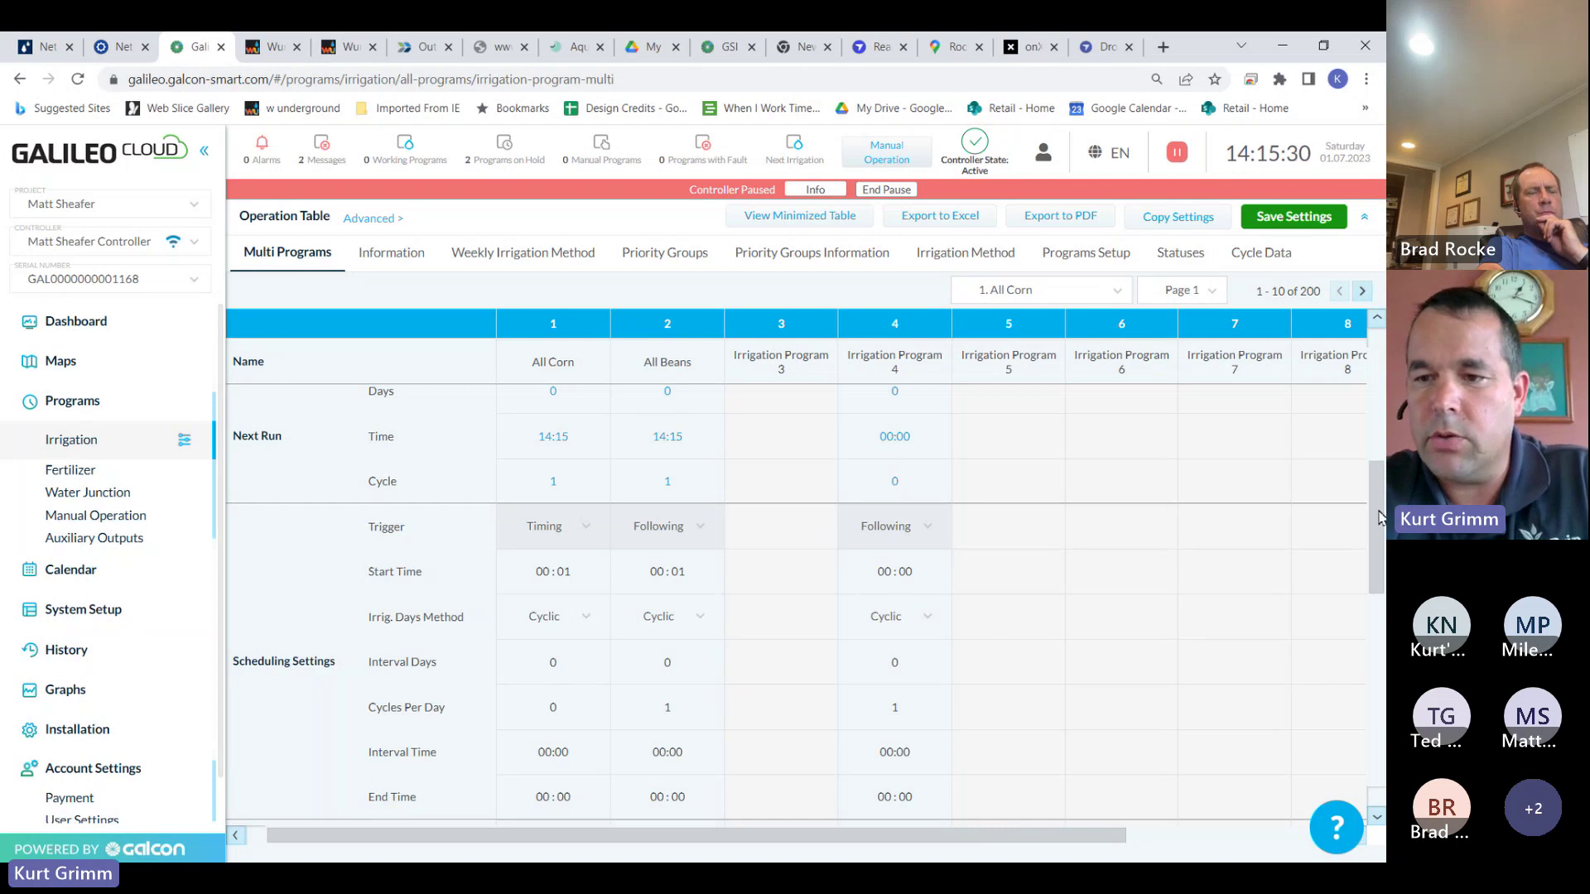
left_click_drag(1378, 516, 1381, 652)
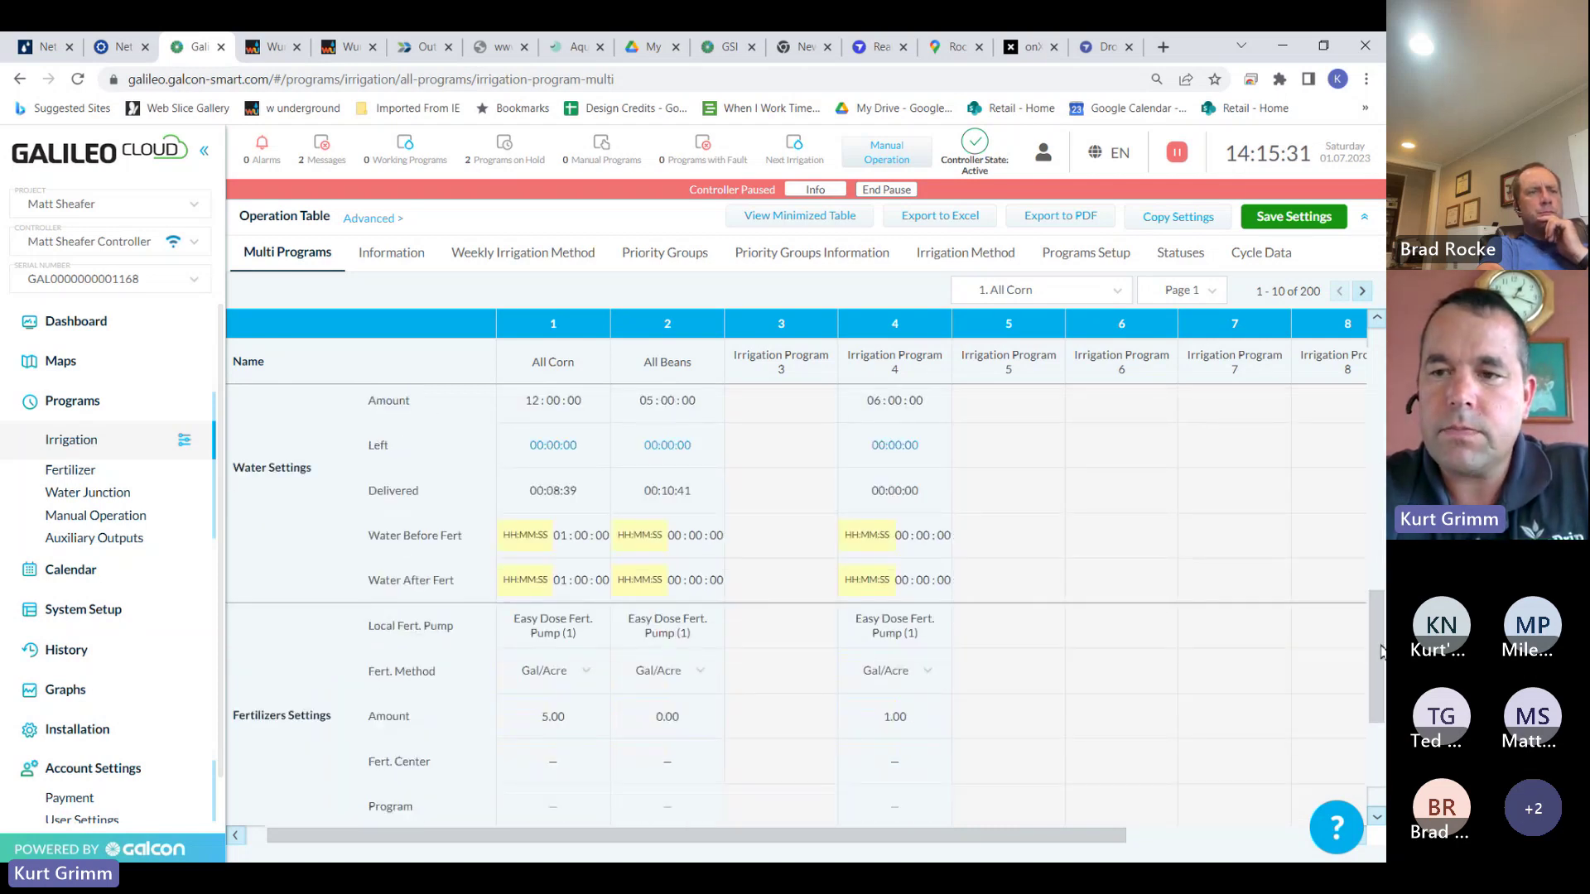
scroll(1358, 580, "up", 5)
left_click(1293, 216)
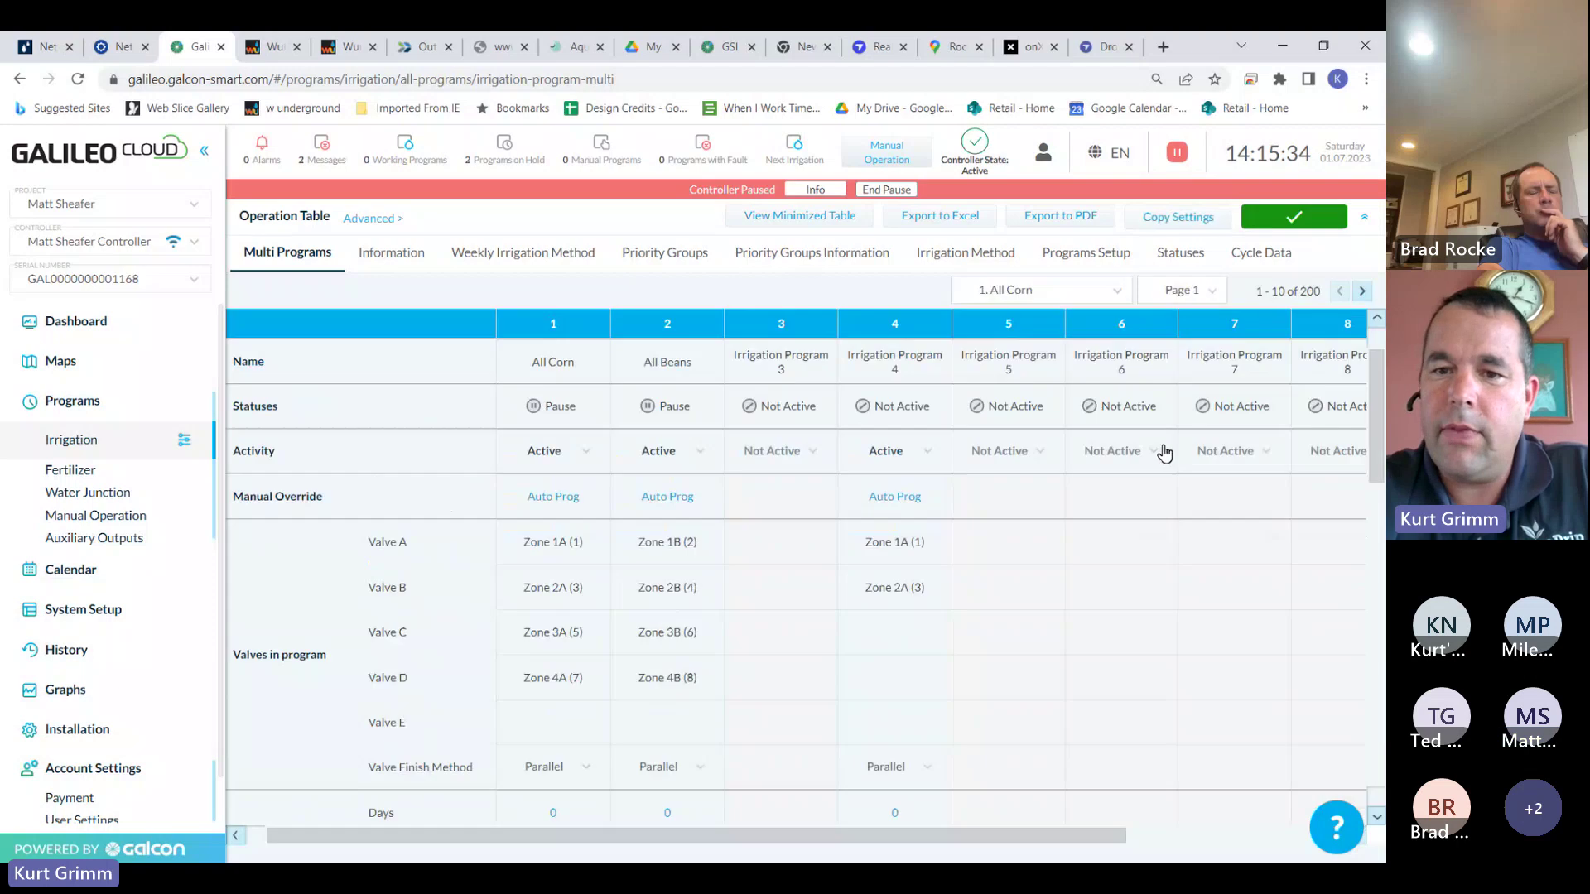
Set Irrigation Program 4 to Not Active and save the settings
left_click(929, 452)
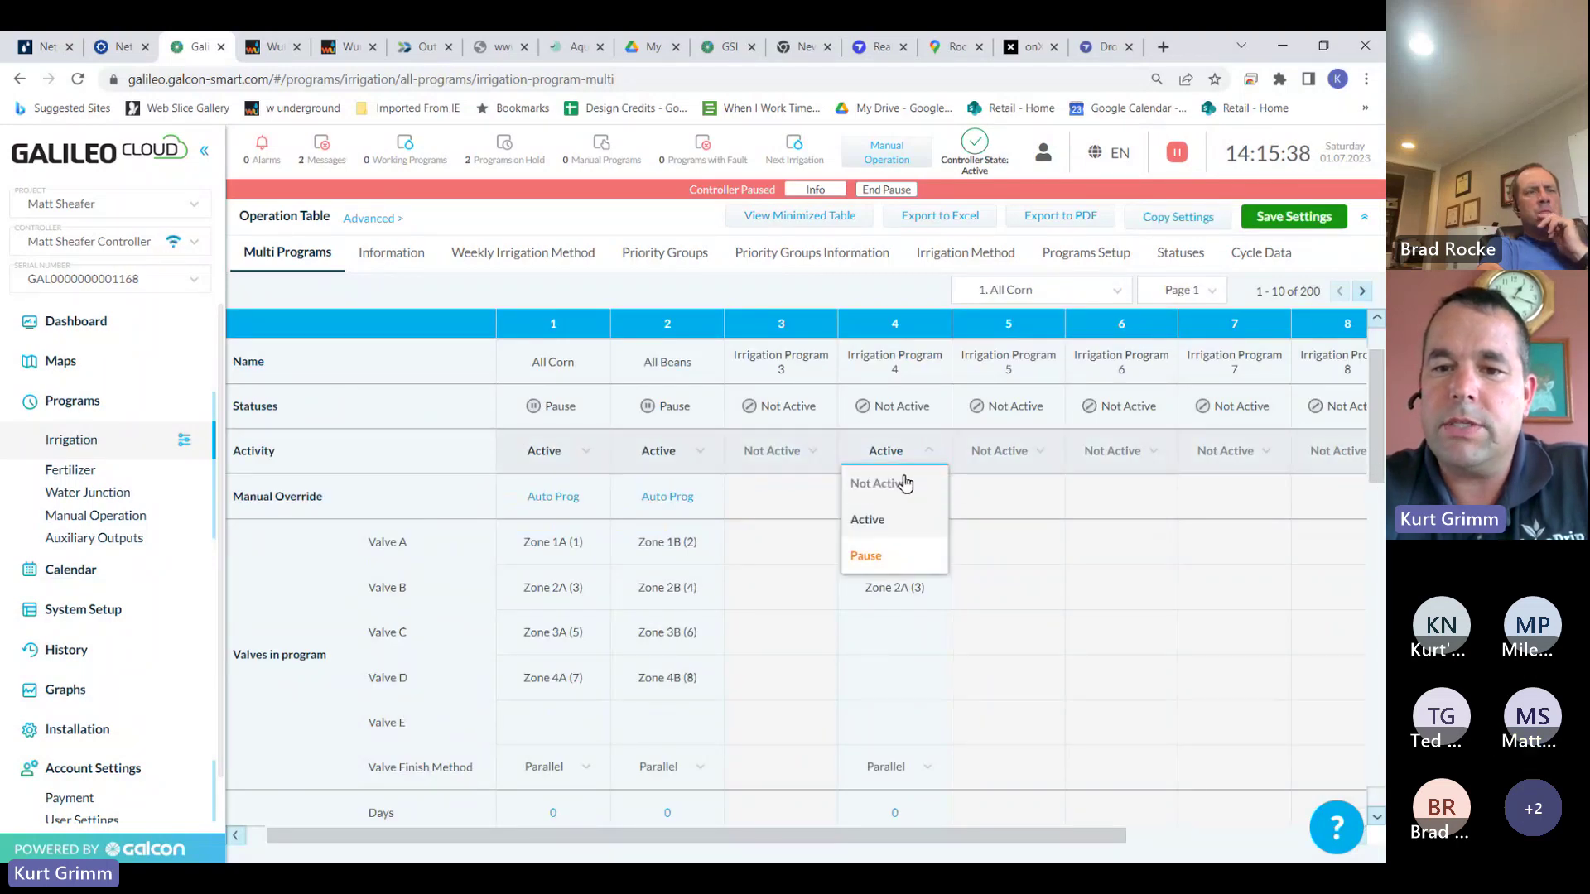
left_click(900, 482)
left_click(1264, 220)
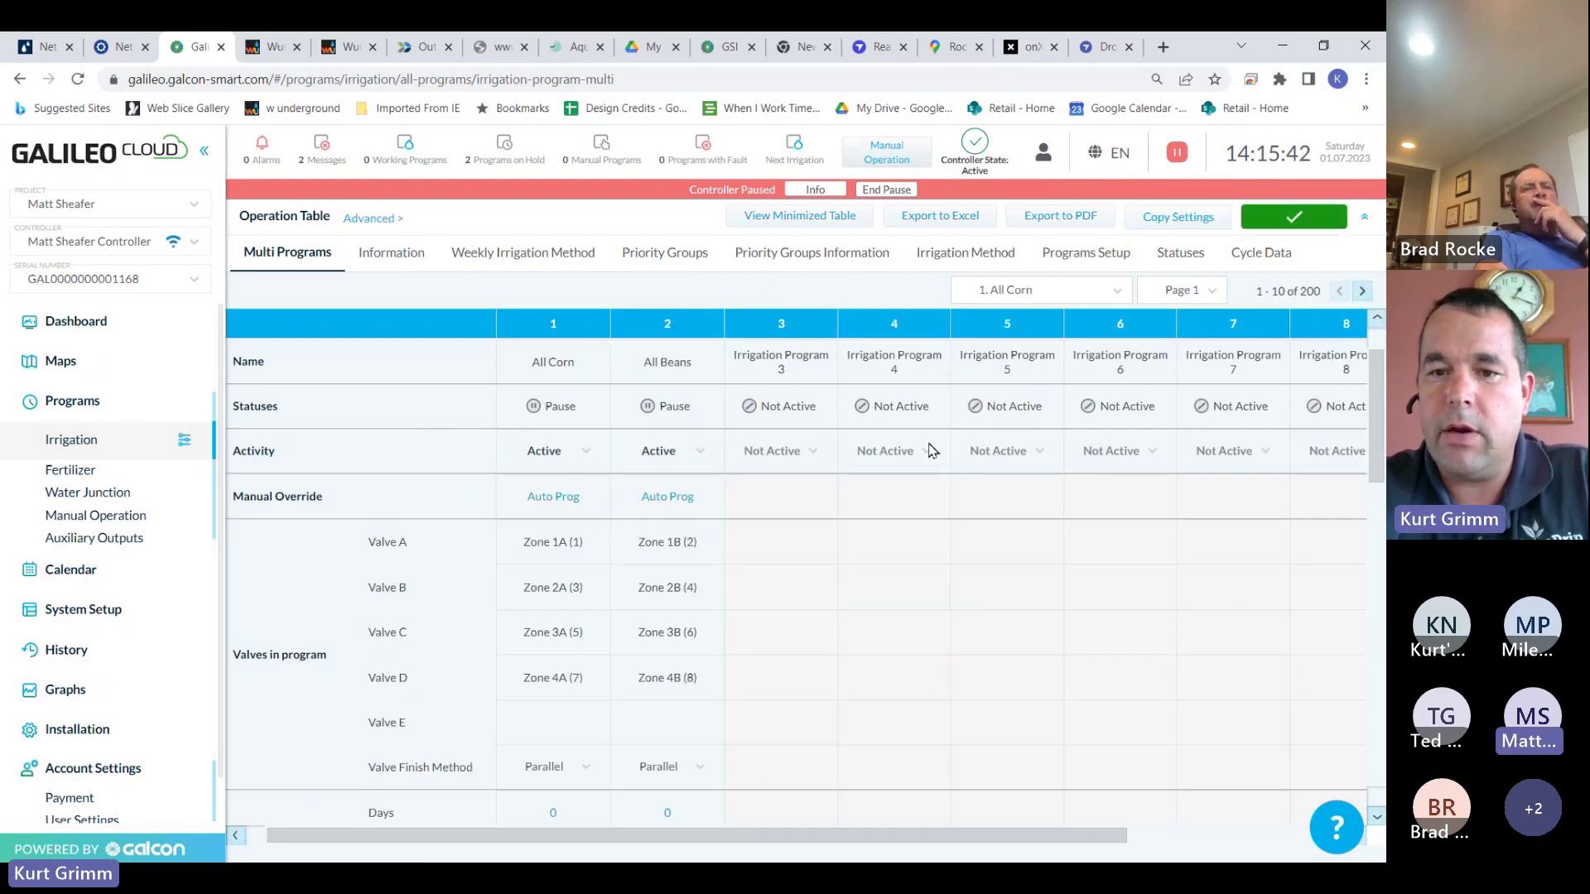
Switch Program 4 back to Active, then return it to Not Active and save
left_click(929, 452)
left_click(884, 515)
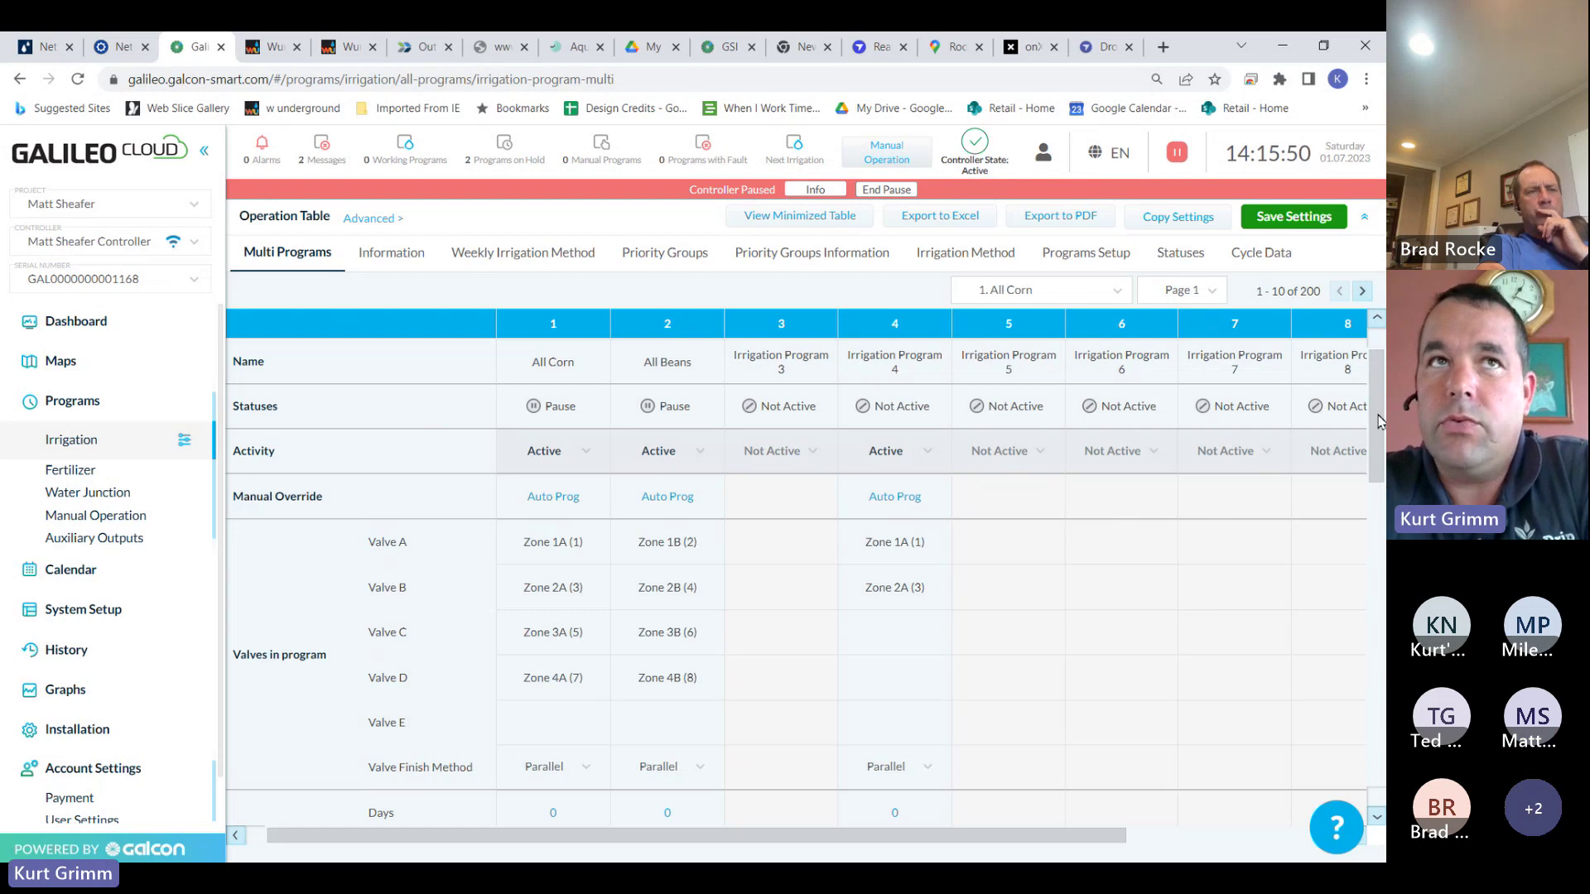
scroll(1379, 420, "down", 5)
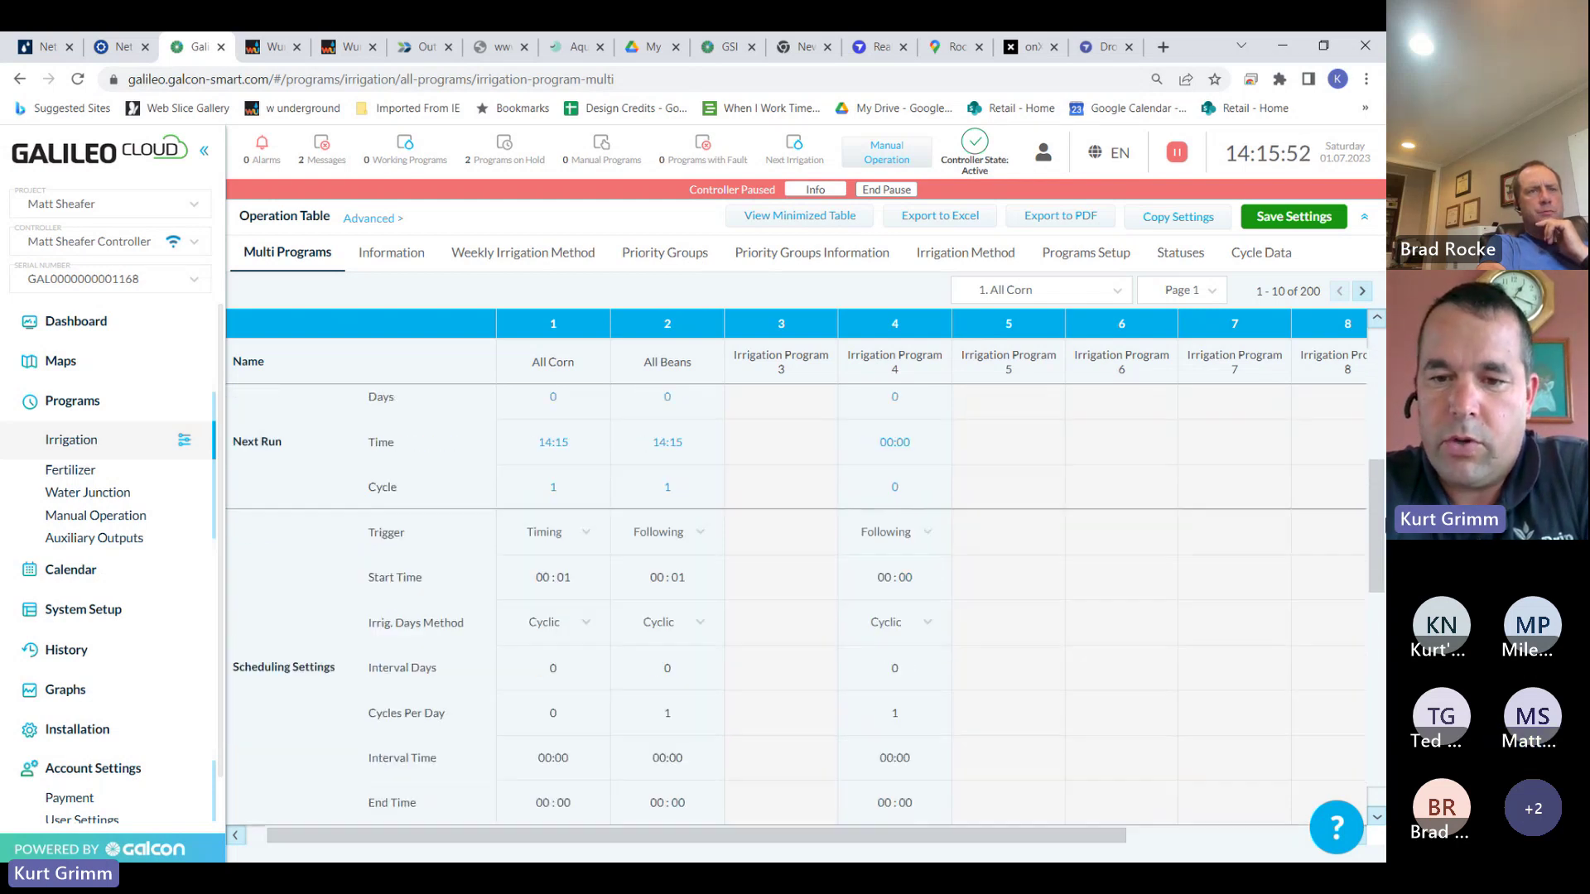
scroll(1361, 362, "up", 6)
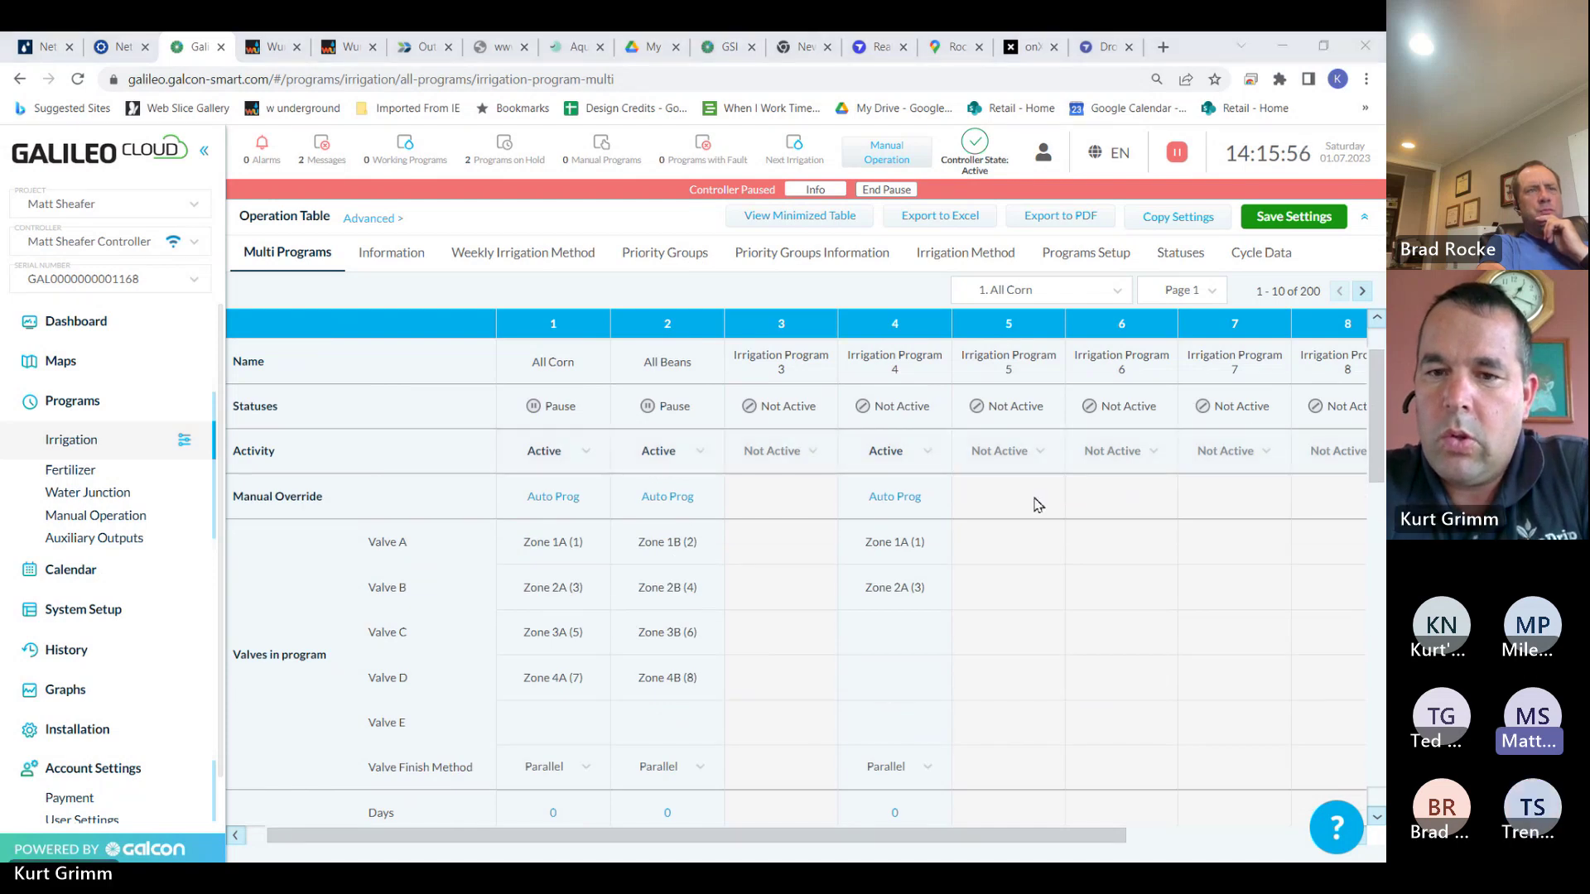
left_click(929, 452)
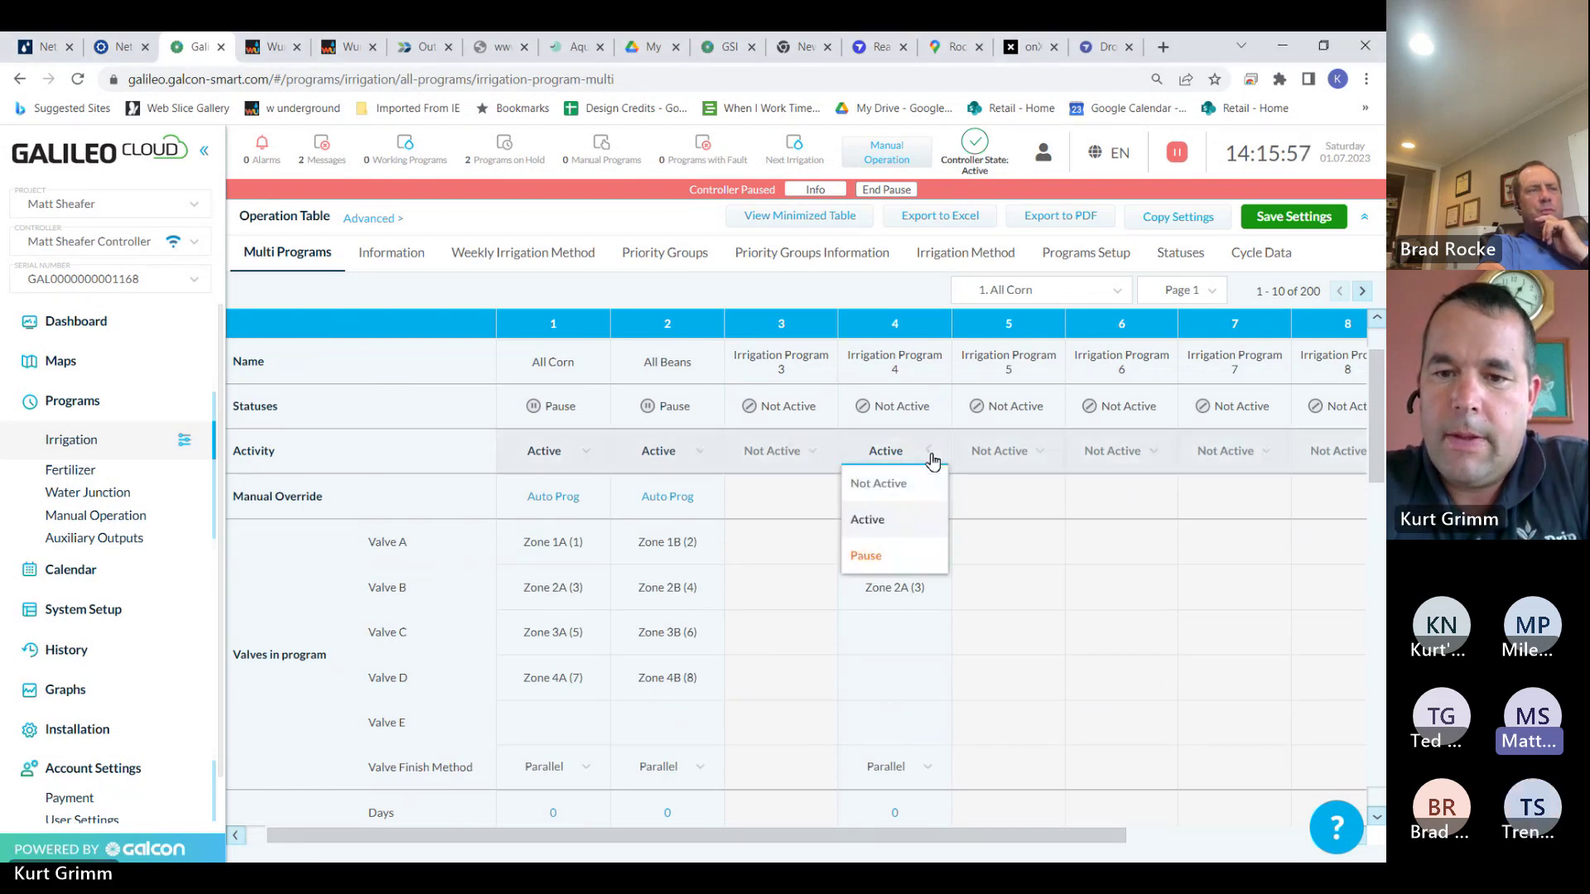
left_click(886, 501)
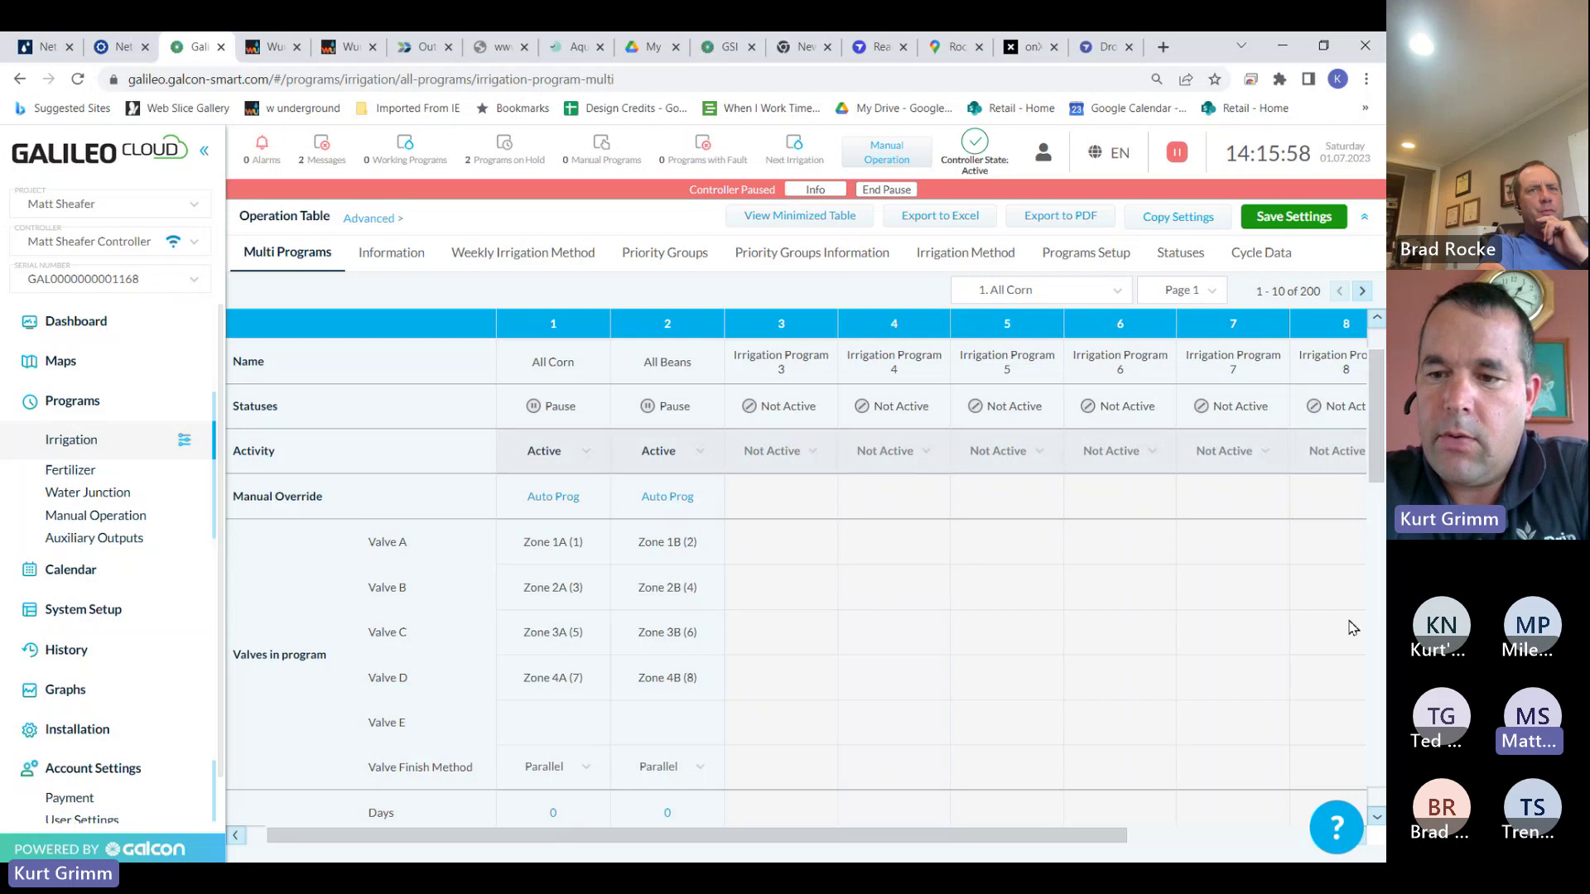
left_click(1294, 220)
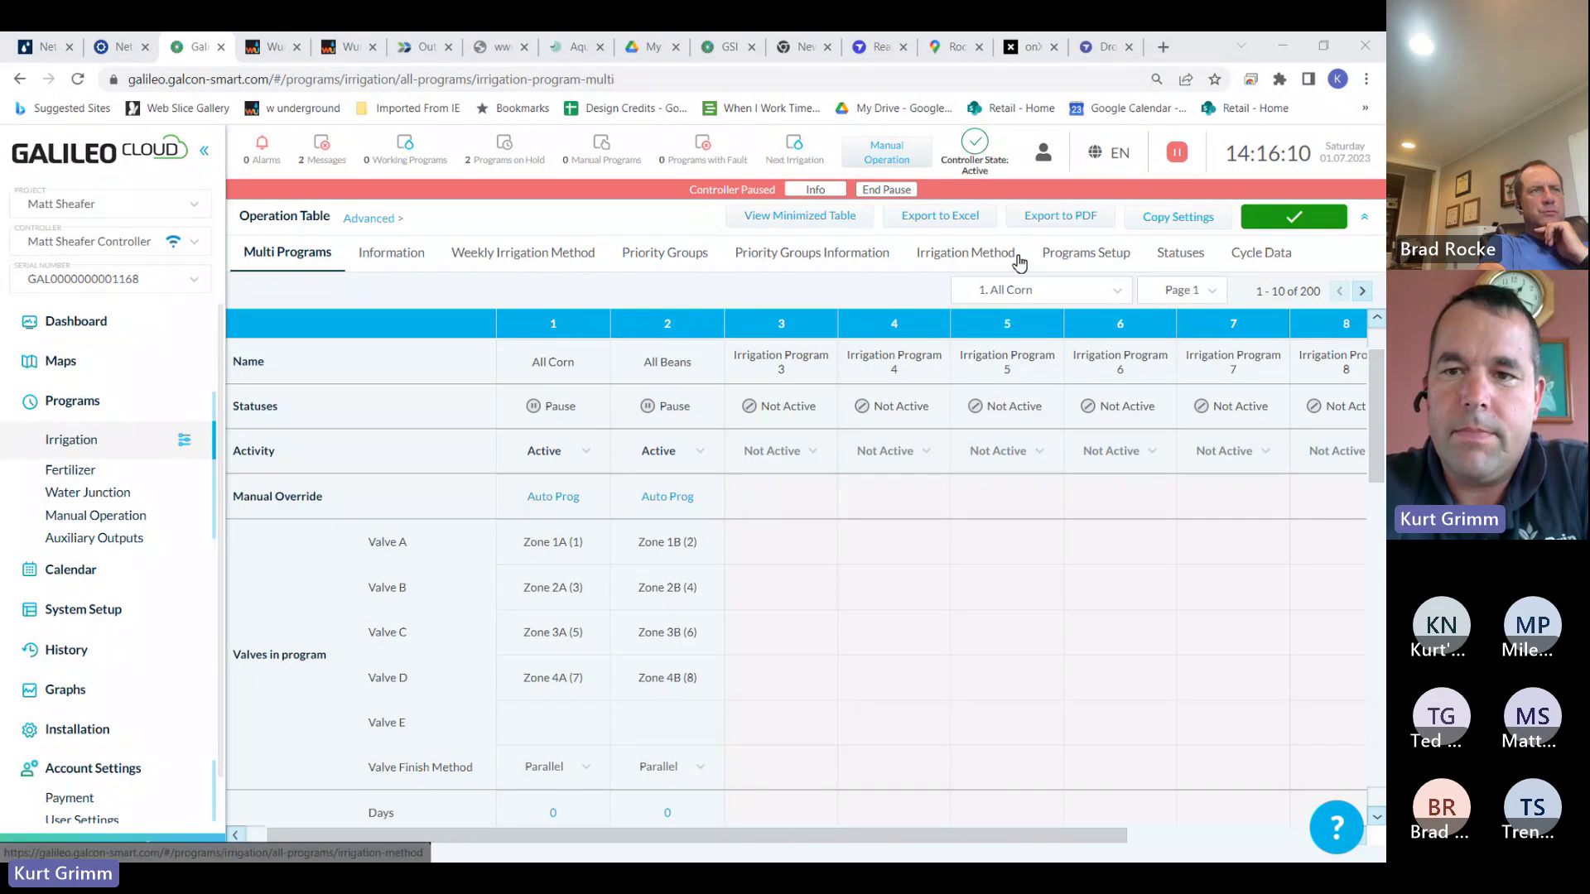
In Programs Setup, change Over Flow Delay (Min) from 2 to 20 for All Corn and All Beans, then save
left_click(1073, 256)
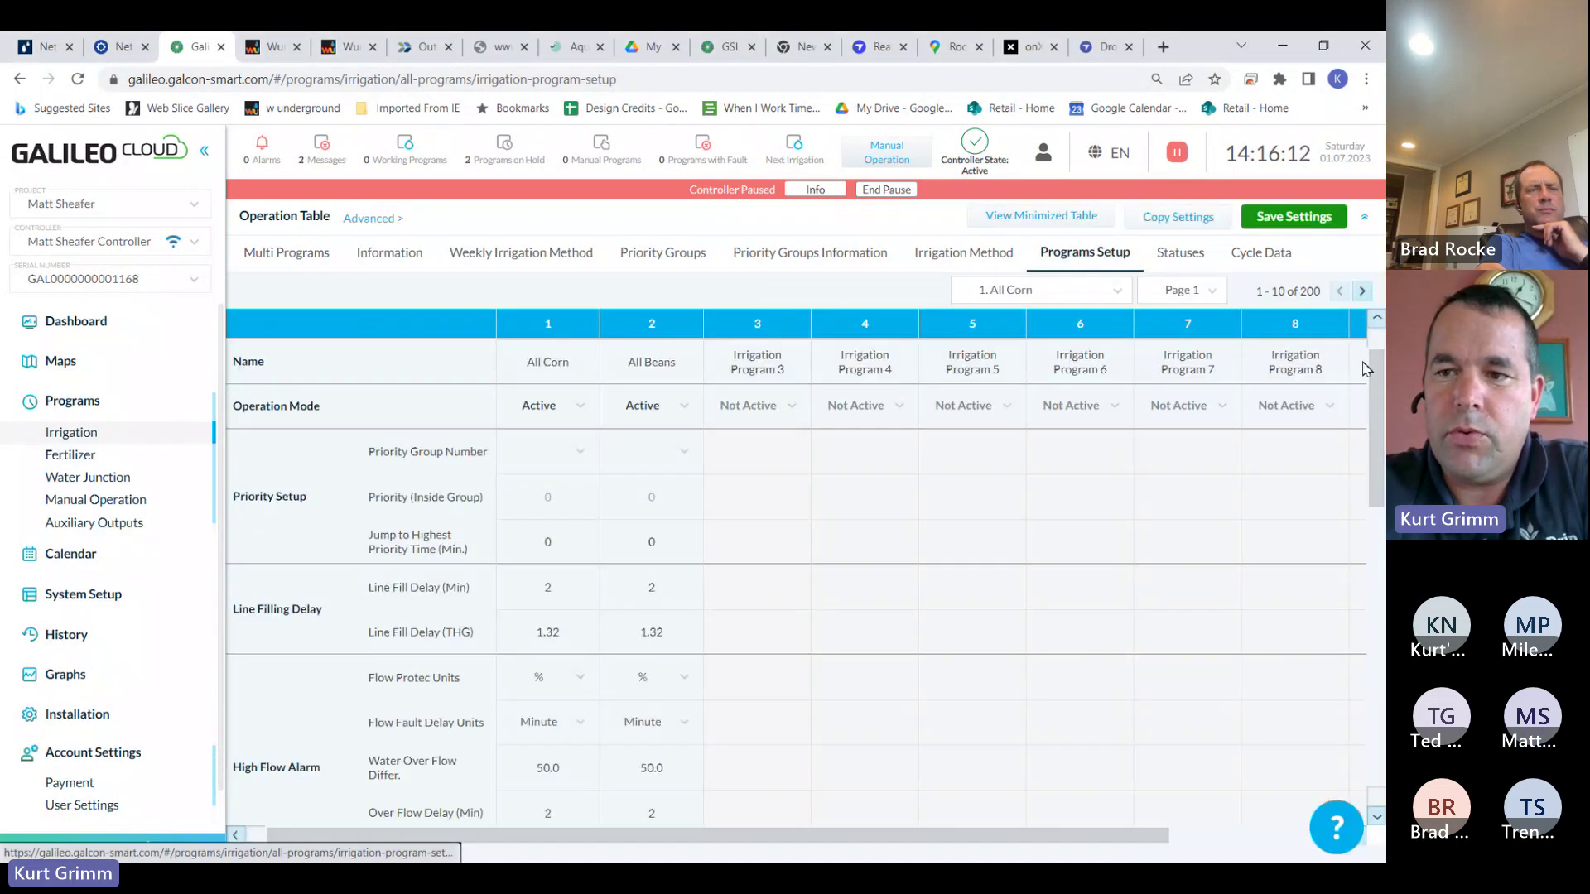
left_click_drag(1377, 380, 1369, 437)
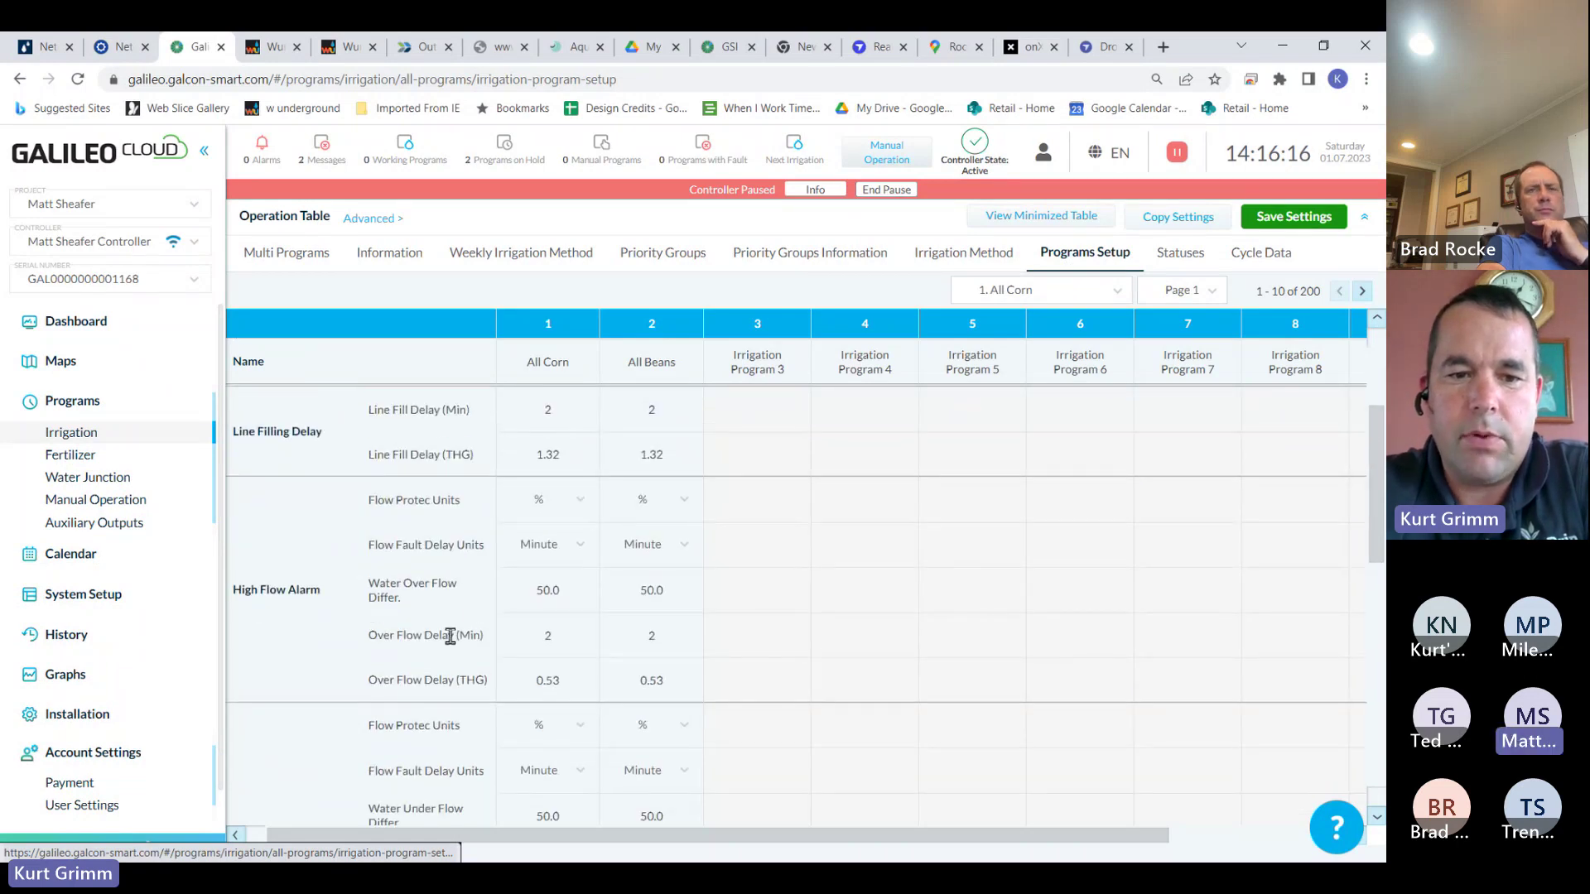
double_click(547, 639)
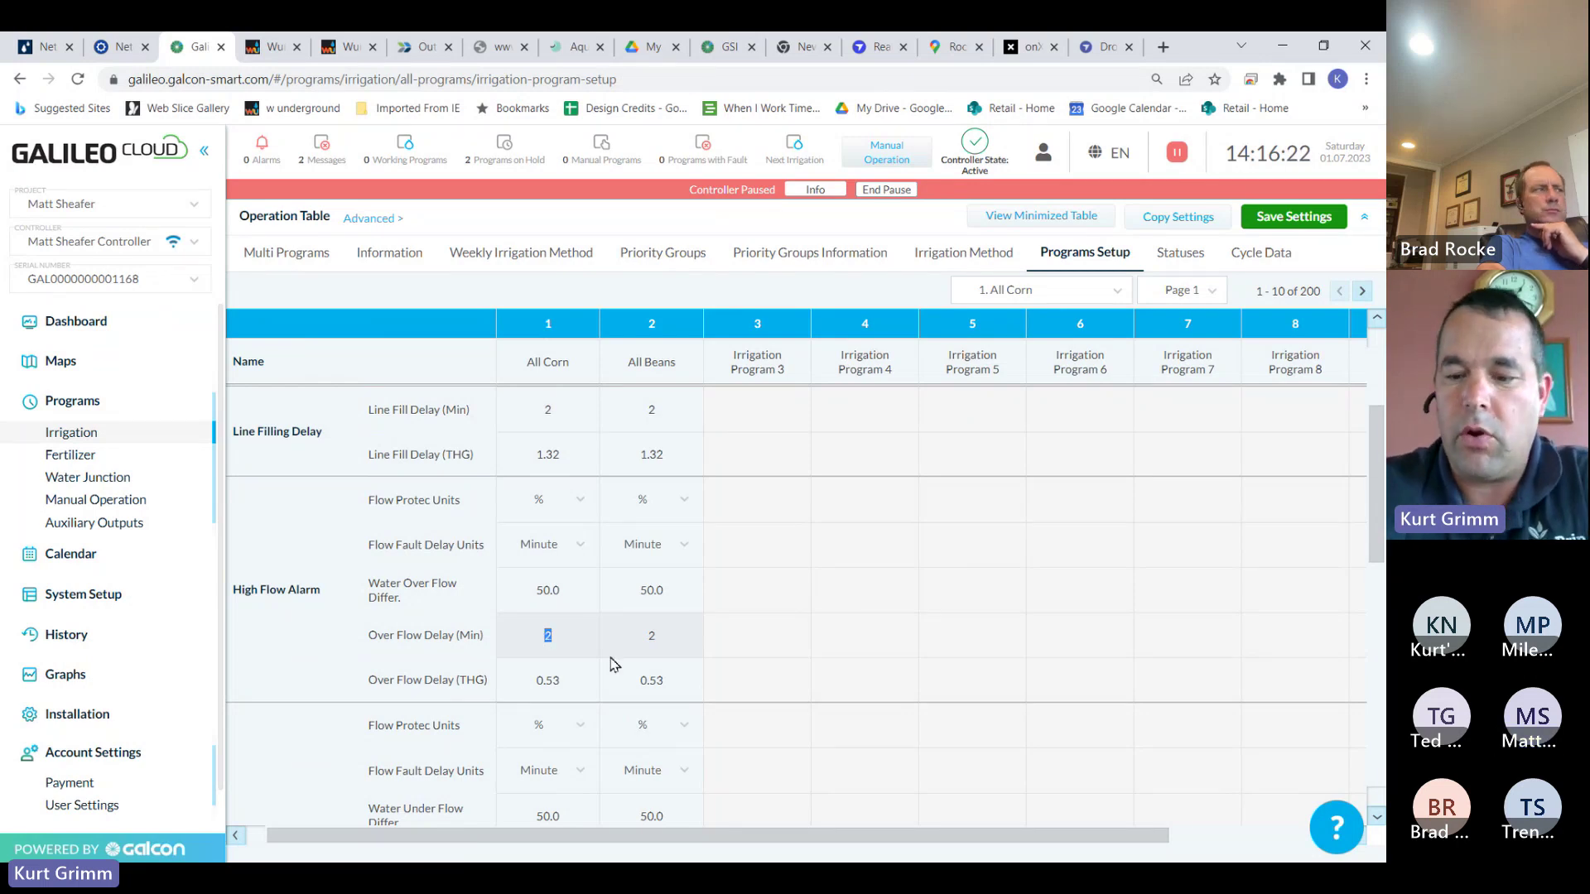
type("20")
key("Tab")
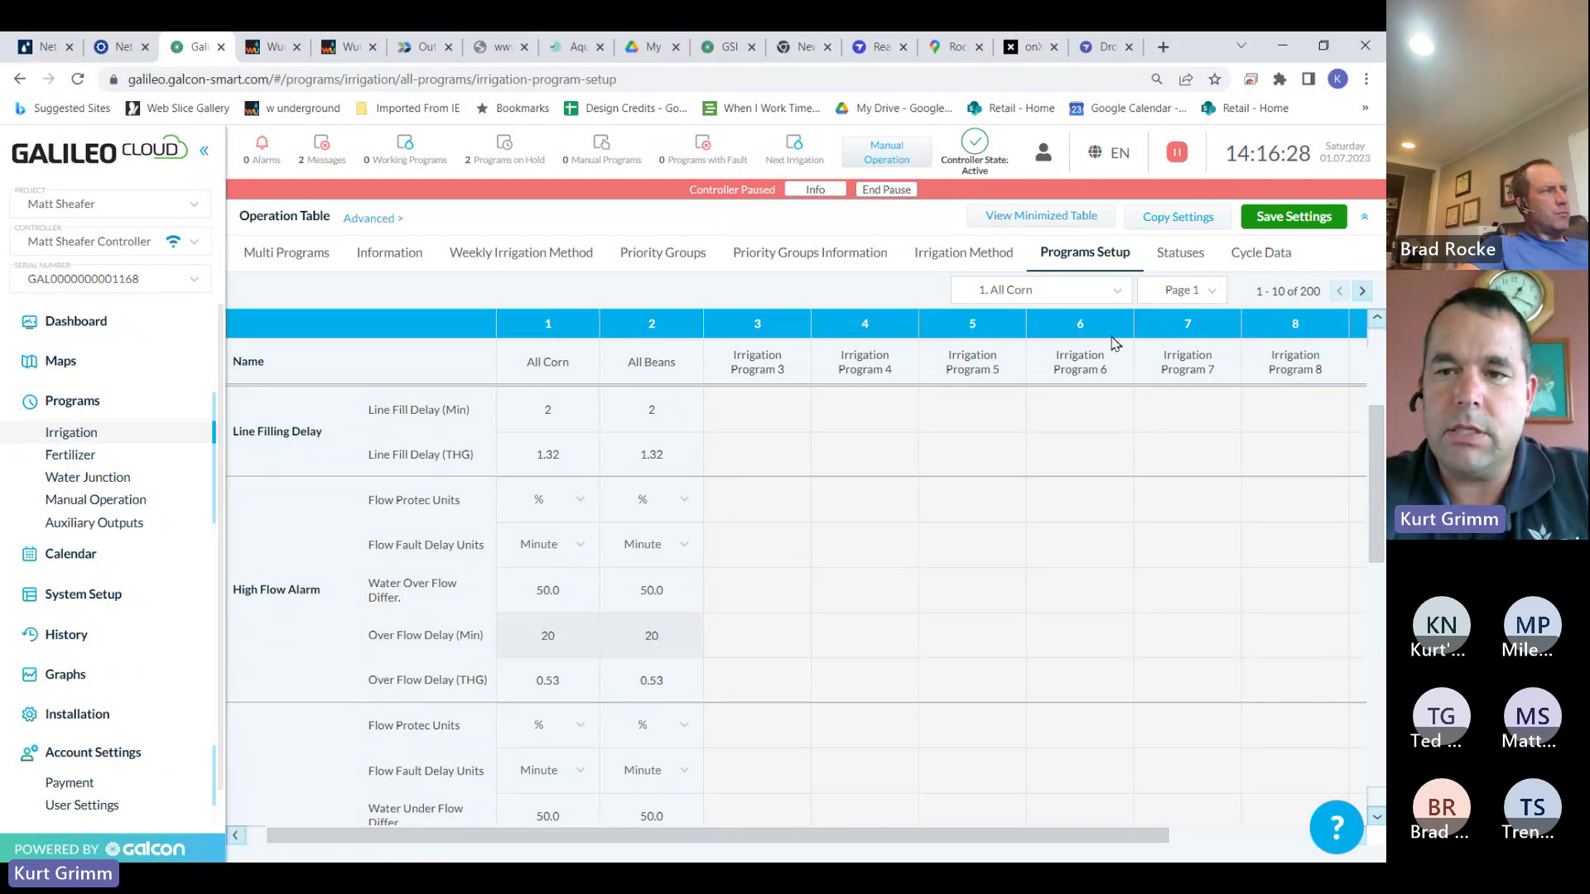
left_click(1293, 219)
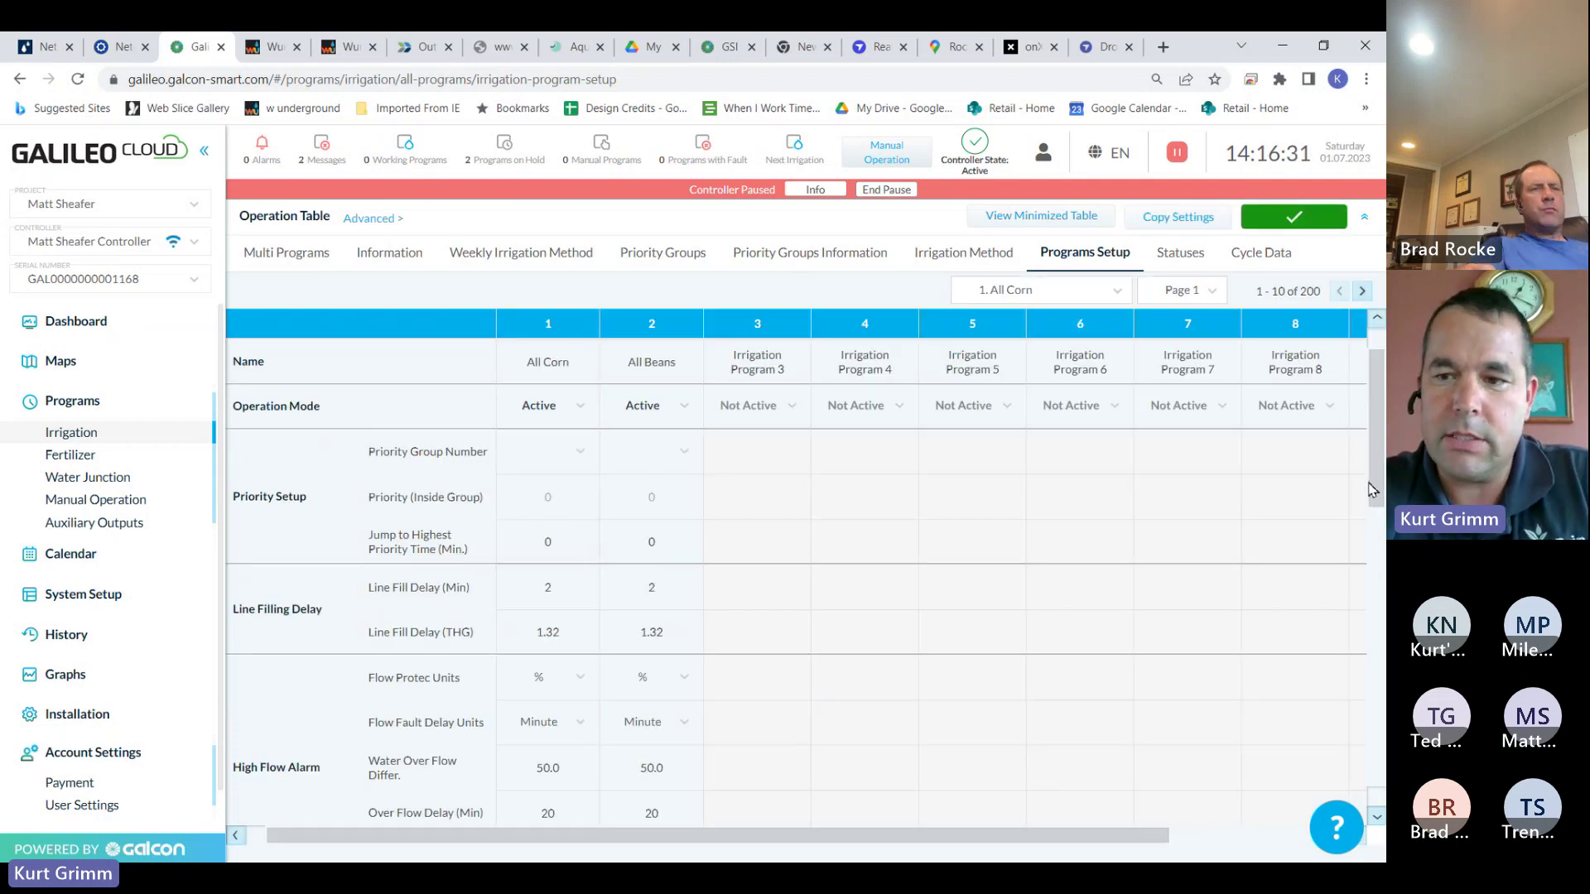
left_click_drag(1370, 492, 1380, 608)
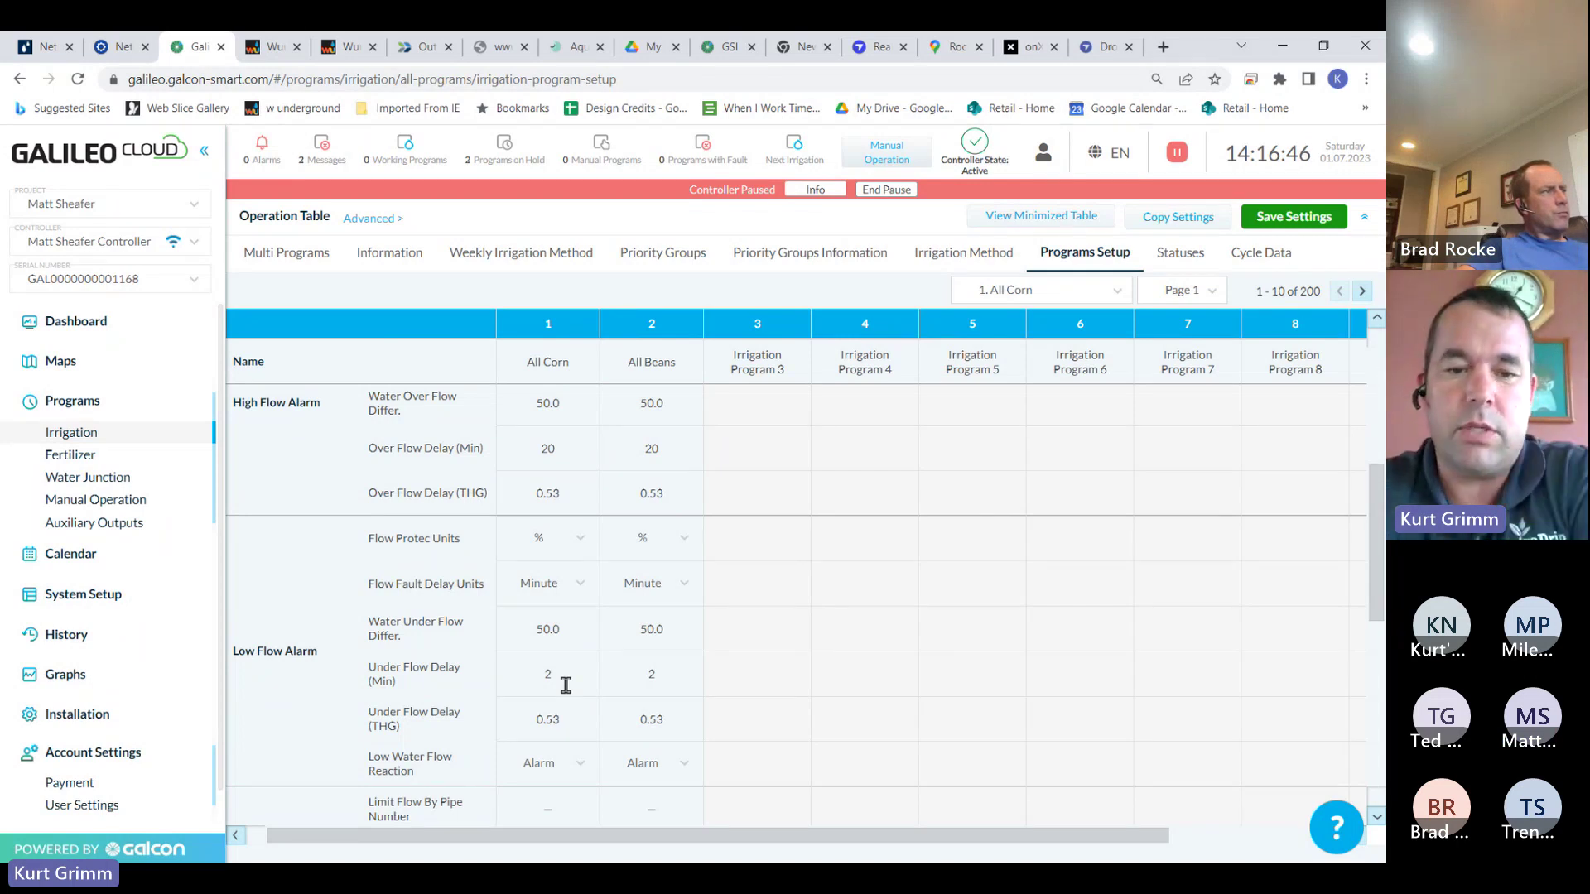
left_click_drag(1380, 475, 1382, 640)
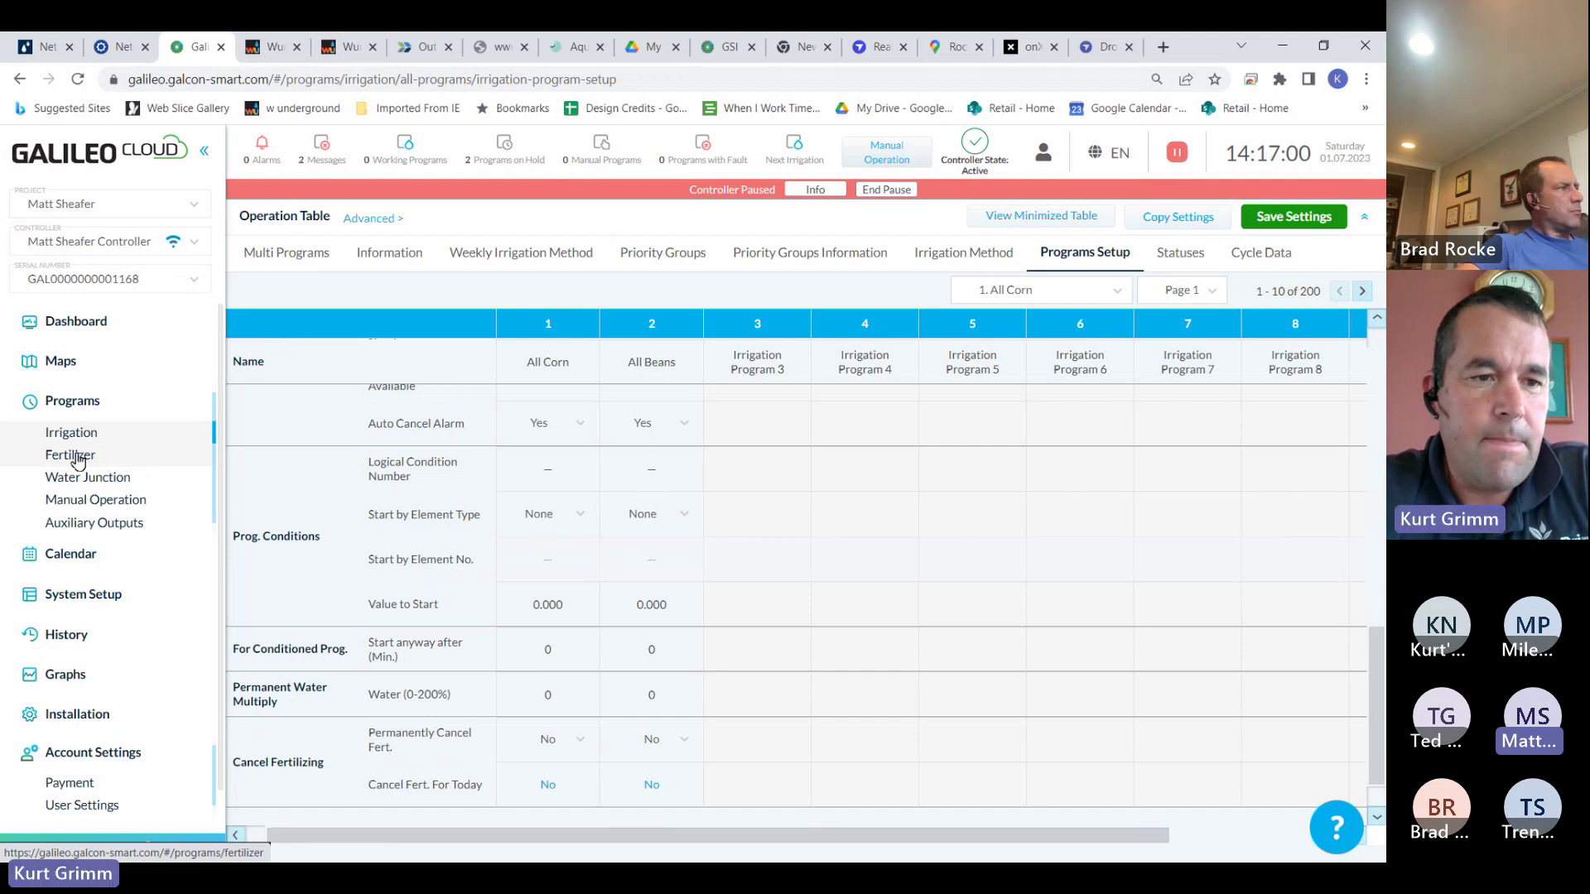
Visit the Fertilizer page, return to Irrigation and open All Corn's program details
left_click(77, 460)
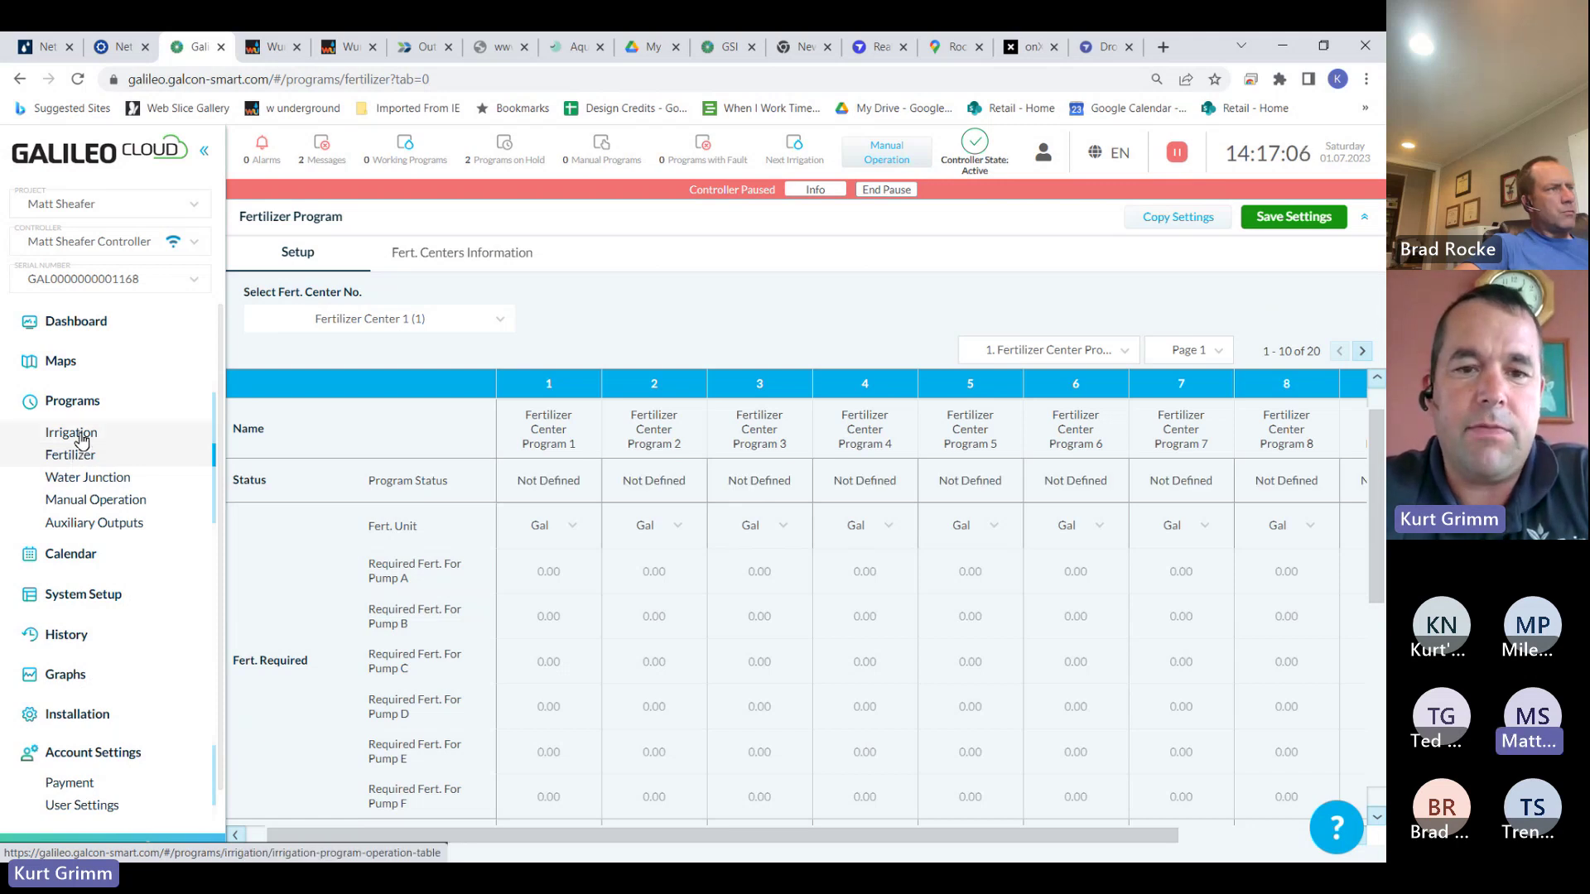
left_click(78, 433)
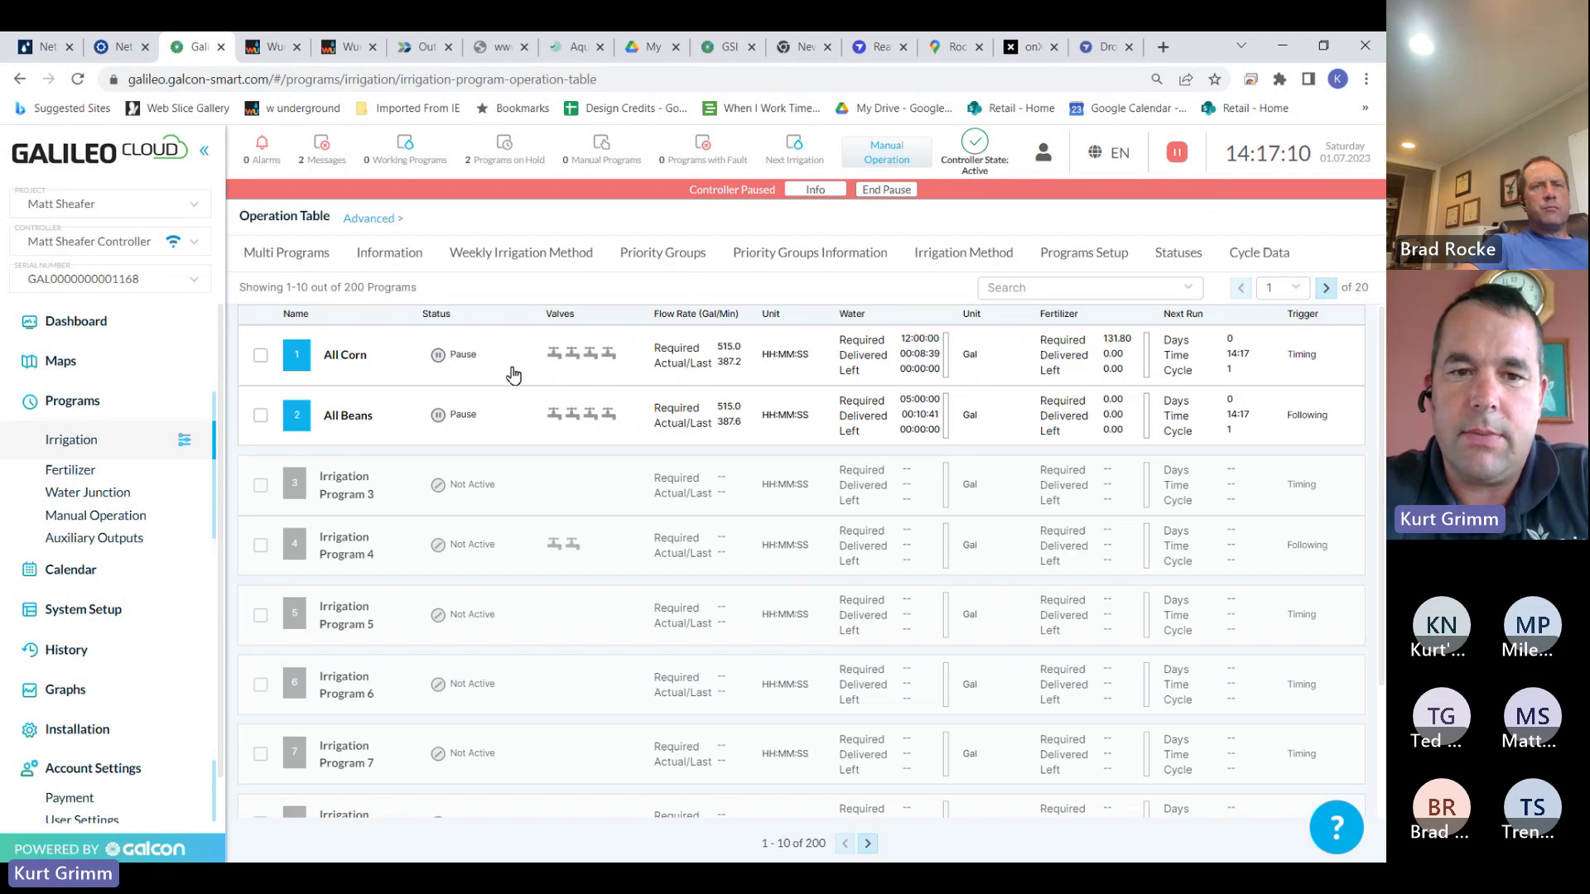
left_click(508, 371)
left_click_drag(1377, 513, 1381, 681)
scroll(1381, 682, "down", 1)
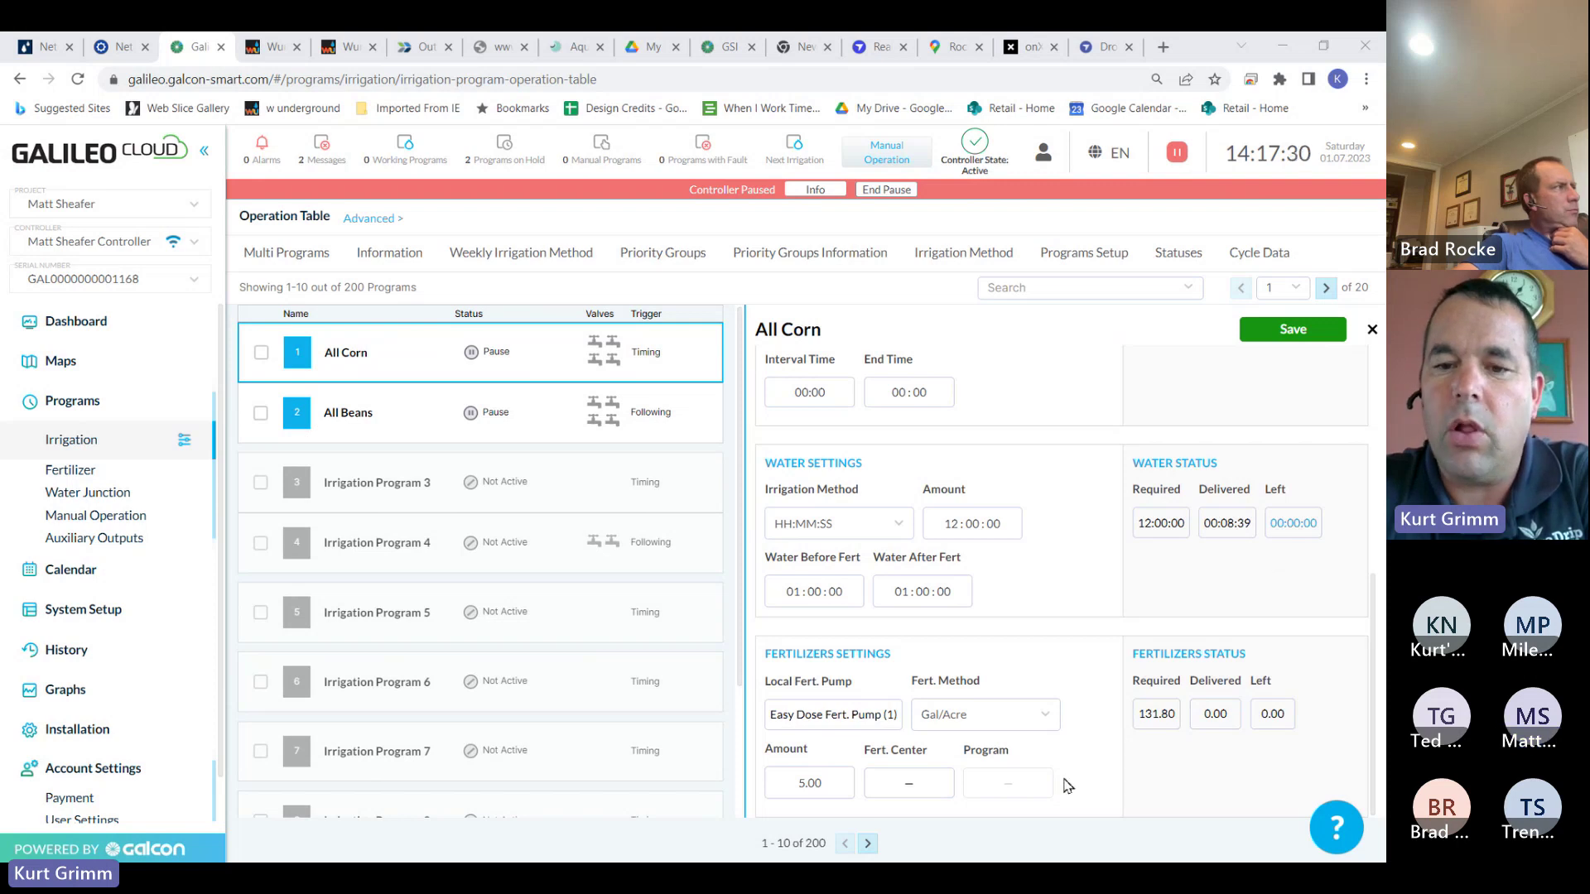
Leave All Corn without saving changes and return to the irrigation Operation Table
left_click(90, 480)
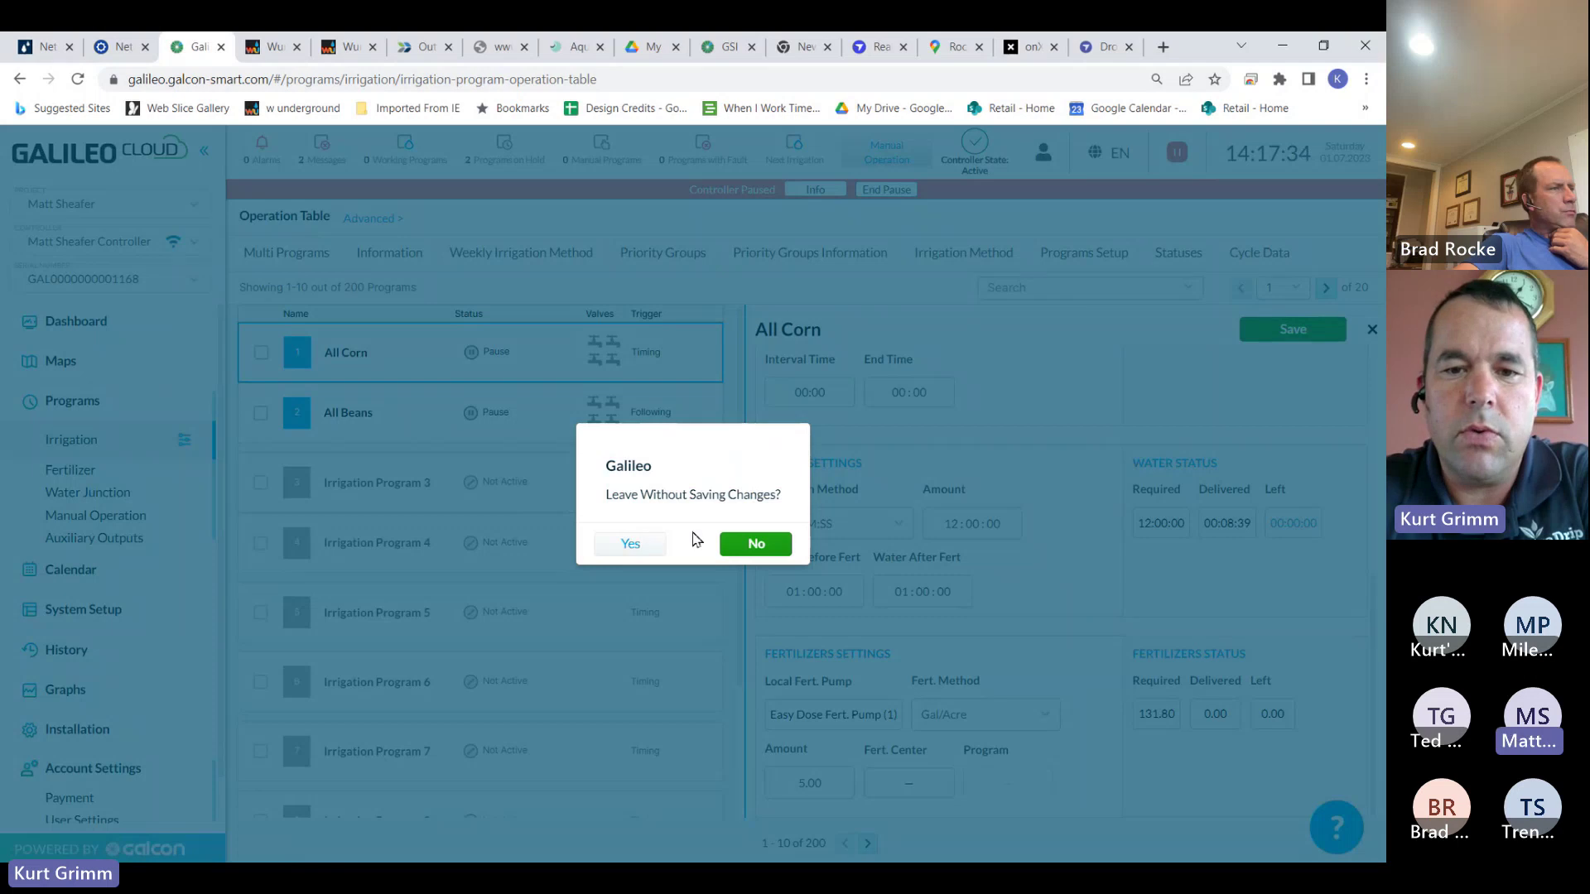
left_click(653, 543)
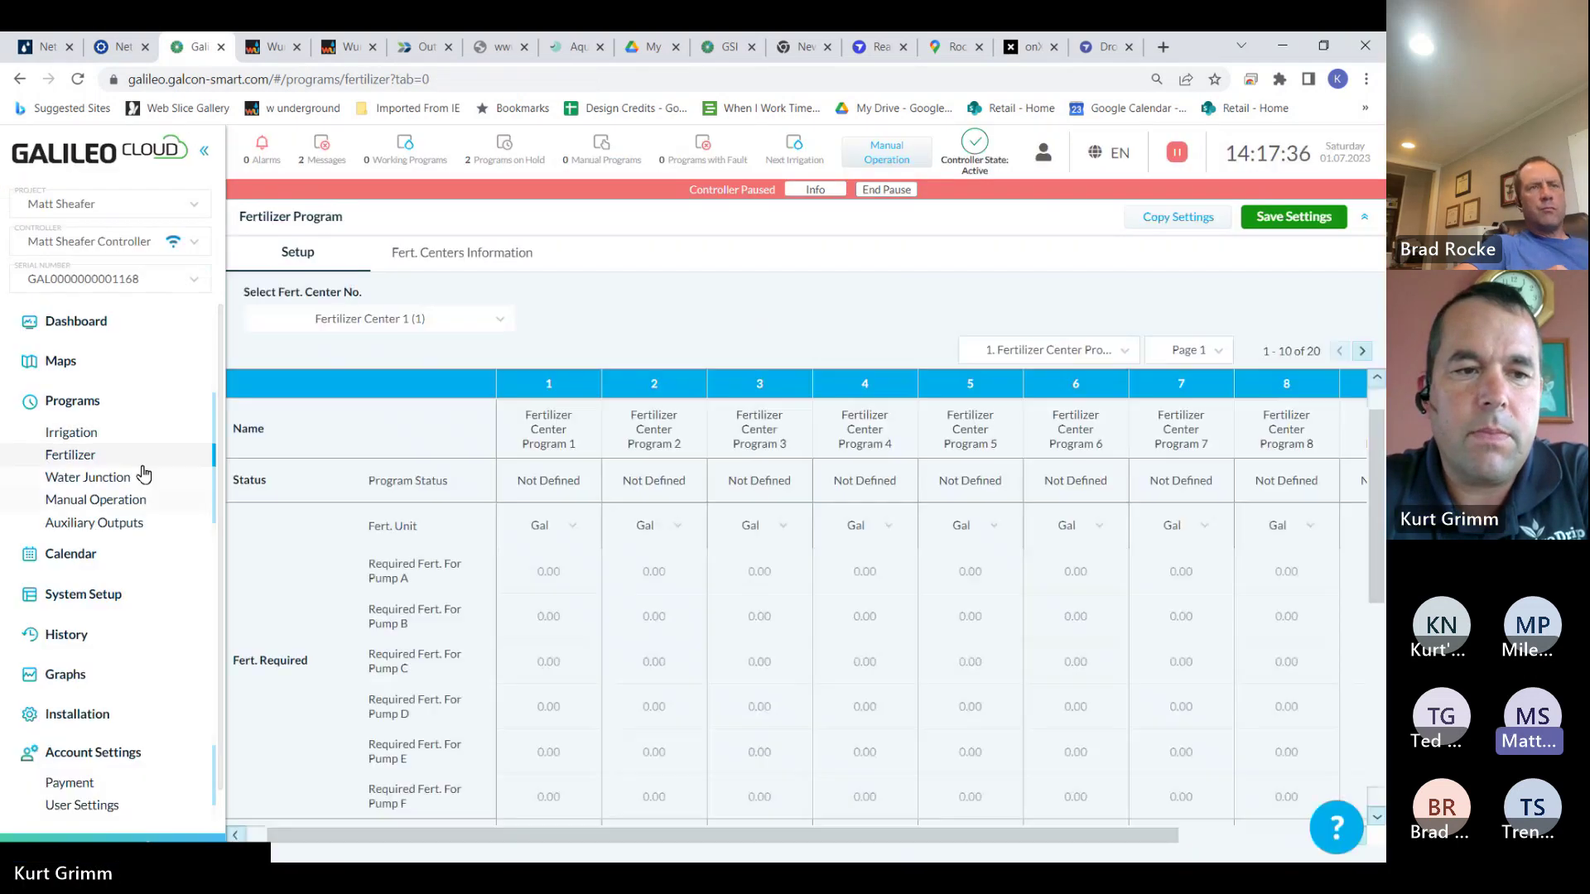
left_click(116, 433)
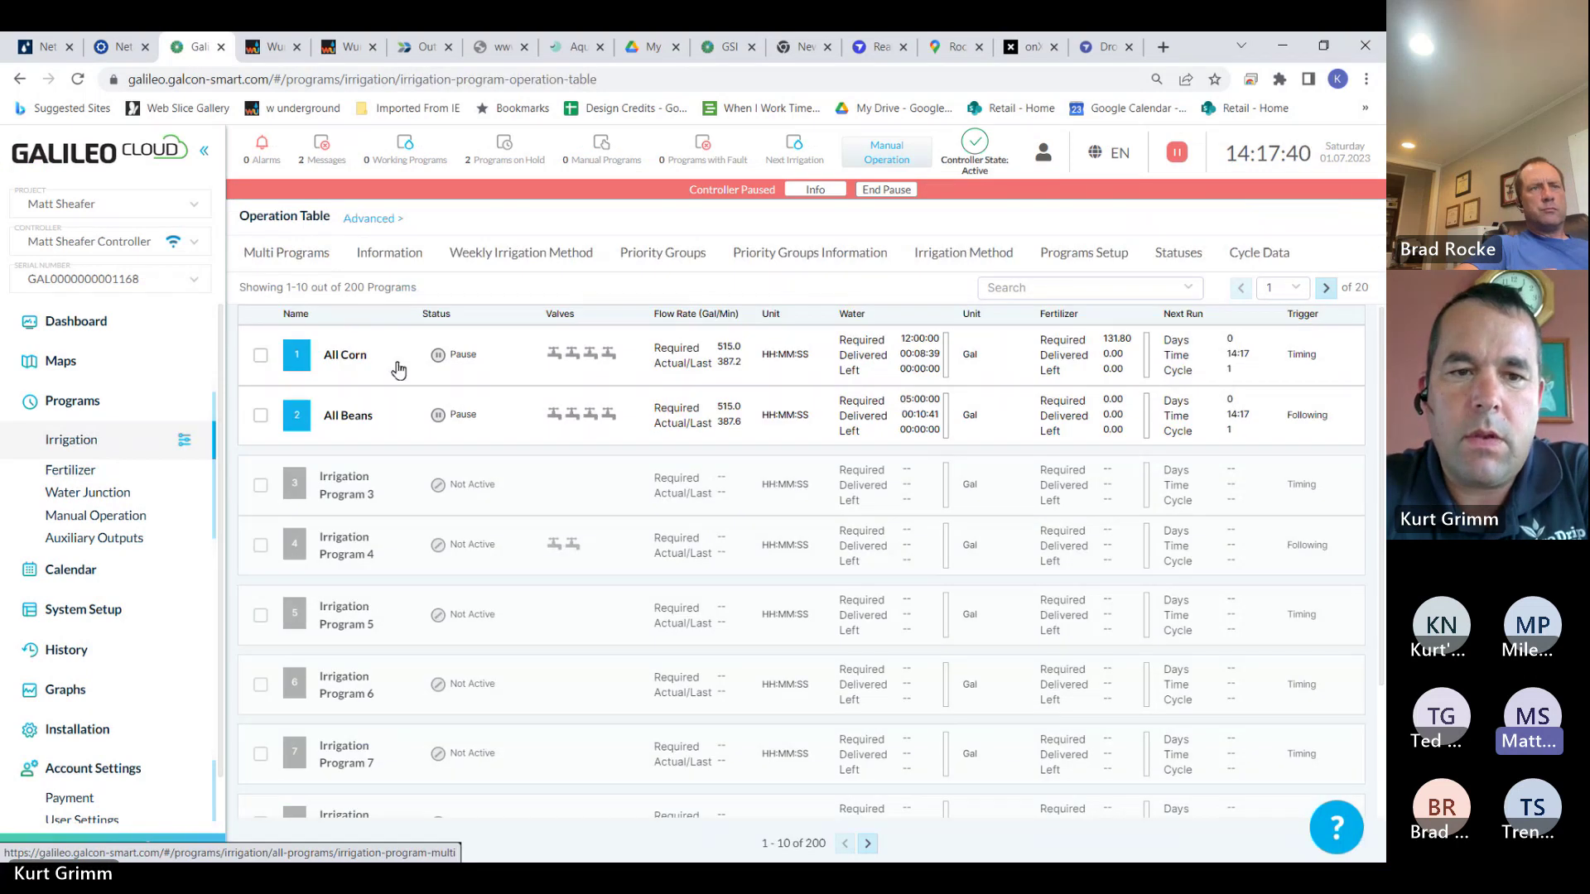
Save All Corn's program settings twice, keeping the 12:00:00 water amount
left_click(423, 372)
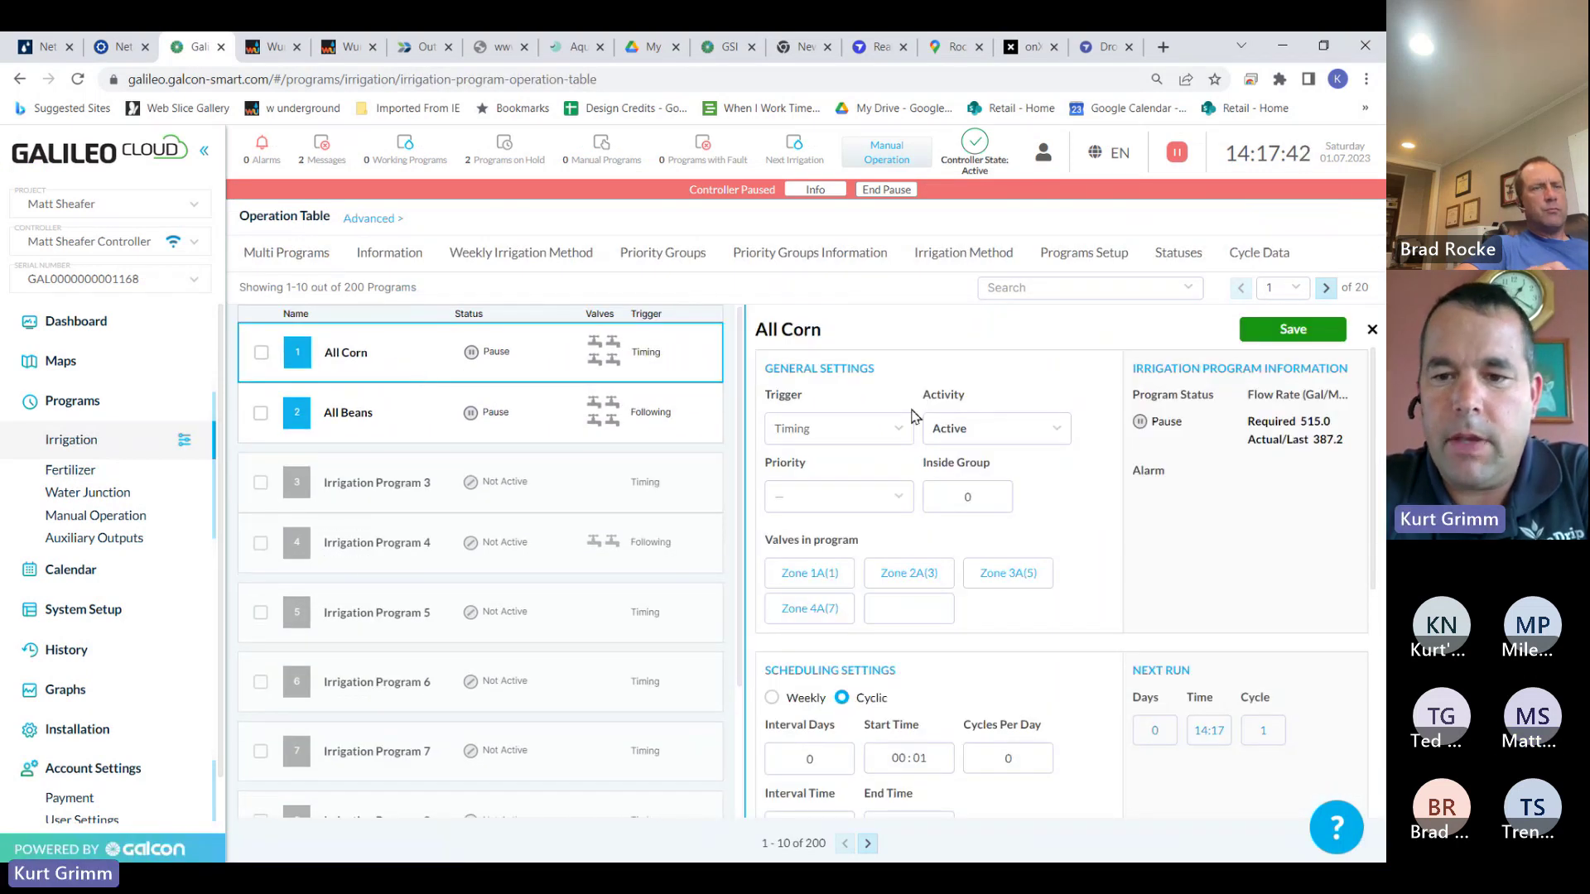
scroll(1366, 538, "down", 5)
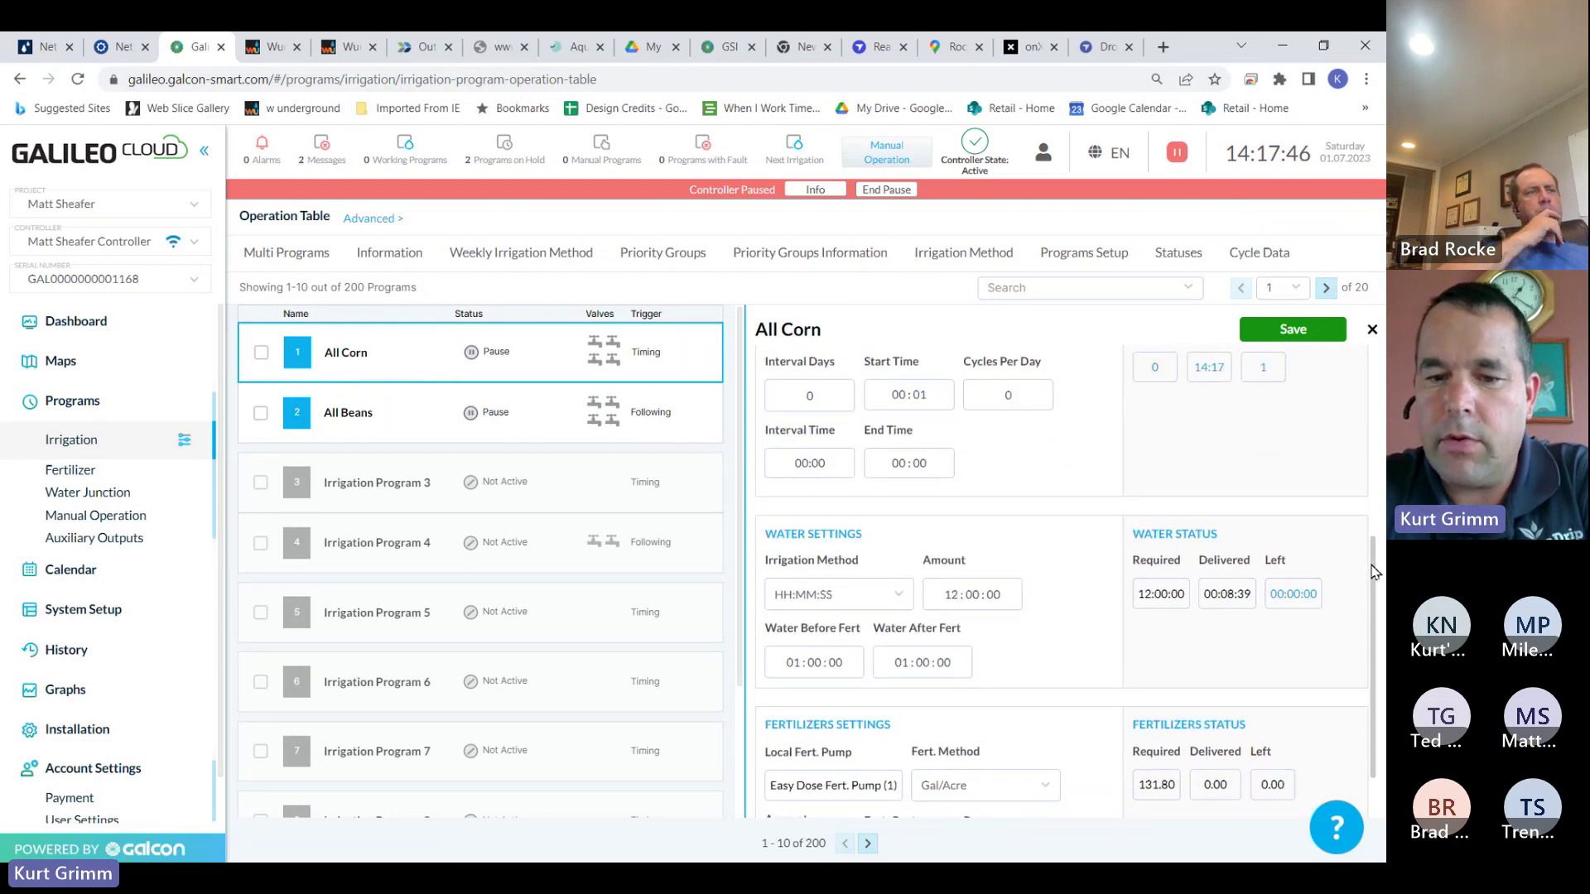
scroll(1366, 613, "down", 1)
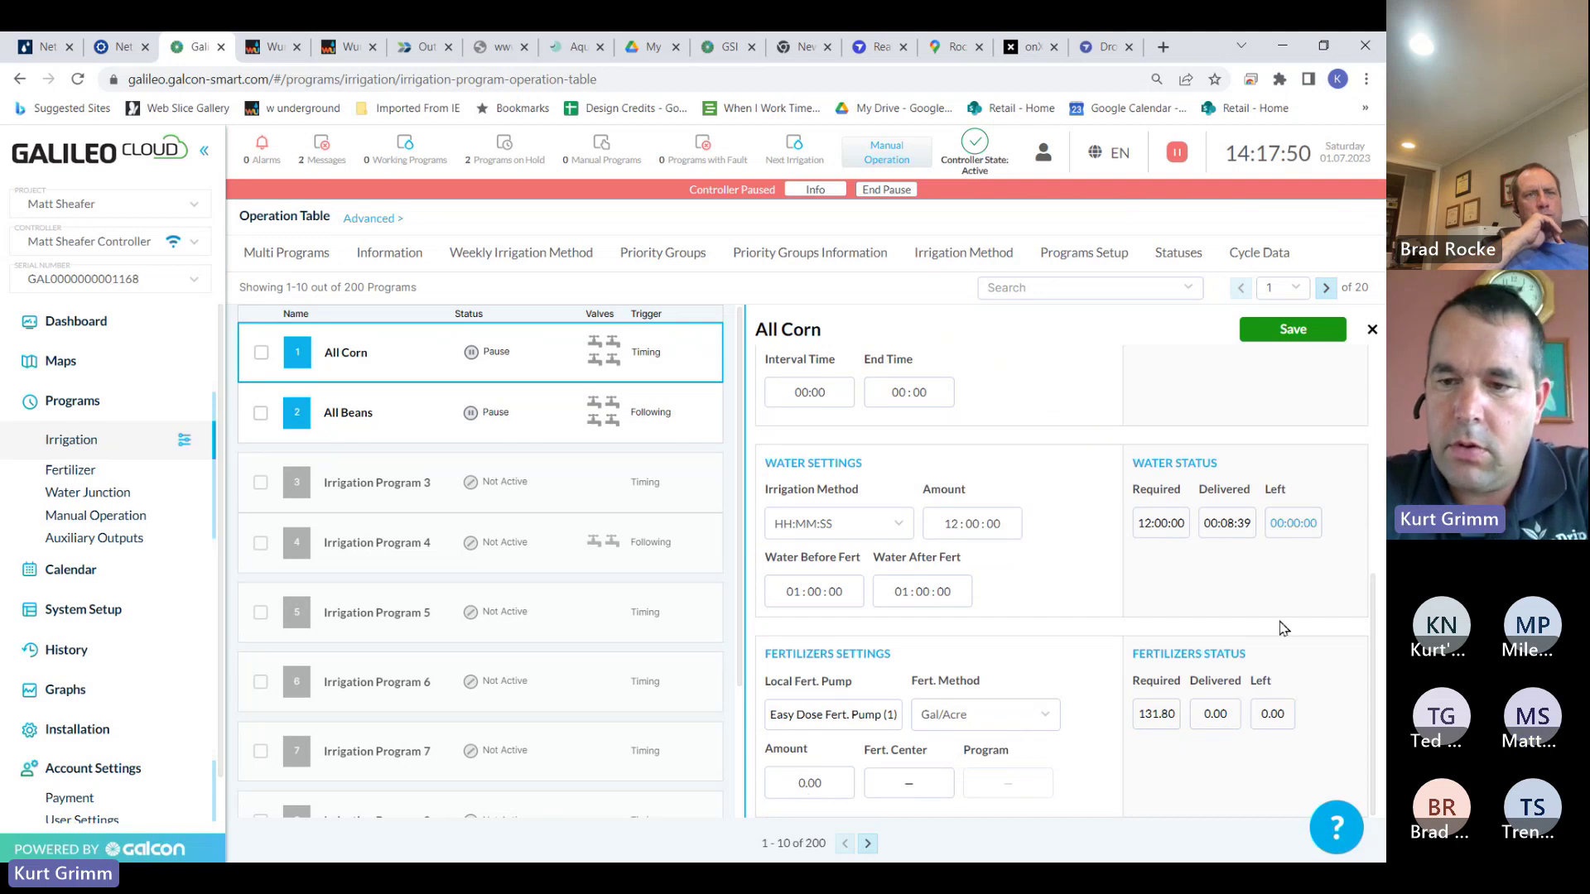
left_click(1297, 333)
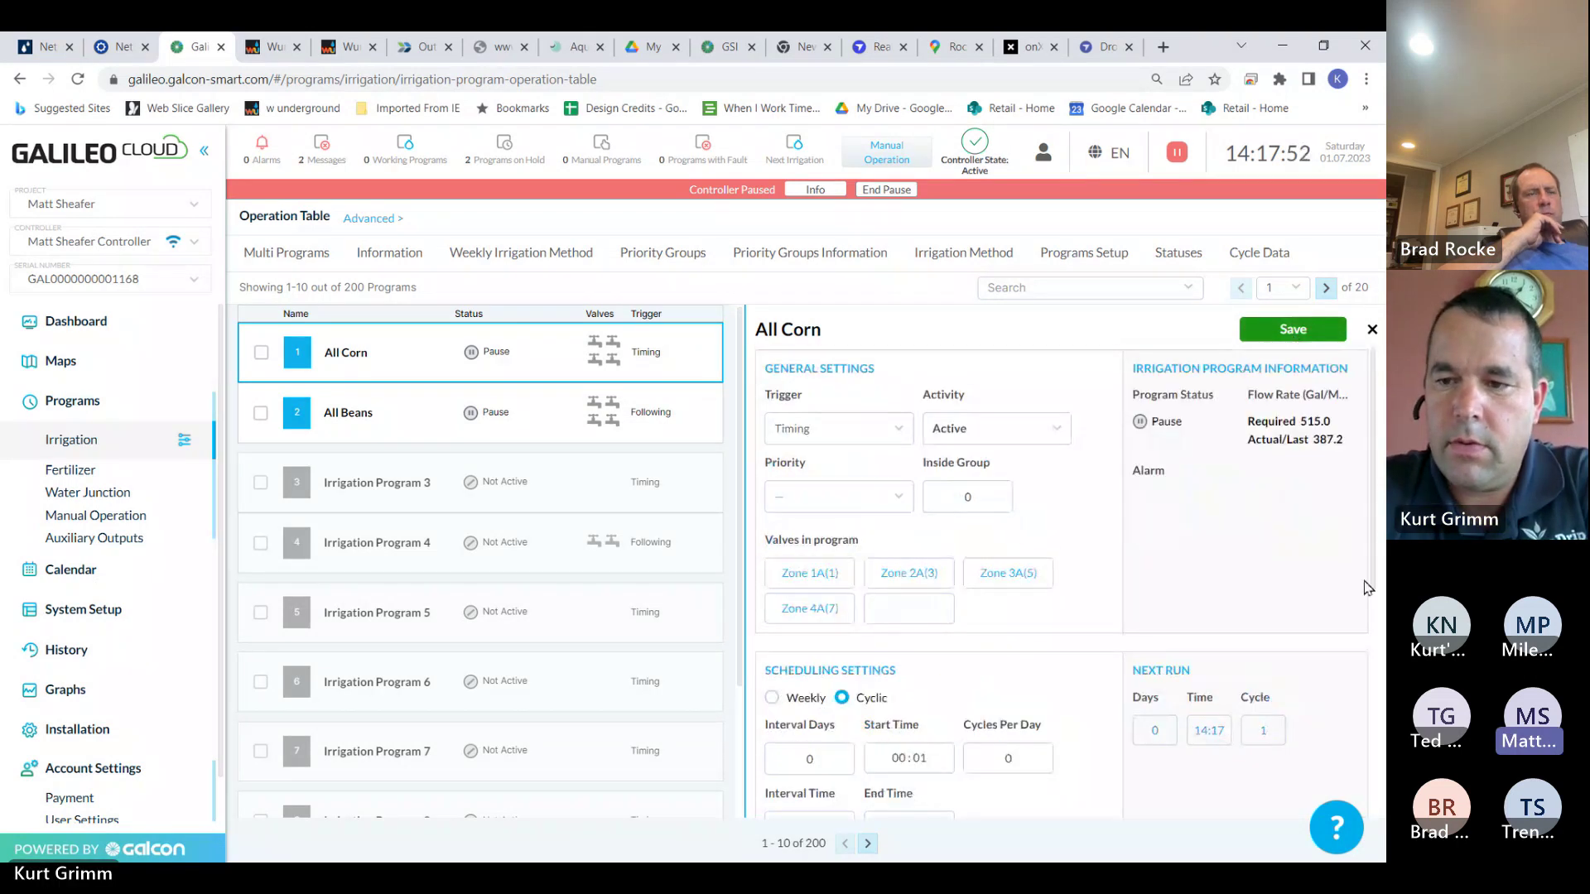
left_click_drag(1379, 549, 1366, 753)
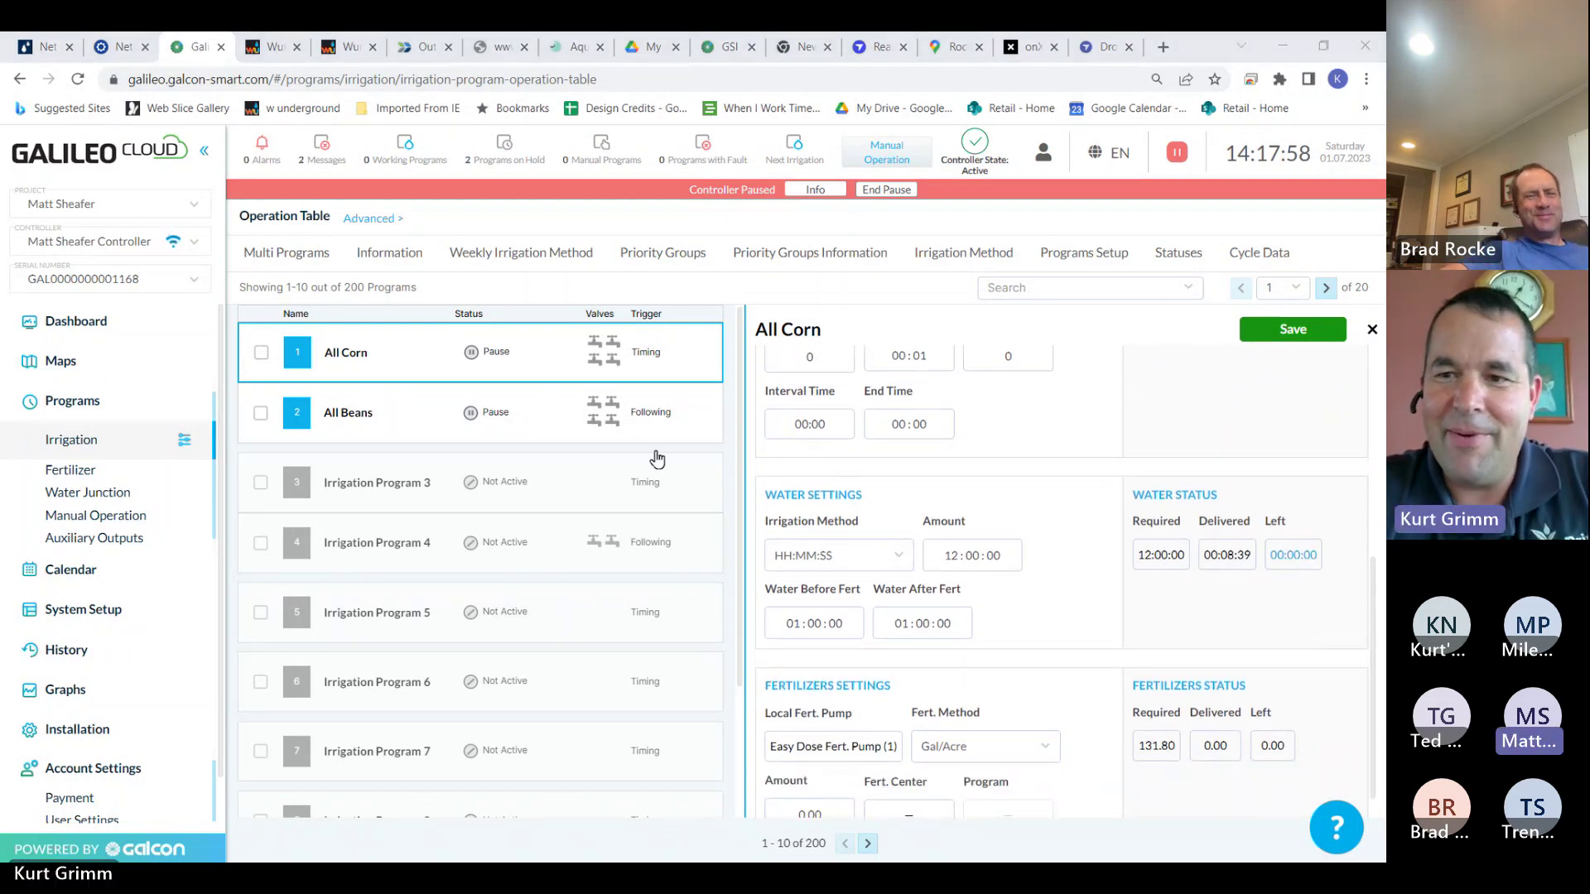
left_click(1277, 336)
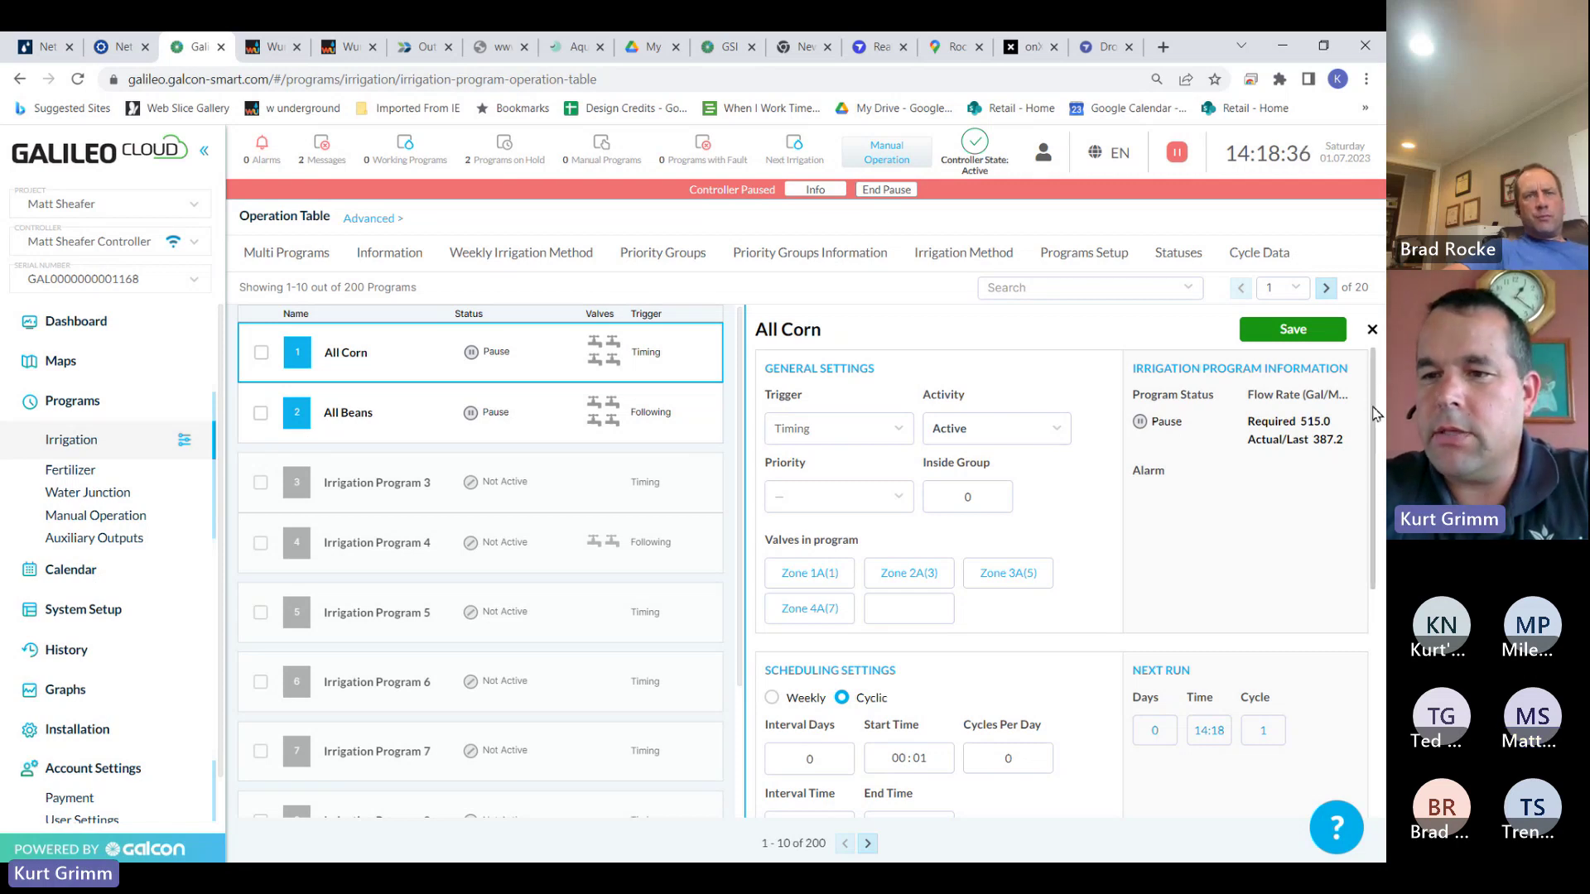
left_click_drag(1368, 406, 1372, 582)
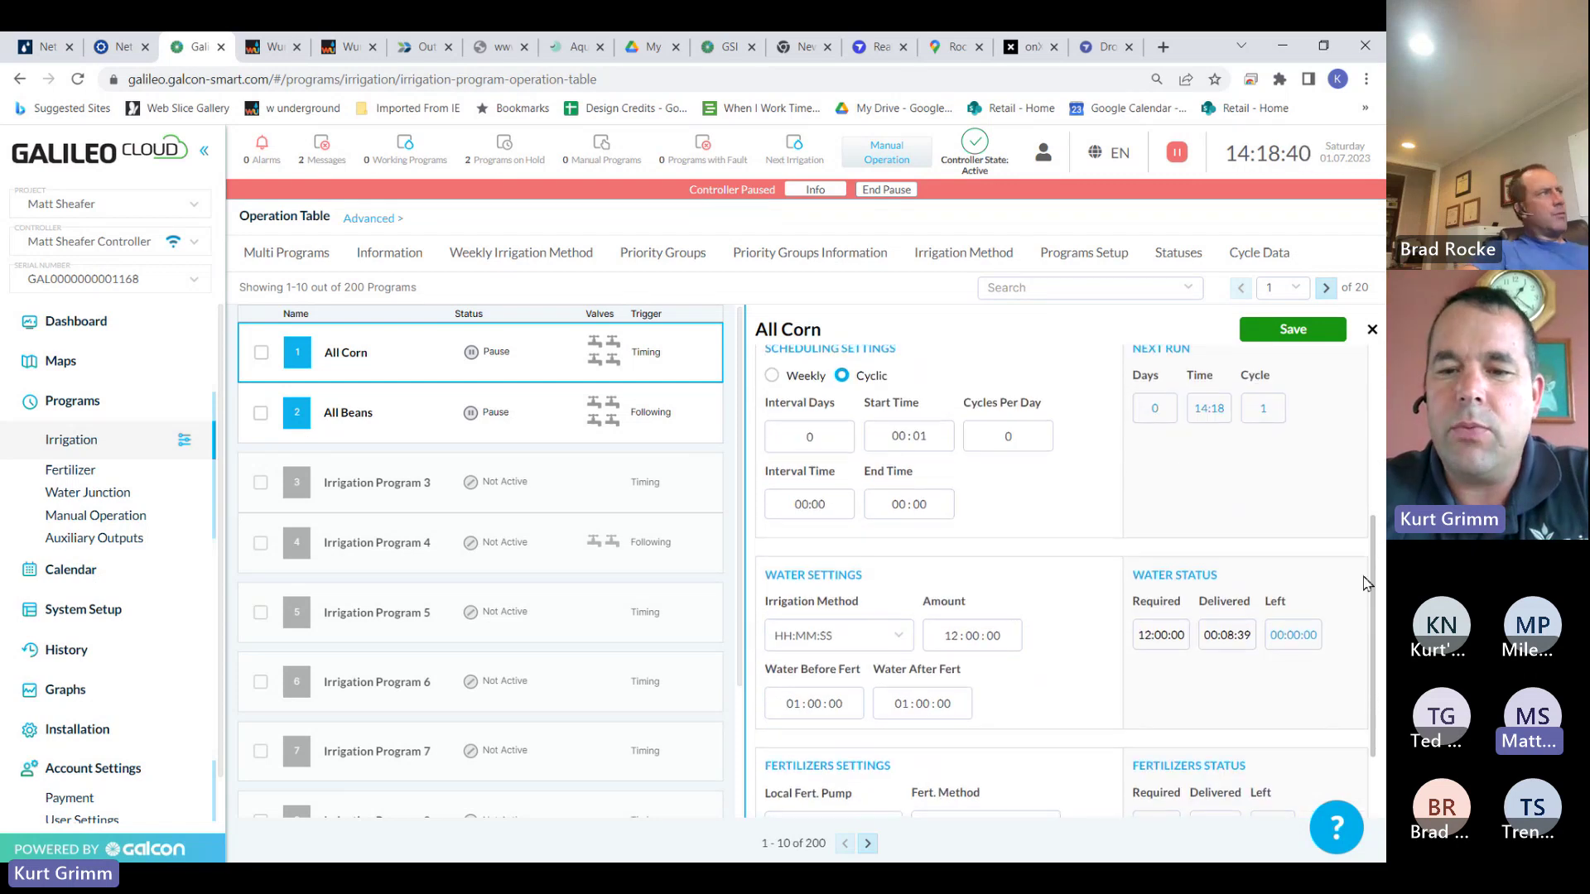
Lower All Corn's water Amount to 06:00:00 and save the program
left_click(963, 649)
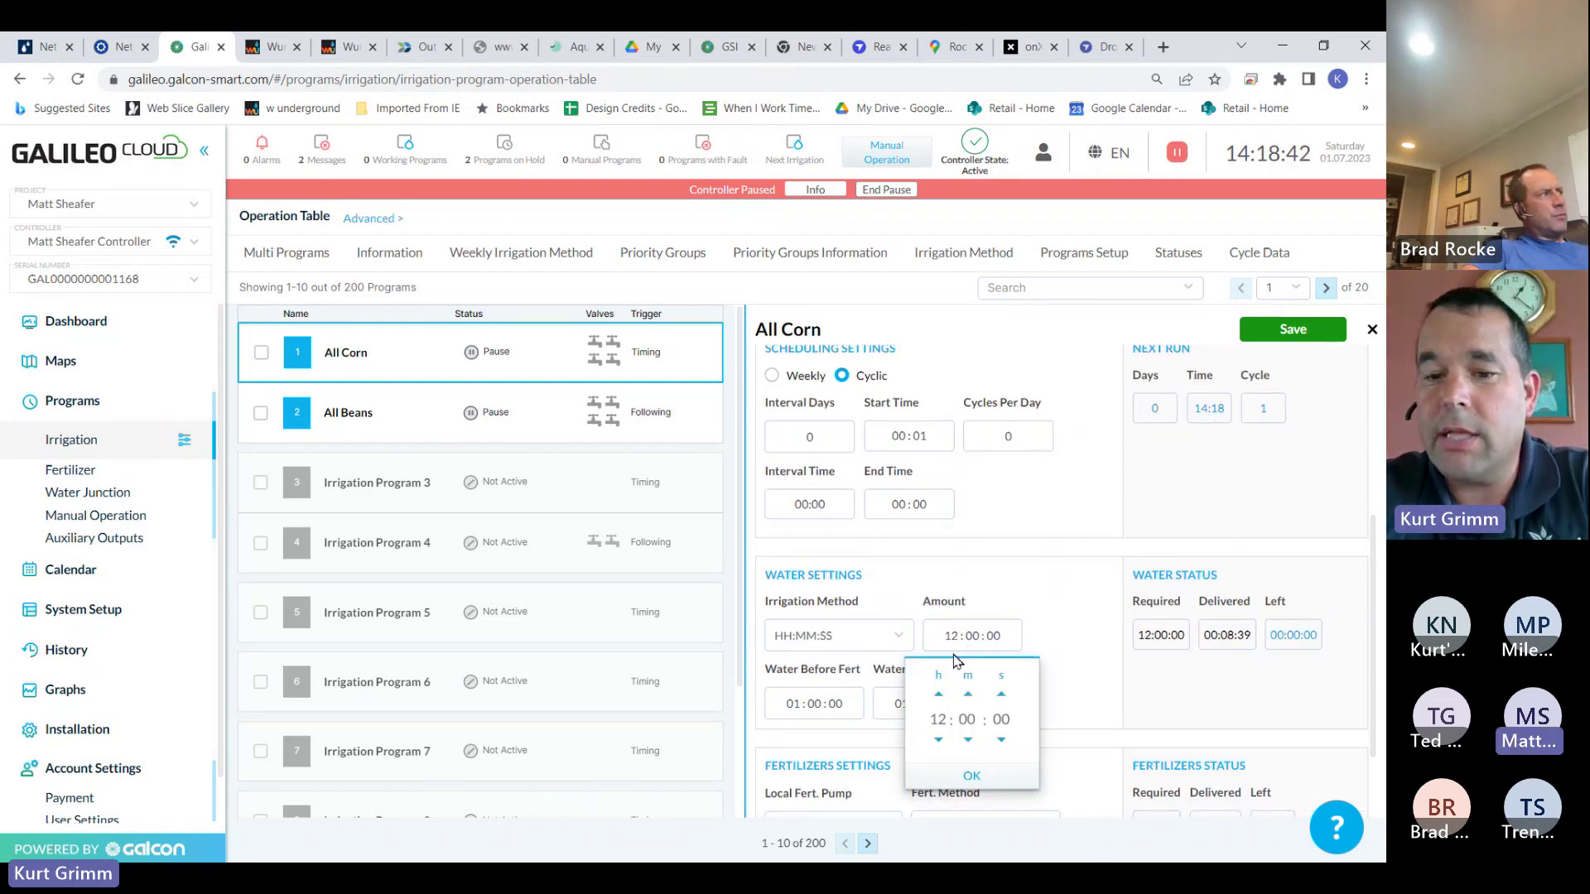
left_click(939, 740)
left_click(939, 740)
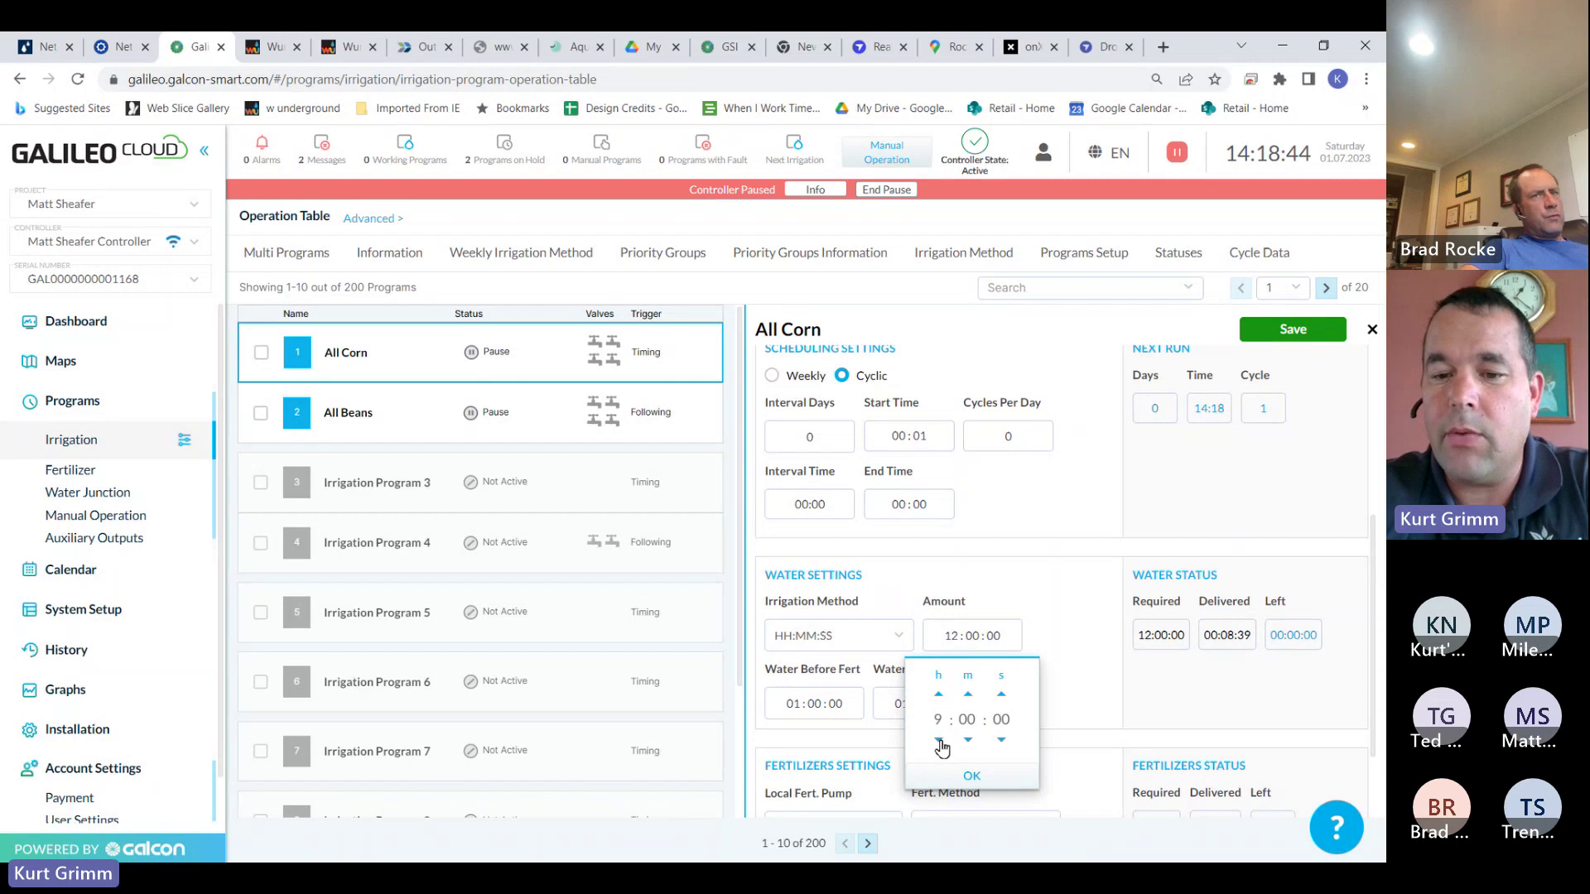
left_click(939, 740)
left_click(971, 776)
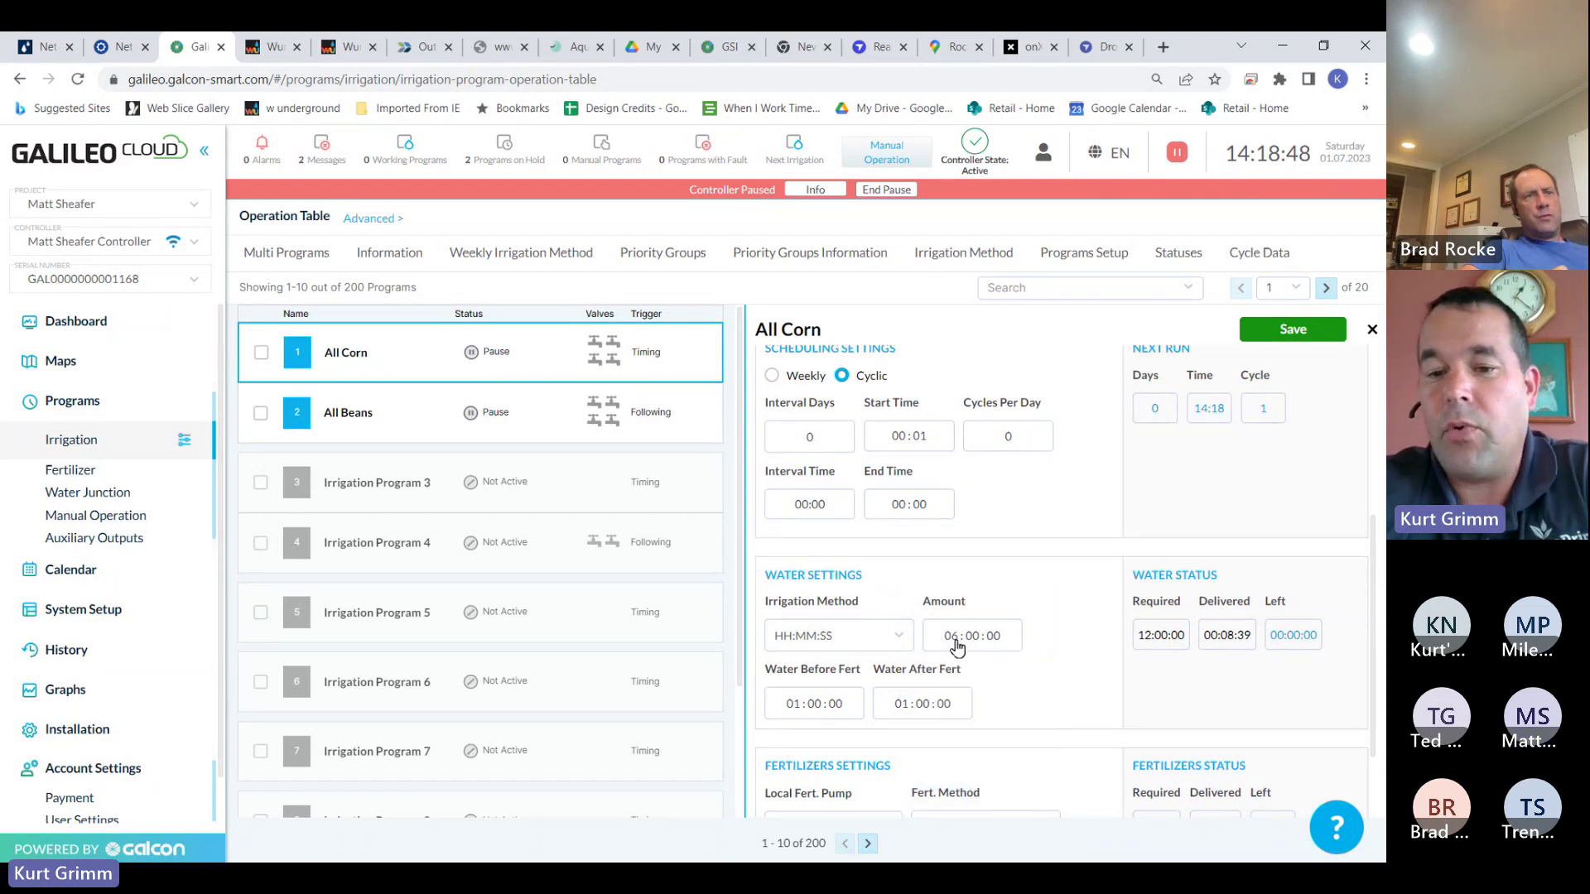
left_click(1305, 331)
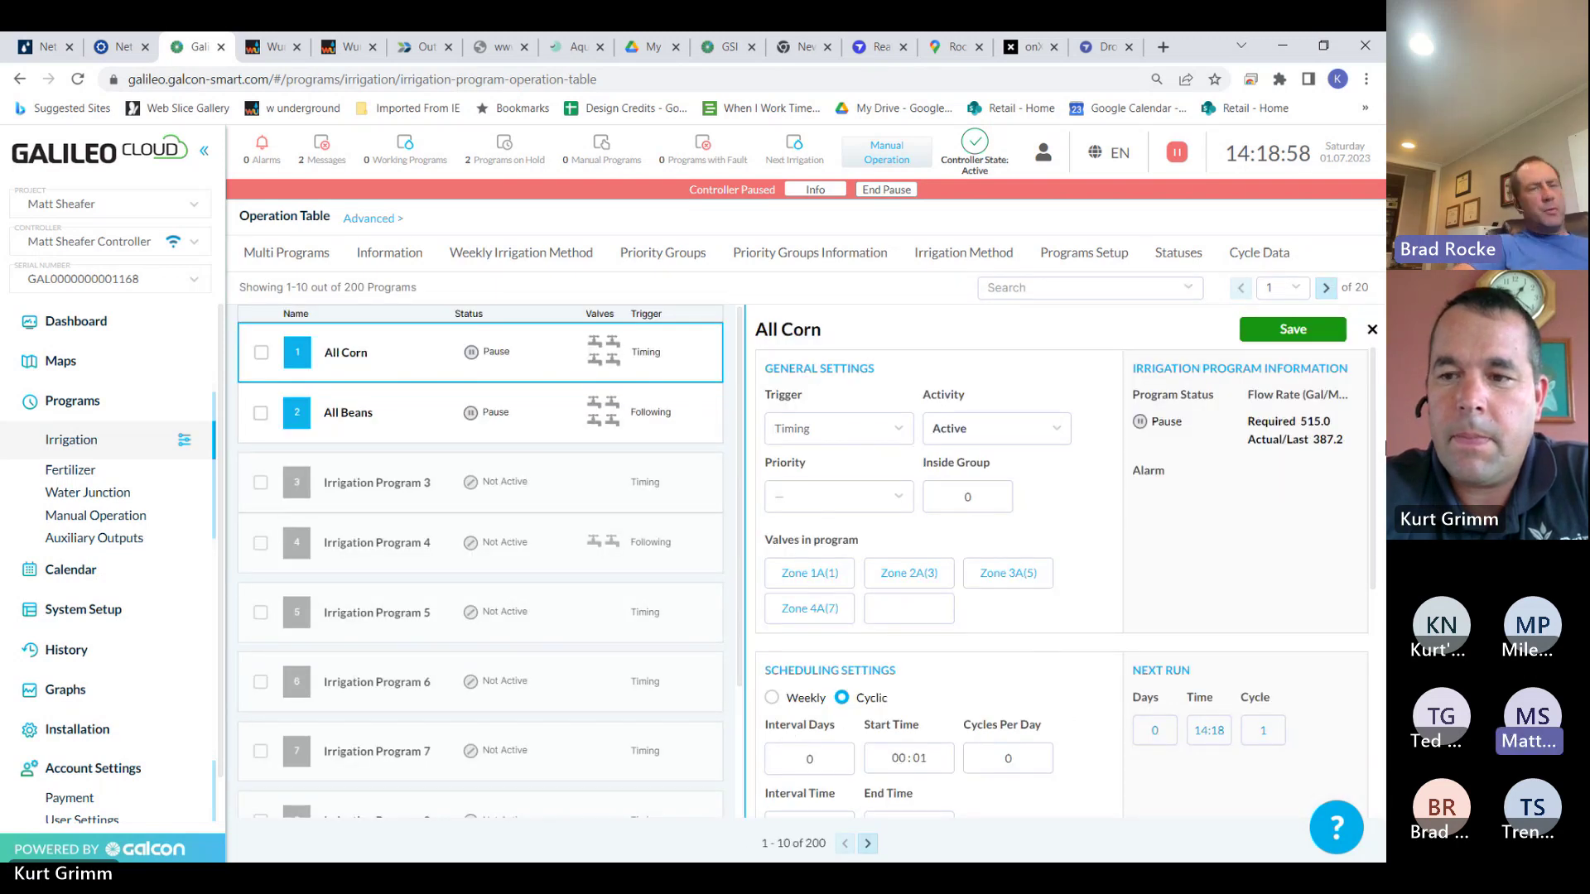
Reduce All Corn's water Amount to 04:00:00
scroll(1370, 463, "down", 4)
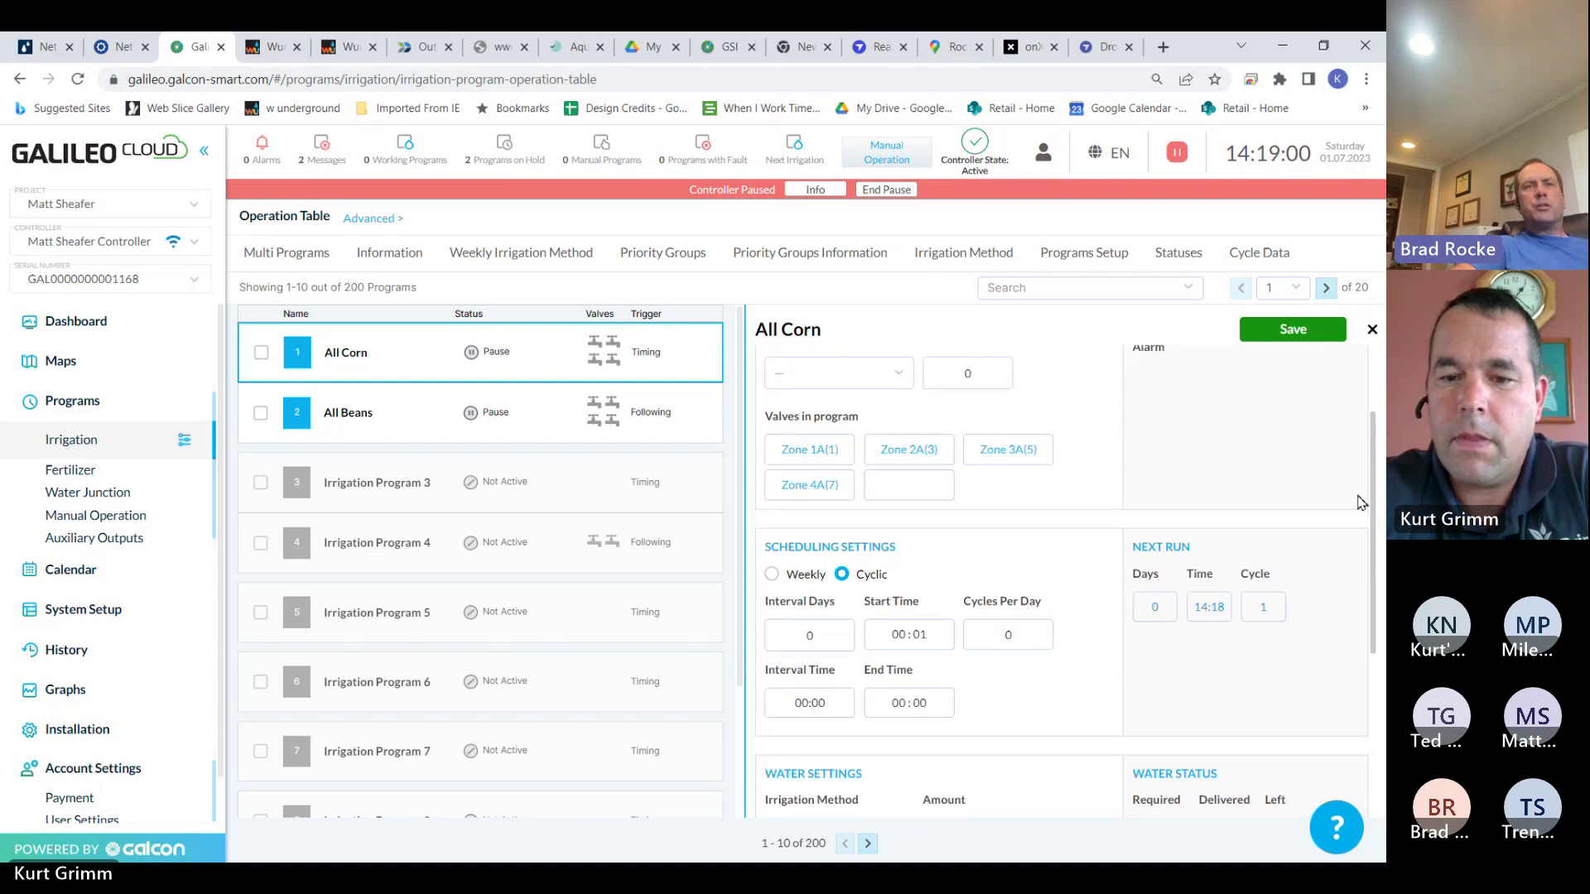
left_click(954, 654)
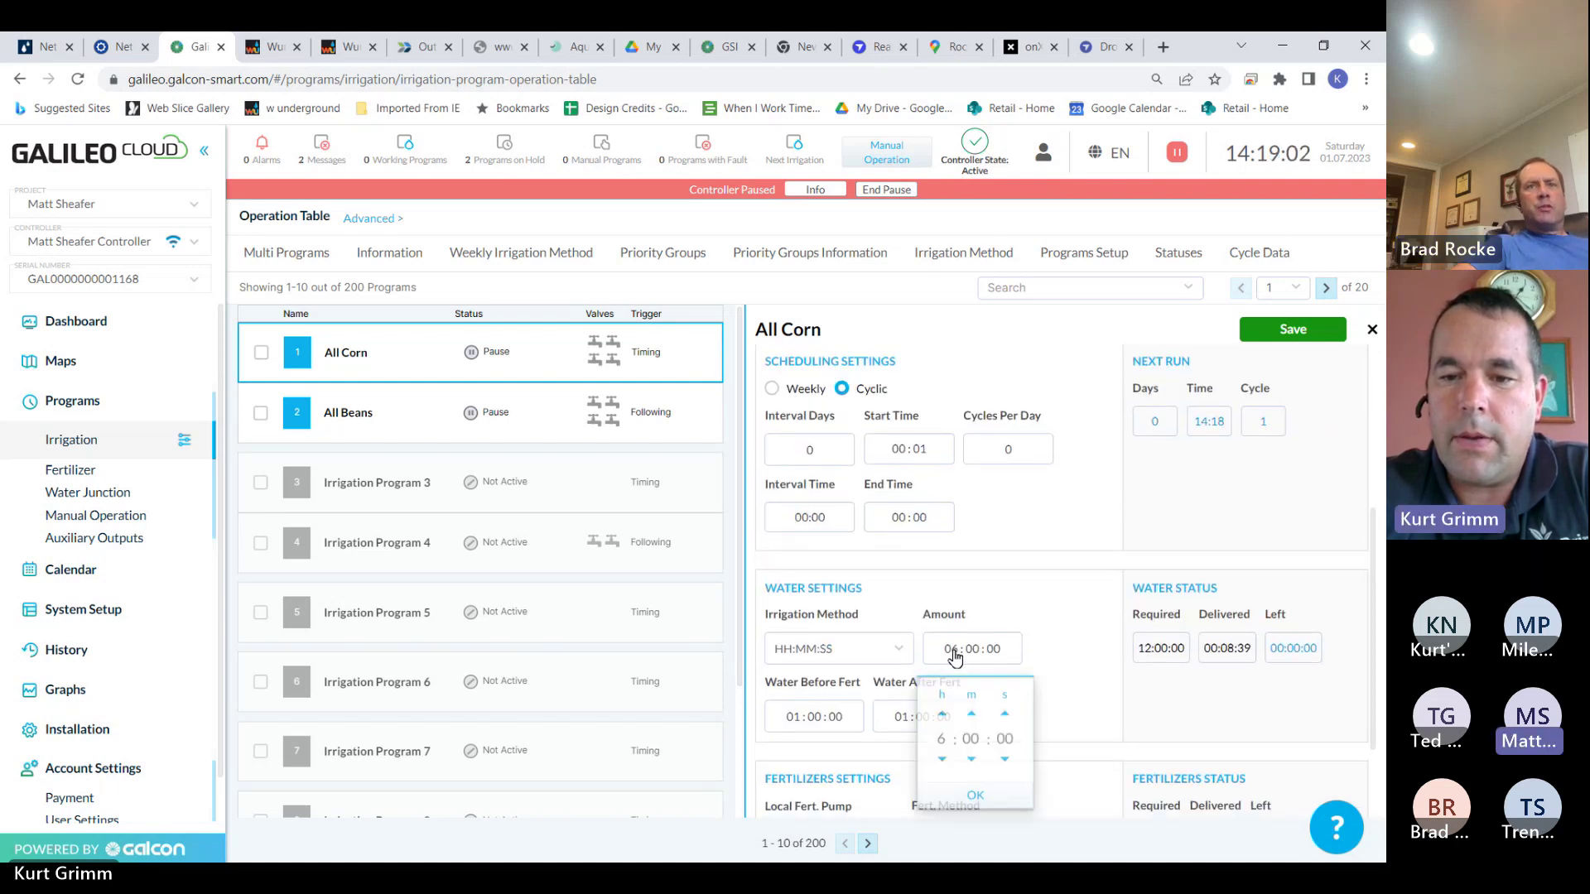
left_click(941, 755)
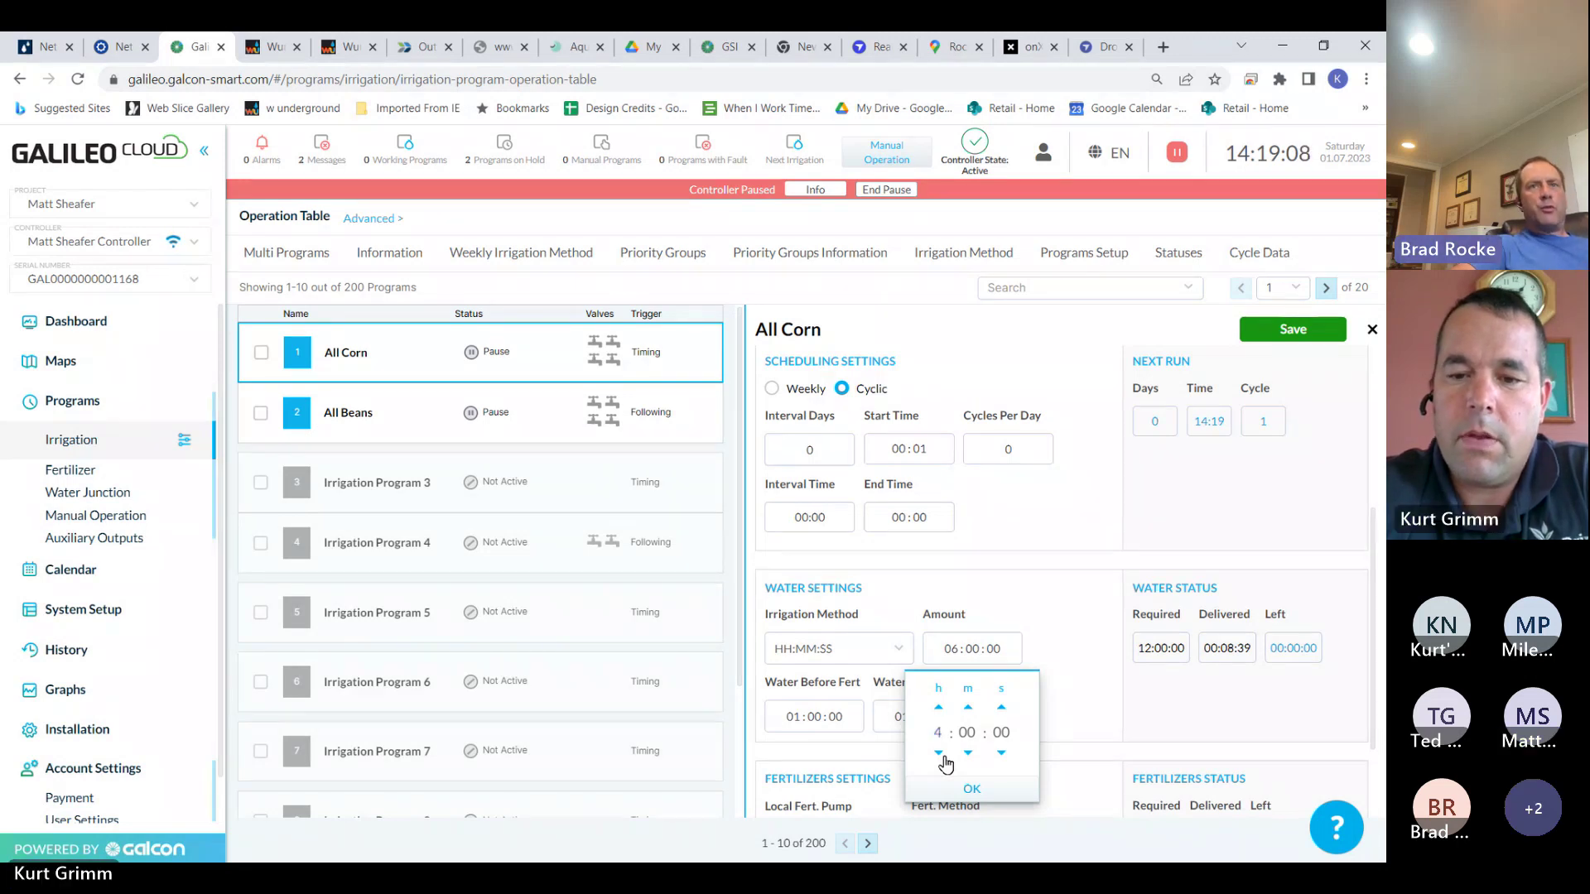
left_click(969, 788)
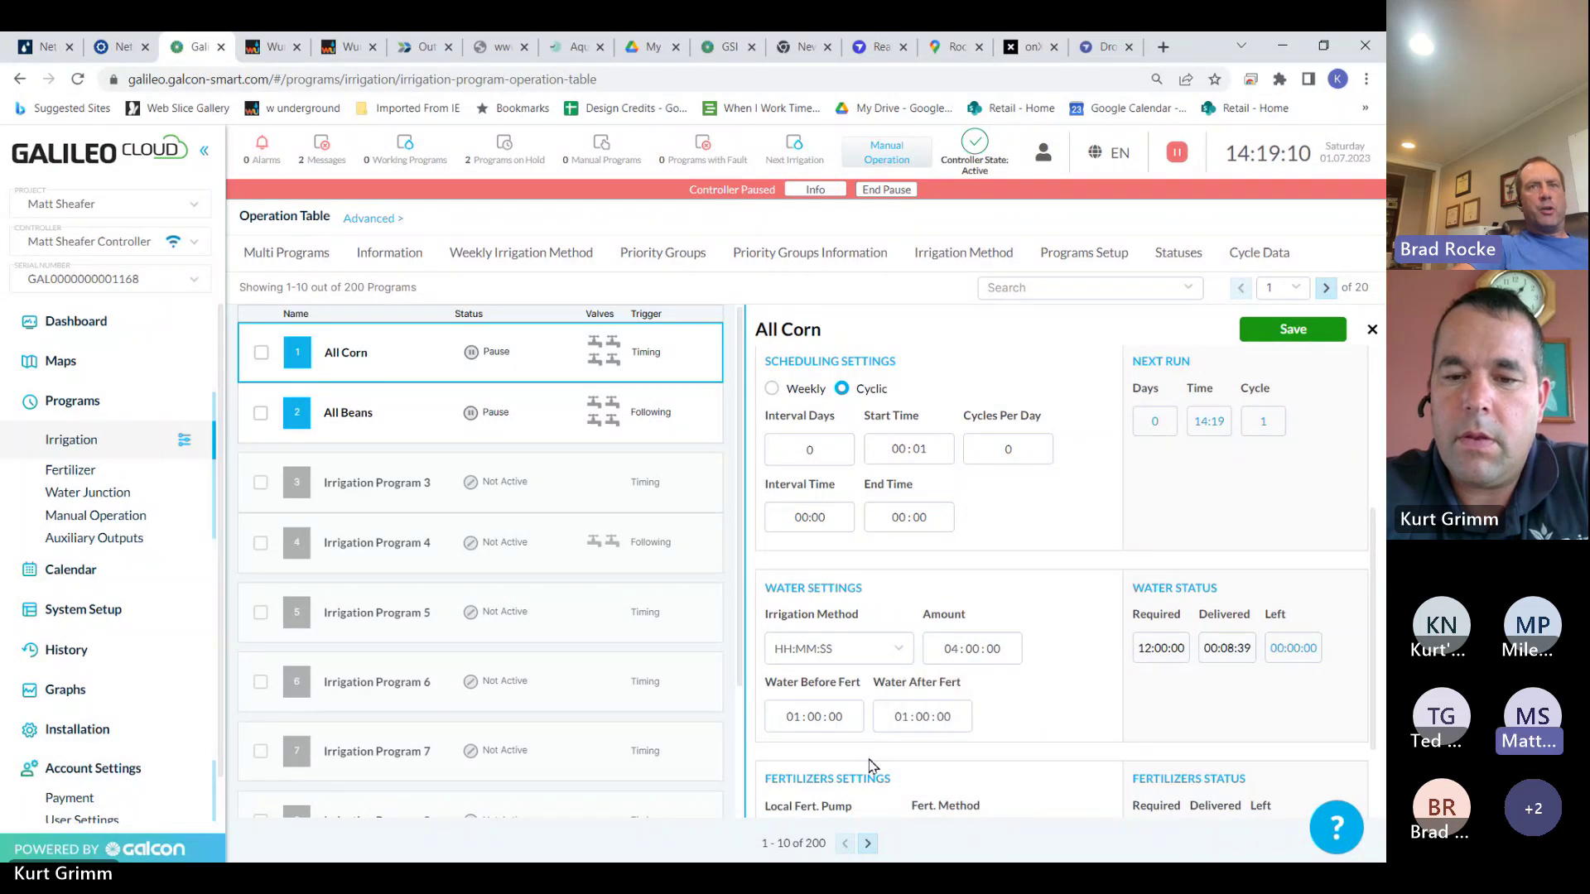
Set Water Before Fert and Water After Fert to 00:20:00, then save All Corn
left_click(813, 718)
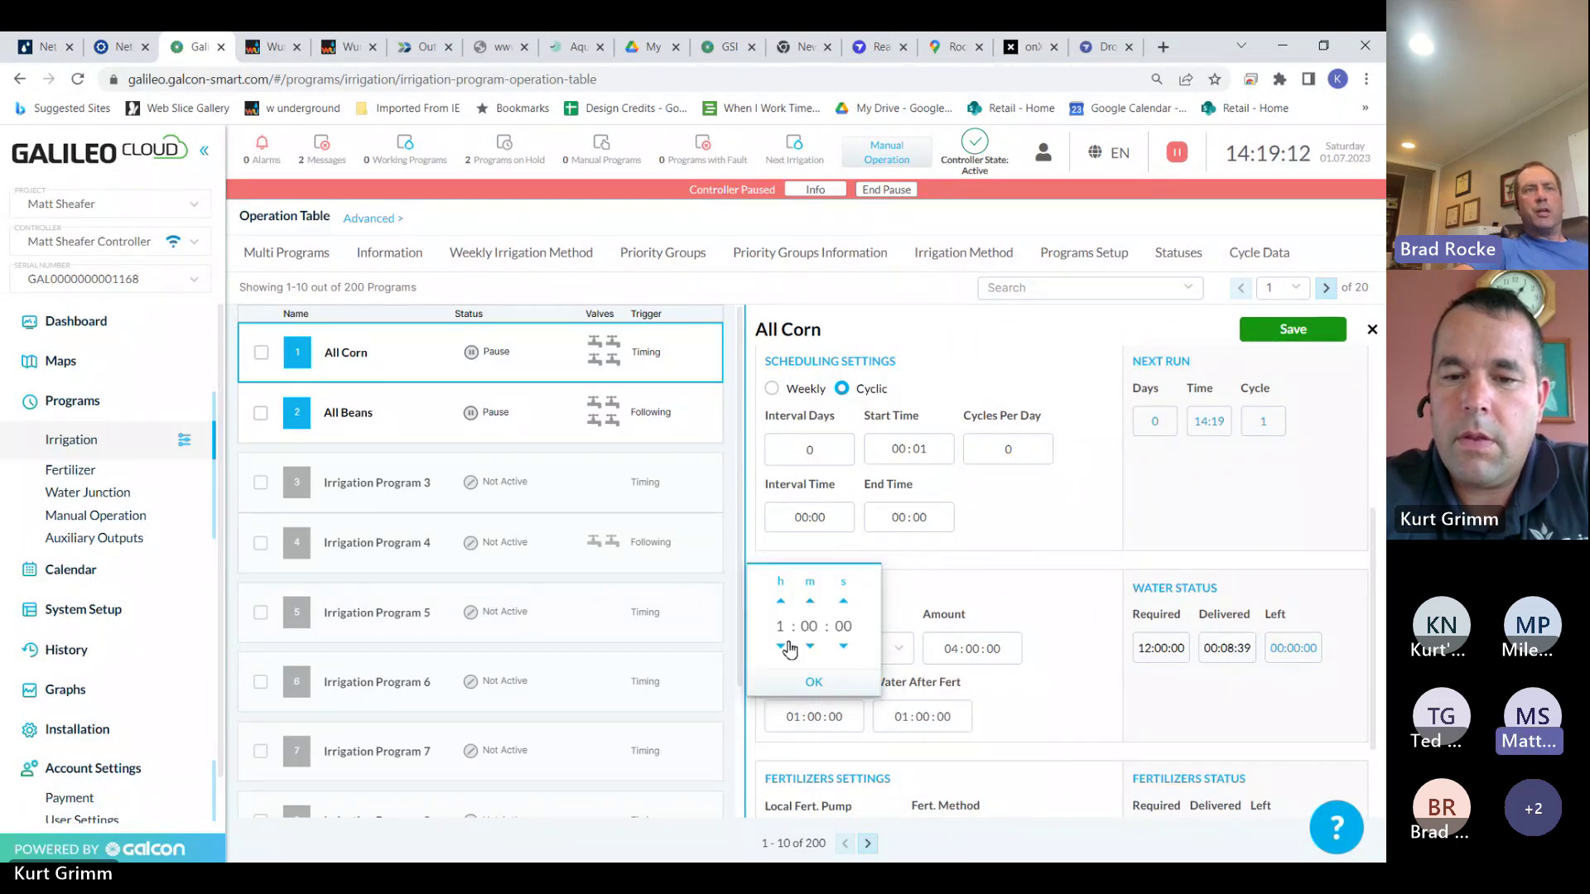
left_click(781, 645)
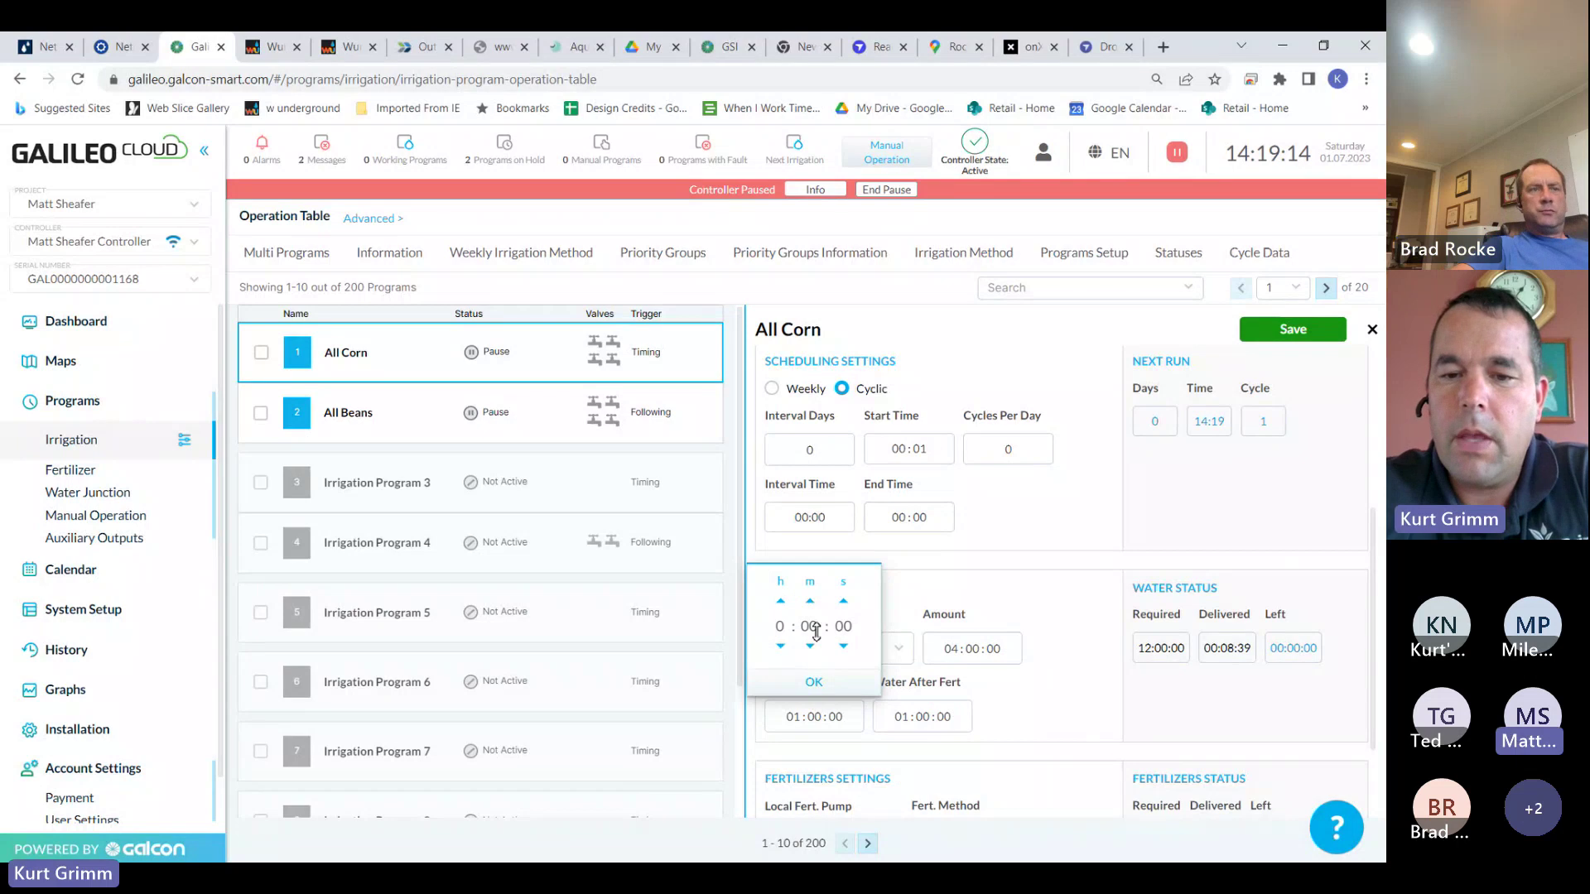
left_click(809, 627)
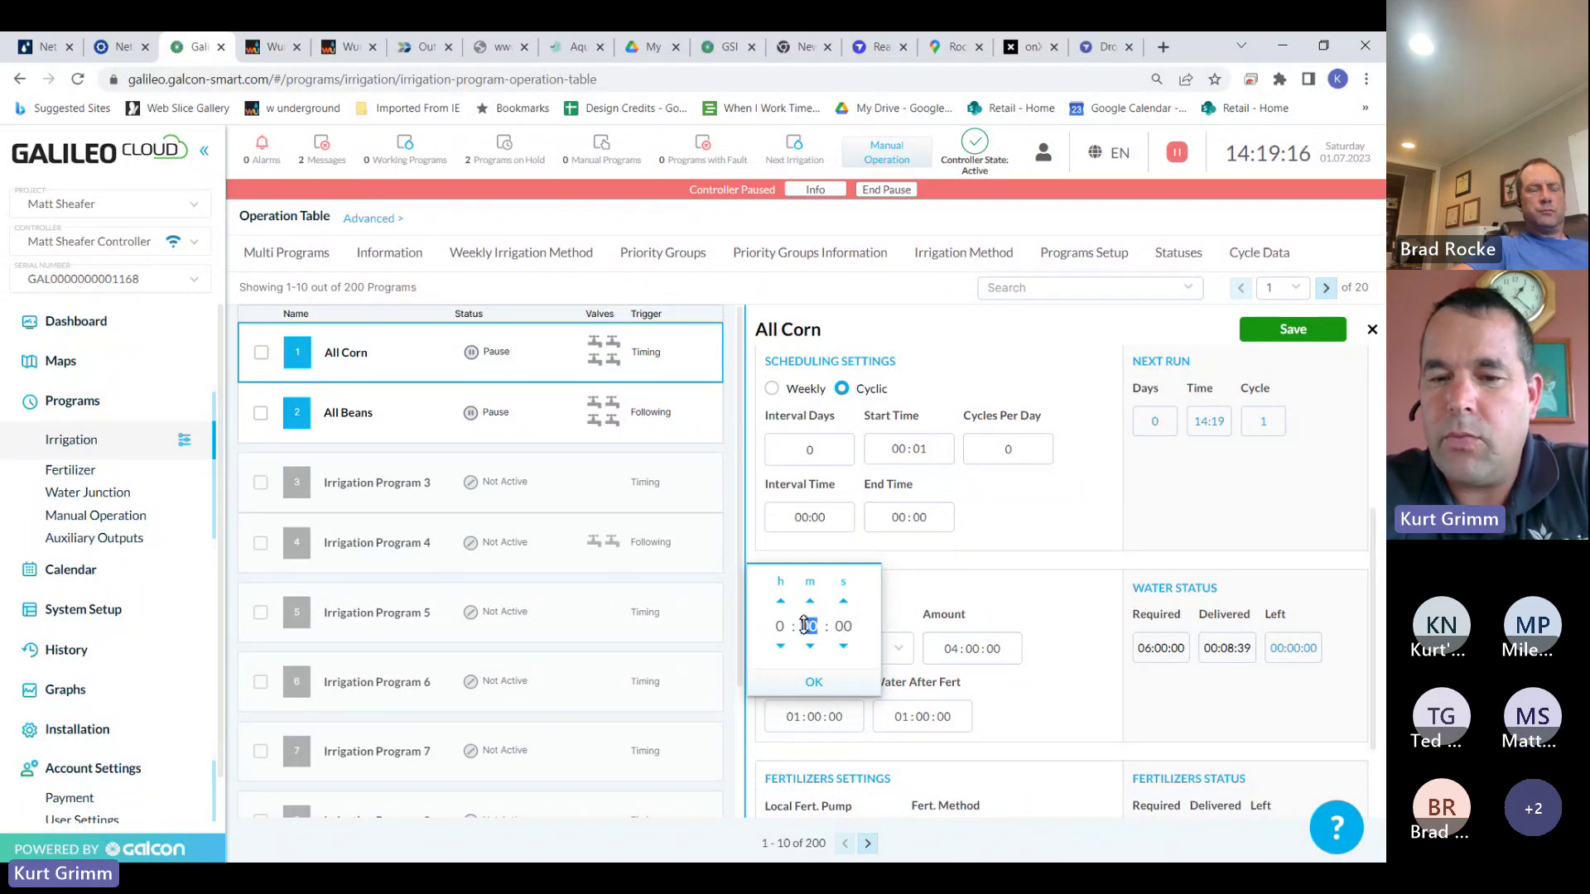
type("20")
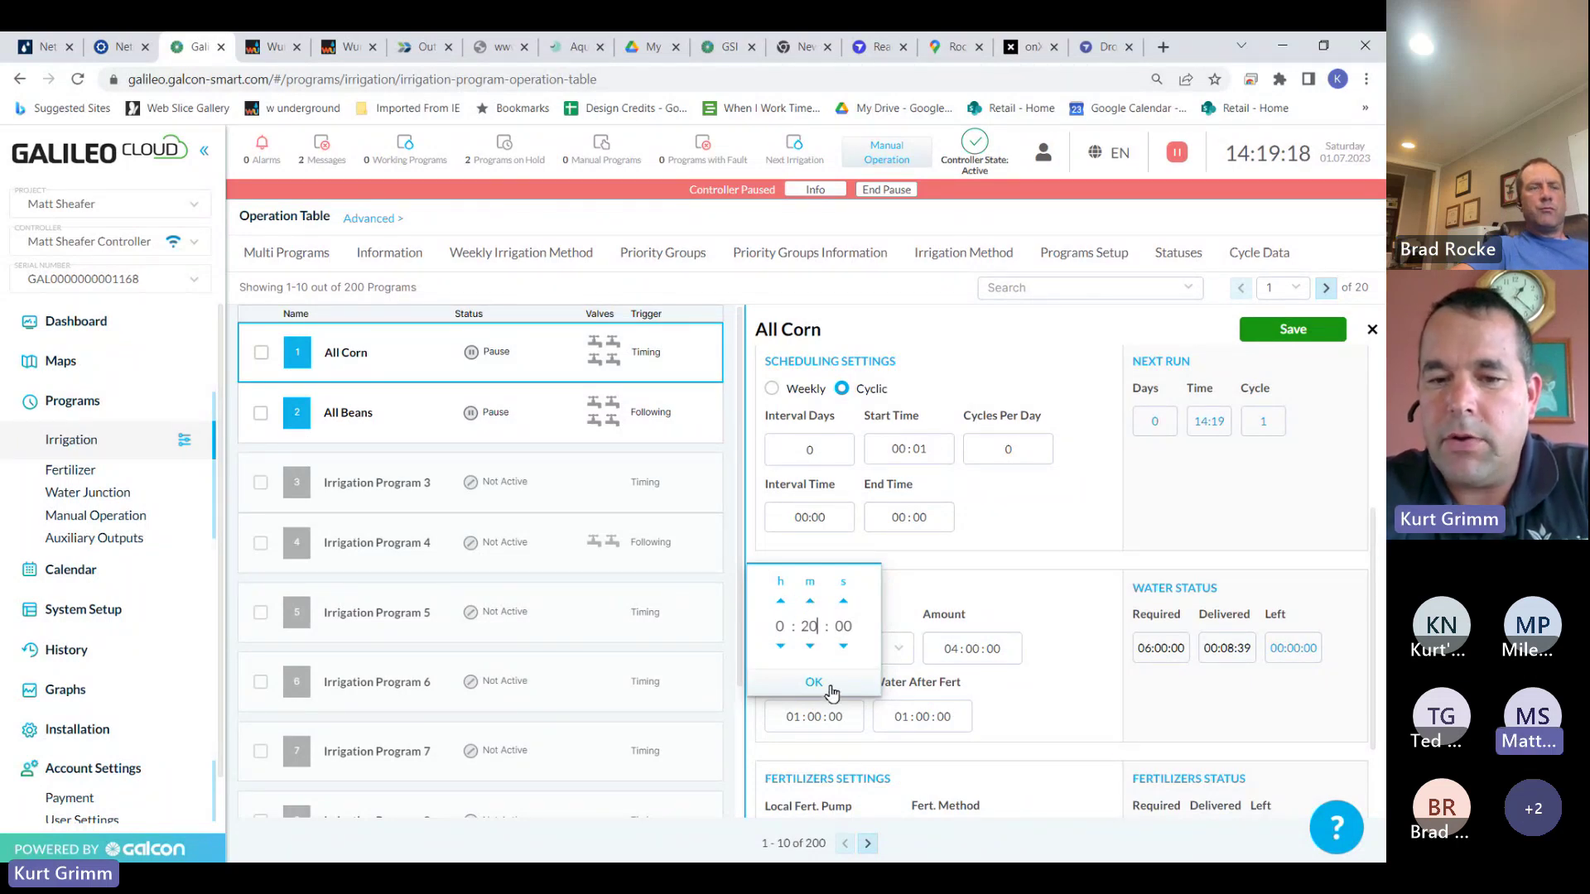
left_click(820, 684)
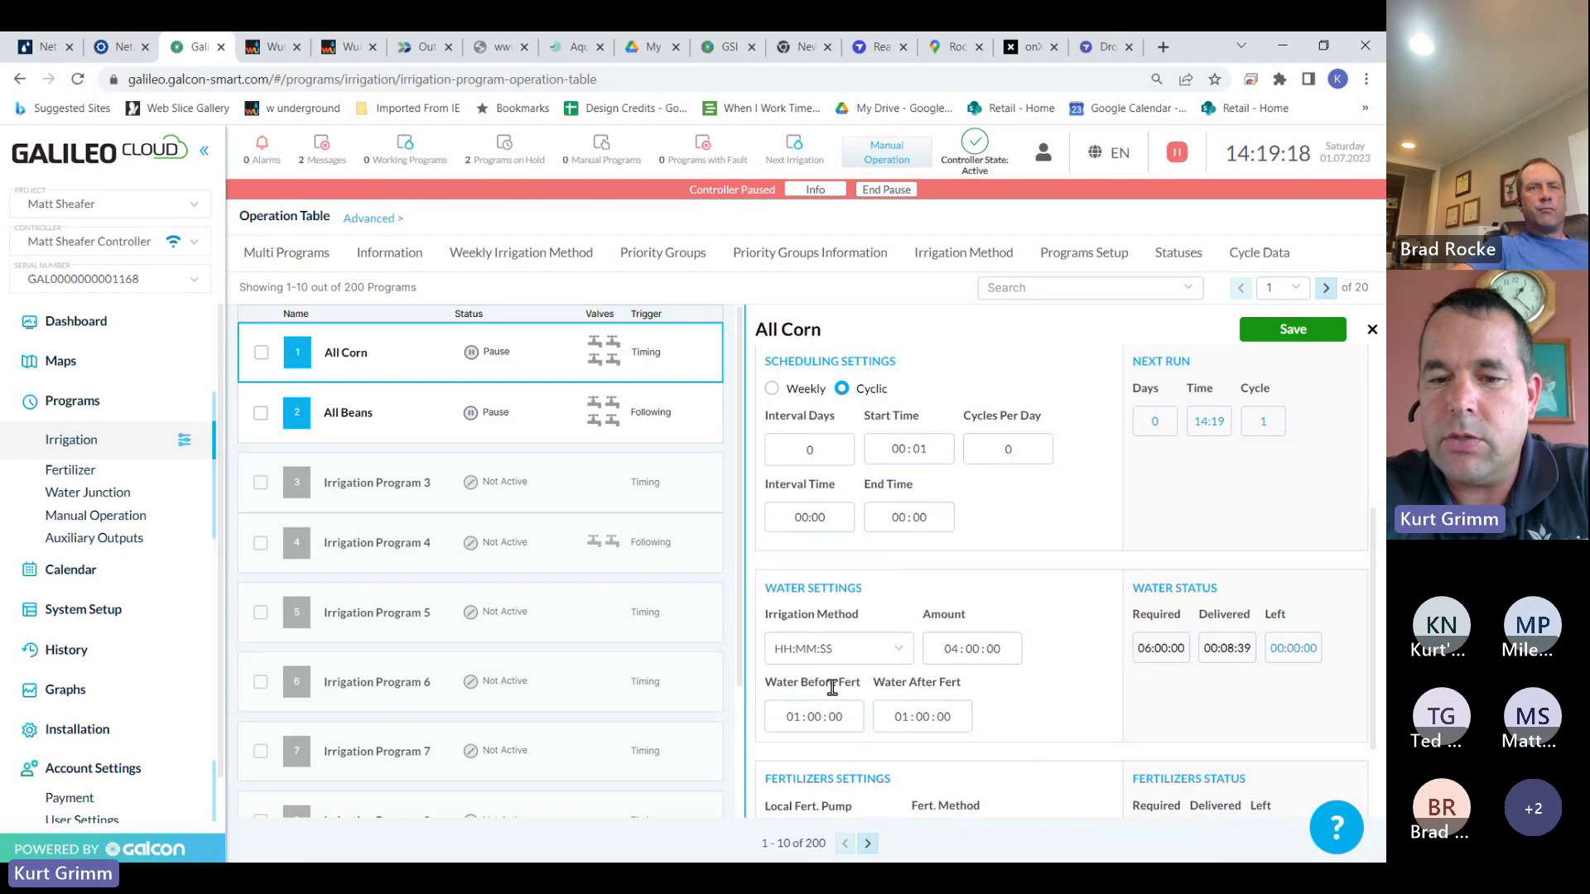
left_click(922, 716)
left_click(916, 629)
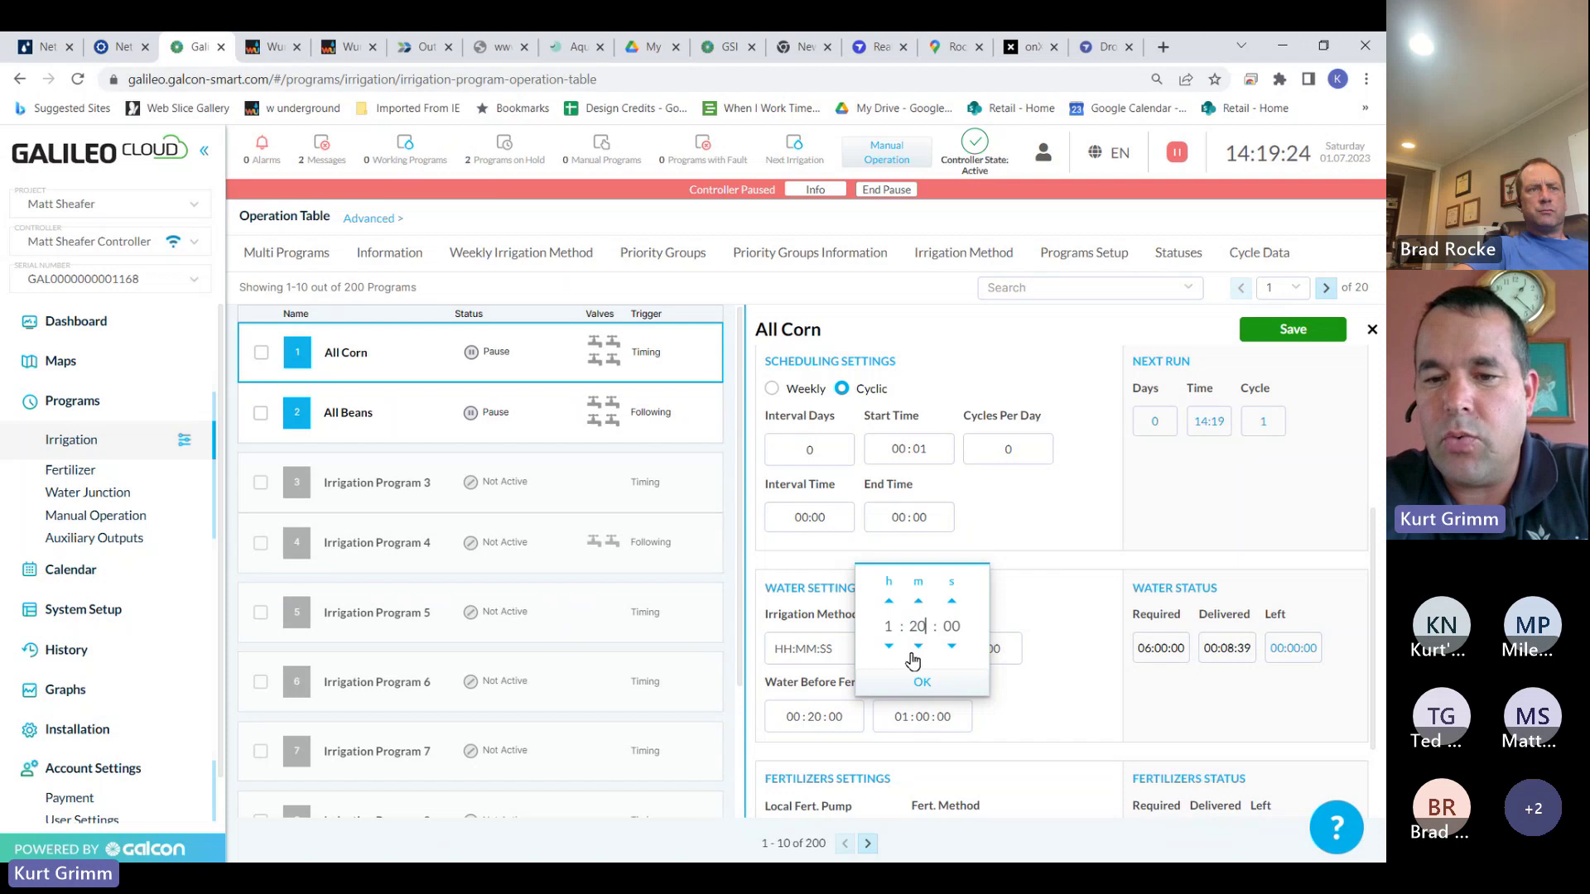
left_click(891, 646)
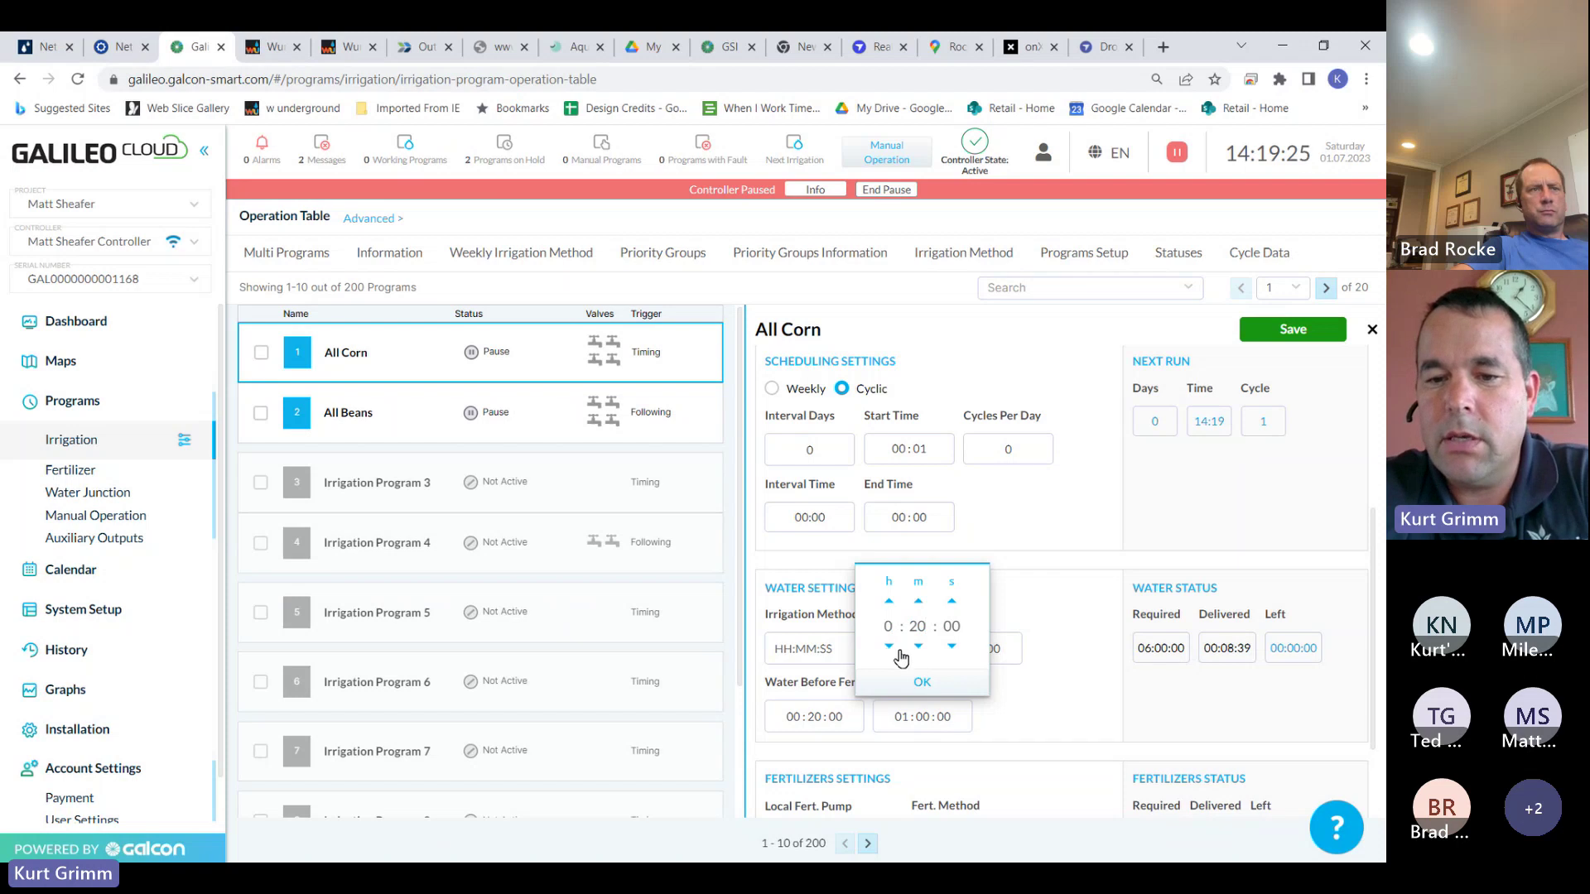
left_click(941, 682)
left_click(1306, 343)
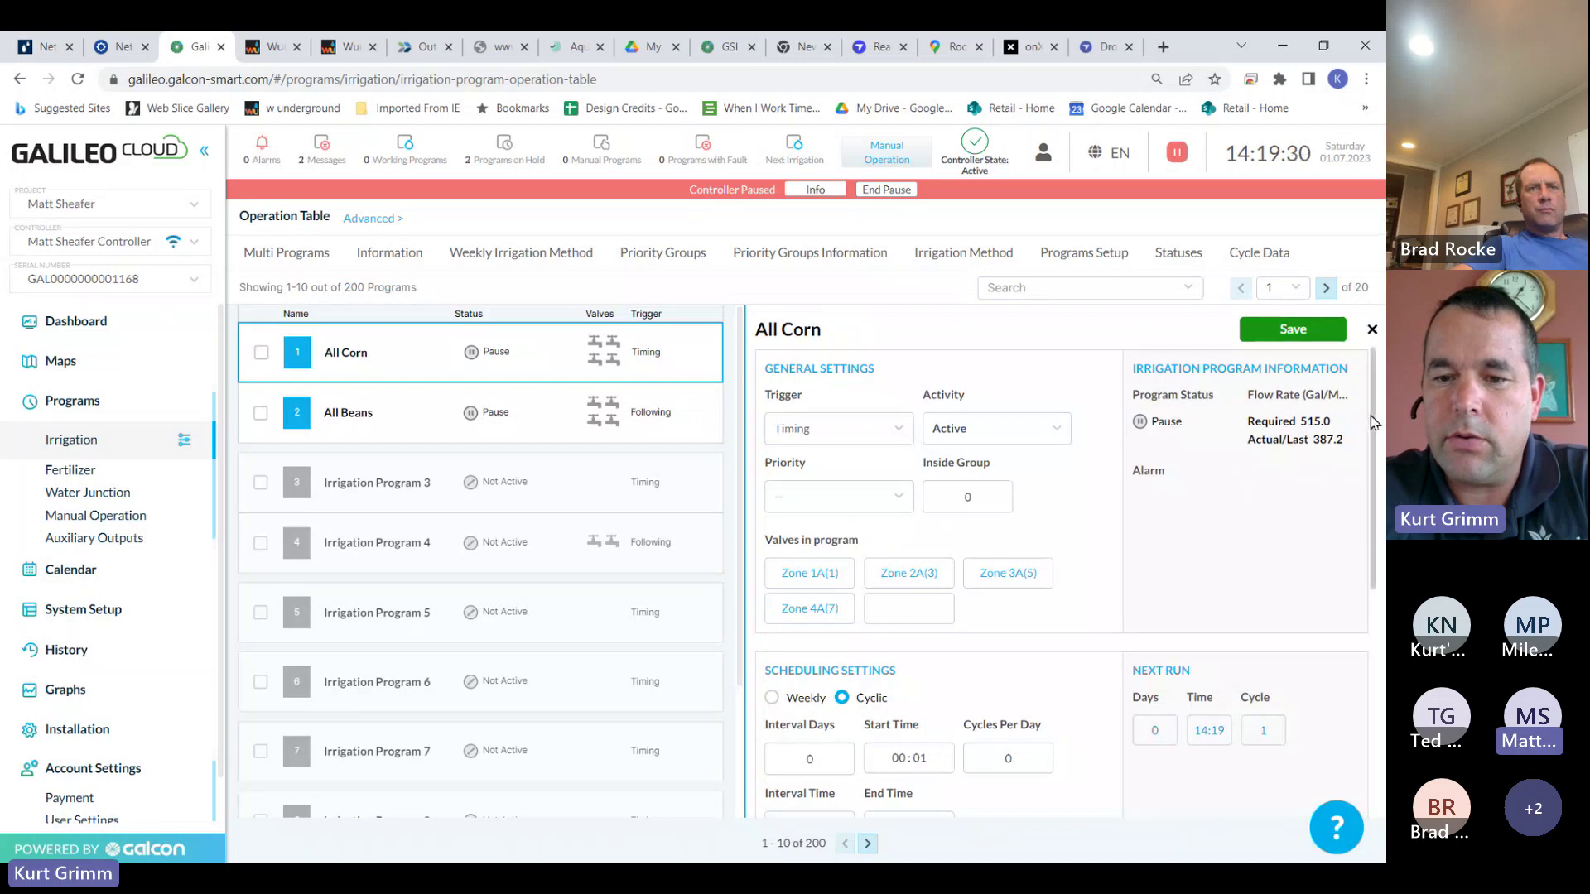
Change All Corn's Cycles Per Day from 0 to 2 and save
left_click_drag(1370, 423, 1367, 563)
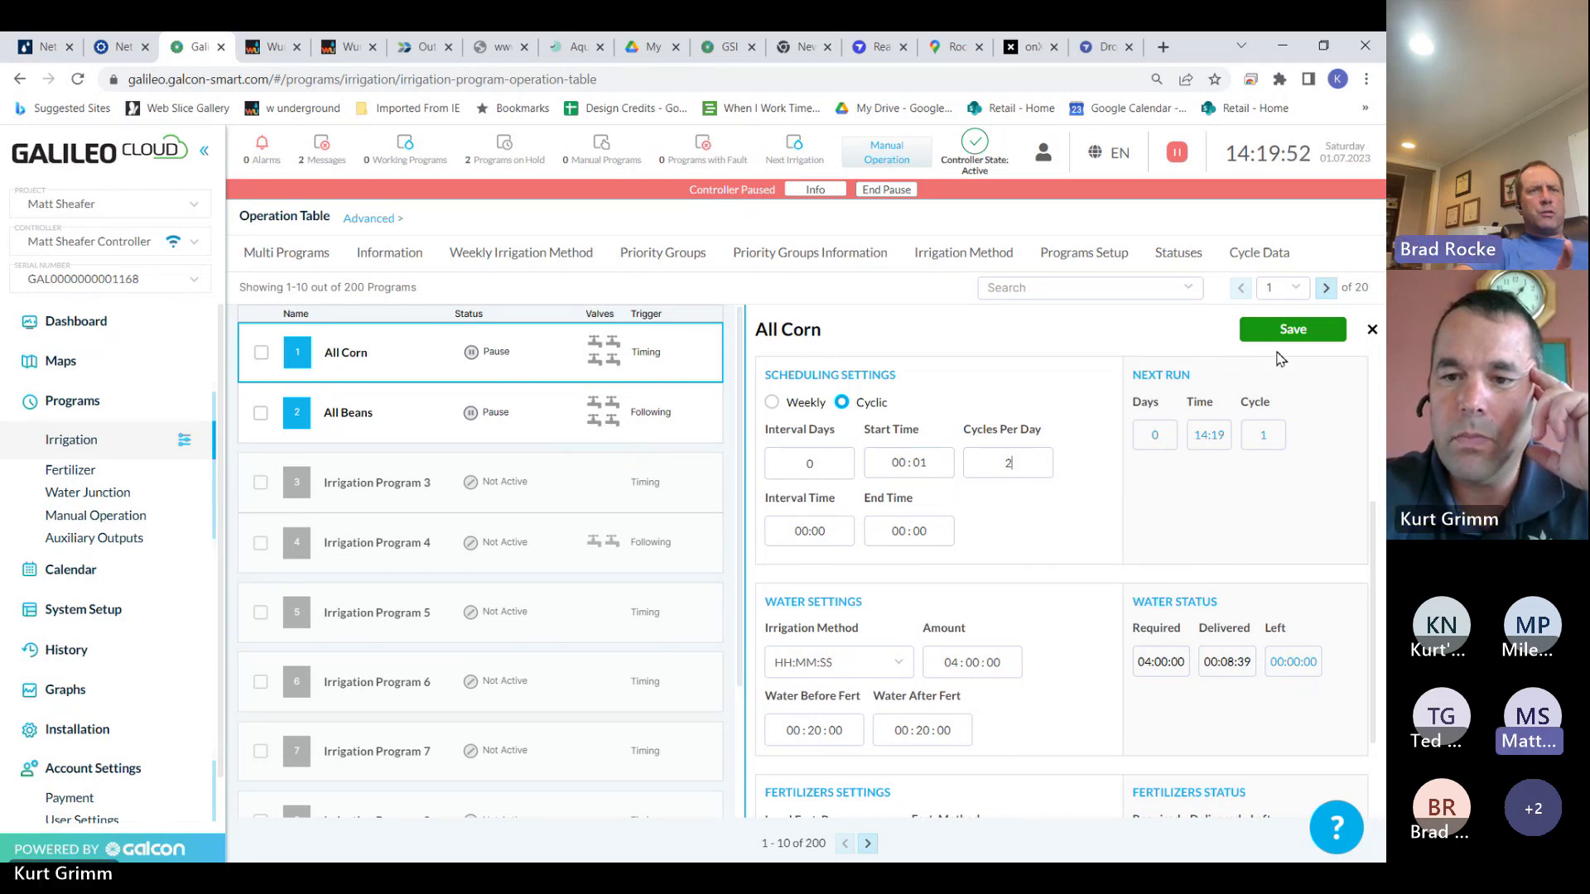
left_click(1289, 330)
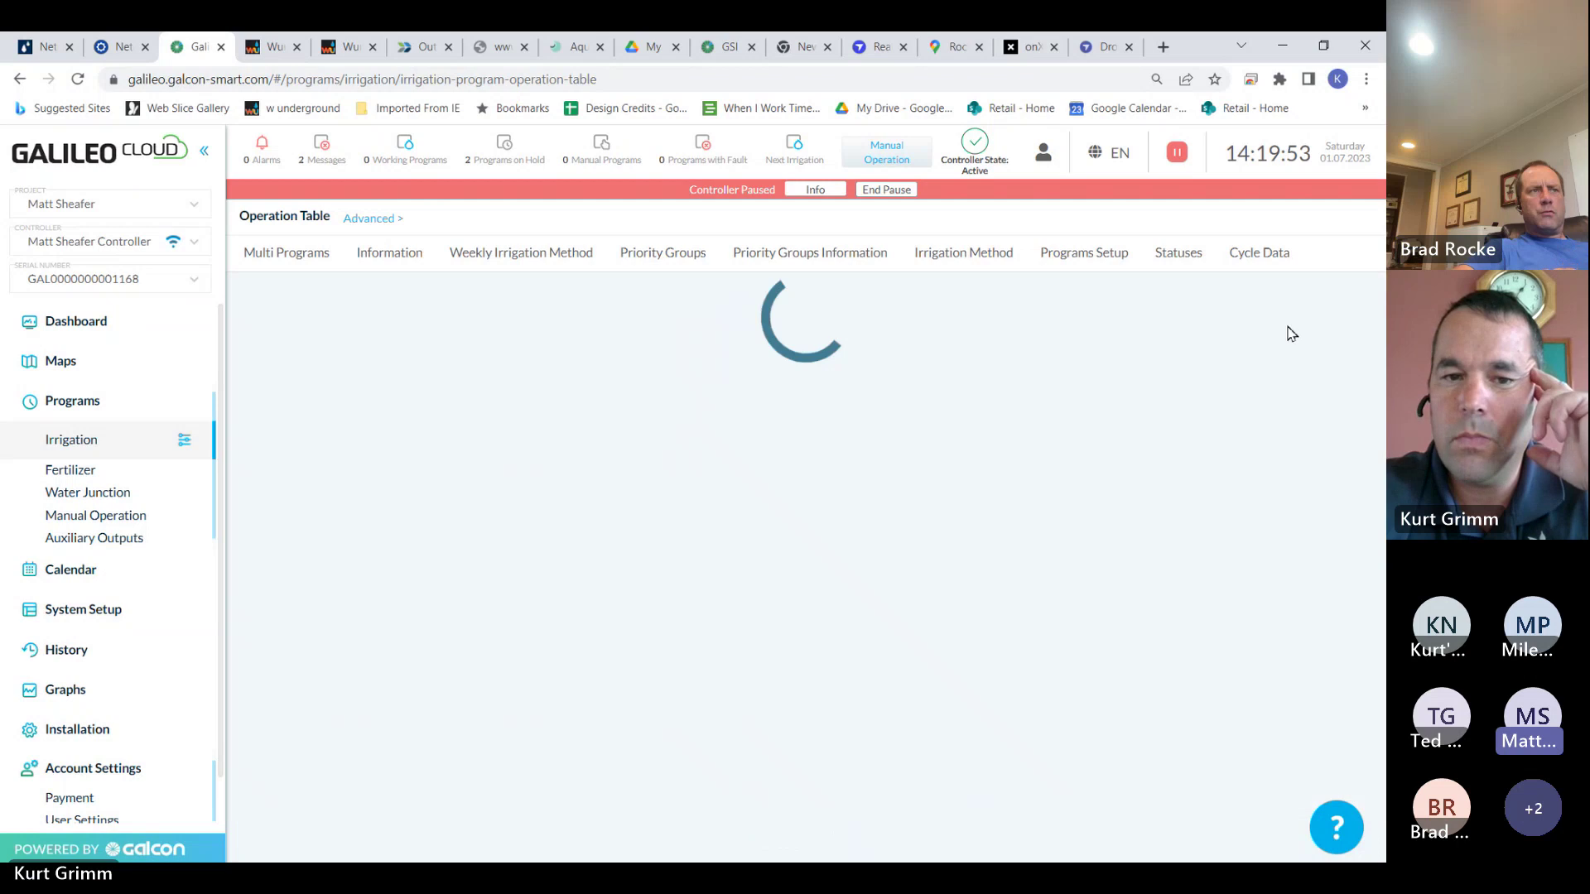
Save All Beans' water Amount as 04:00:00, then briefly check All Corn and reopen All Beans
left_click(517, 421)
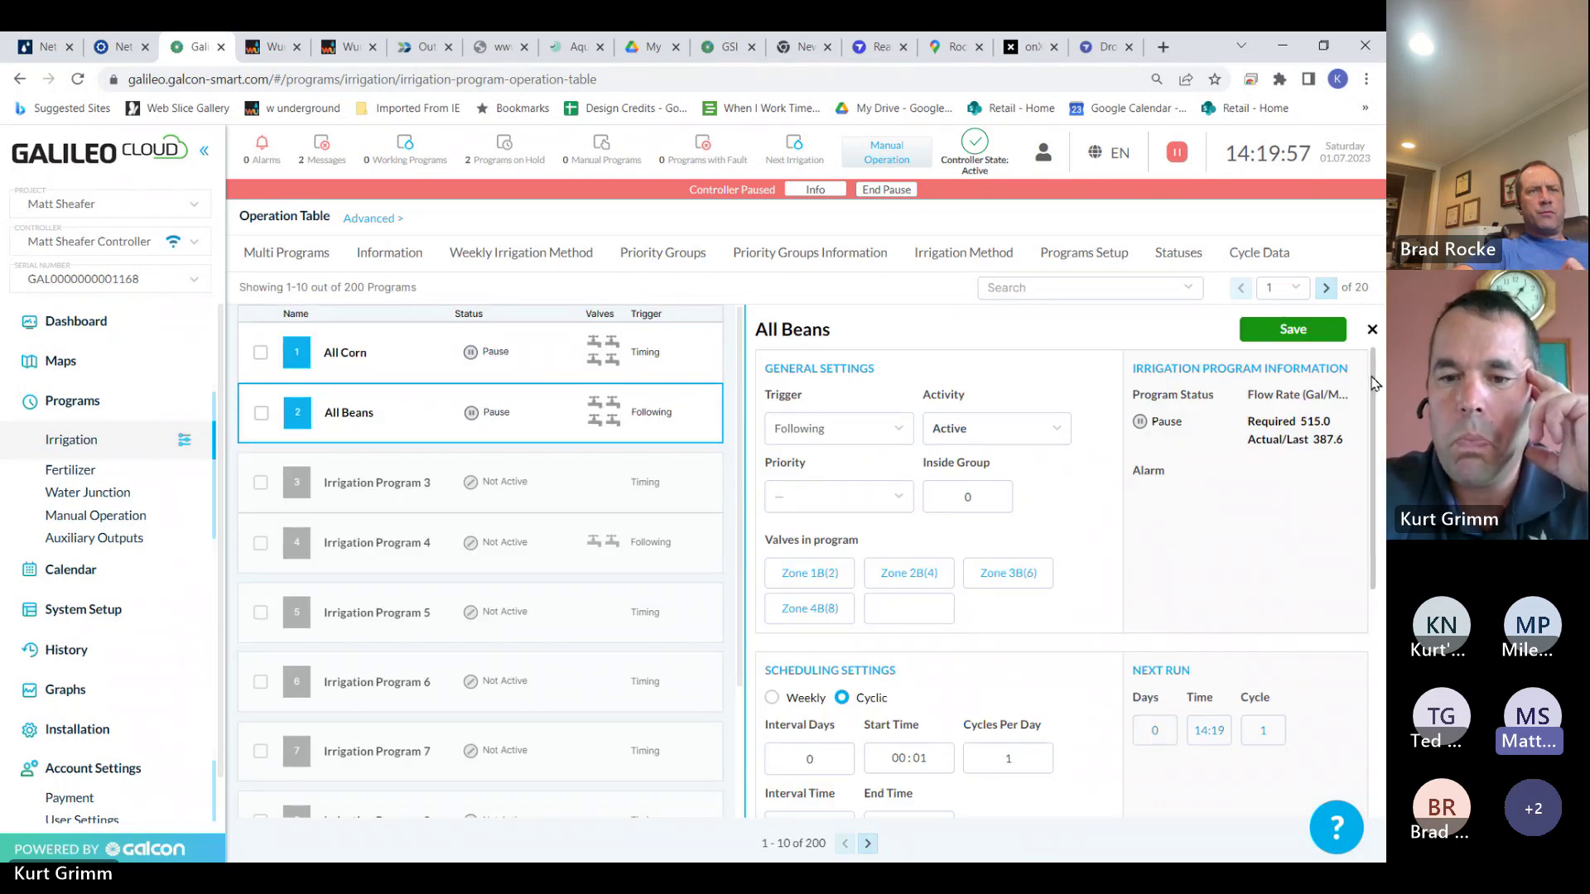
left_click_drag(1373, 383, 1363, 633)
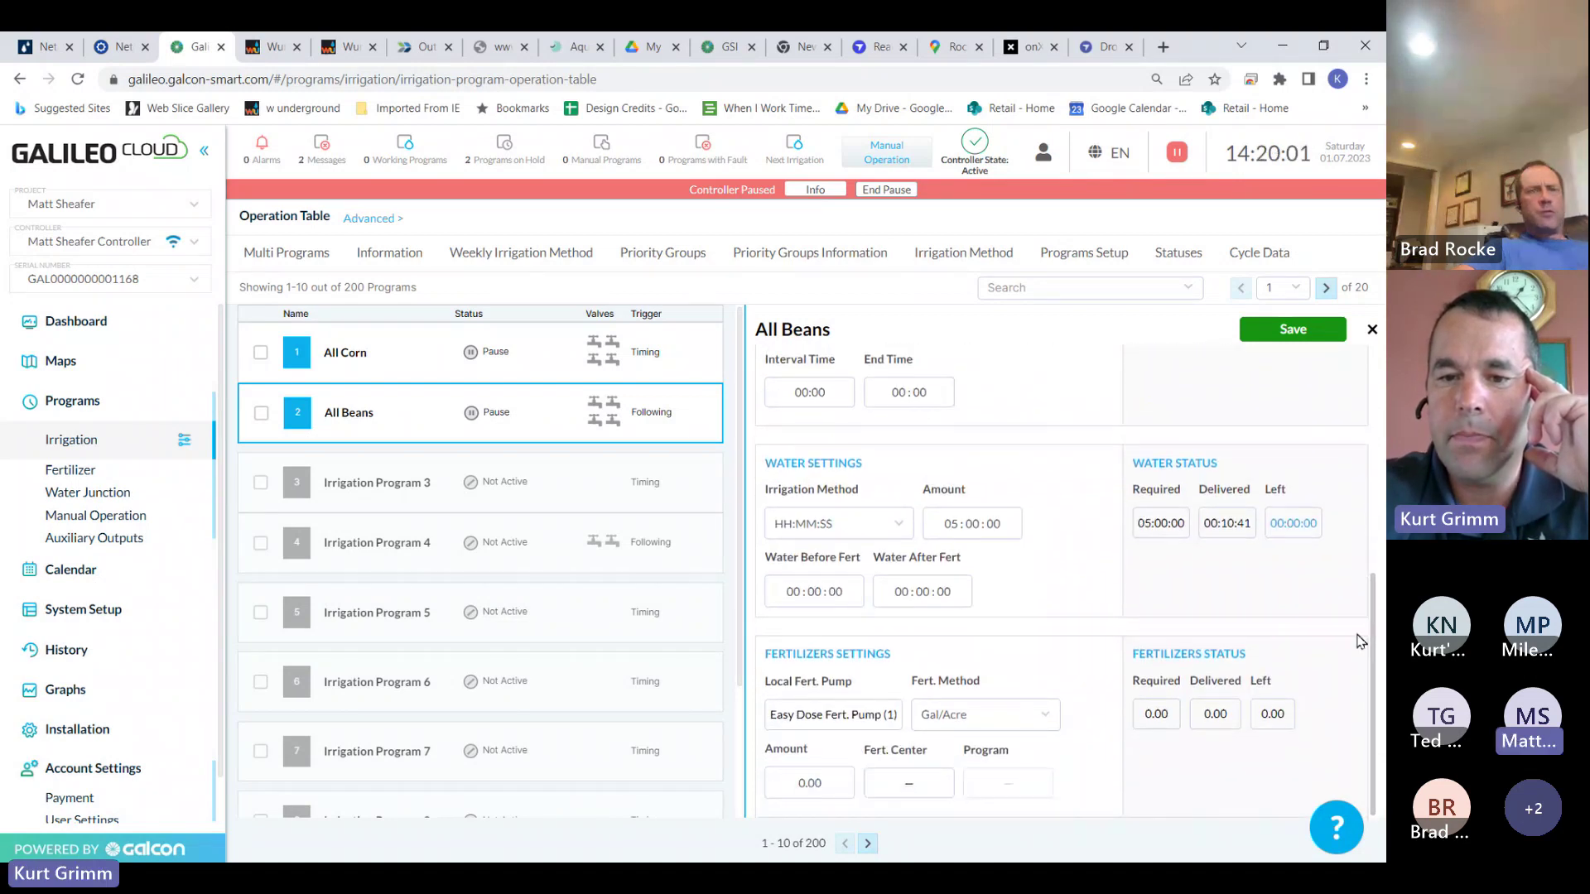
left_click(959, 531)
left_click(969, 663)
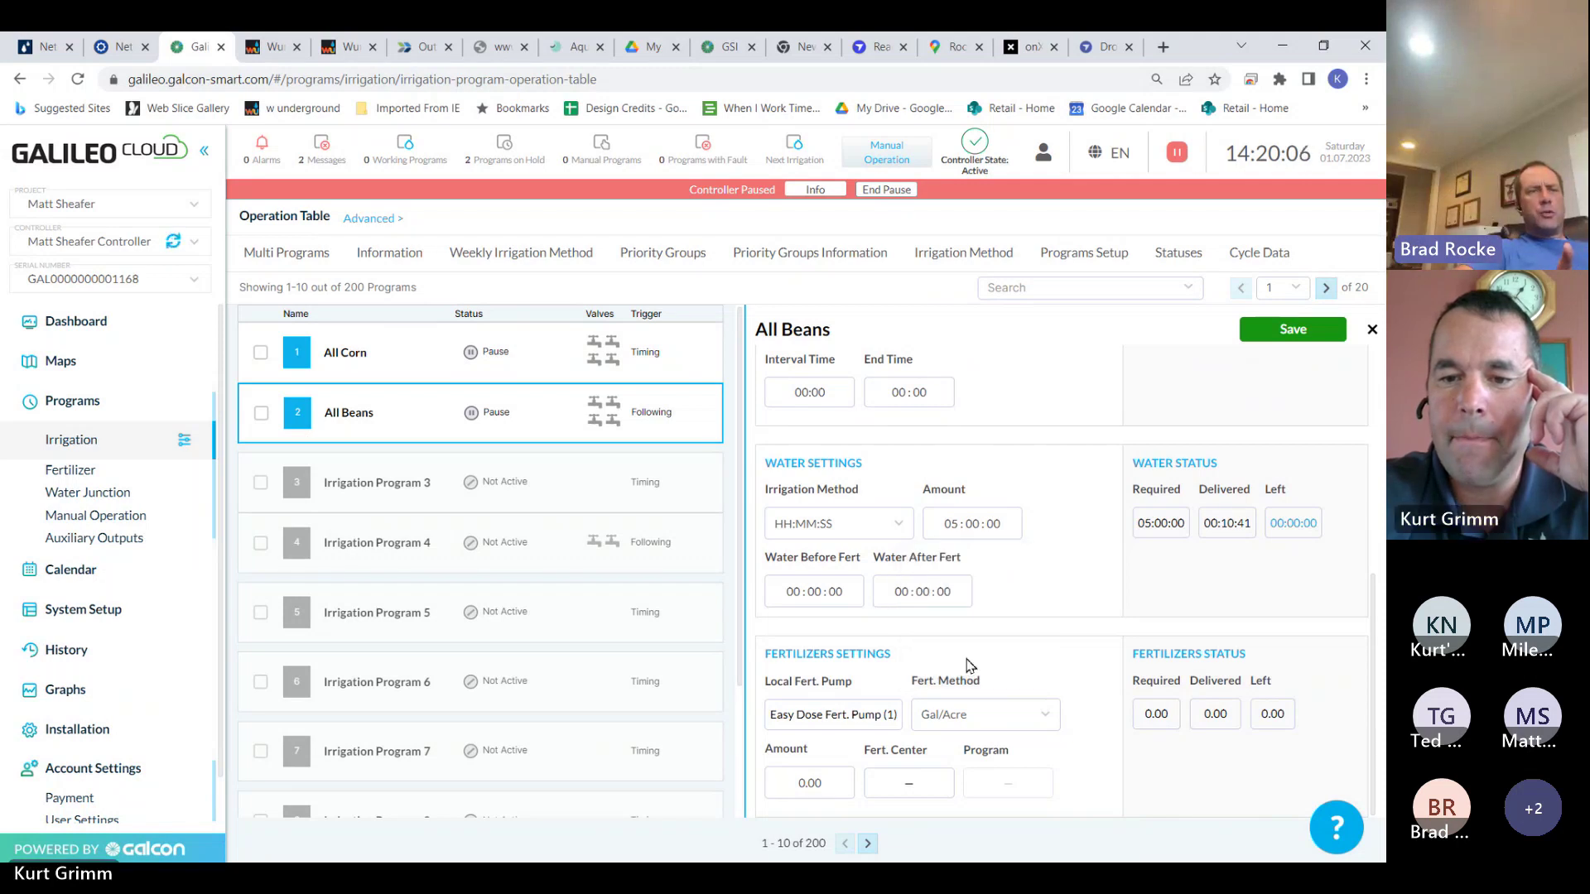
left_click(1292, 330)
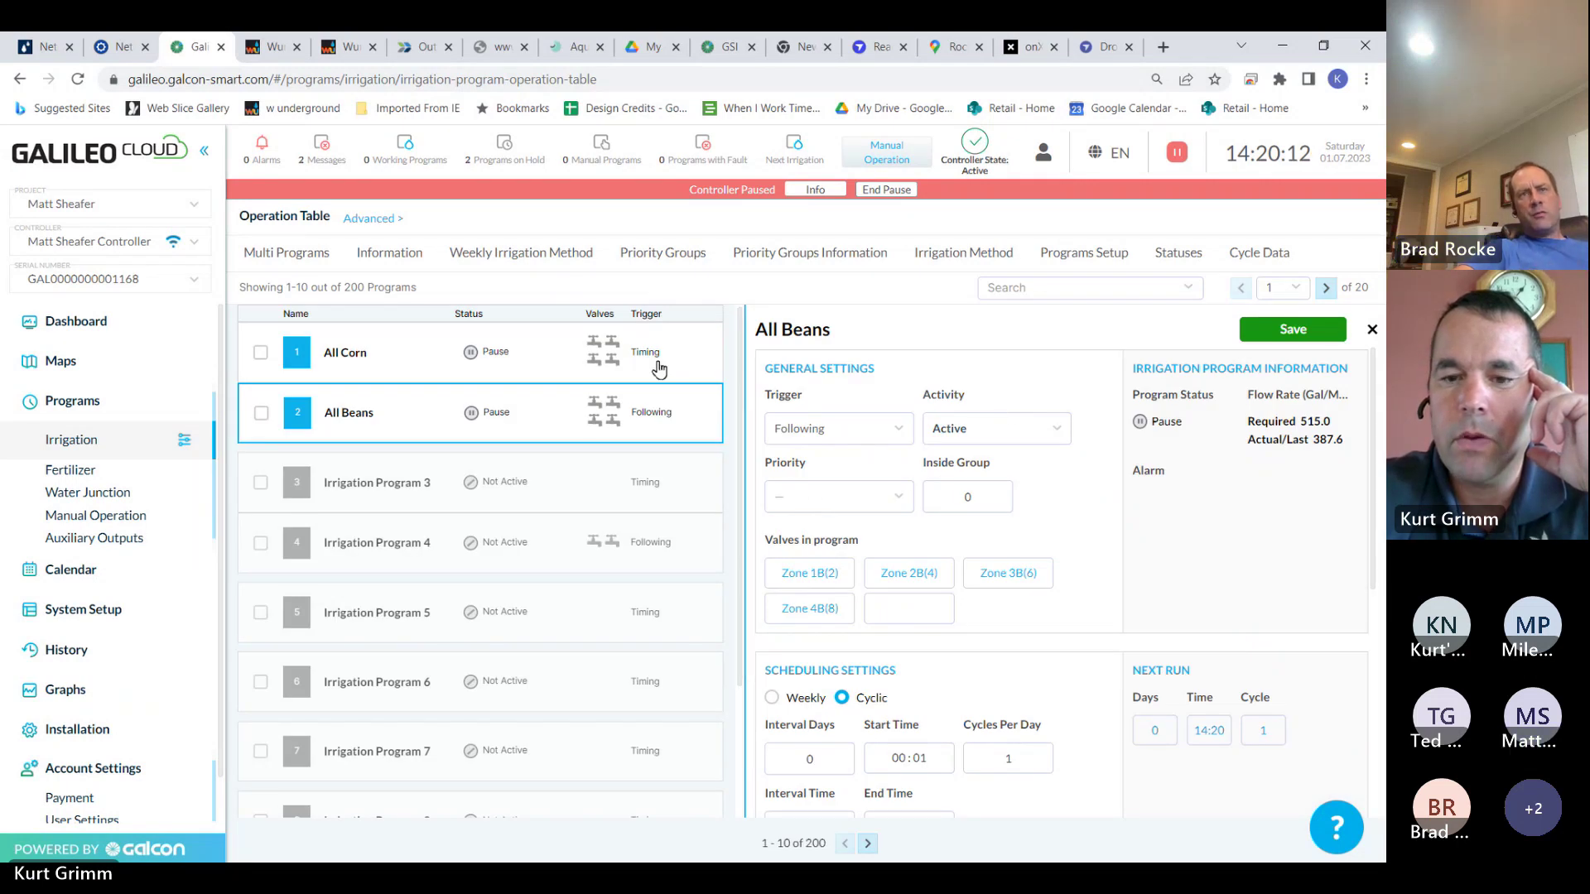
left_click(659, 368)
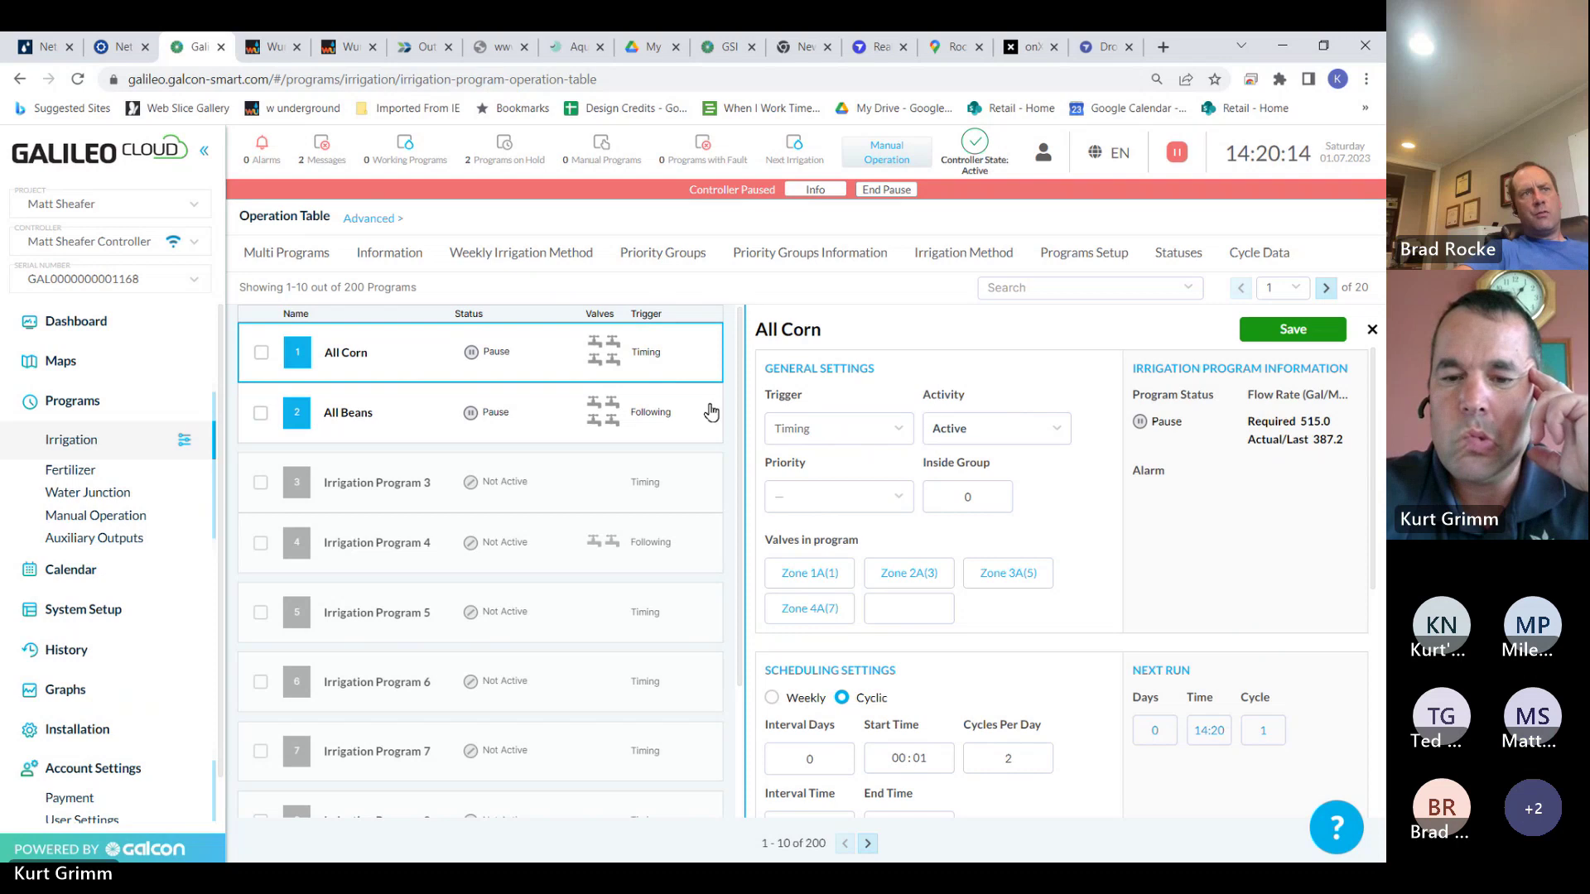
left_click(689, 412)
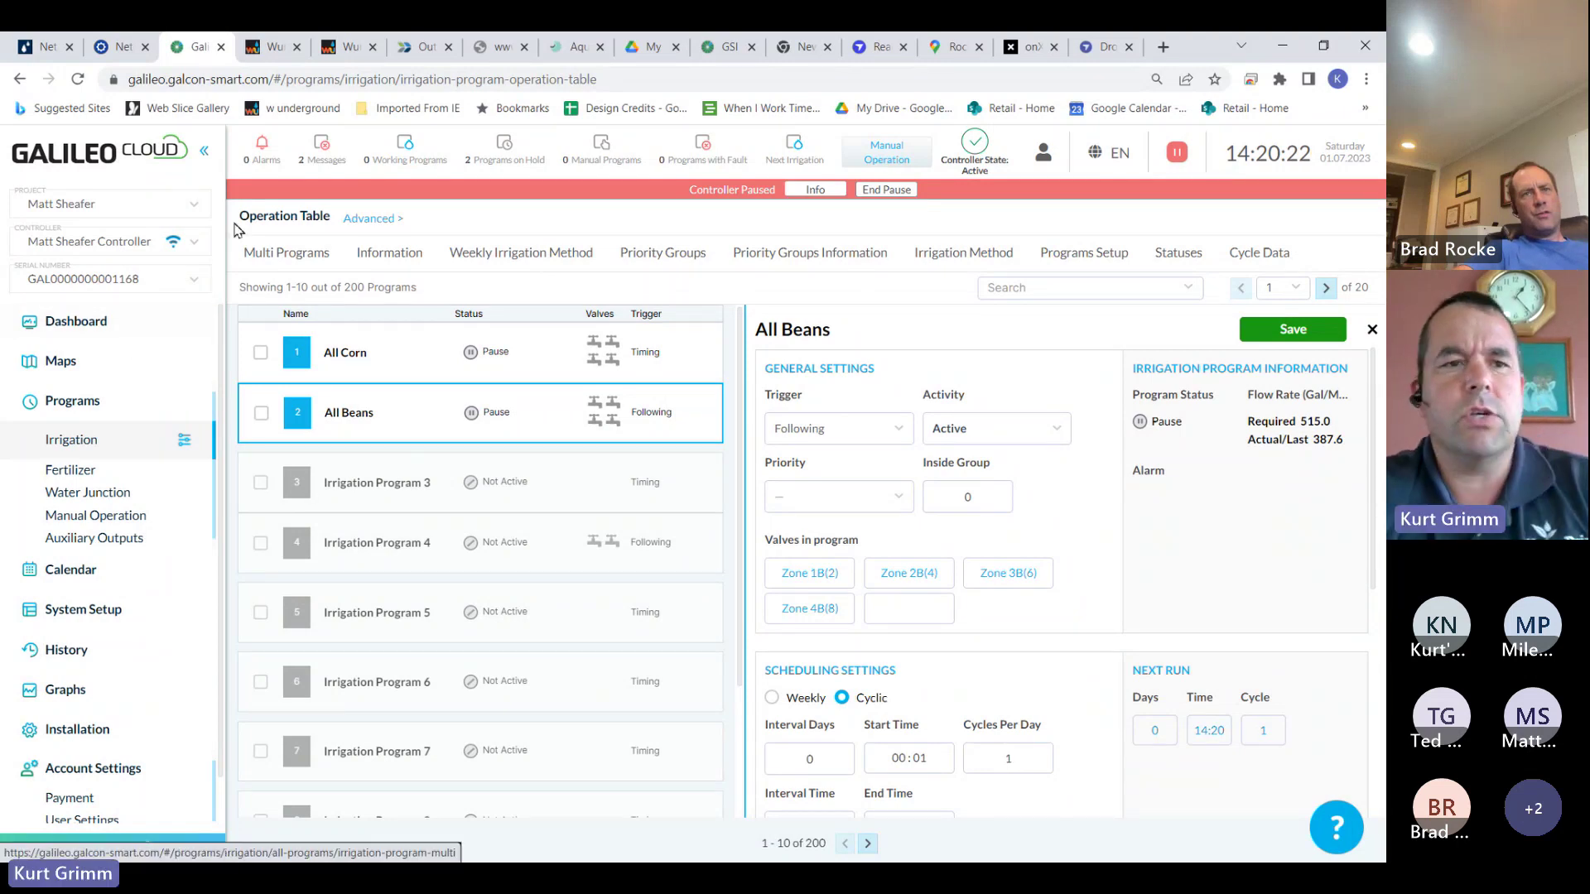
Switch to the other drip-irrigation project and show its Programs > Irrigation Operation Table
left_click(196, 211)
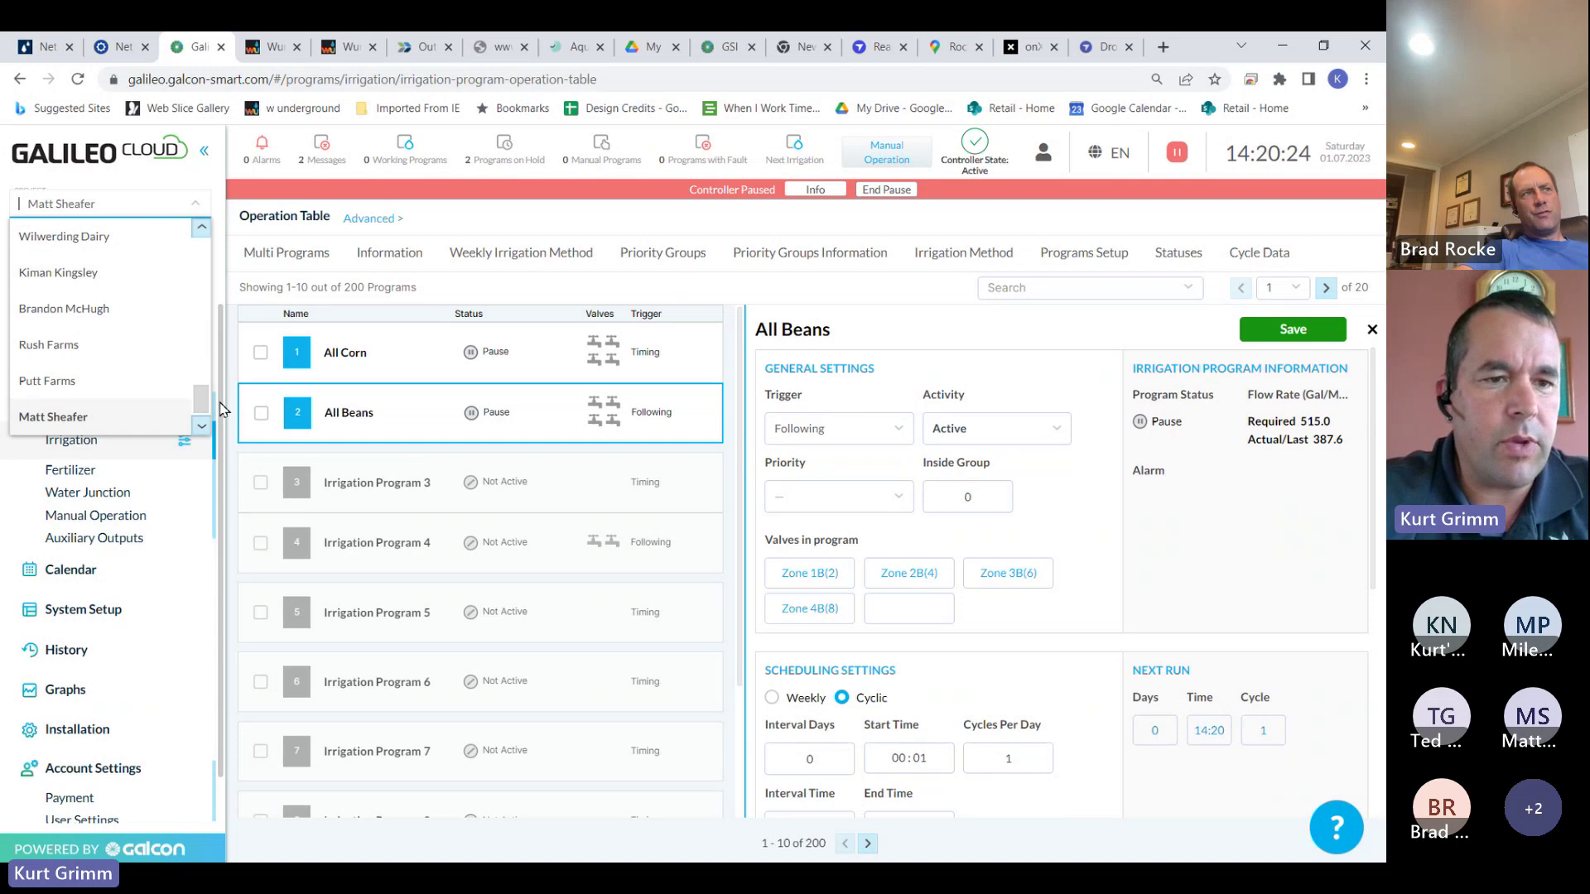
left_click_drag(199, 399, 200, 242)
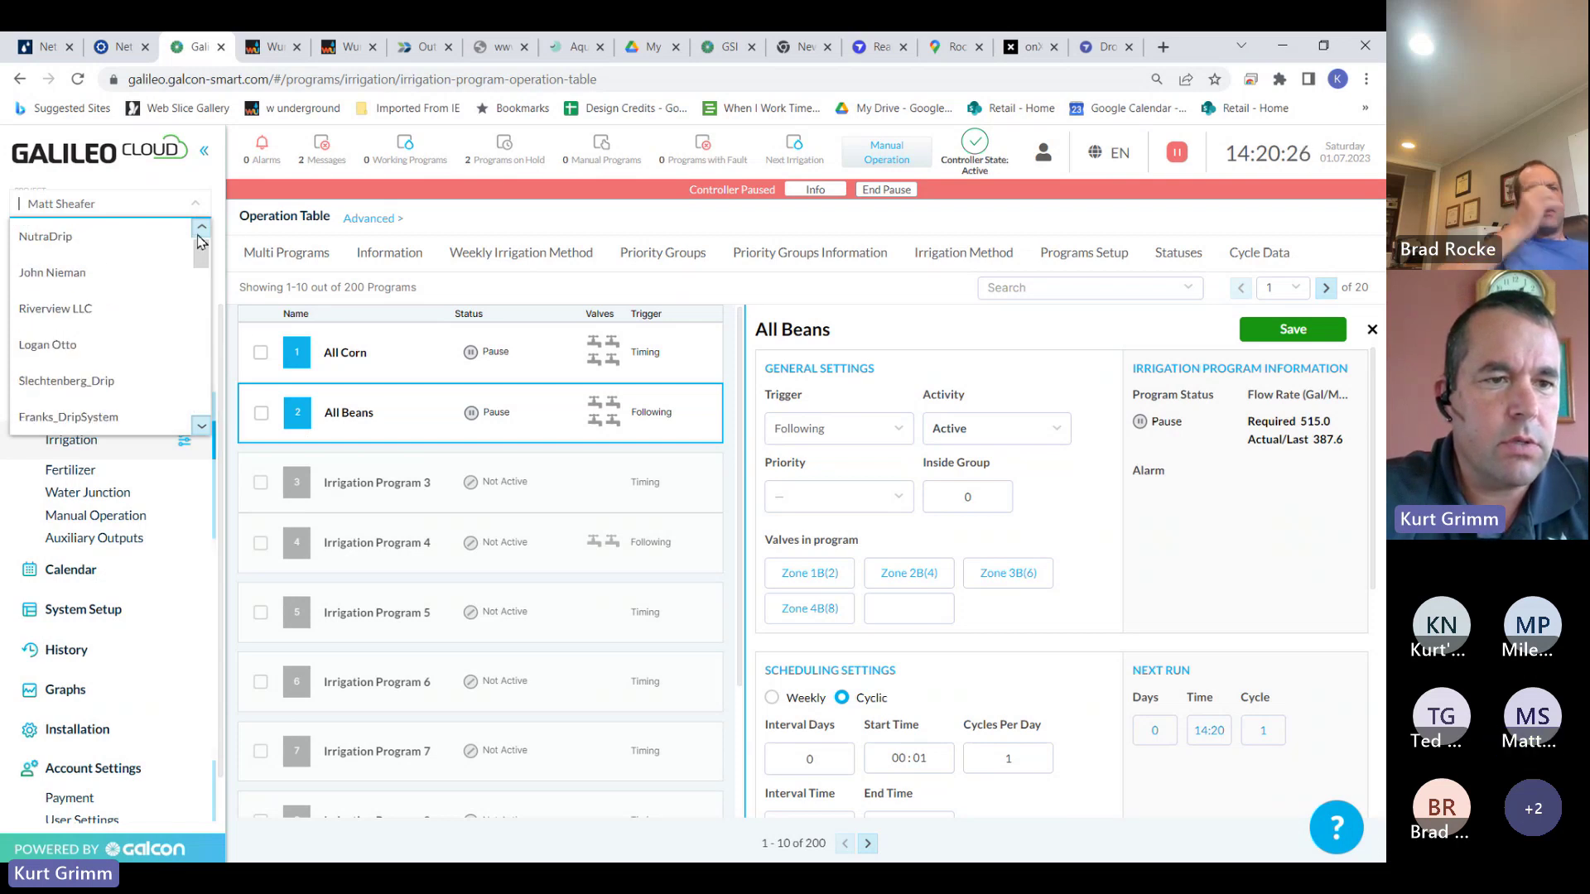
scroll(165, 273, "down", 2)
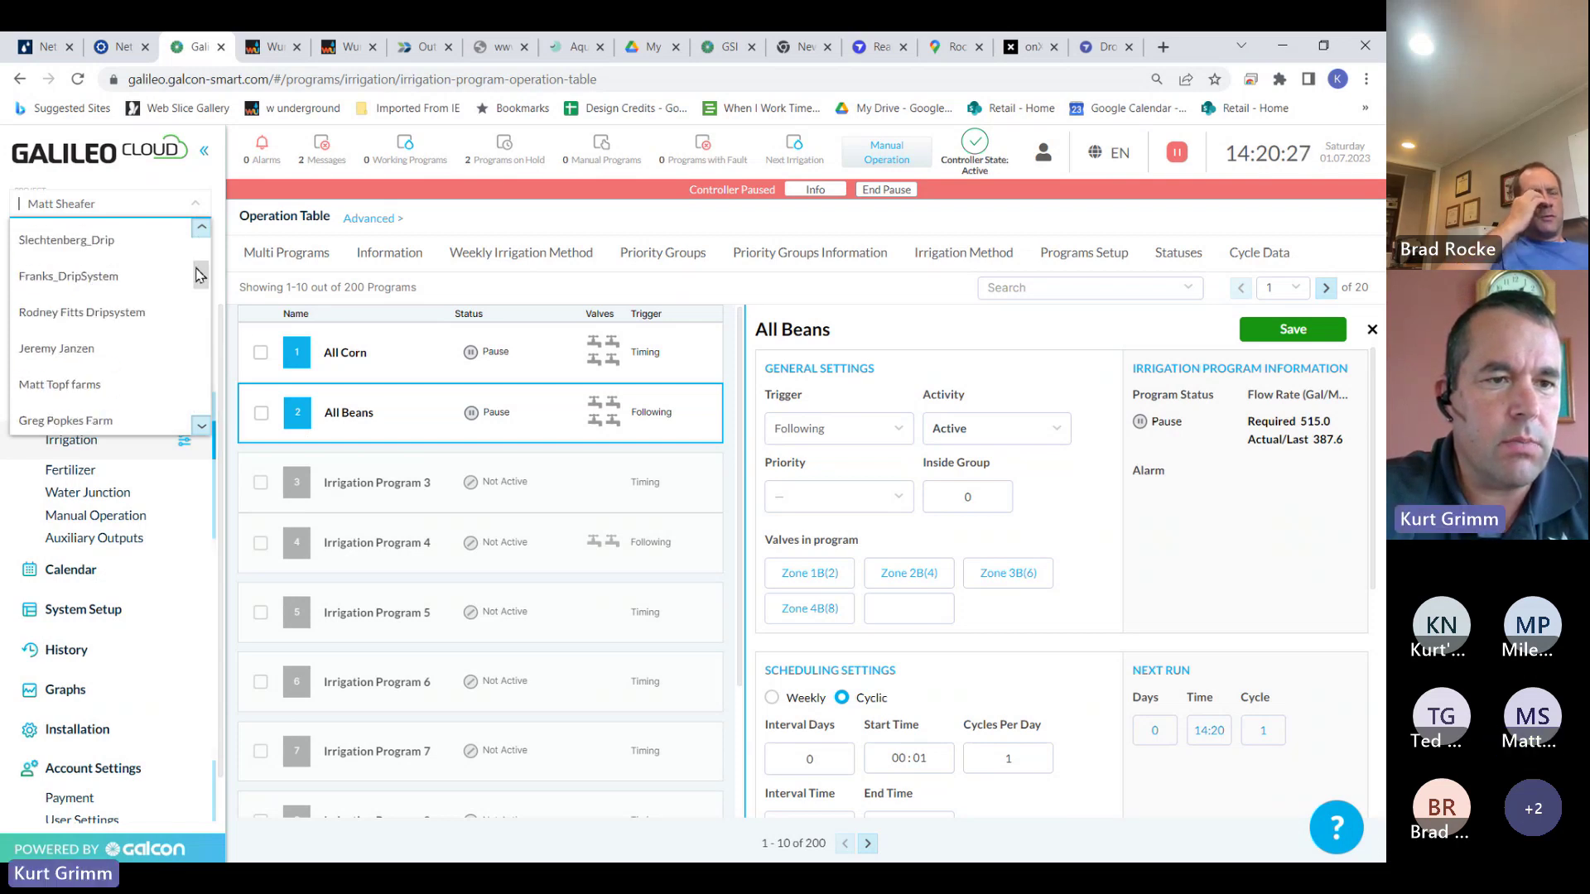
left_click(141, 244)
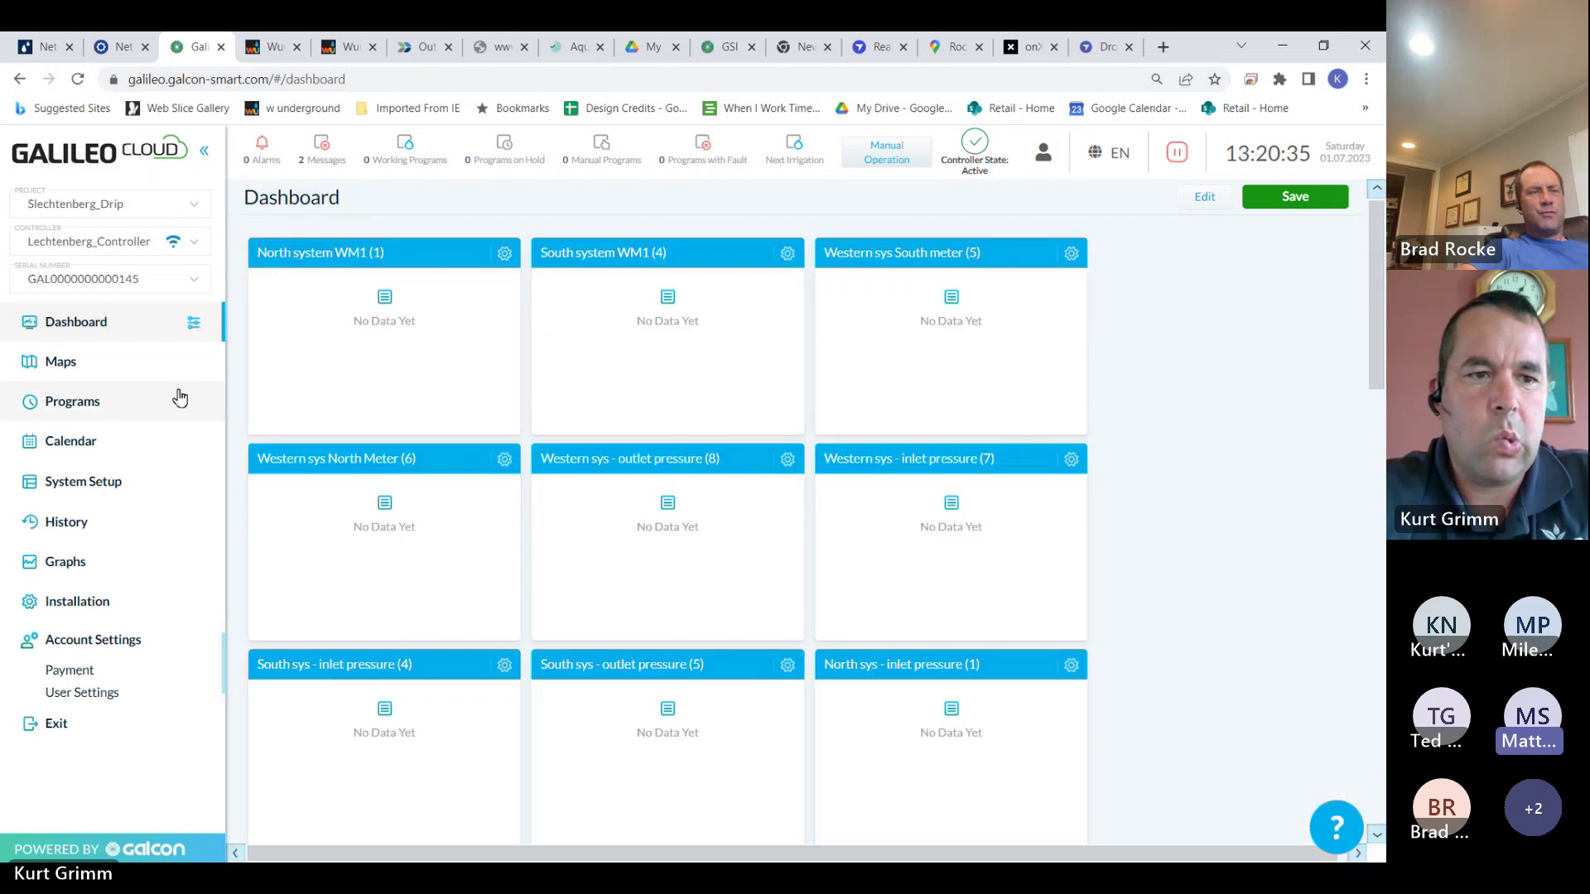
left_click(116, 402)
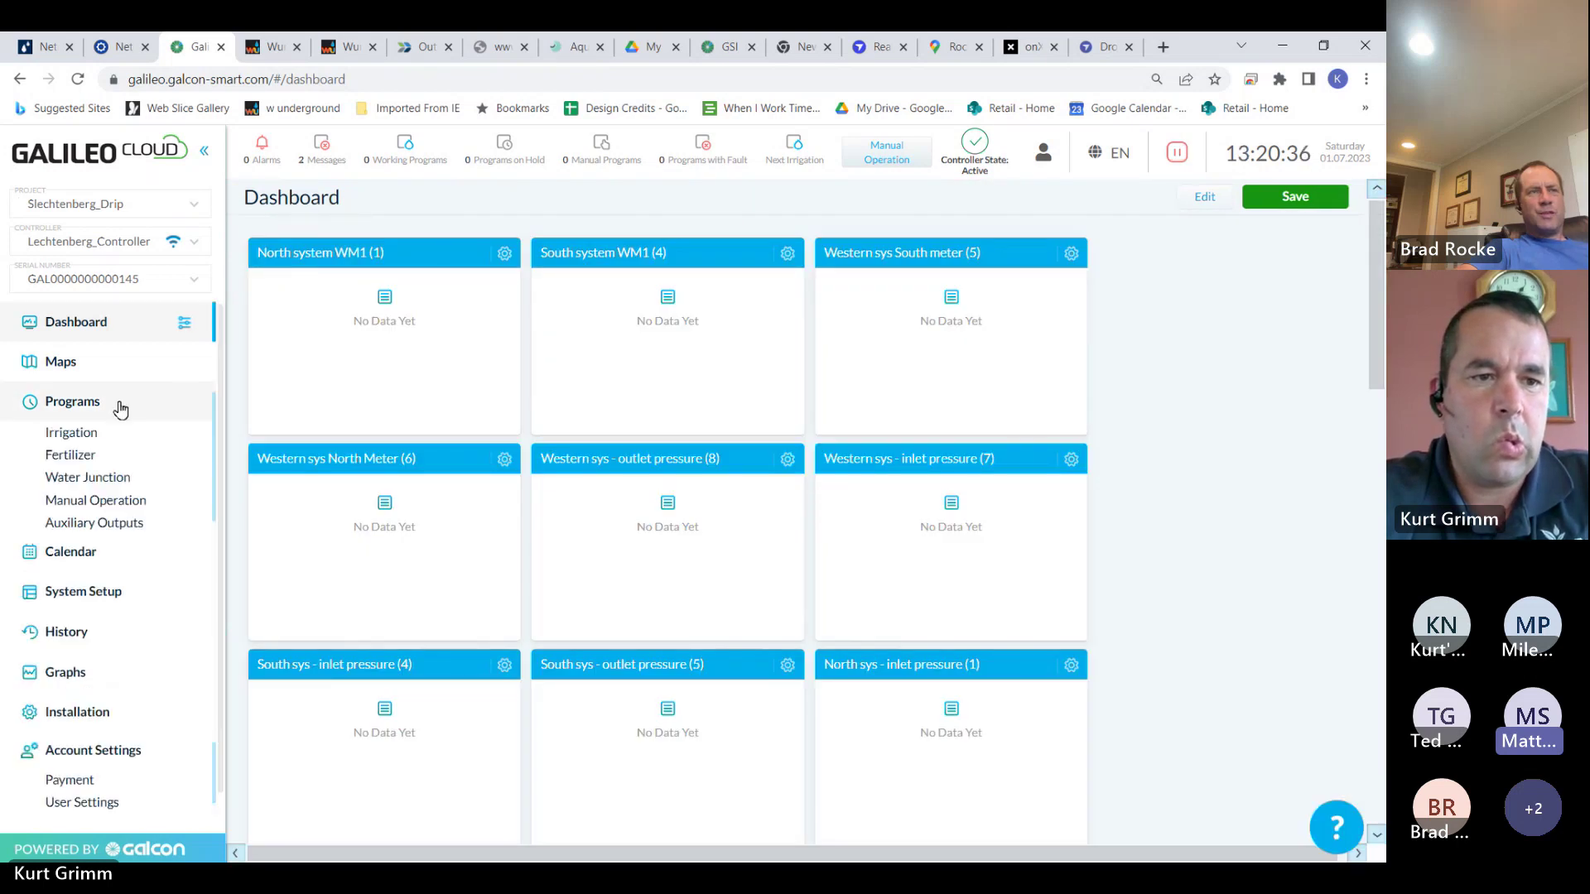
left_click(100, 439)
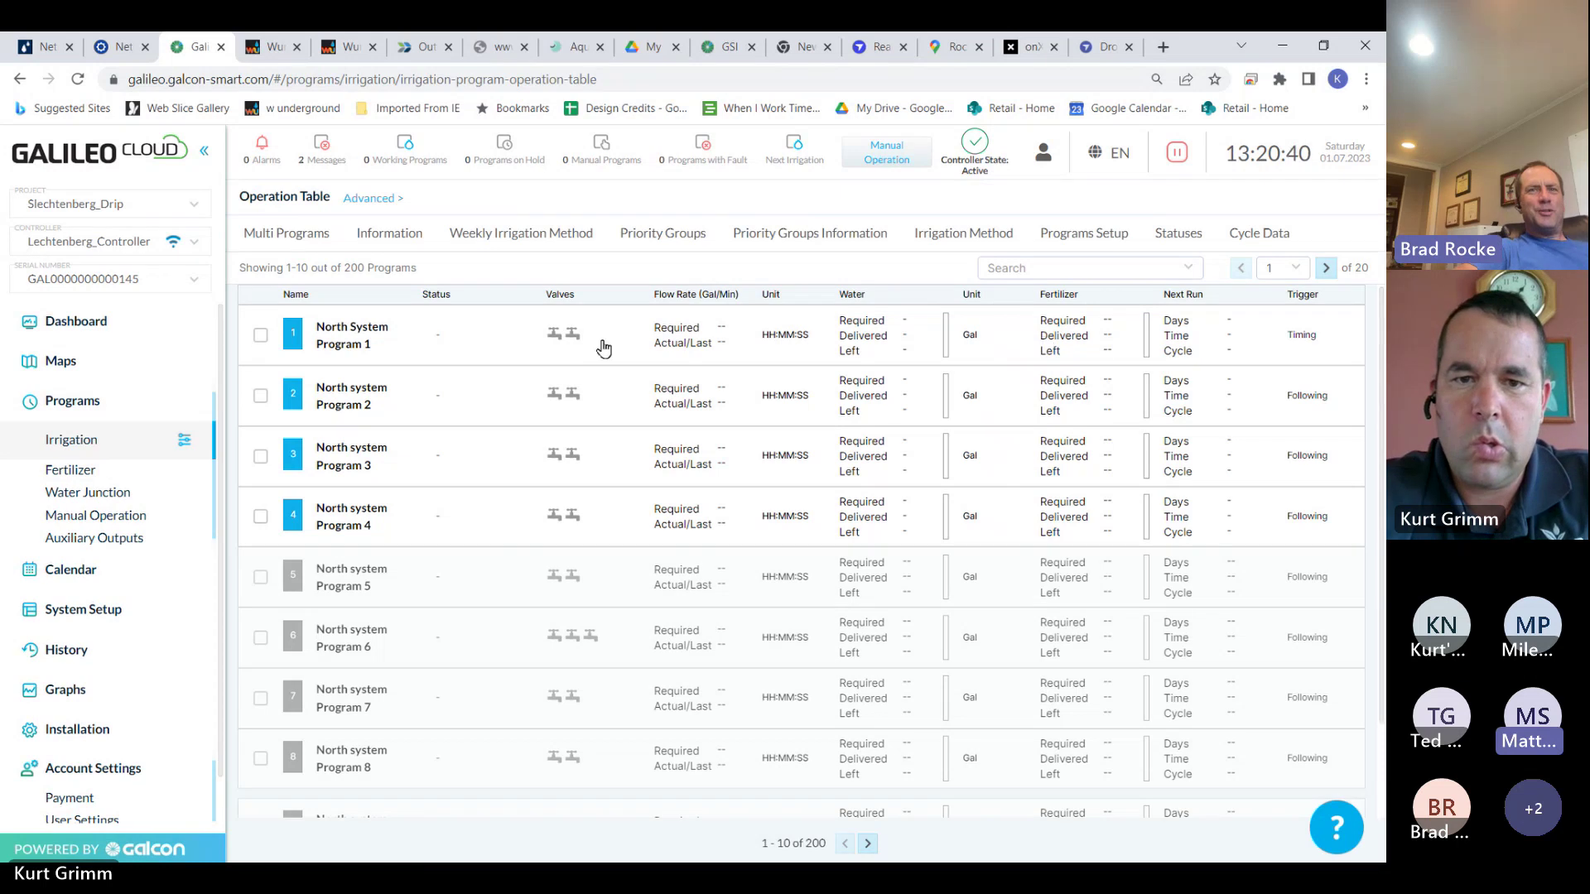
Review the settings of North System Programs 1 through 4
left_click(603, 345)
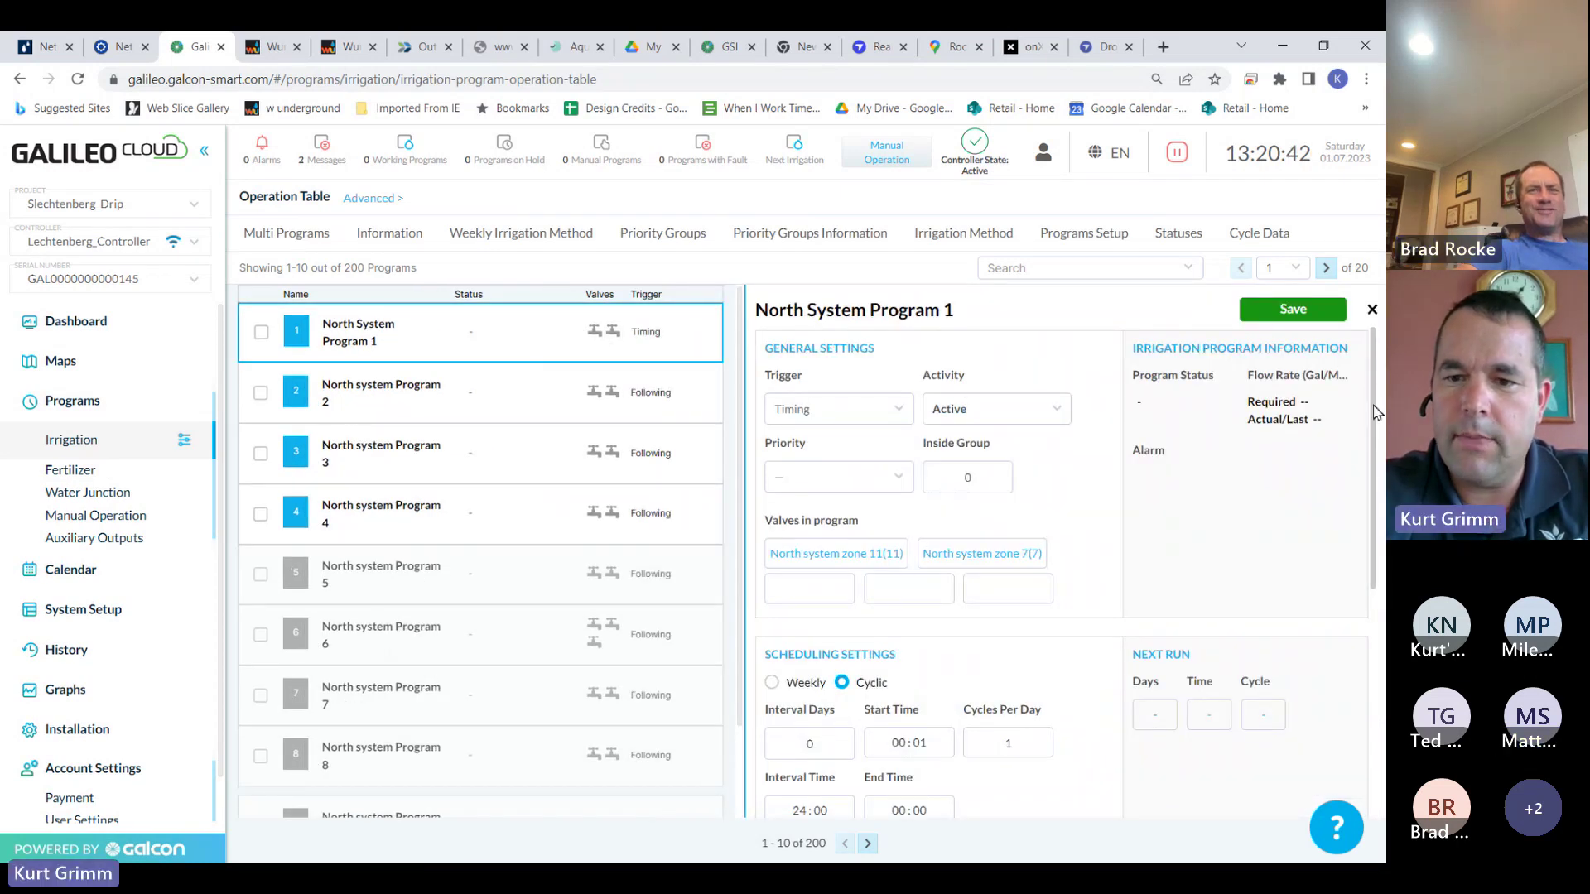
scroll(1370, 443, "down", 1)
scroll(1370, 447, "down", 3)
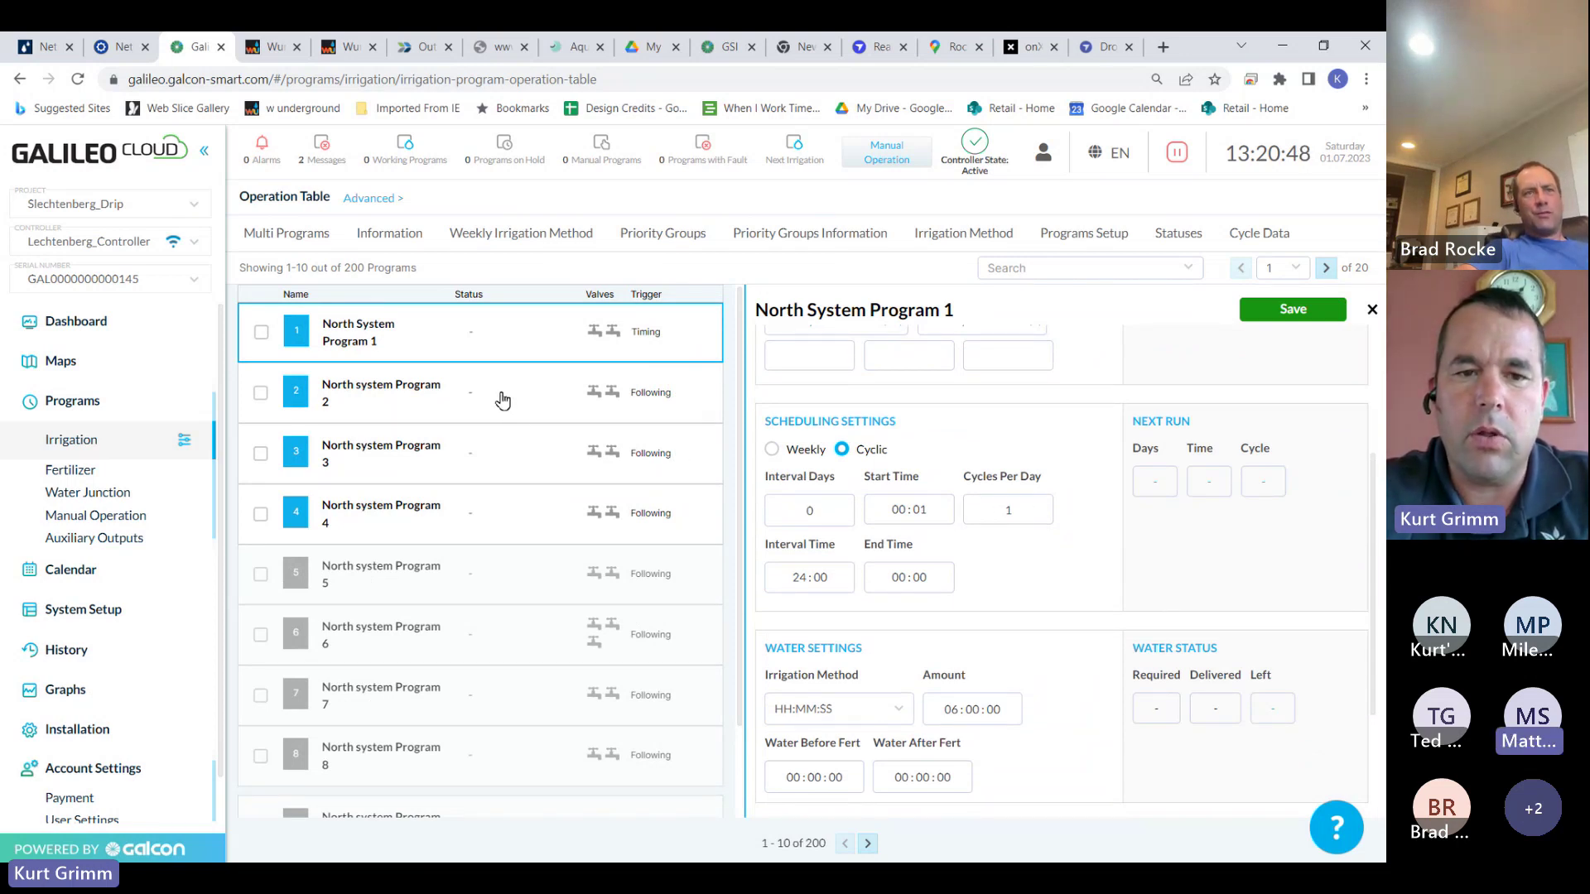
left_click(507, 418)
left_click(518, 465)
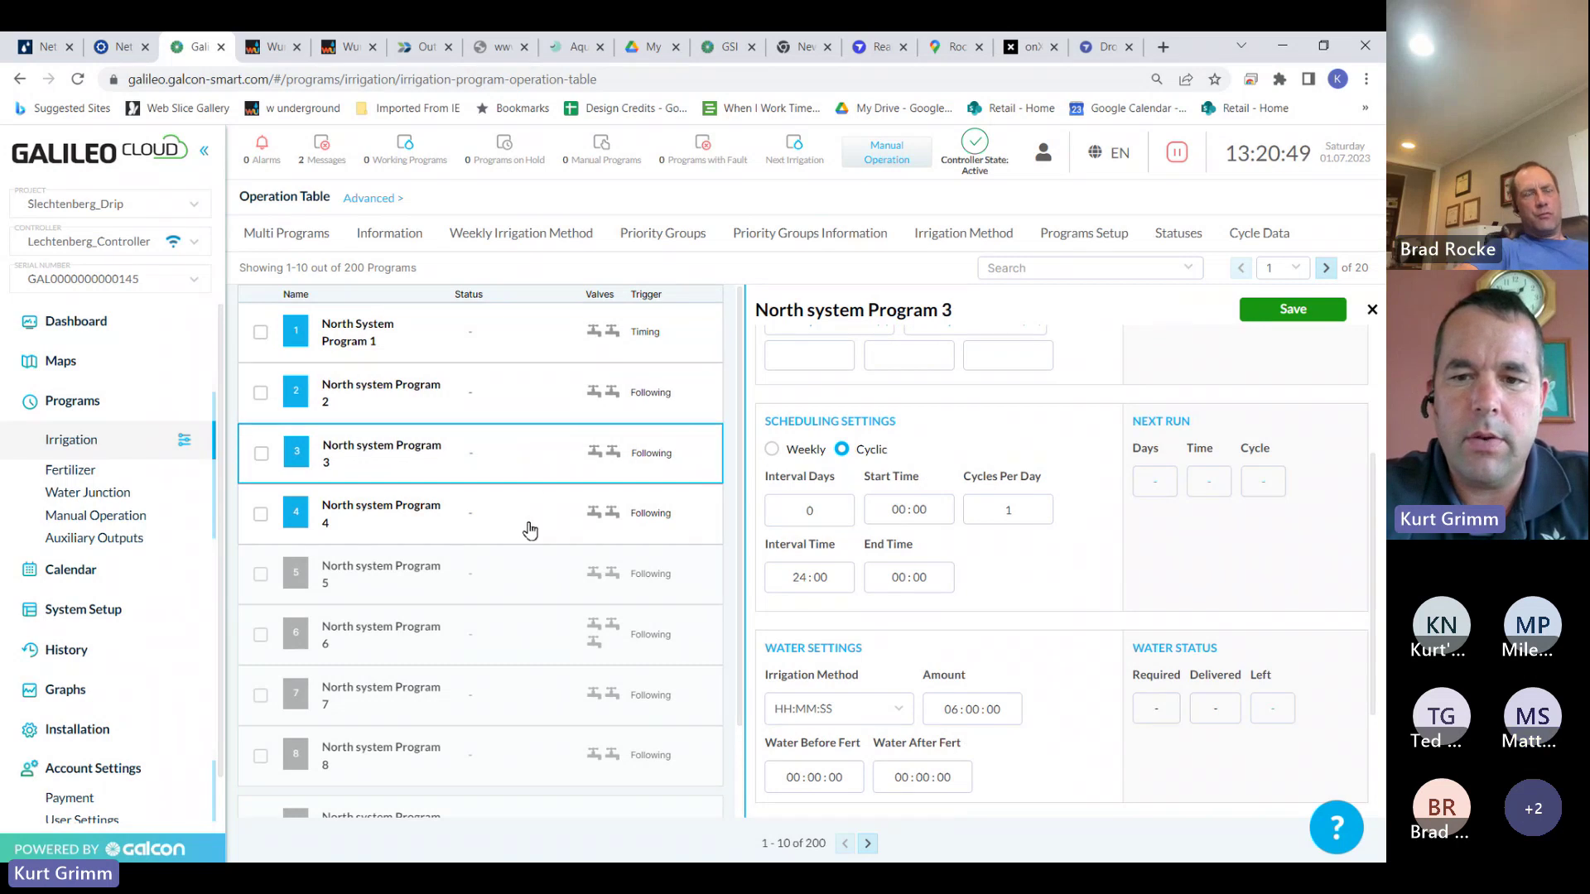
left_click(525, 521)
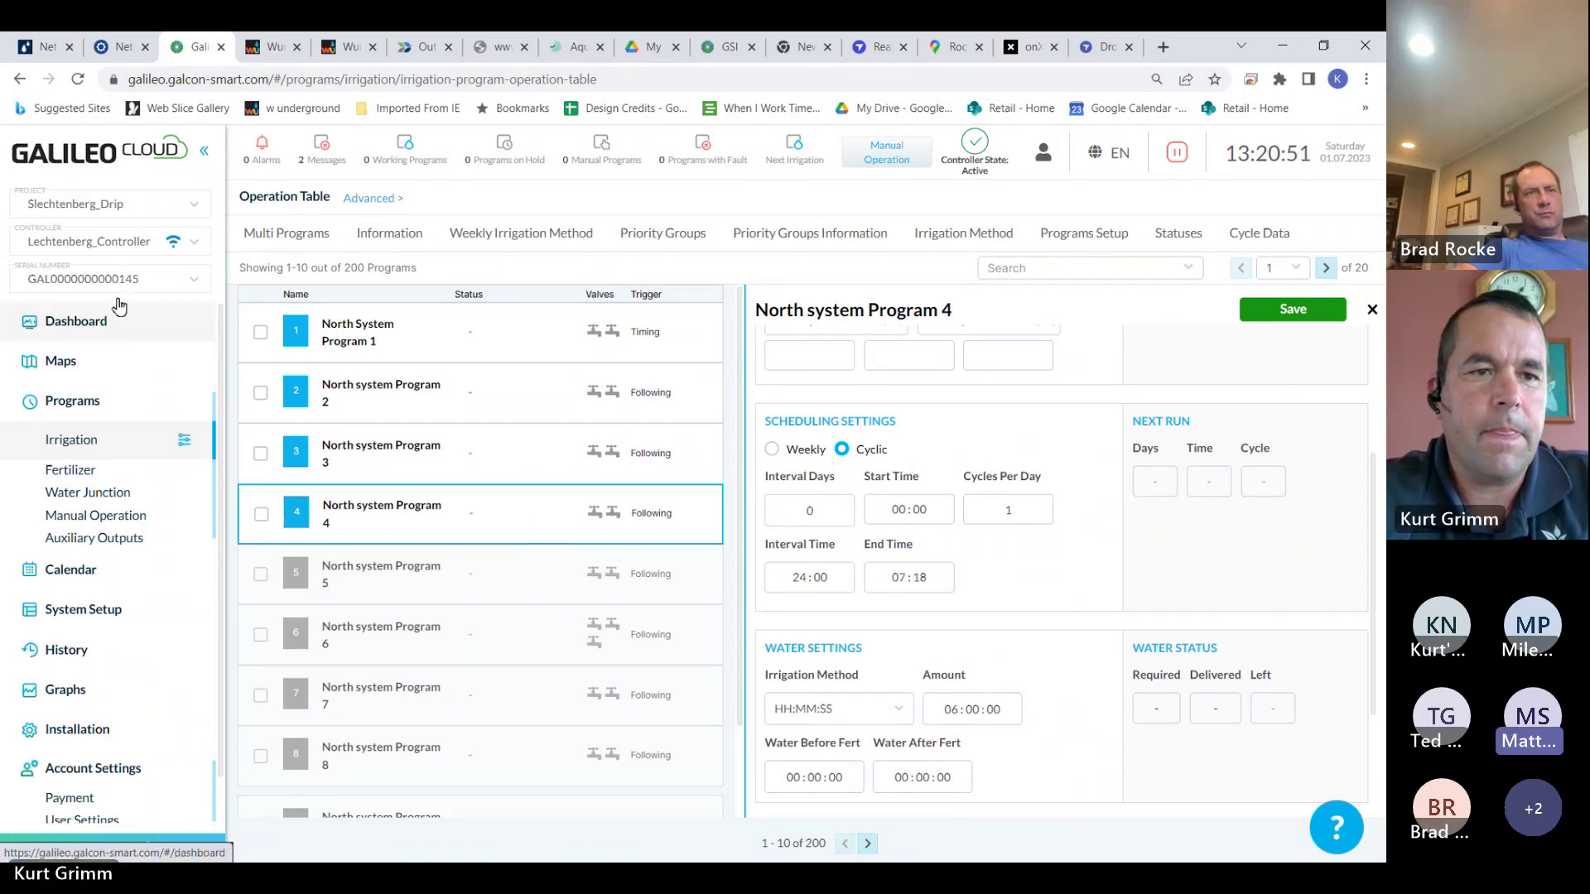
Reselect the original farm project from the Project dropdown
left_click(193, 207)
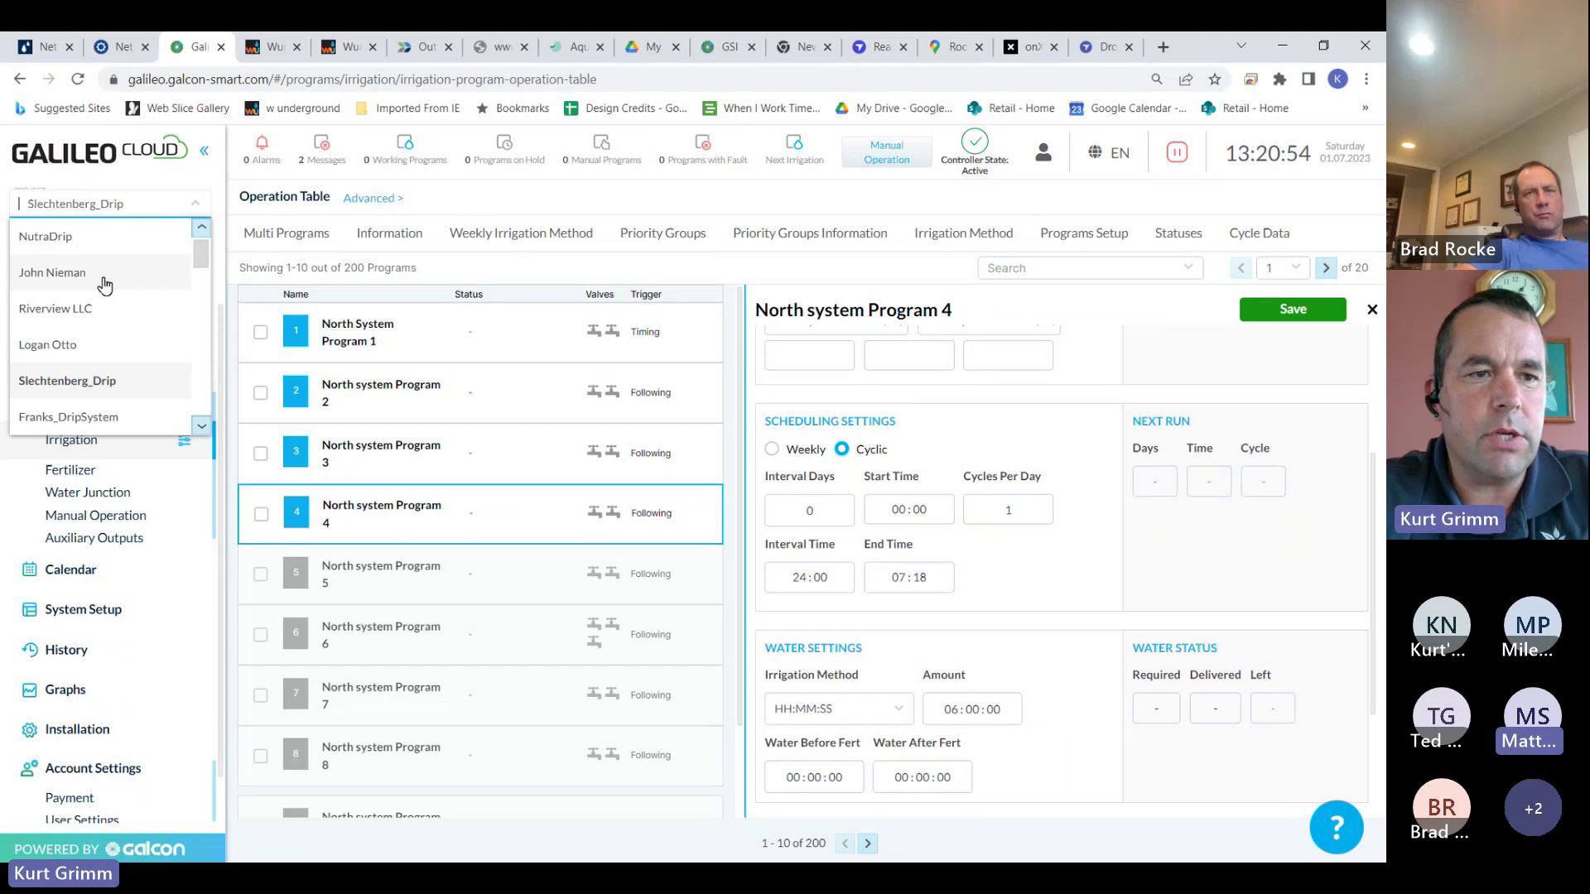
scroll(203, 412, "down", 5)
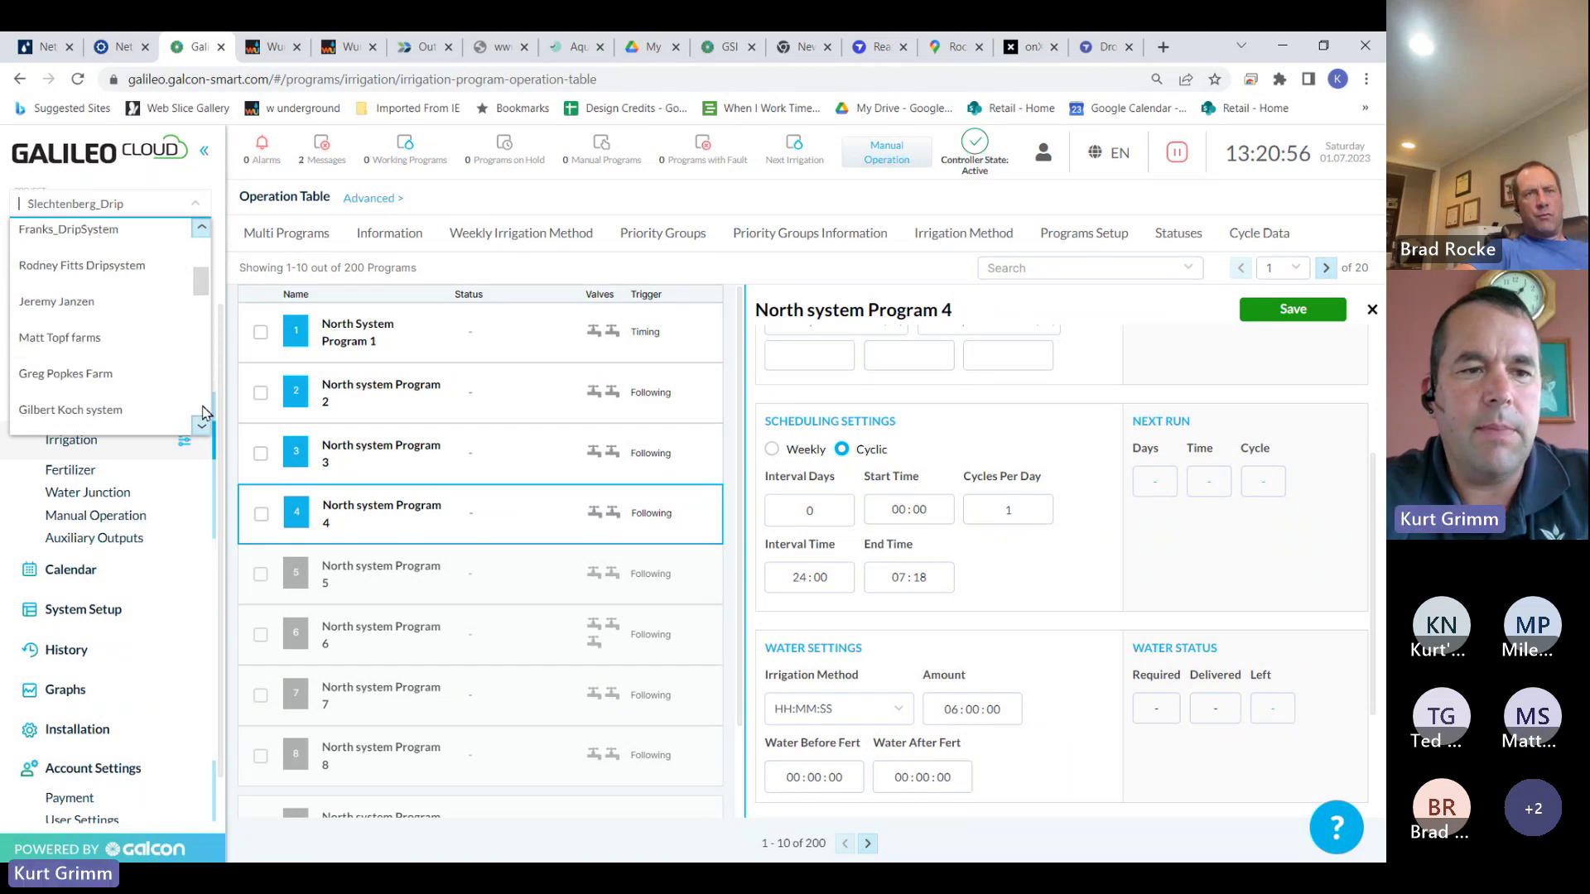
scroll(203, 412, "down", 5)
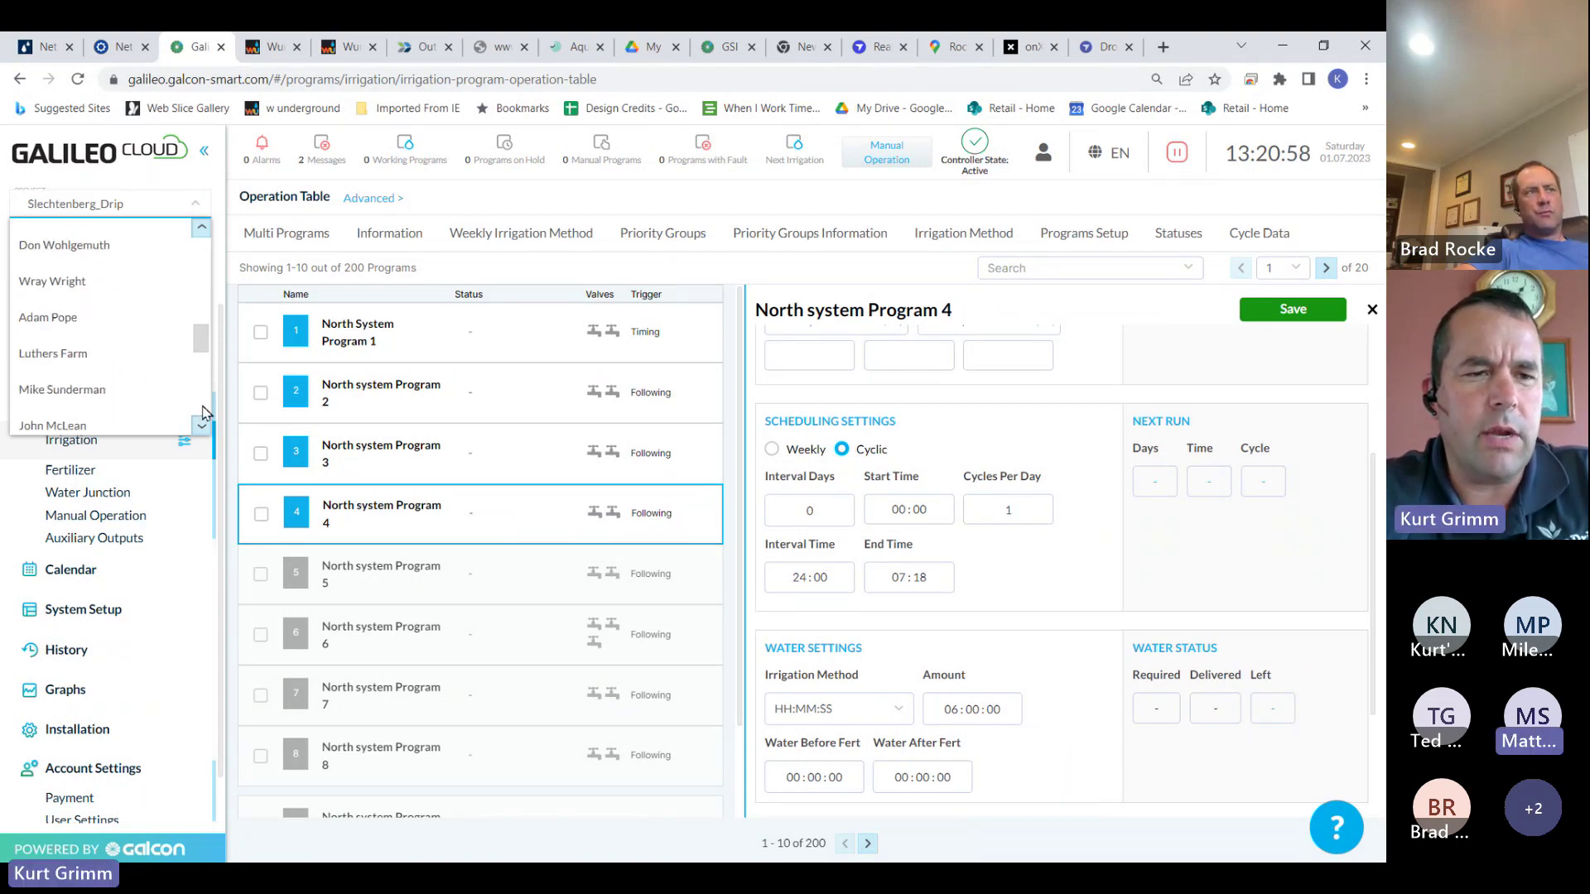
scroll(199, 424, "down", 1)
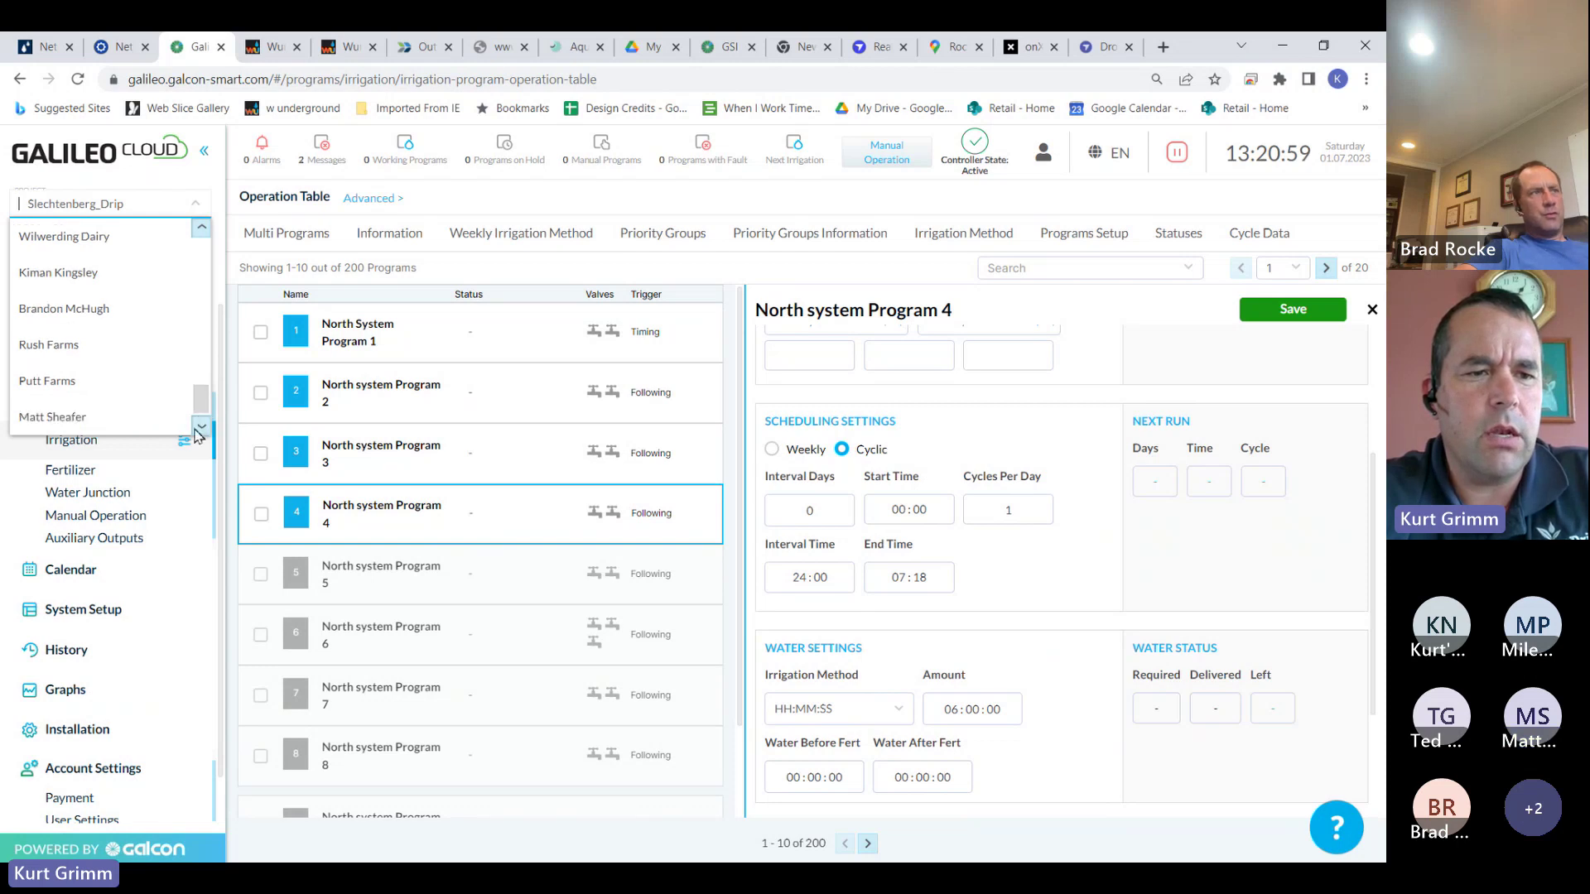
left_click(105, 414)
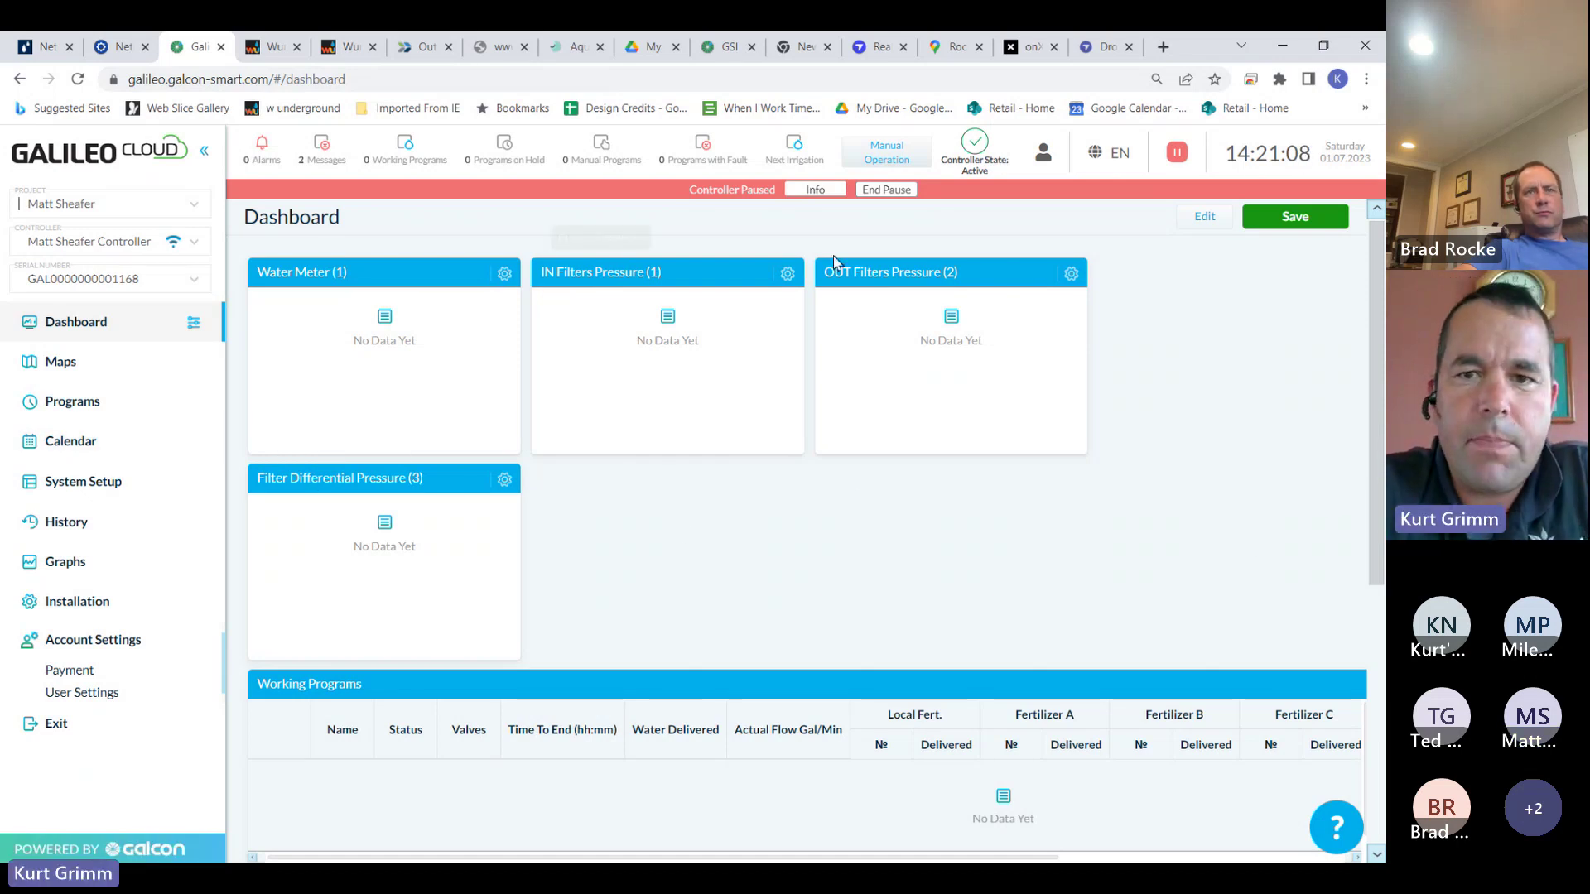
In Manual Operation, set Start Flush Group Number to Filter Flush Unit Program 1 and send it to the controller
left_click(901, 163)
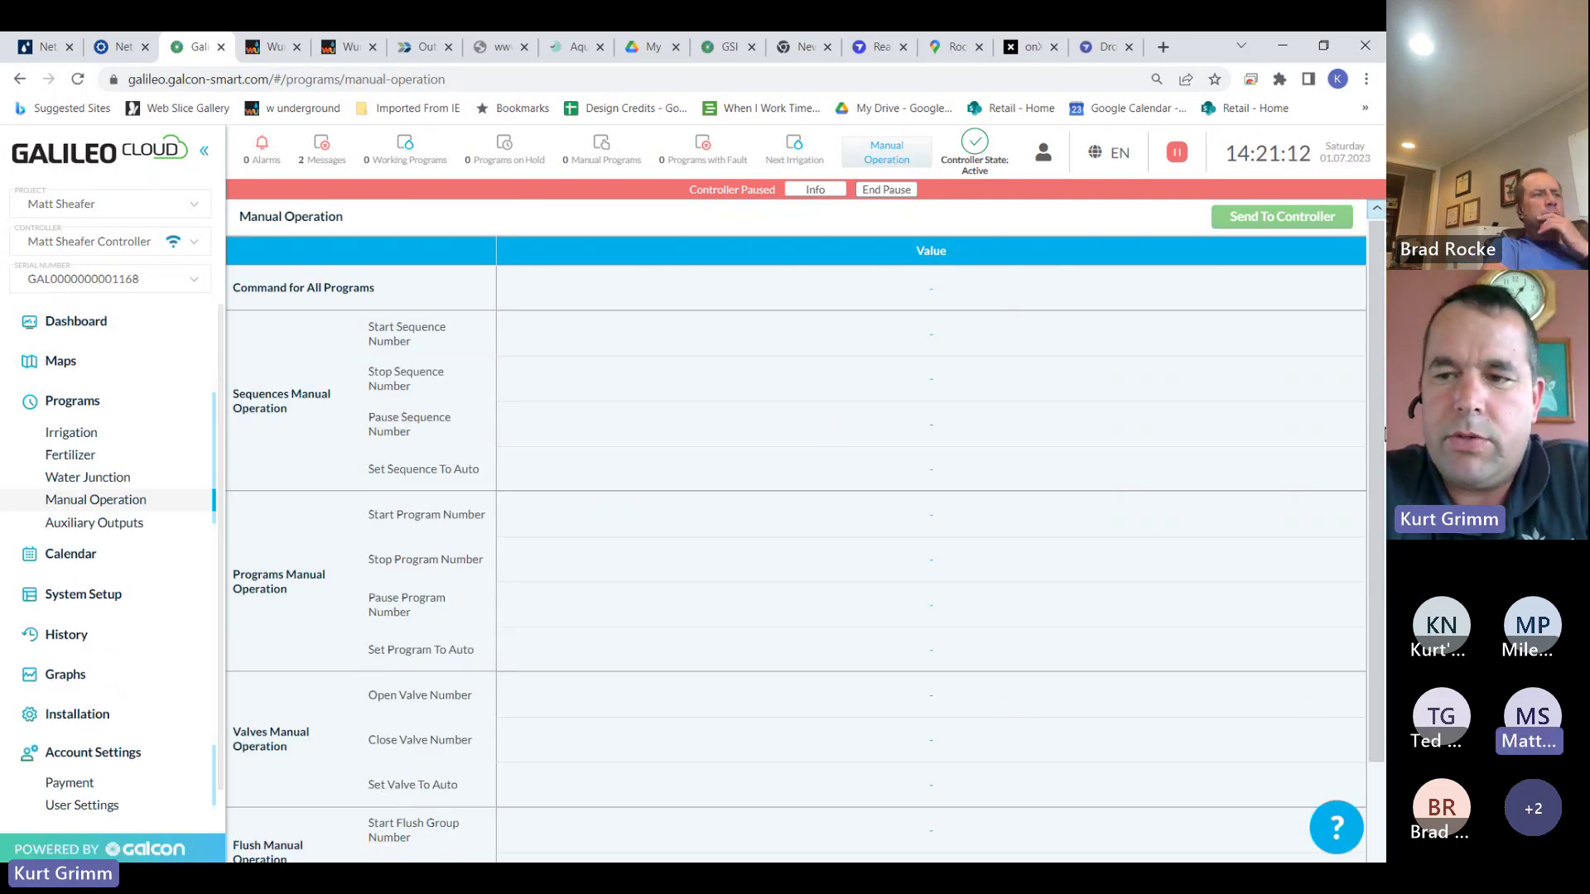
left_click_drag(1374, 429, 1366, 550)
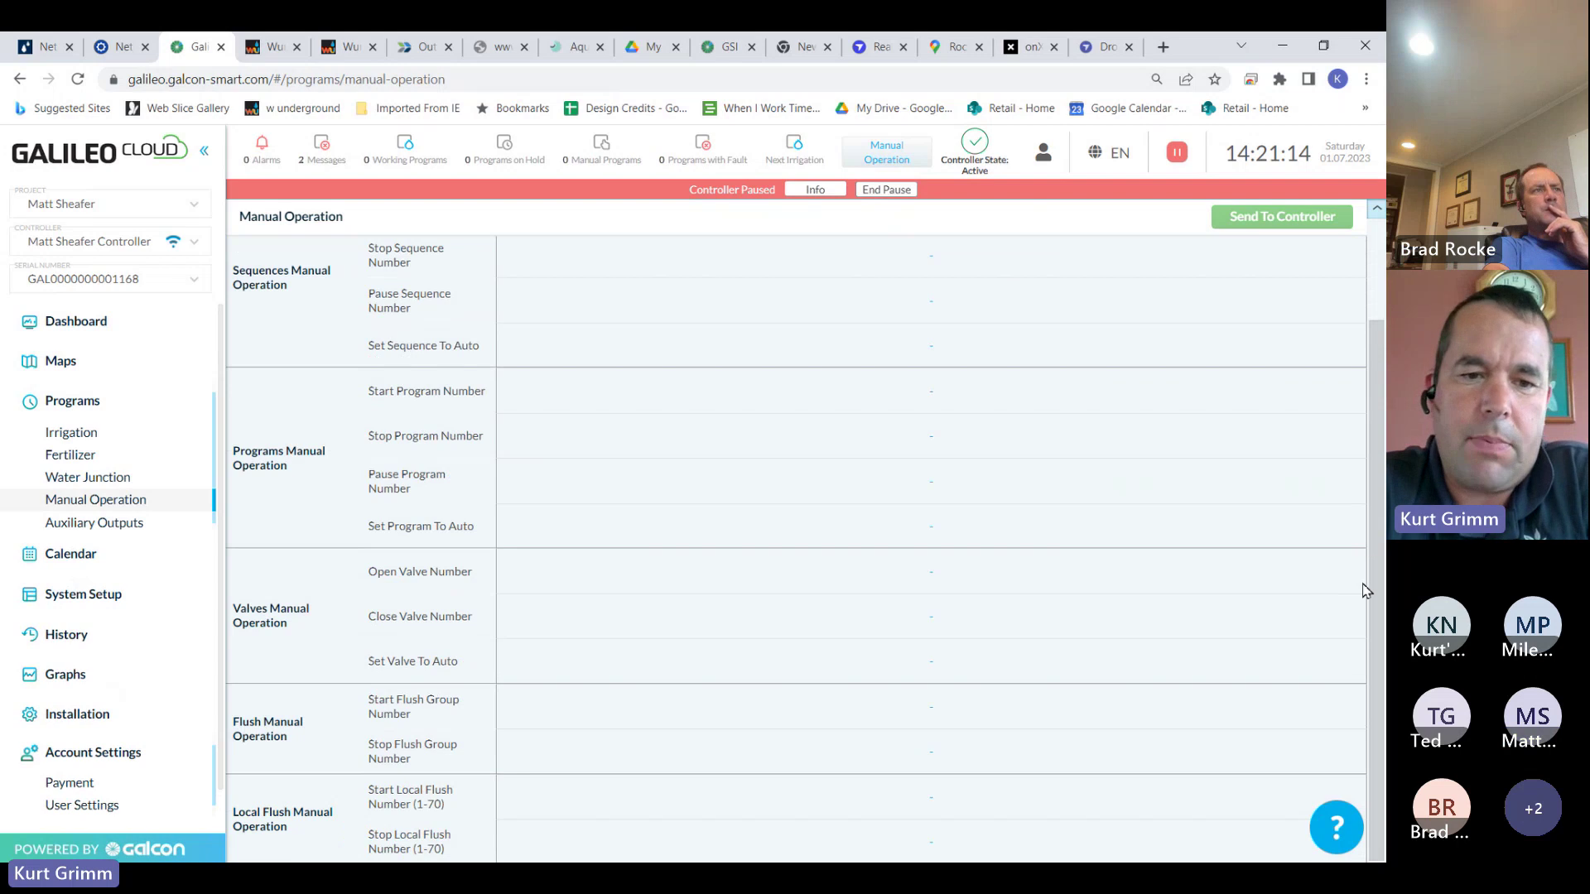
left_click(931, 718)
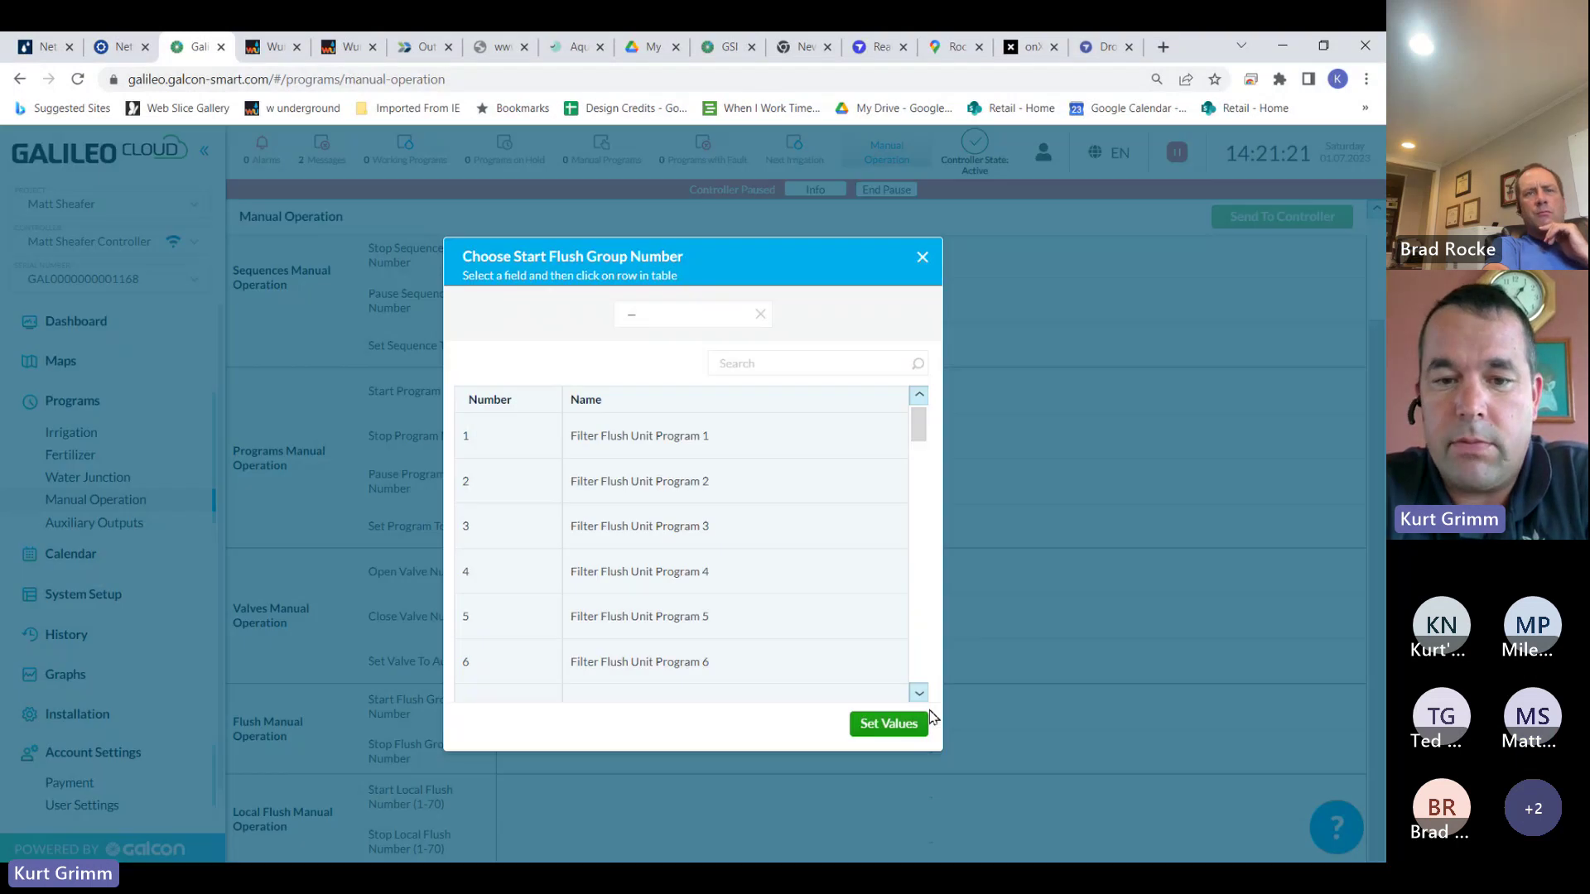
left_click(728, 449)
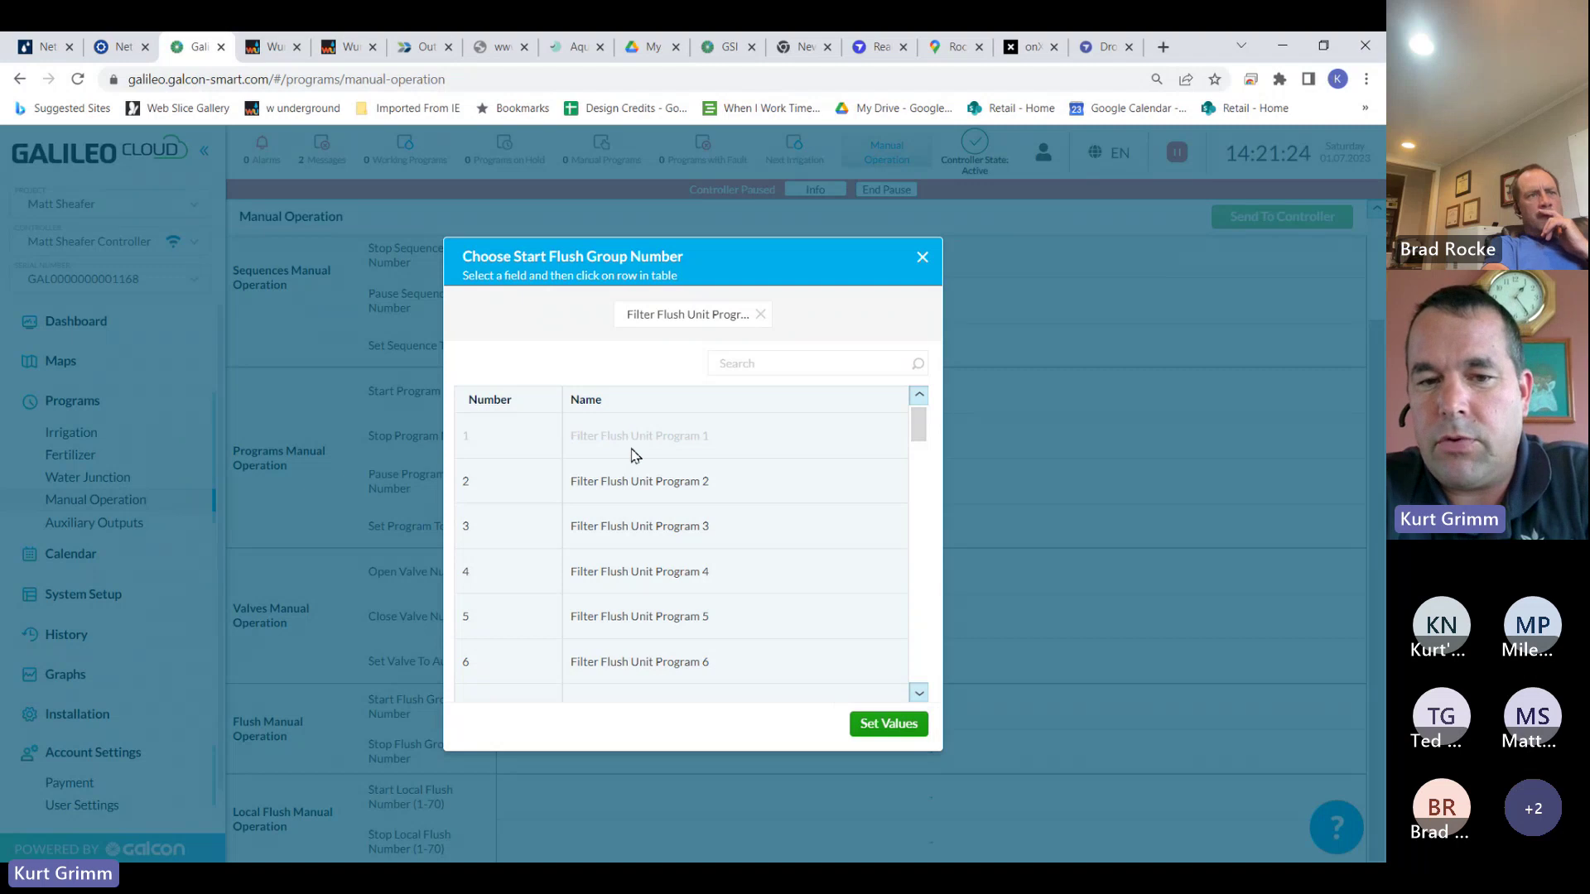
left_click(888, 725)
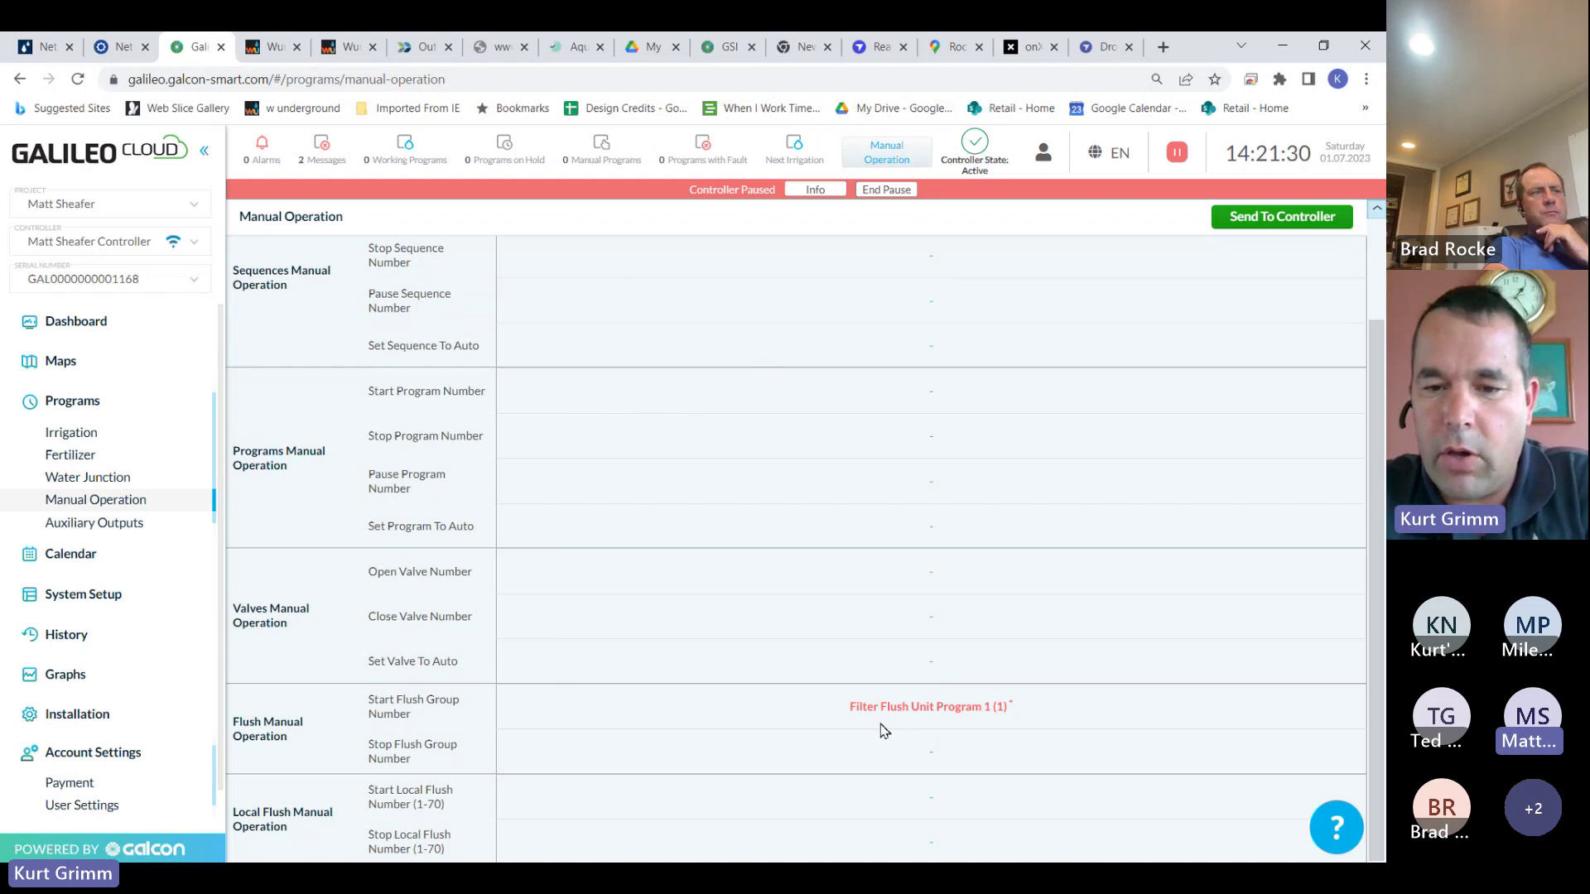
left_click(1279, 225)
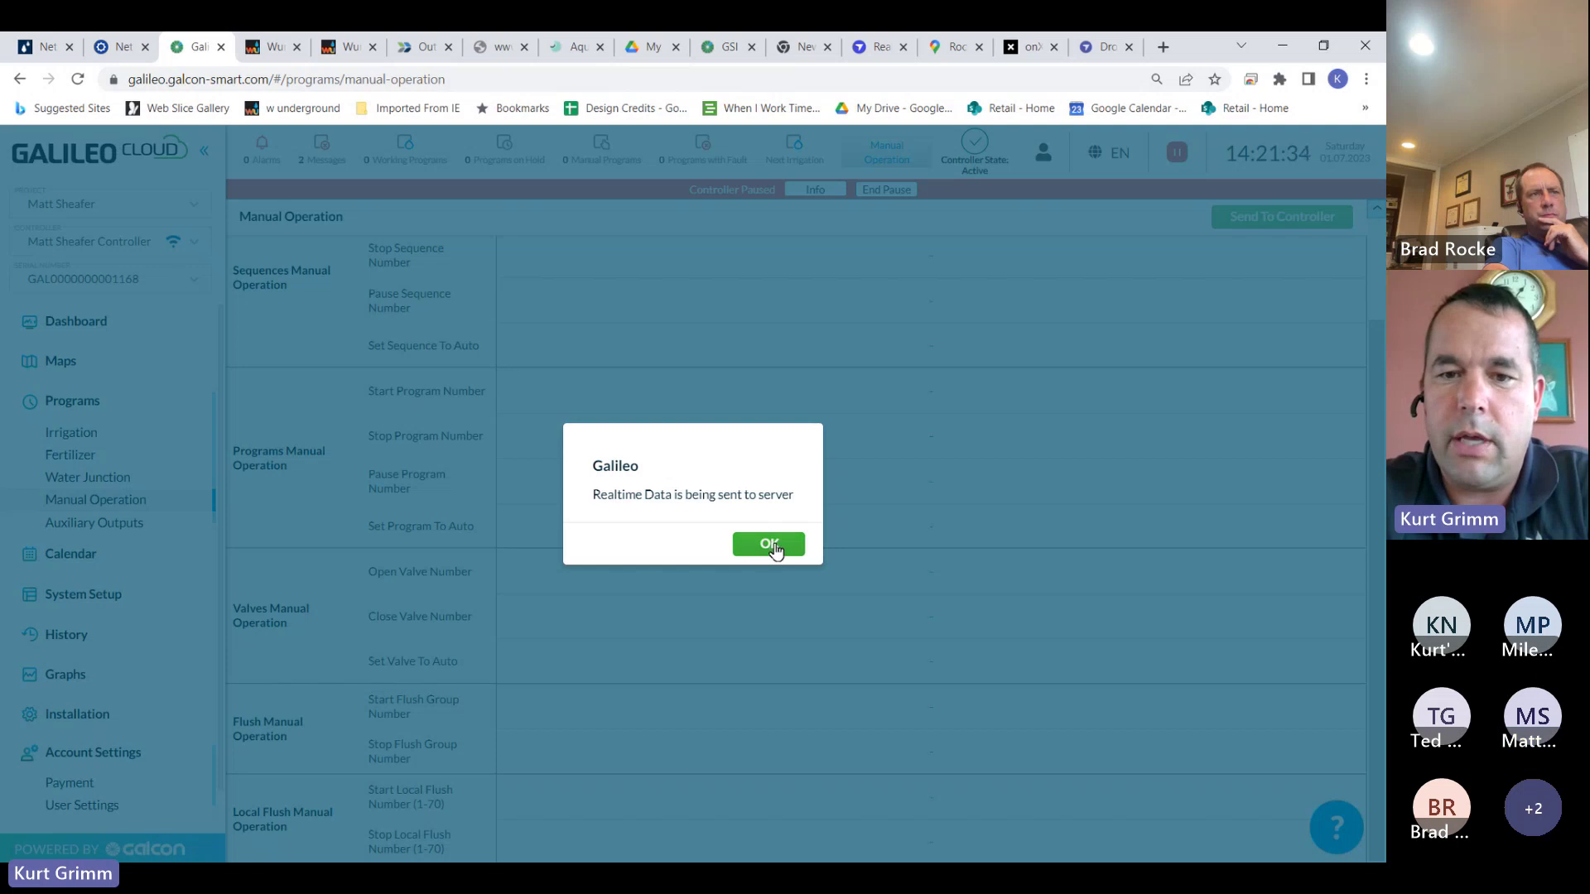
left_click(775, 549)
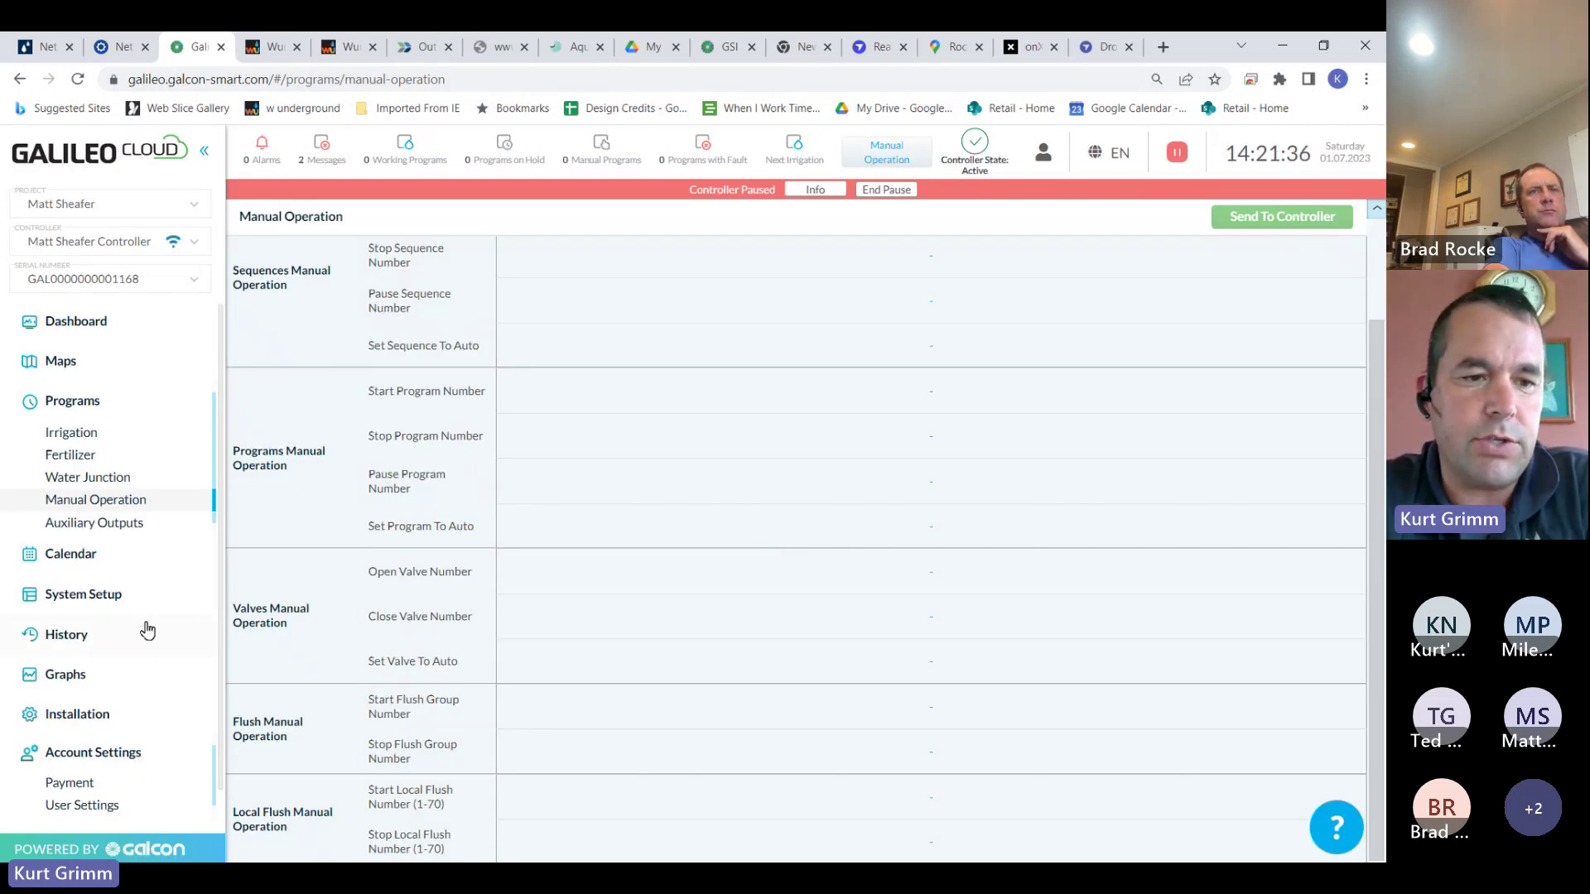
Open the irrigation calendar, check the Irrigation Type and Range filters, advance to Tomorrow, and reload
left_click(96, 557)
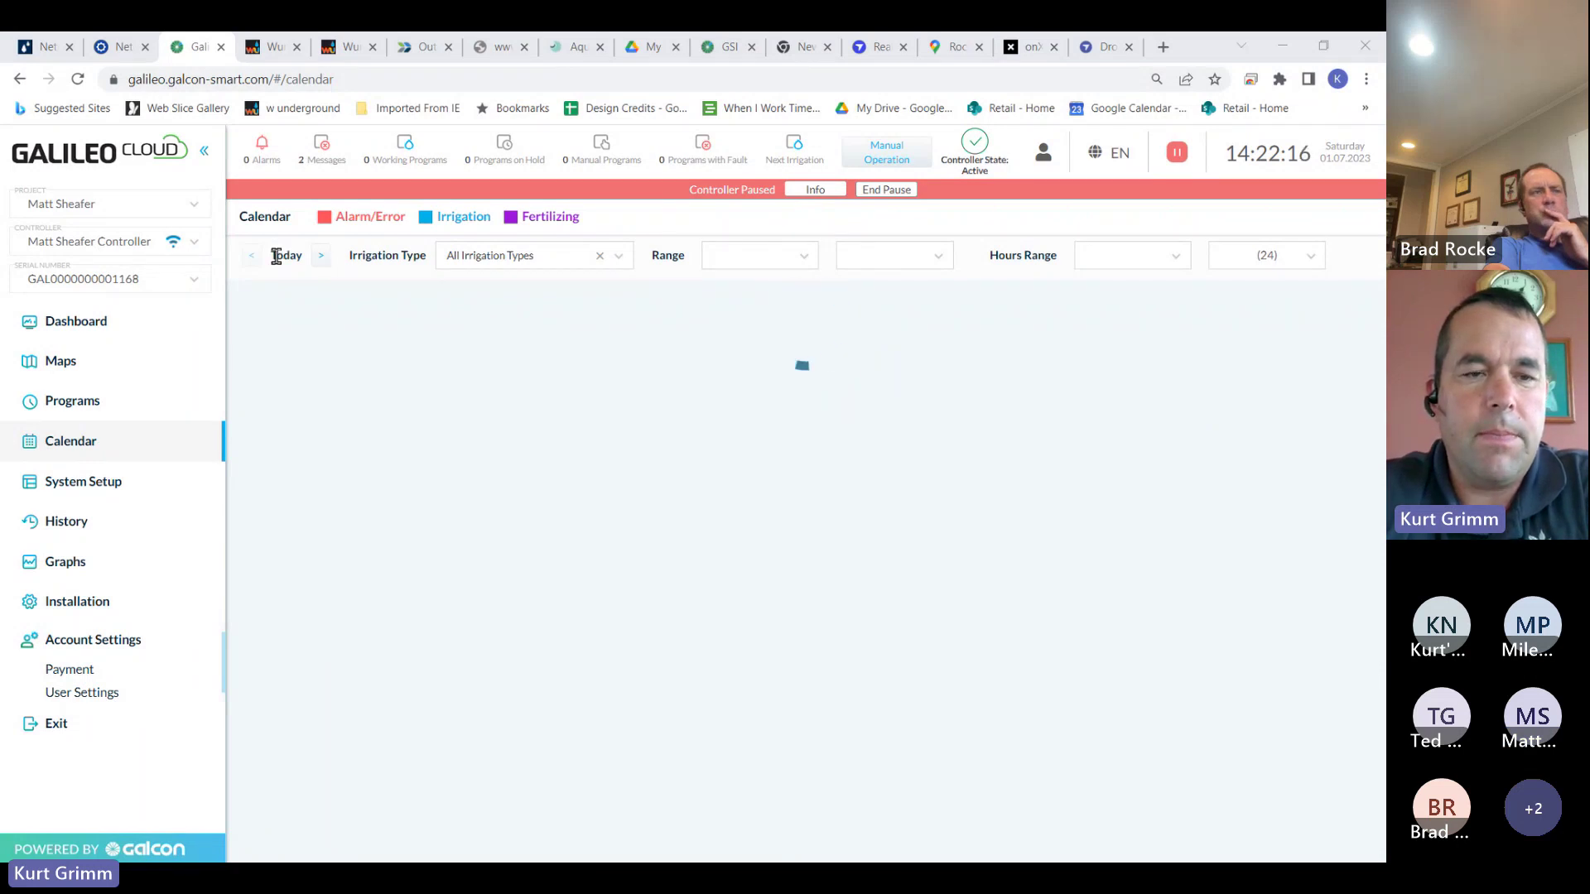
left_click(617, 264)
left_click(620, 260)
left_click(811, 263)
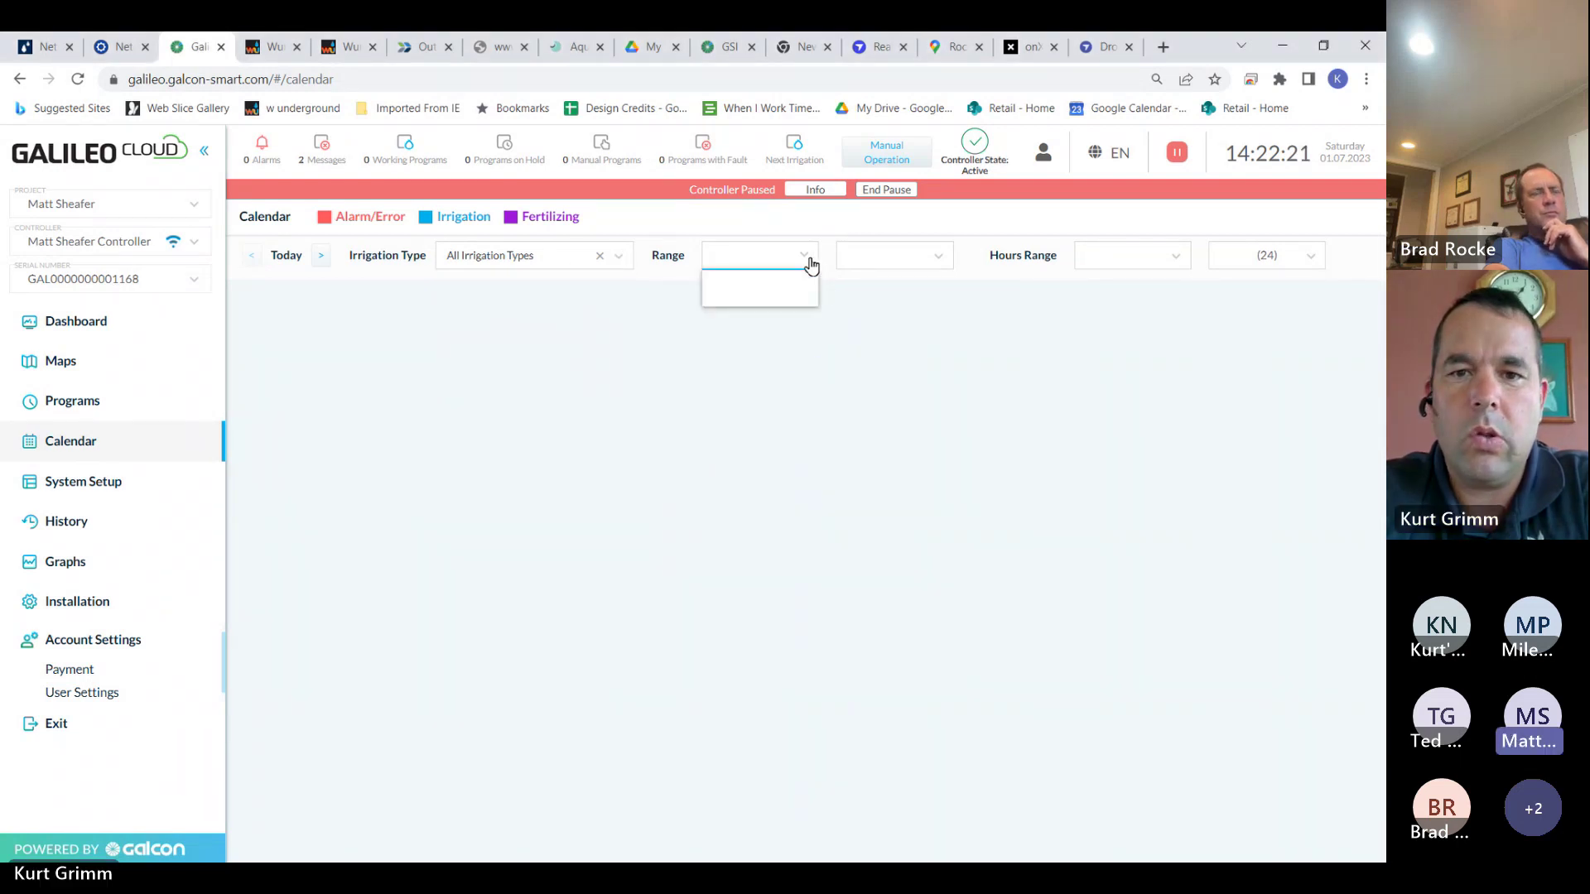
left_click(810, 263)
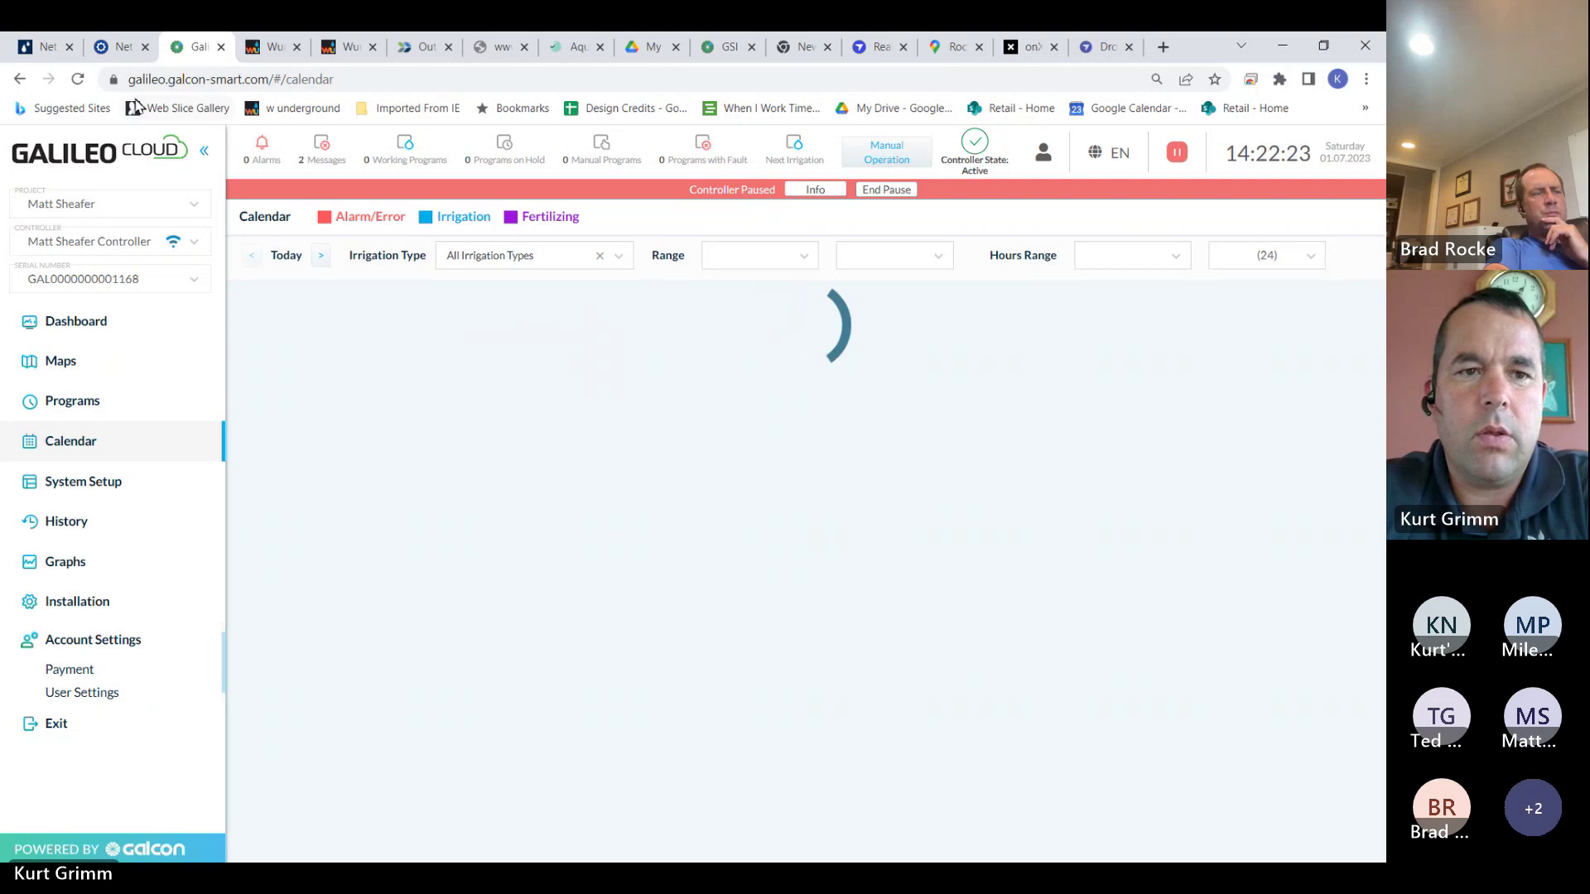
left_click(321, 262)
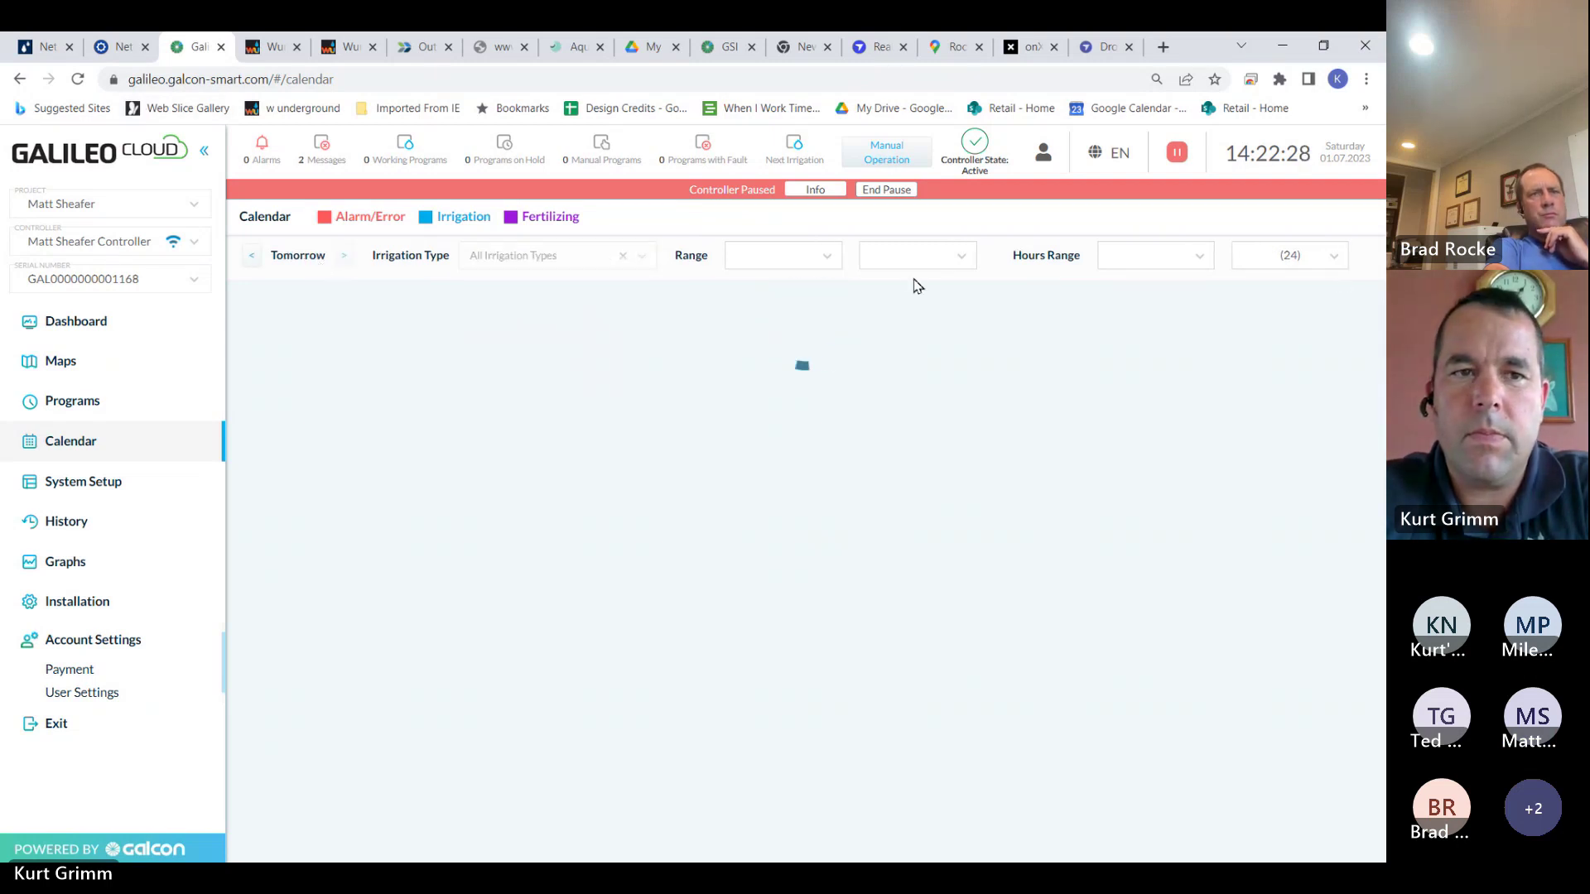
left_click(78, 80)
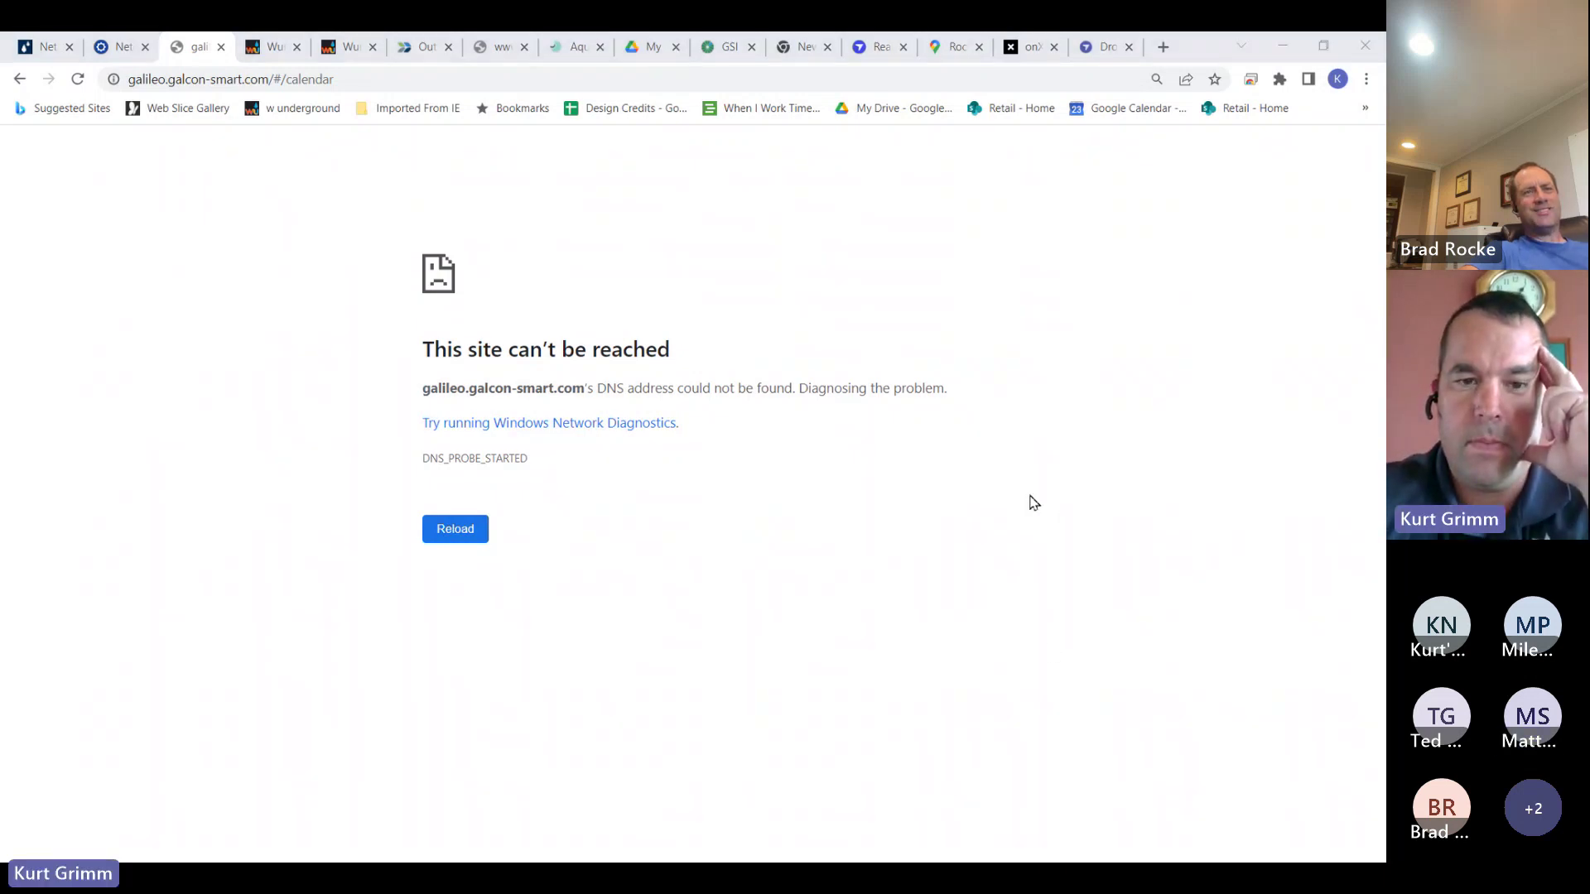
Retry loading the unreachable calendar page, then stop the failing load
left_click(456, 544)
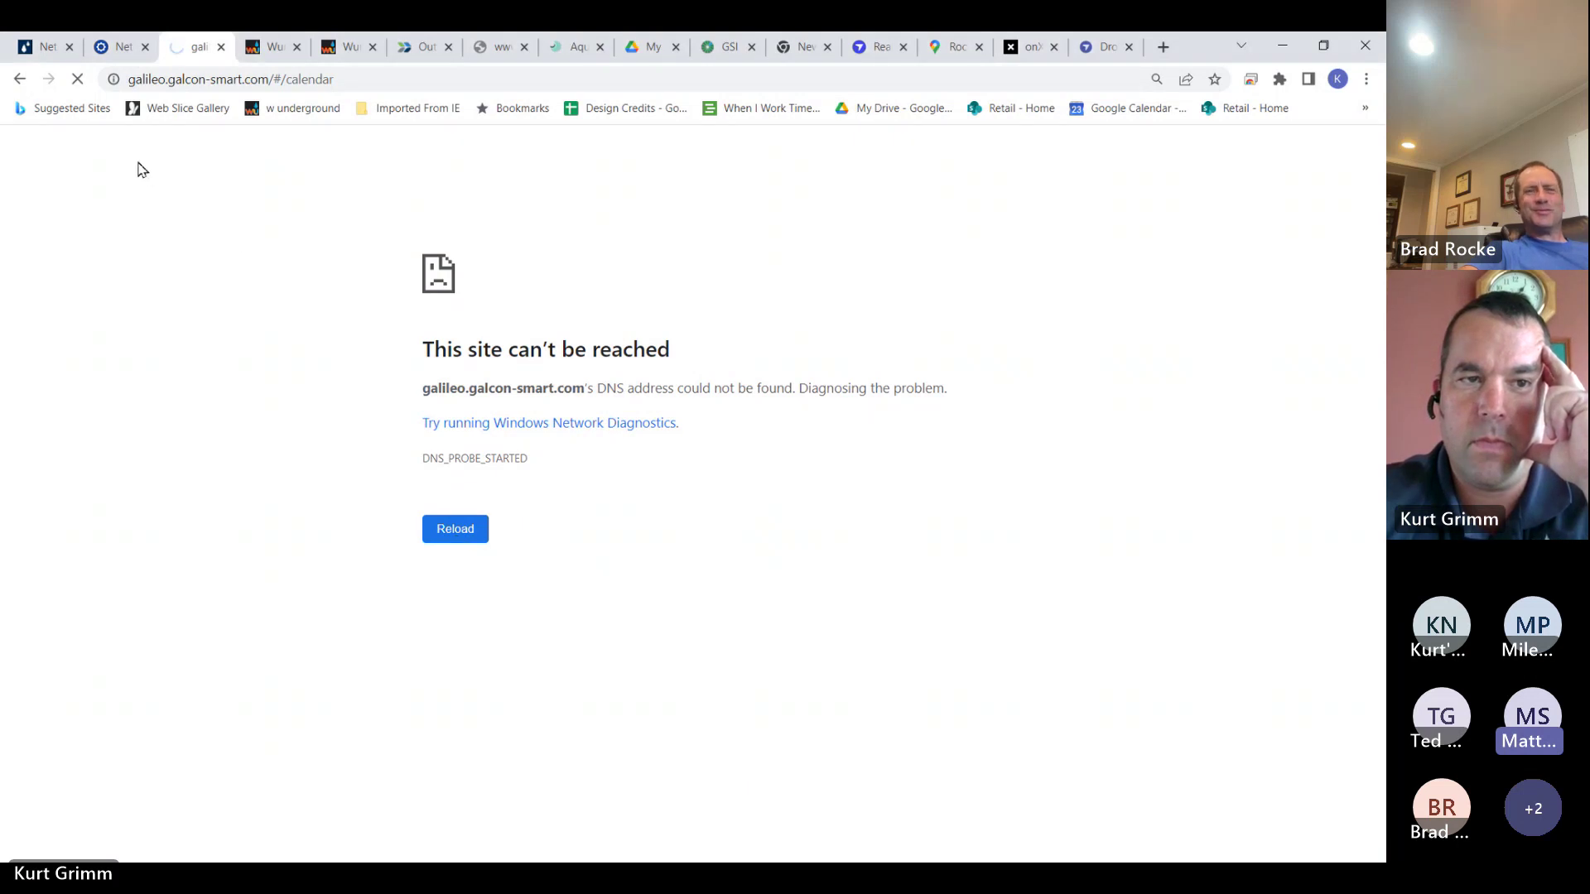
left_click(77, 83)
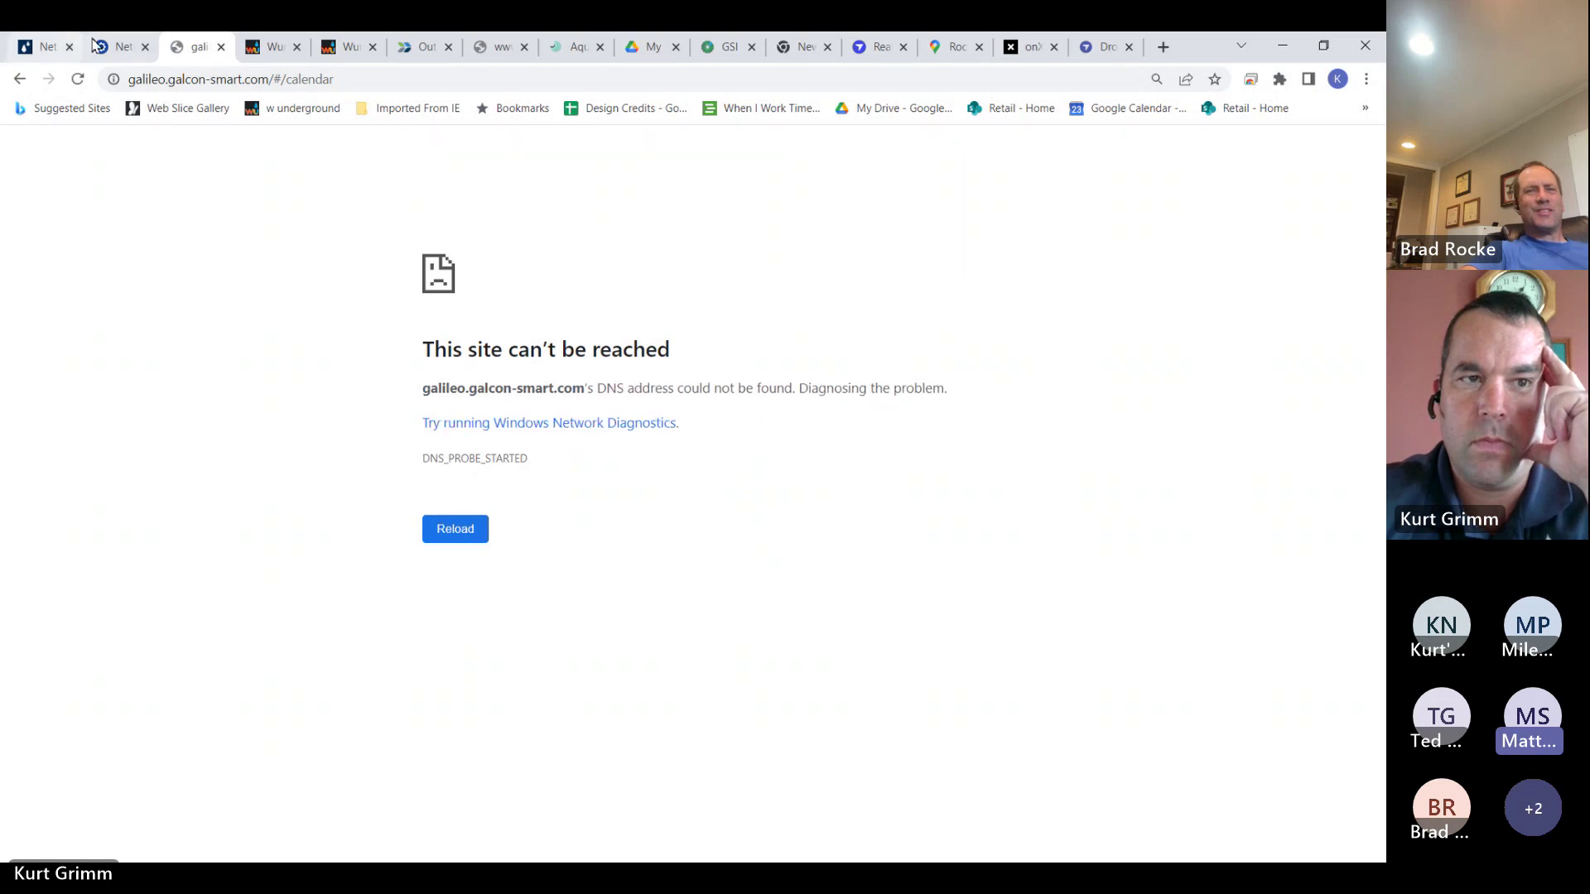
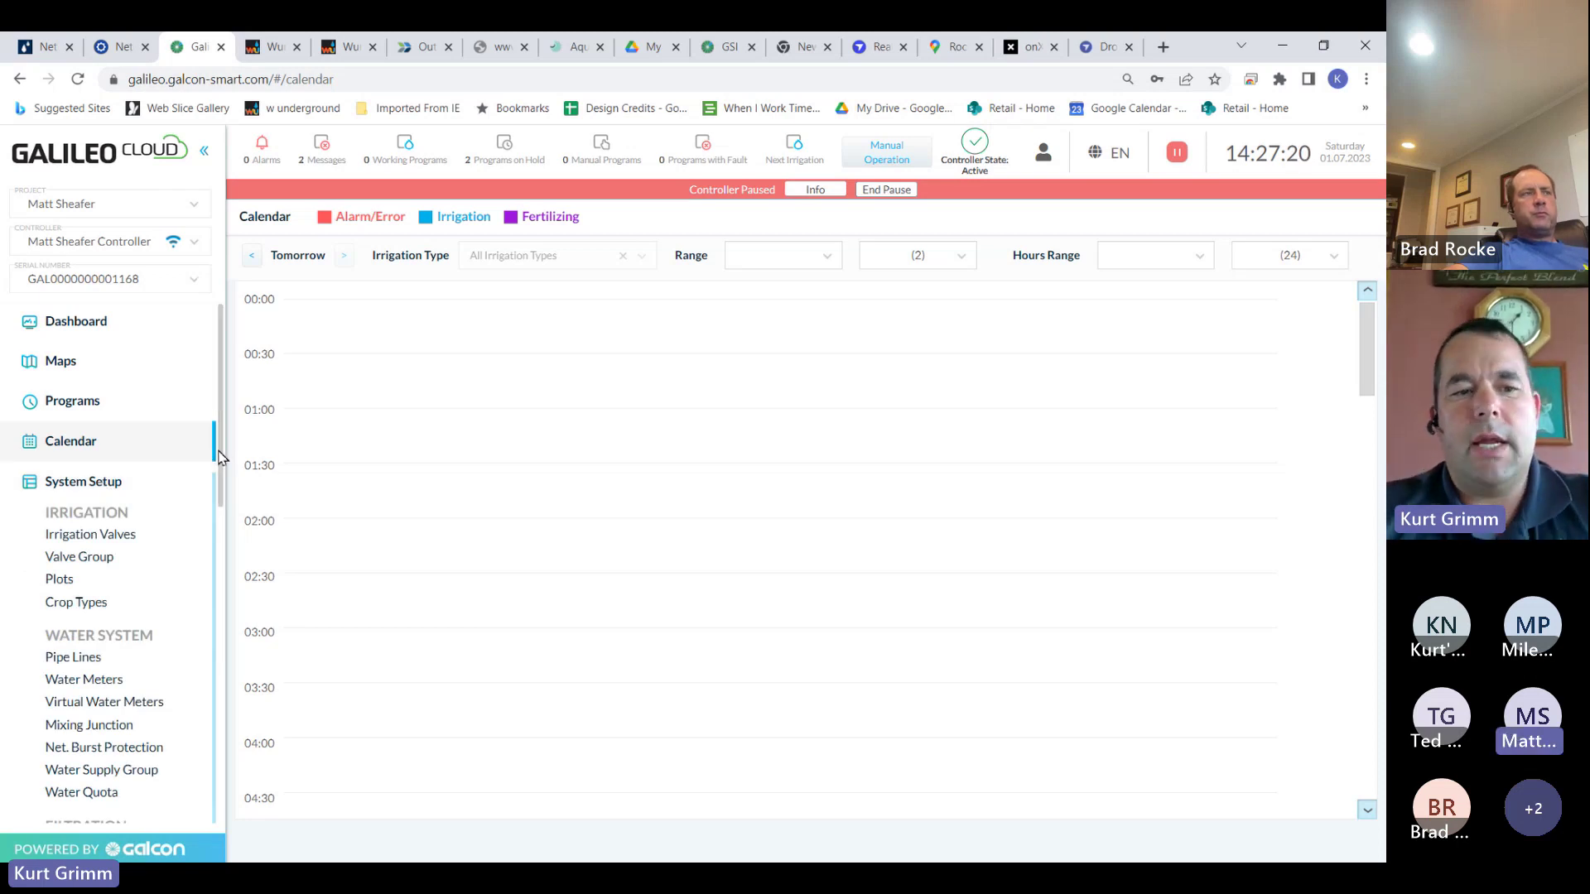
Look over the Irrigation Valves table, then show the programs Operation Table with All Corn and All Beans
left_click_drag(221, 455, 220, 496)
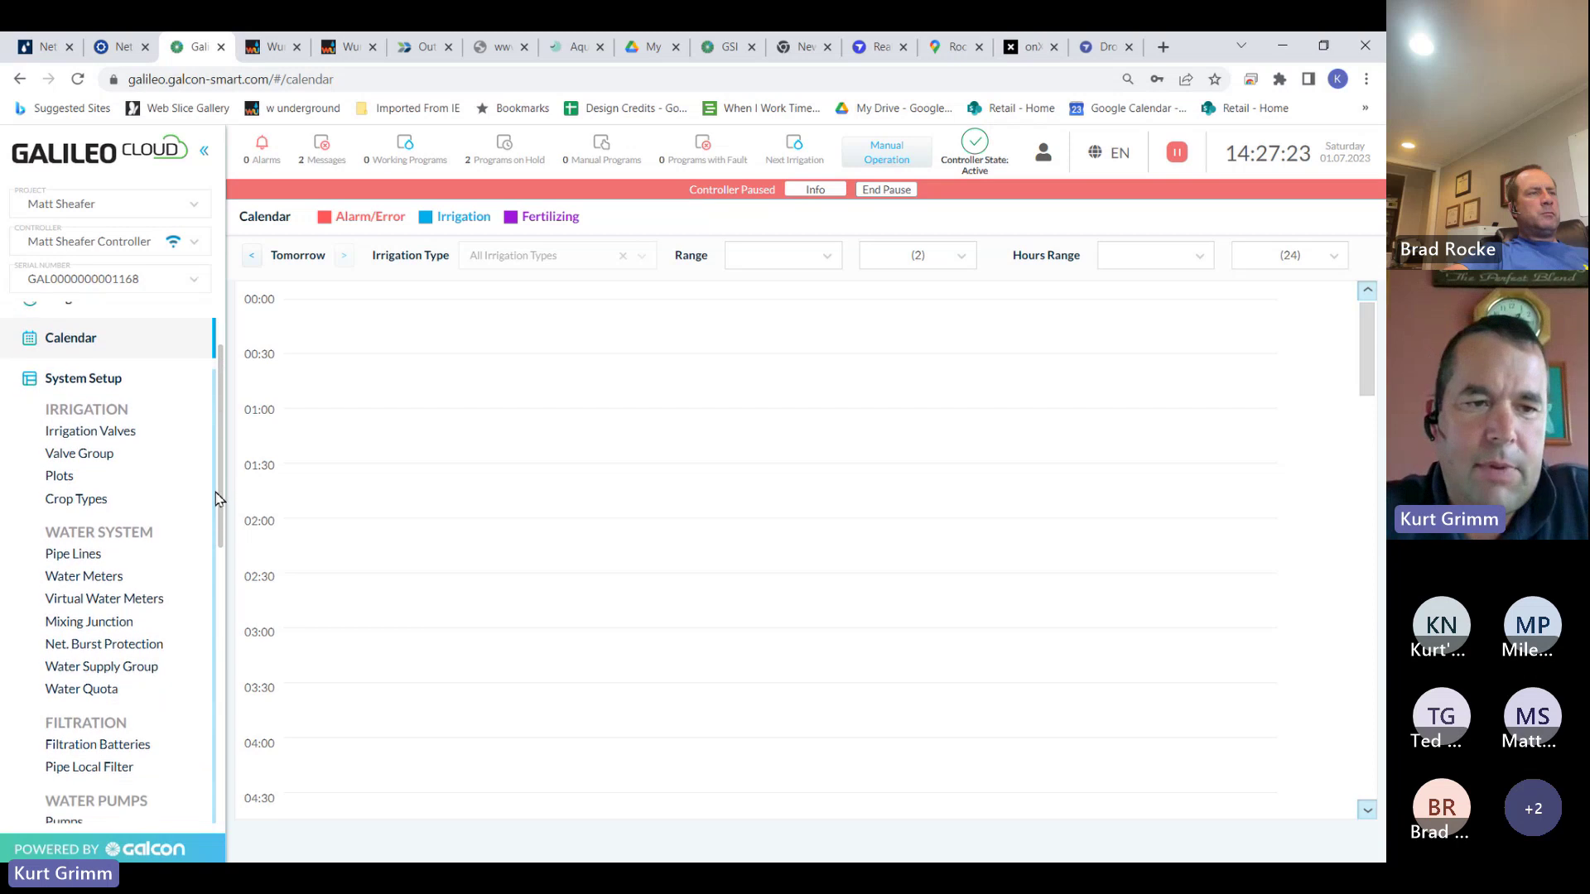
left_click(138, 440)
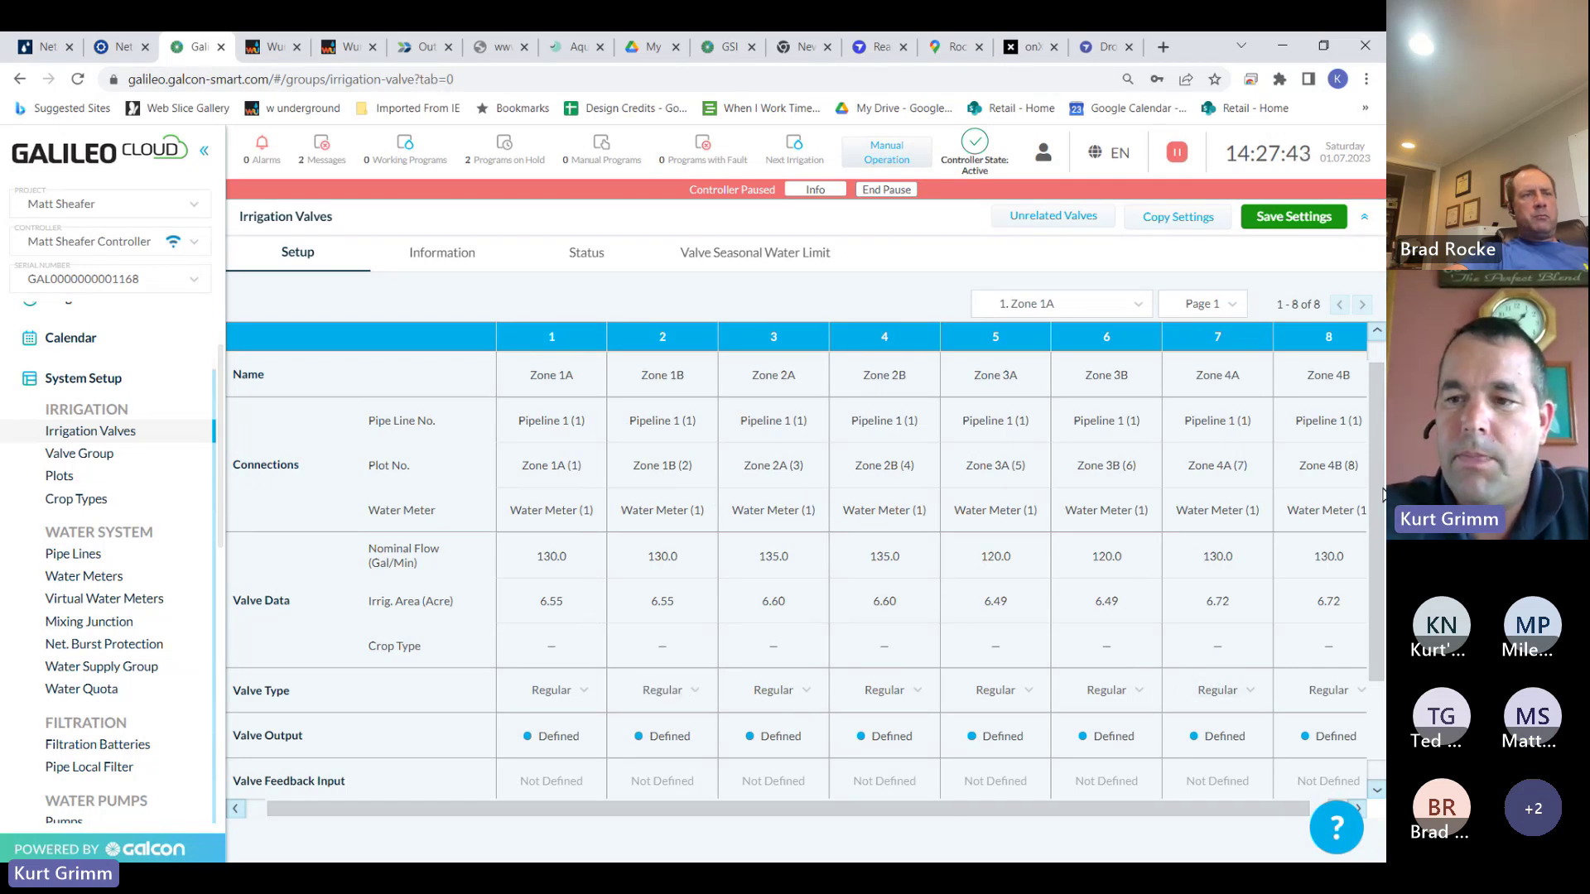
scroll(1381, 491, "down", 1)
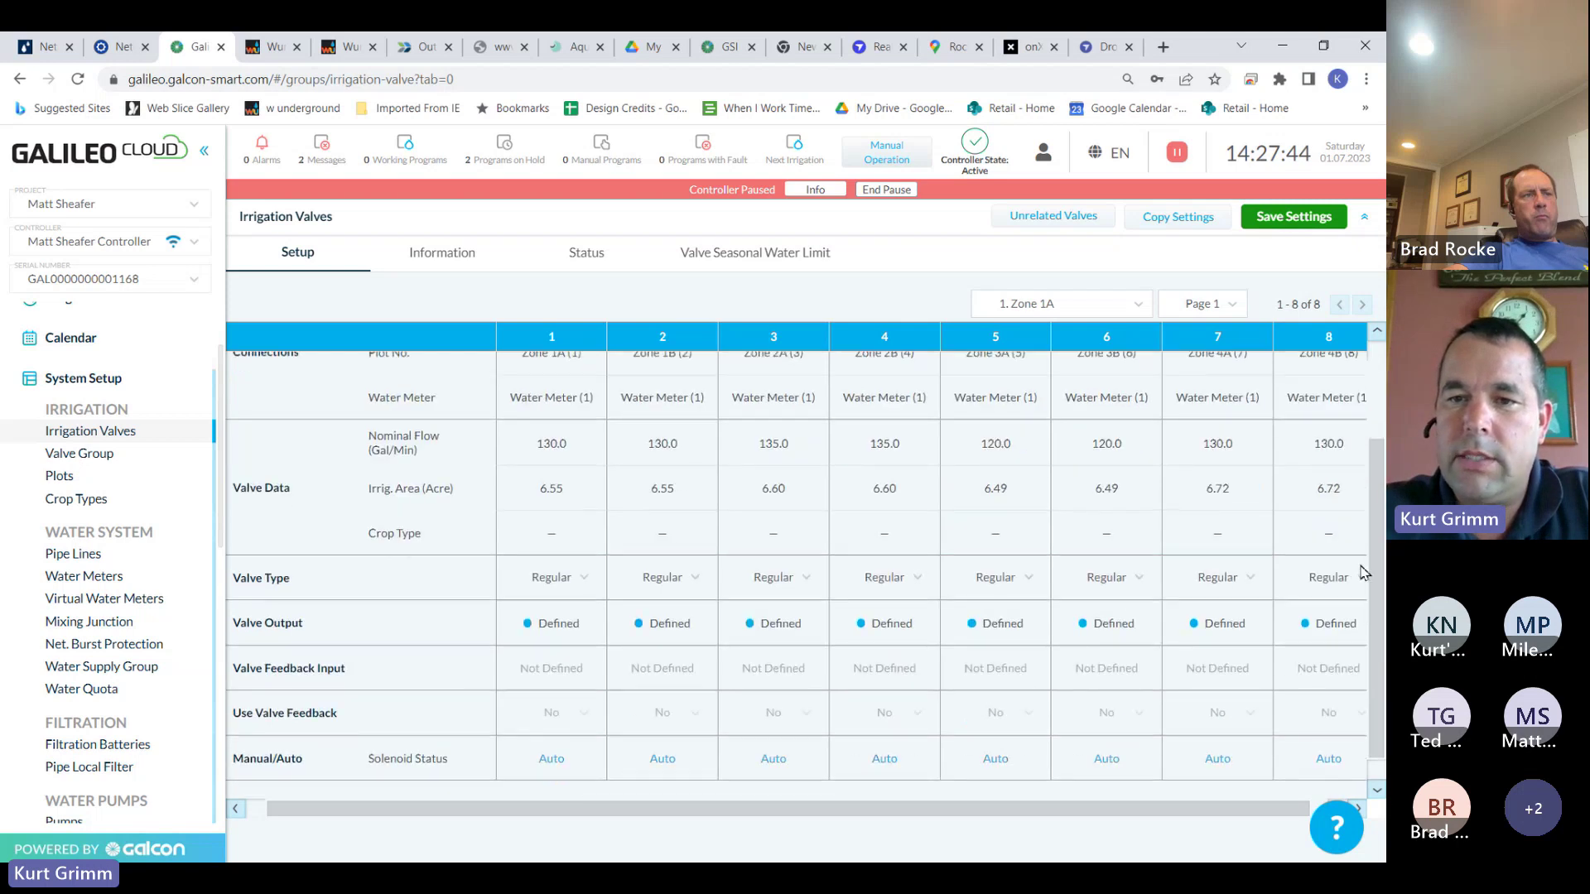
scroll(1359, 568, "up", 1)
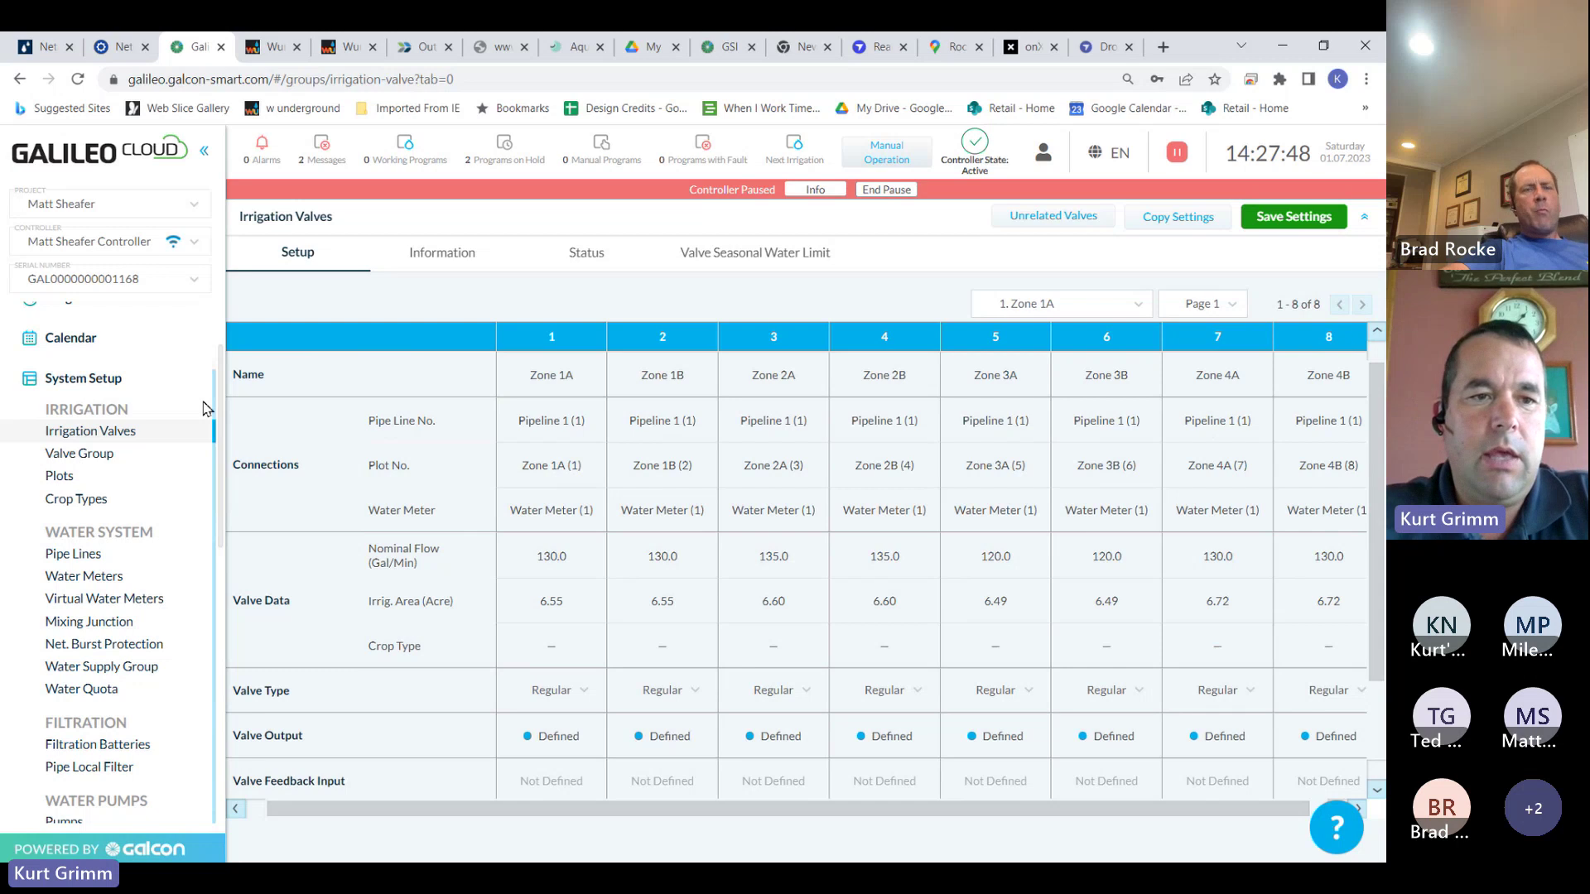
scroll(114, 386, "up", 1)
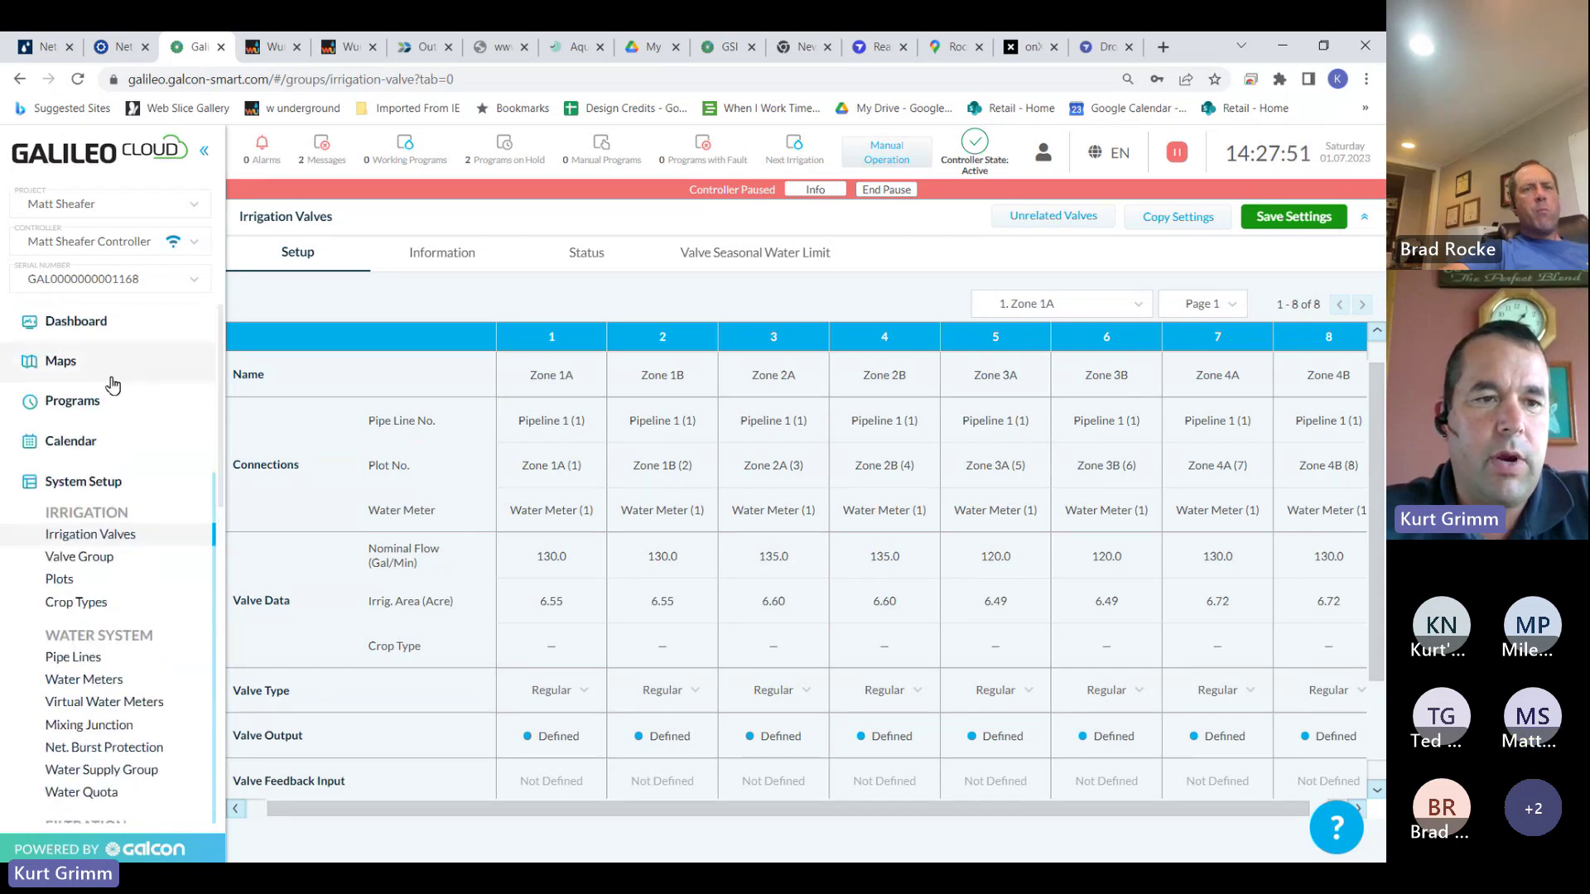
left_click(91, 401)
left_click(100, 439)
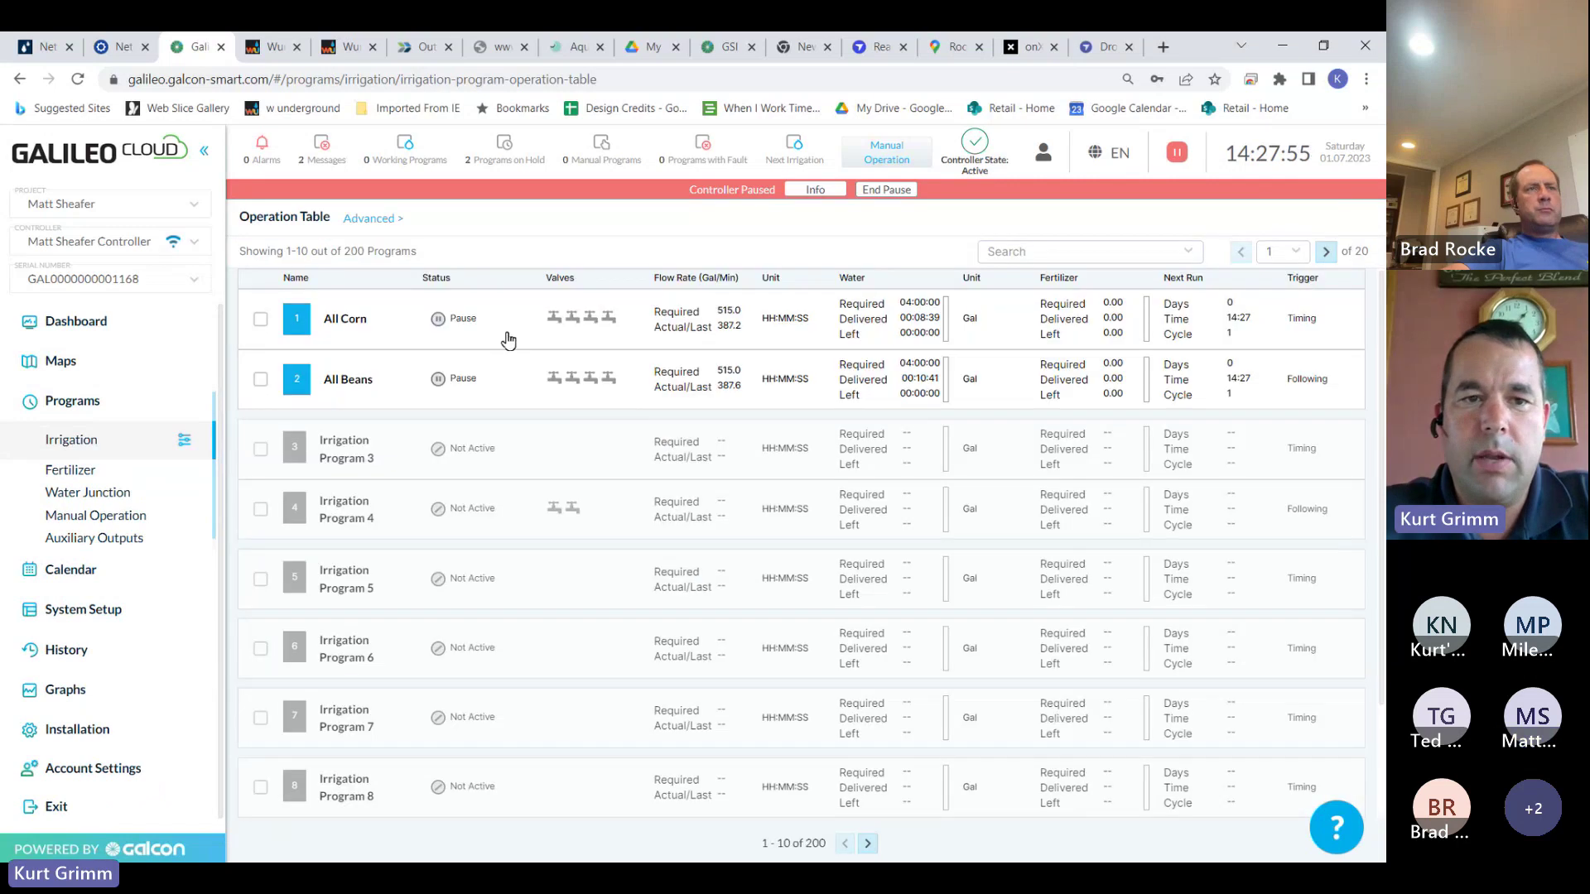
Remove Zone 1A from the All Corn program's valves and save the program
left_click(508, 341)
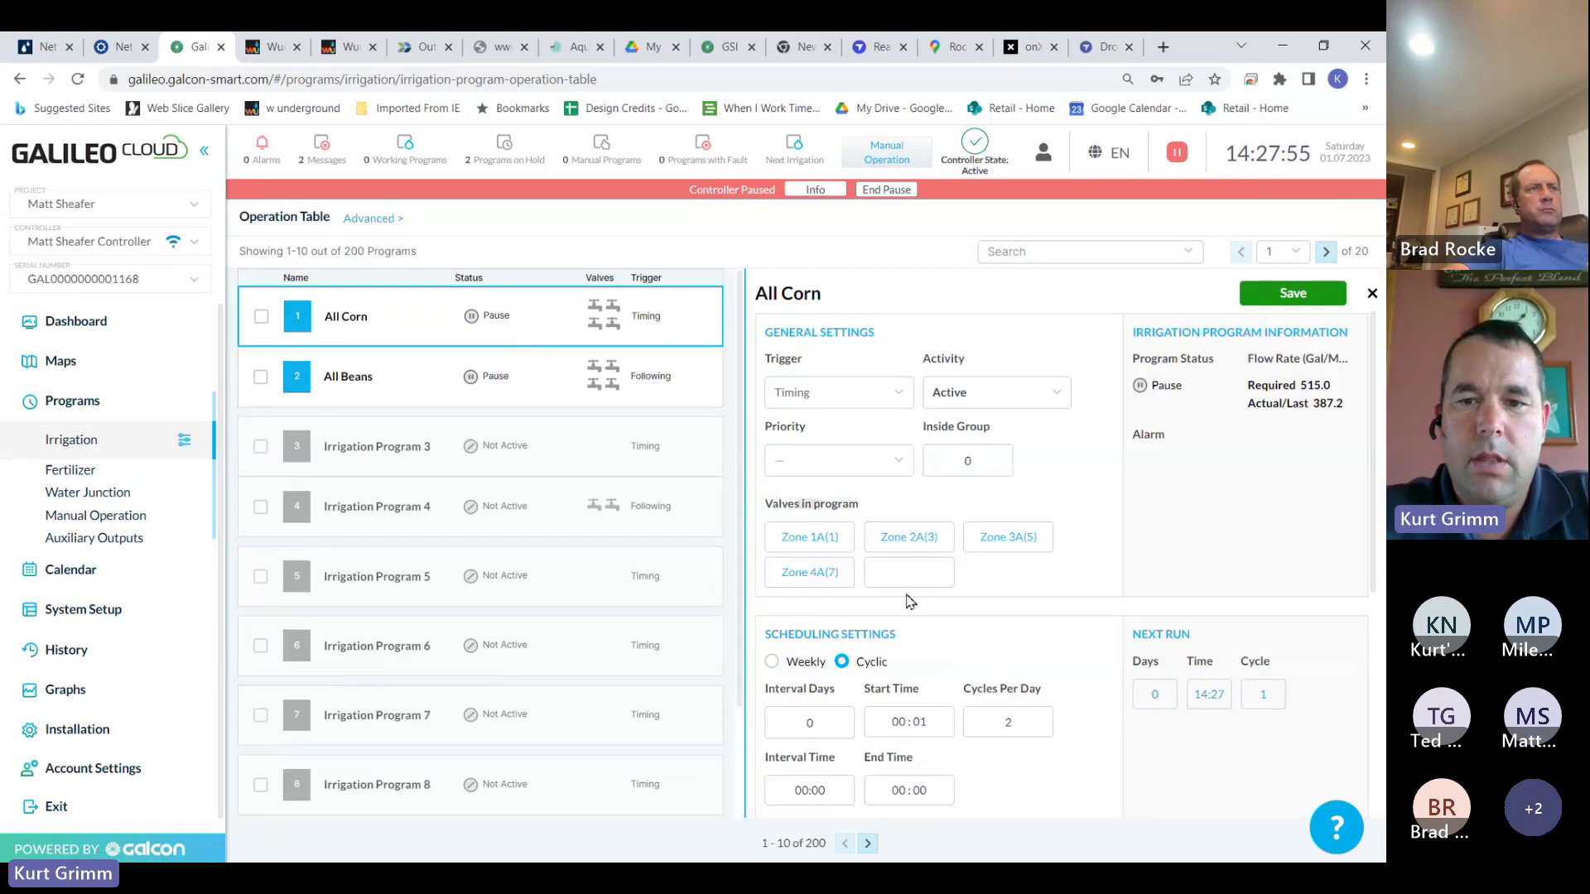
left_click(838, 536)
left_click(538, 316)
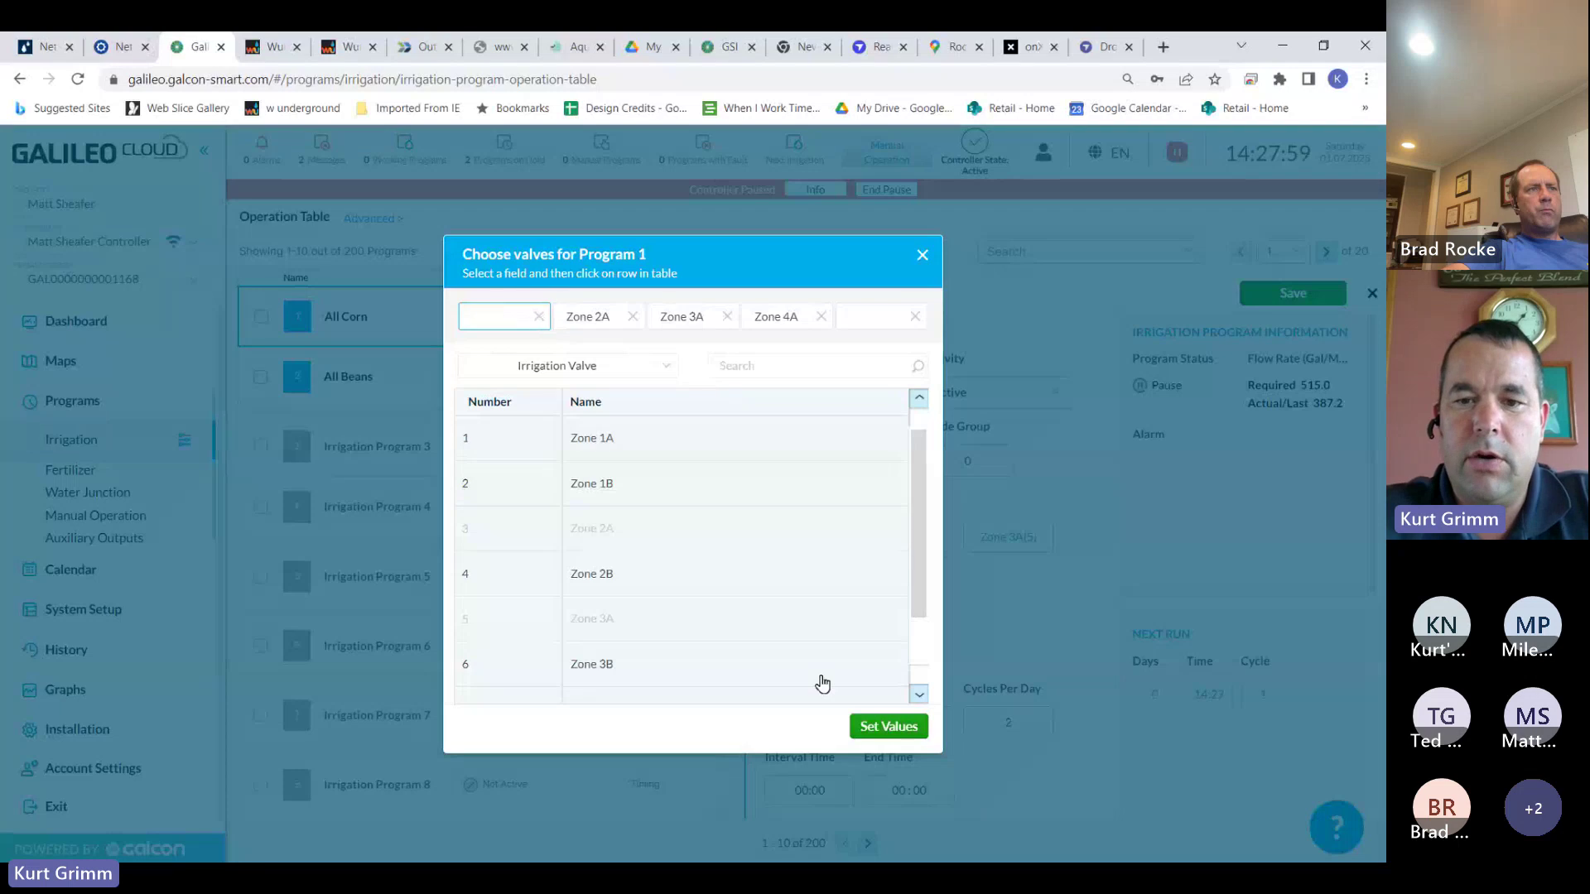
left_click(884, 726)
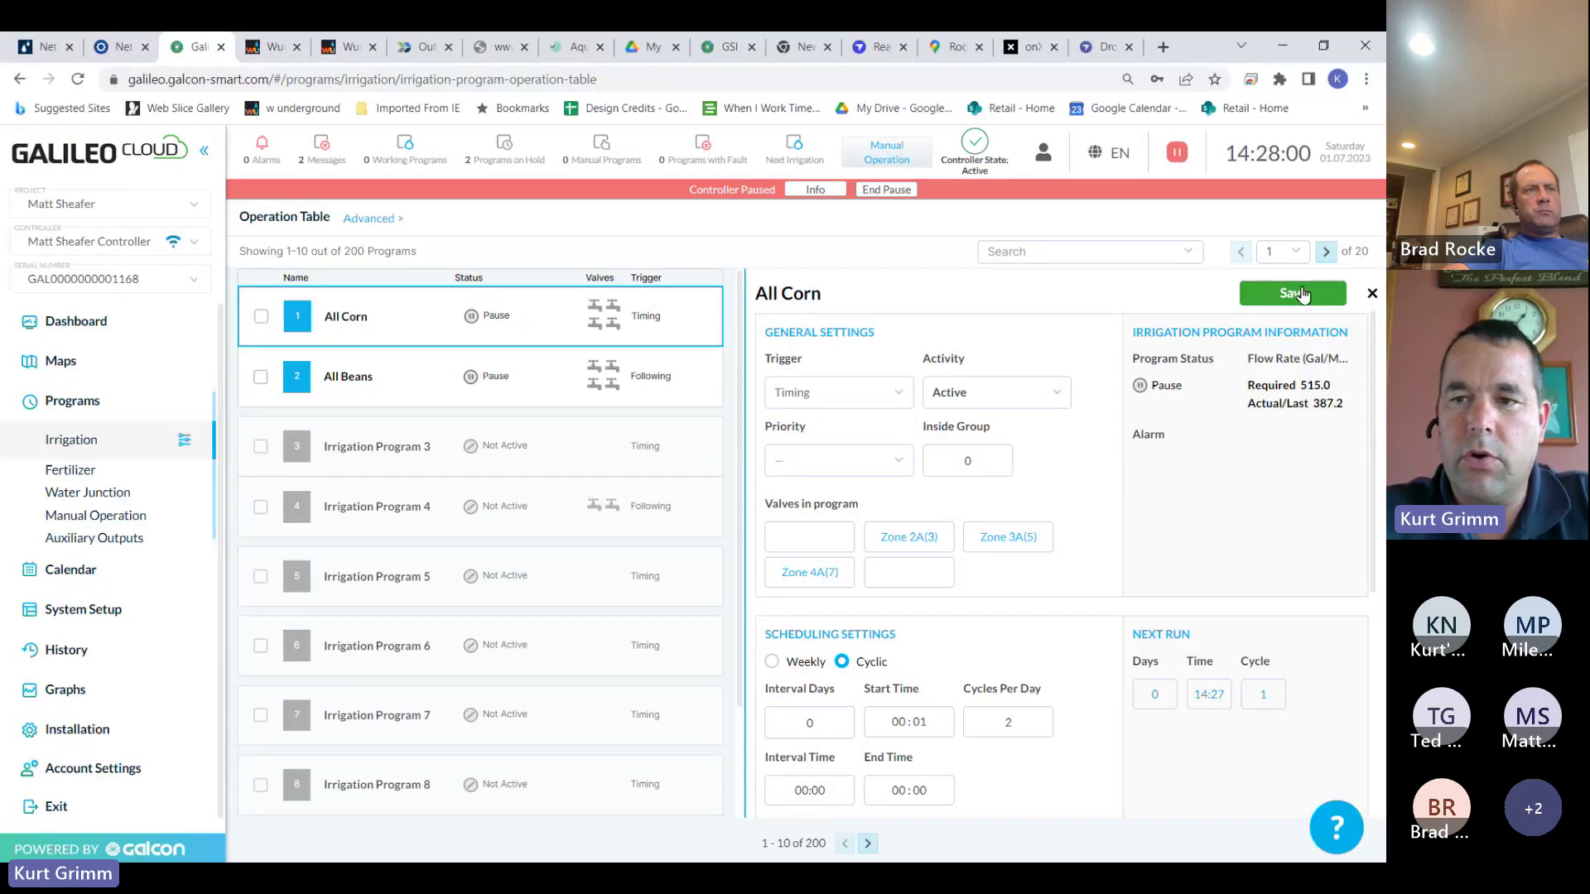
left_click(1296, 293)
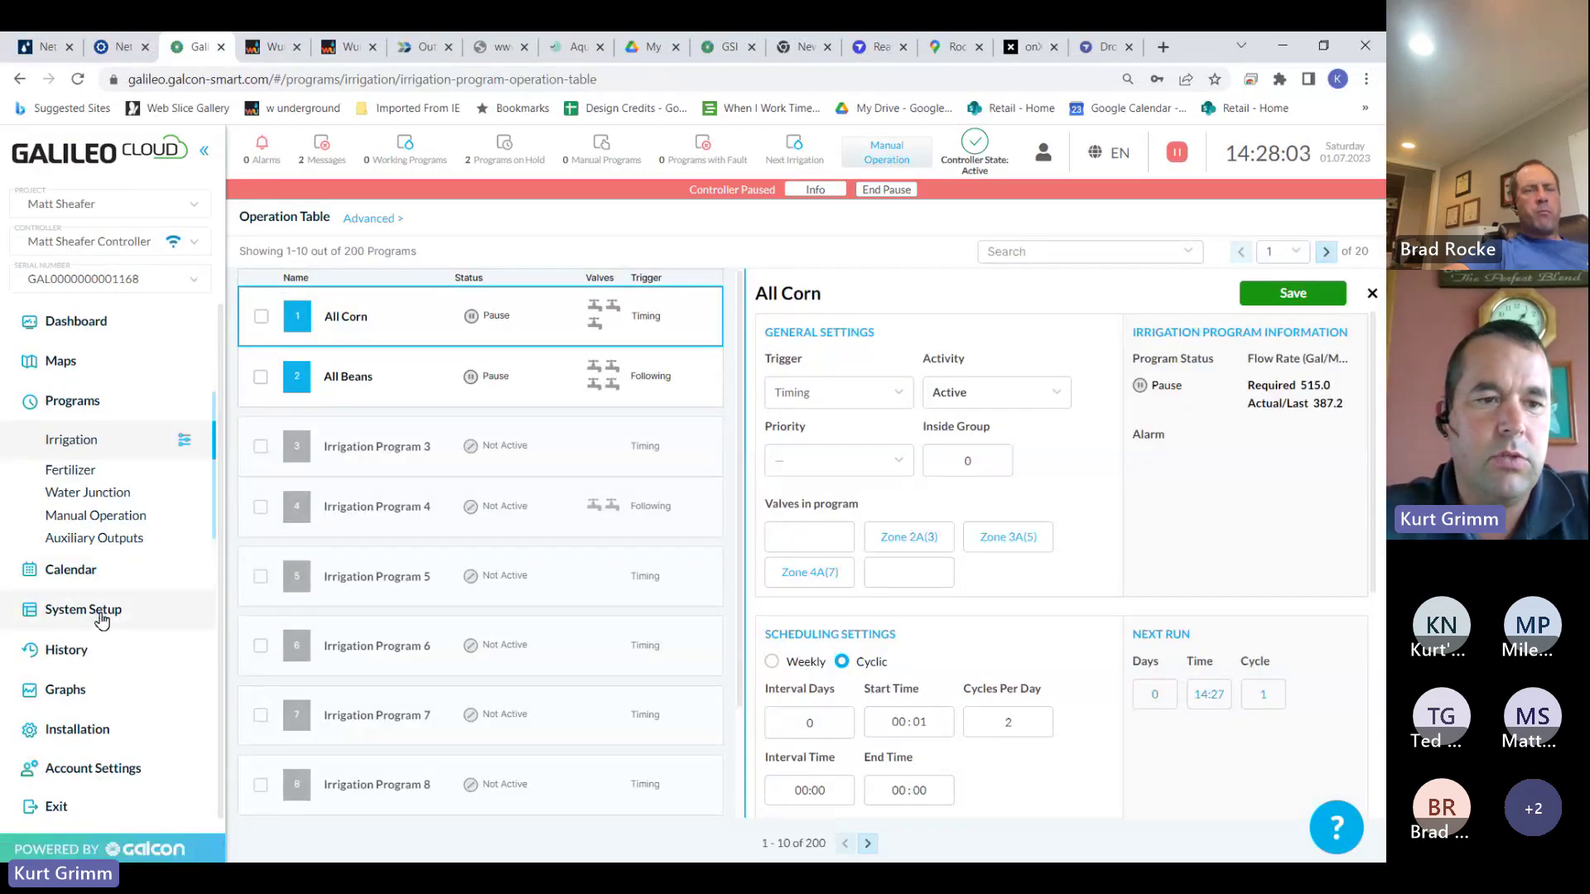
Check the Irrigation Valves table, then return to the irrigation programs Operation Table
left_click(103, 617)
left_click(125, 661)
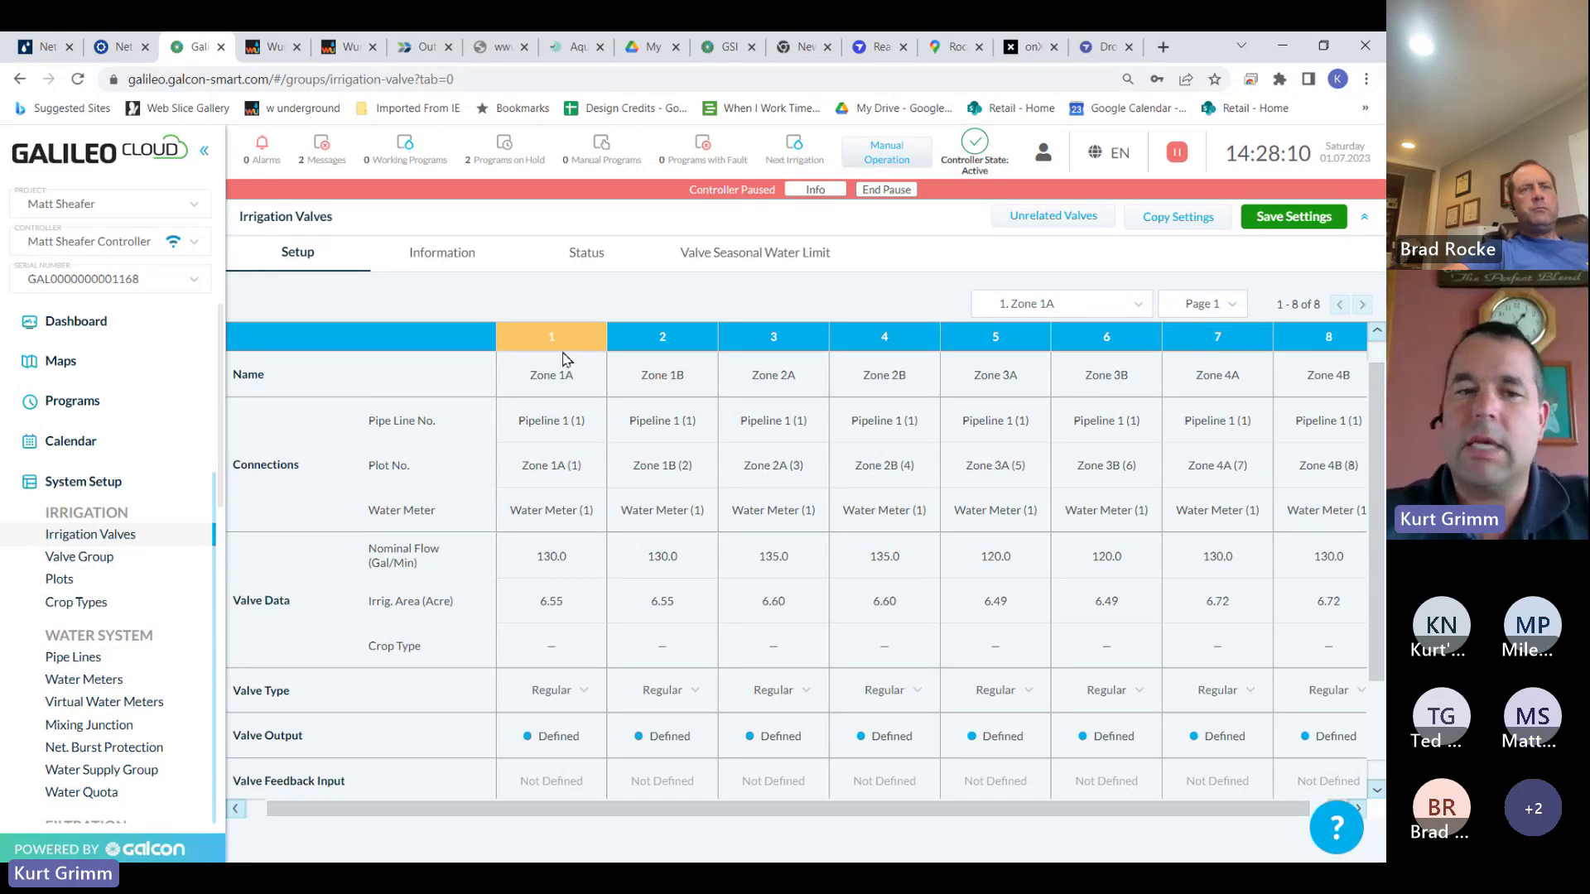
left_click(104, 403)
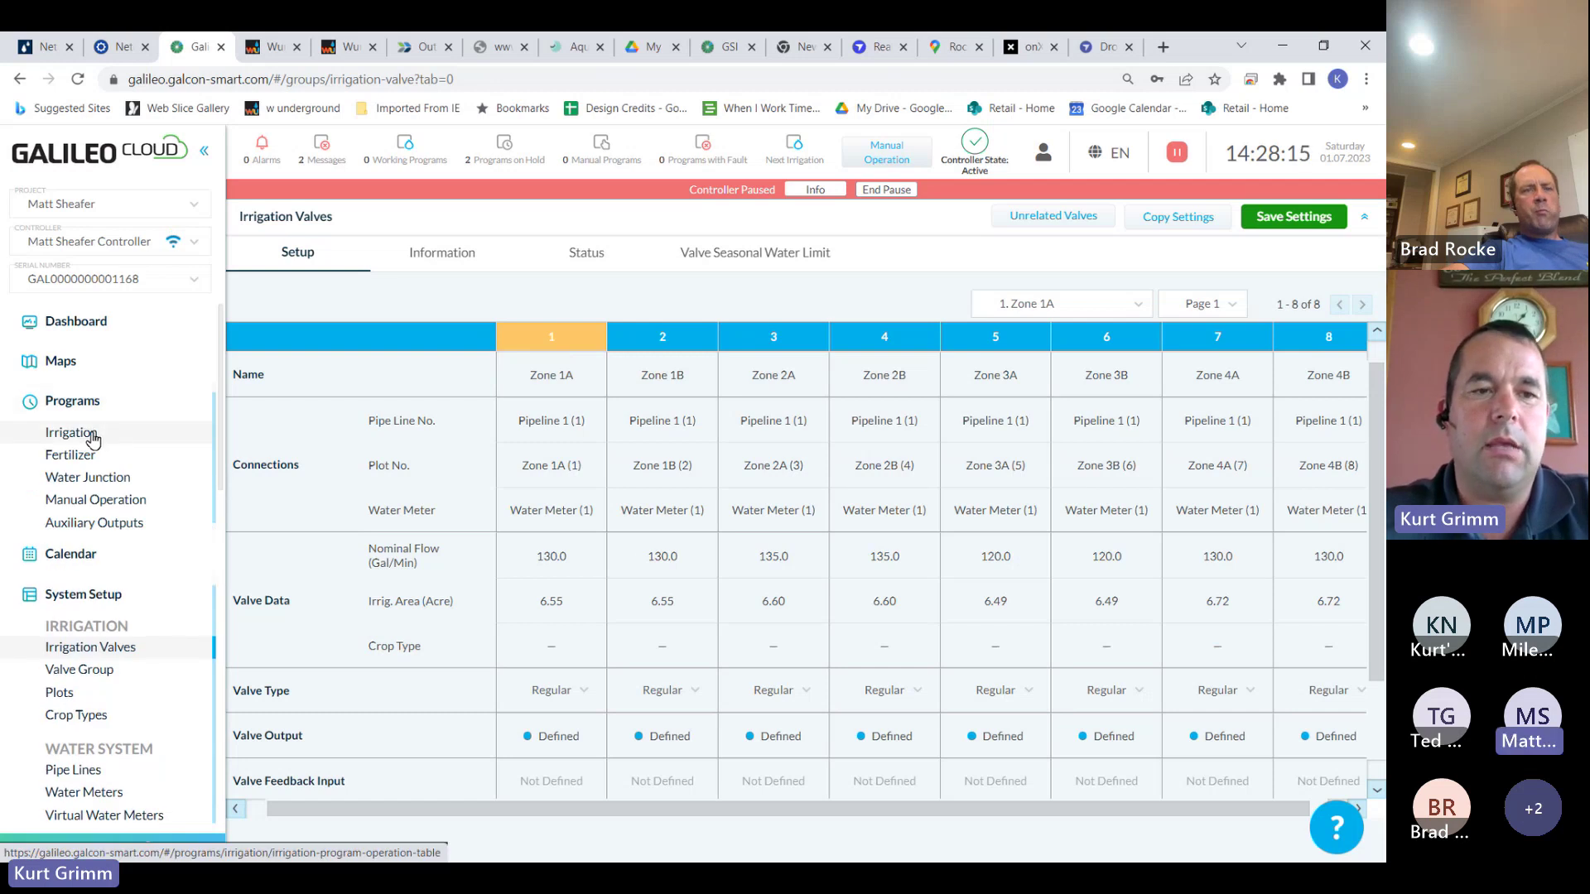
left_click(93, 437)
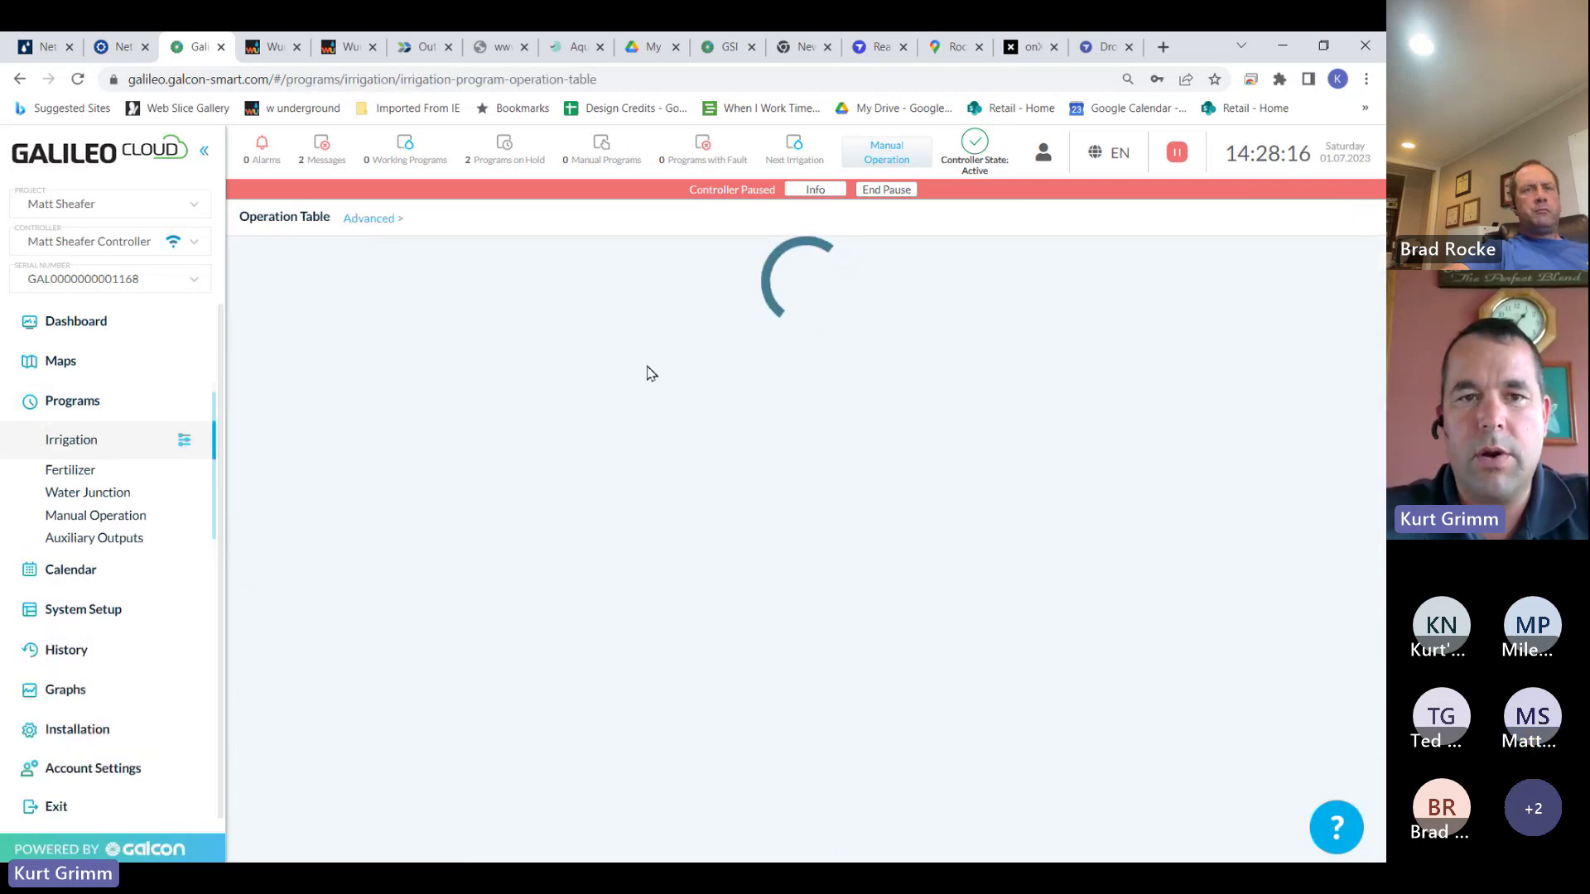
Put Zone 1A back into All Corn's first valve slot and save the program
left_click(489, 336)
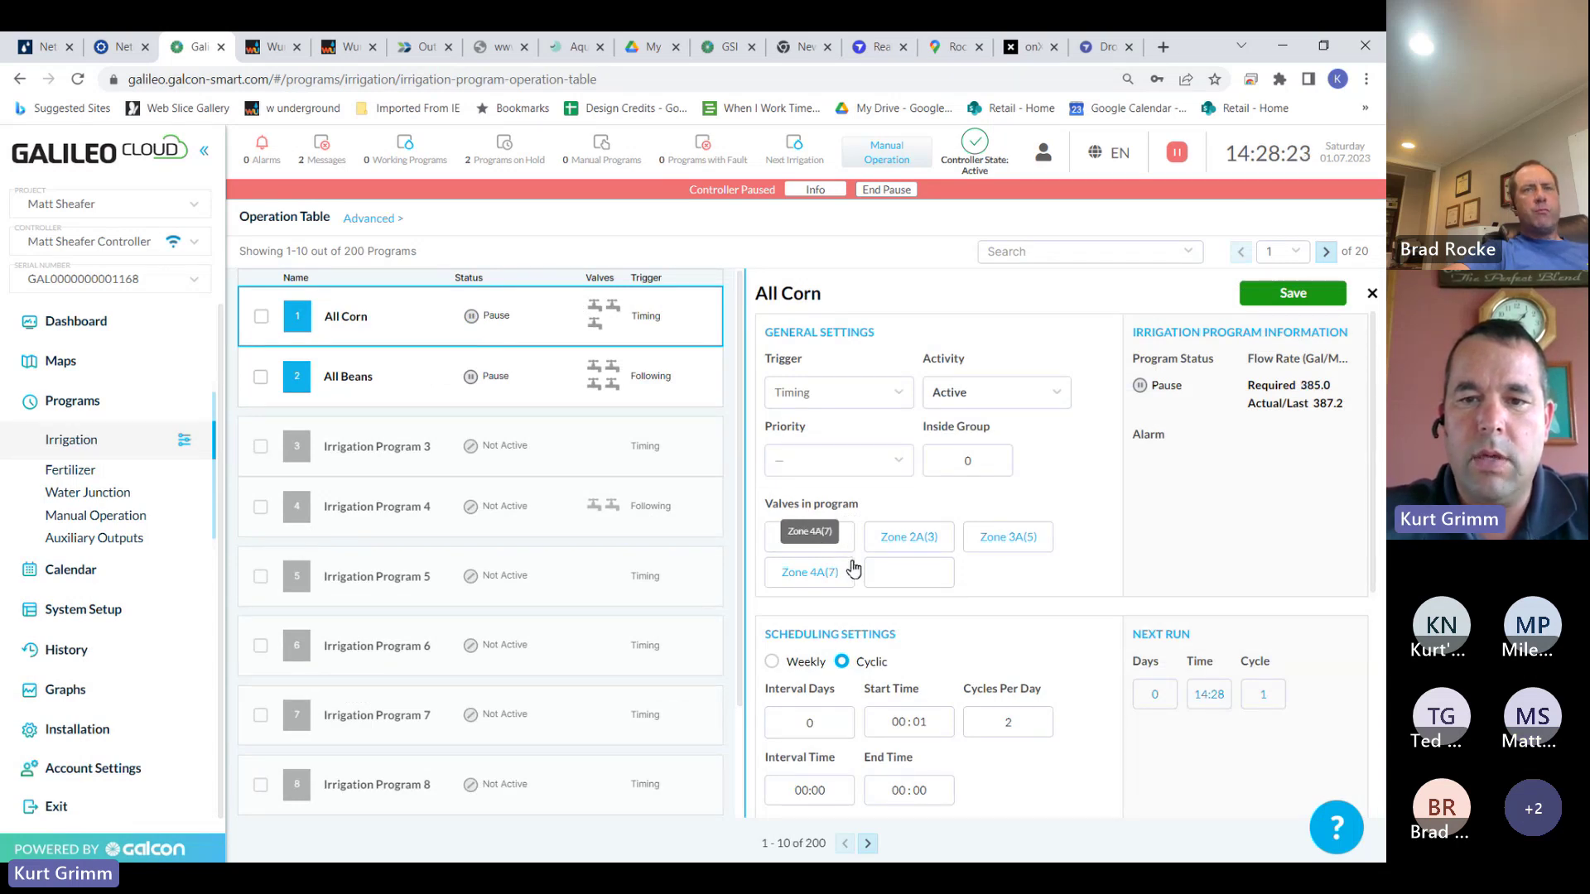
left_click(888, 584)
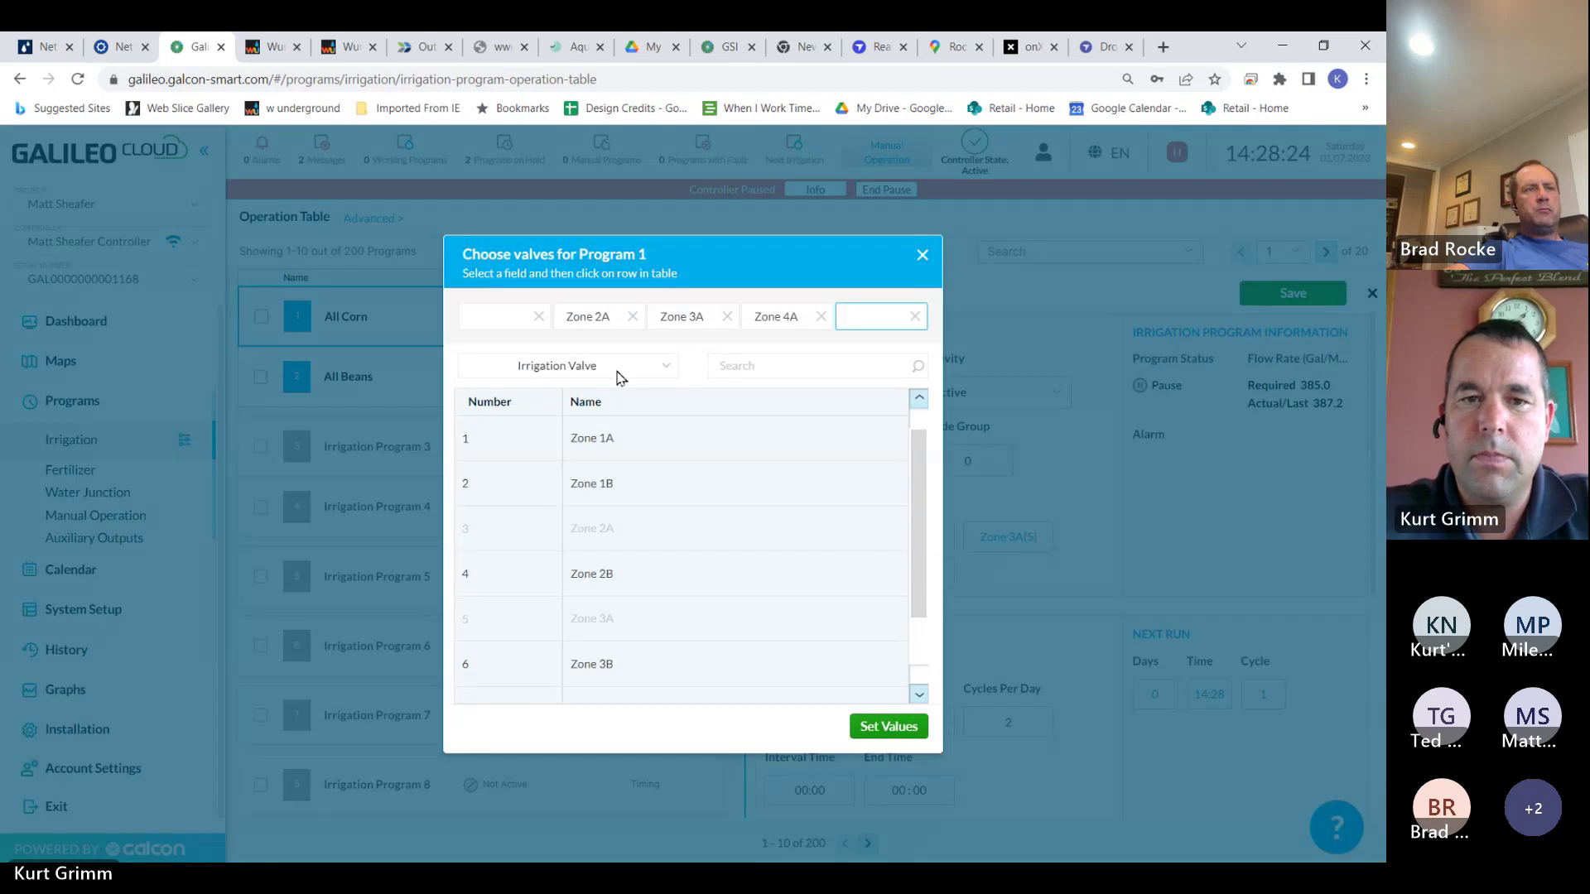
left_click(514, 321)
left_click(625, 440)
left_click(878, 726)
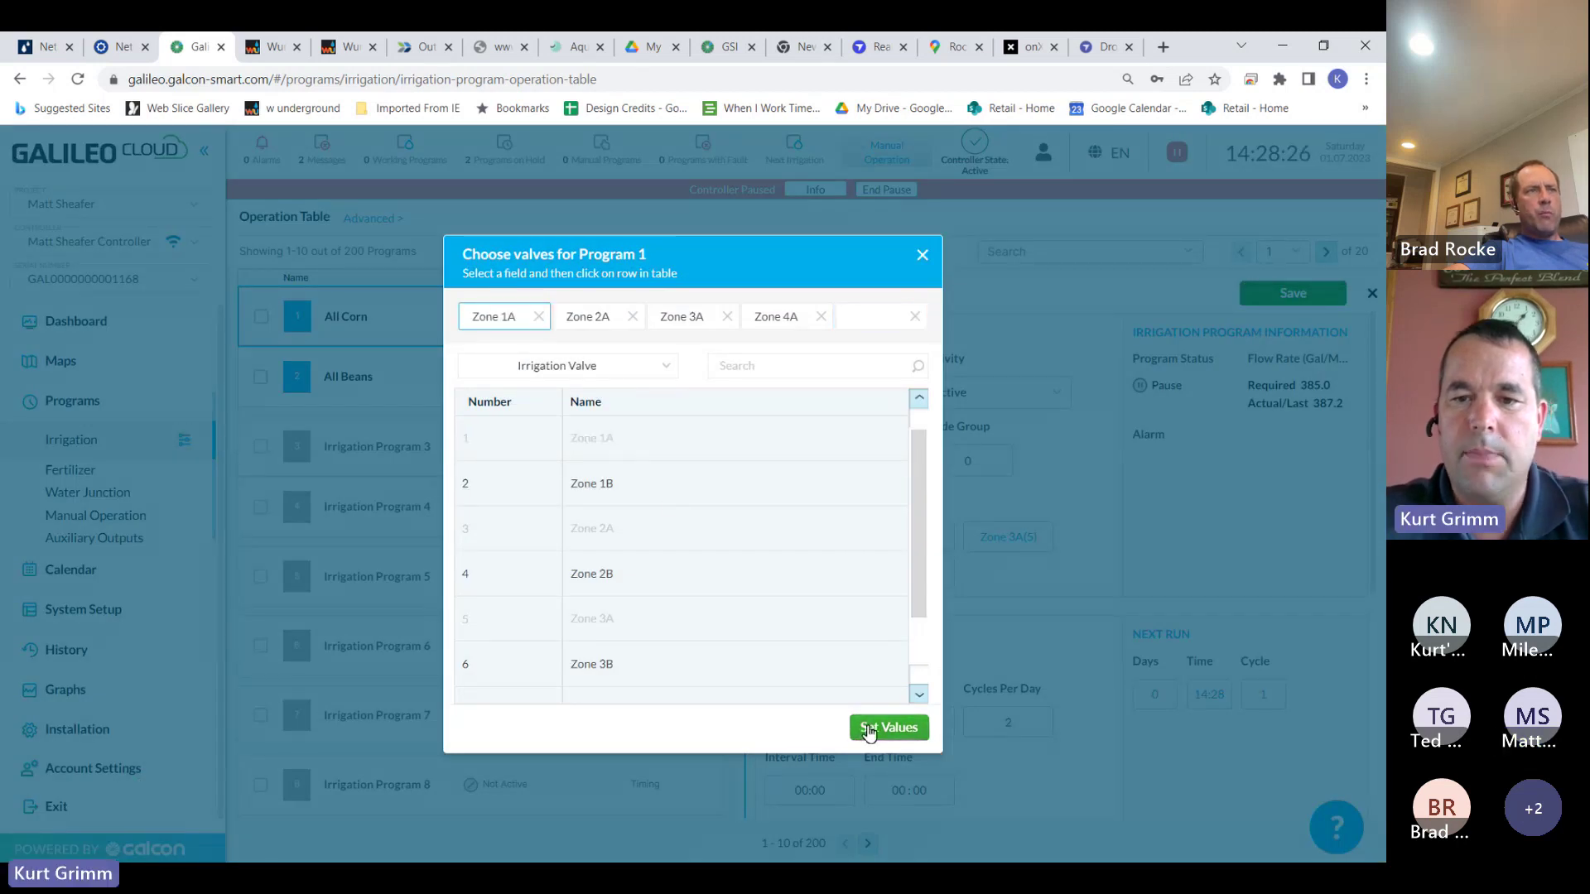
left_click(1292, 295)
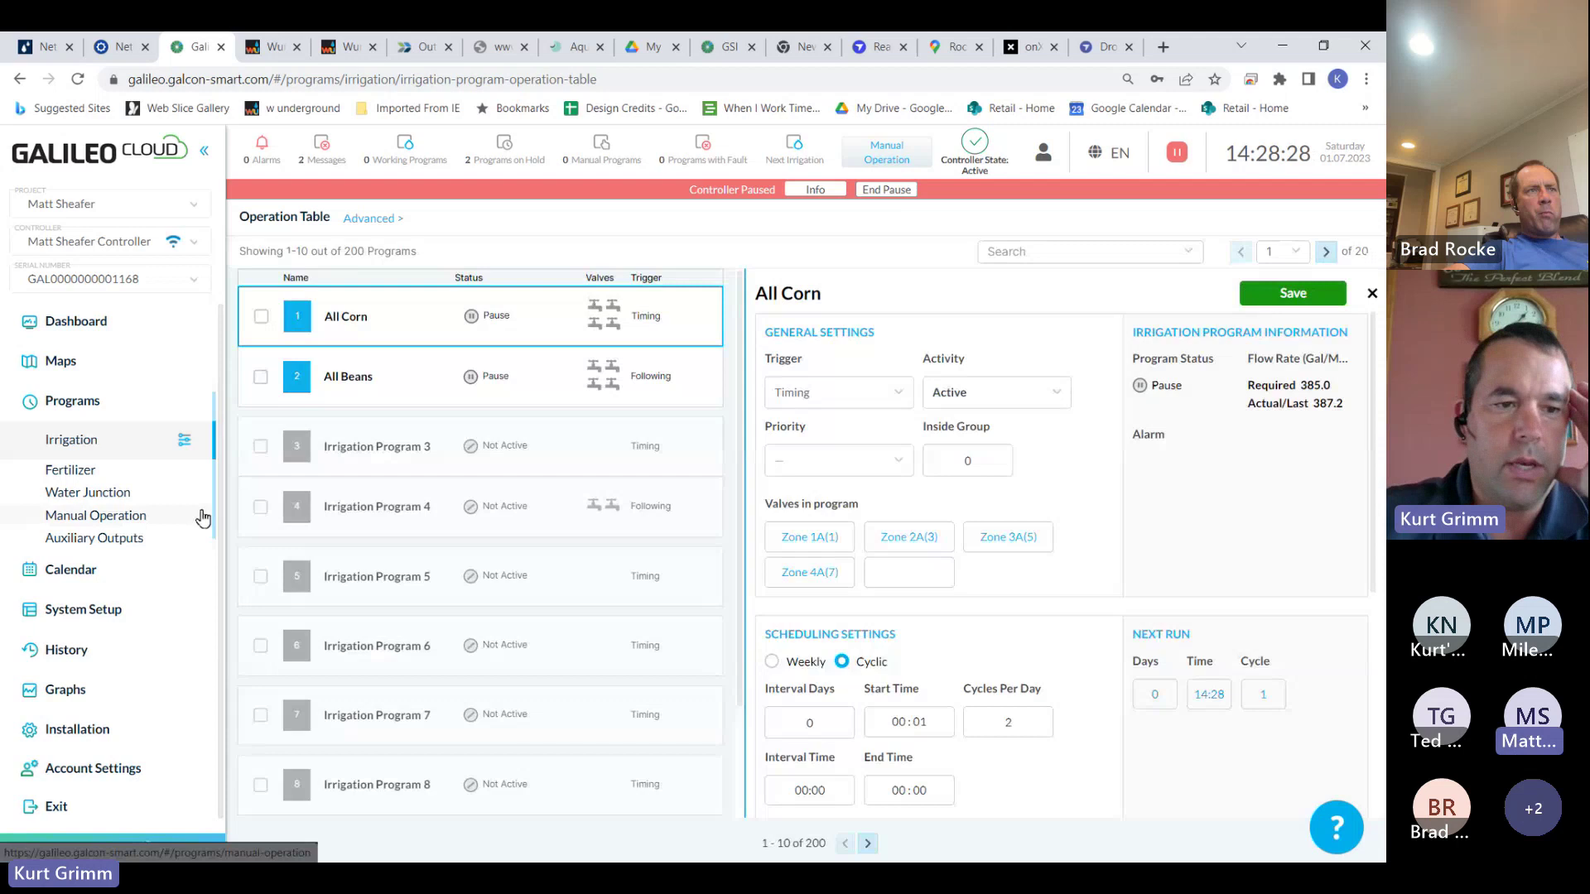
left_click(83, 609)
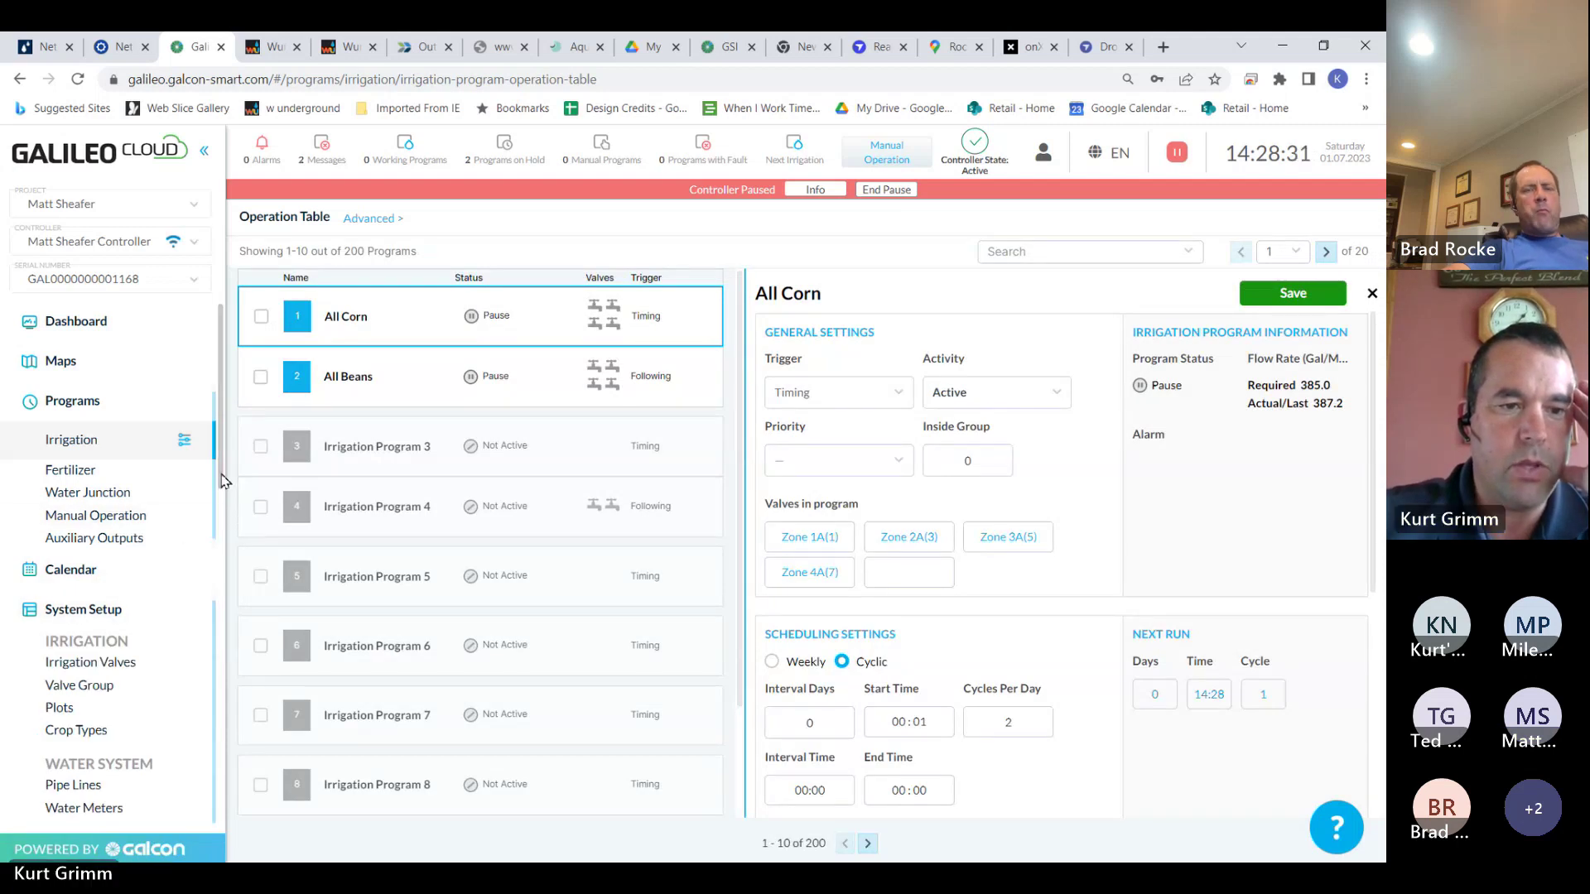
scroll(224, 530, "down", 3)
scroll(224, 562, "down", 4)
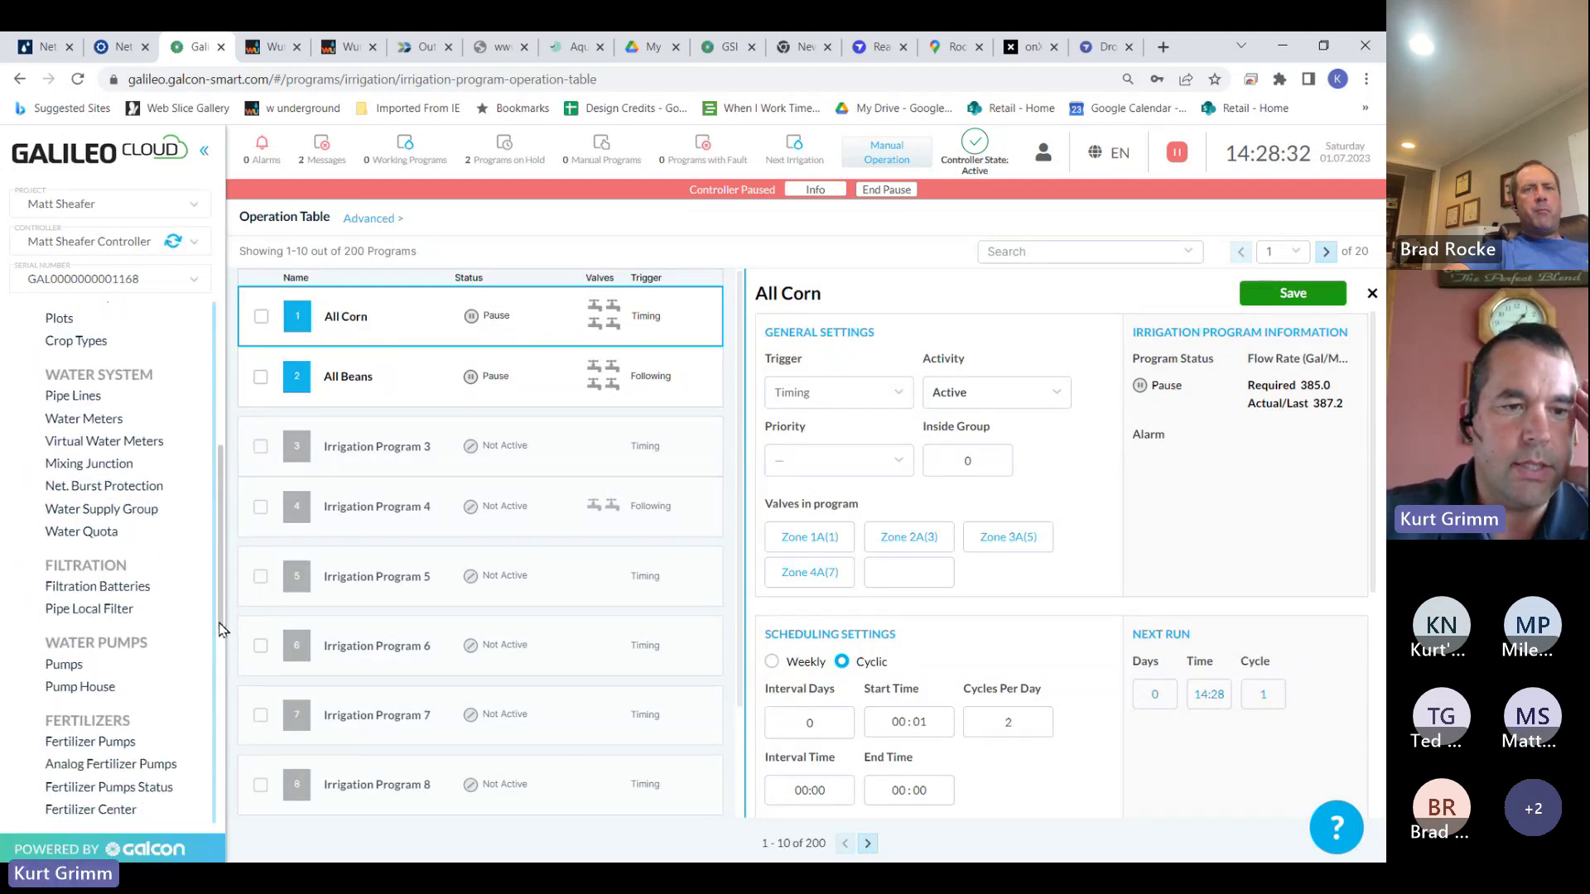
Check Filter Flush Unit Program 1's flush status on the Information tab, then its Setup sensor rows
left_click(132, 496)
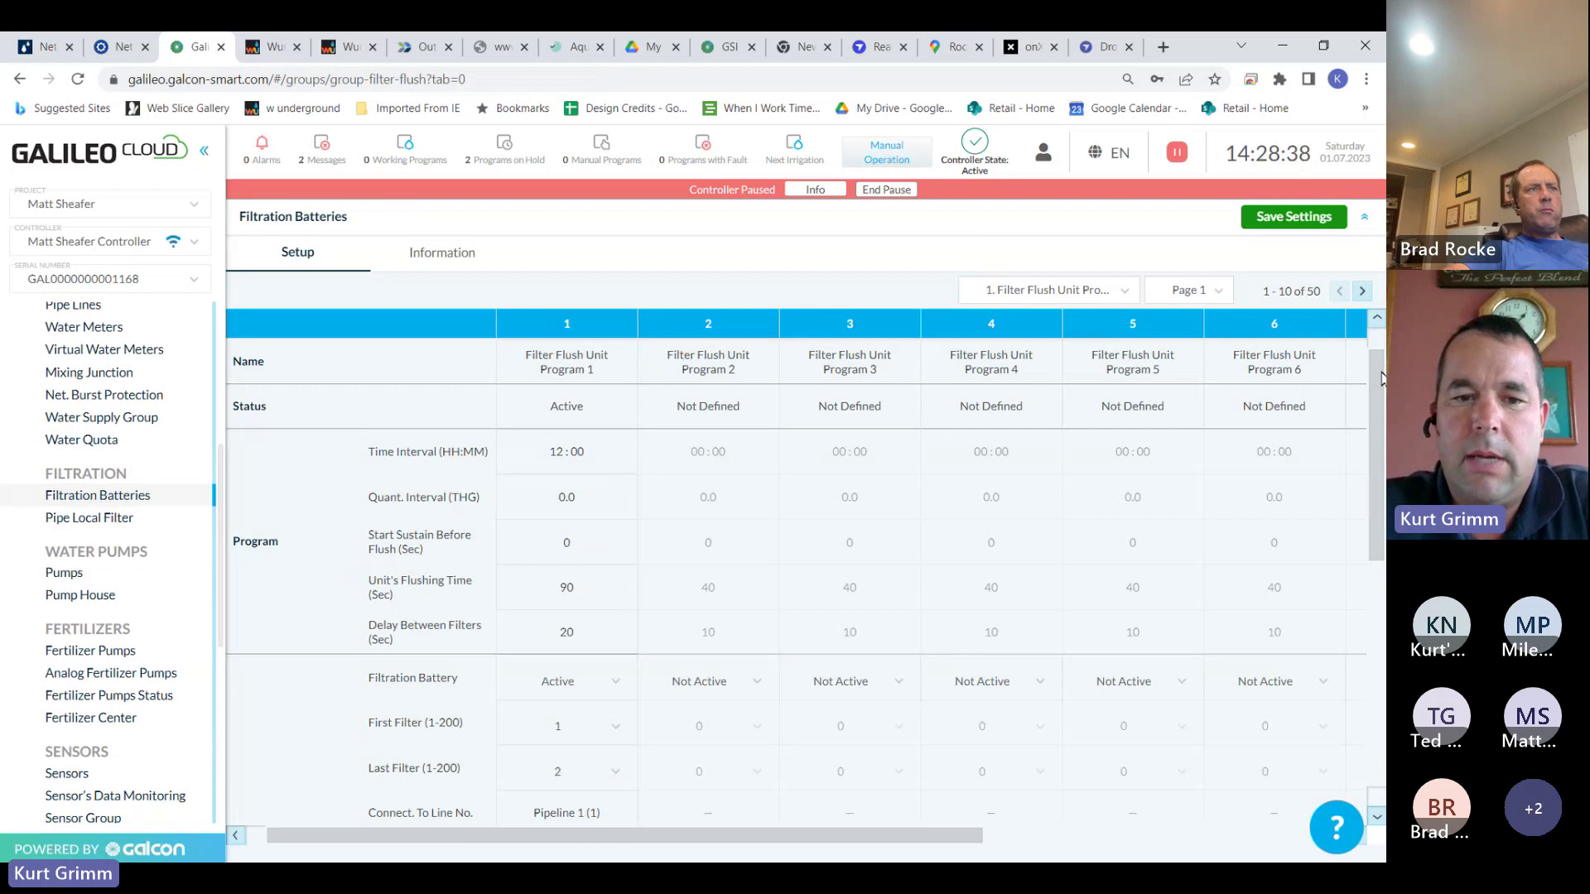
scroll(1381, 377, "down", 1)
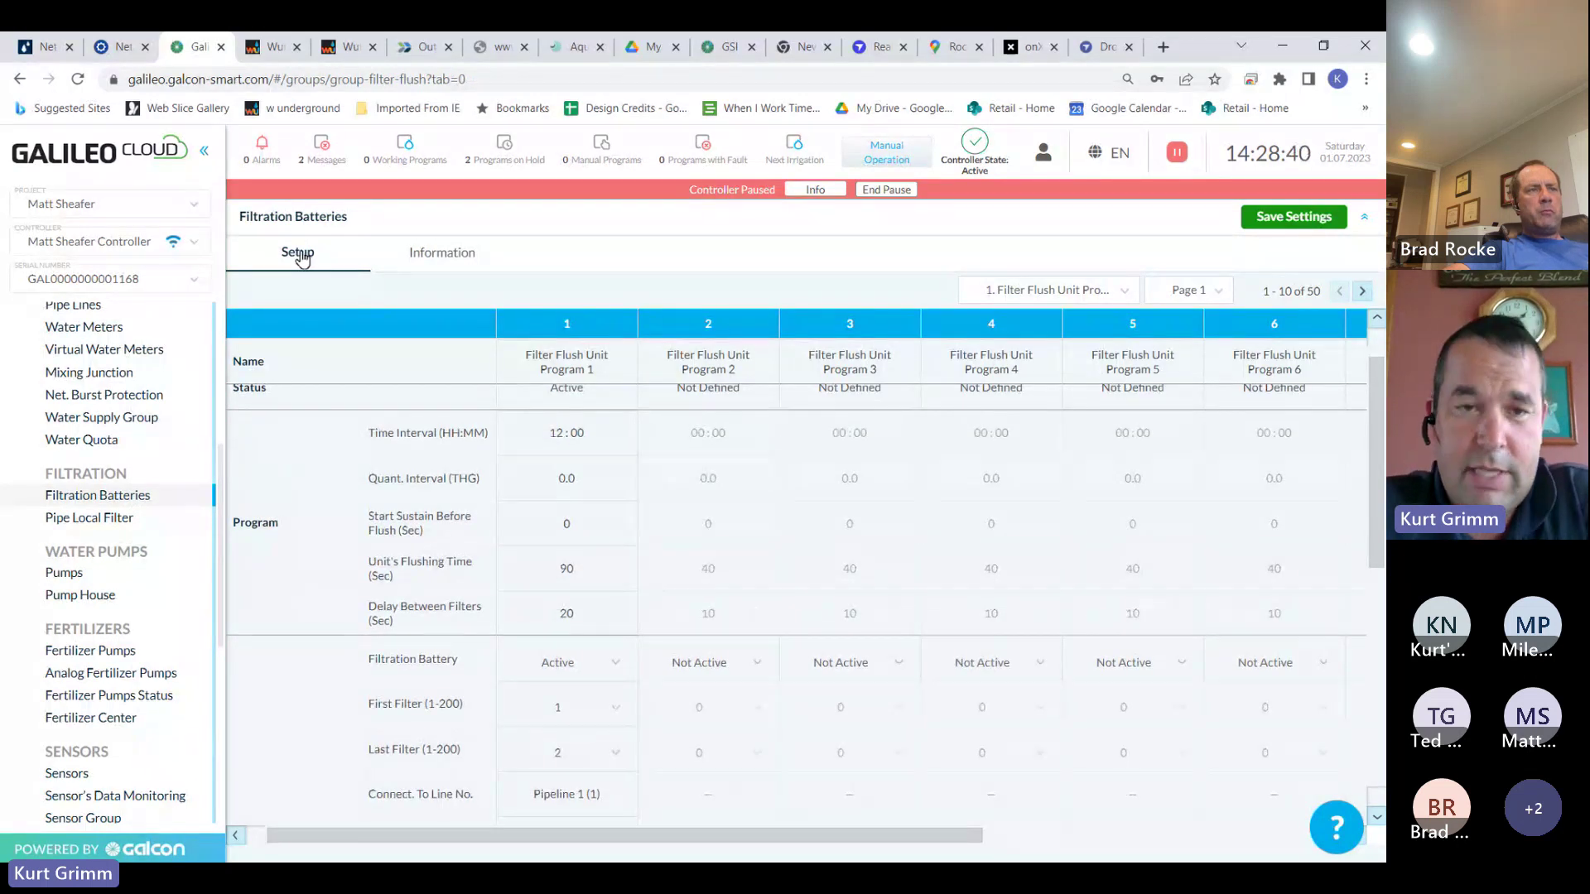
left_click(465, 260)
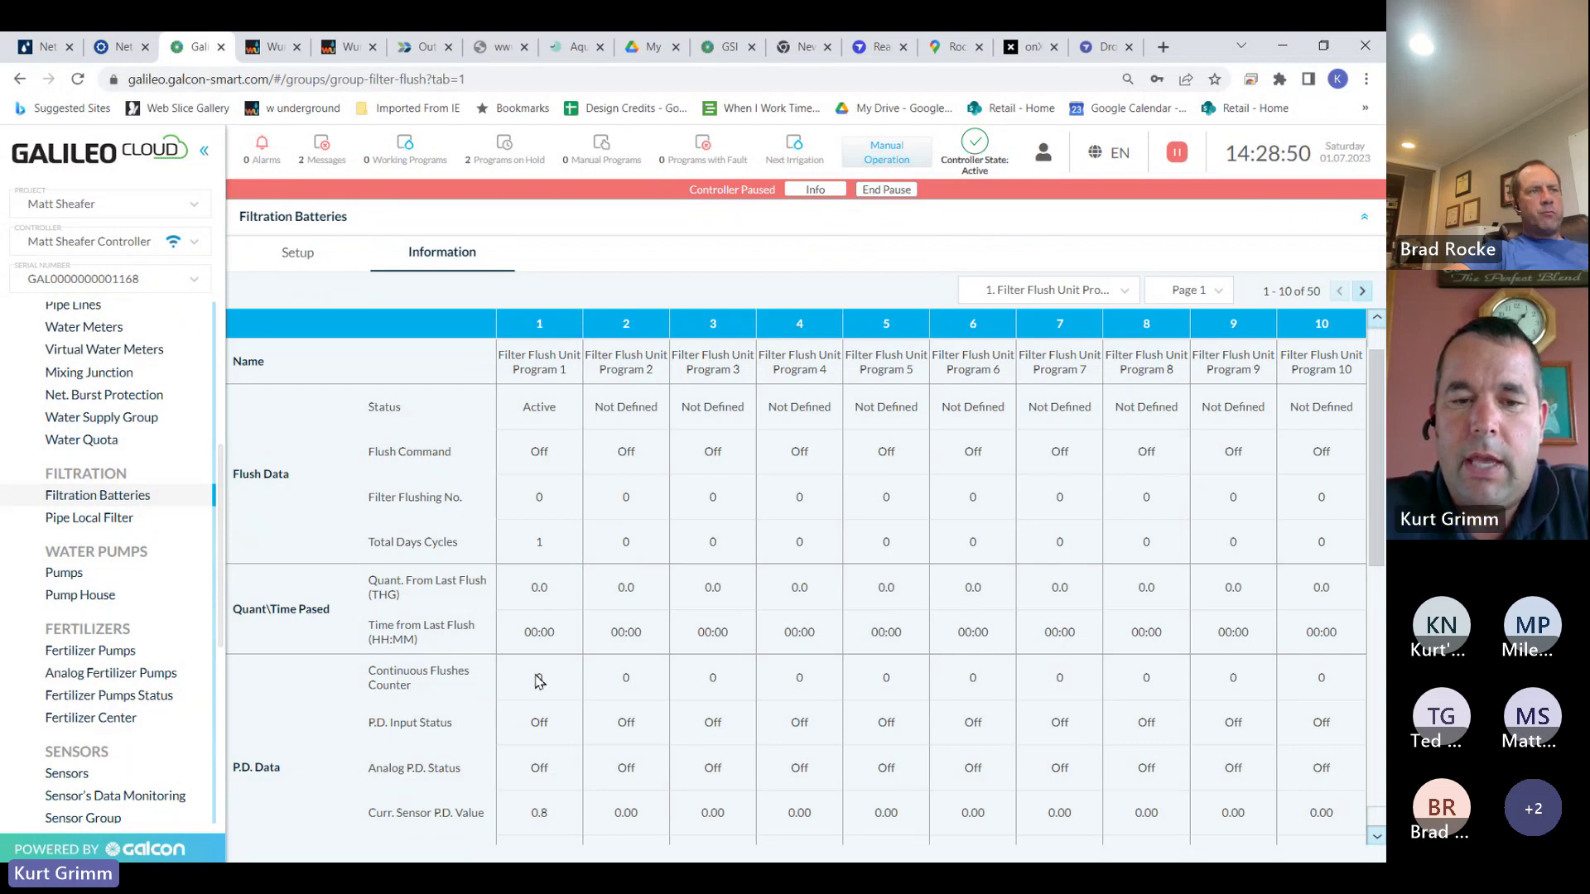
scroll(1375, 610, "down", 3)
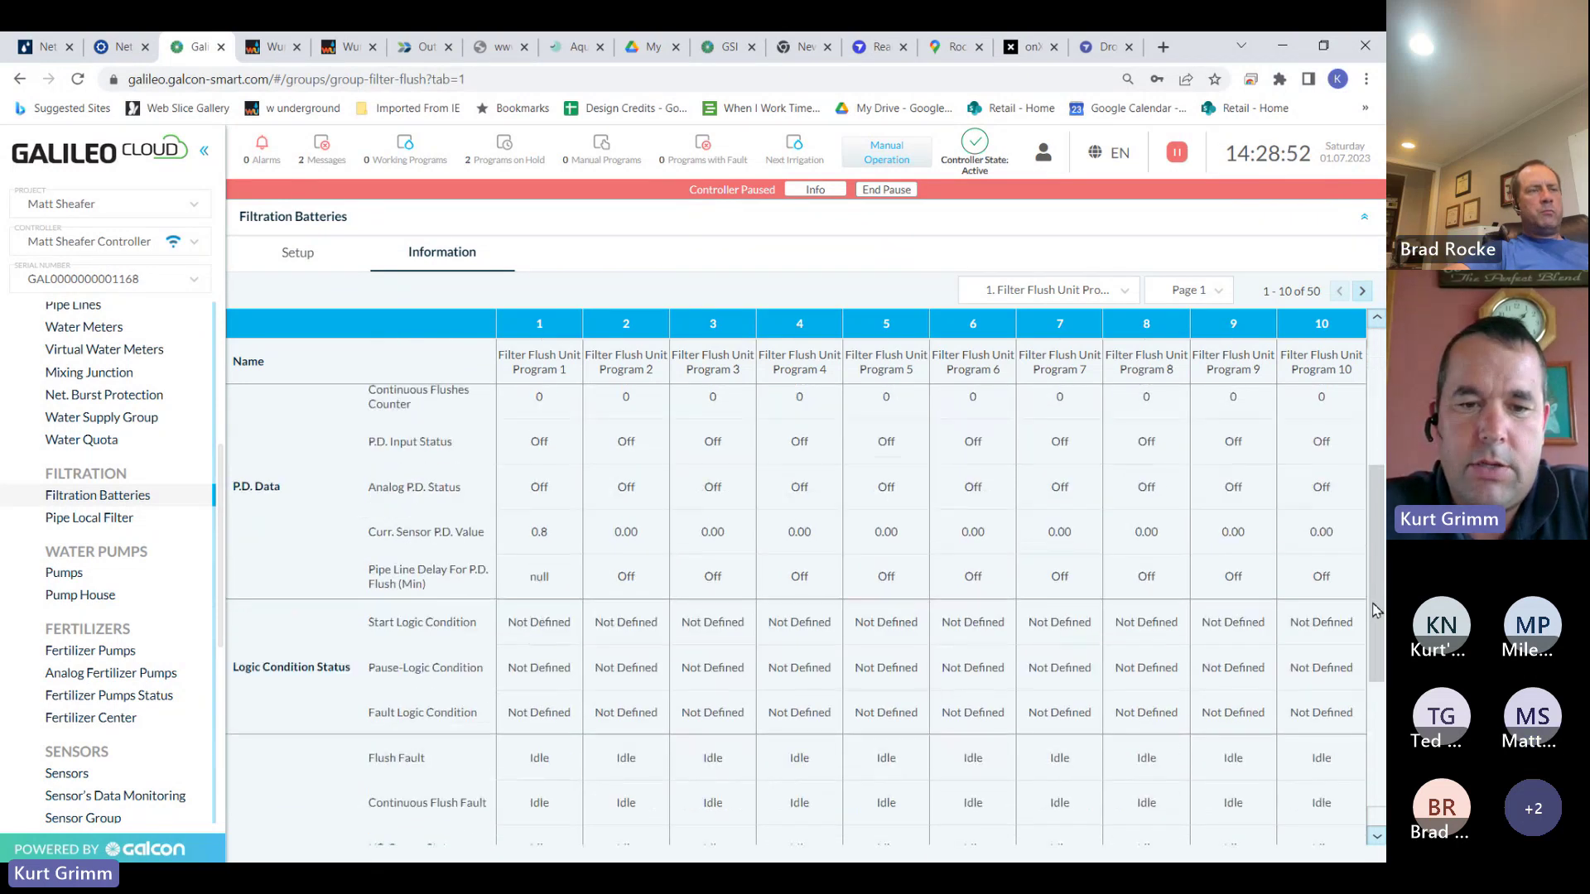
left_click_drag(1375, 611, 1341, 401)
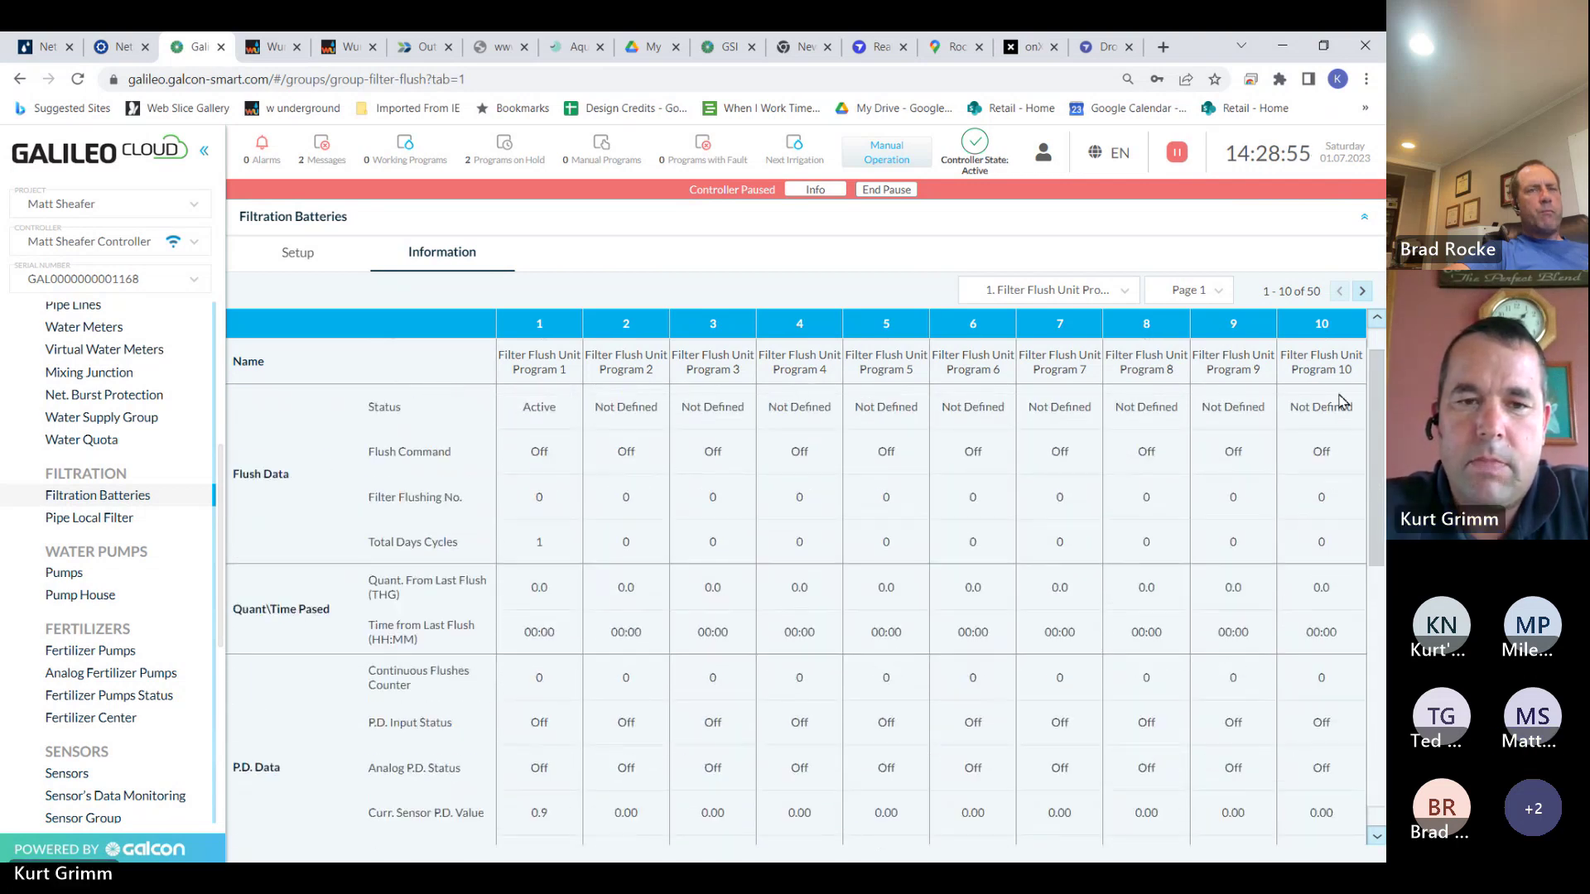
left_click(309, 256)
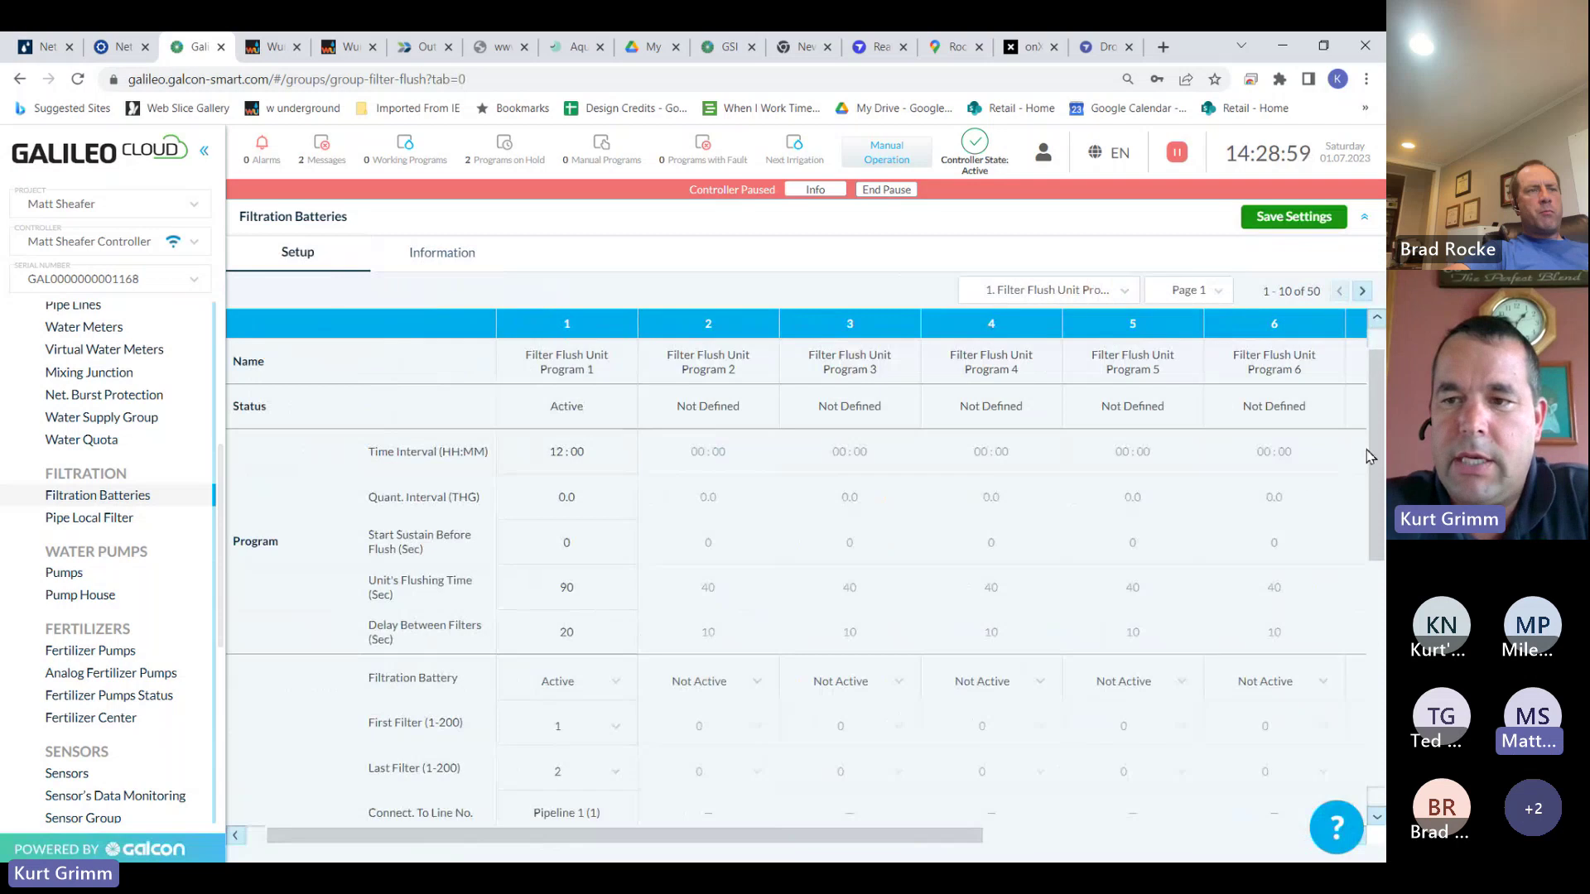
left_click_drag(1374, 452, 1376, 593)
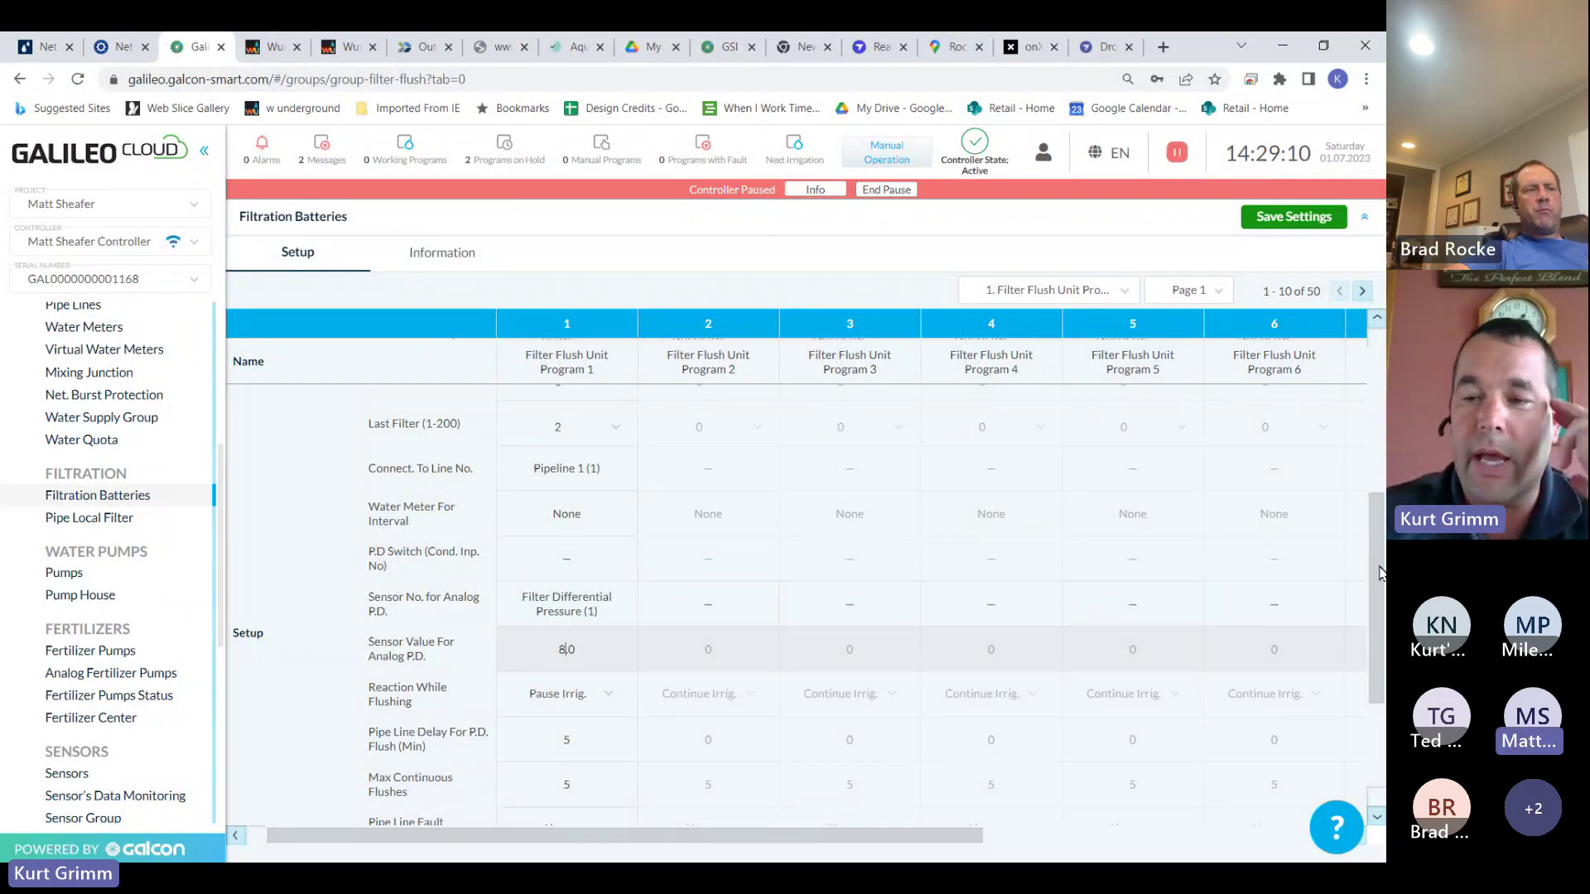
Set Program 1's delay before flushing to 11:00
left_click_drag(1381, 573, 1384, 662)
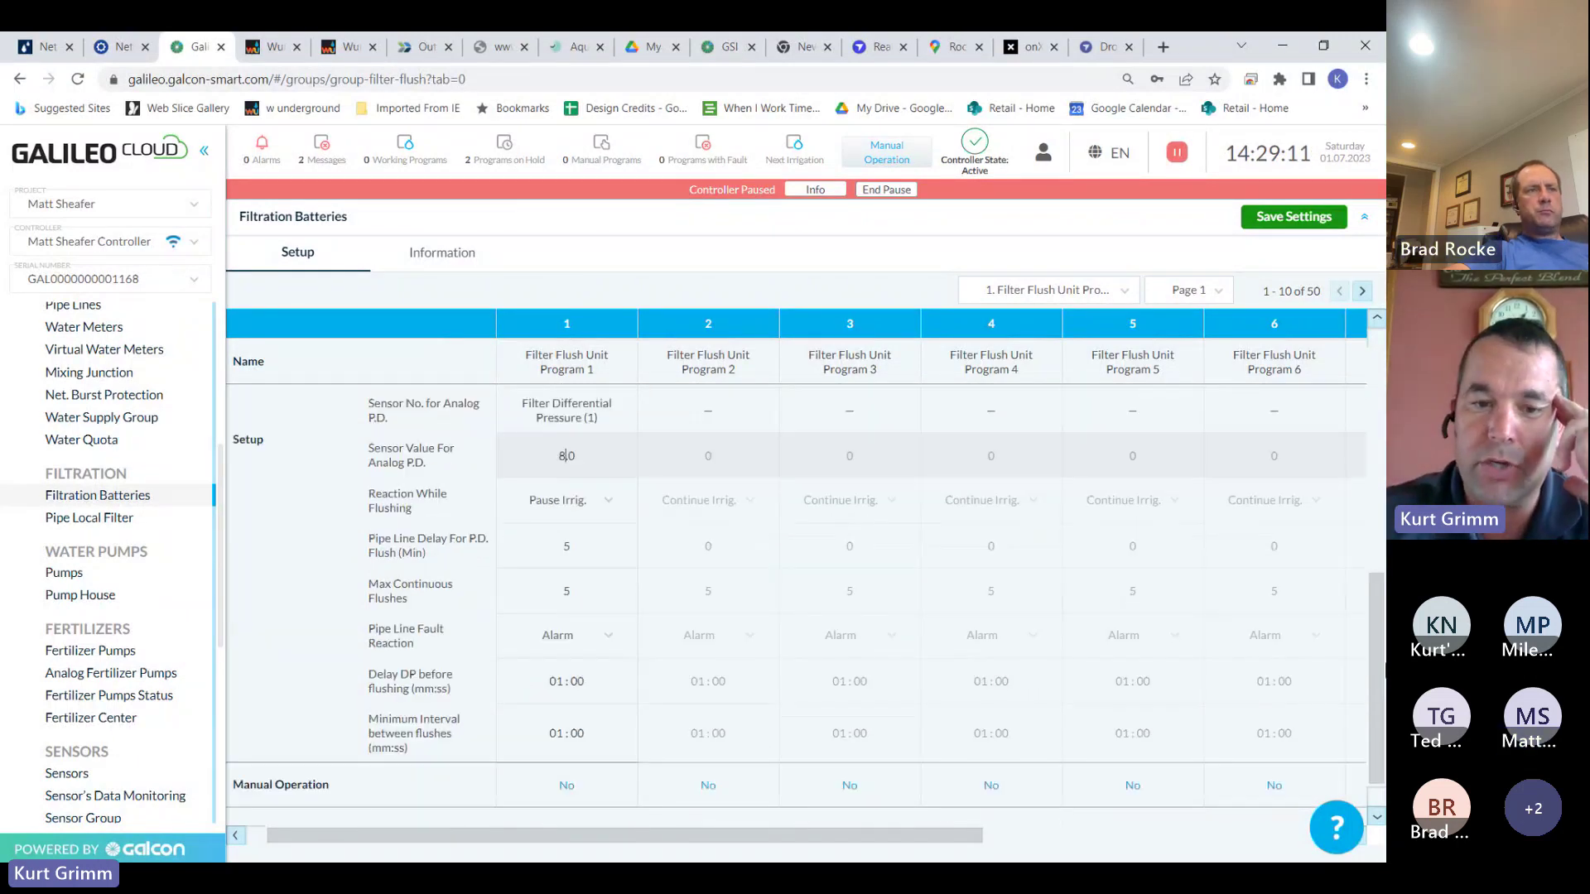
left_click(565, 684)
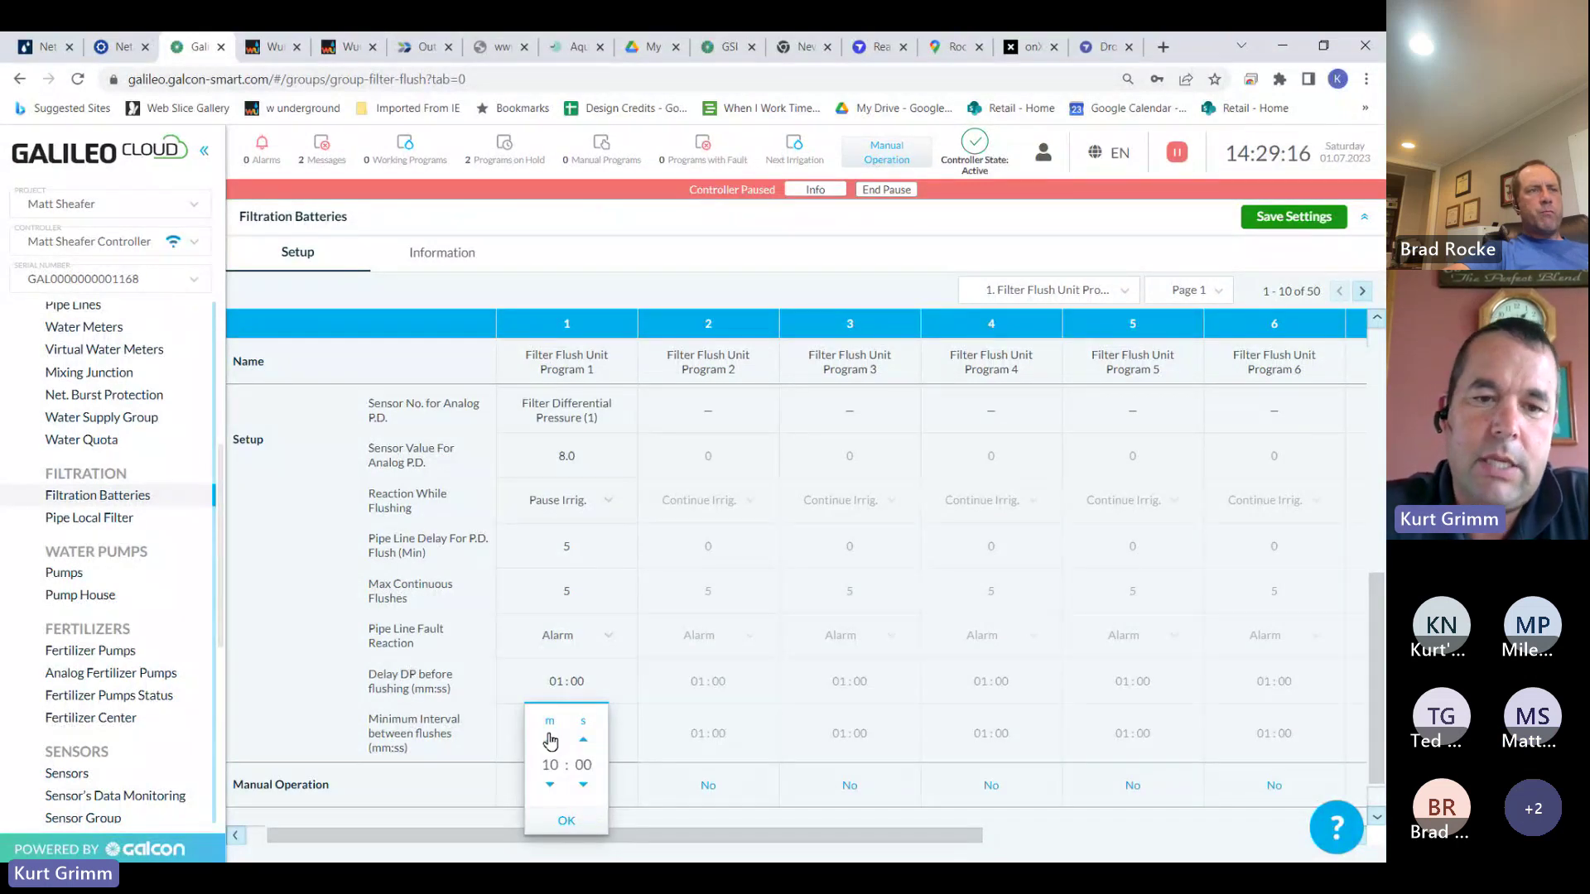
left_click(550, 739)
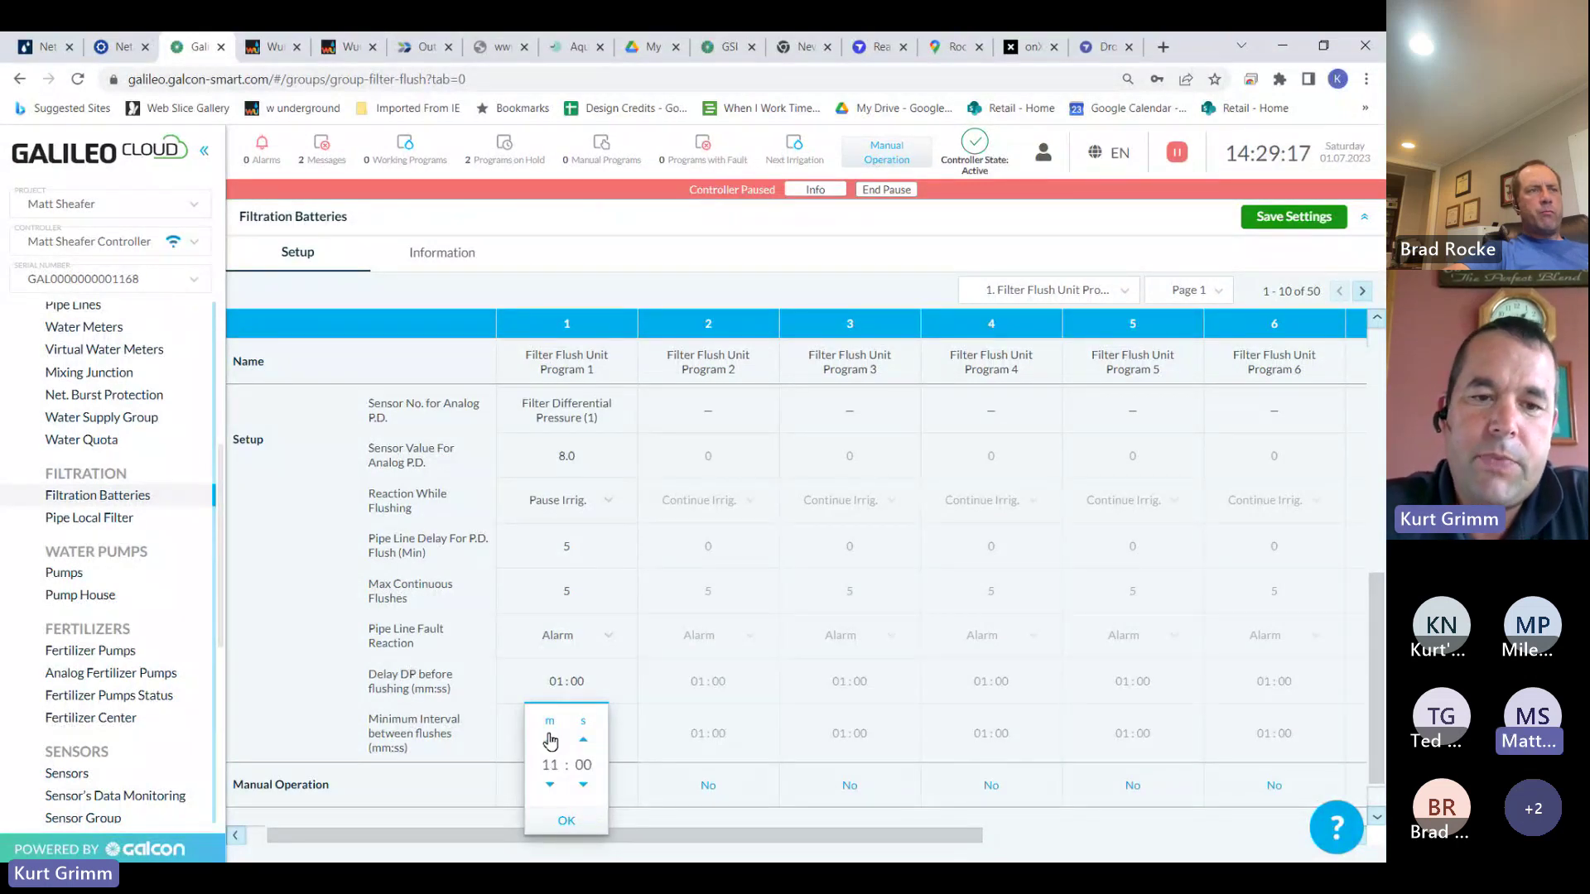
left_click(566, 821)
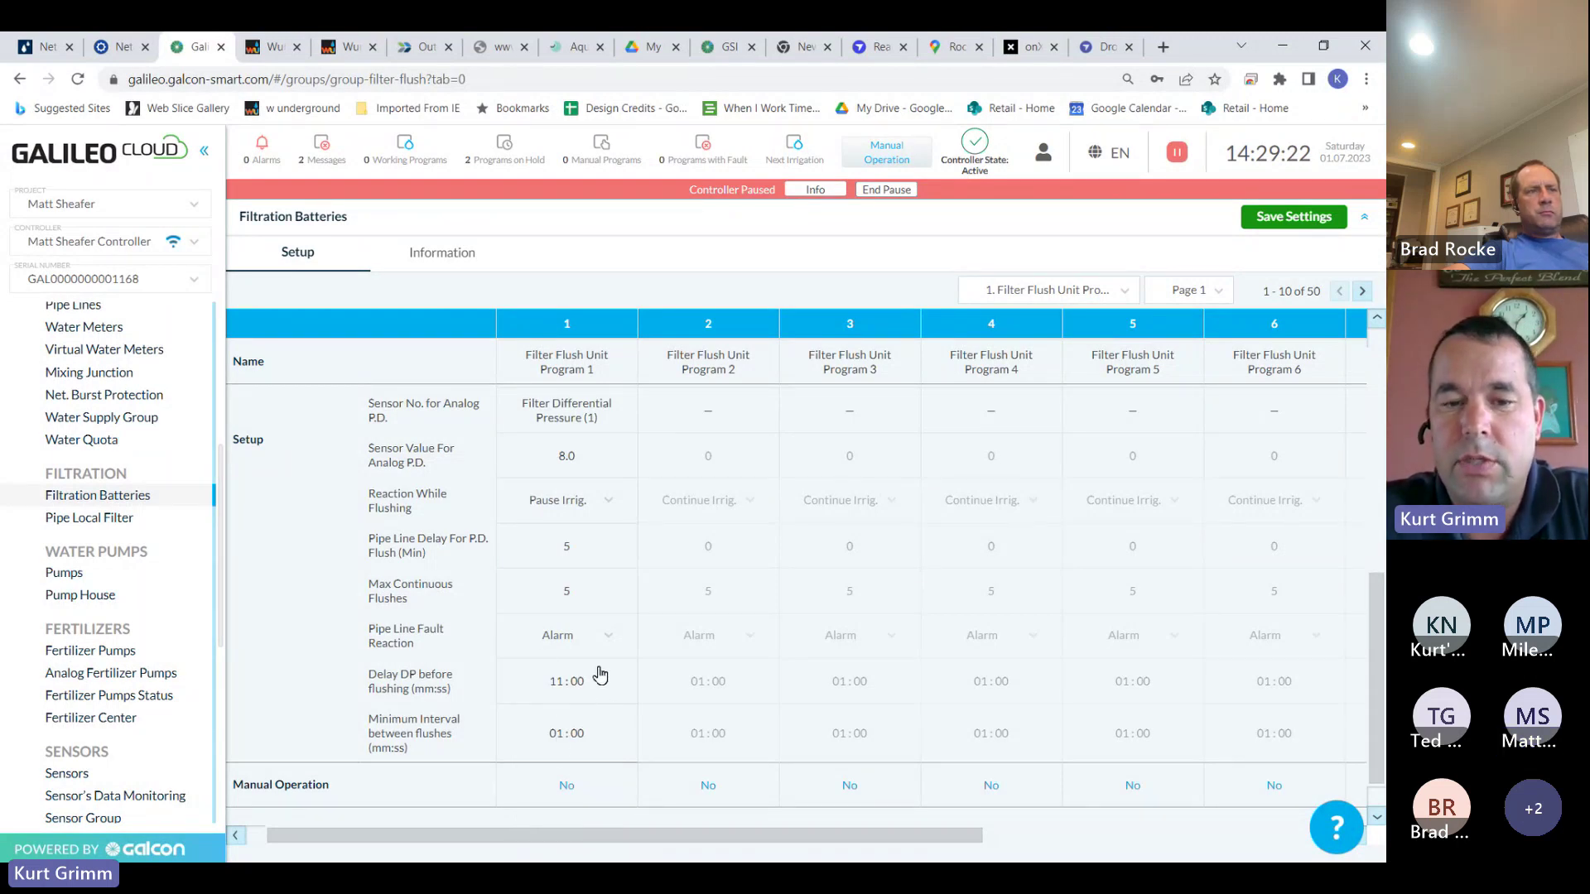
Set the minimum interval between flushes to 03:00 and save the filtration settings
left_click(566, 735)
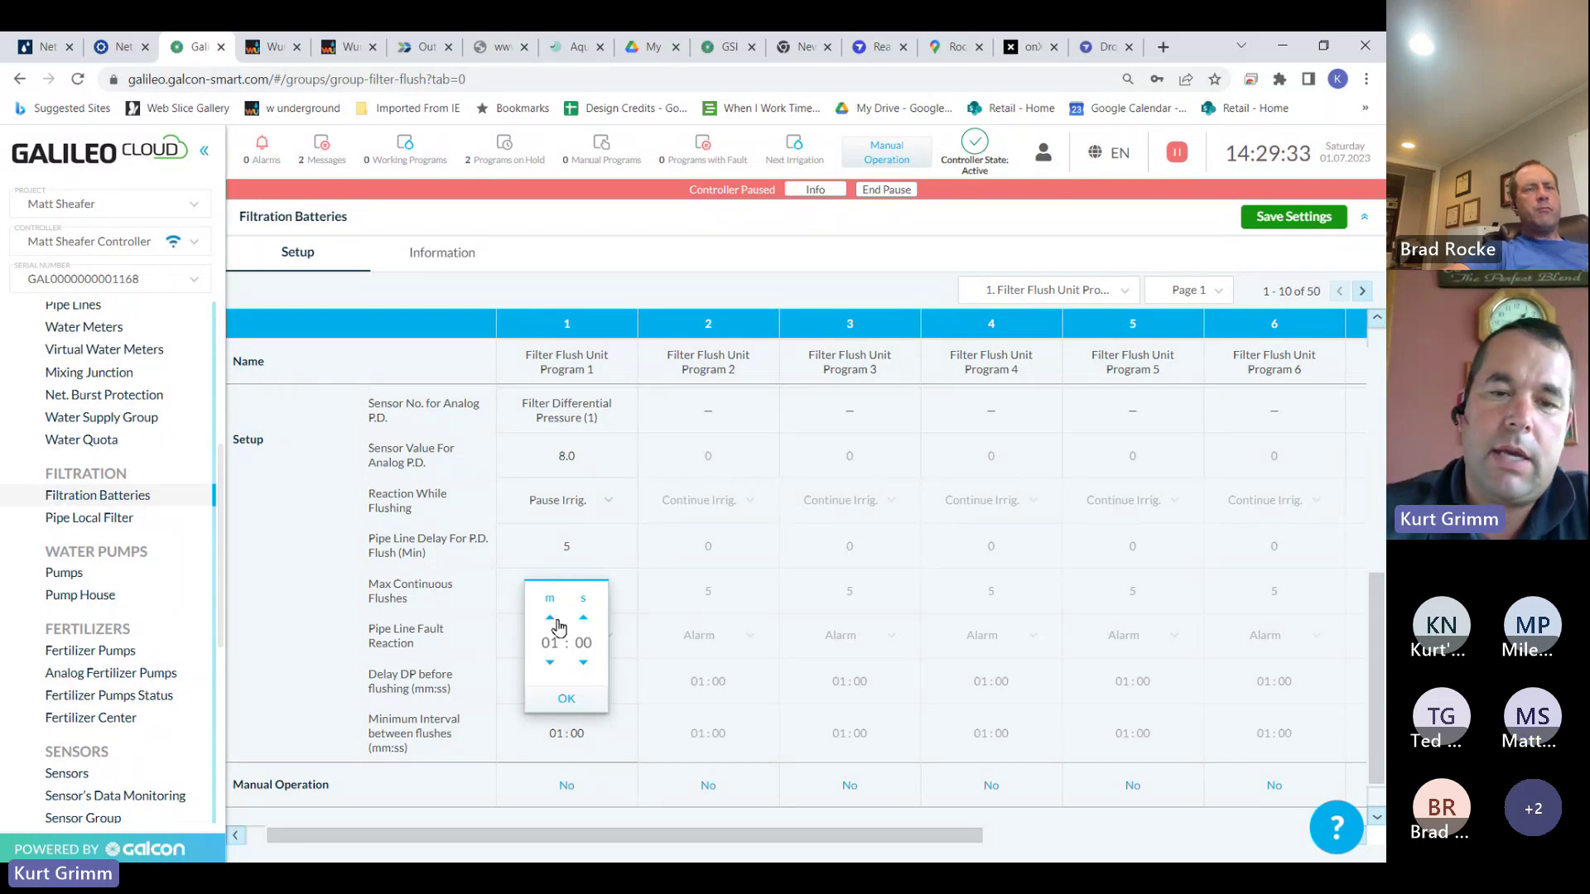
left_click(572, 698)
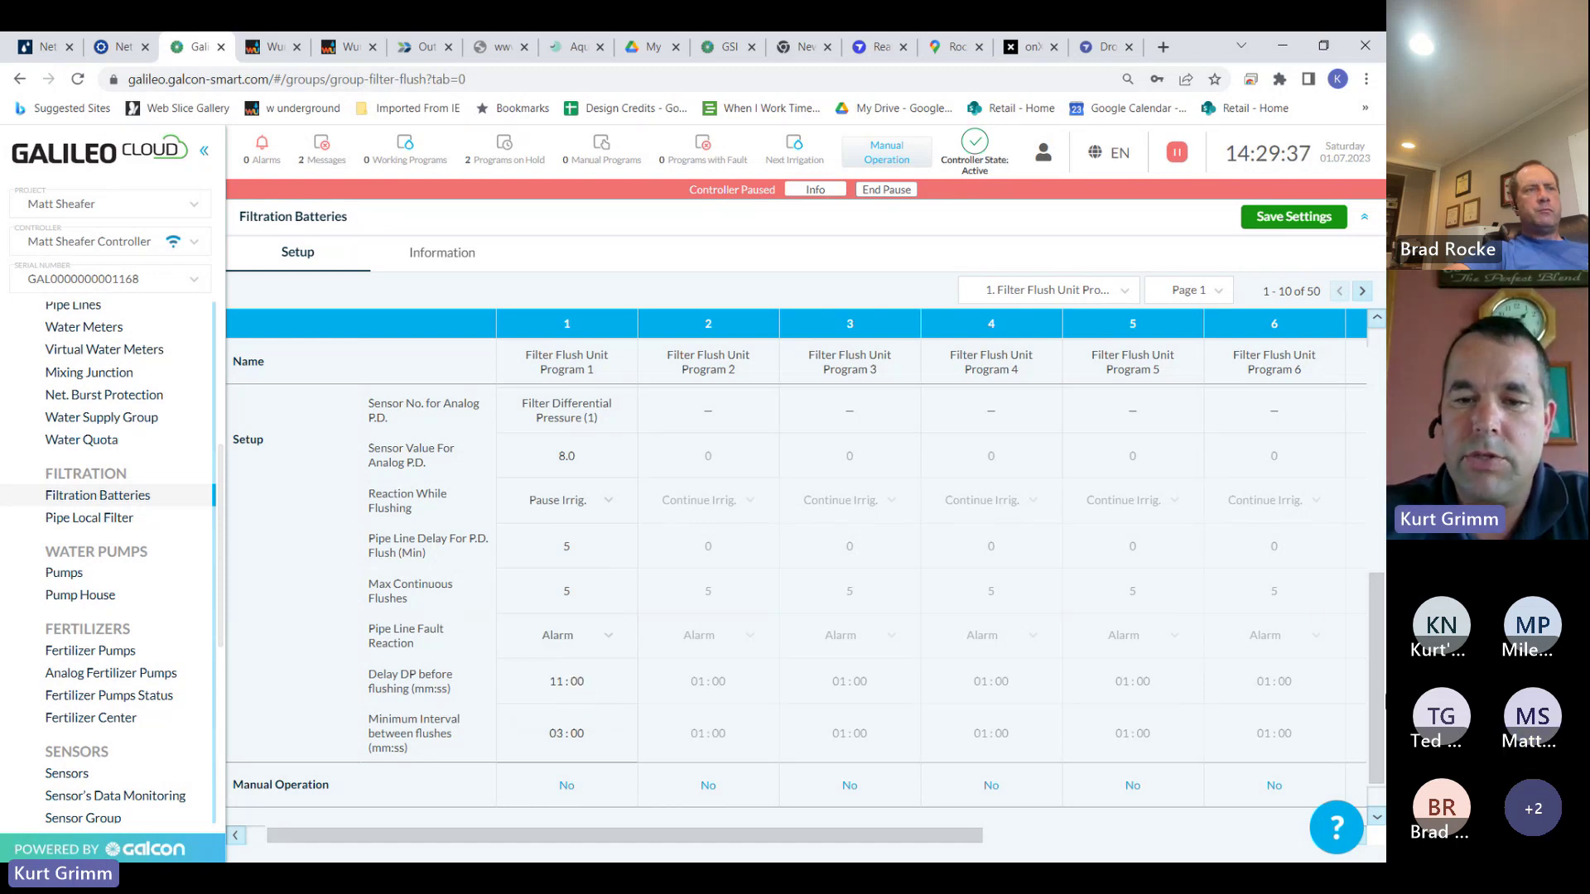
left_click_drag(1372, 634, 1339, 156)
left_click(1316, 219)
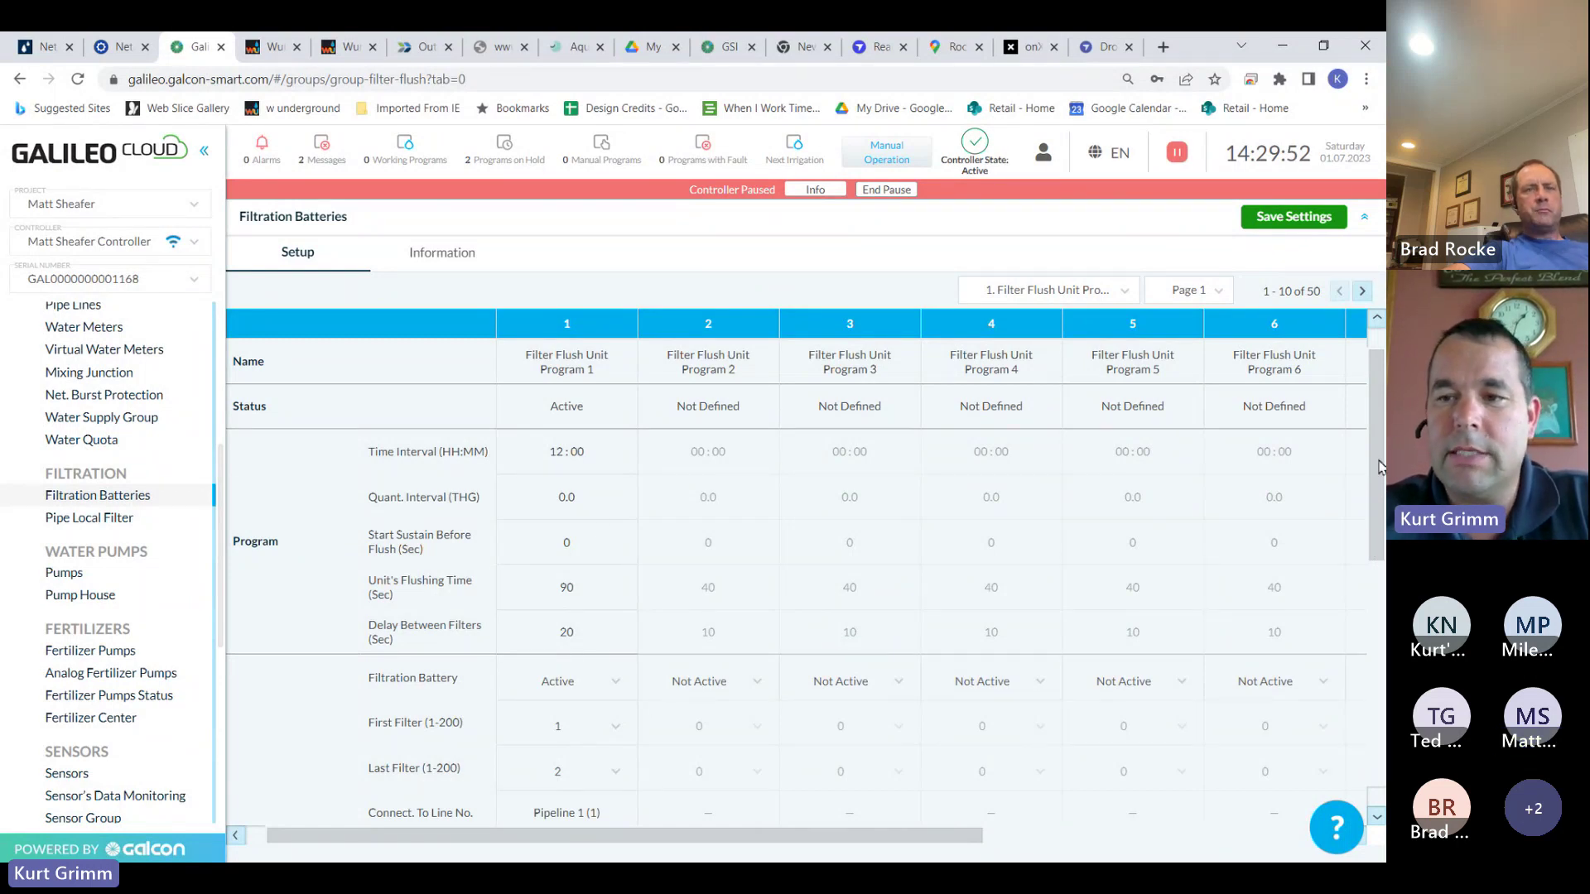
scroll(1377, 459, "down", 3)
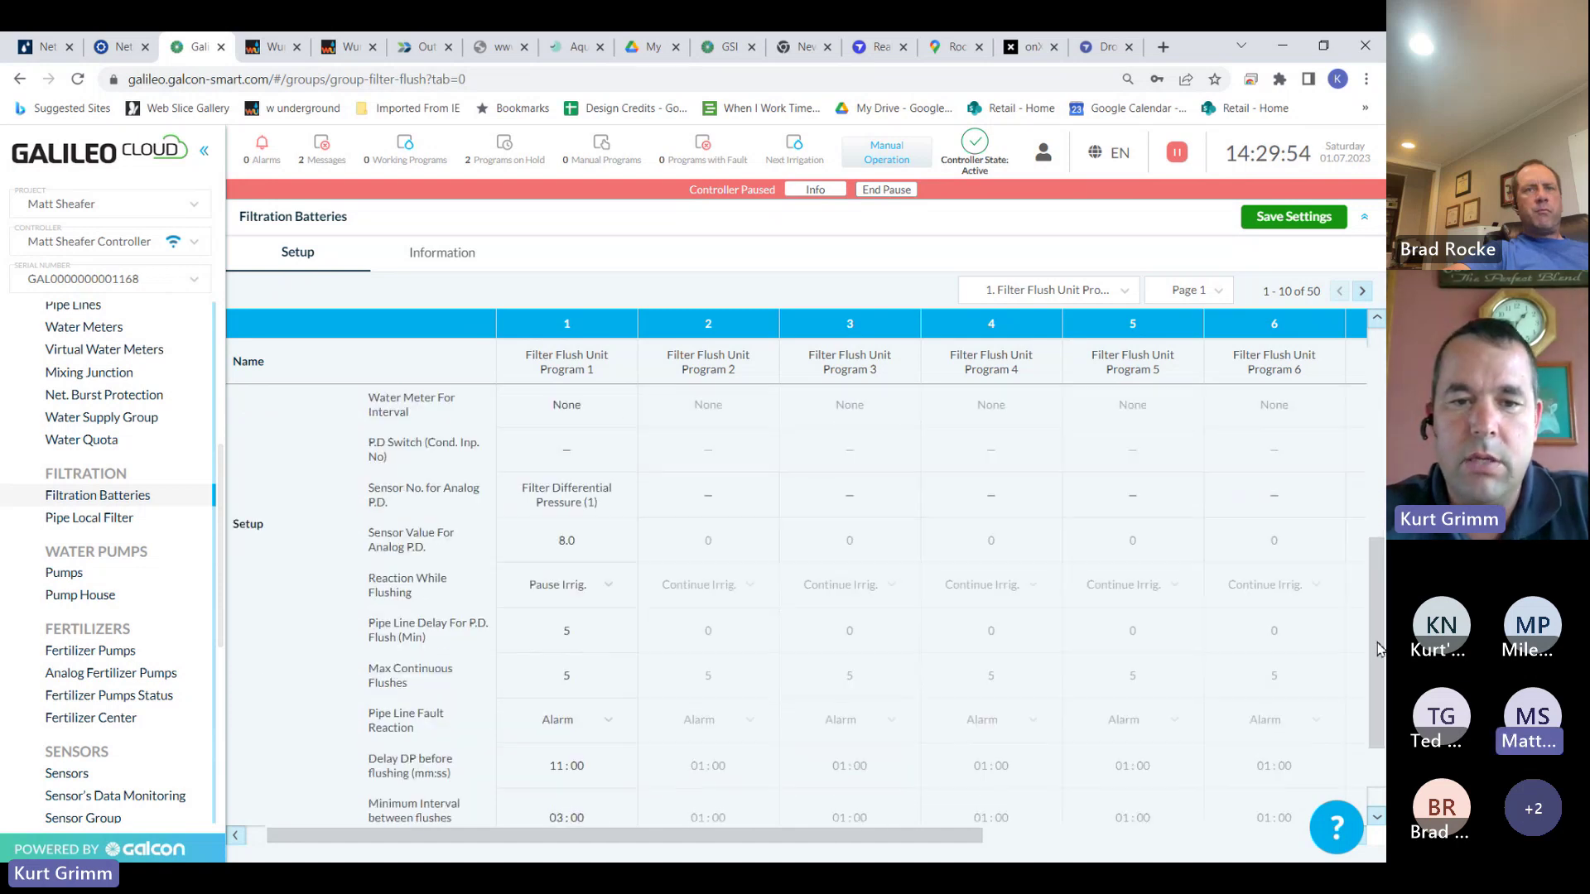
scroll(580, 464, "up", 3)
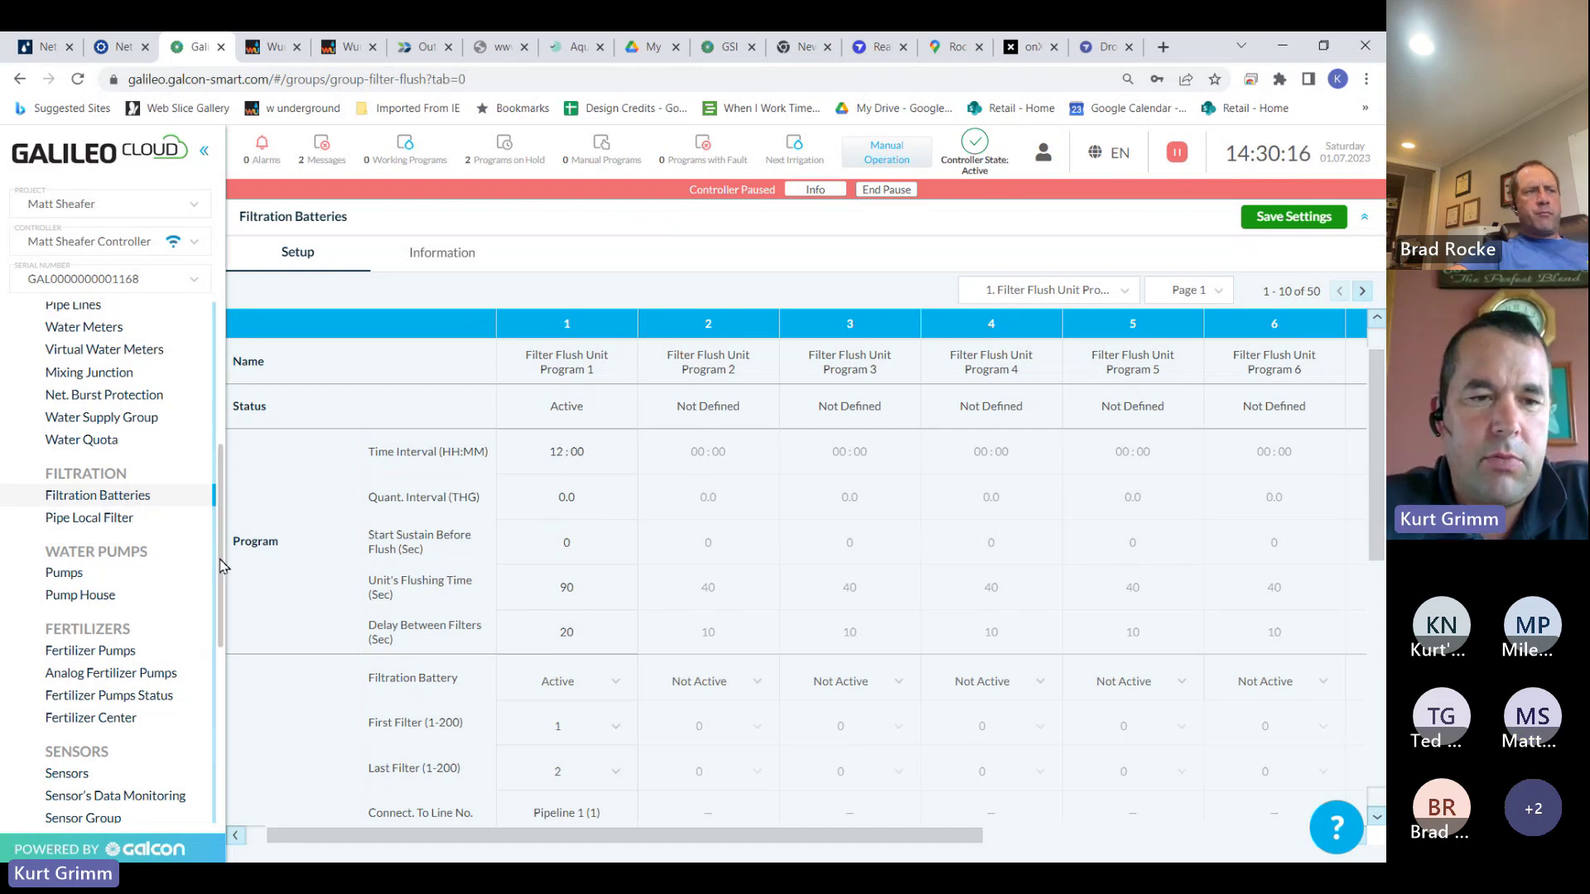
left_click_drag(222, 565, 214, 639)
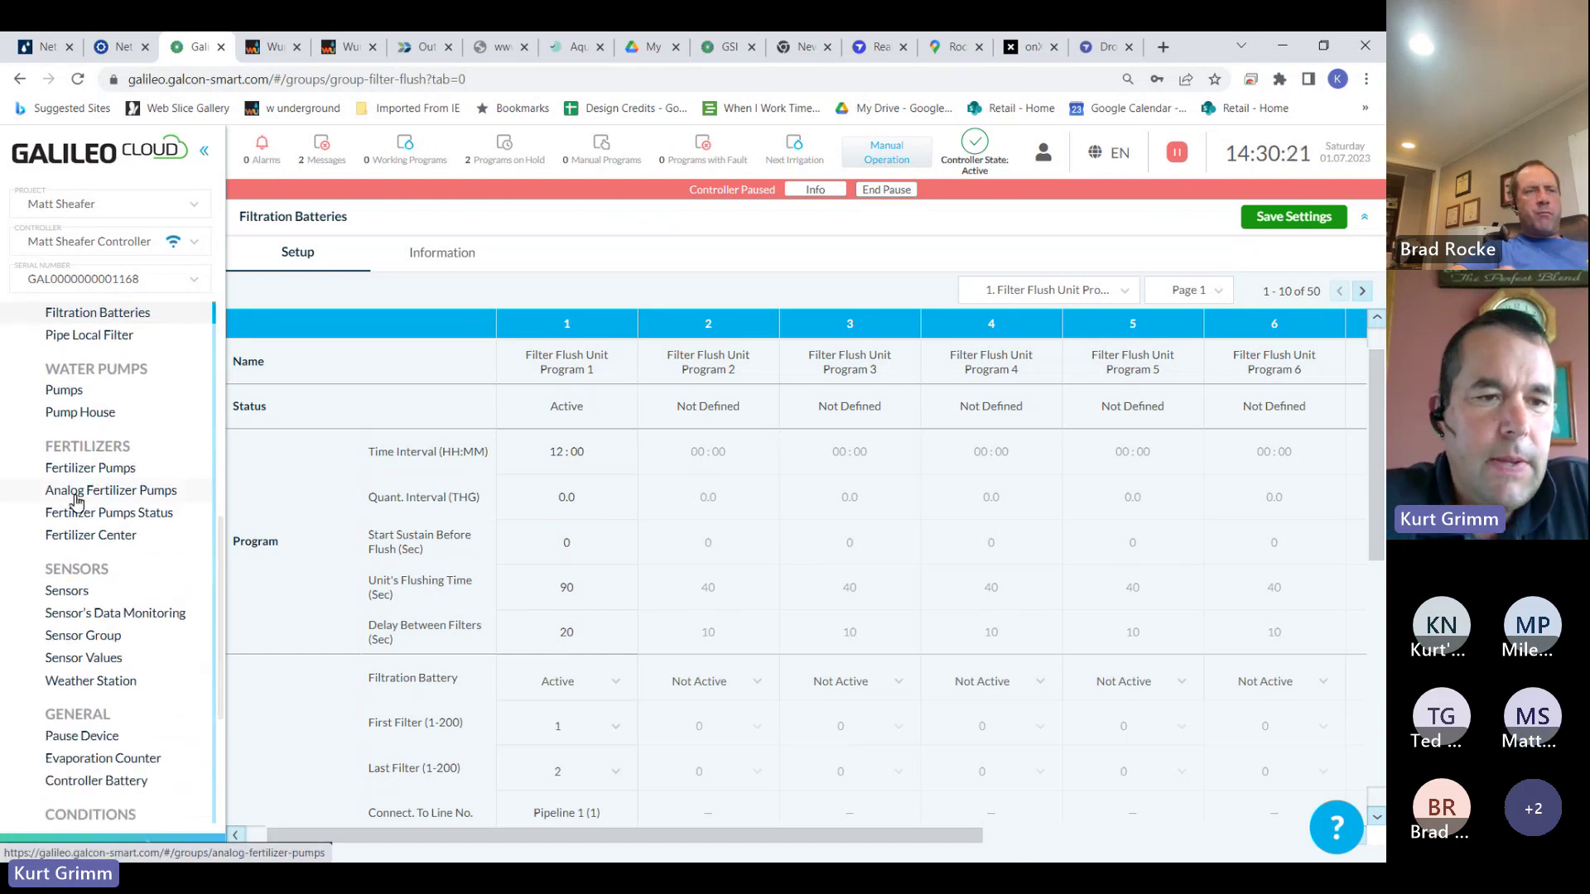
Set the Easy Dose pump's Uncontrol Fert. to 10.5 gallons and No Fert. Pulse to 300 seconds, then save
left_click(91, 469)
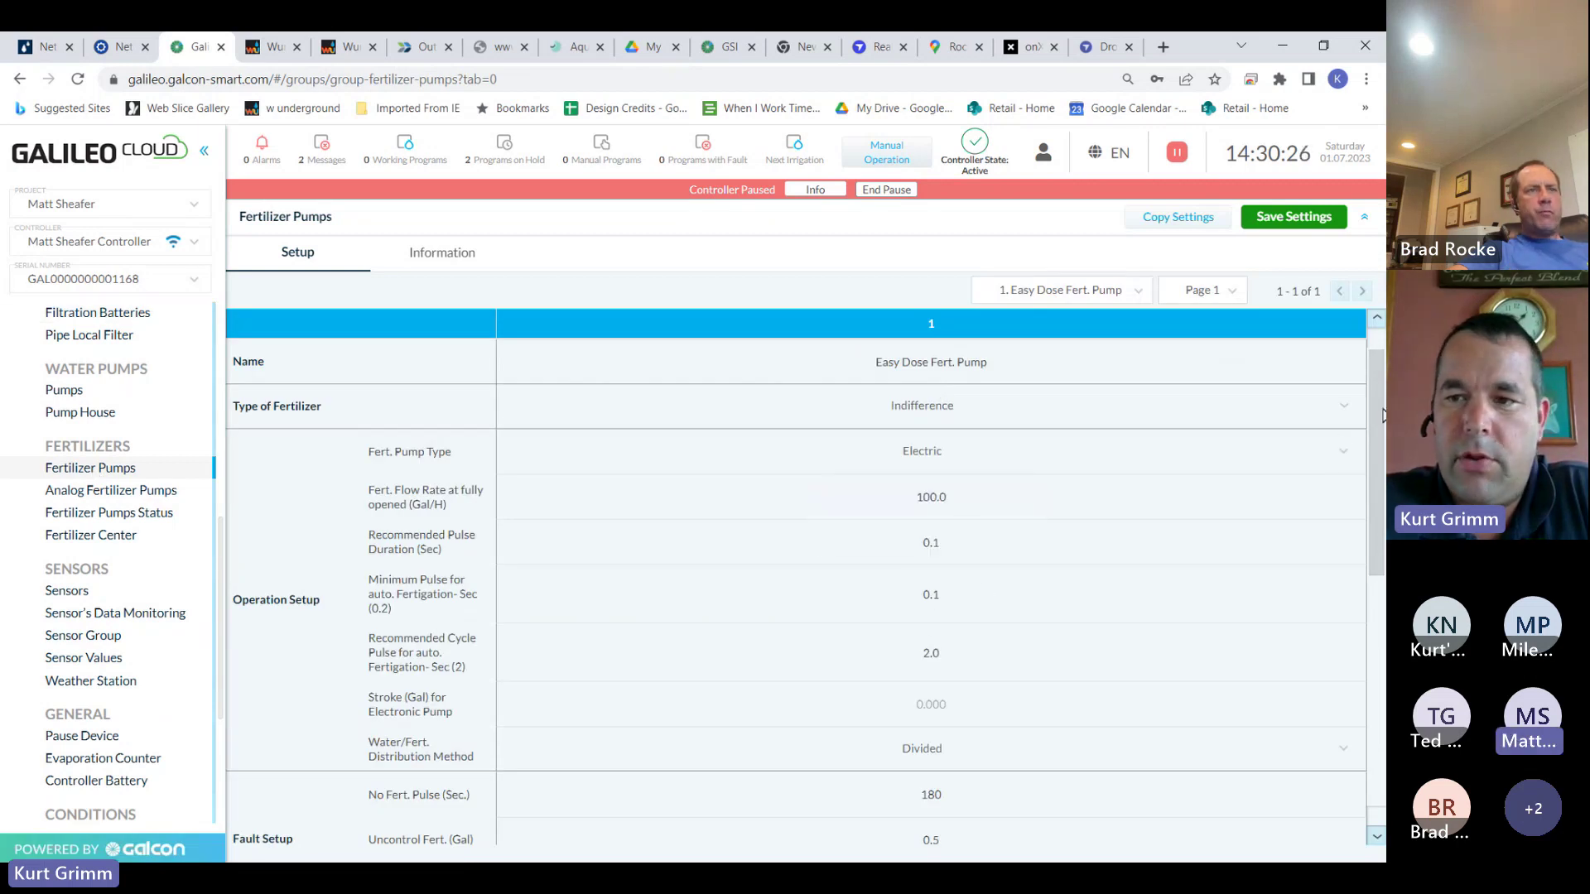
left_click_drag(1380, 401, 1382, 526)
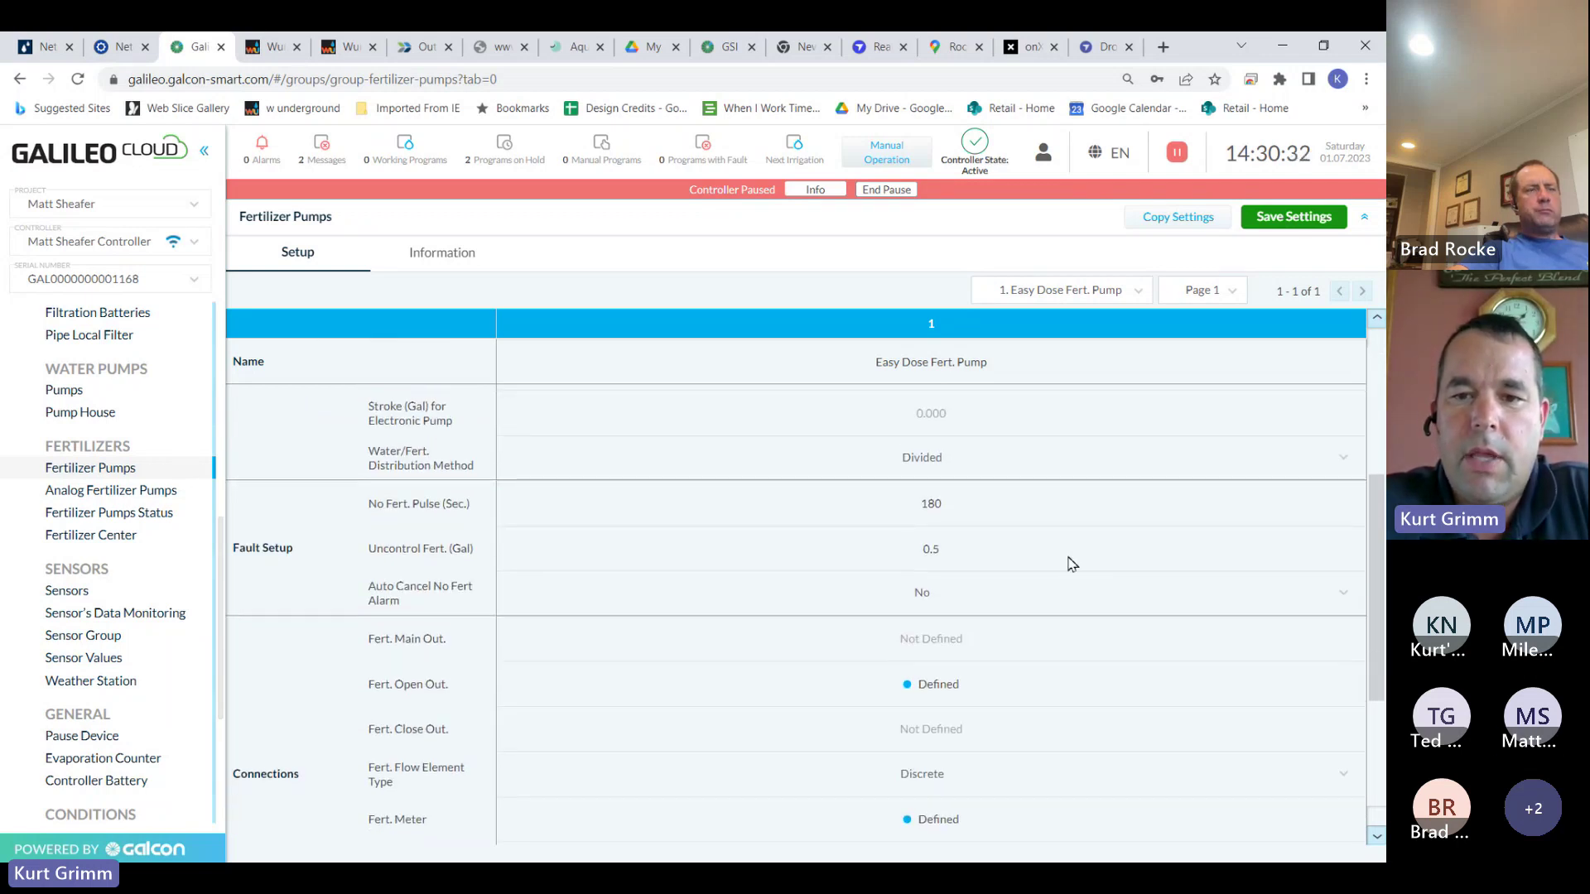
left_click(911, 555)
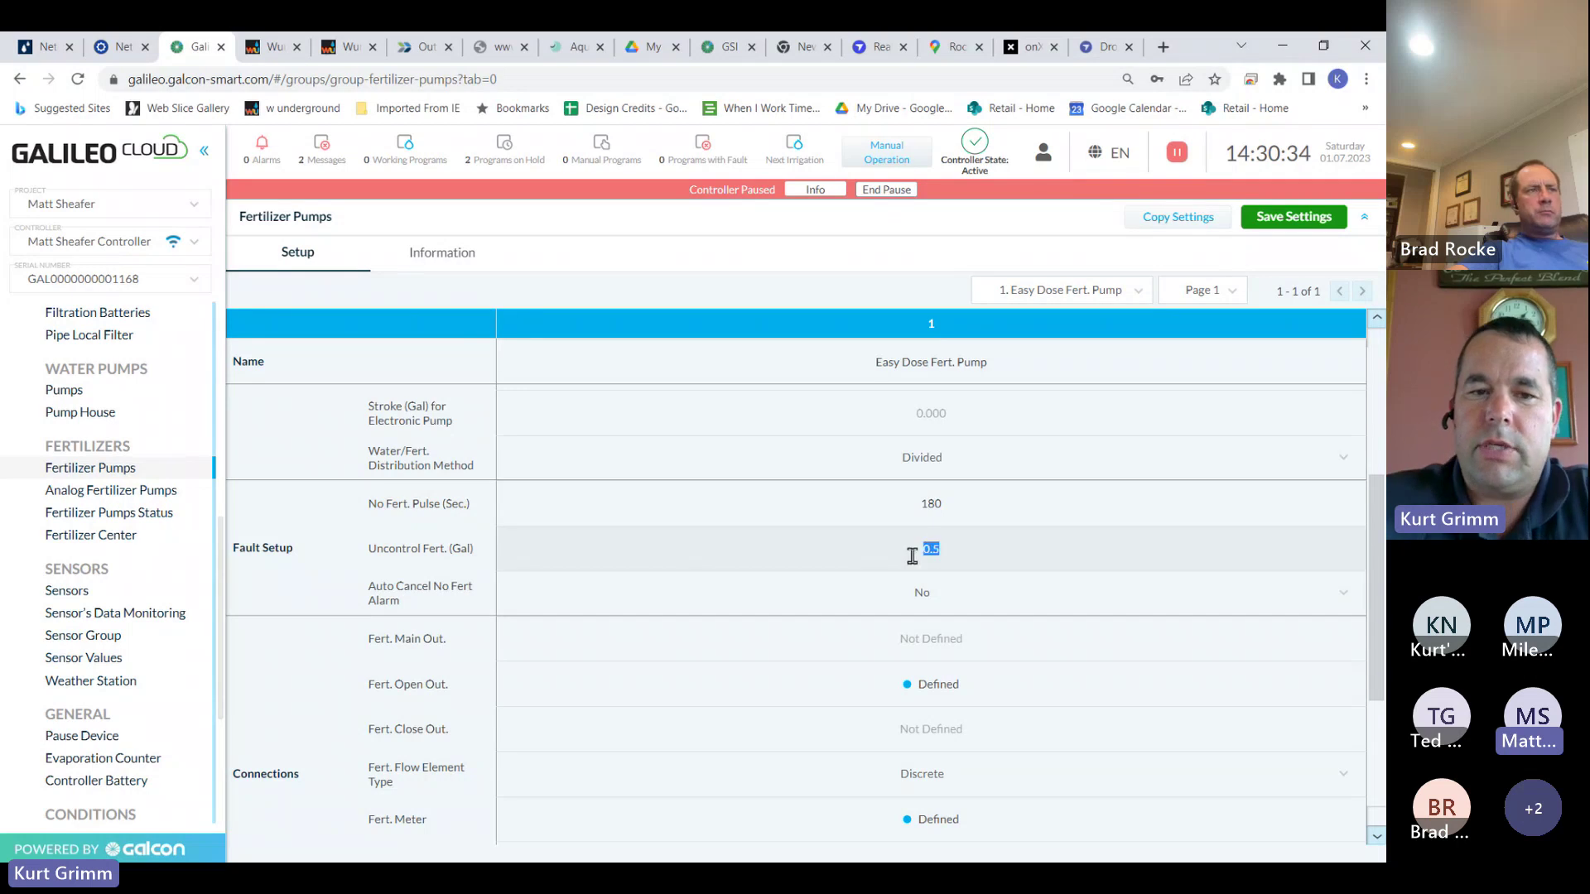
type("1.5")
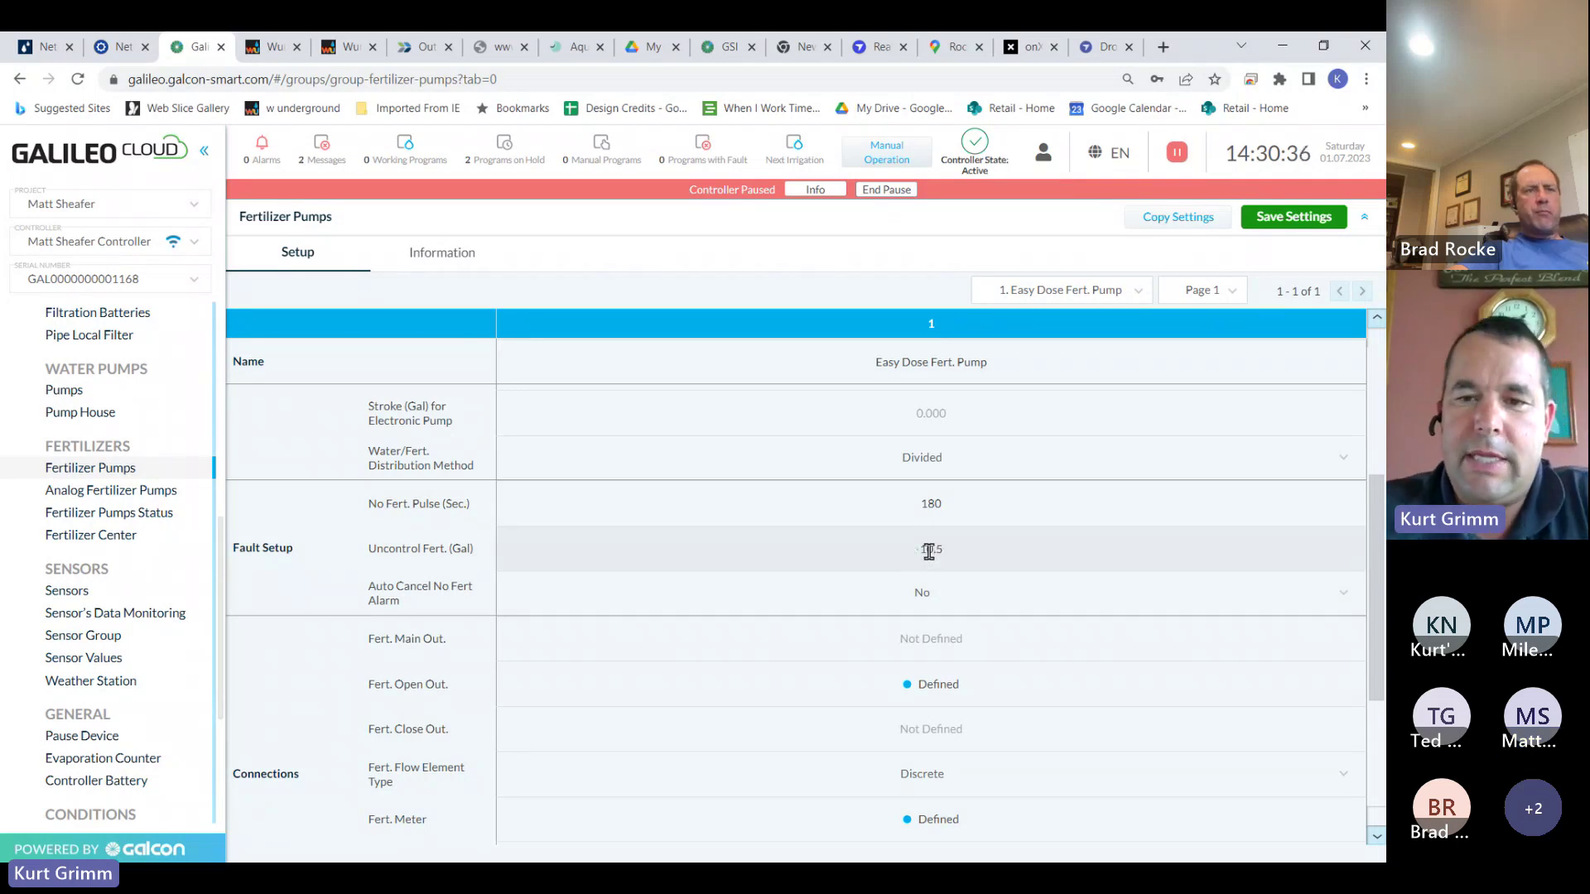
left_click_drag(941, 510, 923, 509)
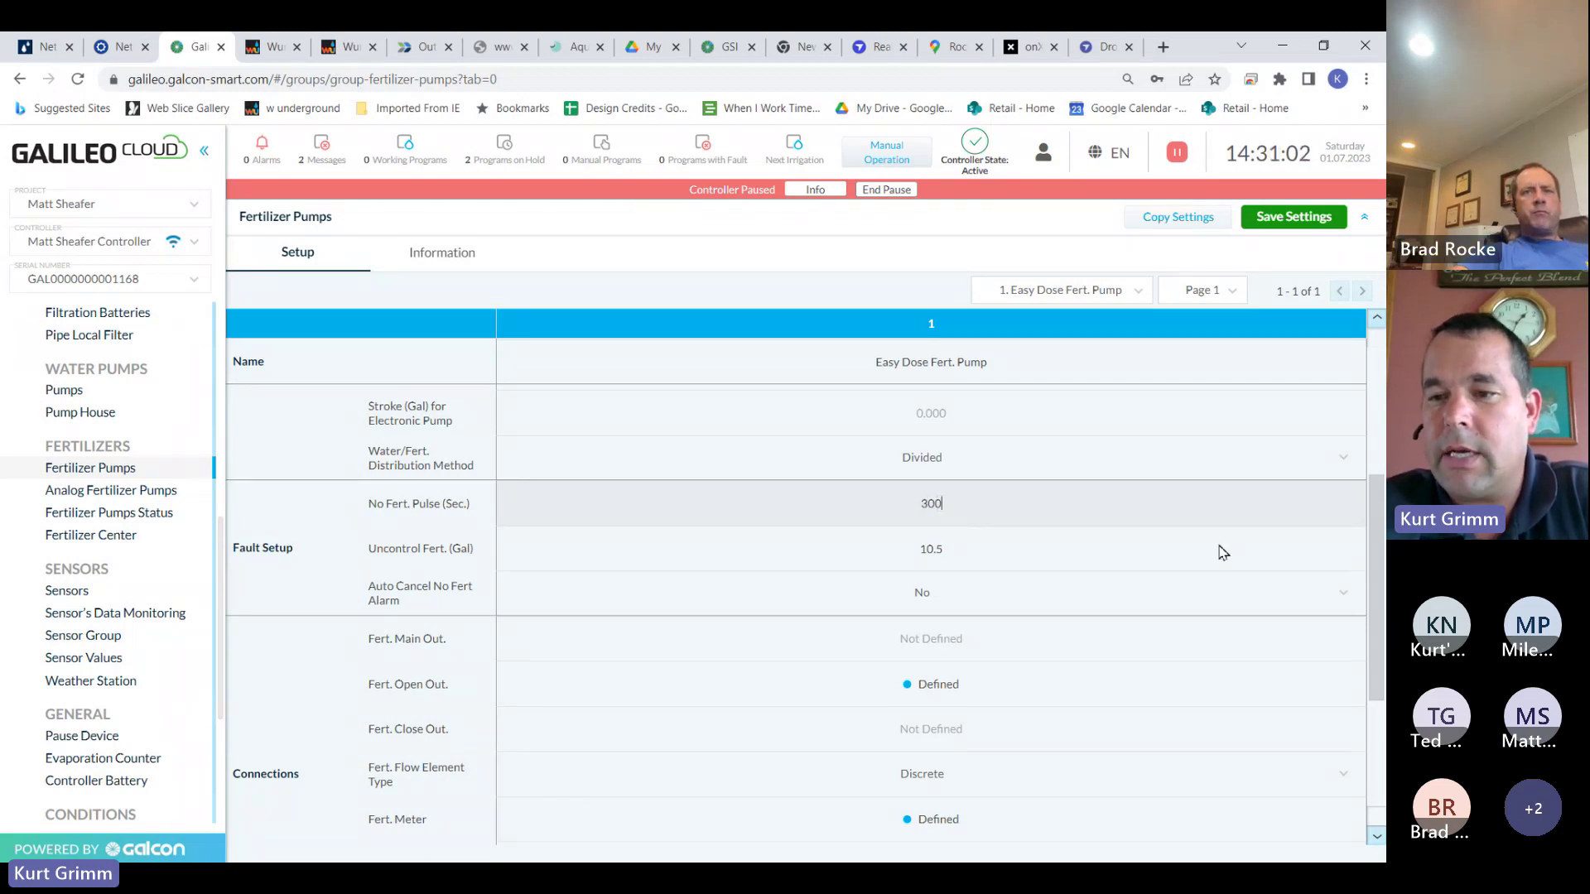
scroll(1354, 514, "up", 4)
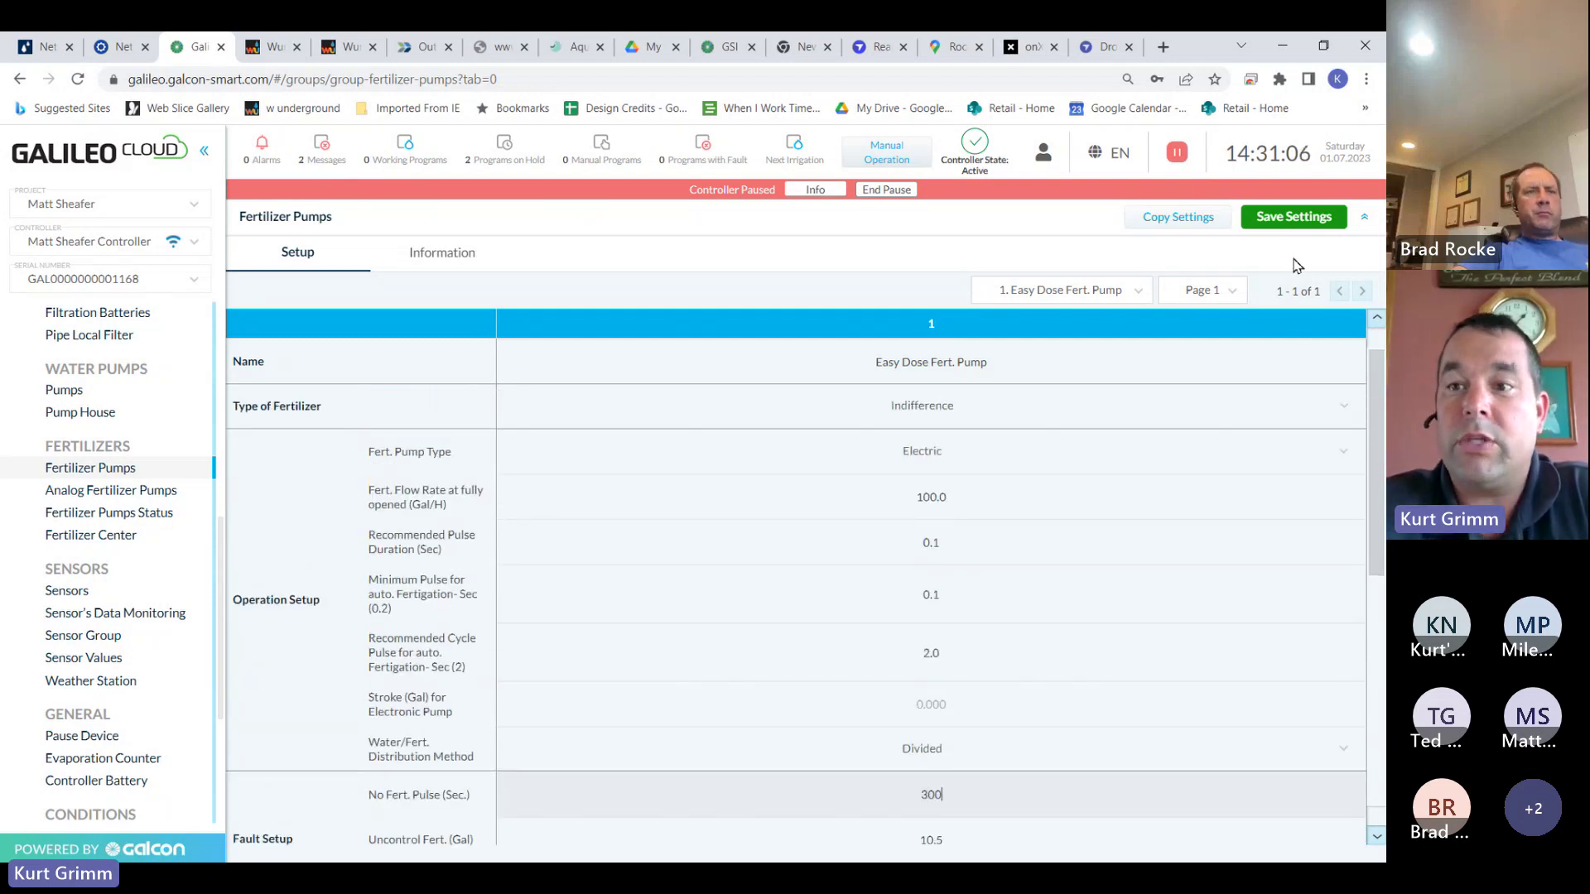
left_click(1302, 219)
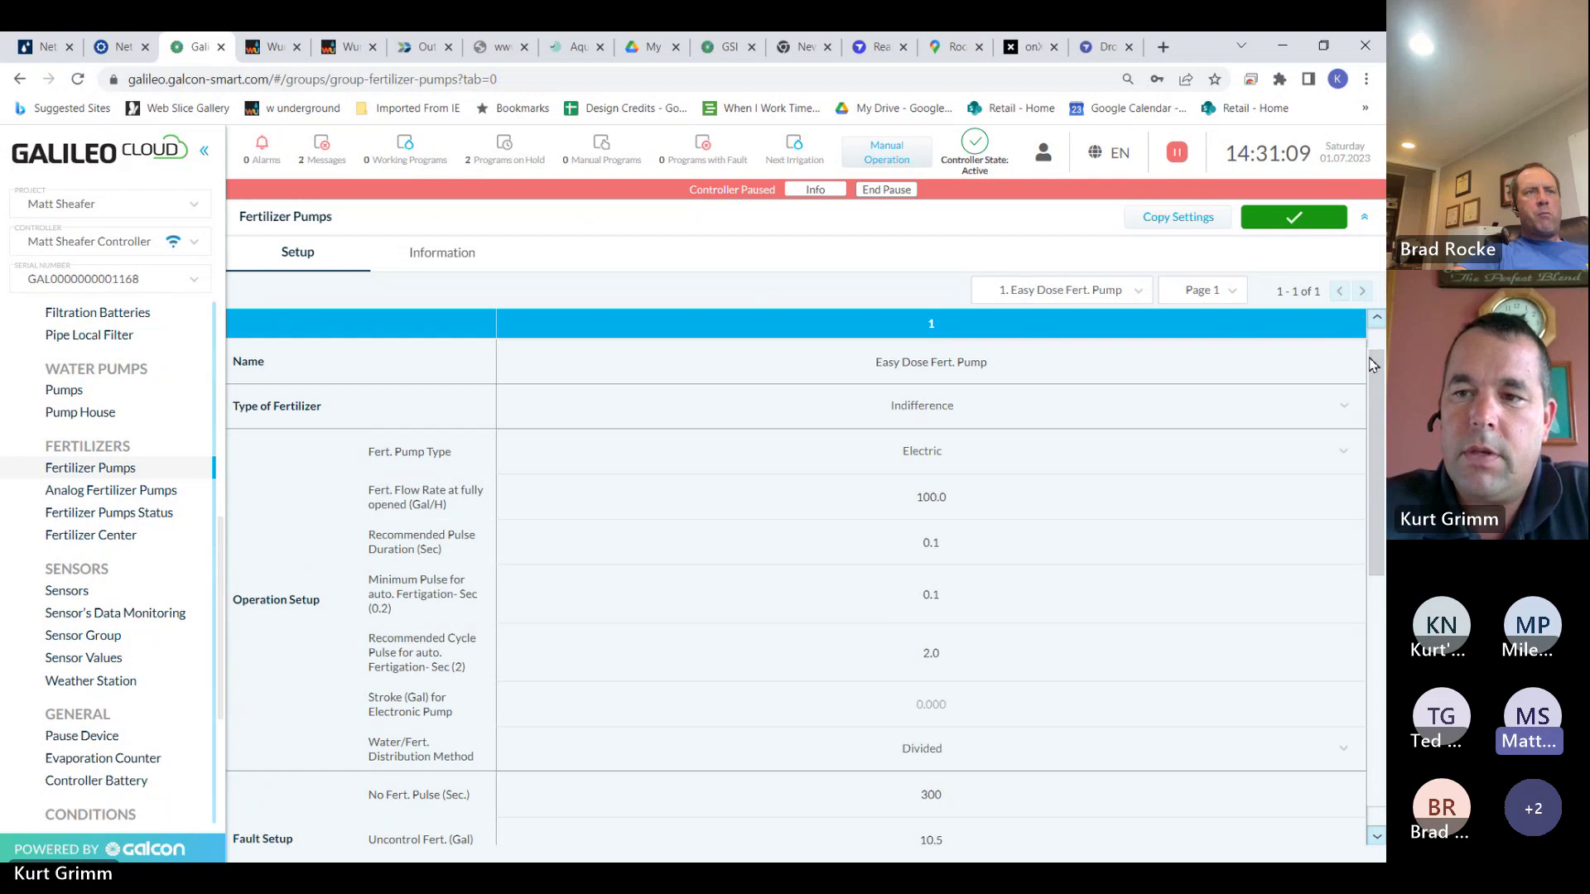
left_click_drag(1371, 356, 1381, 625)
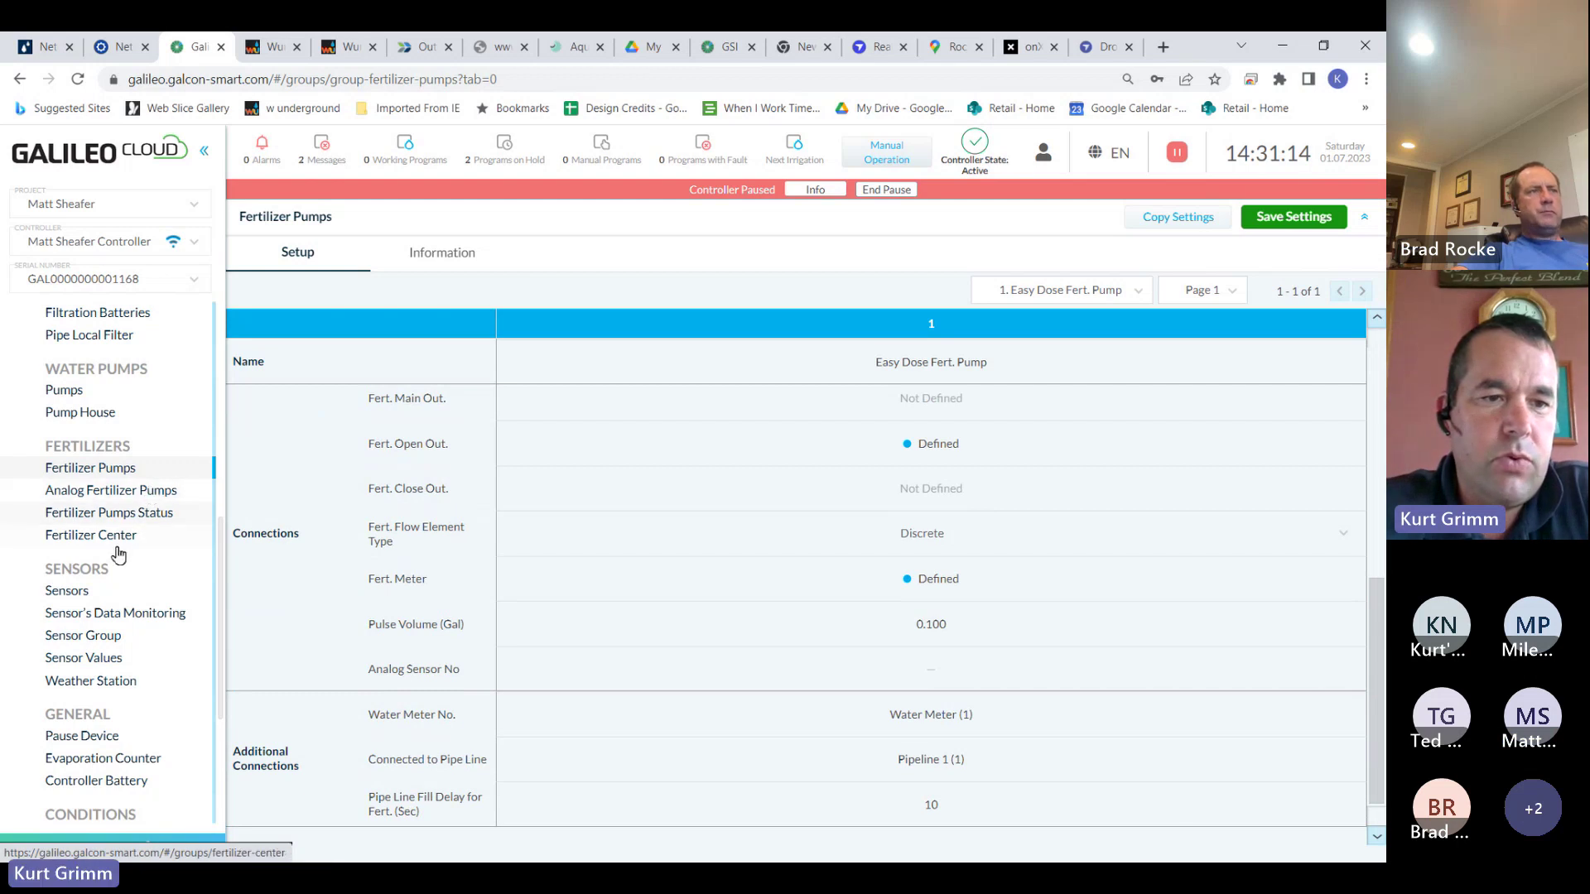
left_click(94, 598)
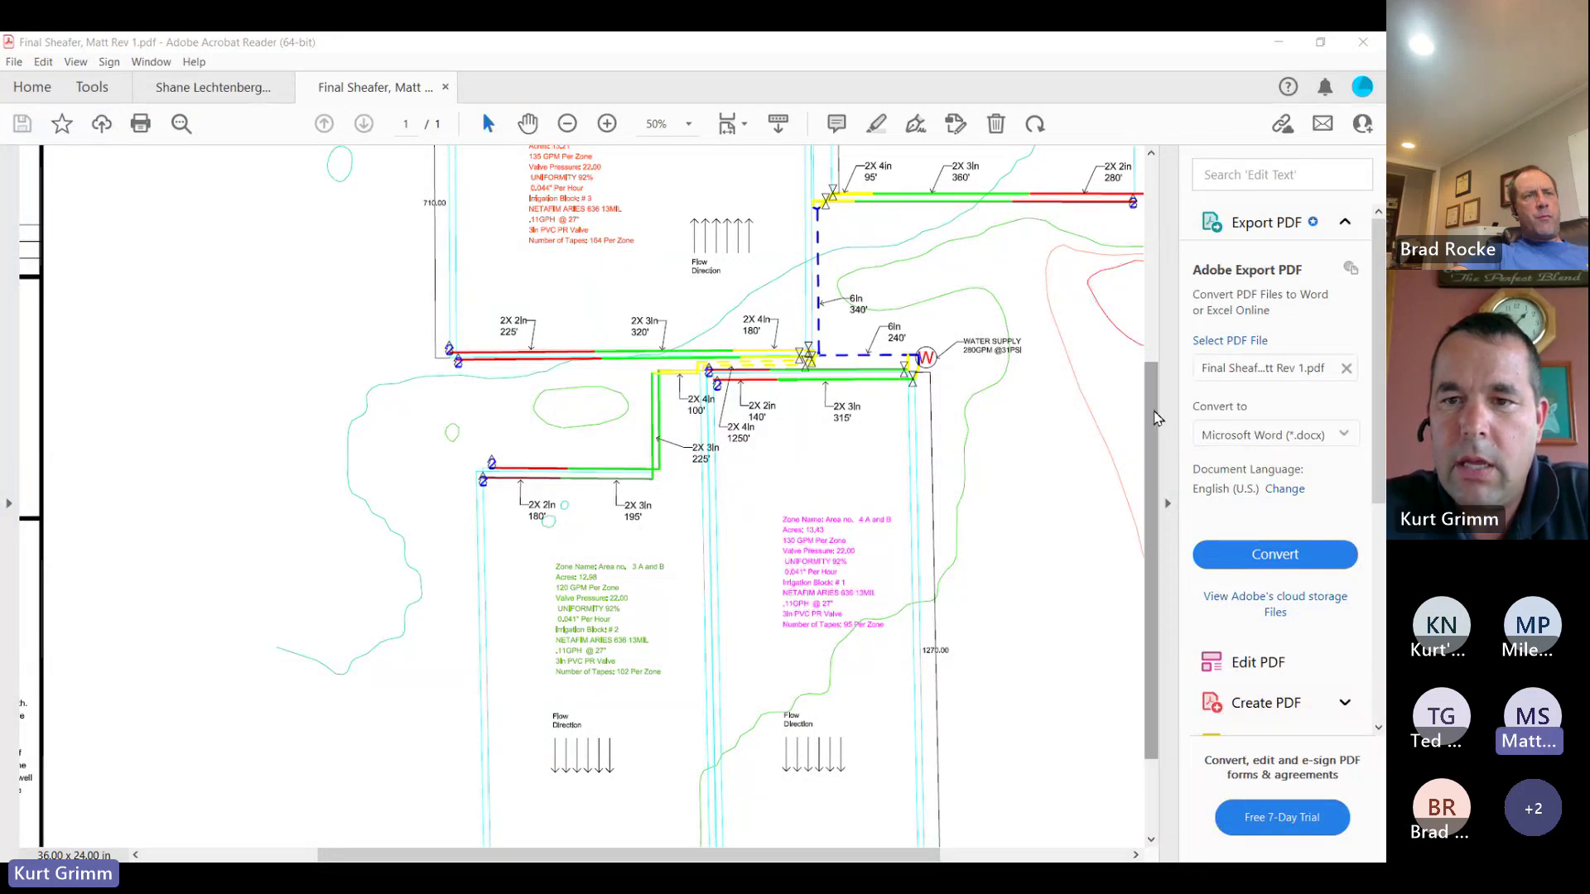
Scroll the irrigation layout PDF up to view the upper zones and the 280 GPM water supply
left_click_drag(1155, 426, 1153, 329)
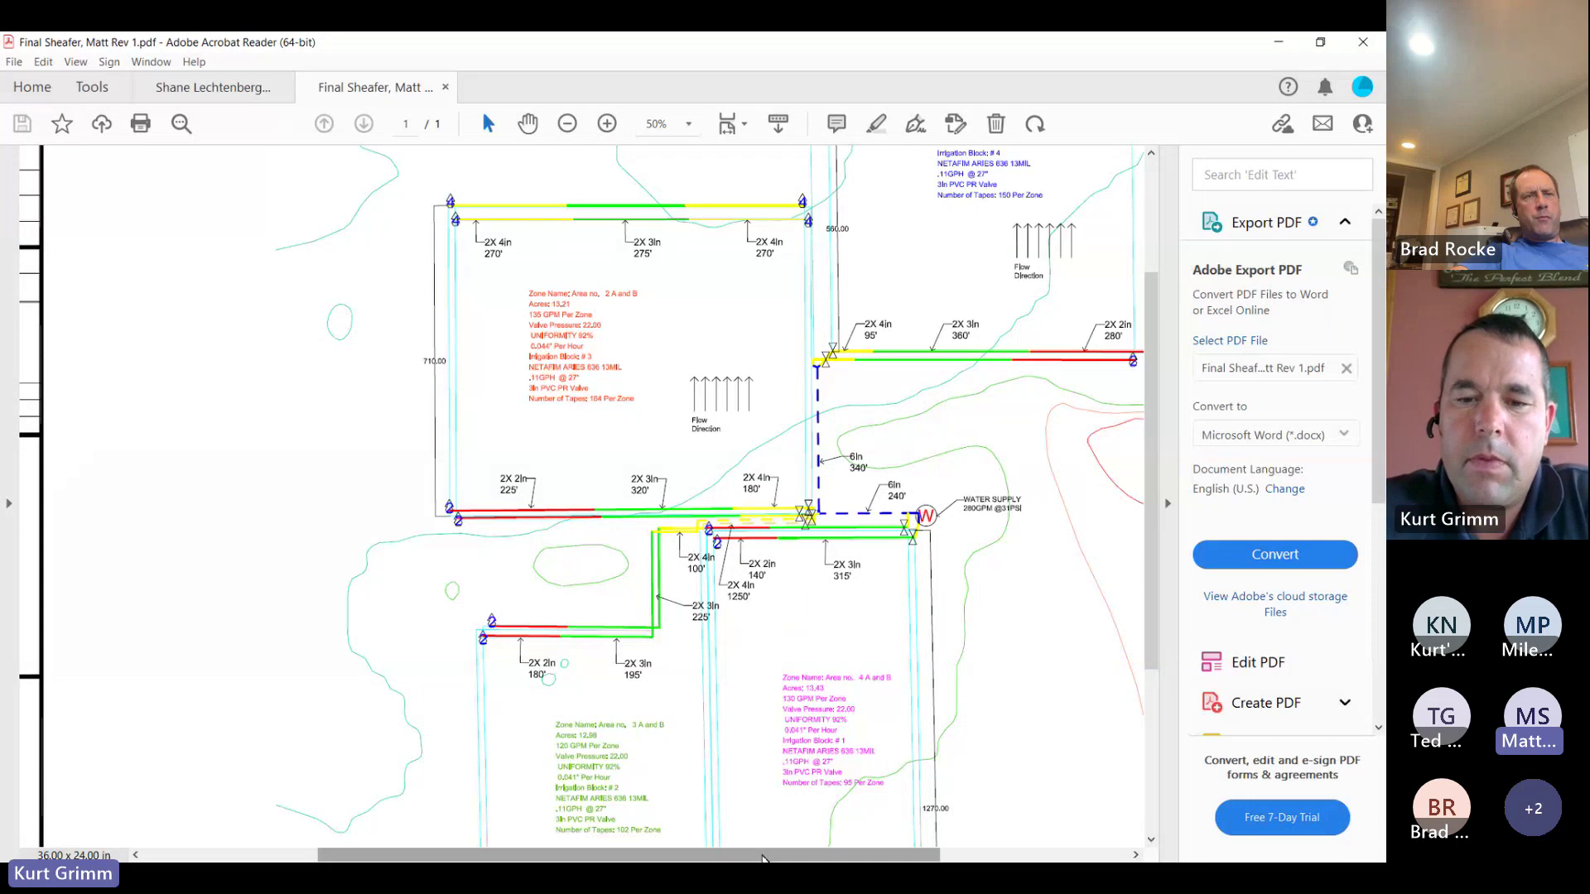
Scroll the layout drawing sideways to review the upper zones' pipe runs
left_click_drag(760, 855, 892, 855)
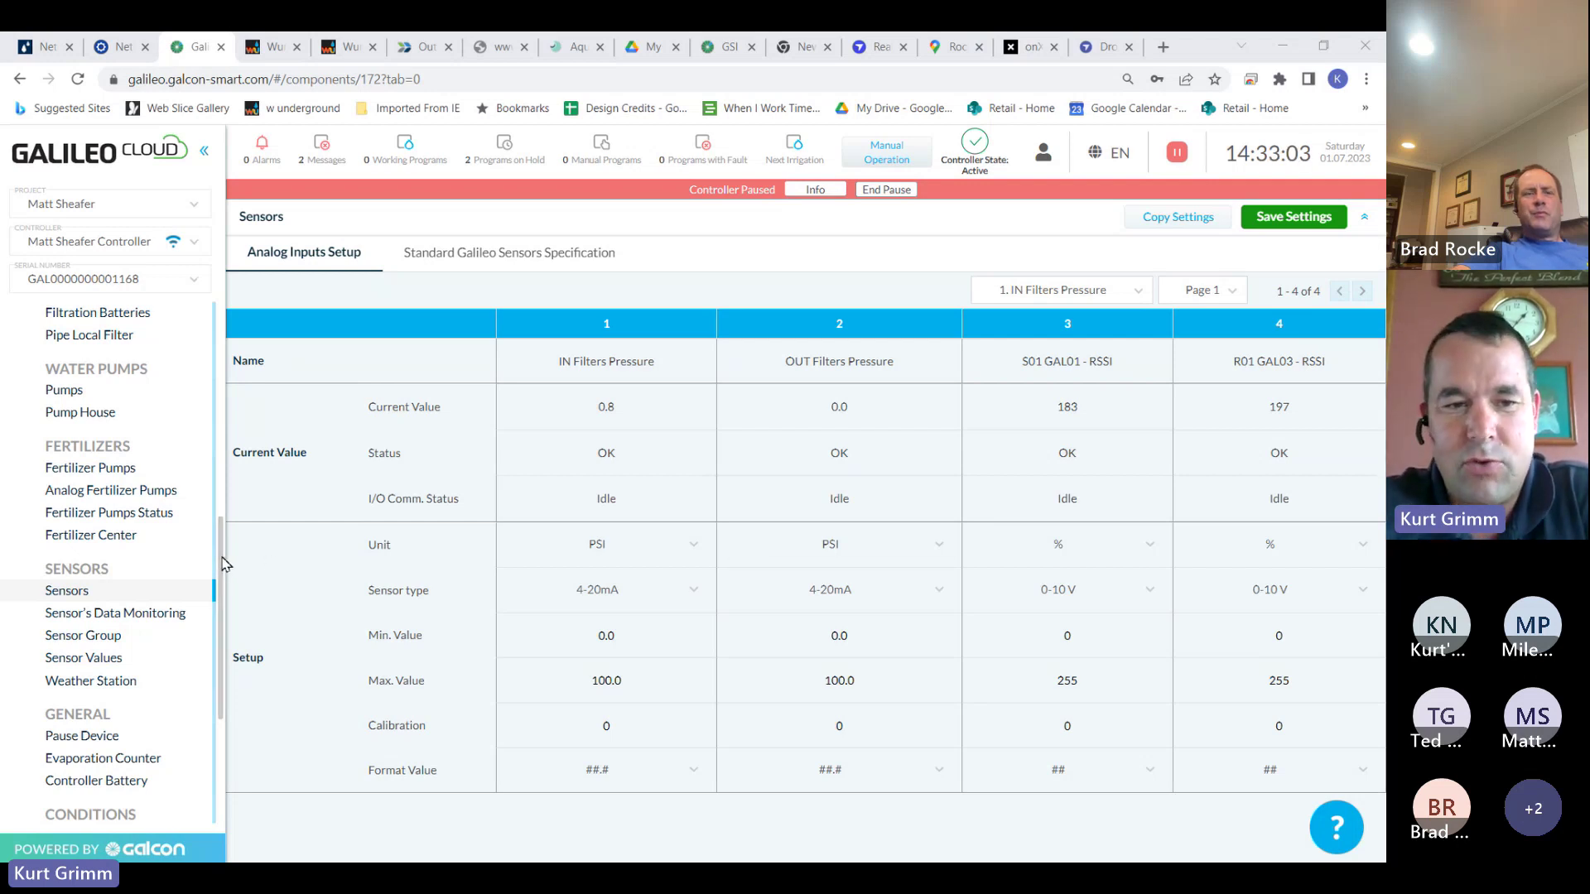
Open Logic Conditions under CONDITIONS to see condition 1, Controller Pause
left_click_drag(222, 564, 220, 650)
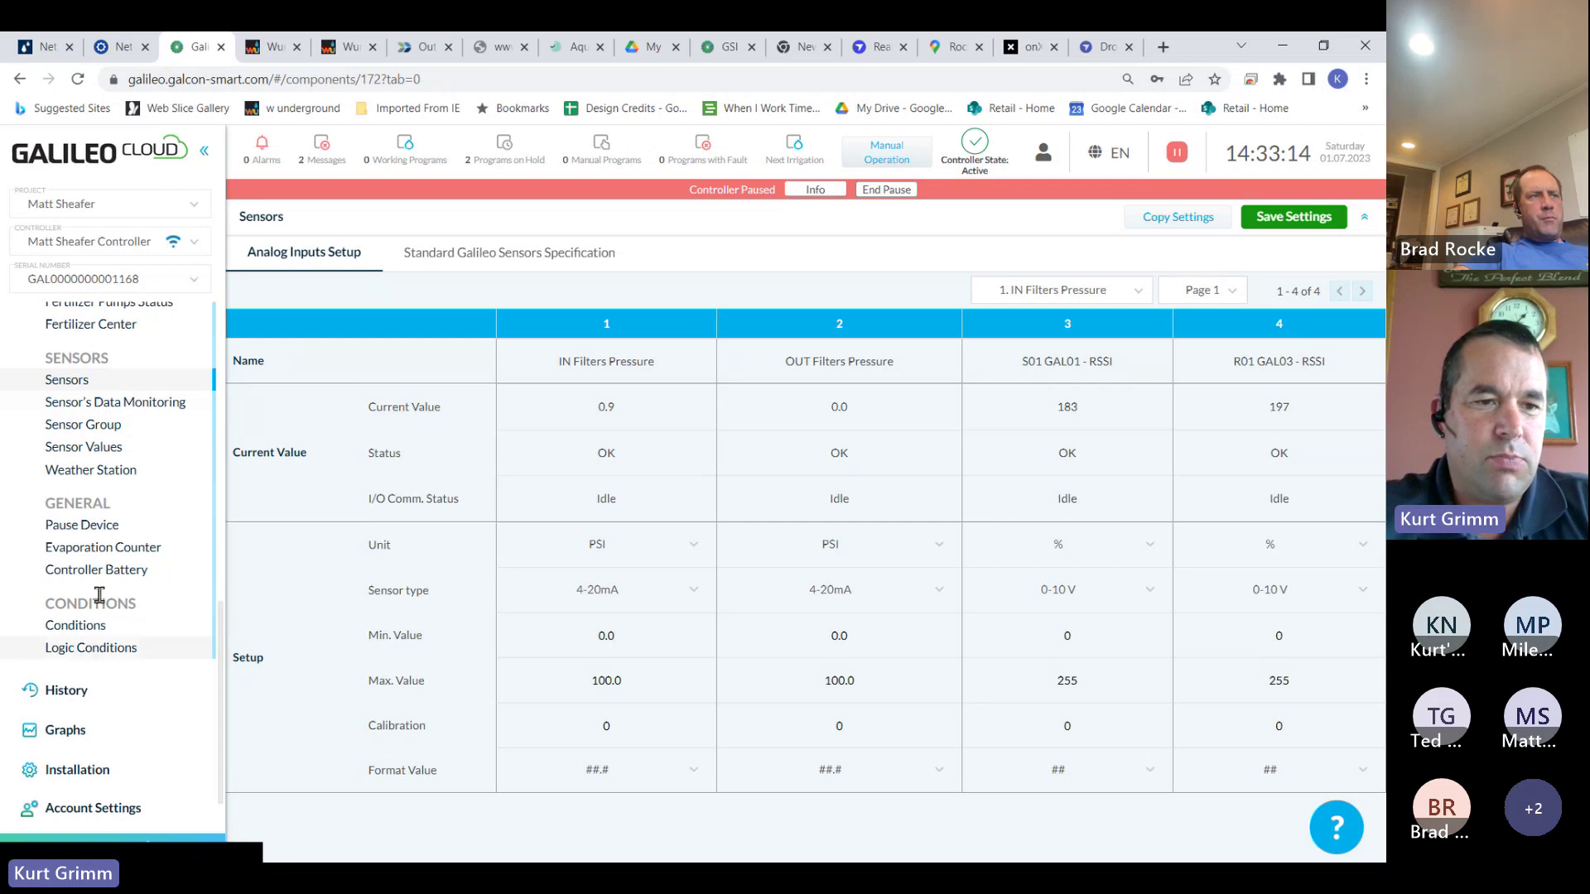
left_click(130, 654)
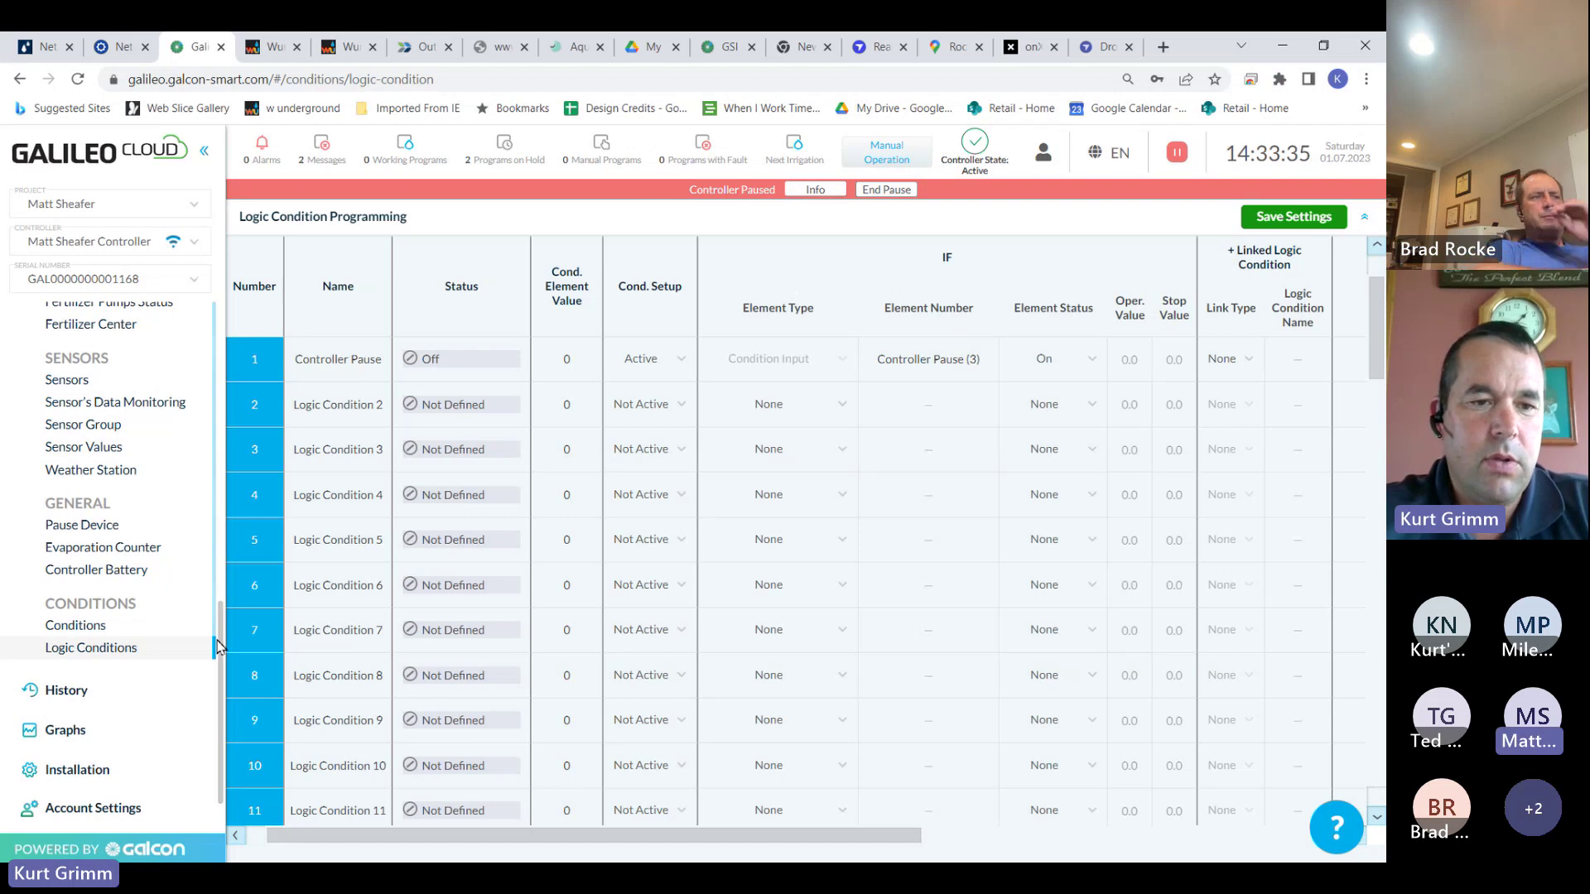
Expand History in the sidebar and bring the Reports, Event Log, Alarm Log and LOGS entries into view
scroll(217, 663, "up", 1)
scroll(214, 706, "down", 2)
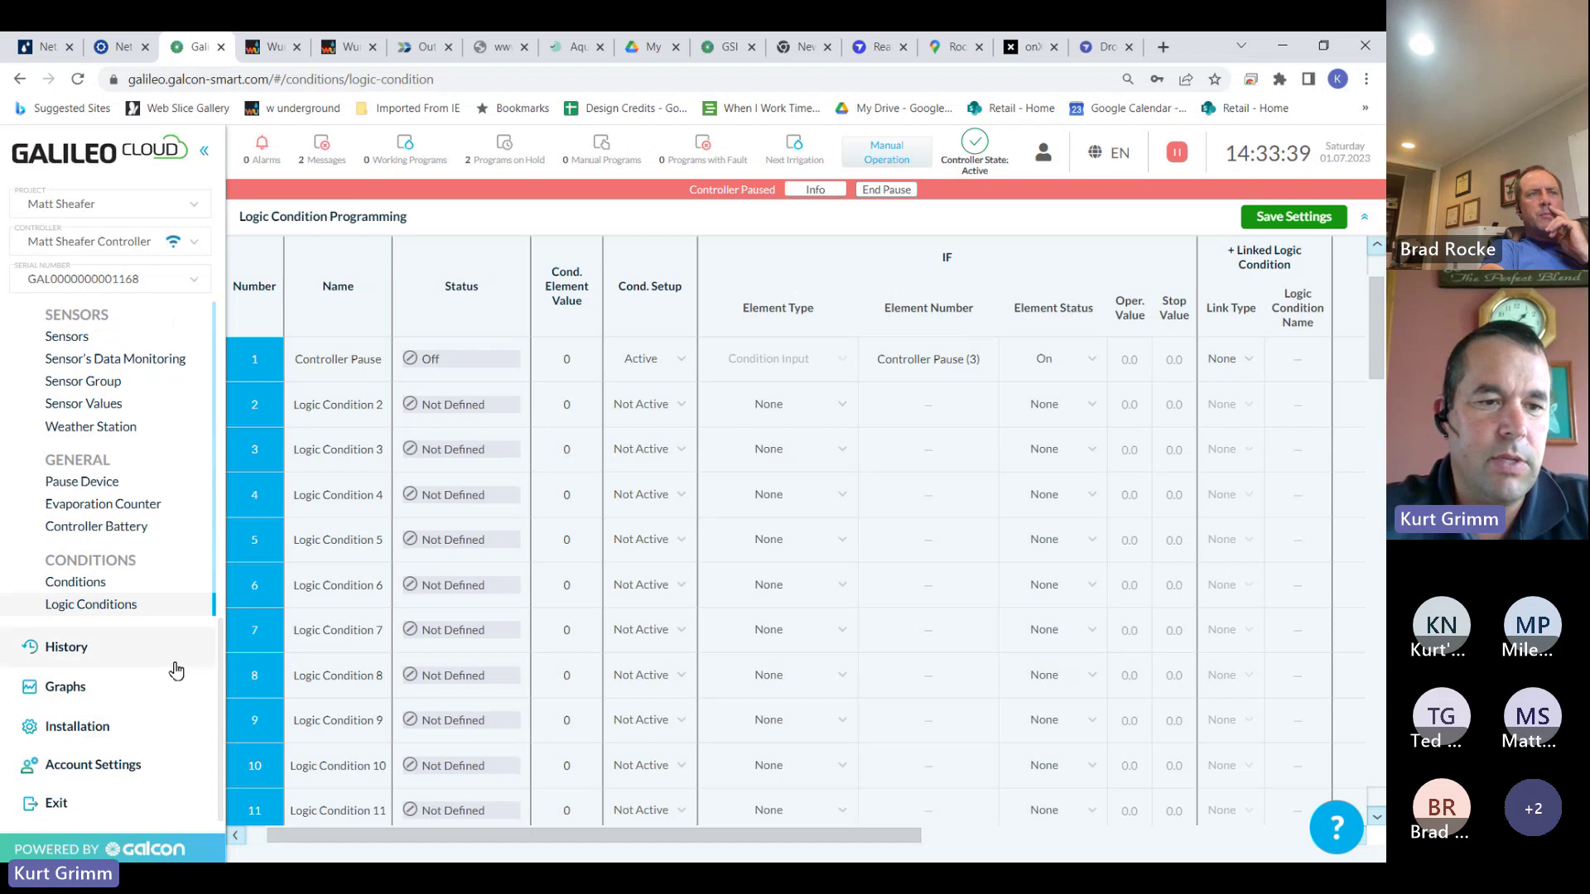
left_click(68, 649)
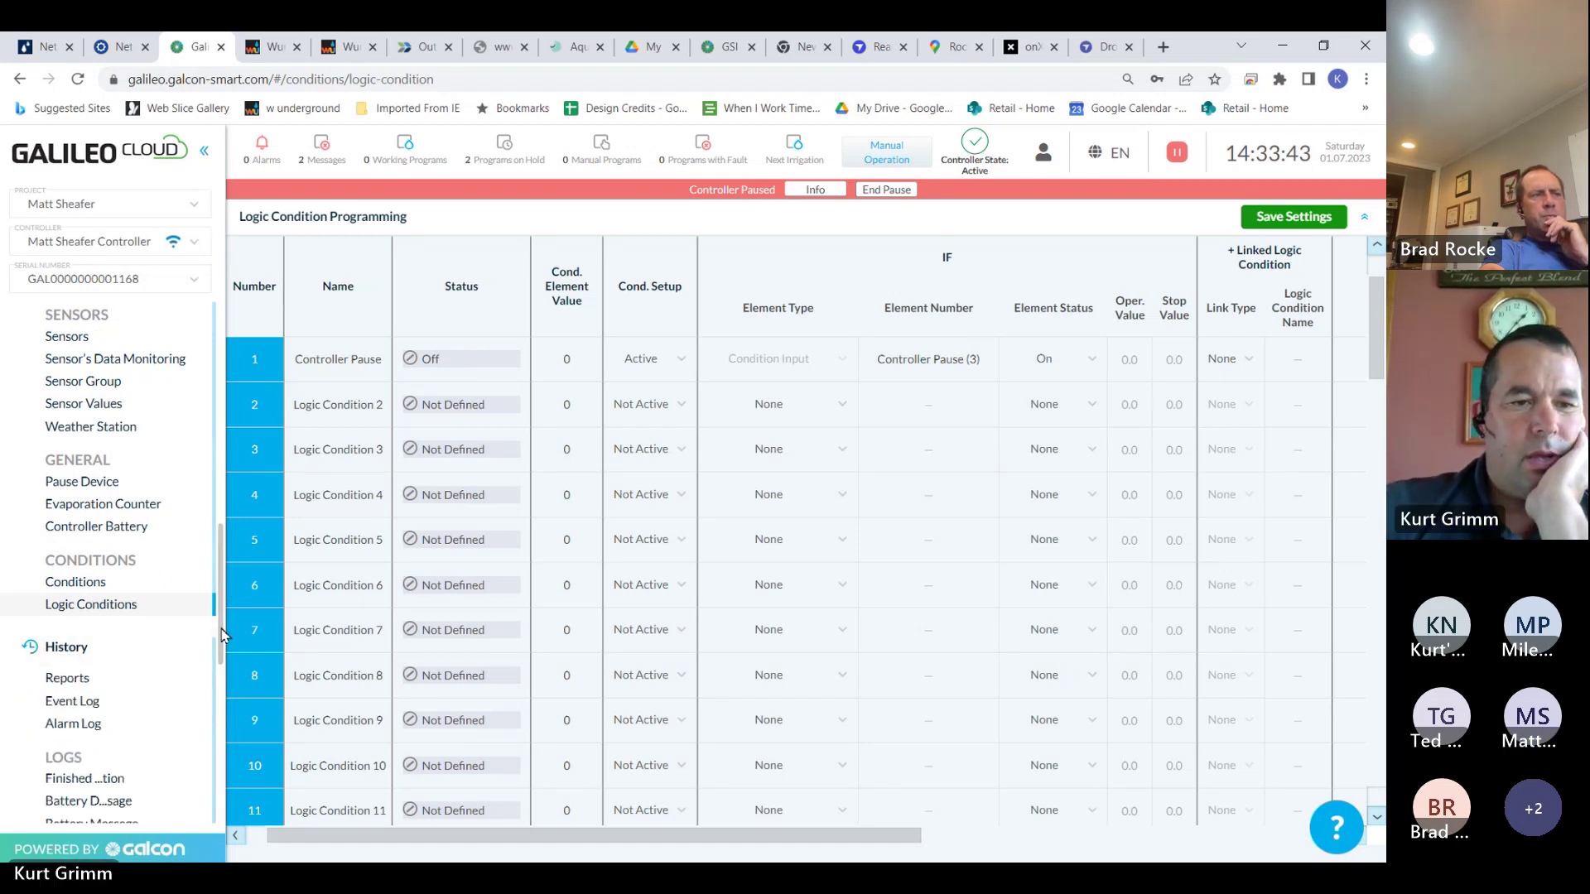
left_click_drag(222, 667, 219, 706)
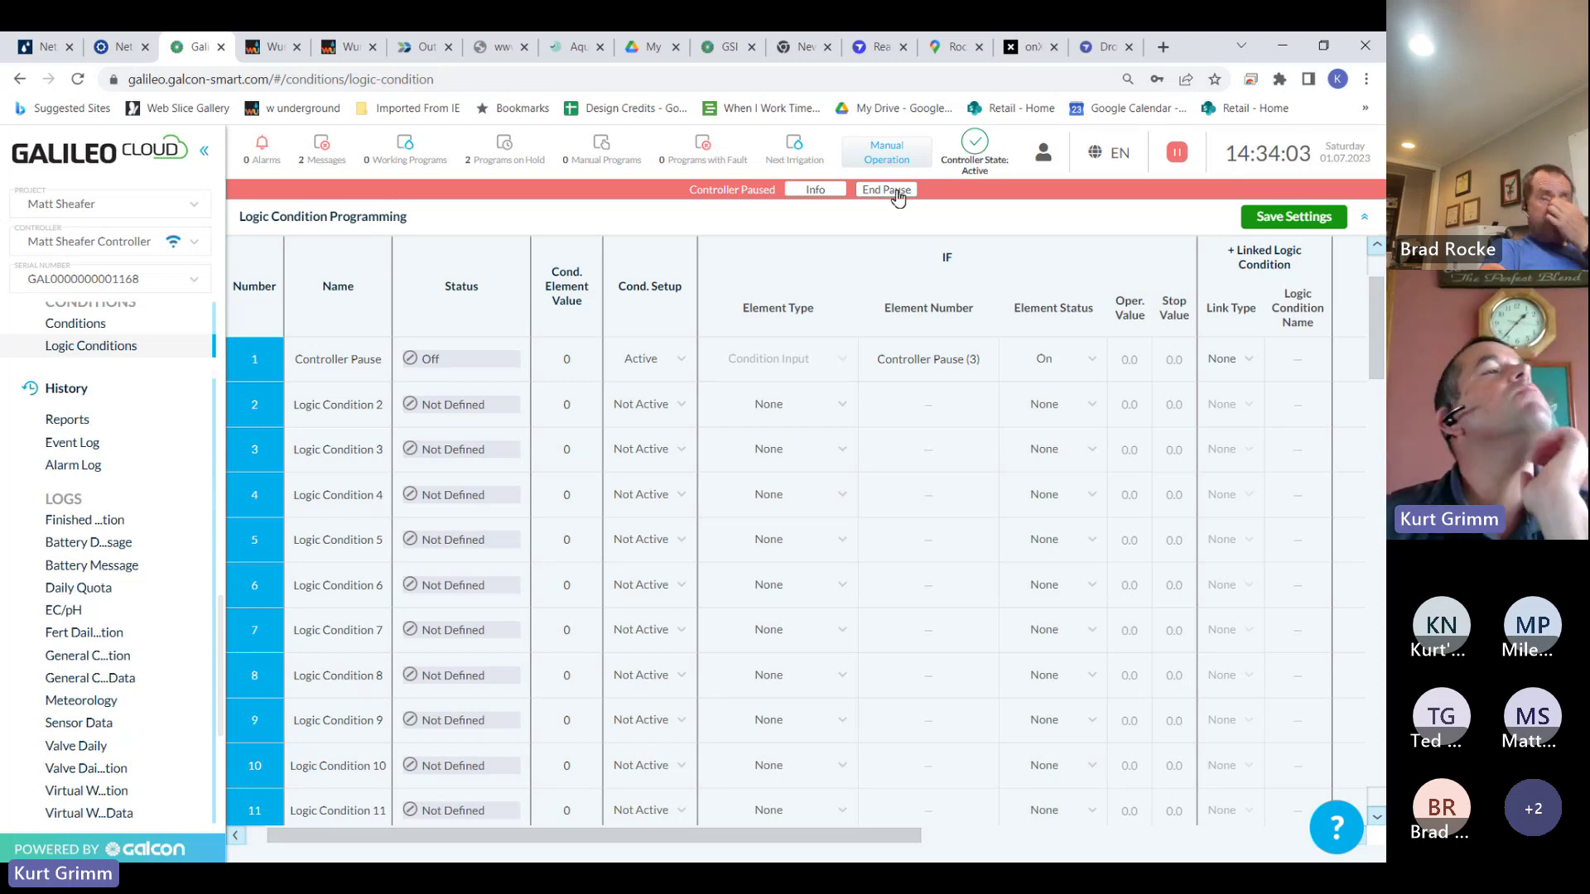
Confirm ending the controller pause, then go to the Dashboard showing All Beans irrigating Zones 1B–4B
left_click(888, 190)
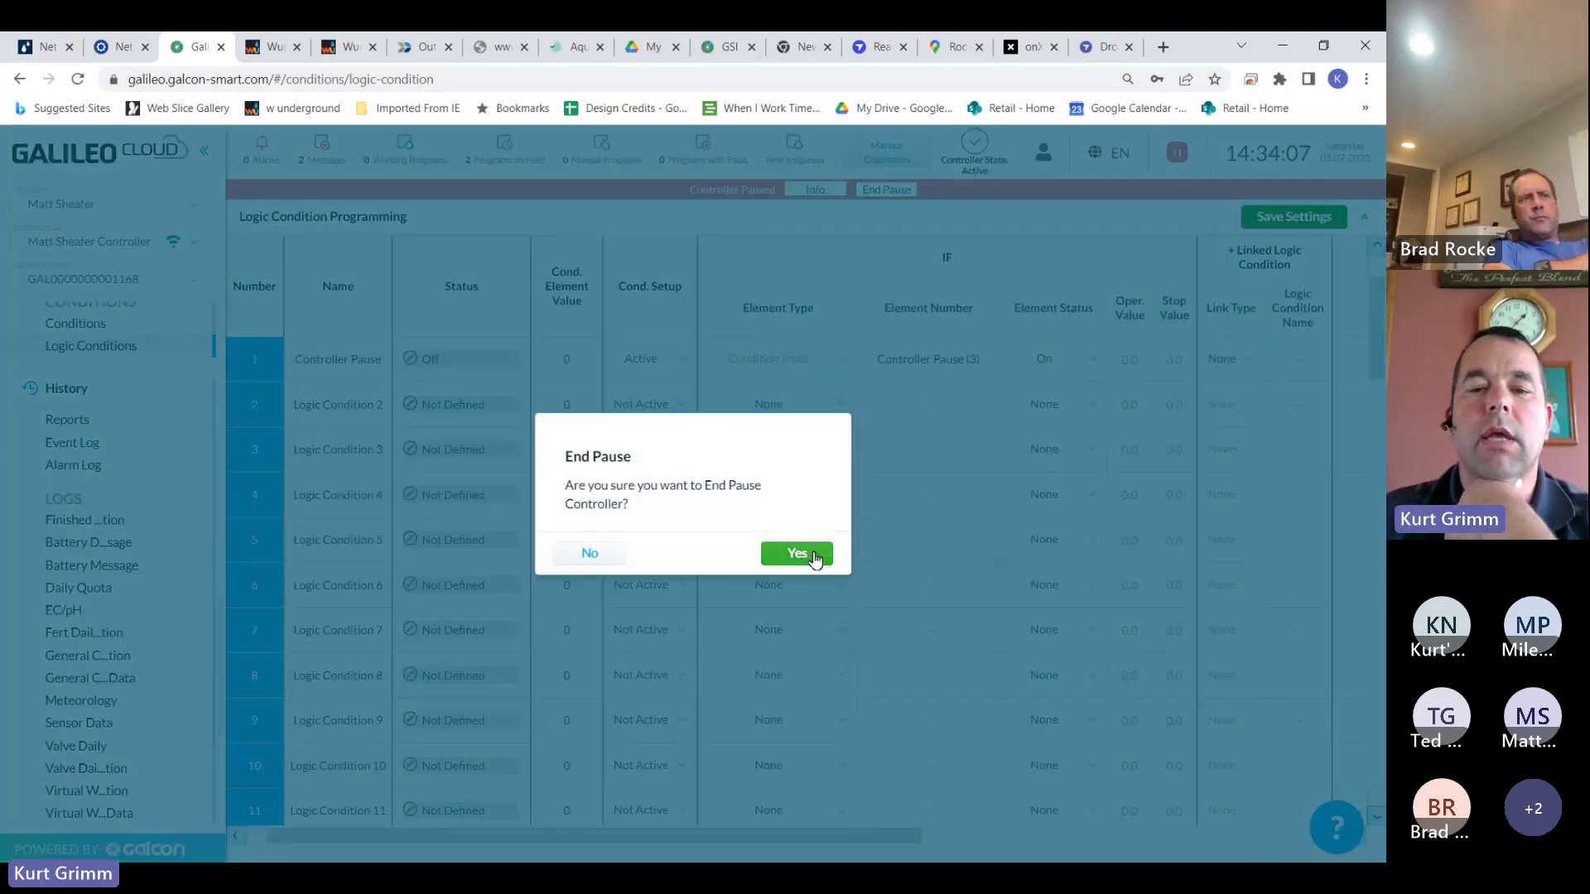
left_click(797, 553)
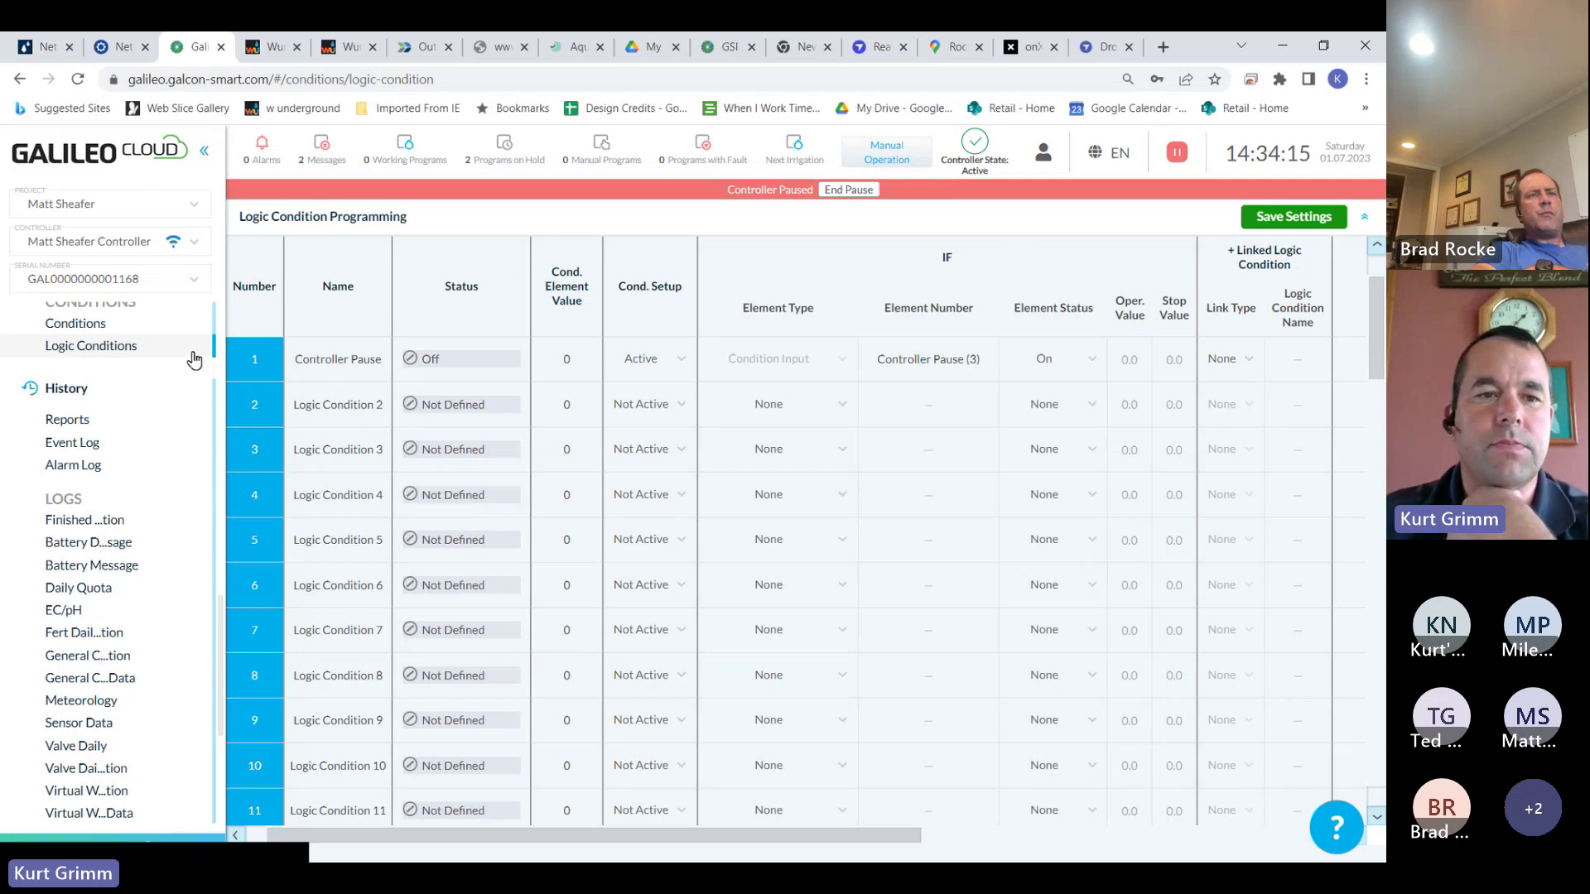
left_click_drag(222, 629, 219, 311)
left_click(121, 331)
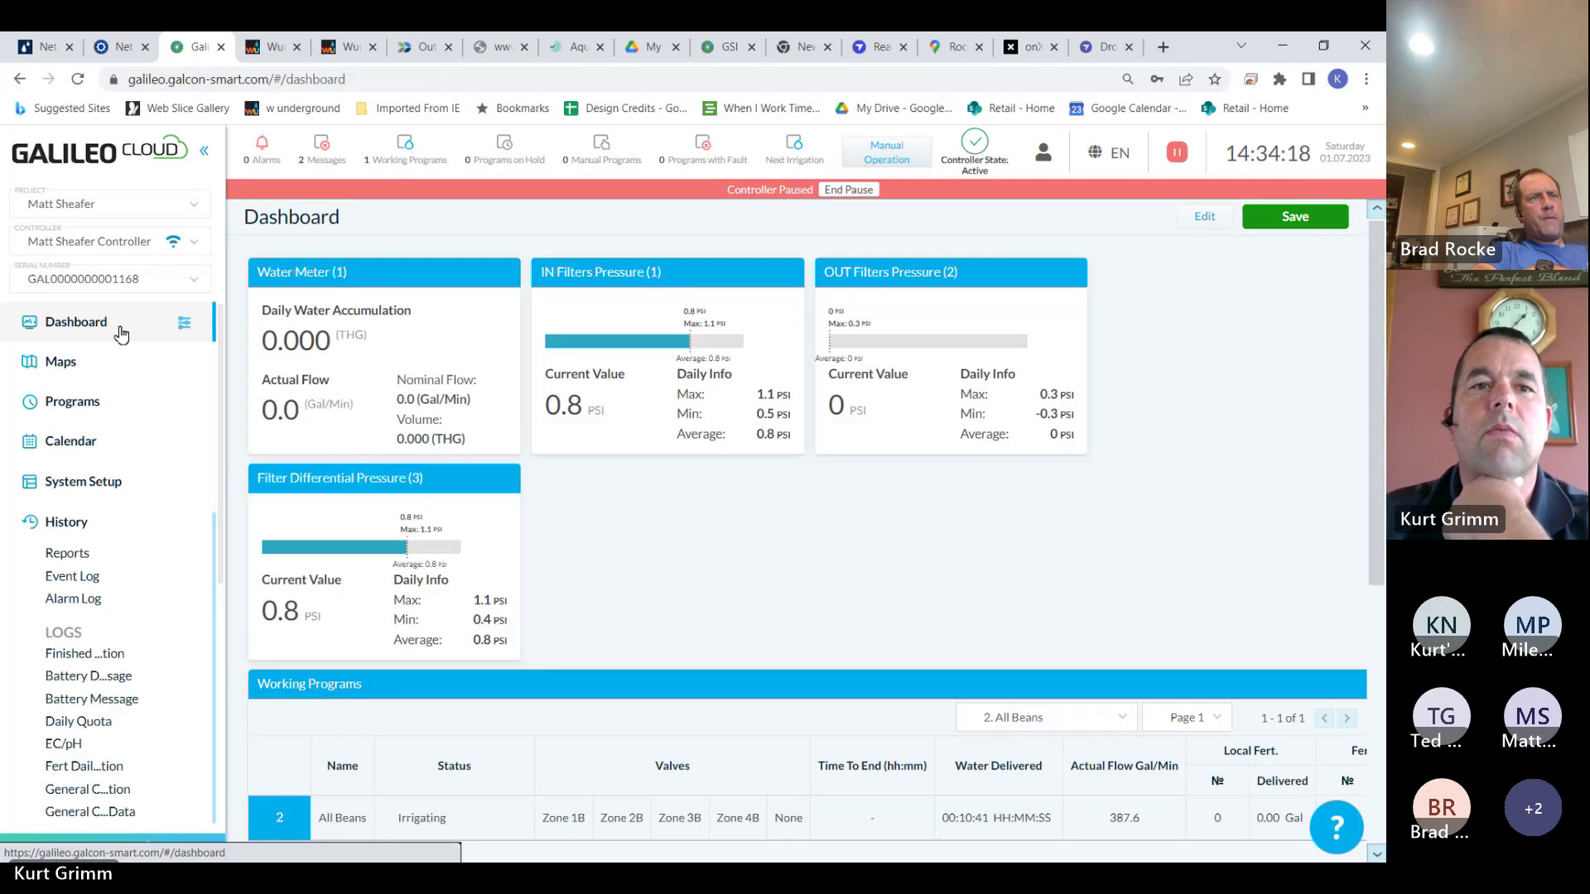
left_click(408, 156)
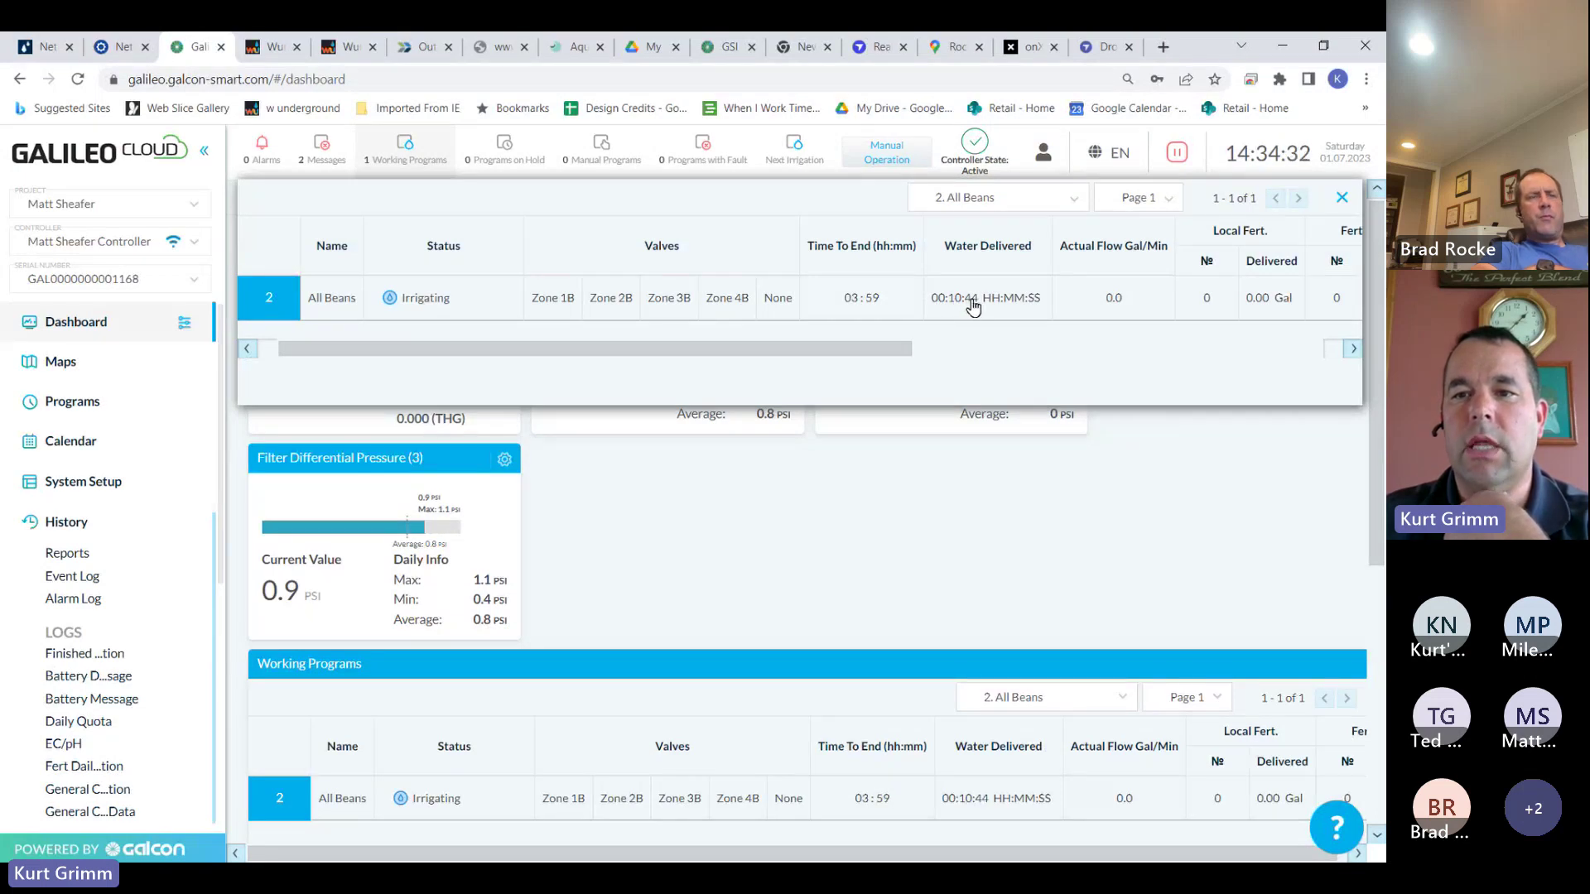
left_click(1341, 198)
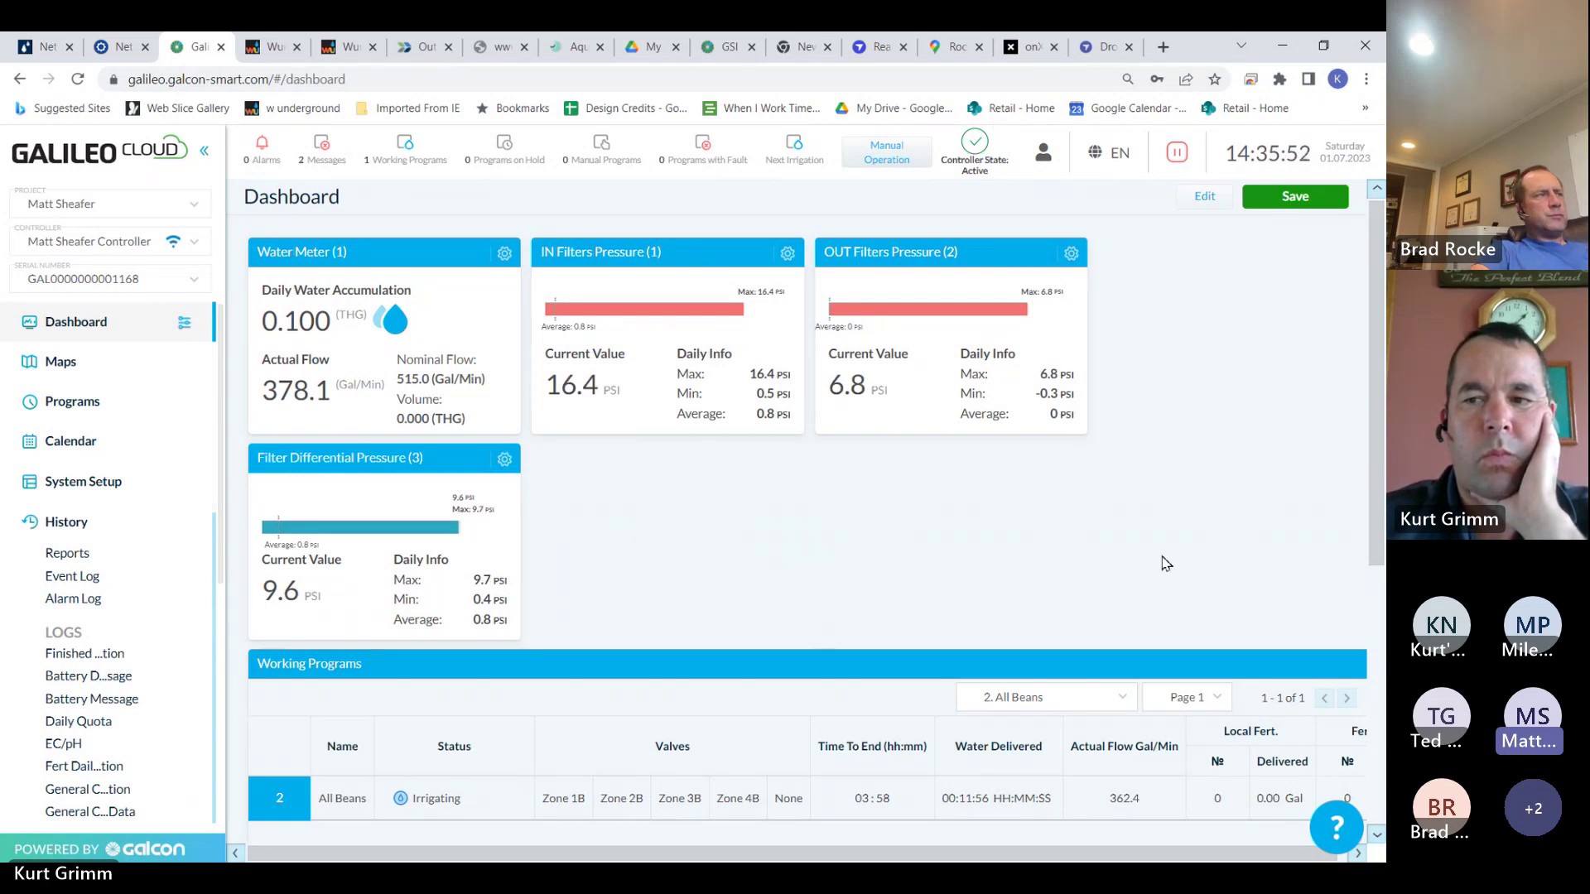
Scroll through the dashboard, then expand Programs in the sidebar to reach the irrigation Operation Table
left_click_drag(1376, 477, 1380, 470)
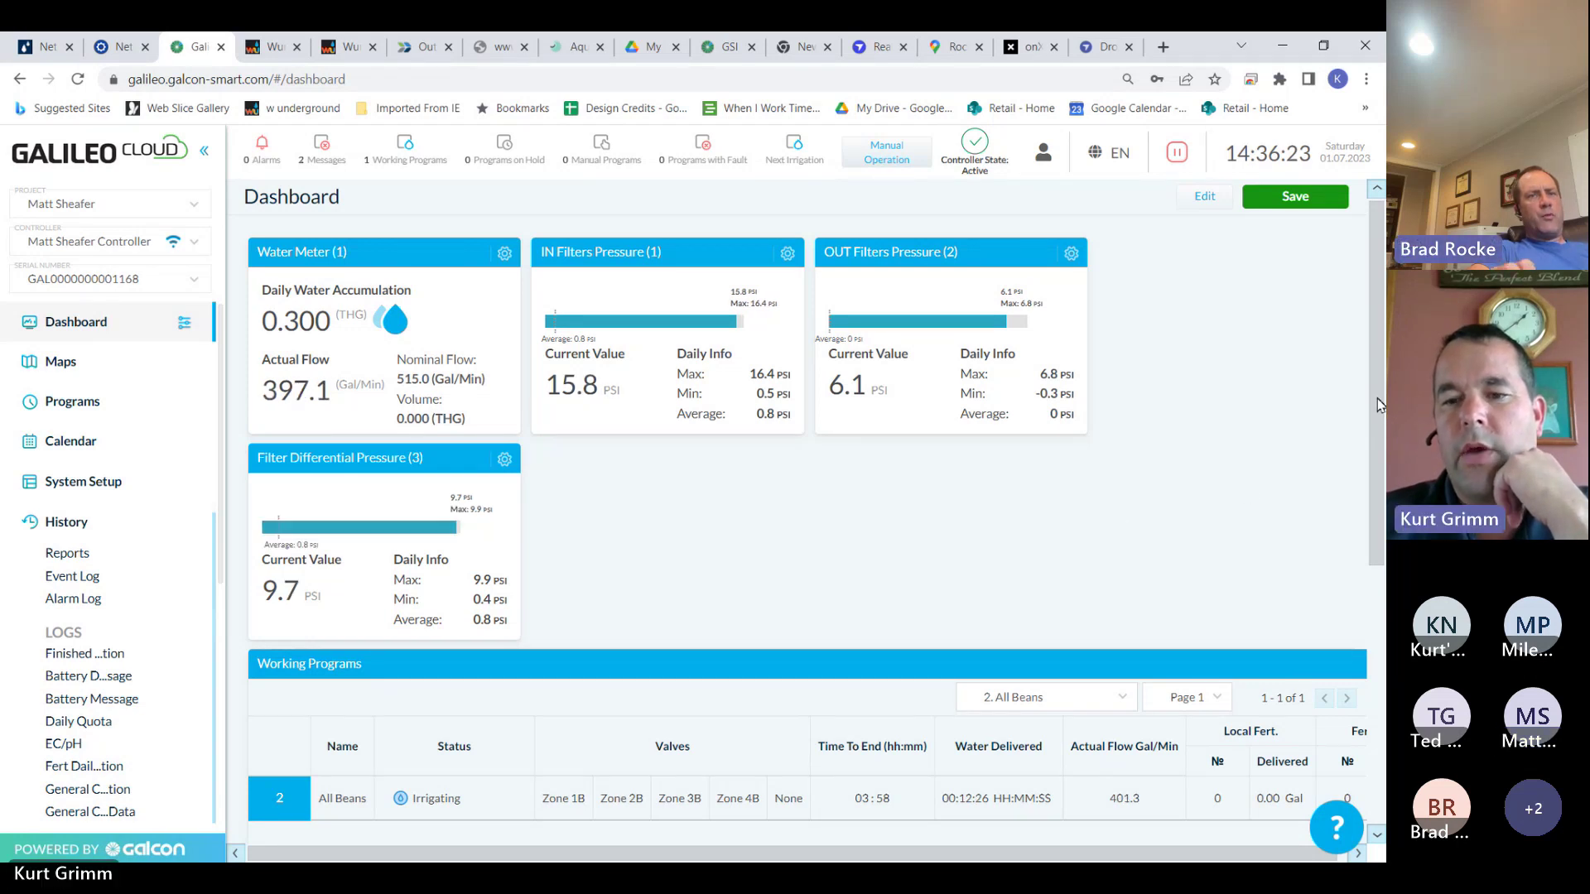
left_click_drag(1377, 399, 1376, 449)
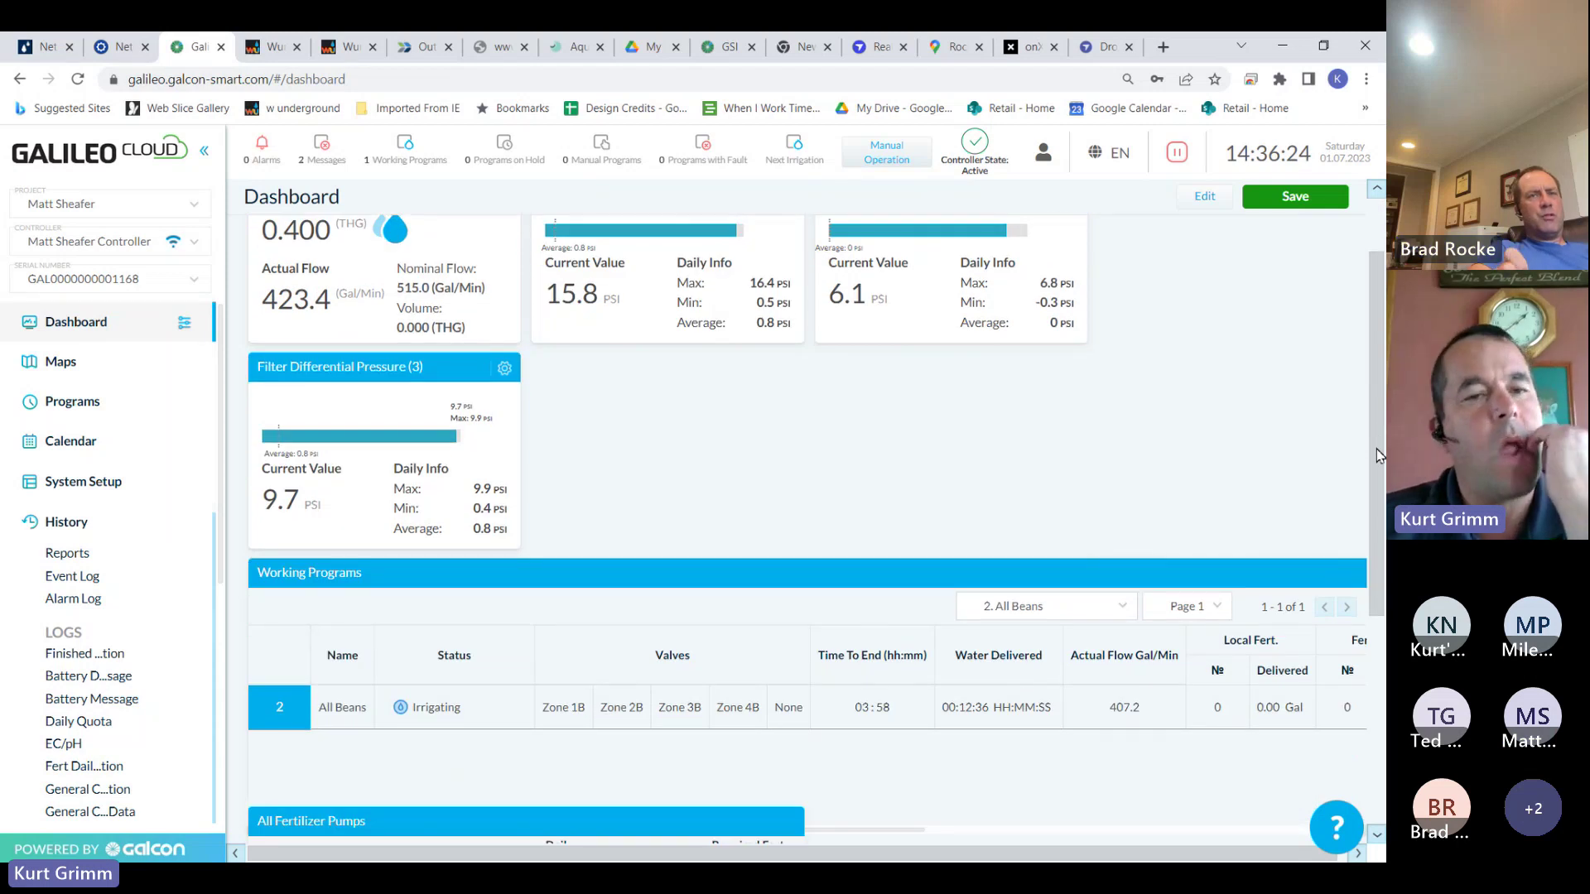
scroll(1376, 449, "up", 2)
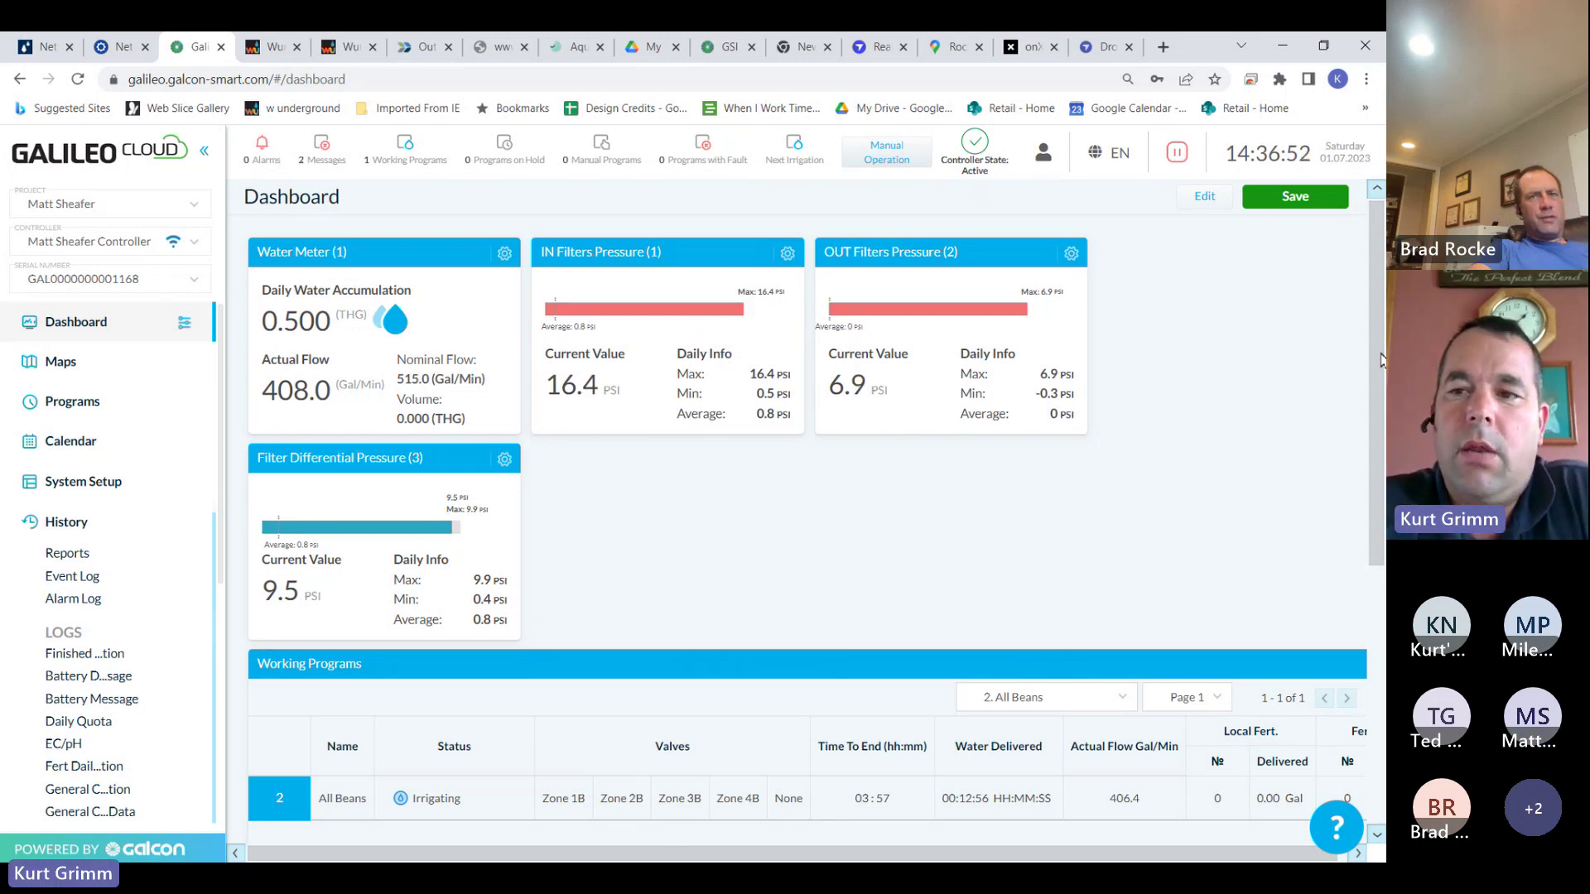
left_click_drag(1380, 360, 1371, 344)
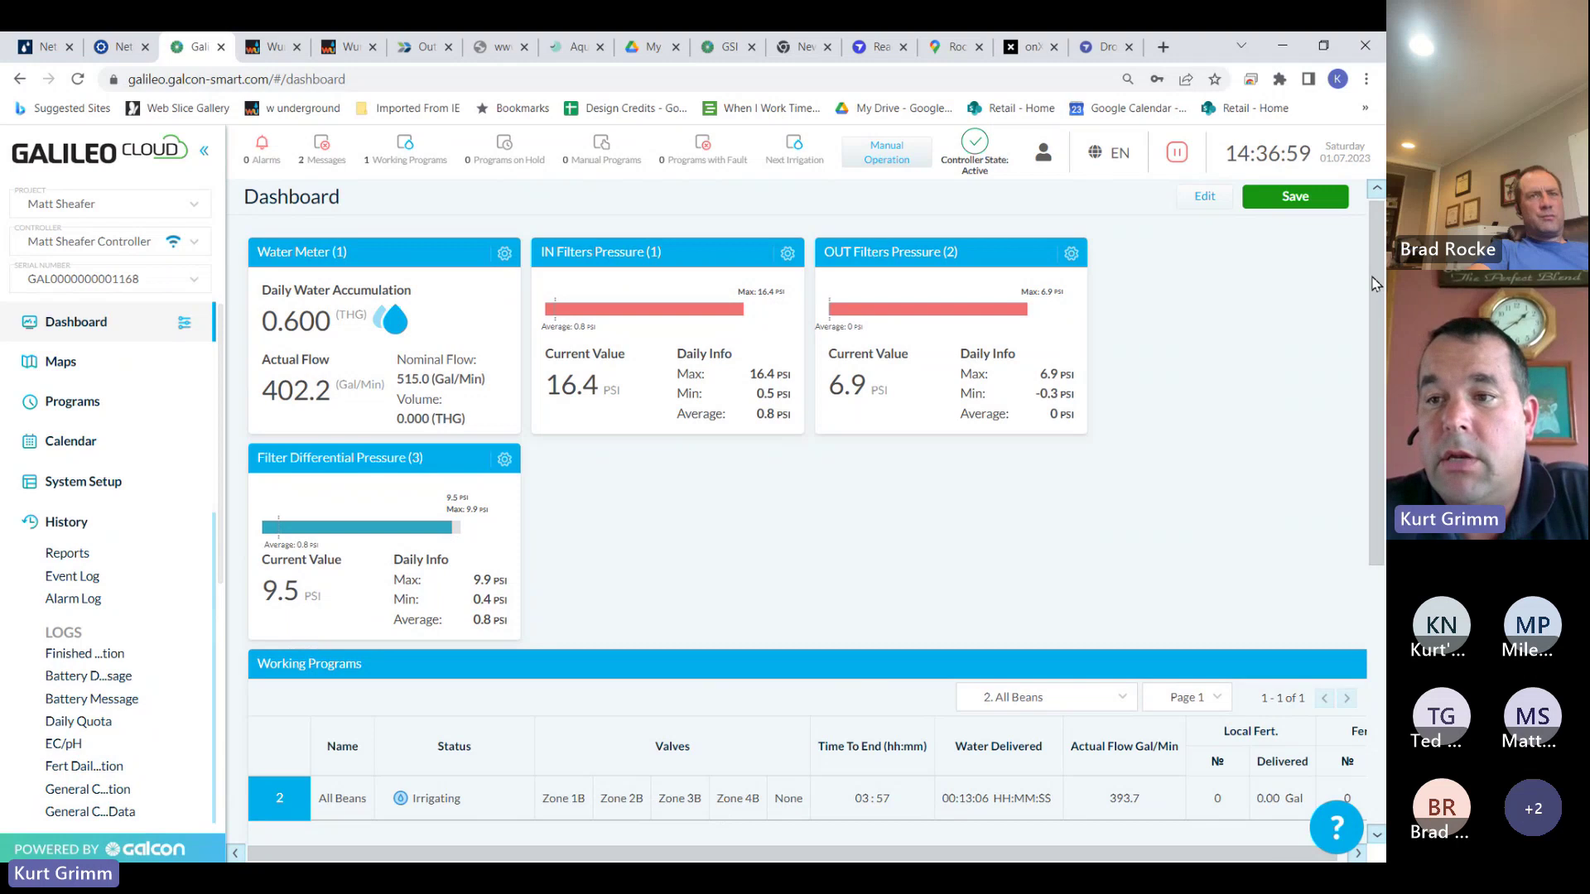
left_click_drag(1377, 282, 1376, 290)
scroll(1374, 290, "down", 4)
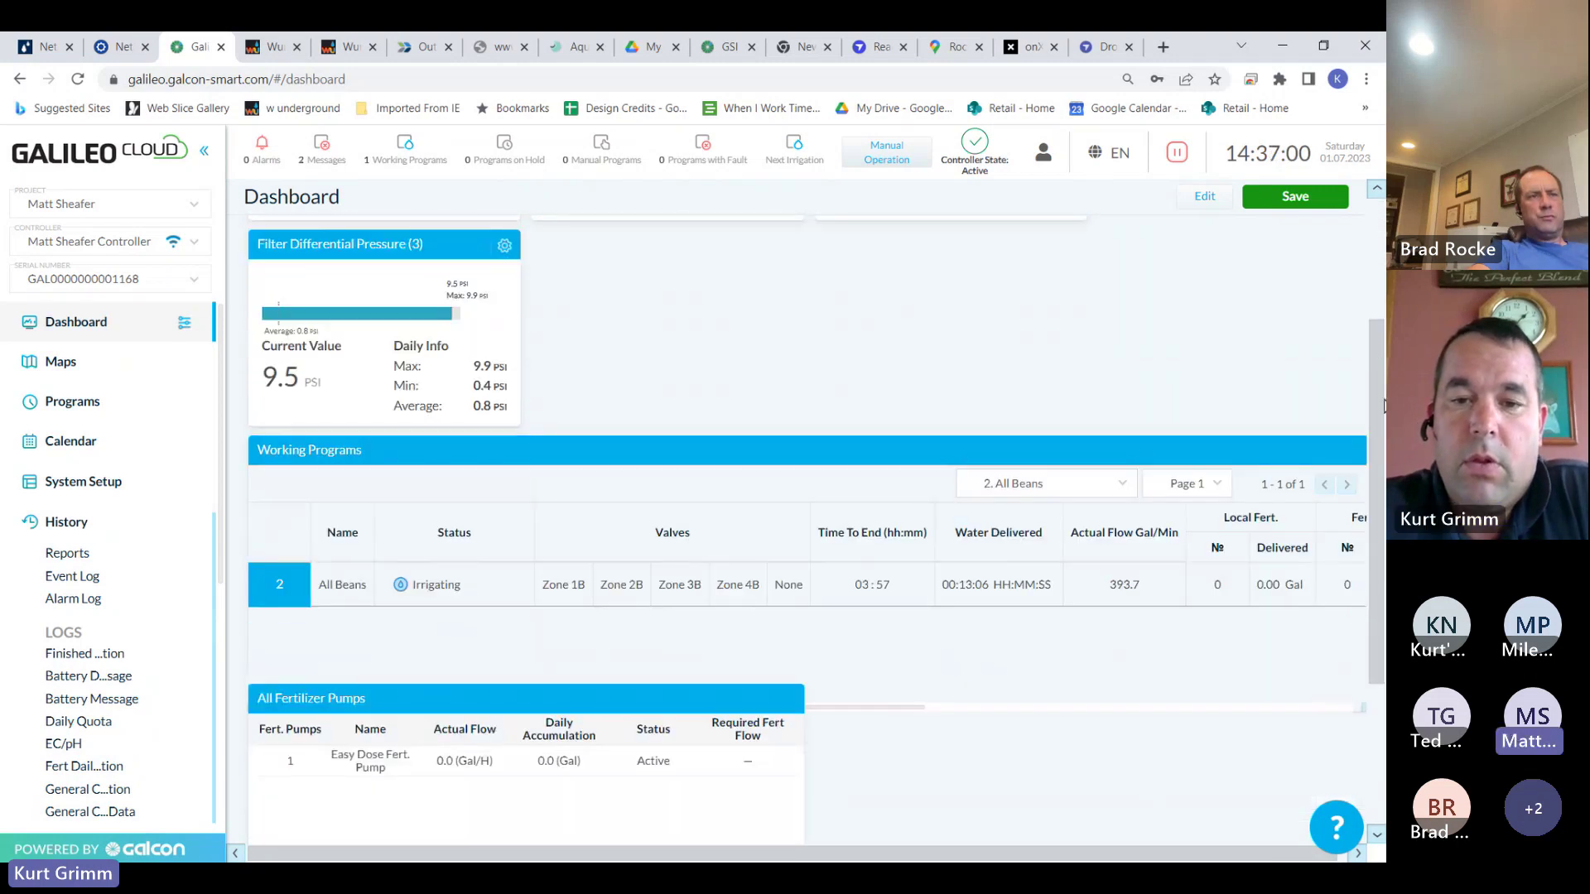
scroll(1366, 287, "up", 3)
scroll(1366, 288, "up", 1)
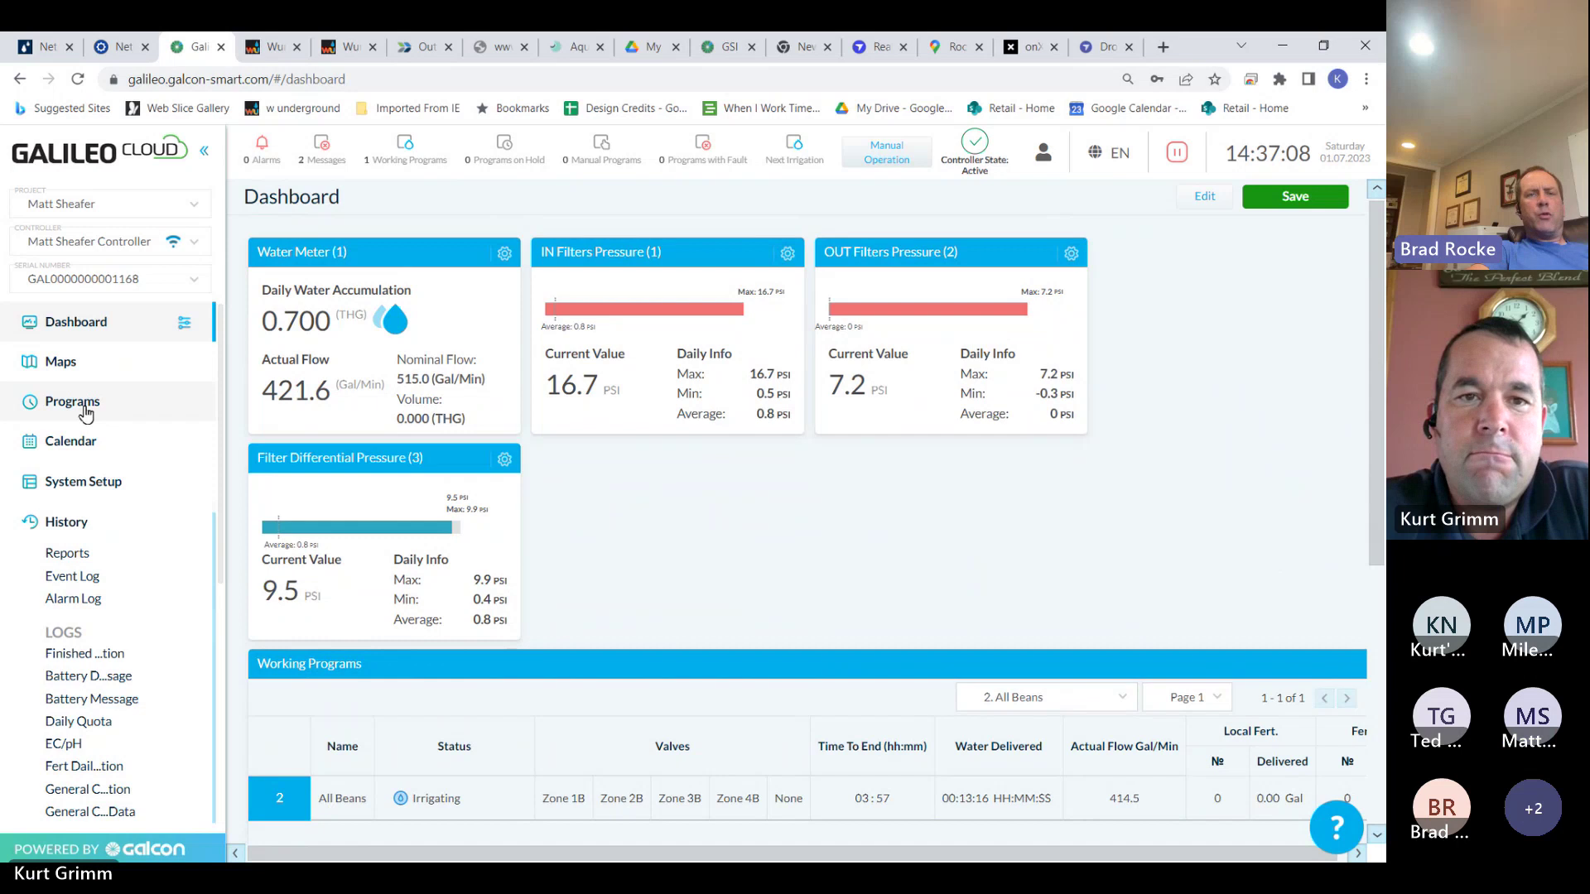
left_click(85, 405)
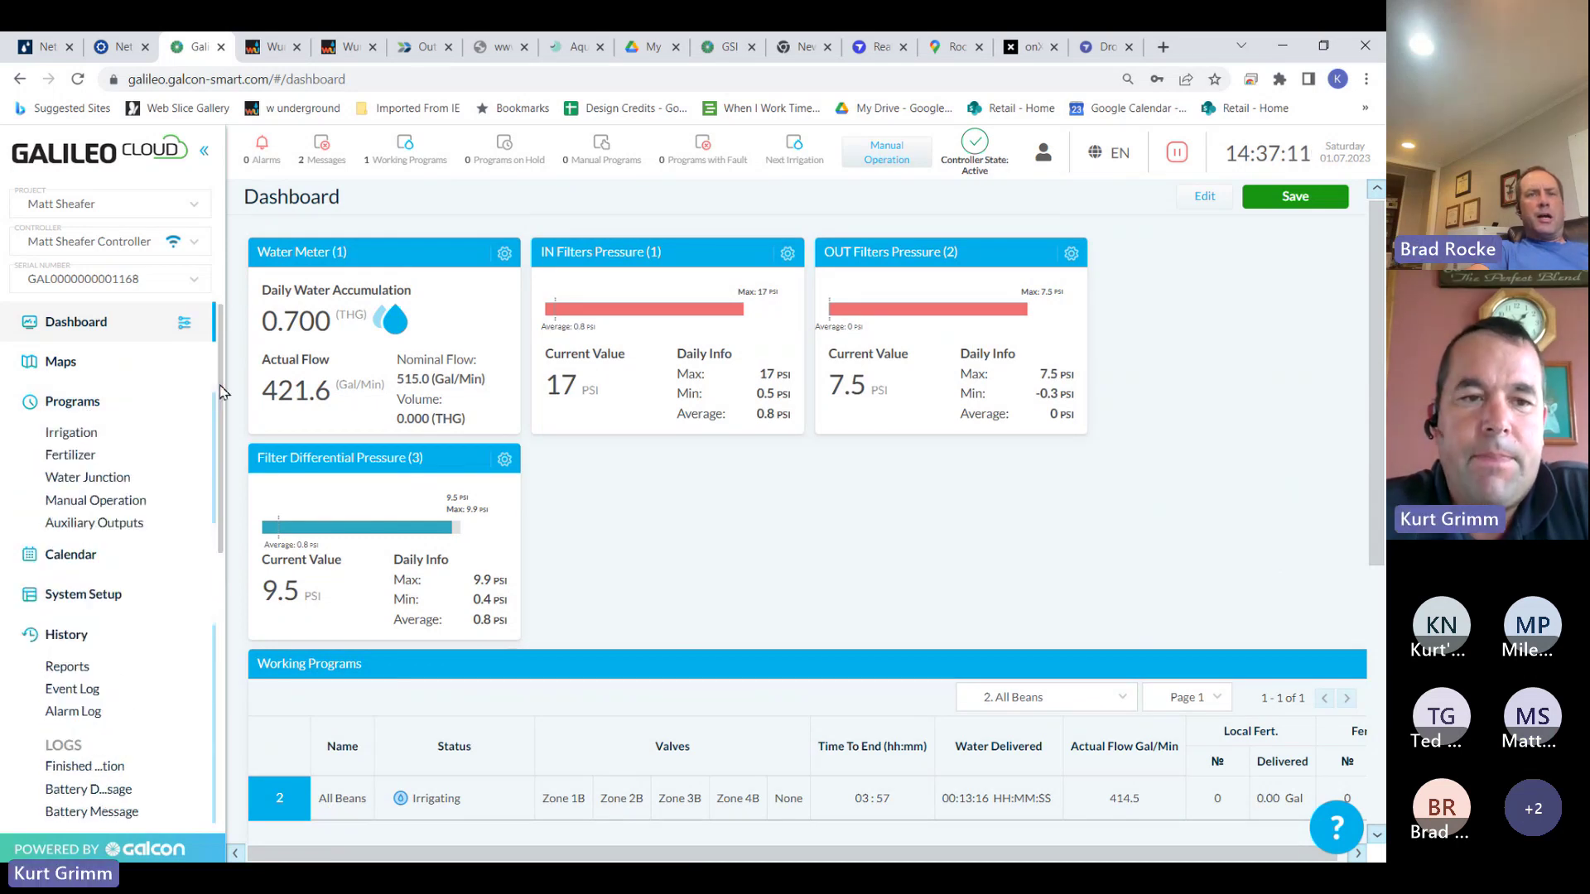
scroll(221, 390, "down", 2)
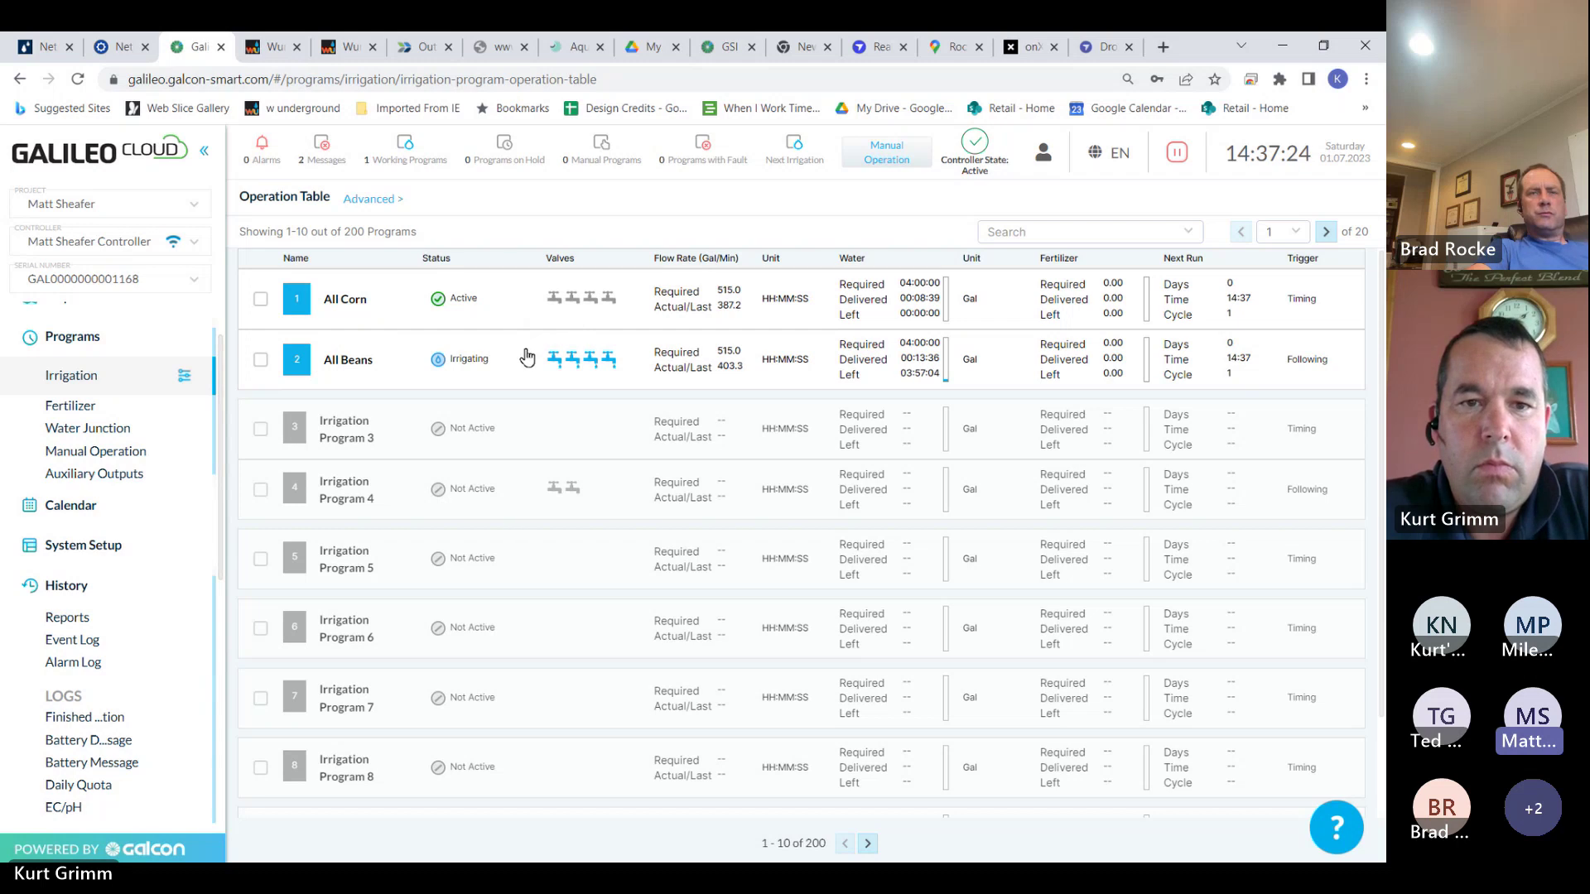
Remove Zones 3B and 4B from All Beans' valves, keeping Zones 1B and 2B
left_click(521, 306)
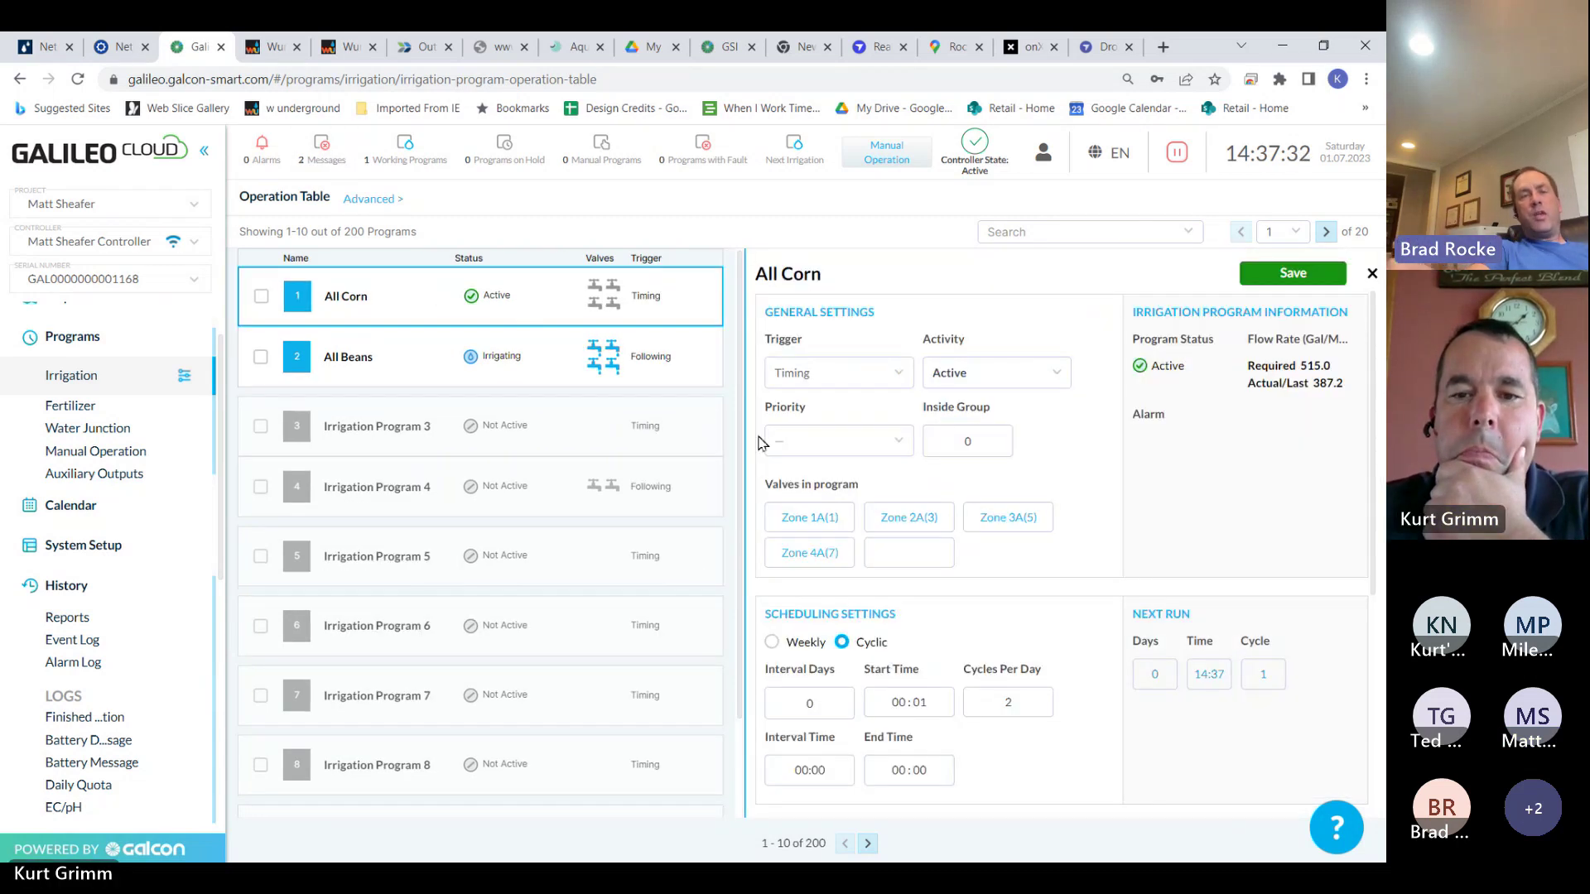
left_click(561, 359)
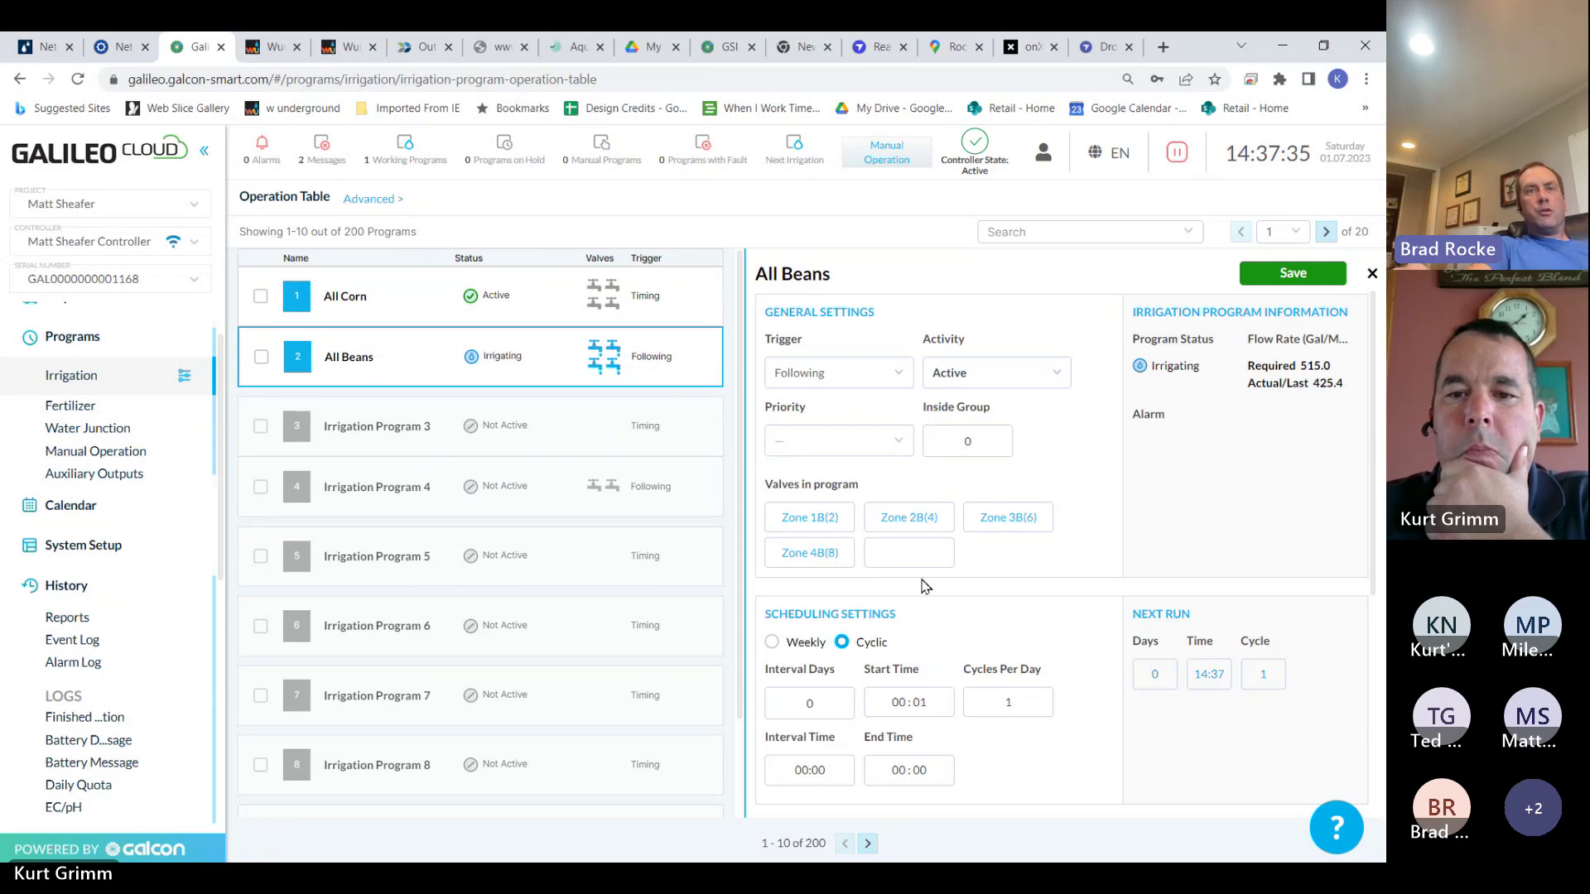
left_click(826, 555)
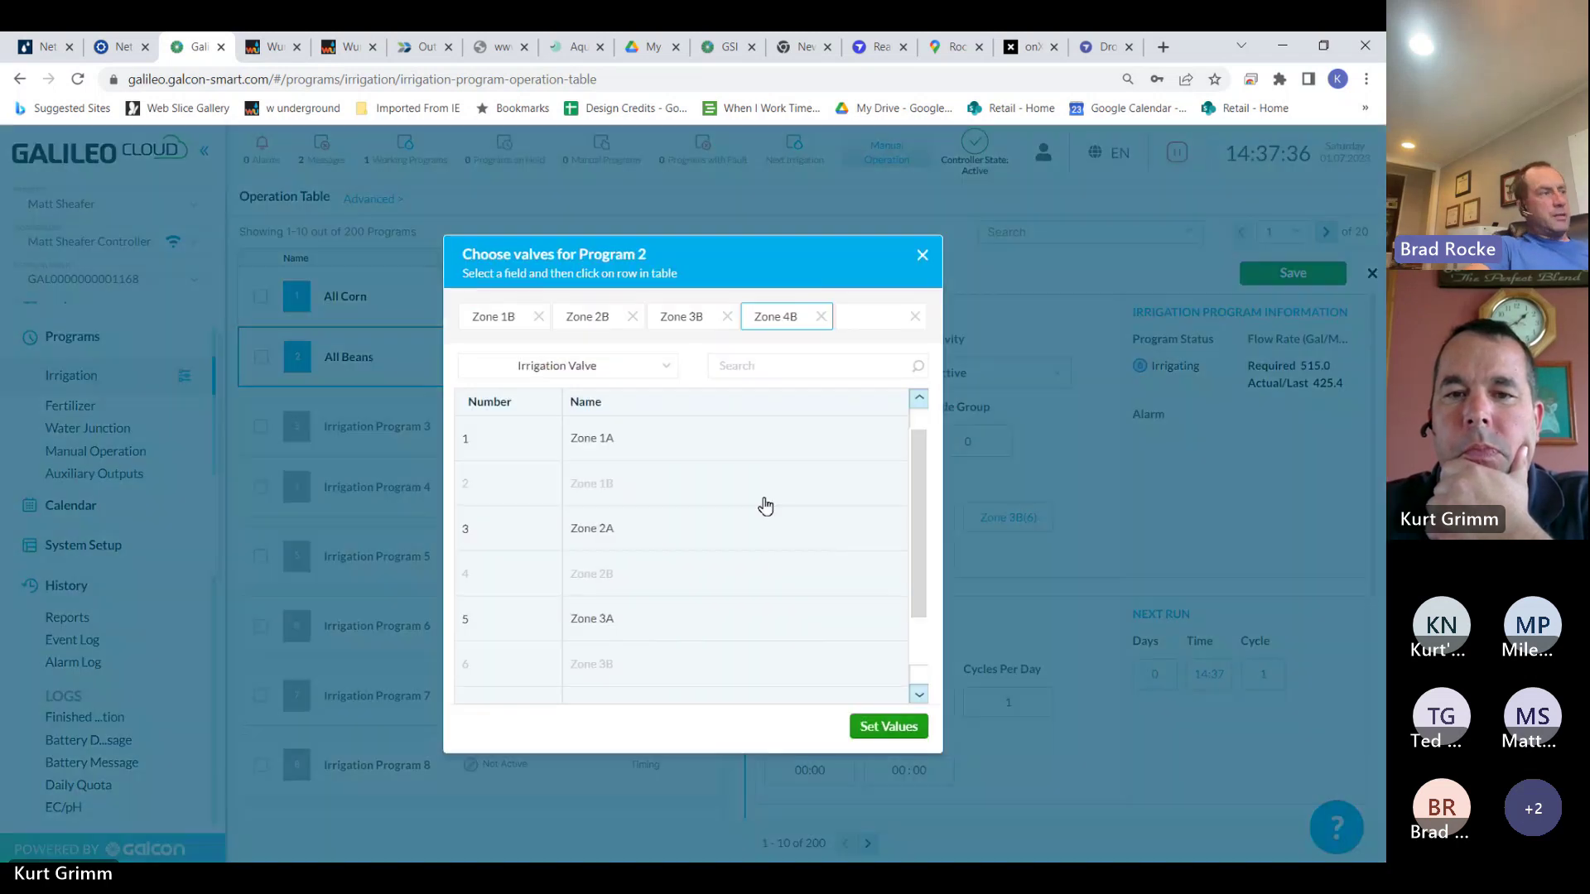
left_click(821, 317)
left_click(726, 316)
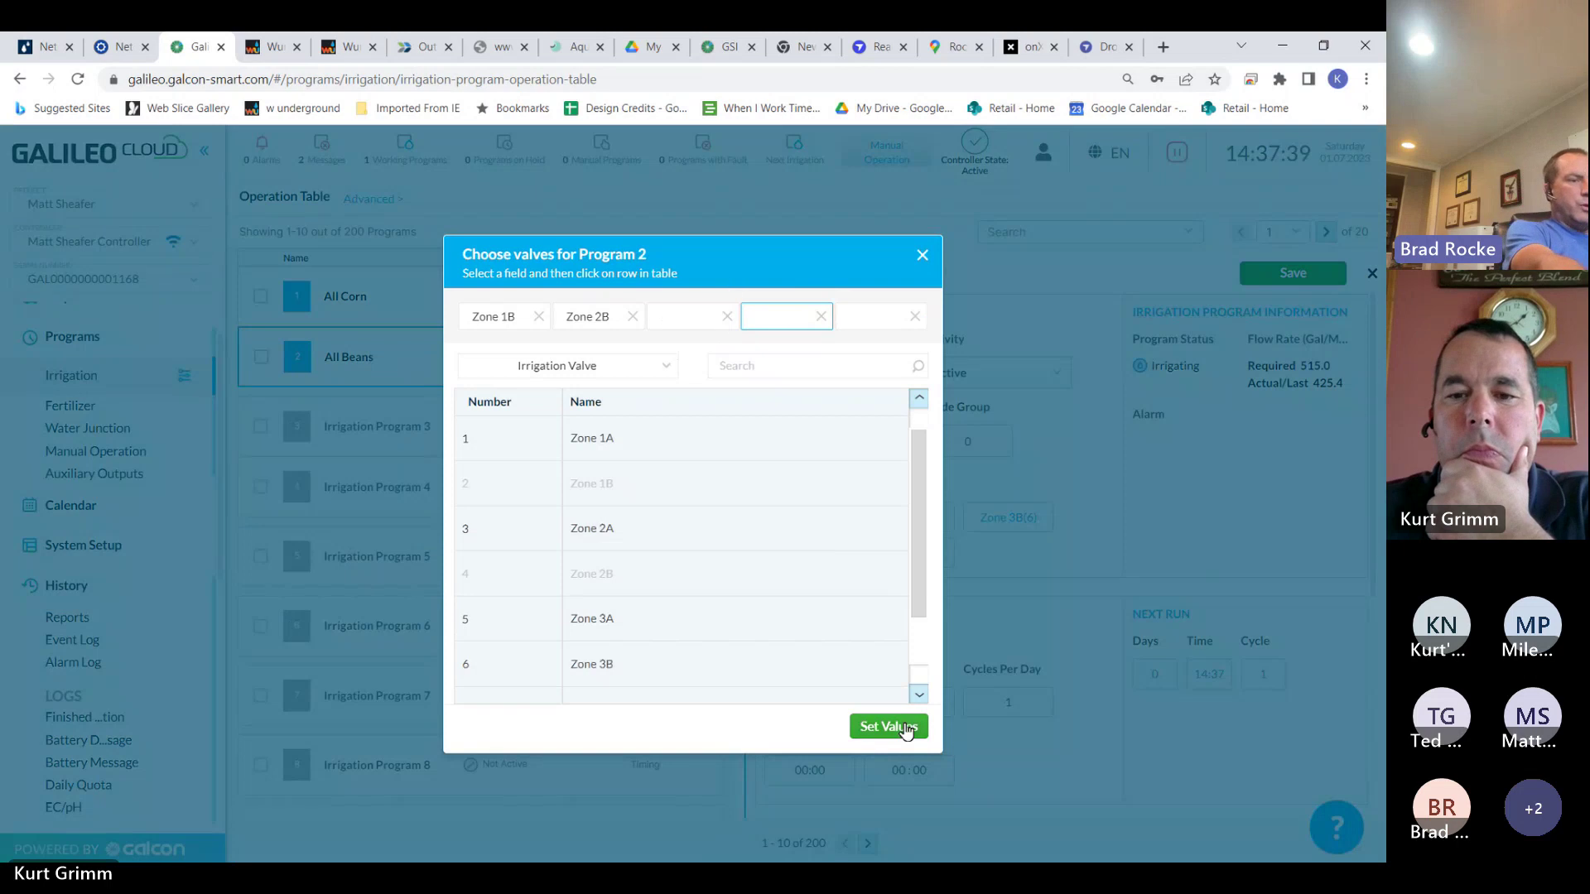
left_click(908, 732)
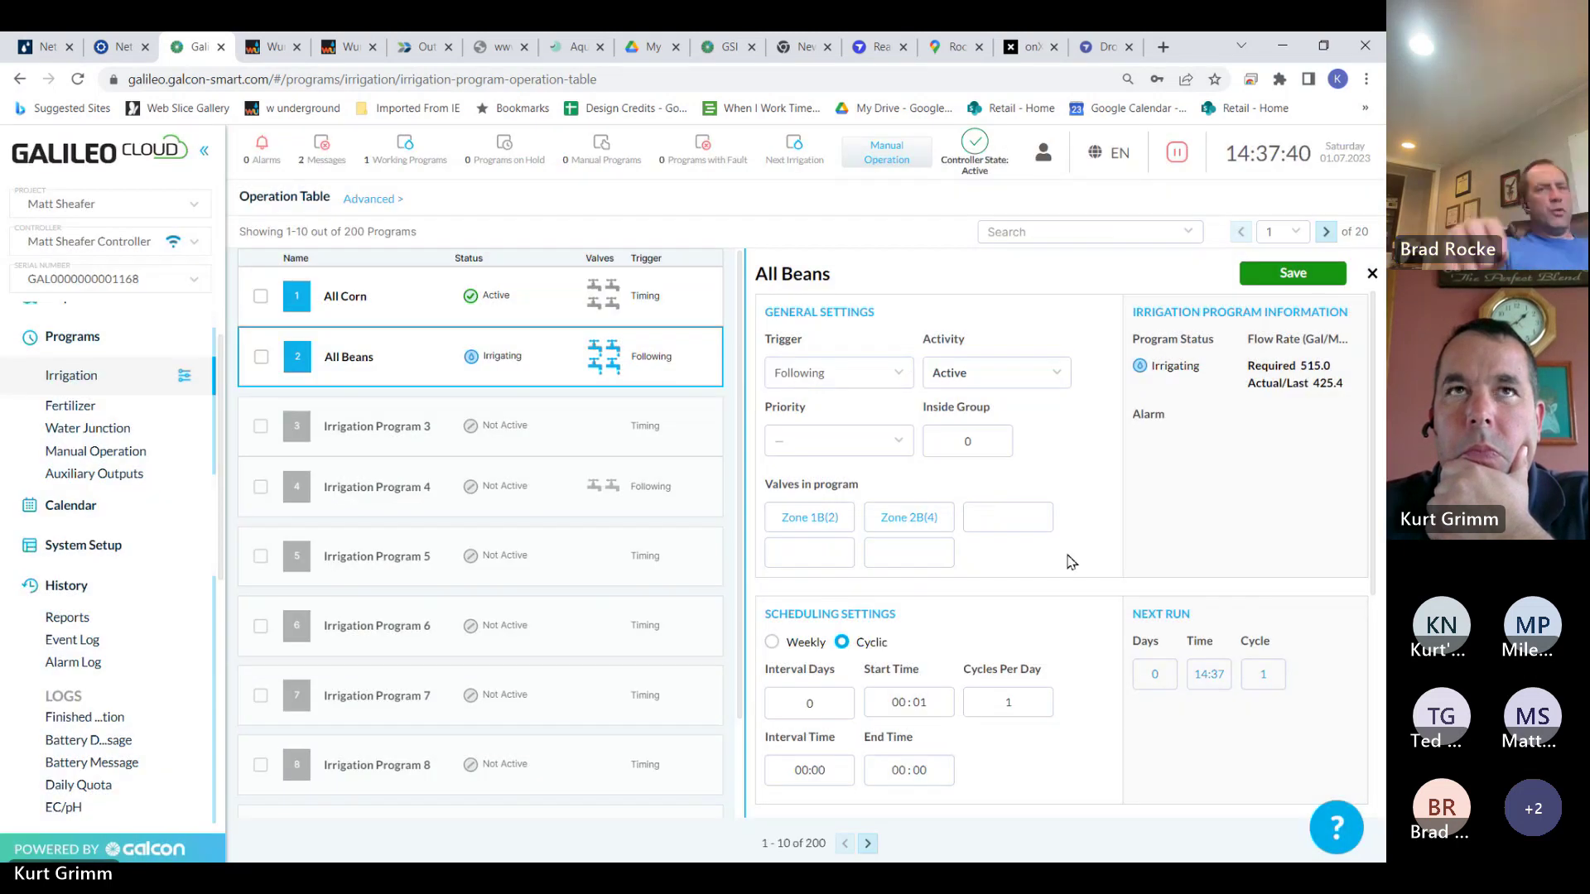
Set All Beans' water before fertilizer to 00:29:00
left_click_drag(1371, 441, 1377, 635)
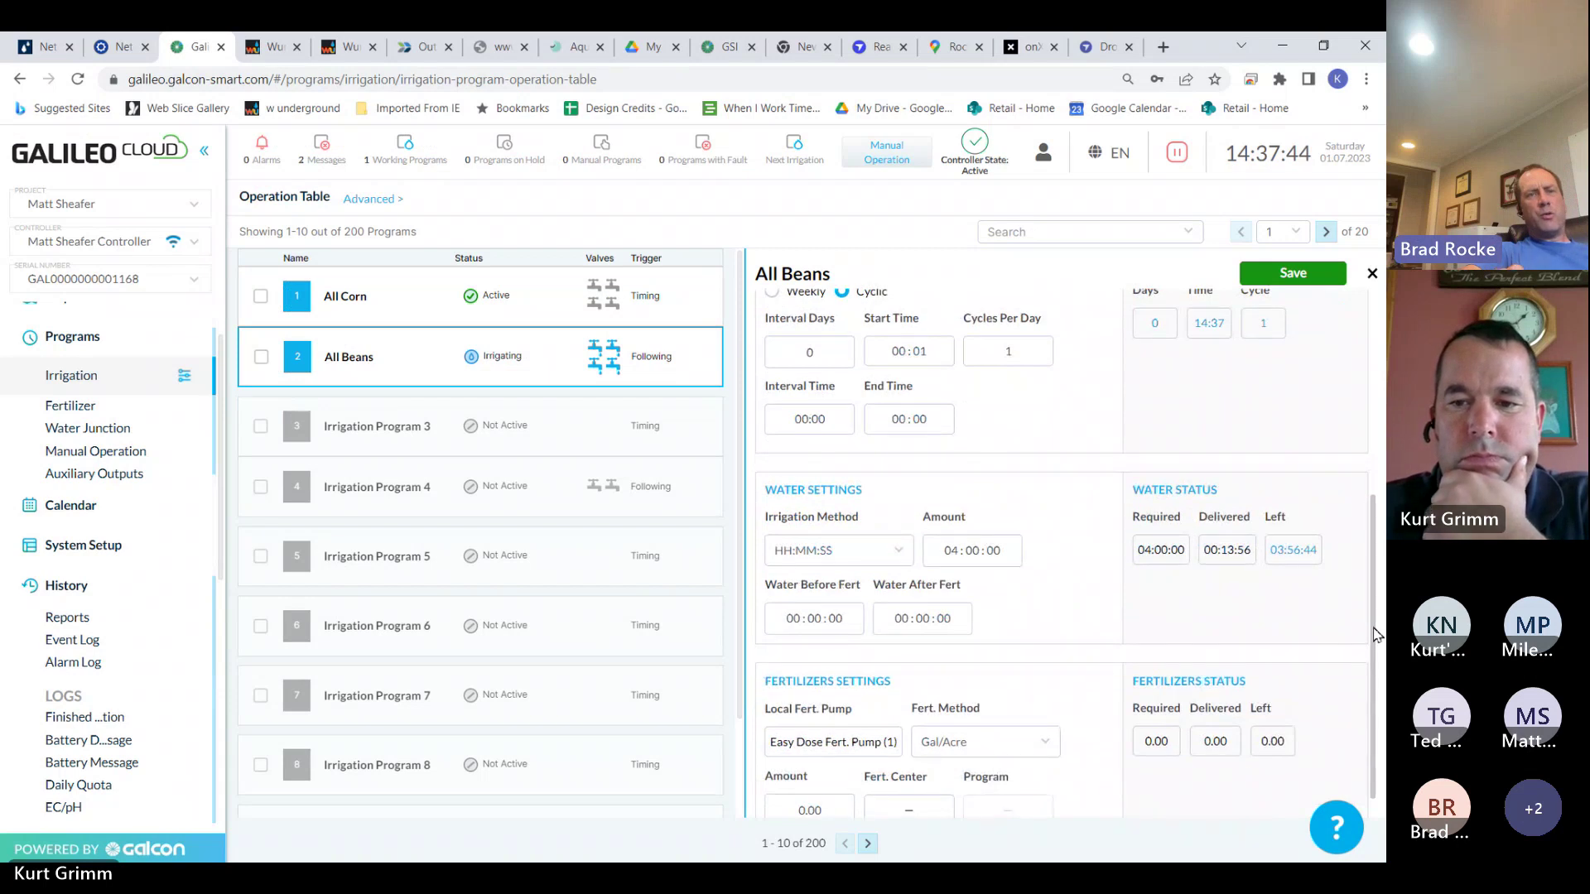
left_click(818, 629)
left_click(810, 677)
left_click(809, 677)
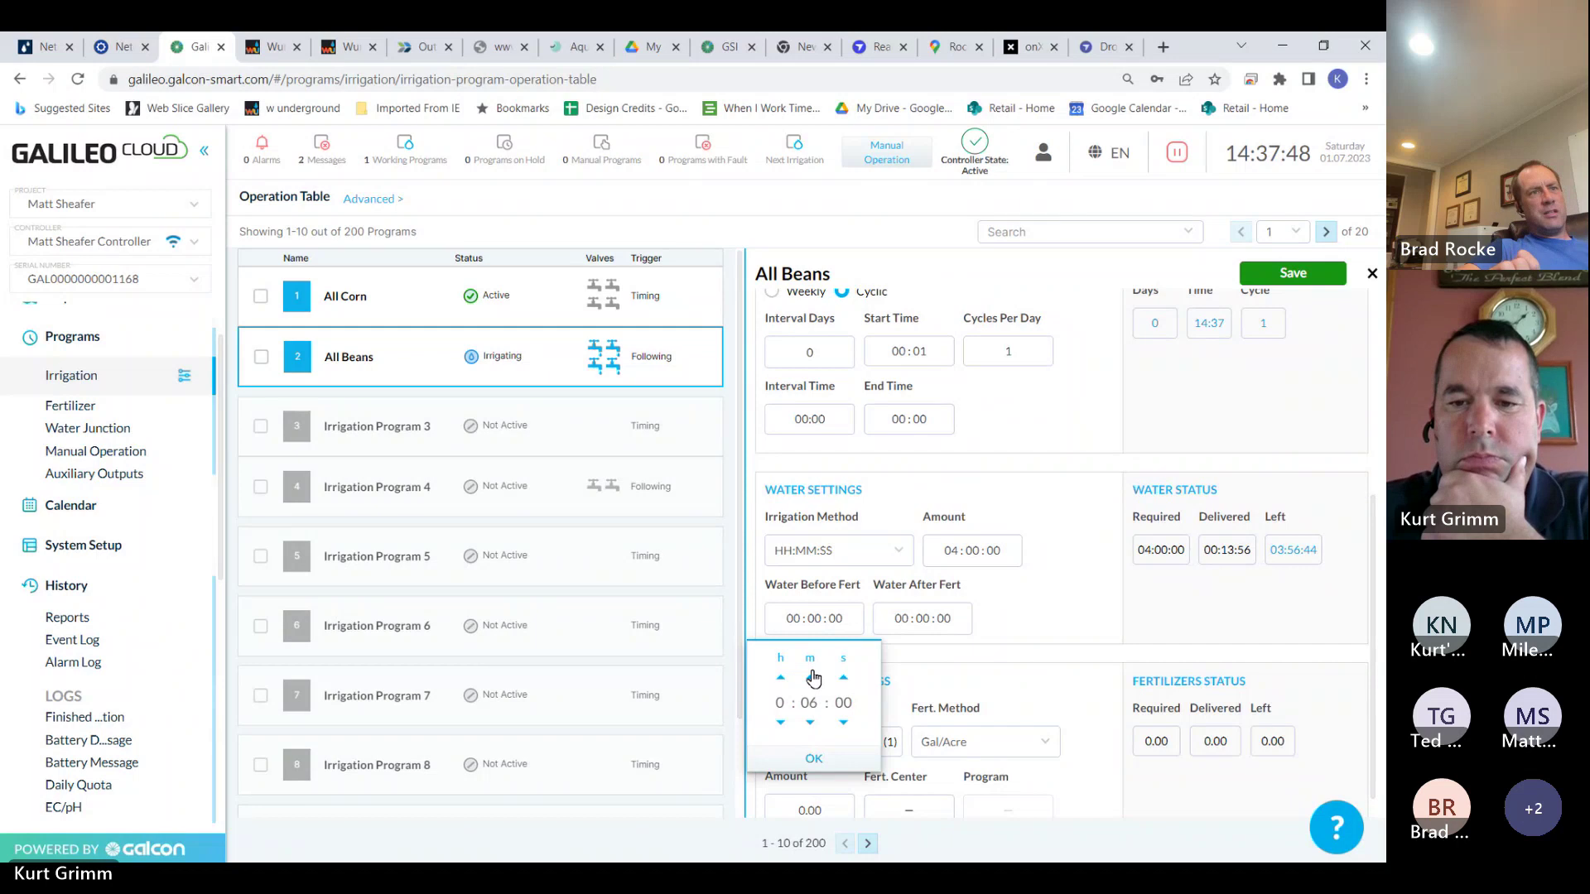
left_click(809, 678)
left_click(810, 677)
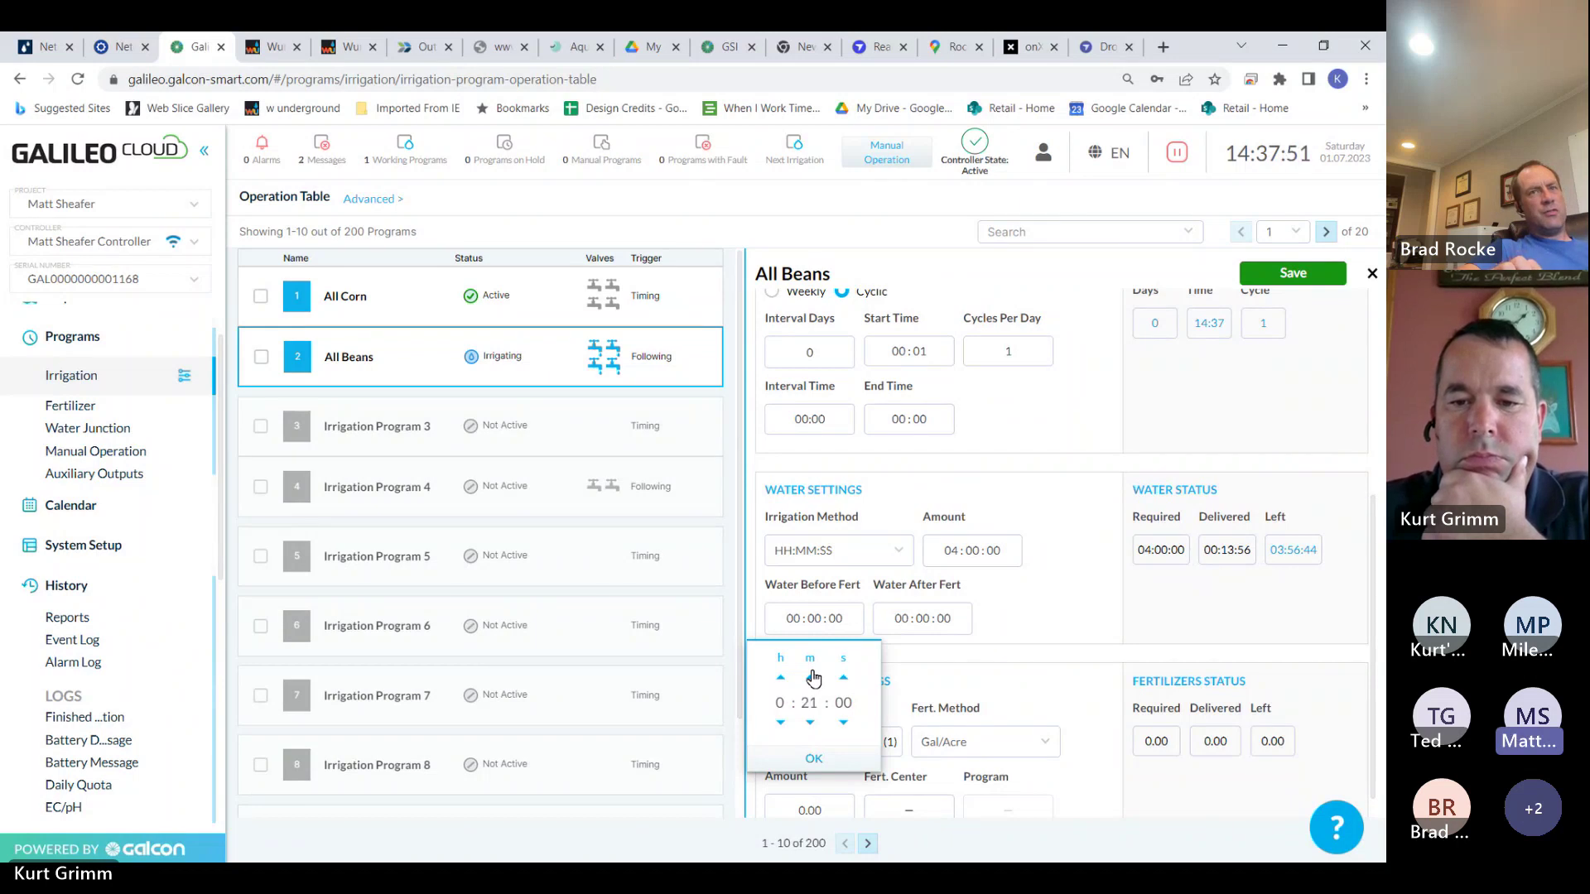
left_click(810, 677)
left_click(810, 678)
left_click(810, 677)
left_click(810, 678)
left_click(811, 677)
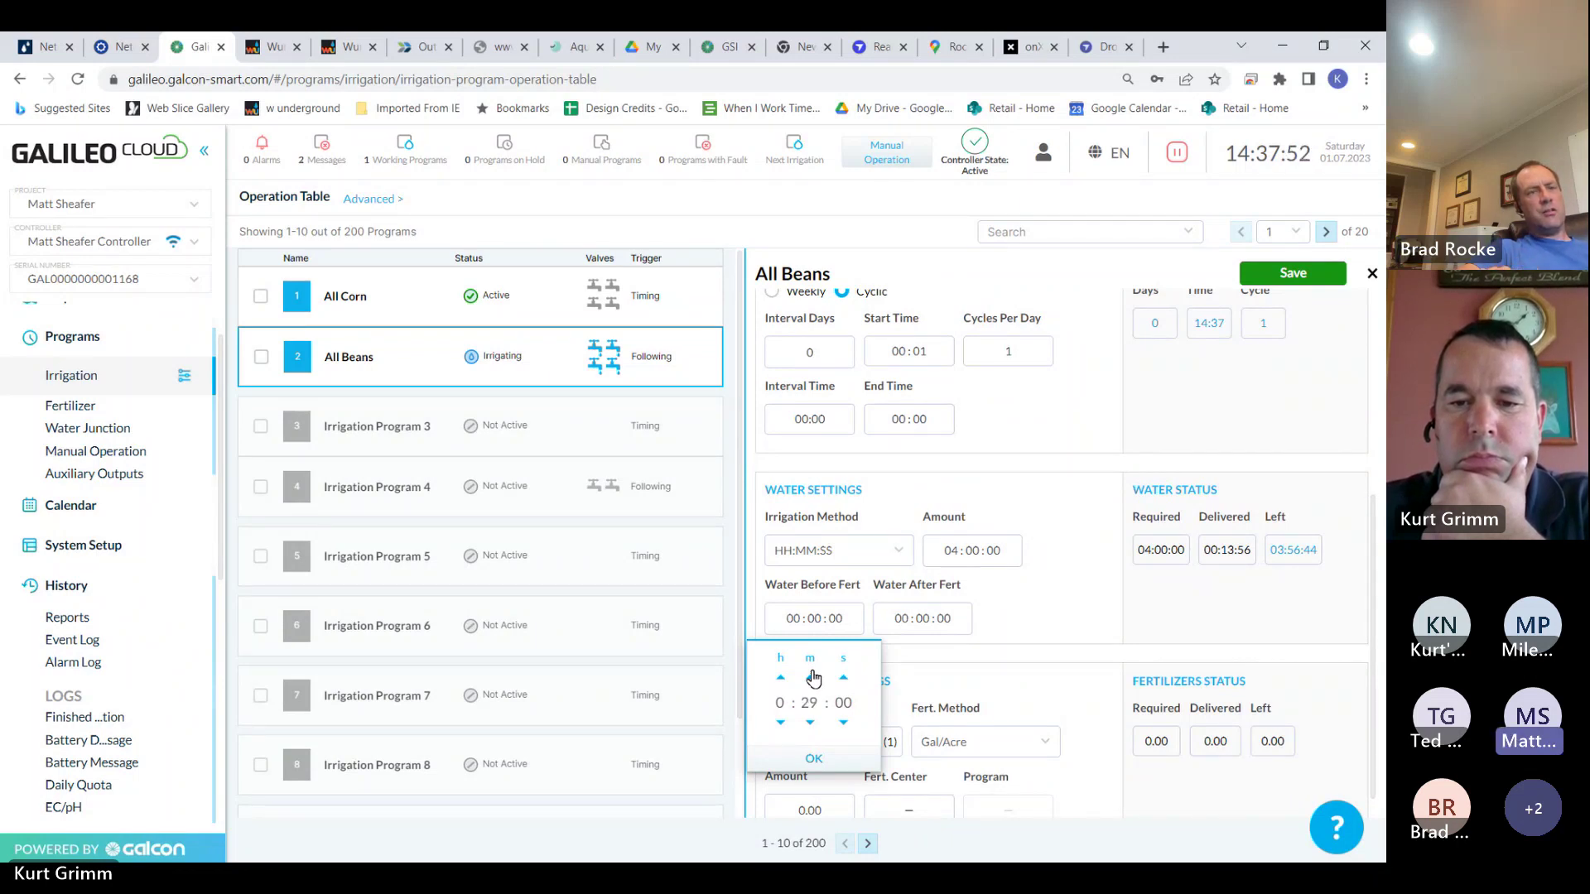
left_click(813, 758)
Set water after fertilizer to 00:30:00, save All Beans, and open Irrigation Program 3
left_click(930, 622)
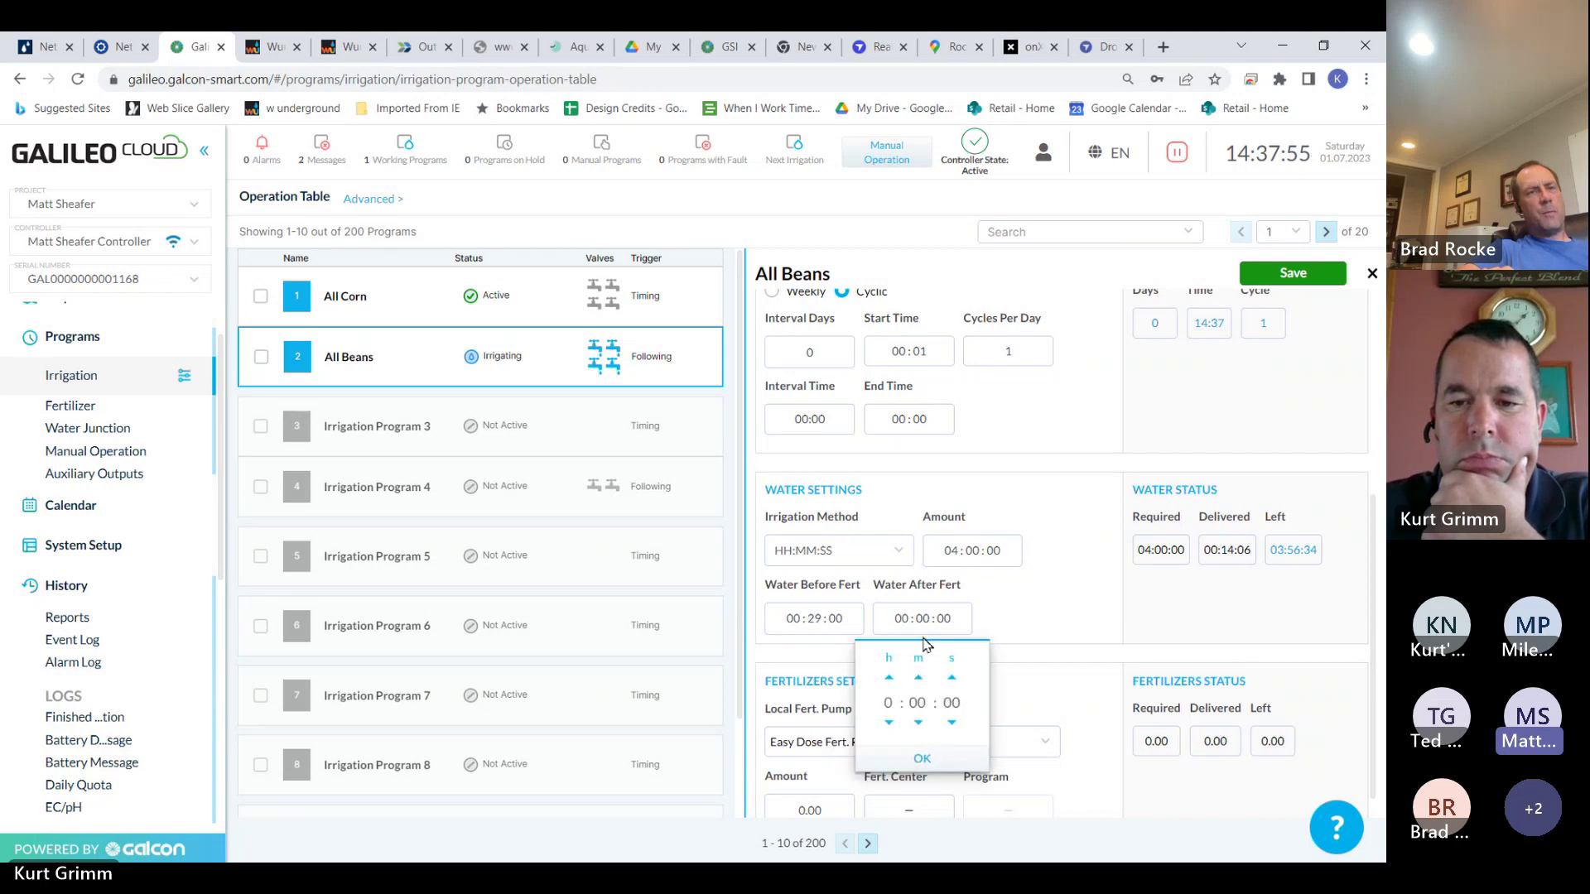
double_click(914, 704)
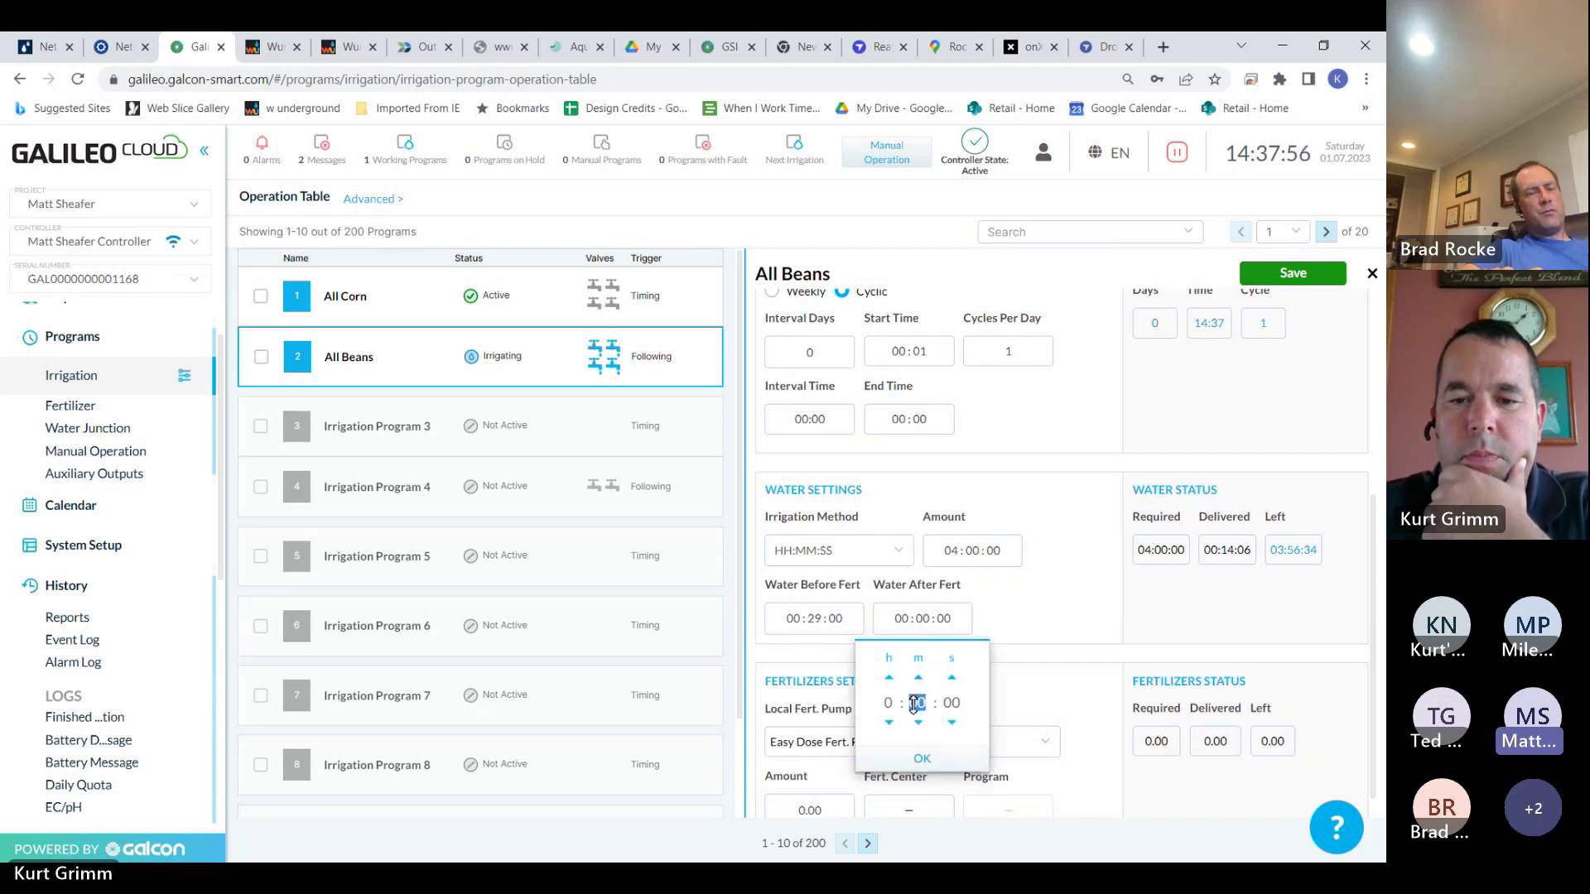
type("30")
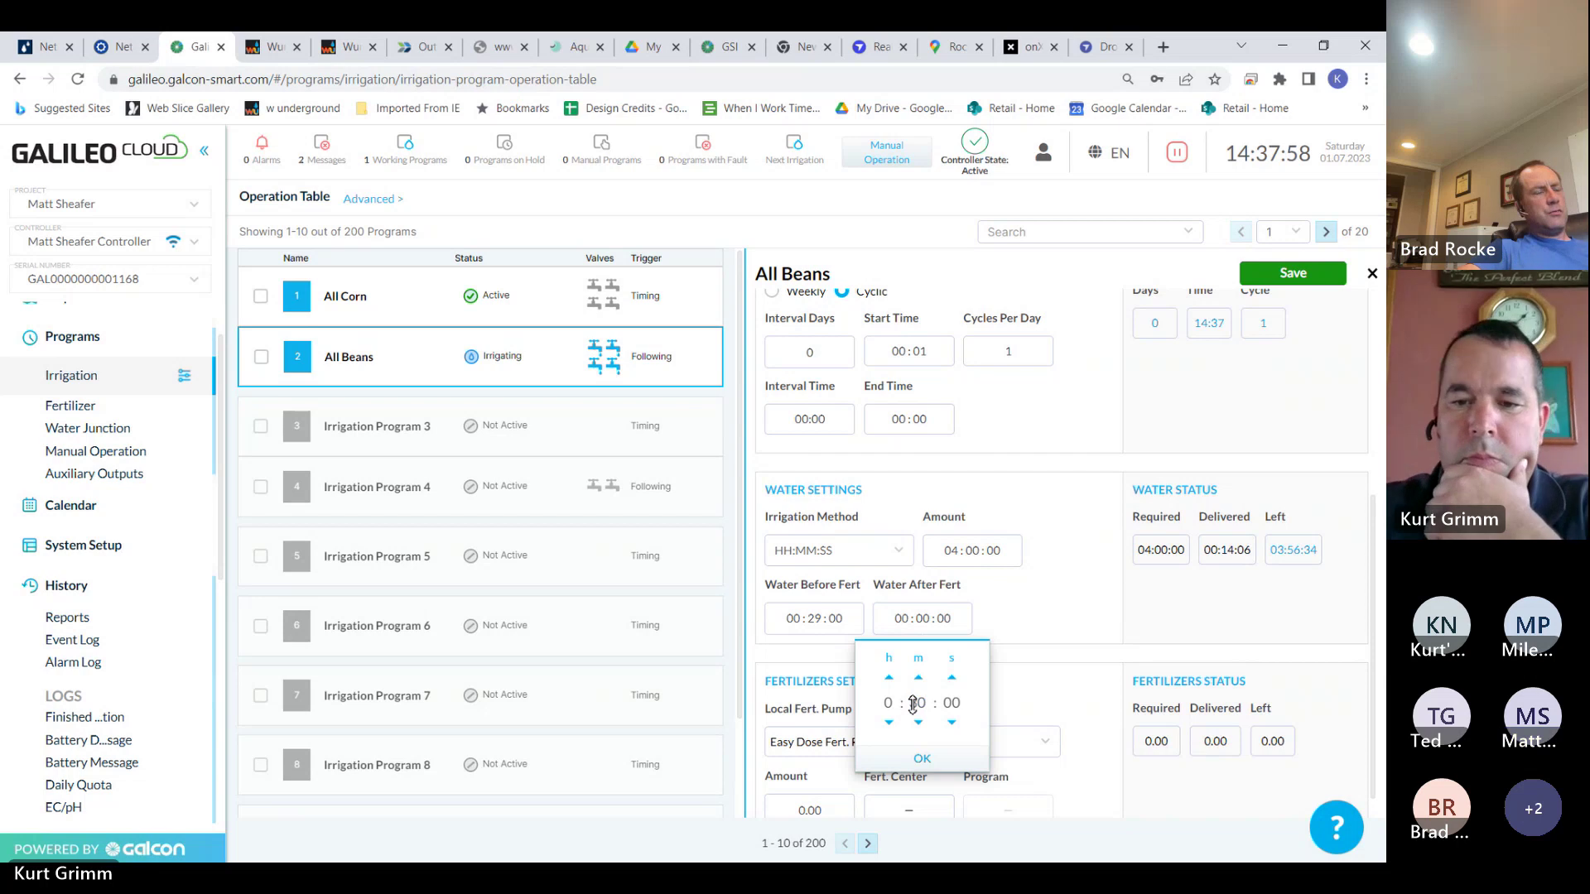
left_click(923, 760)
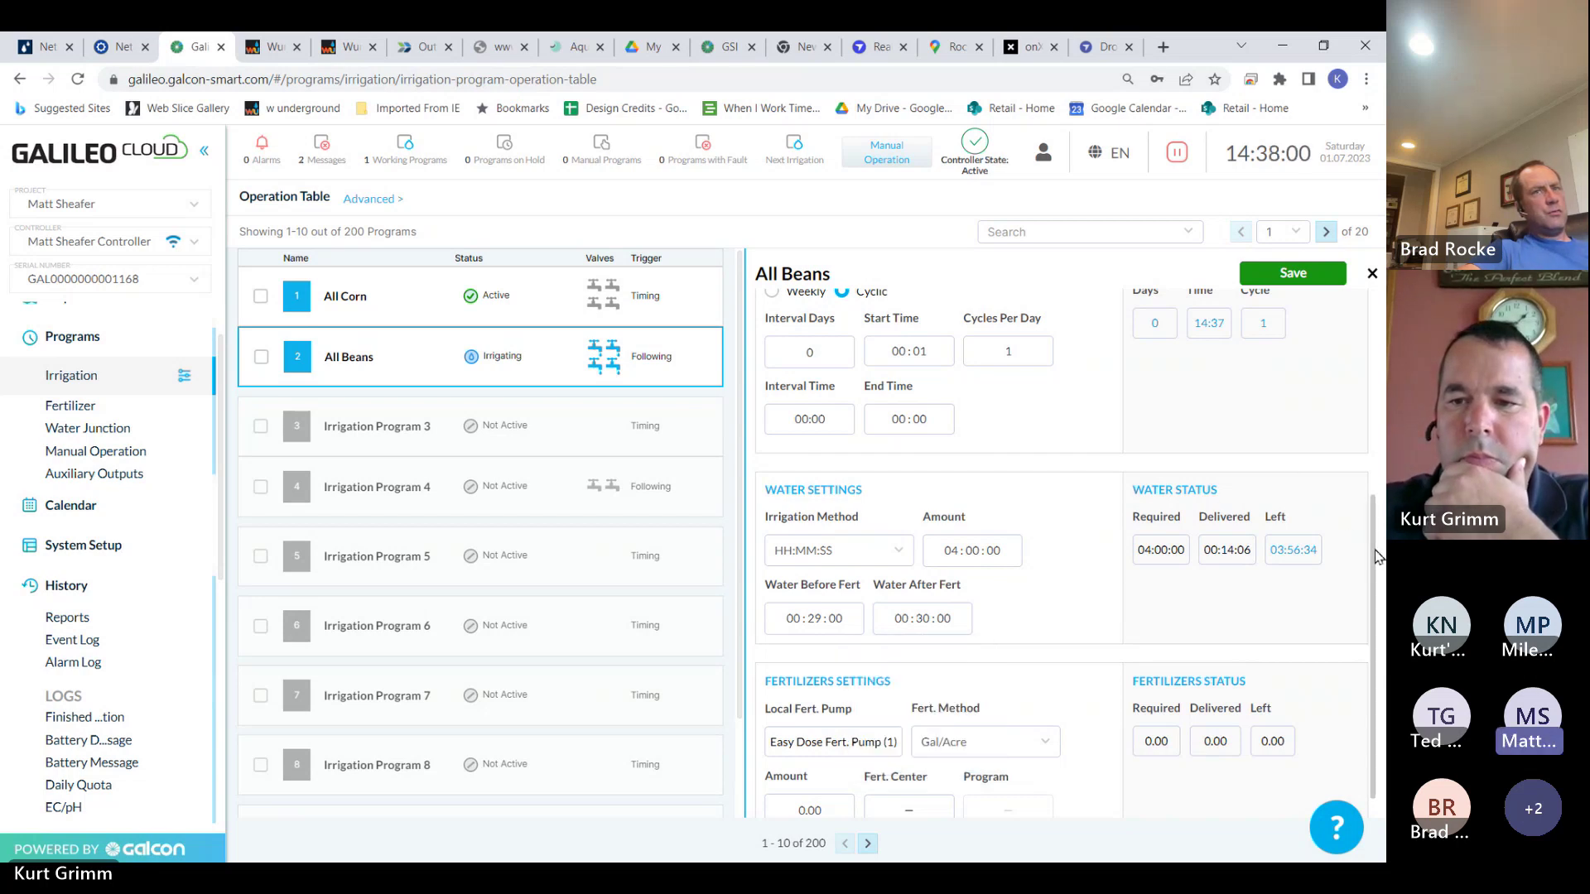
scroll(1374, 520, "up", 1)
scroll(1366, 429, "up", 3)
scroll(1366, 429, "up", 2)
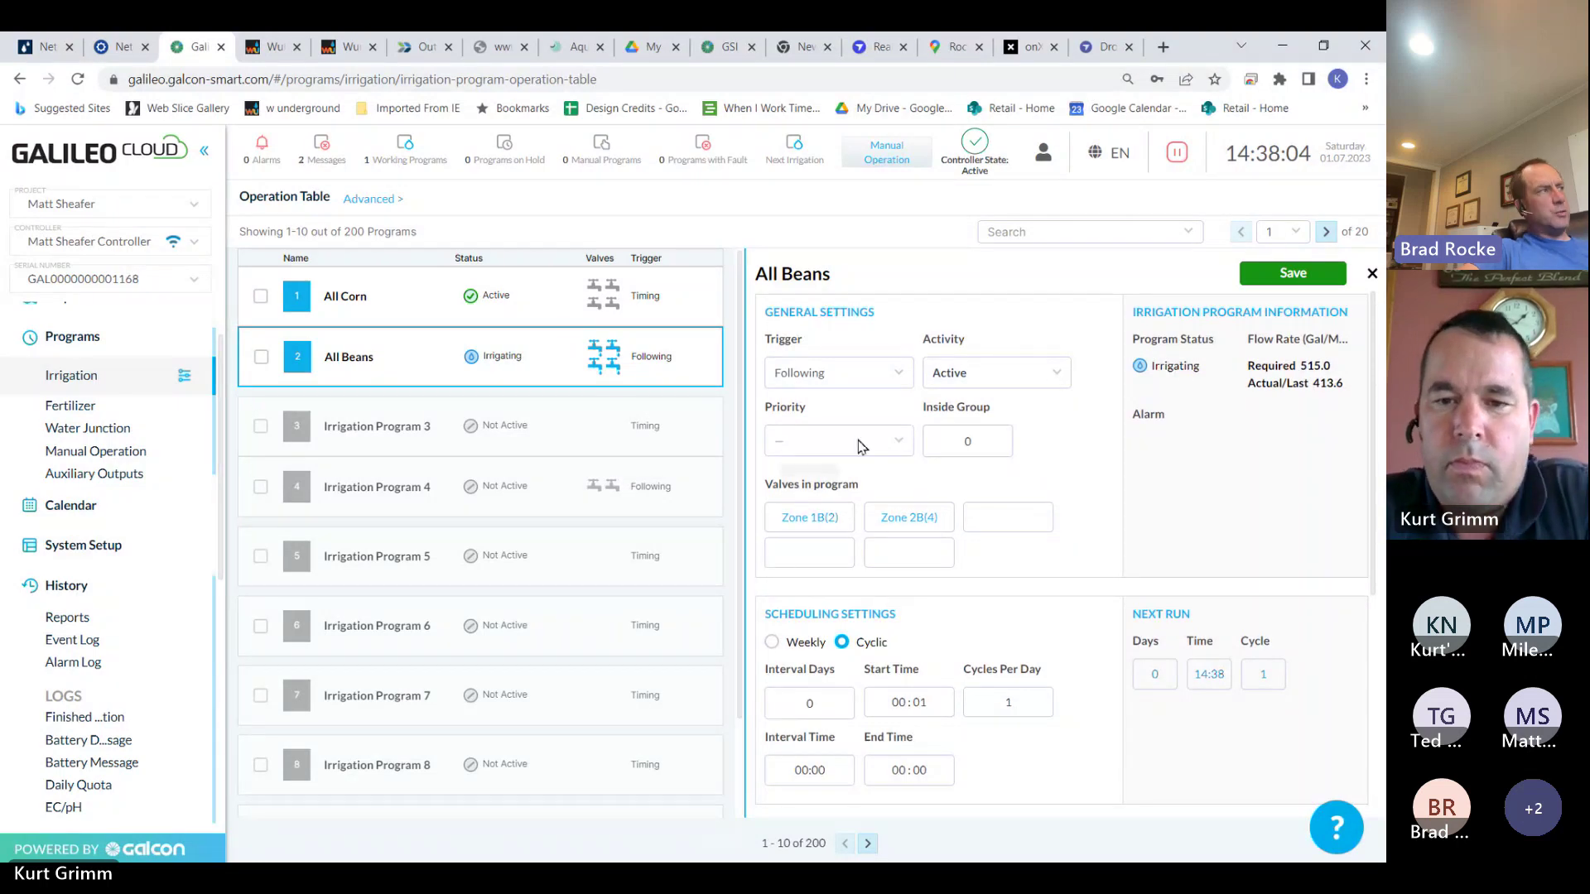
left_click(1308, 282)
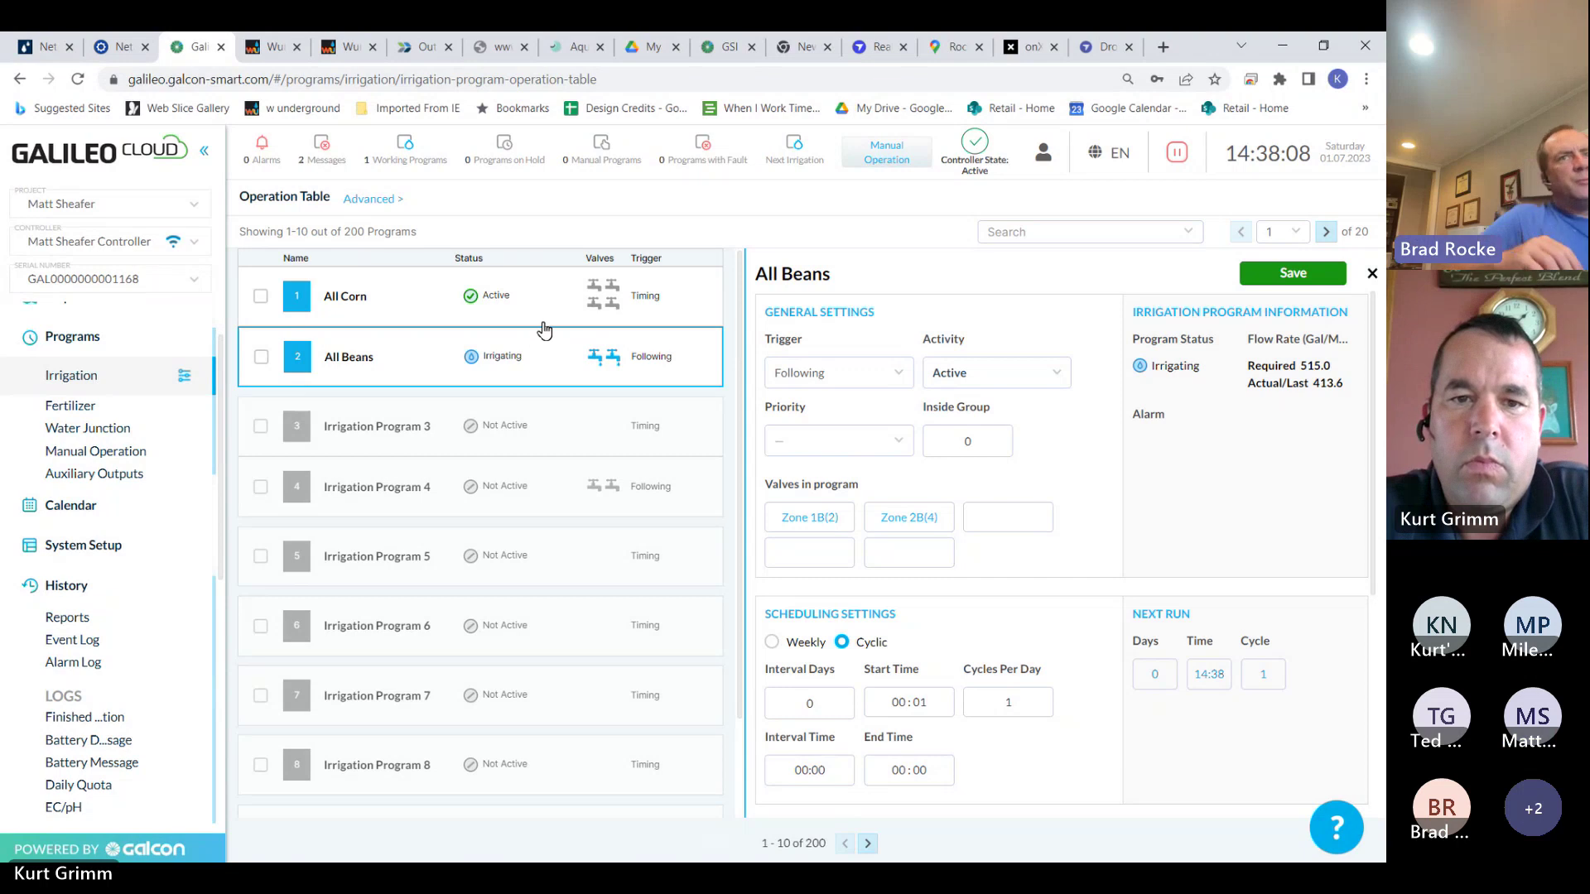
left_click(513, 427)
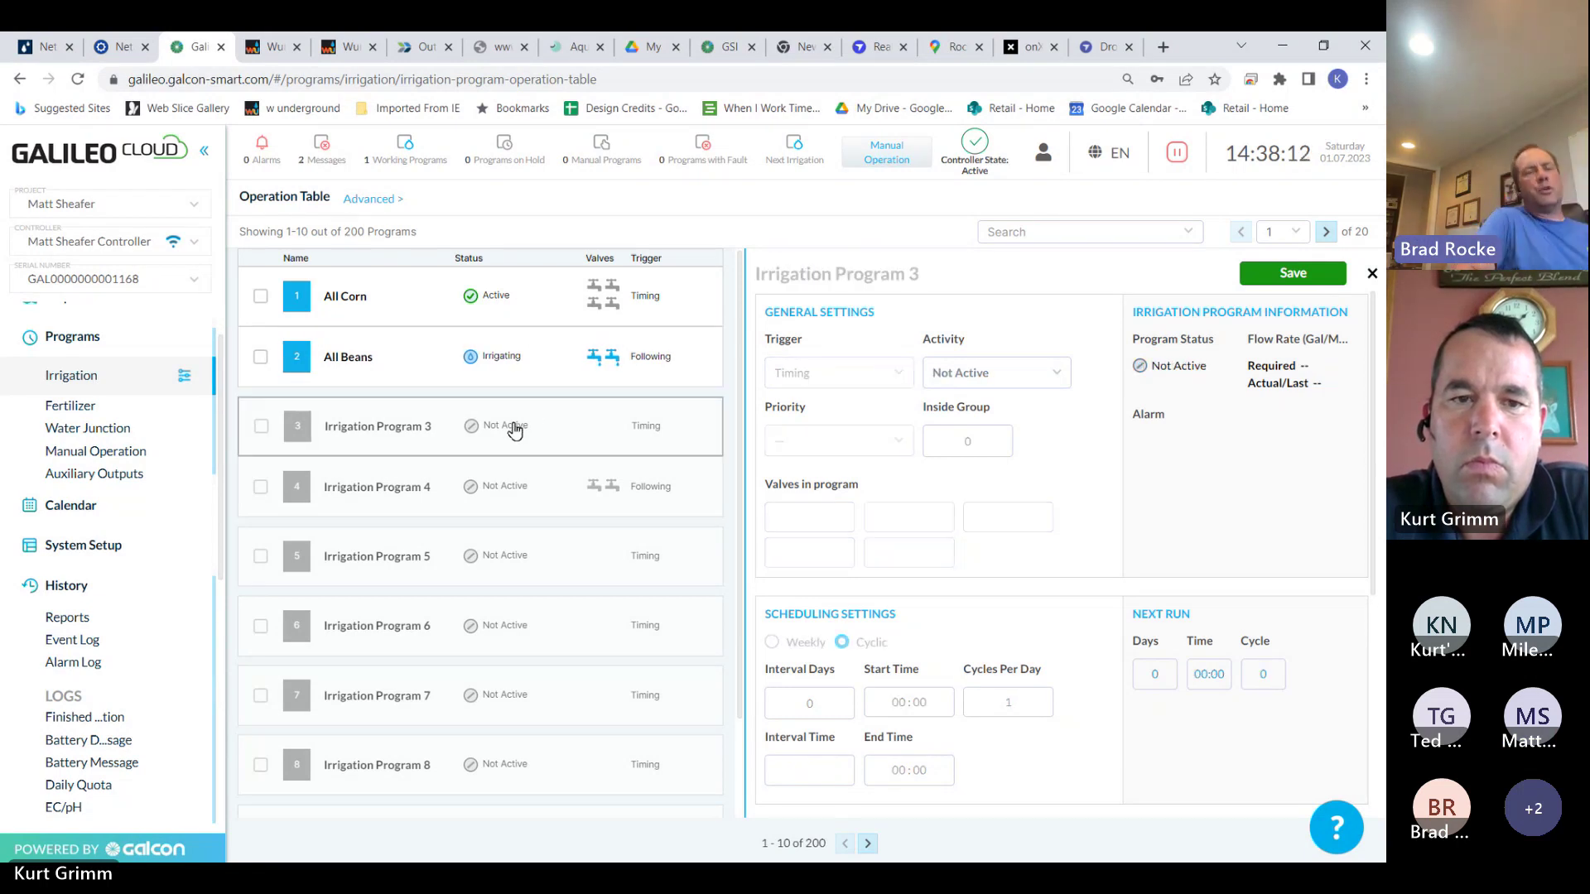
Make Irrigation Program 3 active and assign Zones 3B and 4B as its valves
left_click(1048, 375)
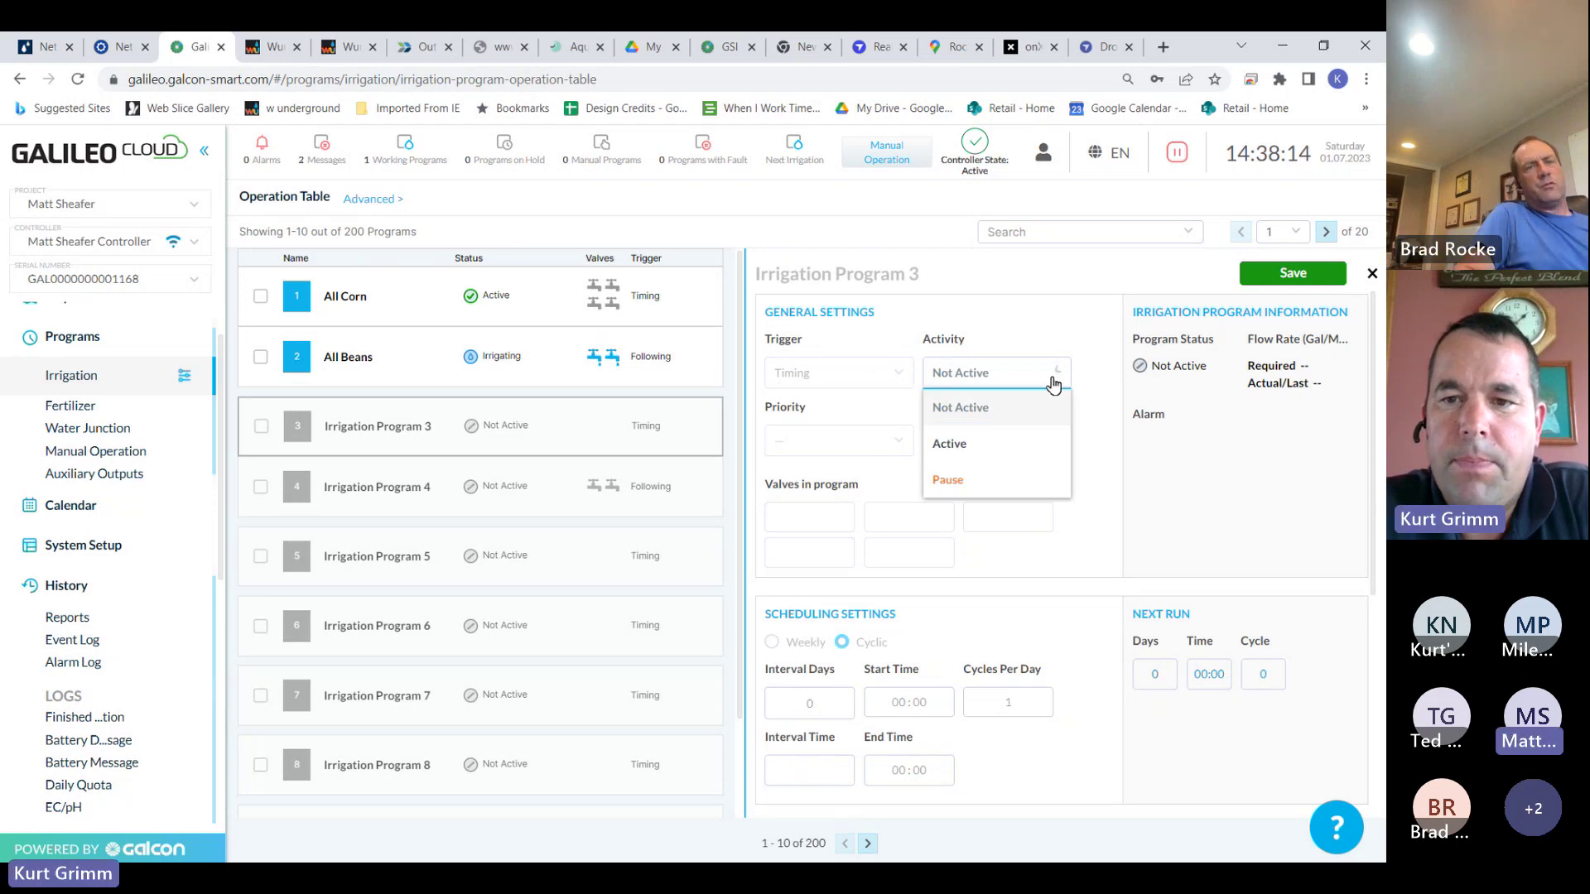
left_click(991, 442)
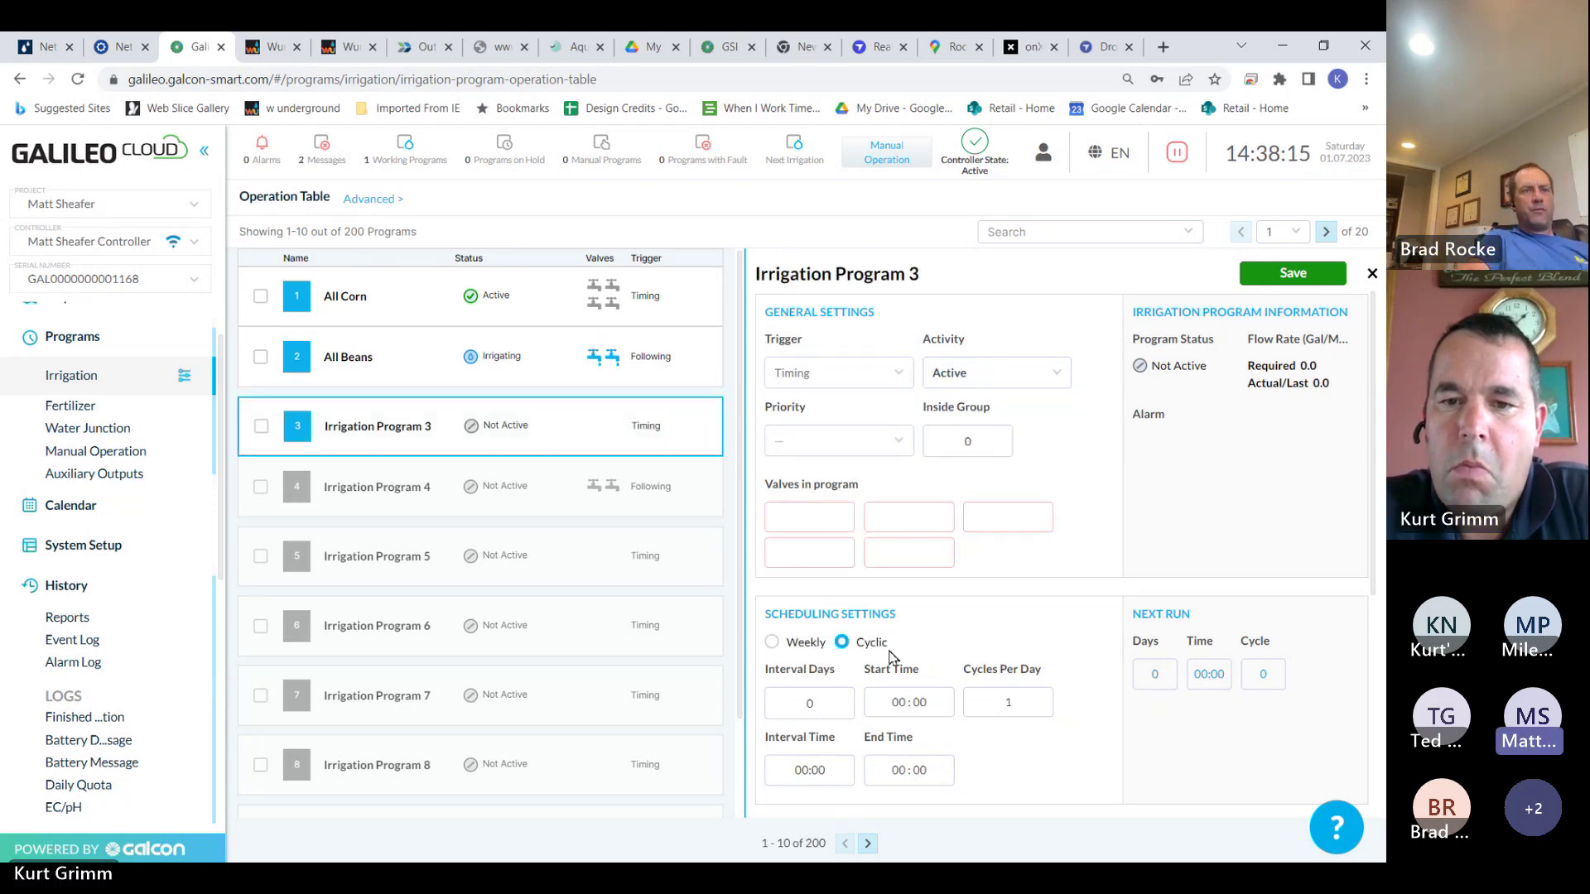
left_click(822, 522)
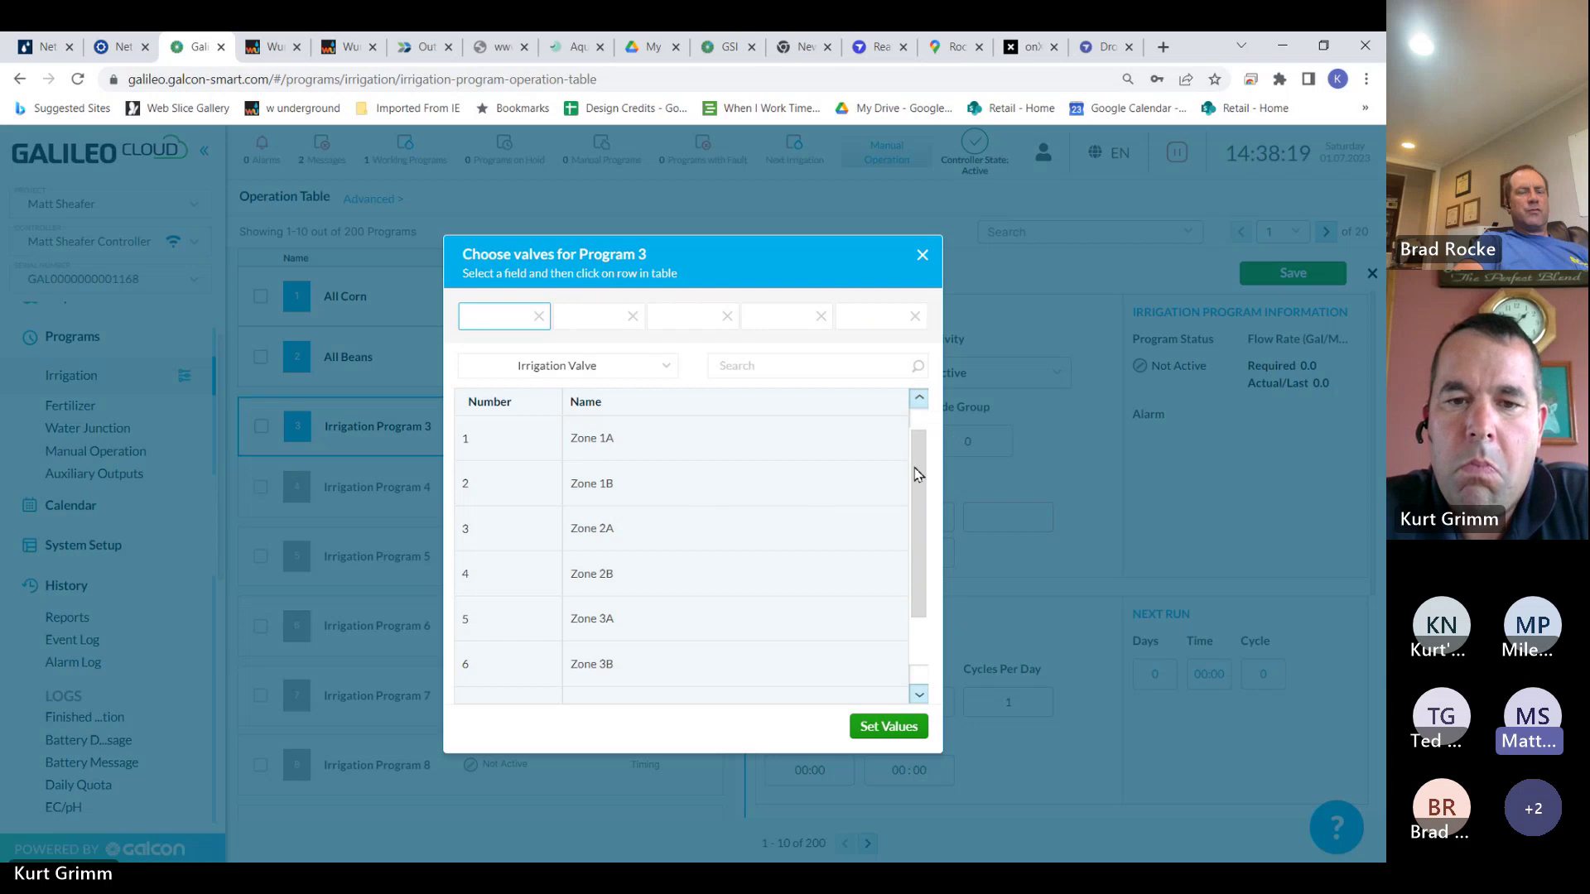
left_click_drag(917, 474, 915, 555)
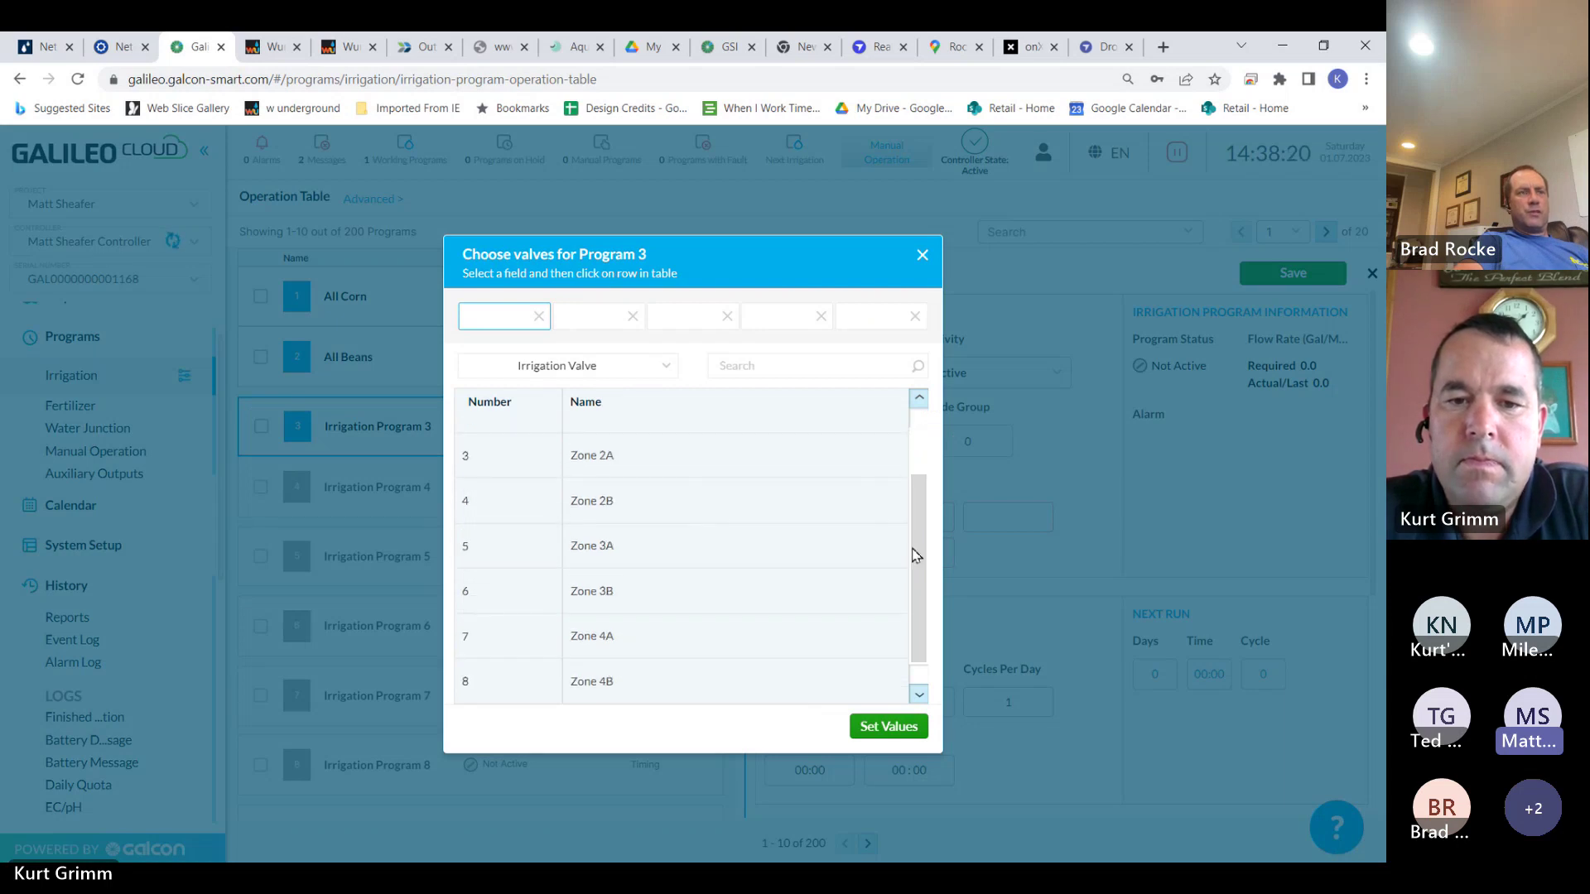
left_click(703, 591)
left_click(589, 316)
left_click(628, 692)
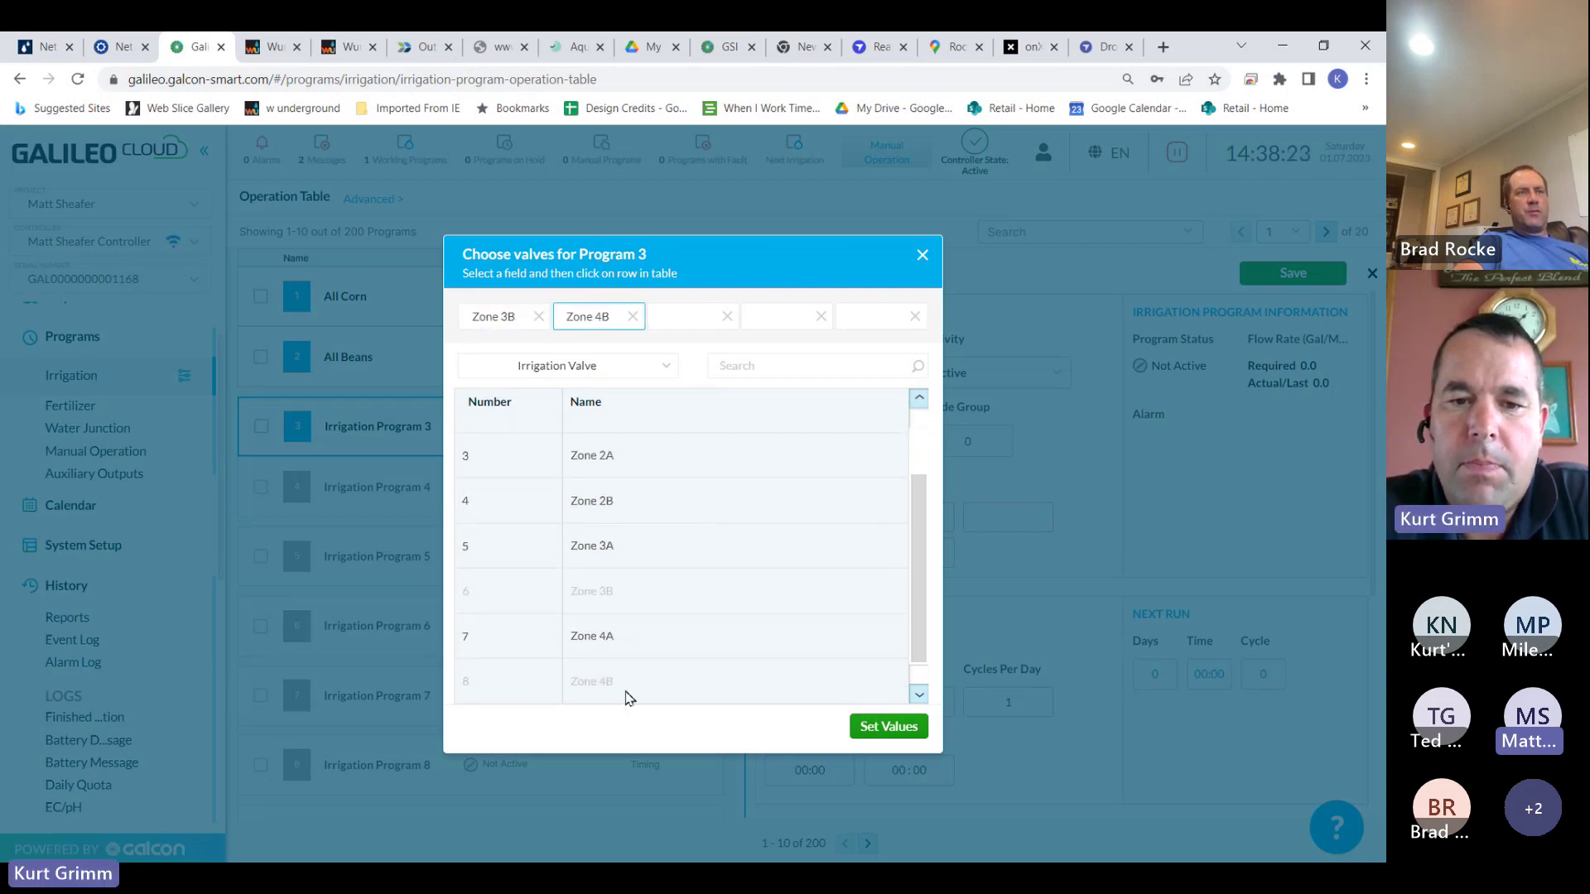
left_click(886, 732)
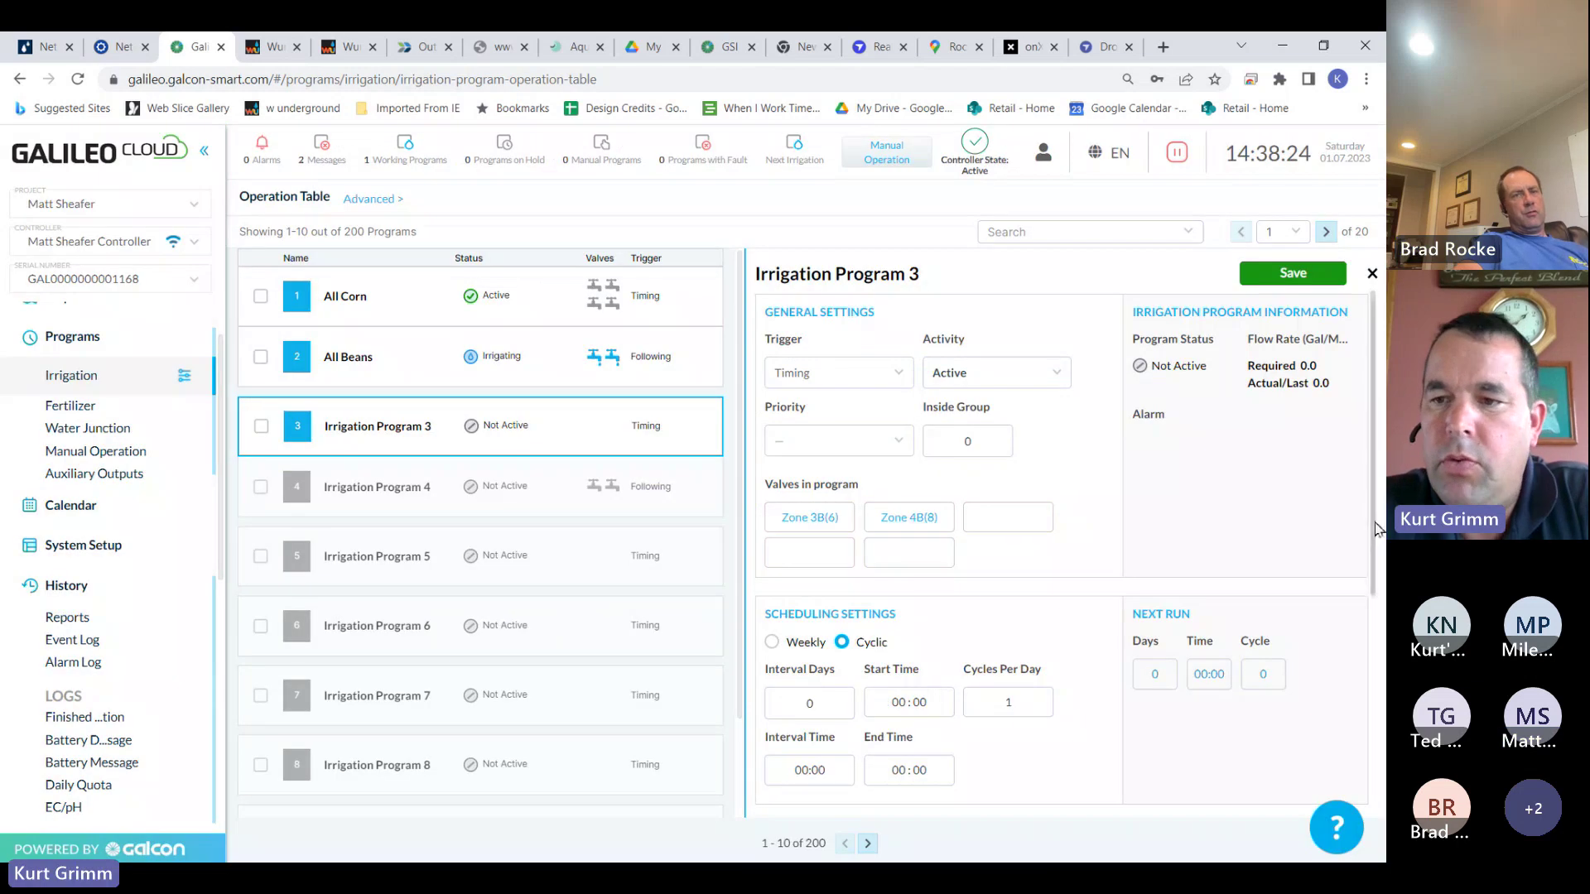
Set Program 3's irrigation amount to 03:00:00
left_click_drag(1371, 518, 1353, 654)
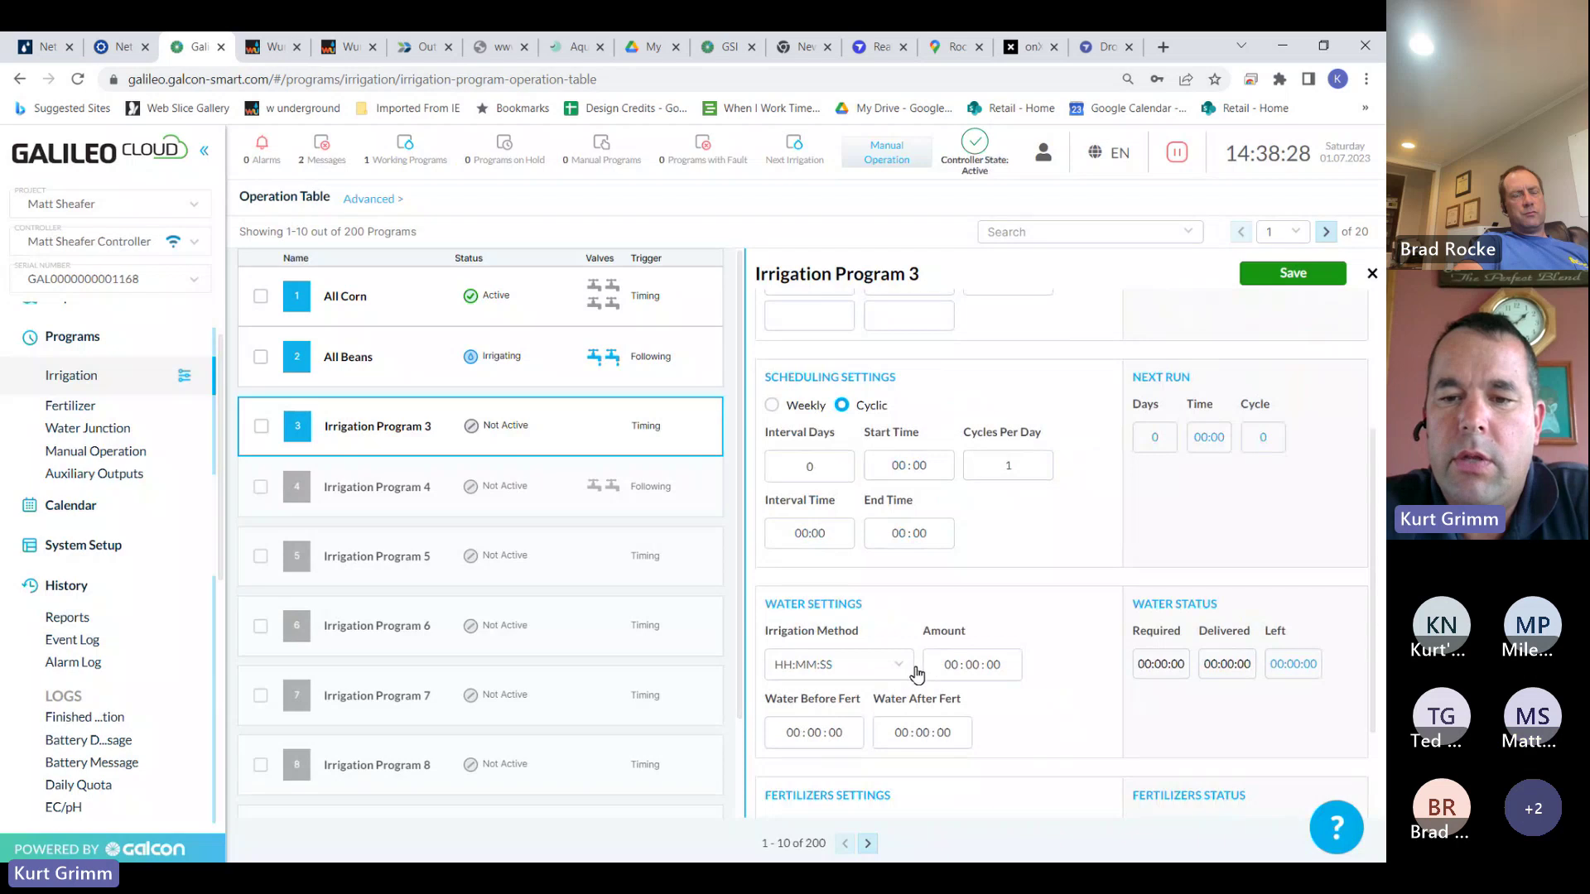
left_click(951, 667)
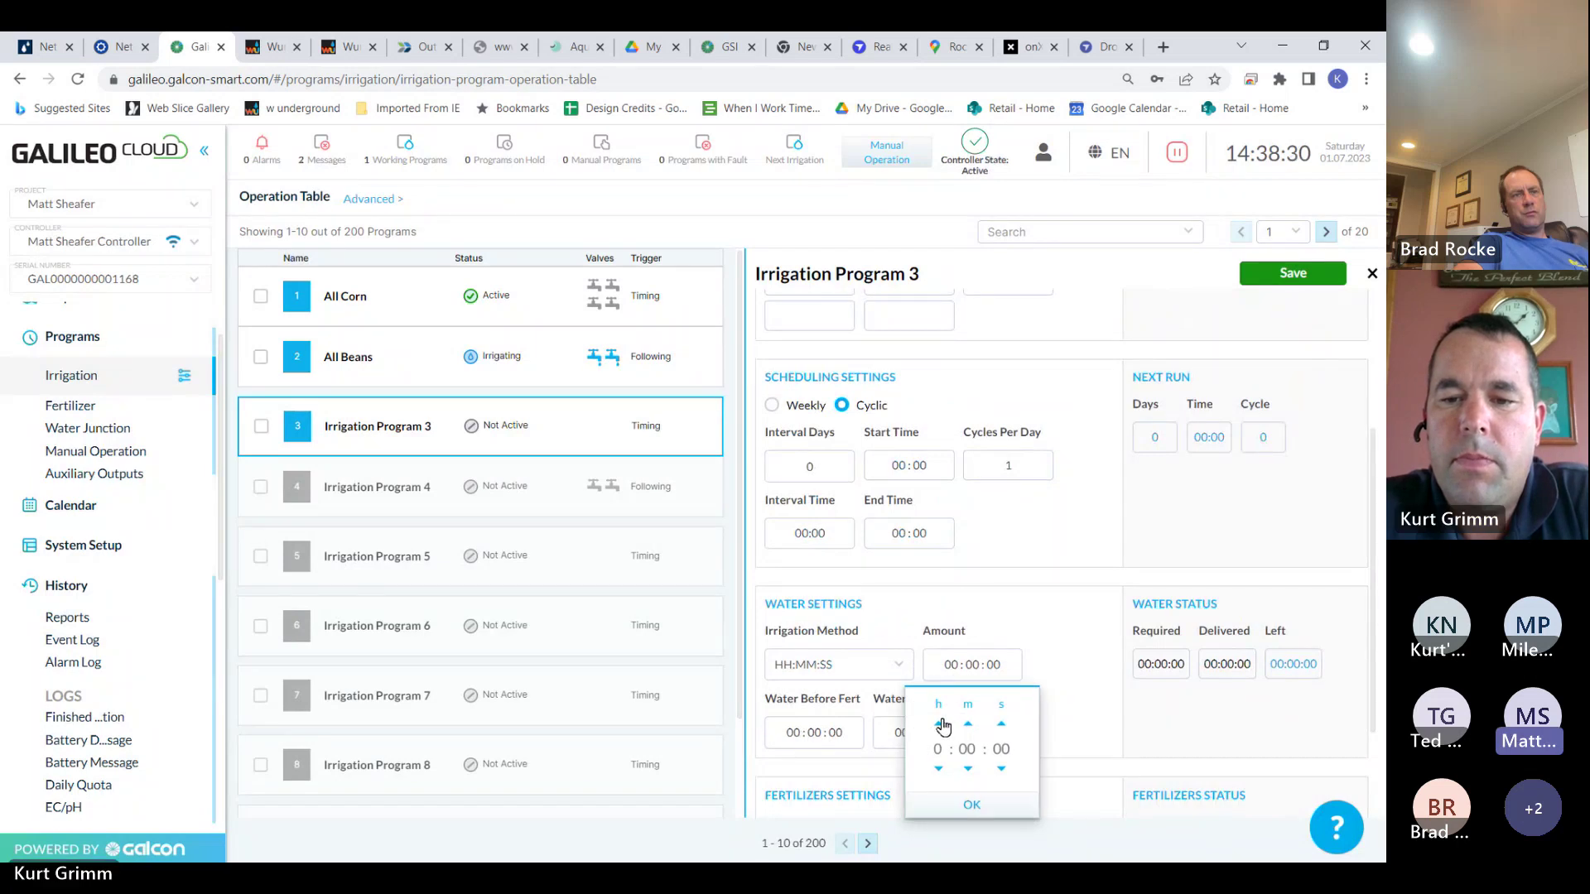
left_click(986, 805)
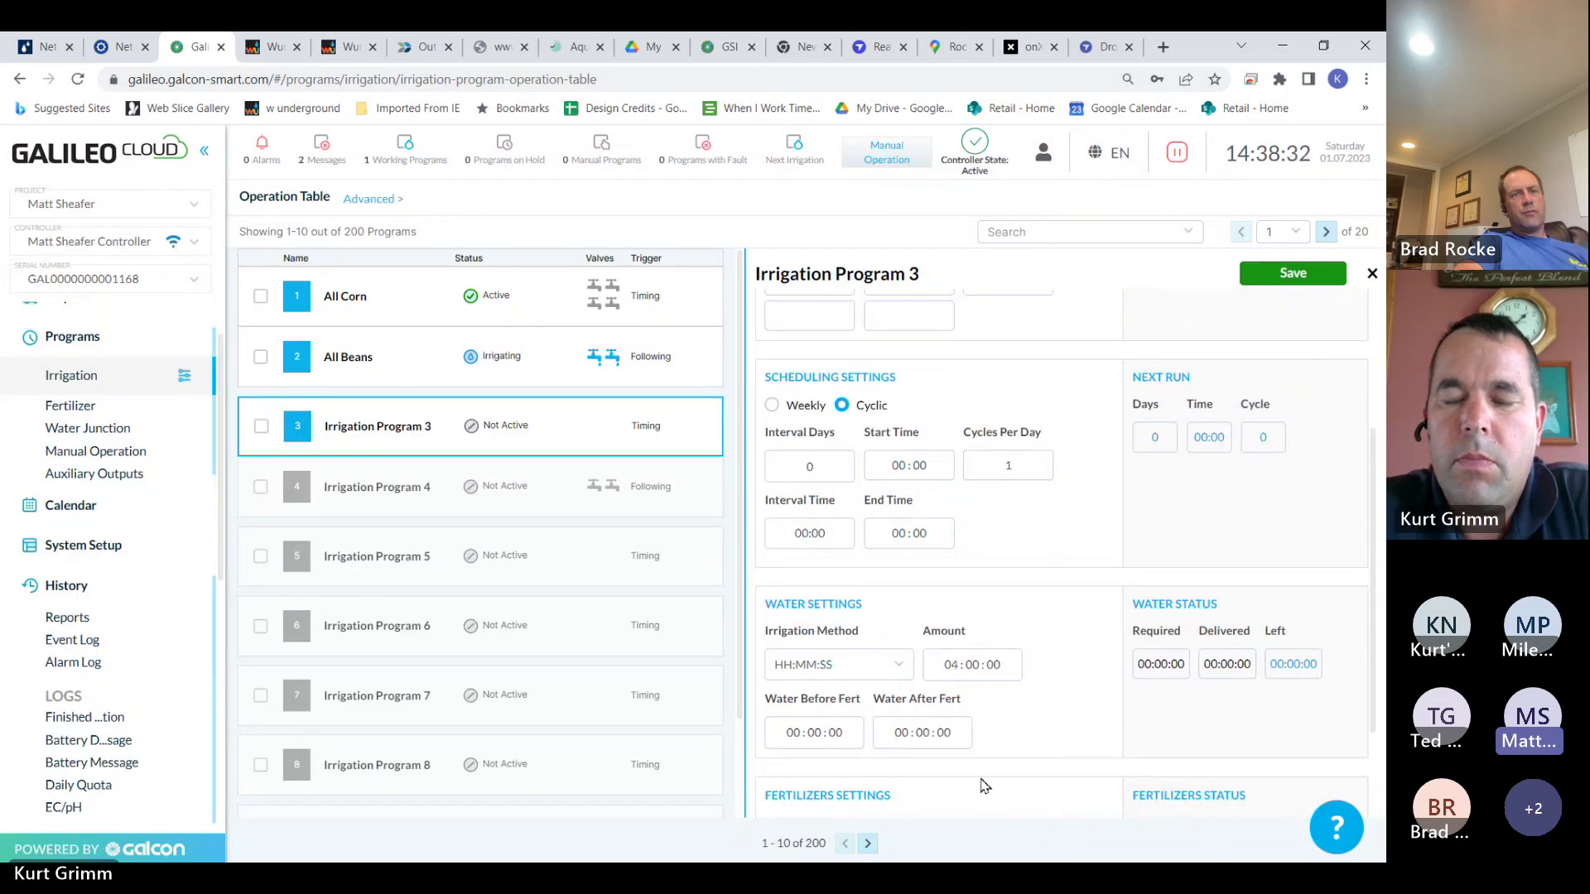
left_click(952, 667)
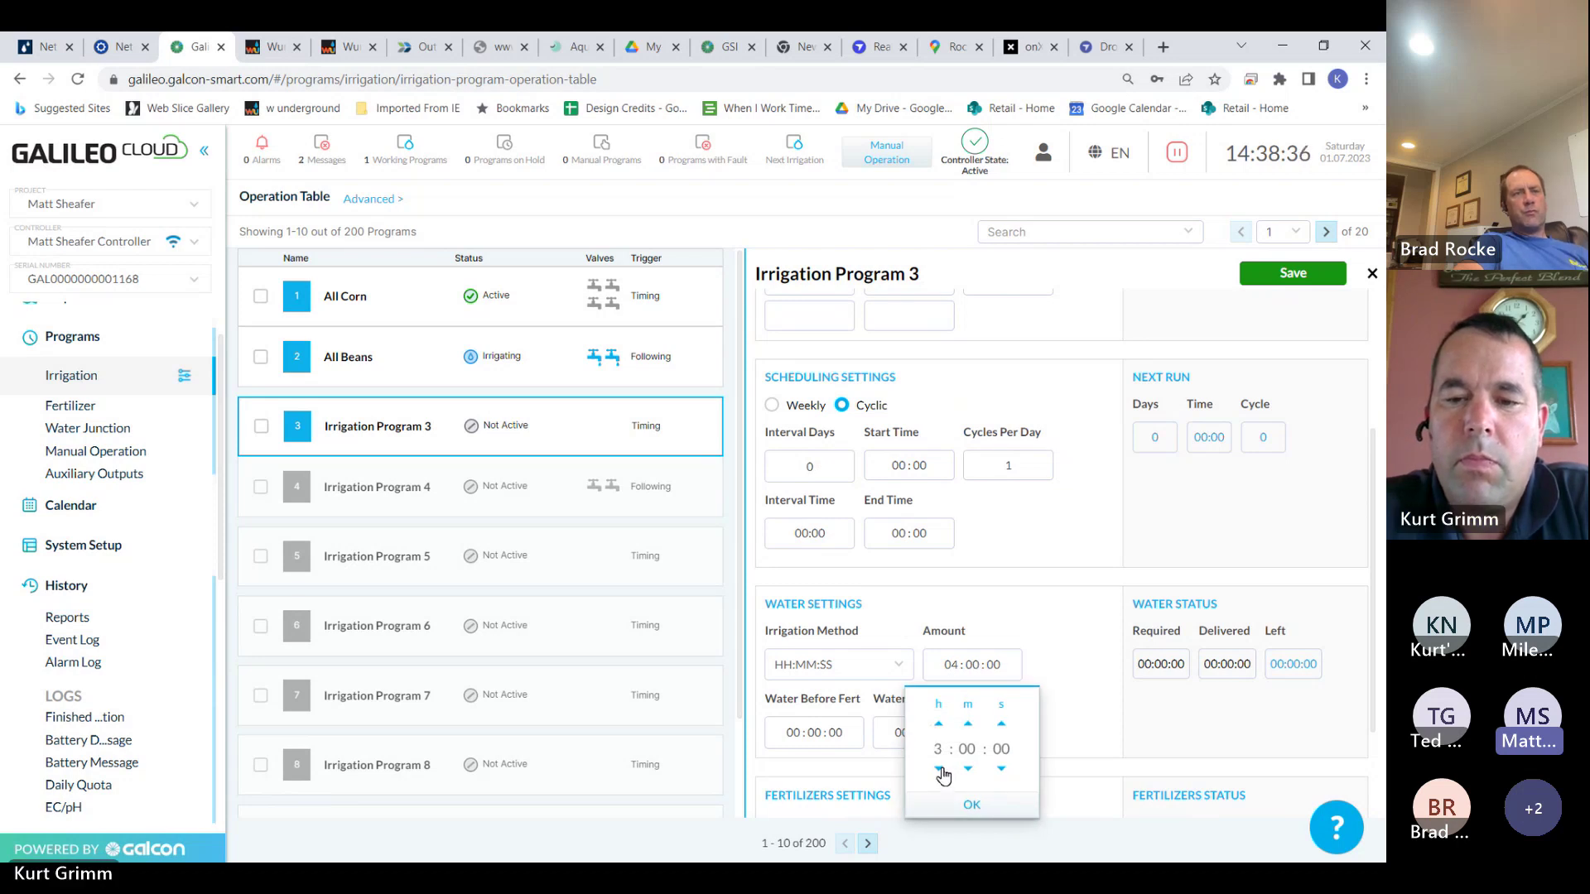
left_click(972, 804)
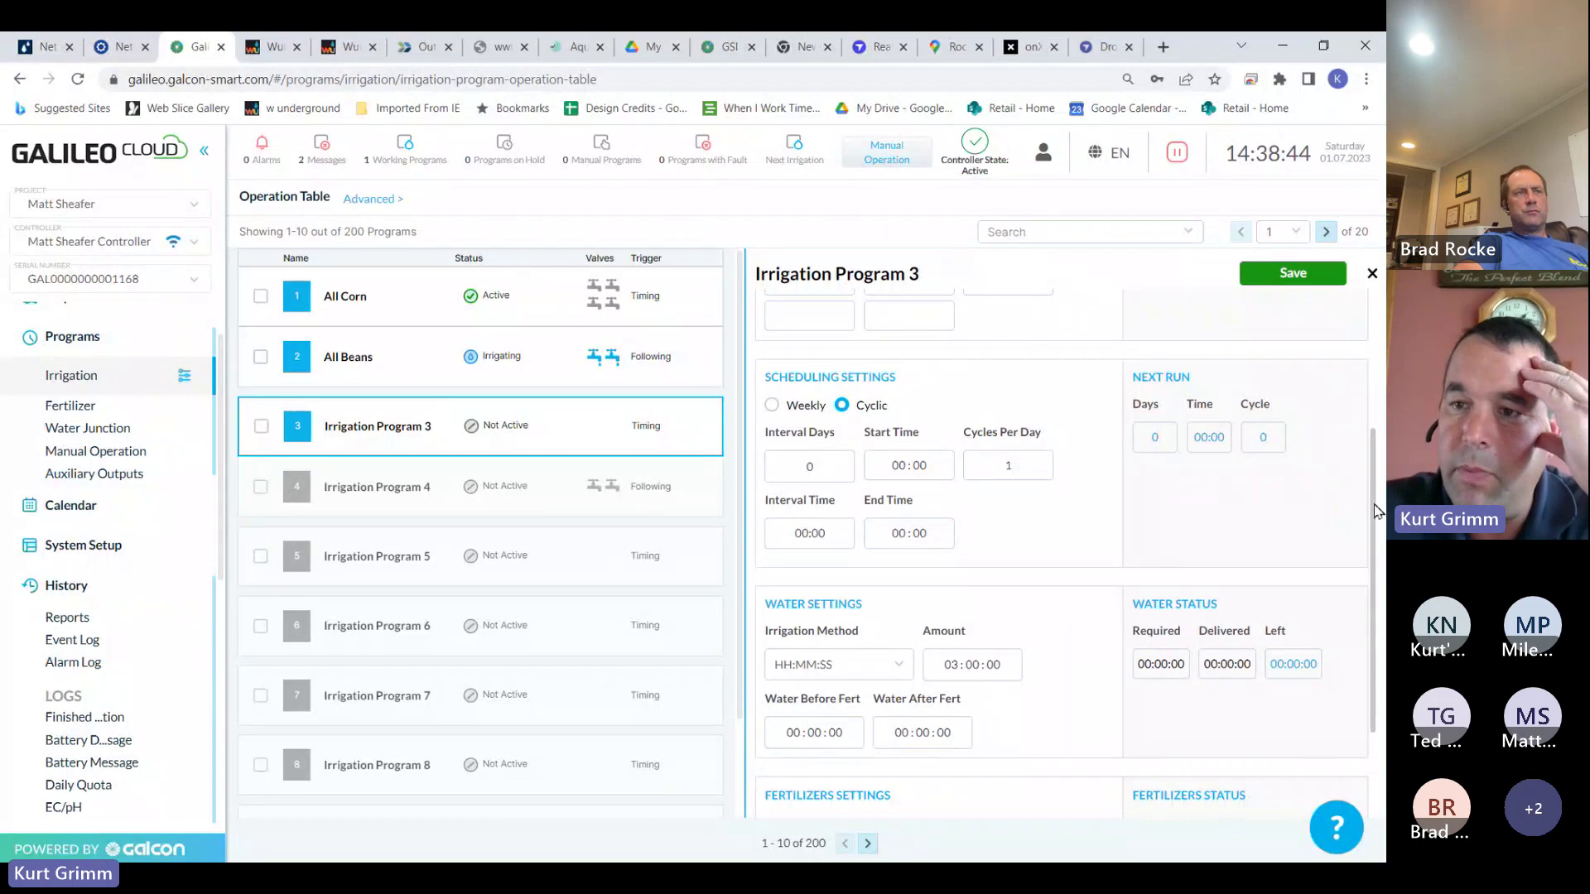
Change Program 3's trigger from Timing to Following and save it
scroll(1349, 364, "up", 3)
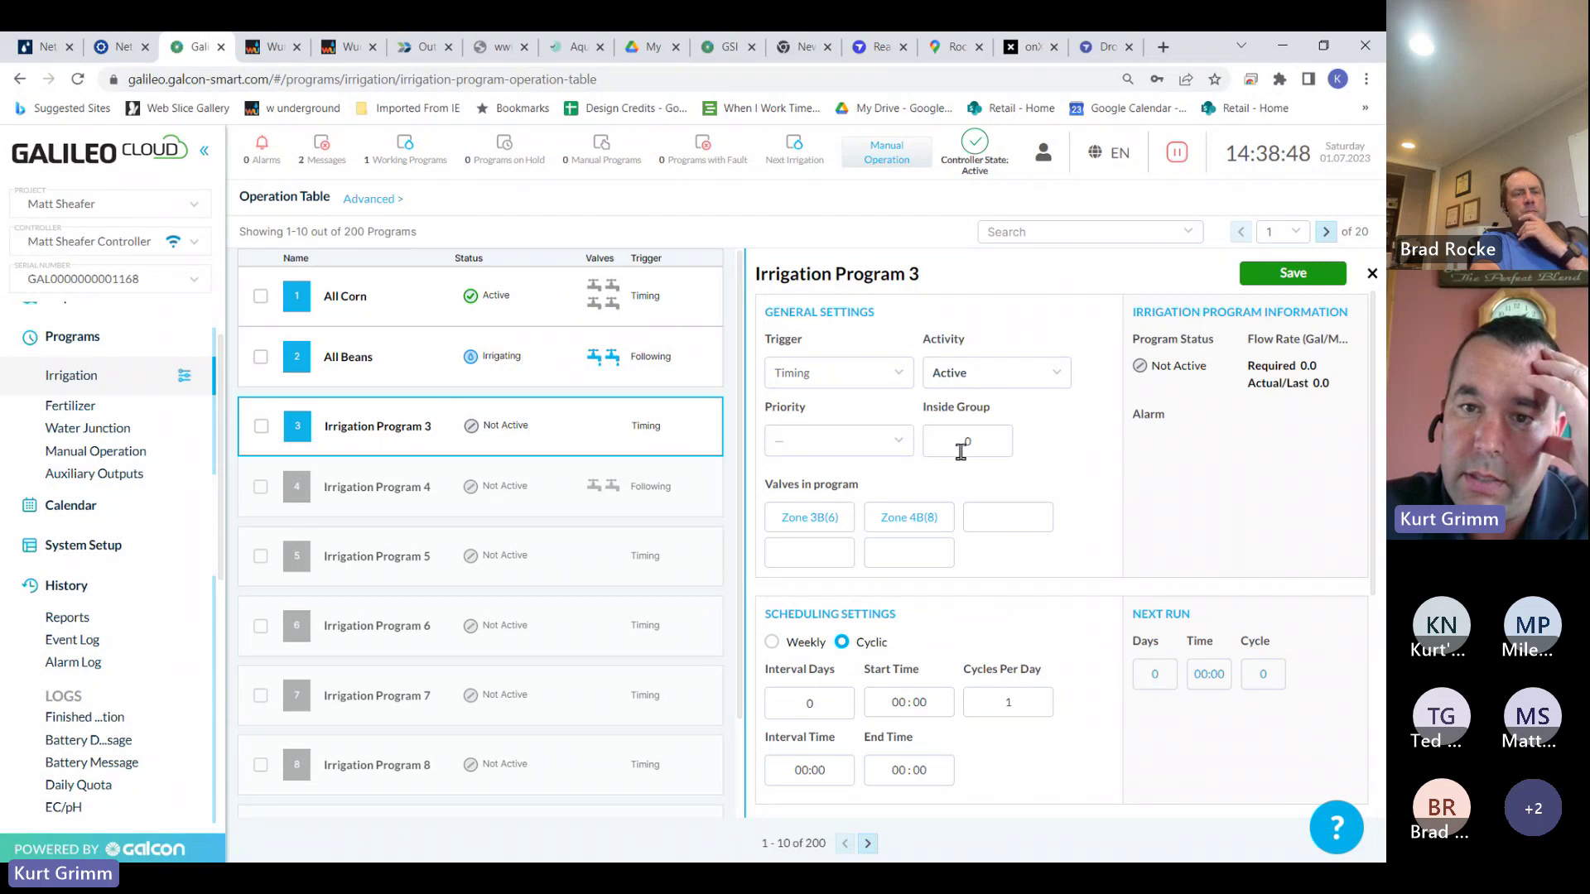
left_click(836, 372)
left_click(799, 439)
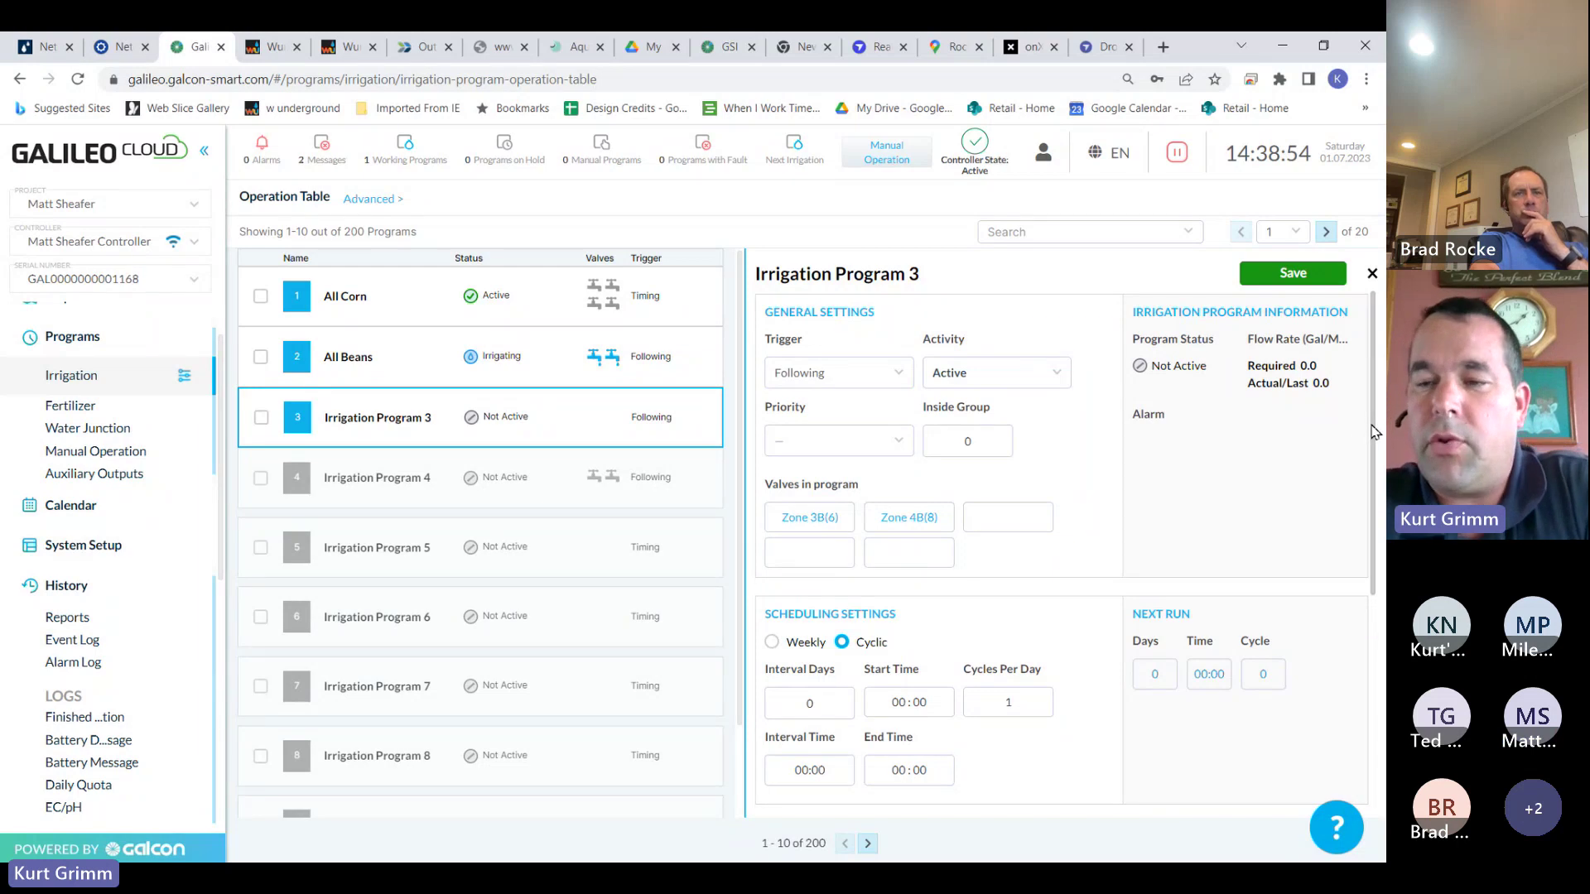
left_click_drag(1375, 431, 1354, 404)
left_click(1323, 272)
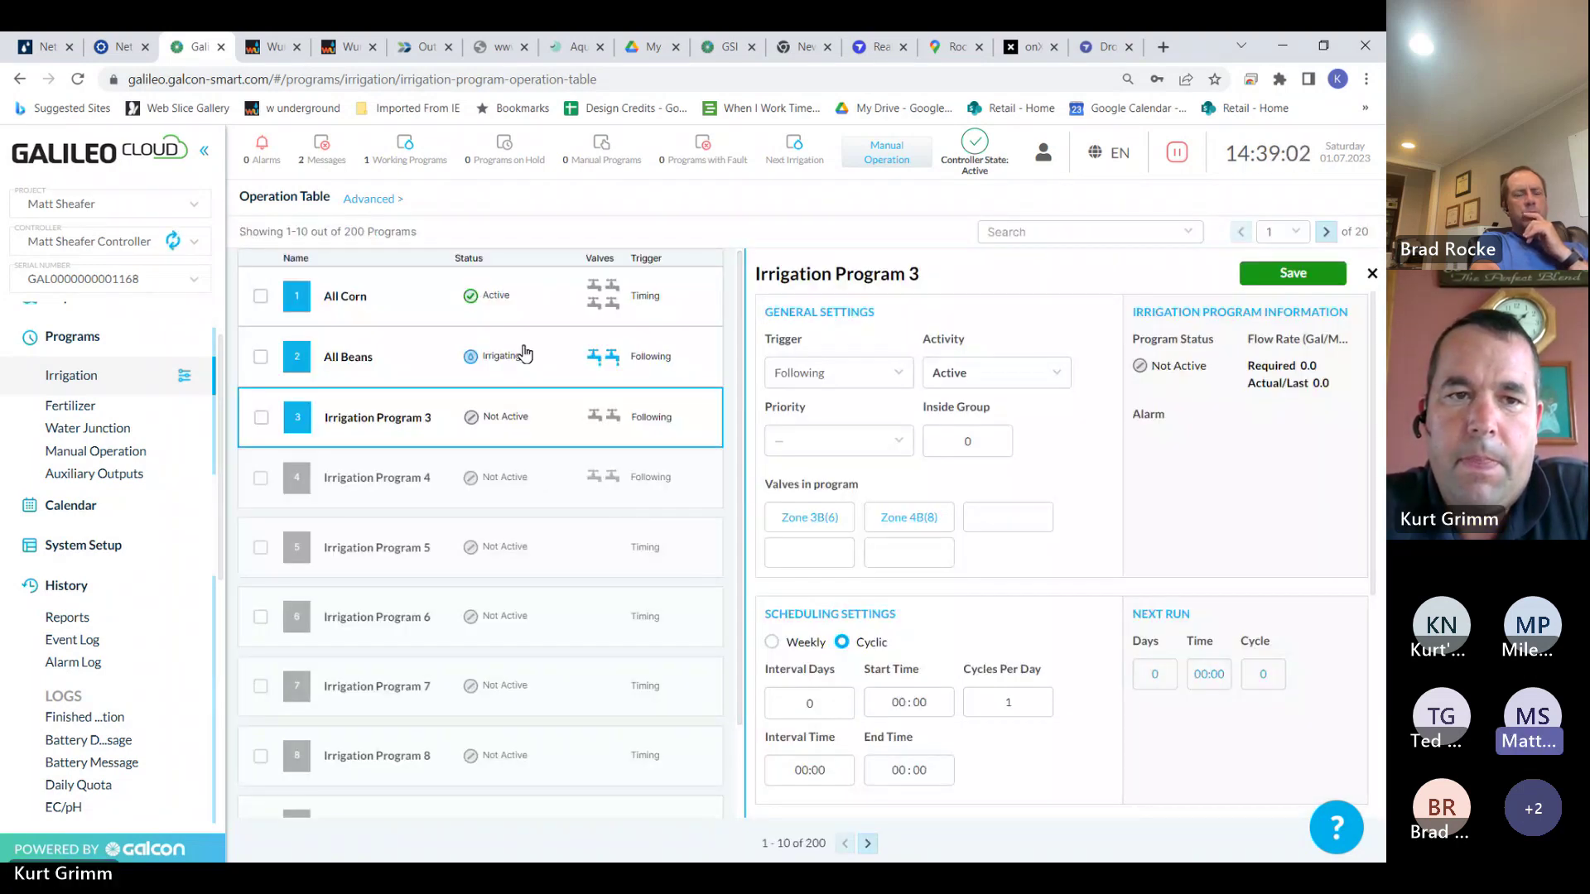
left_click(378, 199)
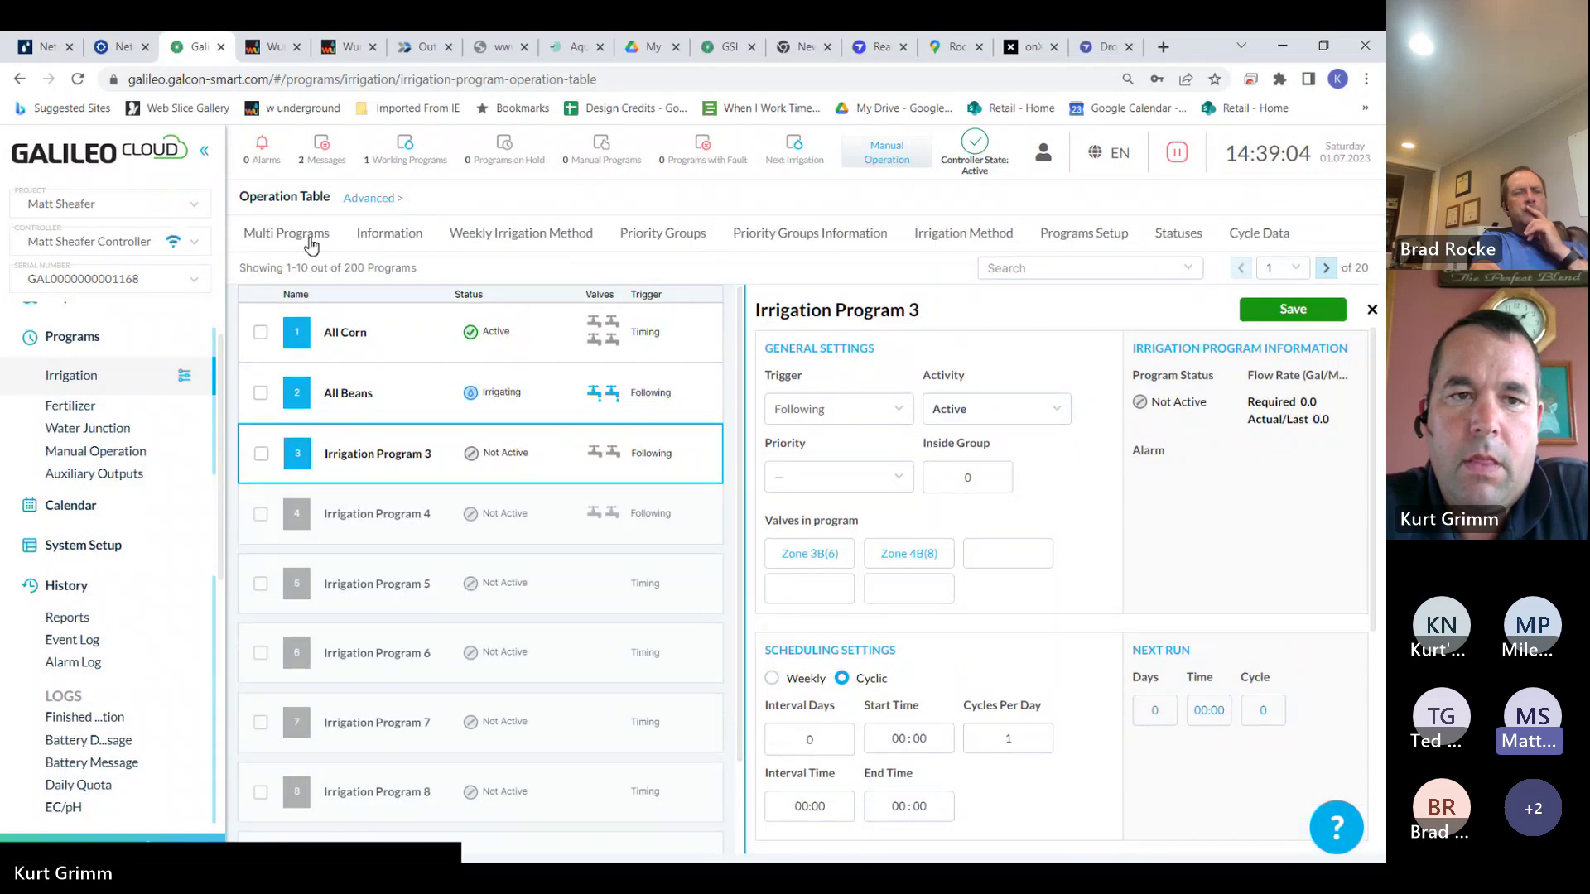
In the Multi Programs table, clear Zones 3A and 4A from All Corn's valve cell
left_click(311, 239)
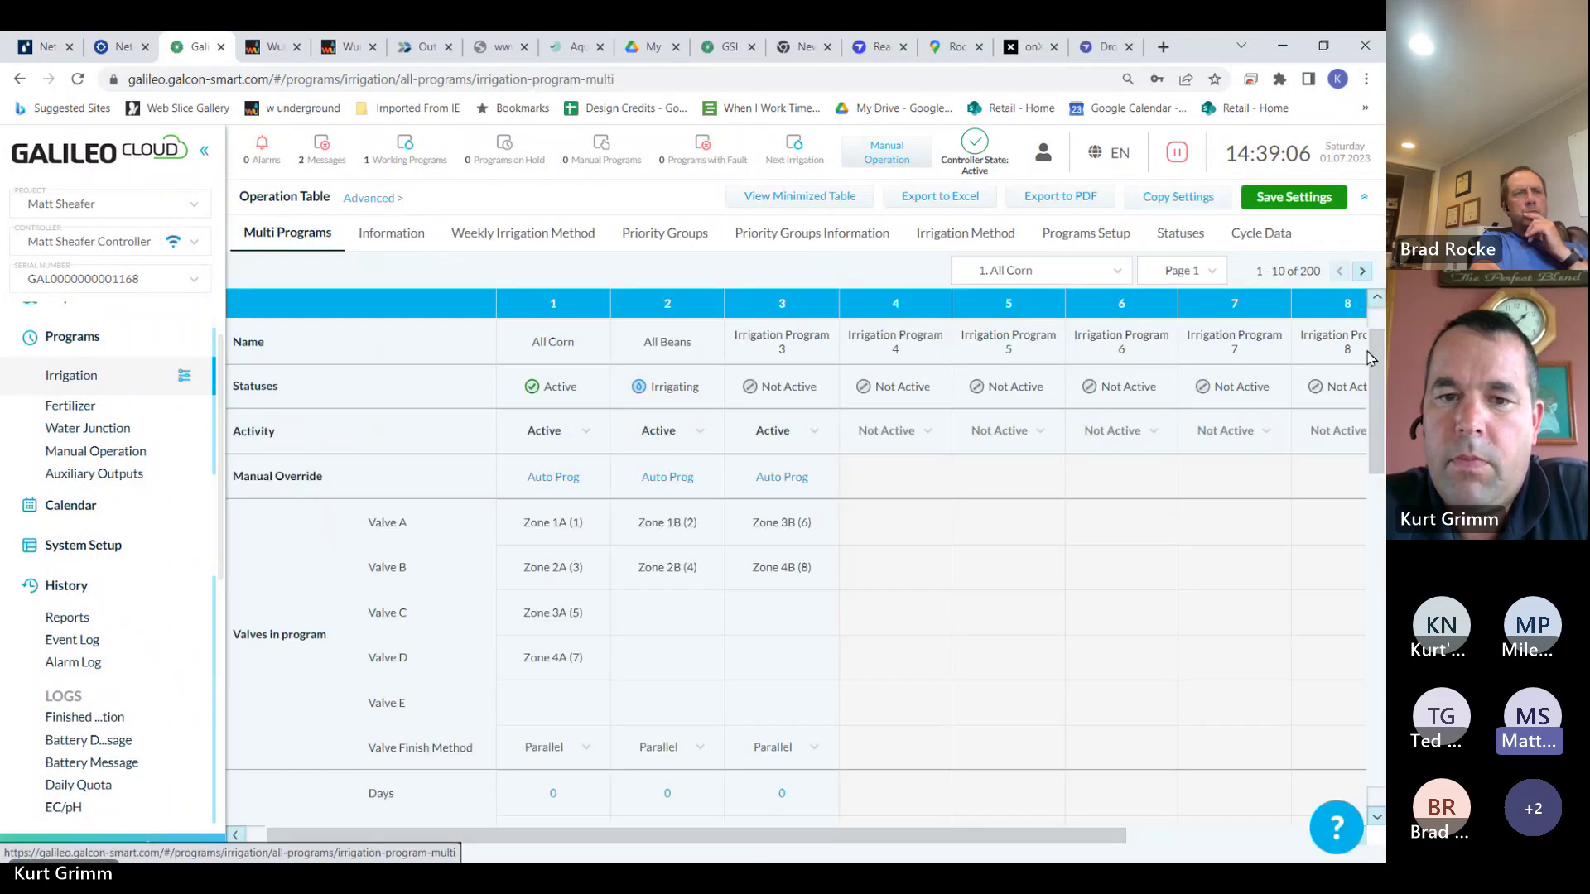
scroll(1378, 356, "down", 1)
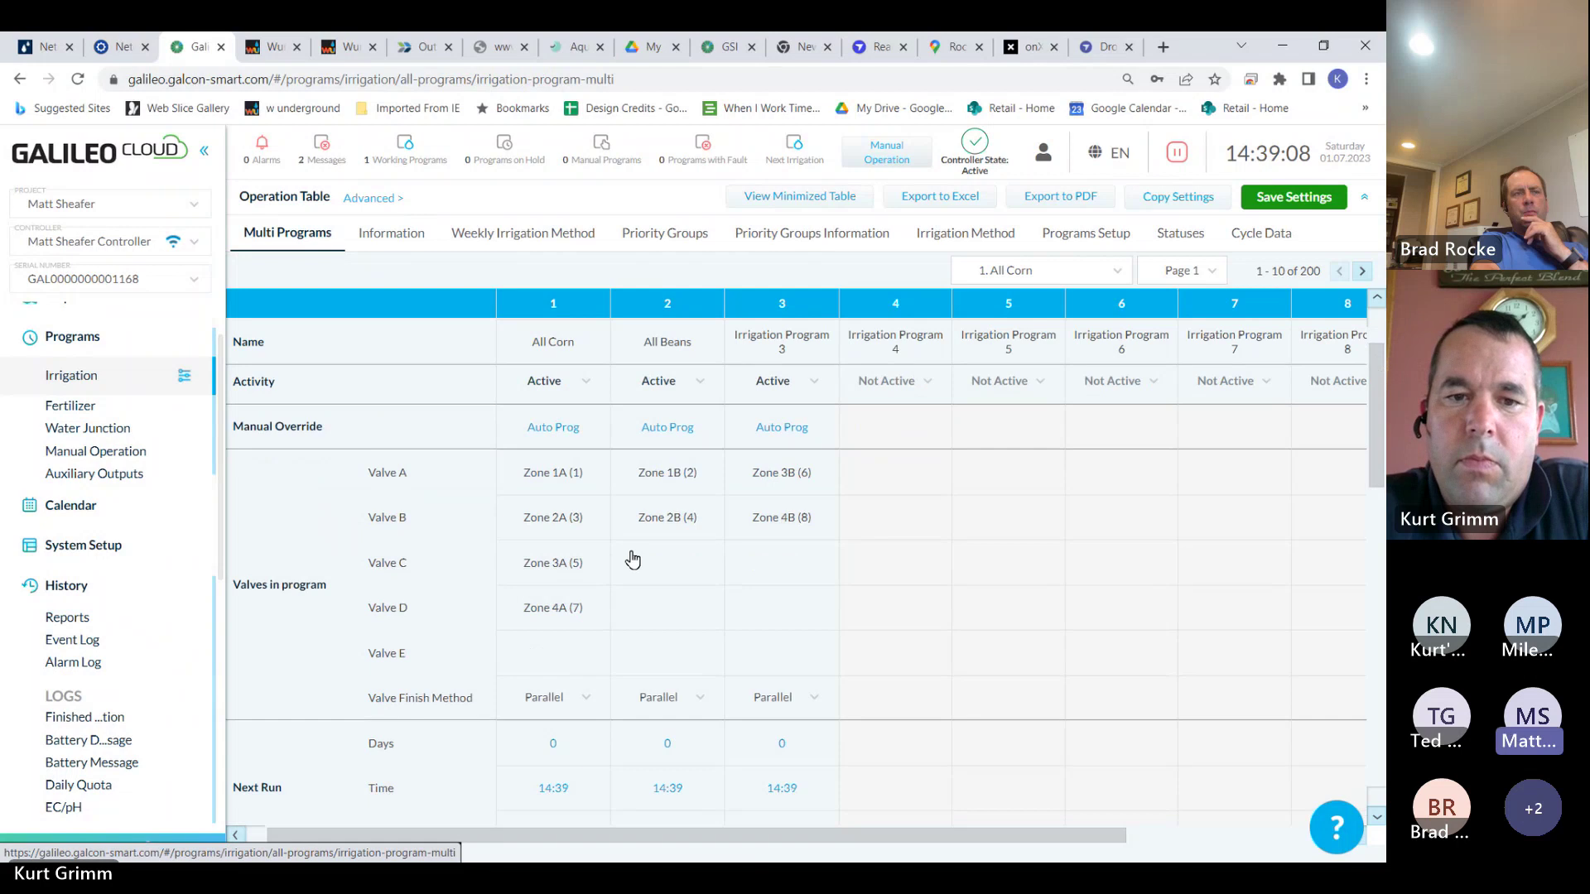
left_click(563, 567)
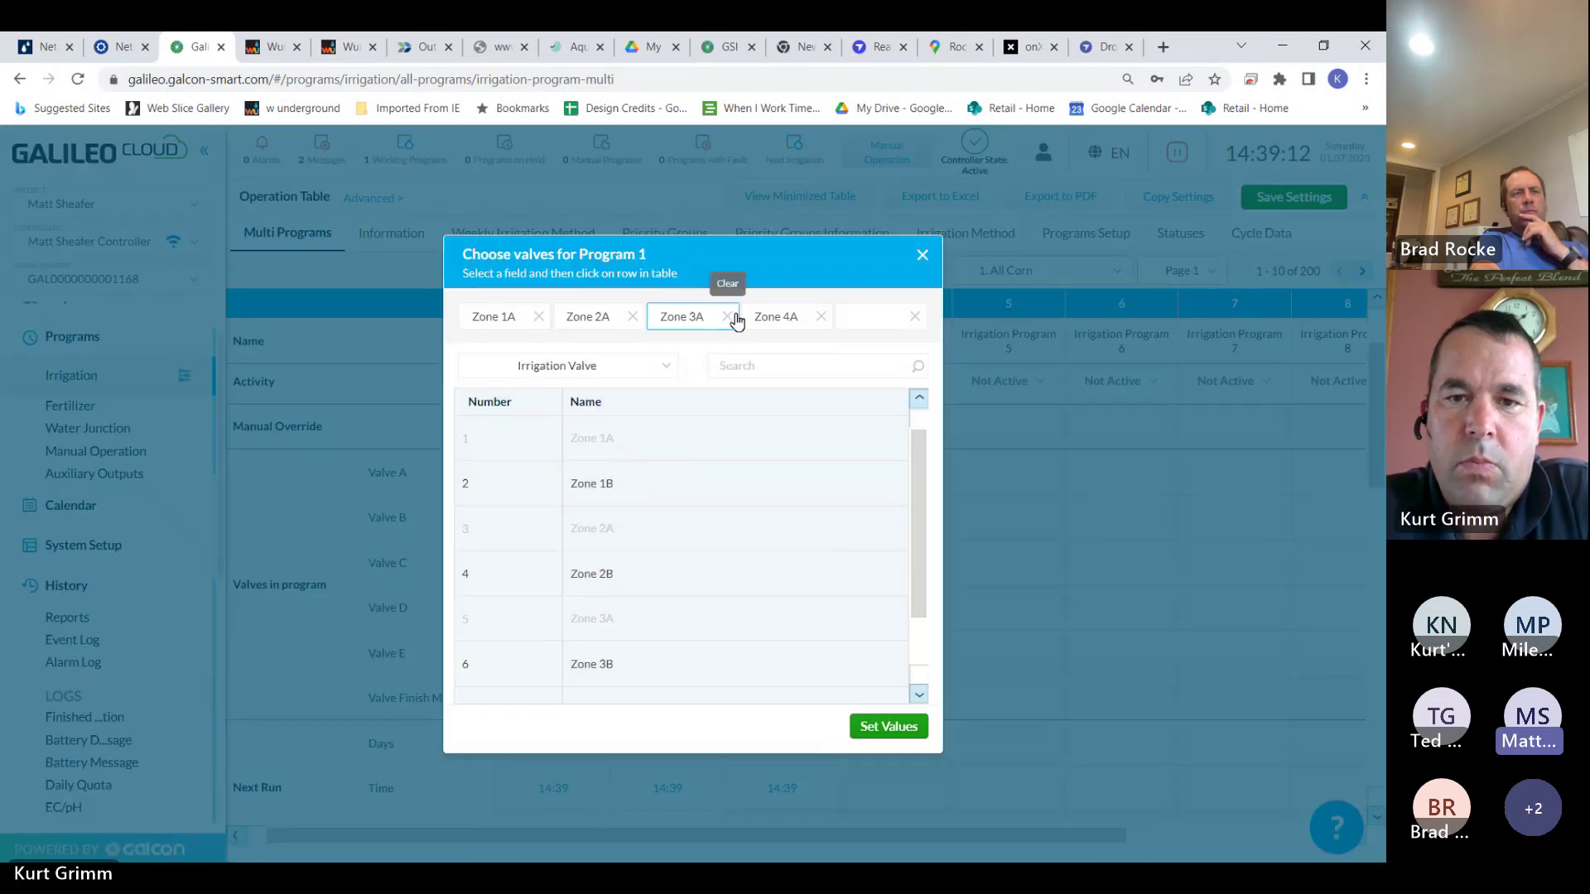
left_click(734, 316)
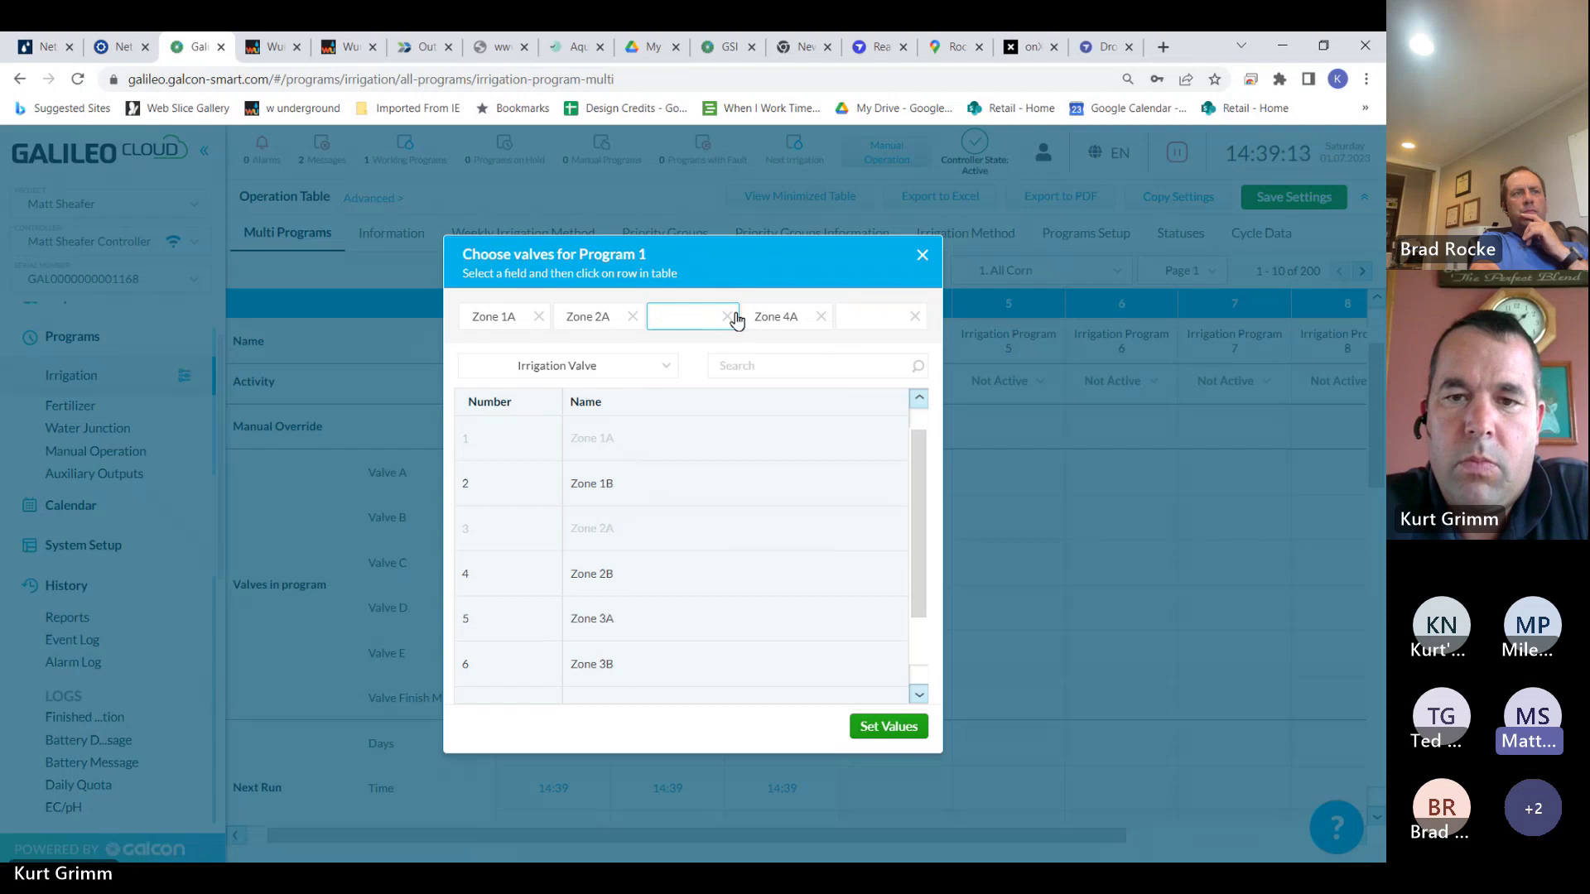
left_click(827, 317)
left_click(889, 726)
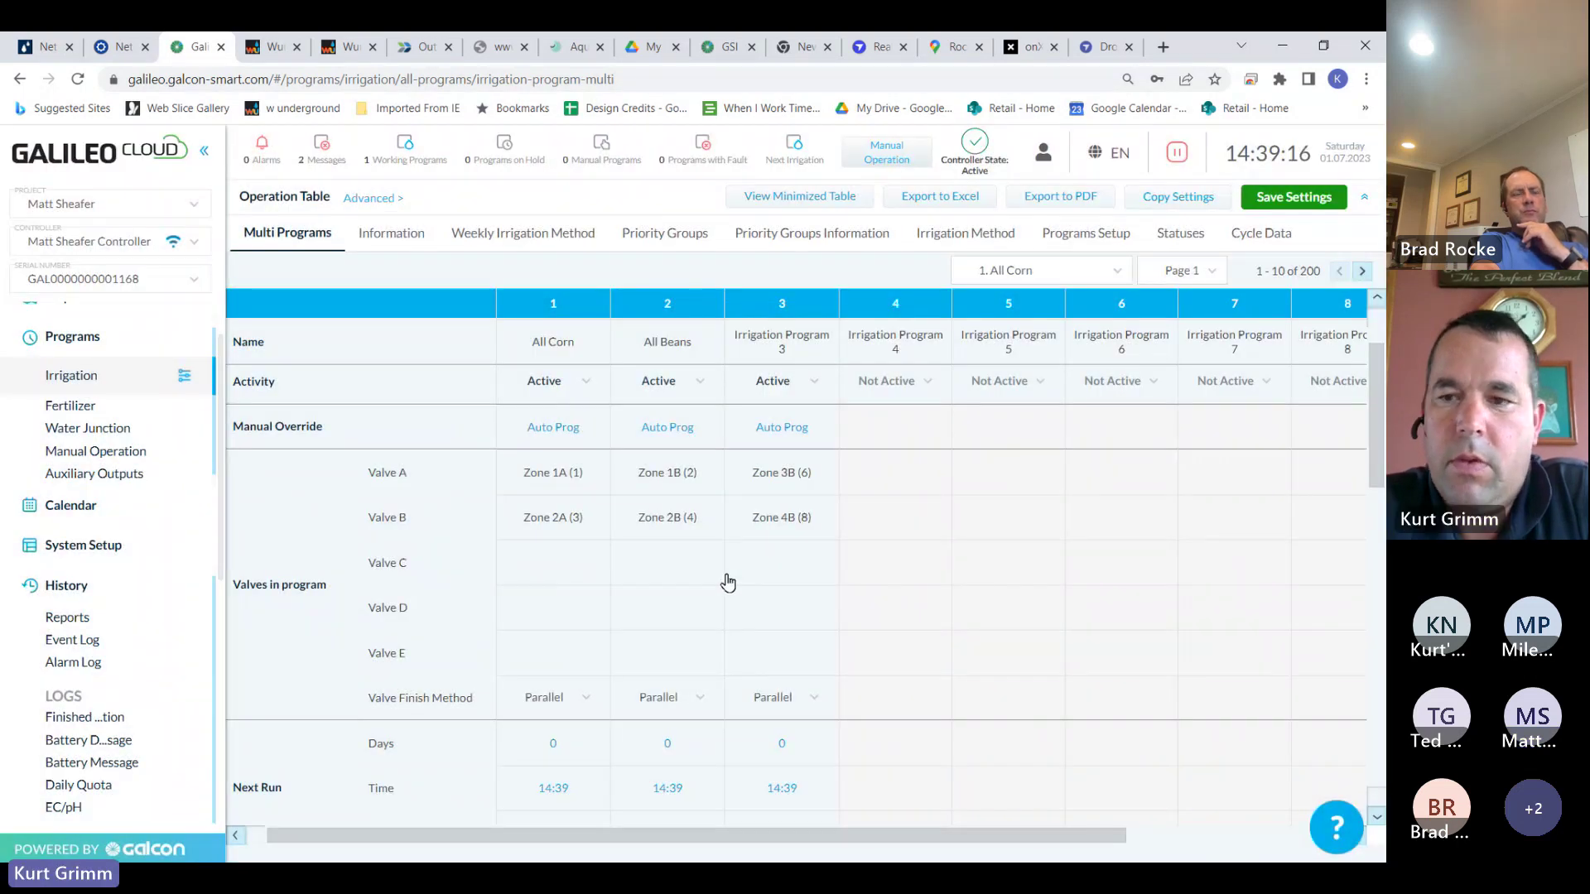
scroll(1368, 519, "down", 3)
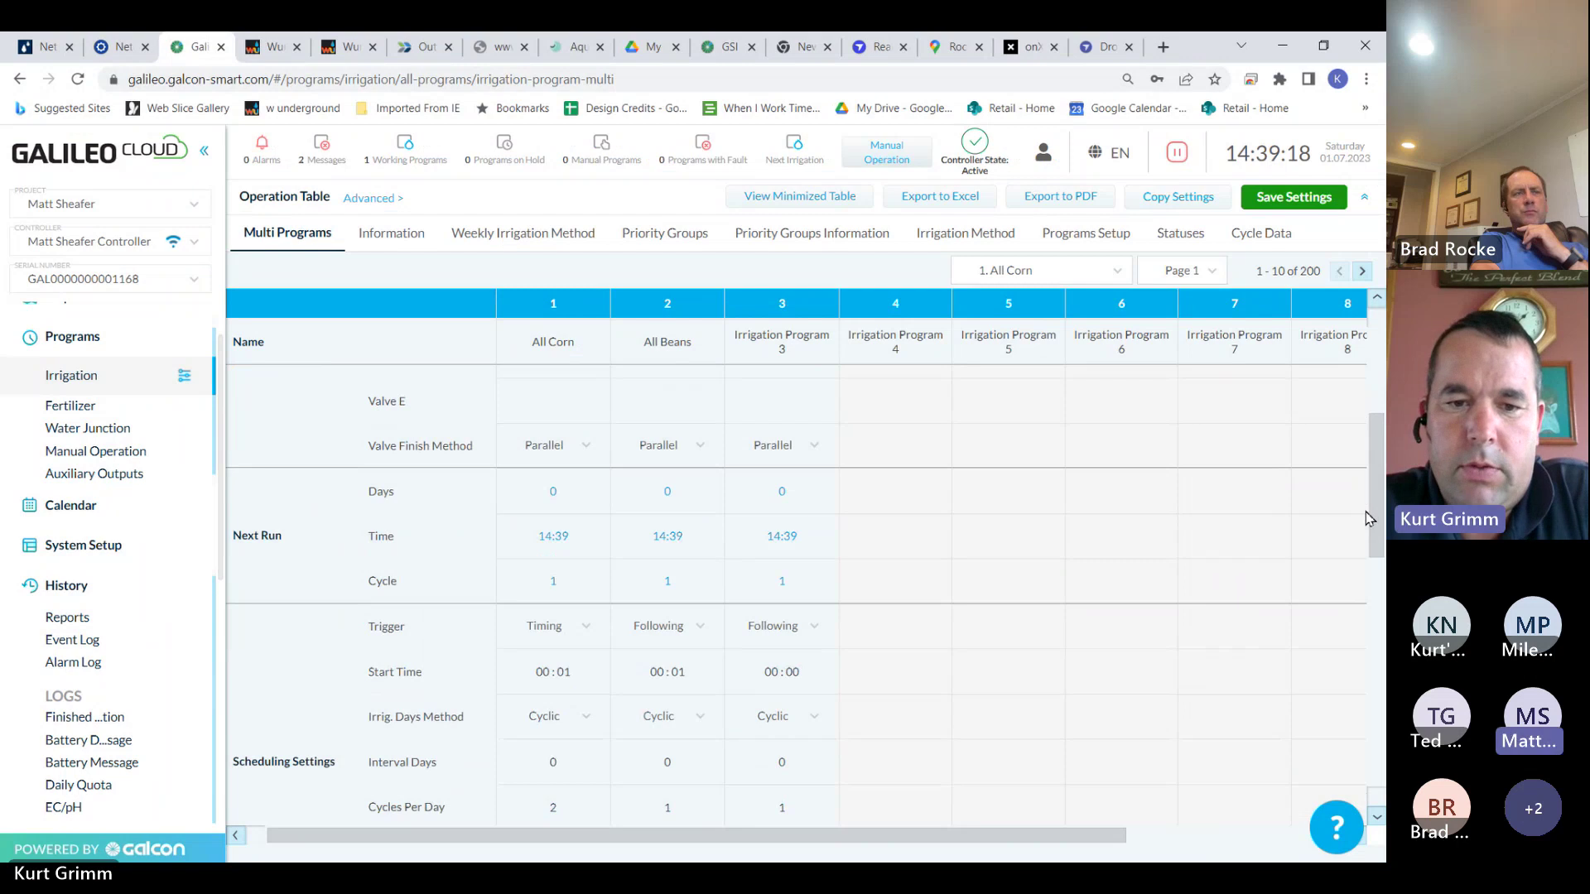
scroll(1366, 526, "down", 1)
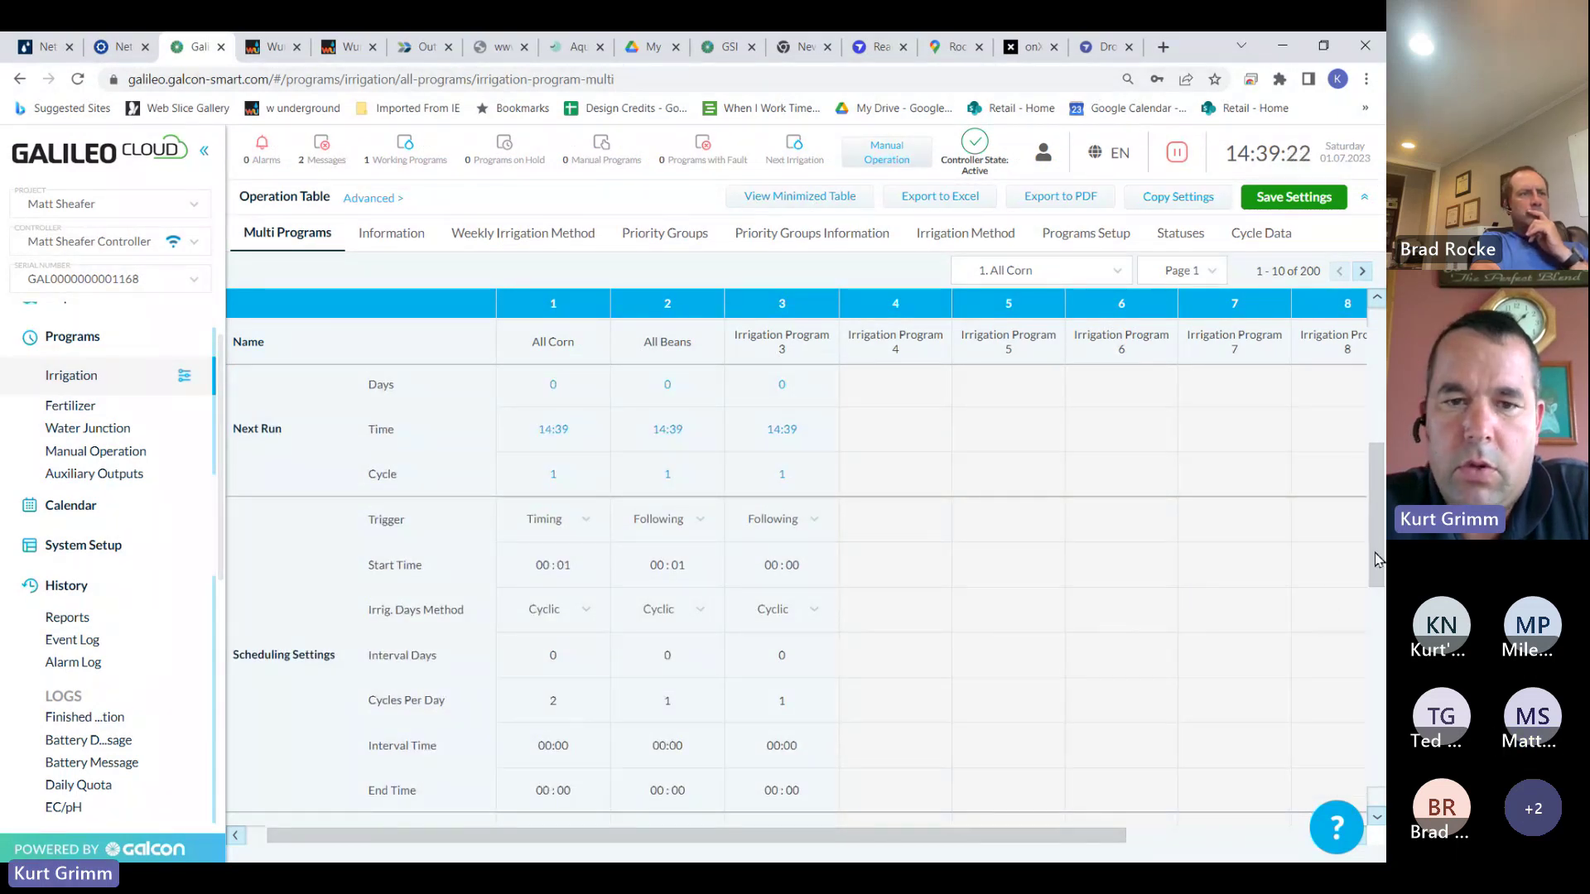
scroll(768, 472, "up", 5)
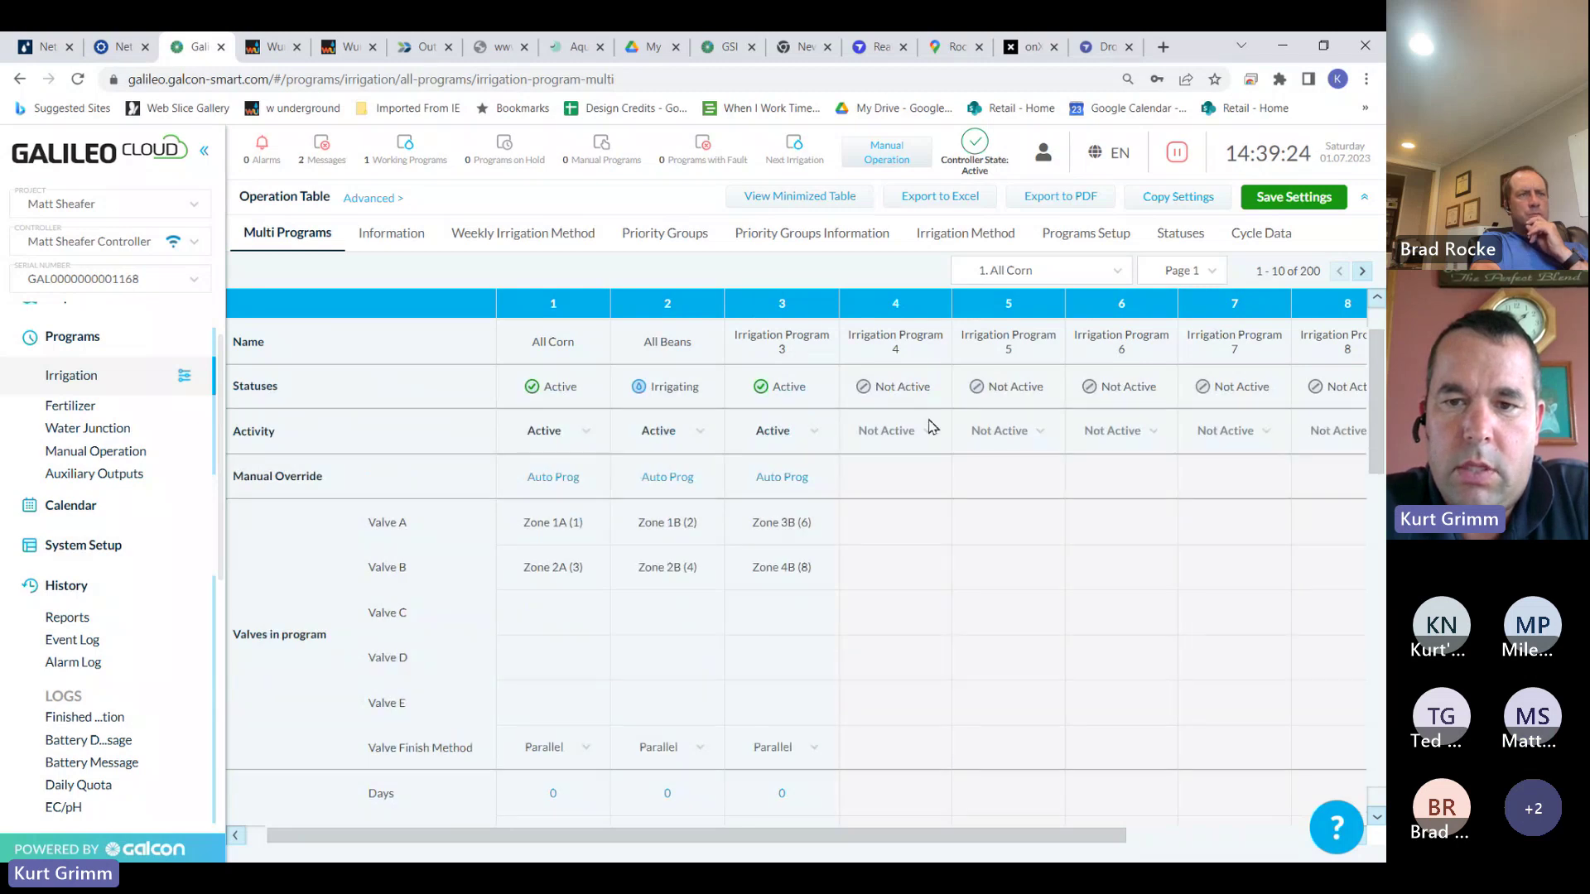
Activate Irrigation Program 4 and replace its valves Zones 1A and 2A with Zones 3A and 4A
left_click(927, 430)
left_click(894, 507)
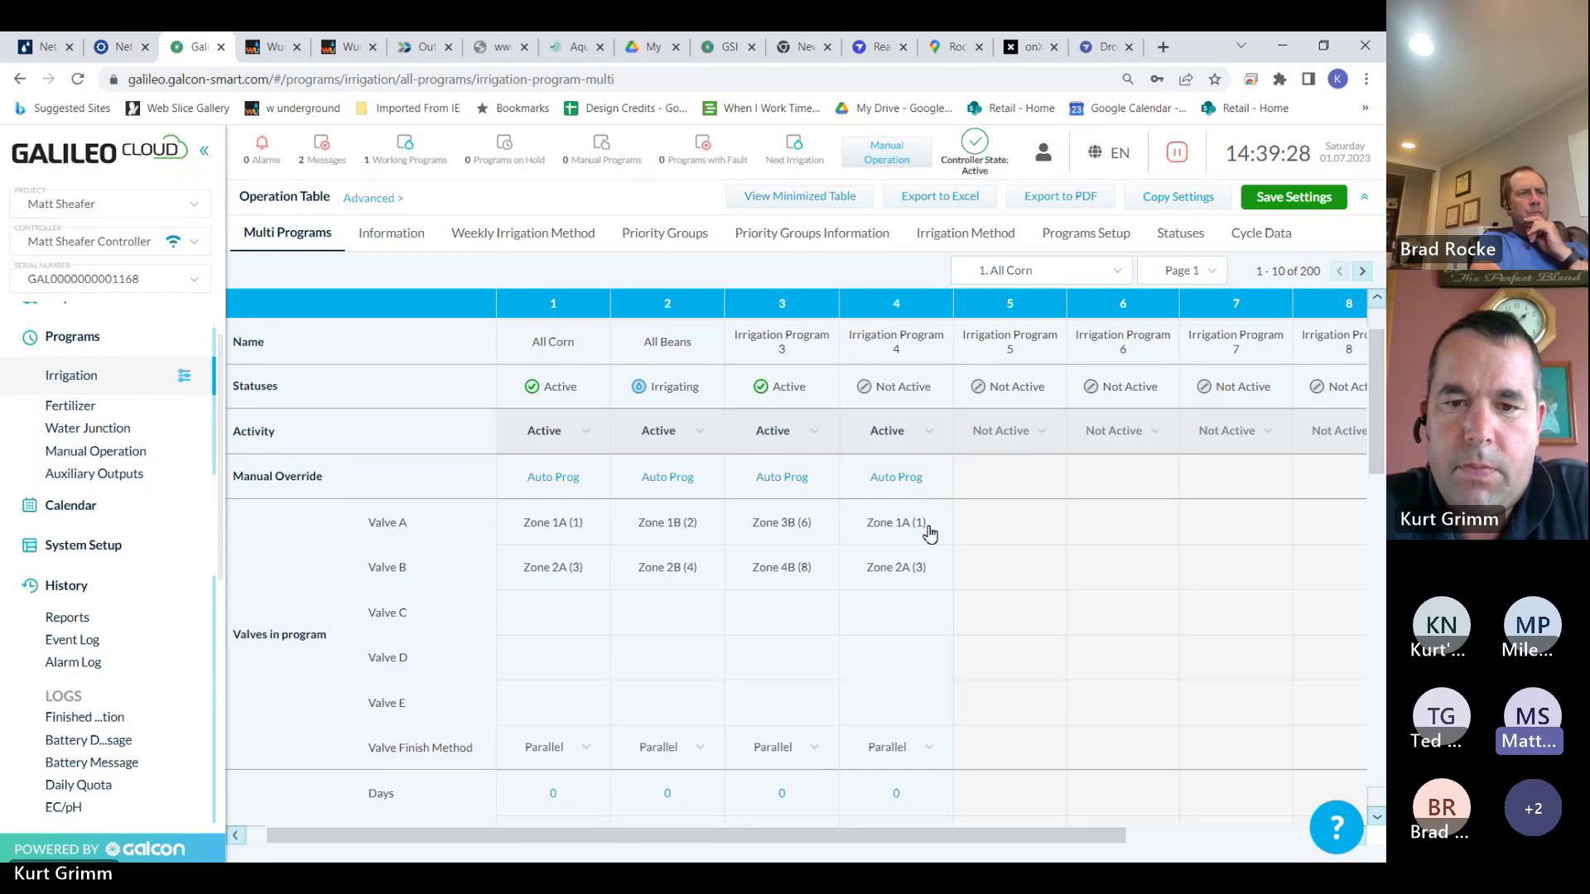
left_click(924, 529)
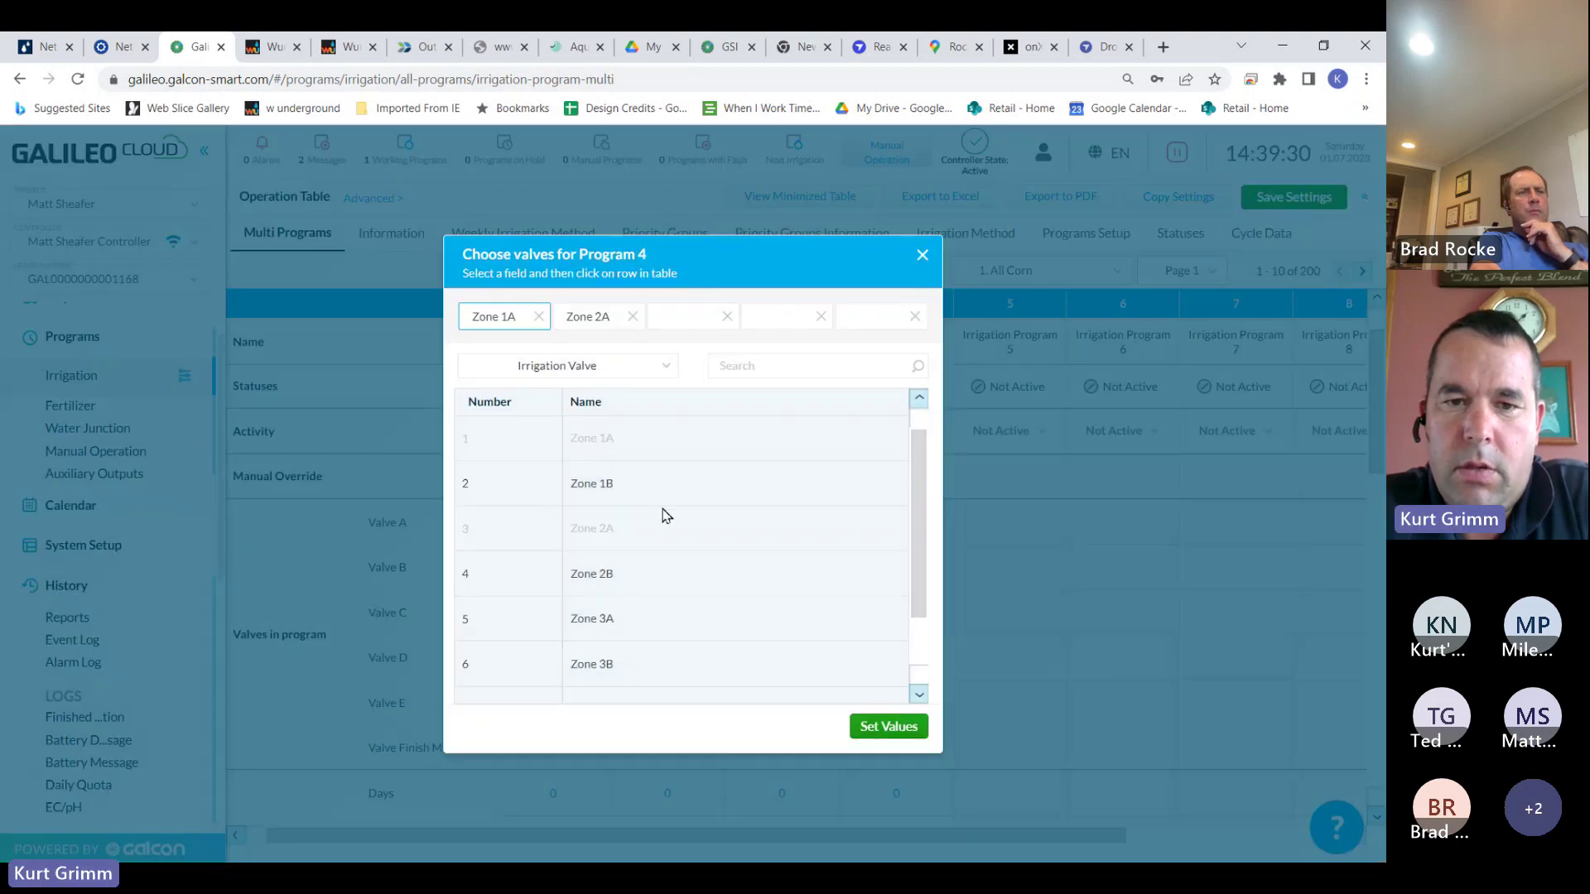
left_click(629, 320)
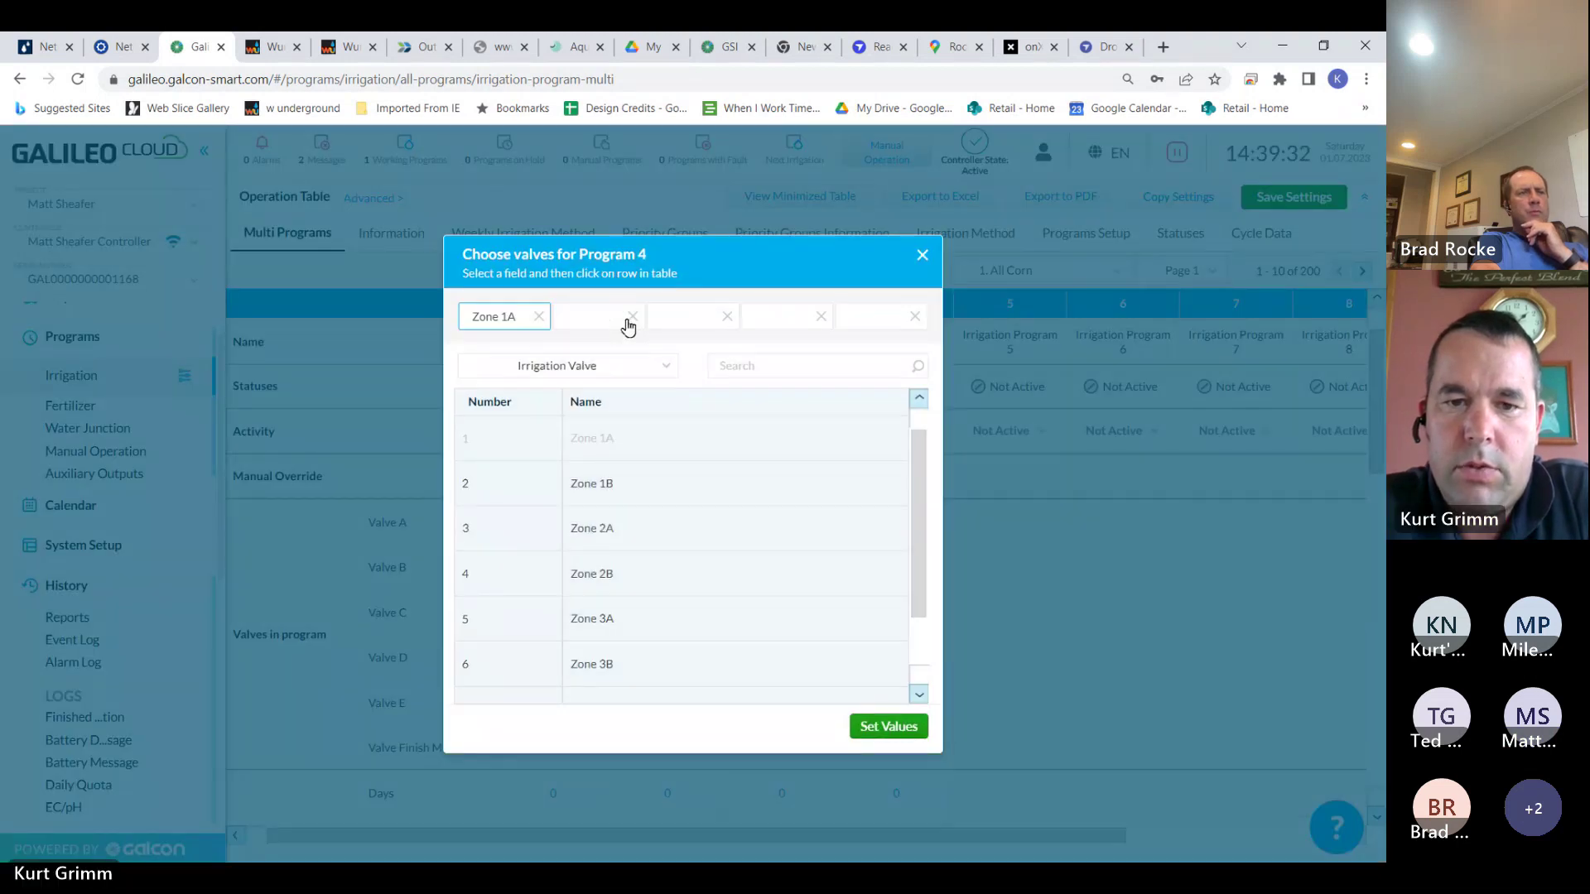
left_click(538, 317)
left_click(634, 620)
left_click(592, 325)
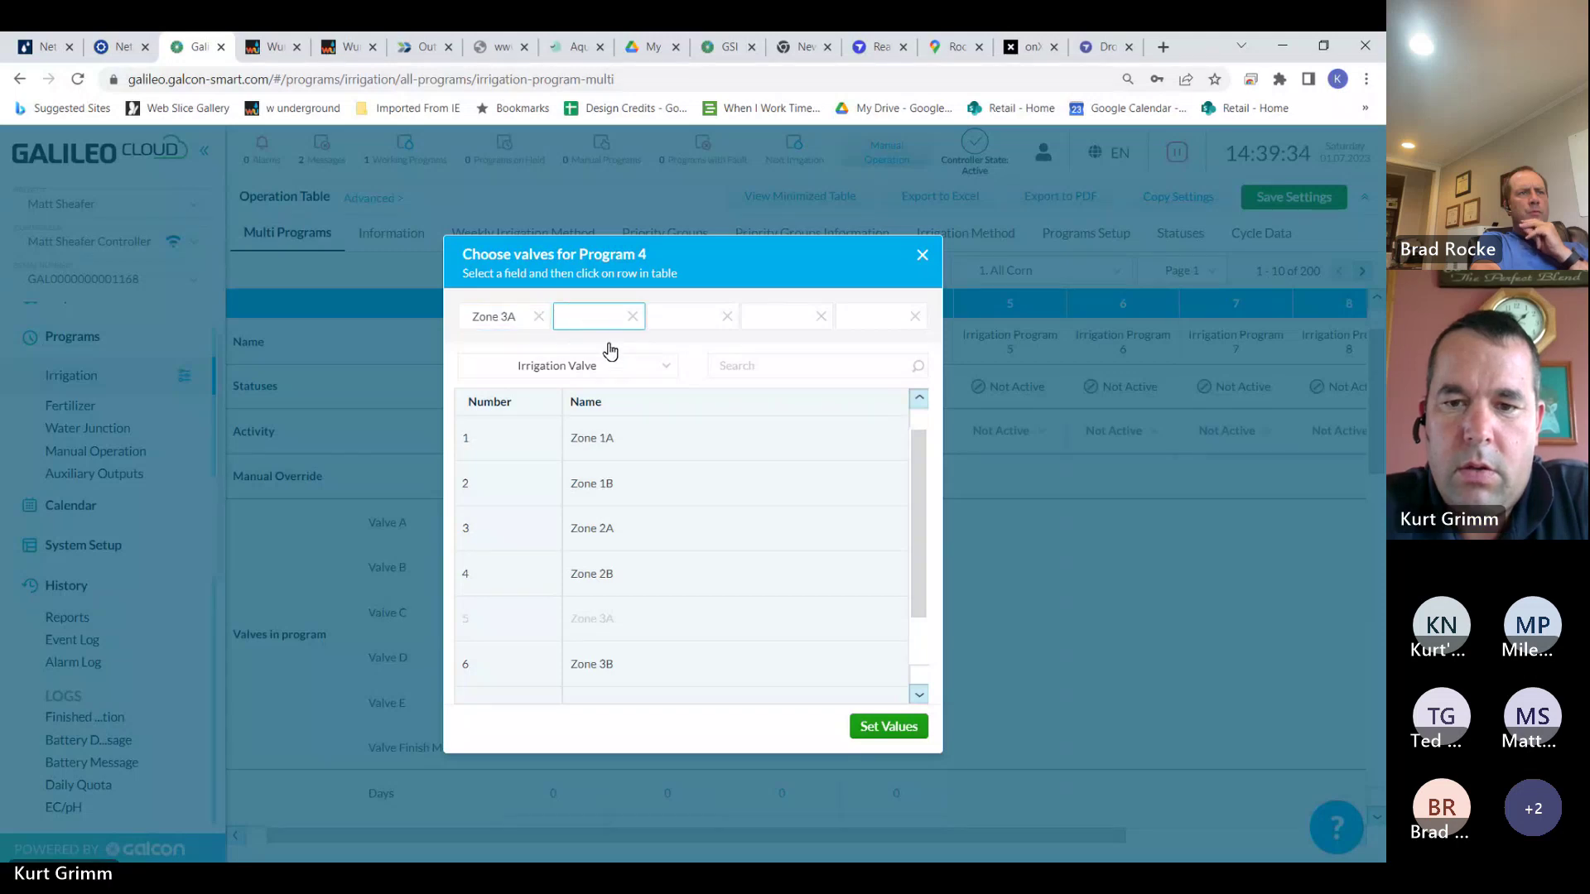
scroll(756, 629, "down", 1)
left_click(756, 631)
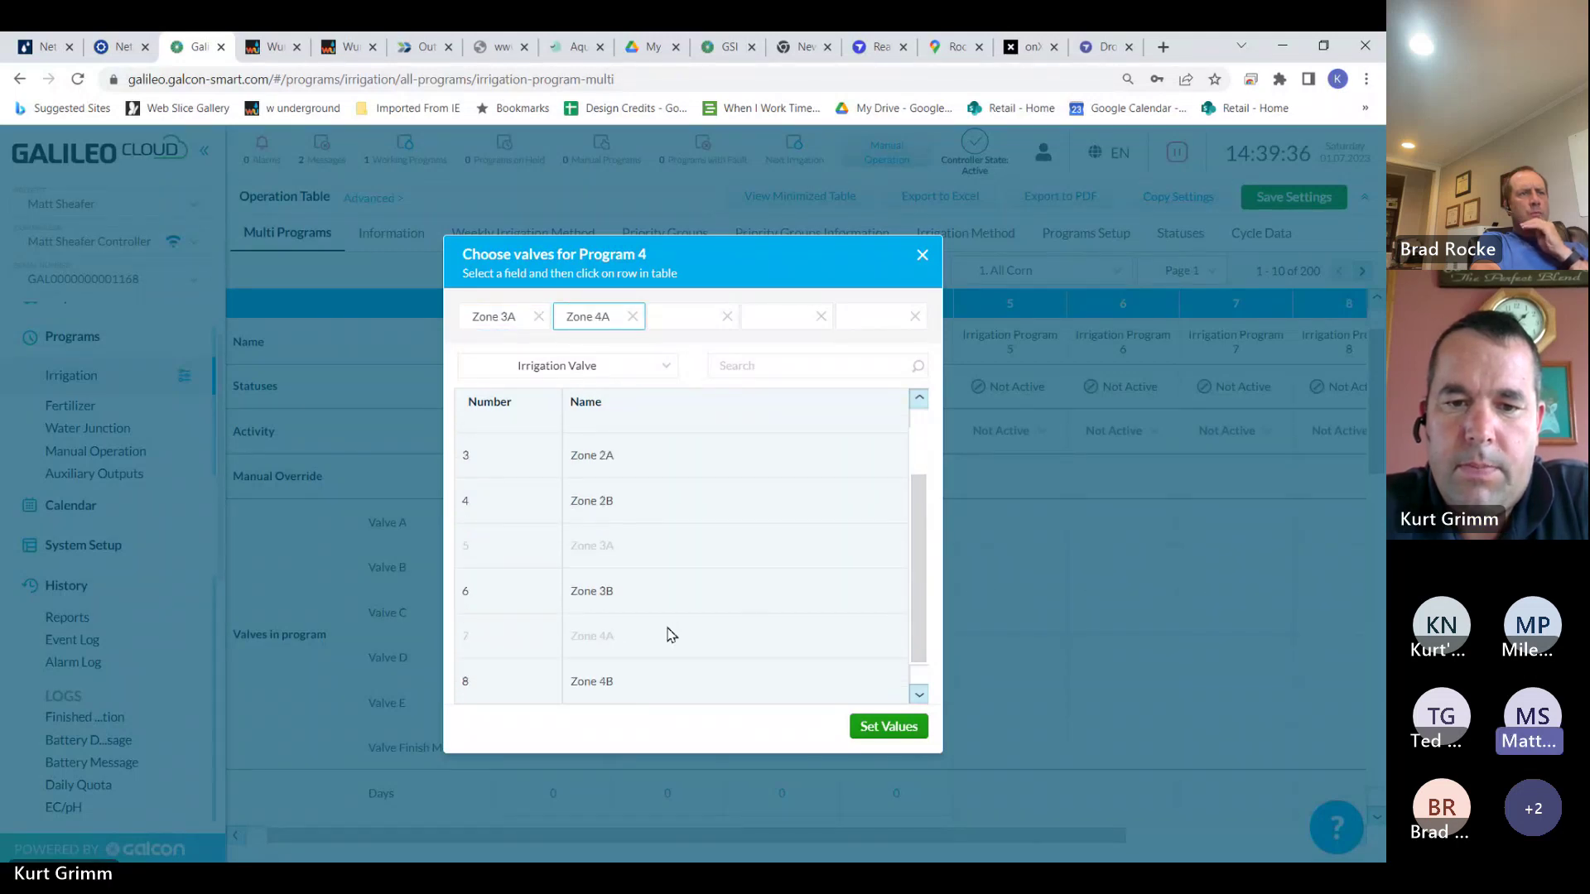
left_click(898, 728)
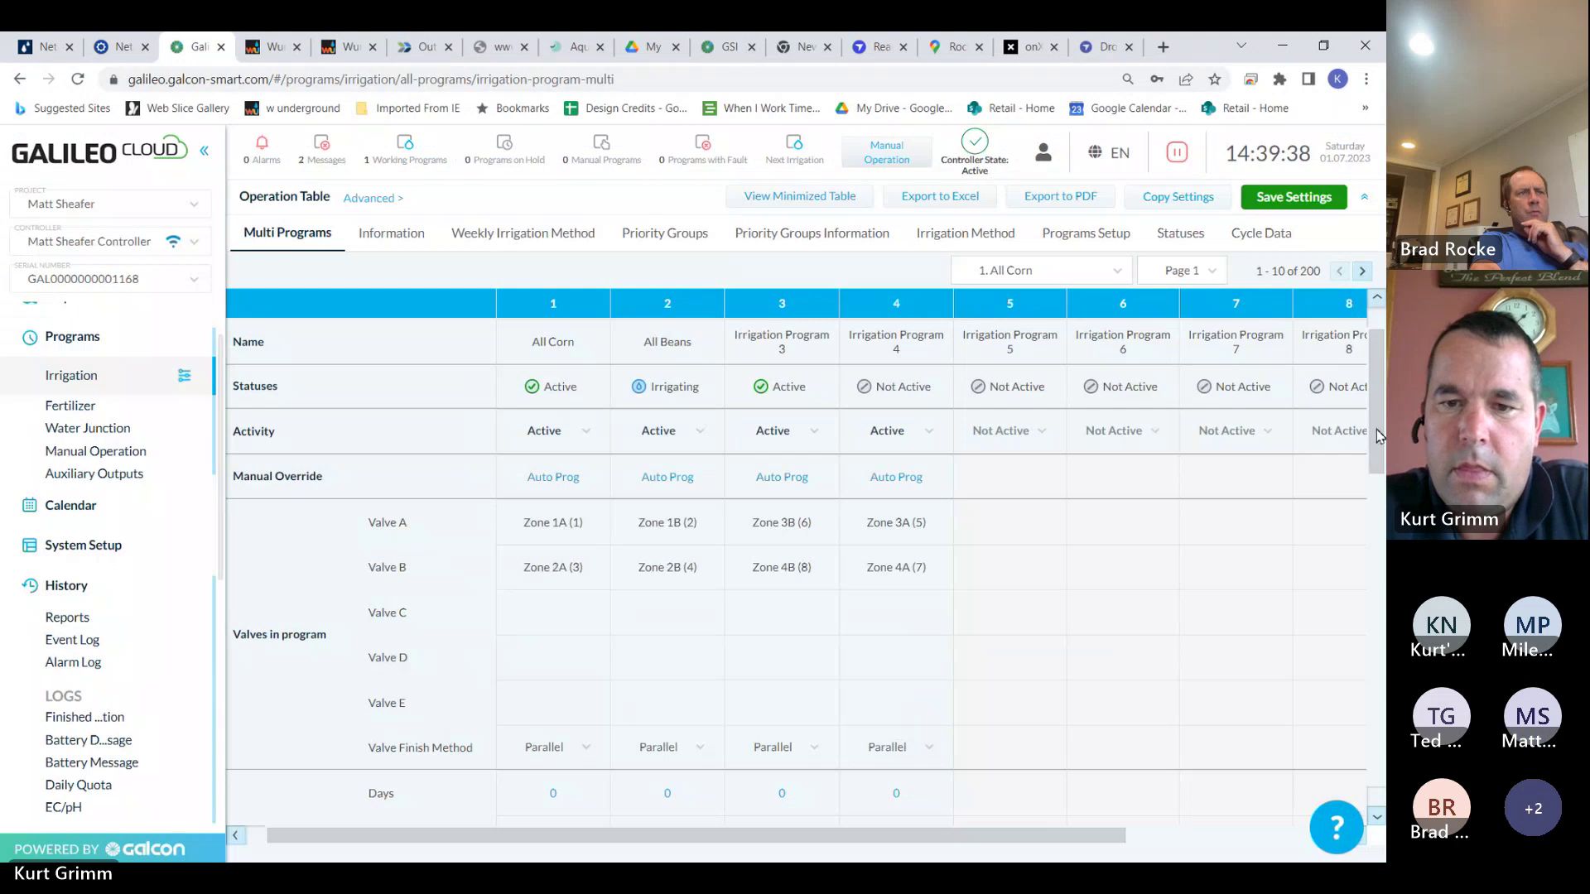
Set Program 4 to 2 cycles per day at 04:00:00, and All Beans to 03:00:00
left_click_drag(1378, 435, 1380, 585)
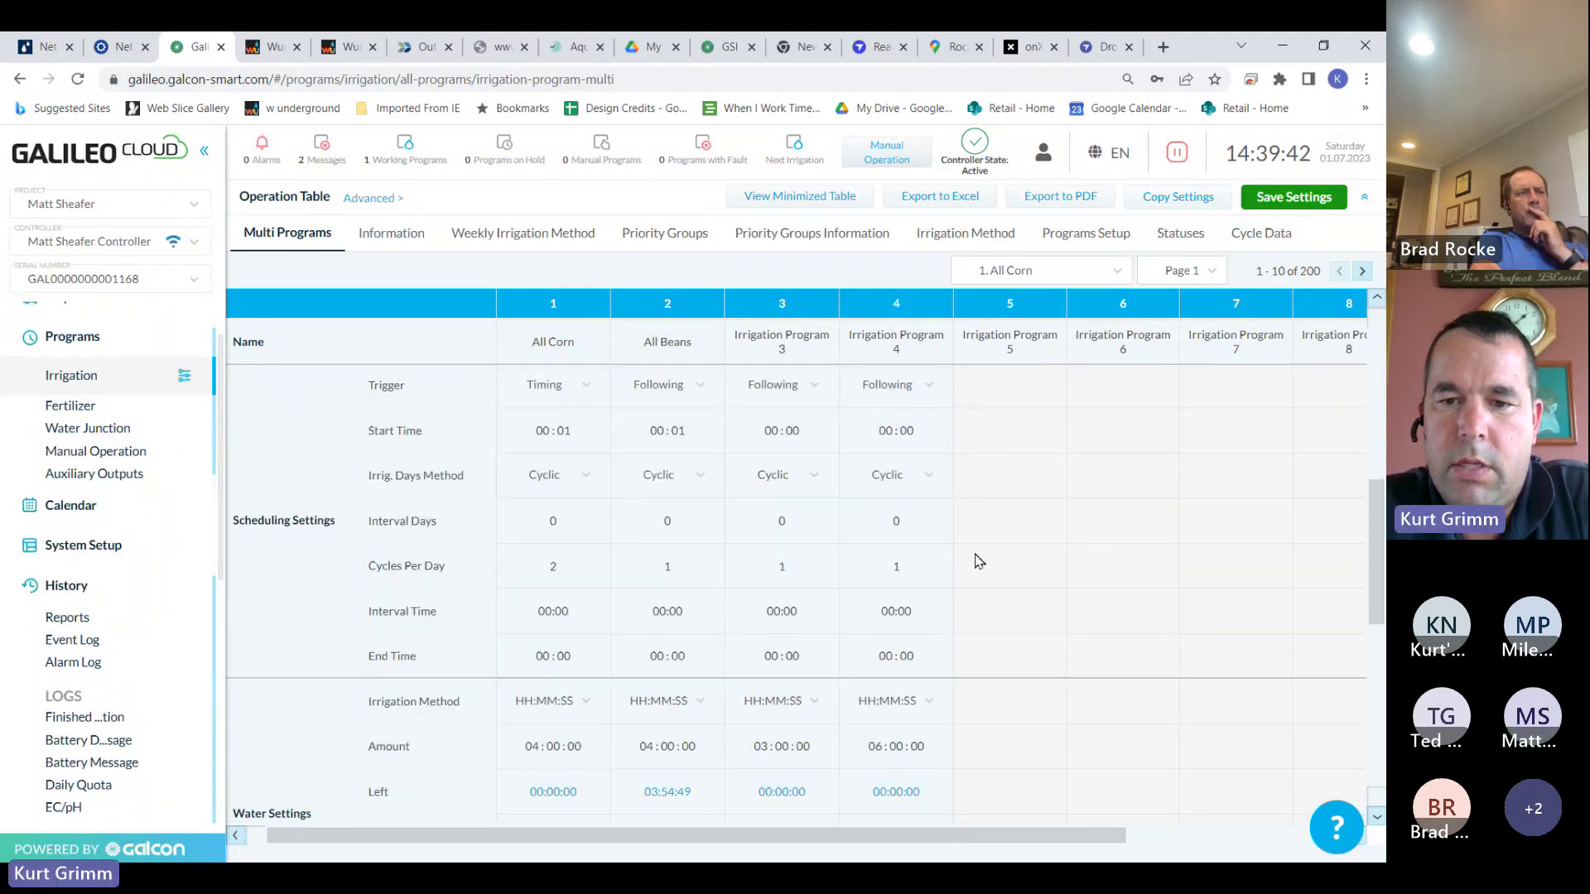
left_click_drag(909, 570, 888, 570)
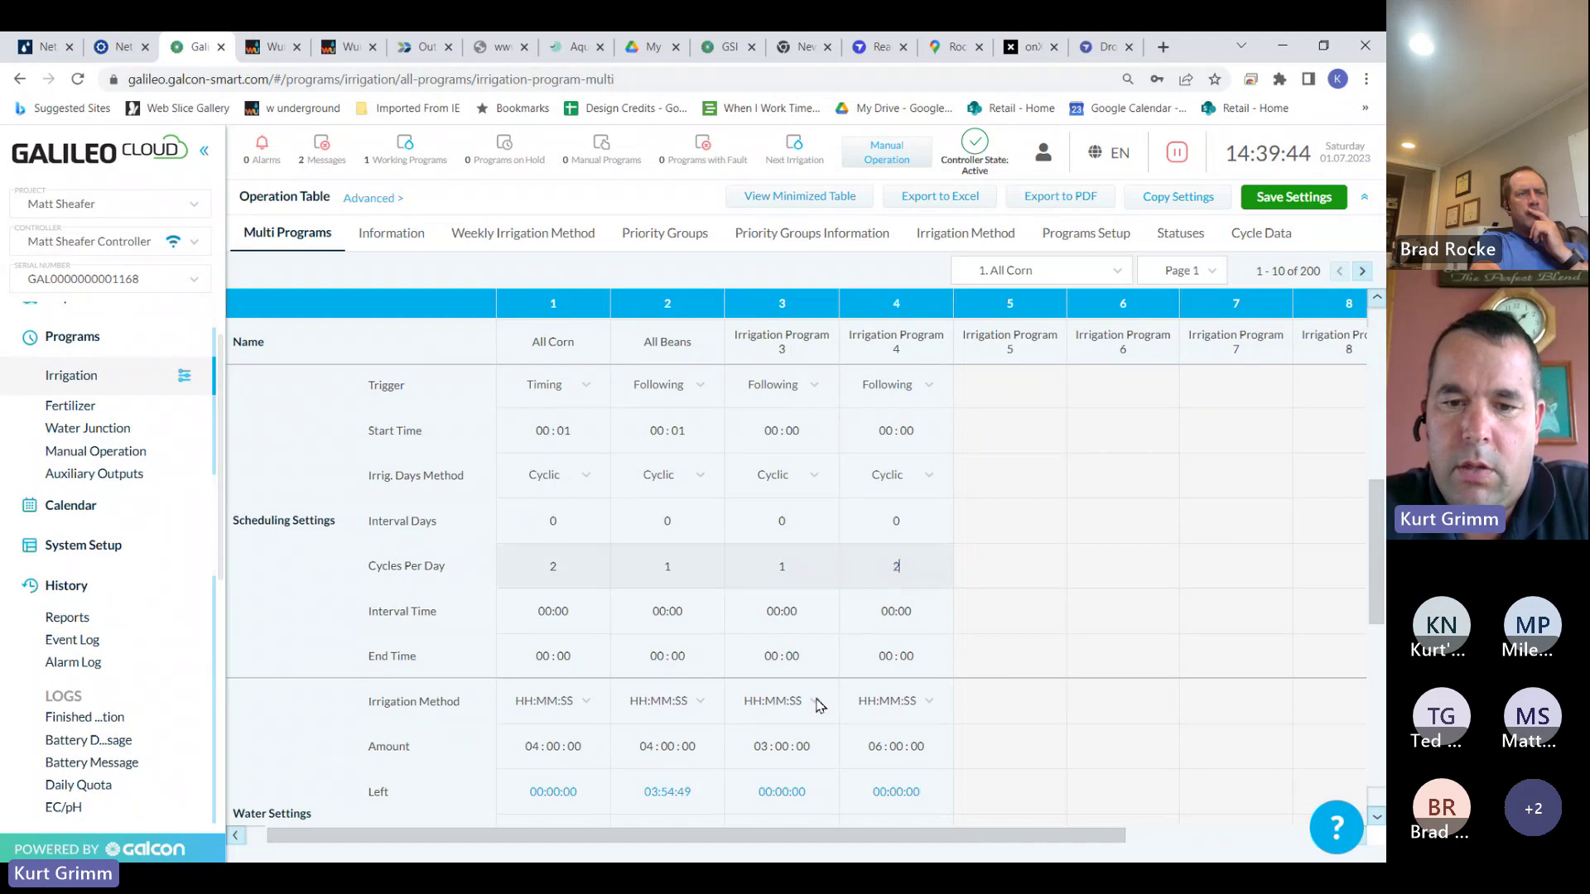
left_click(654, 745)
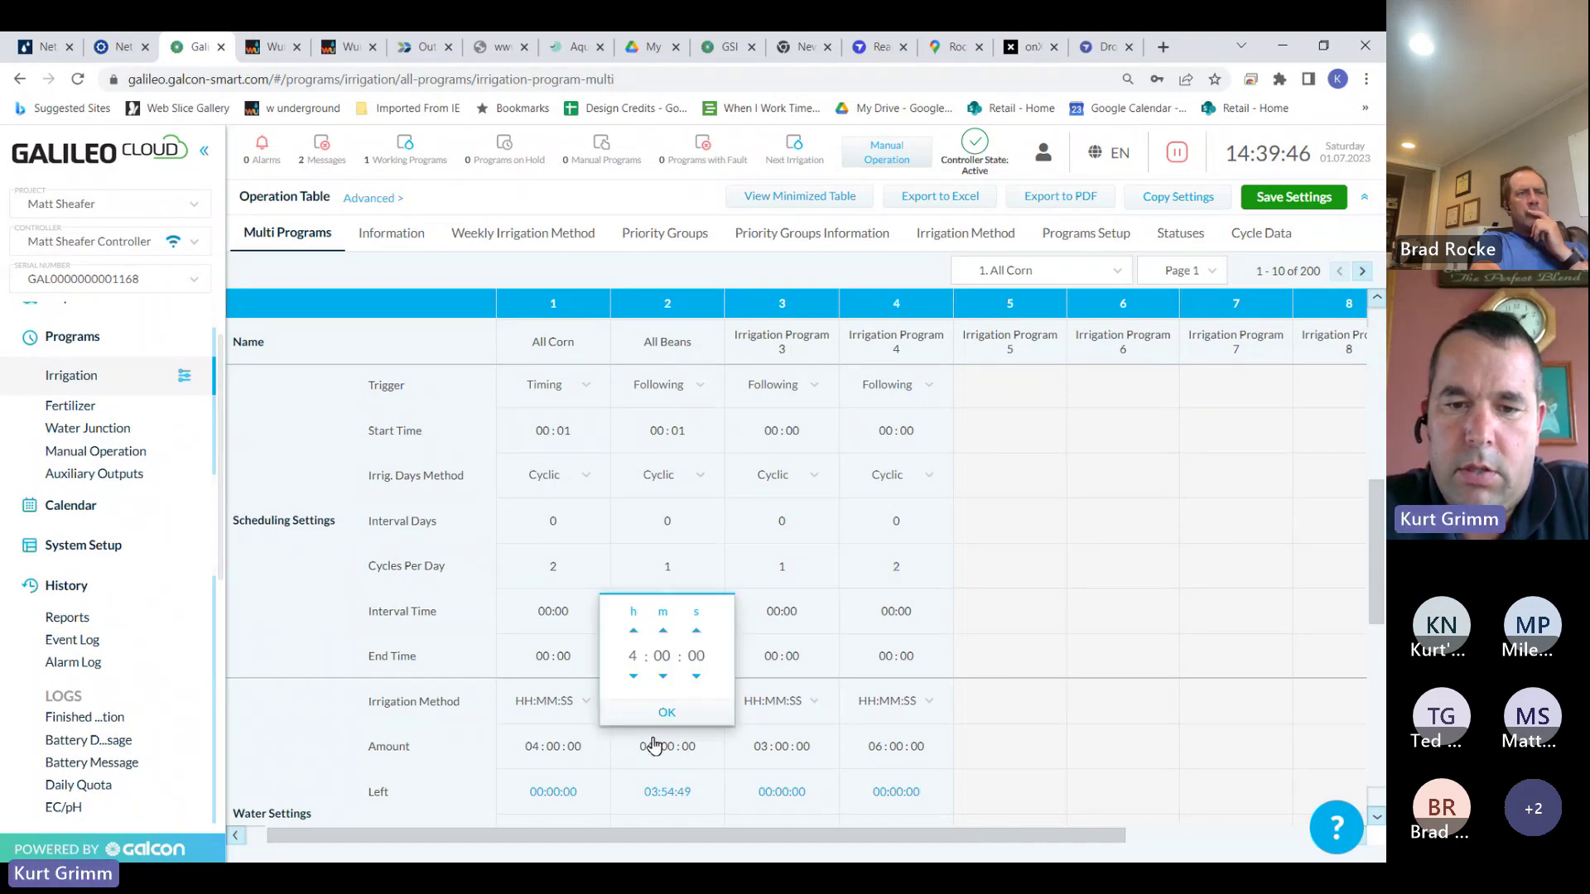
left_click(633, 676)
left_click(666, 712)
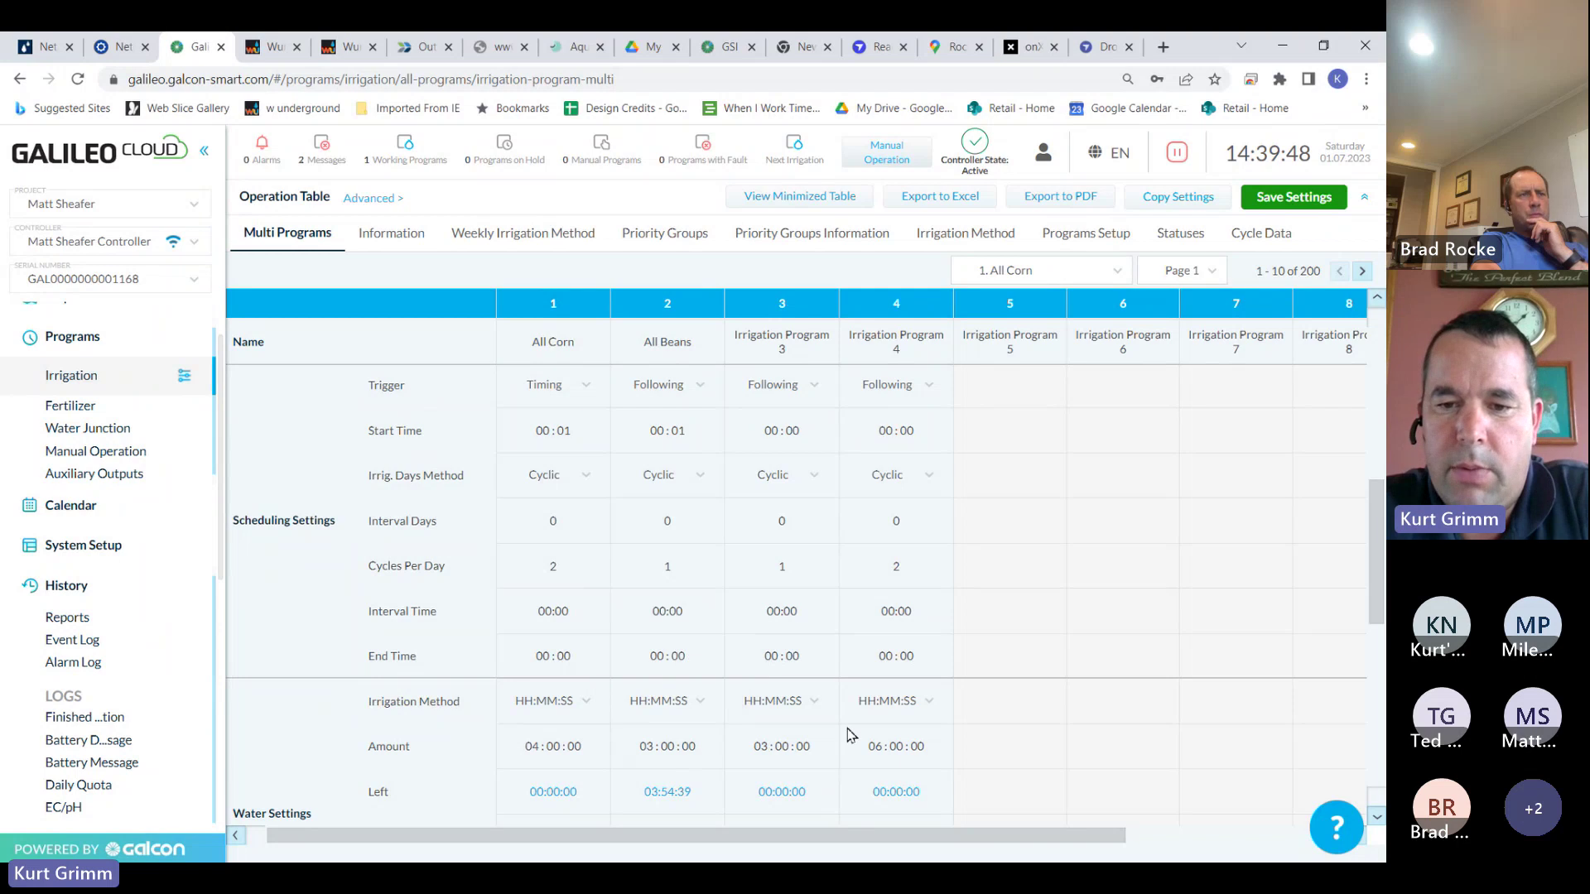
left_click(885, 753)
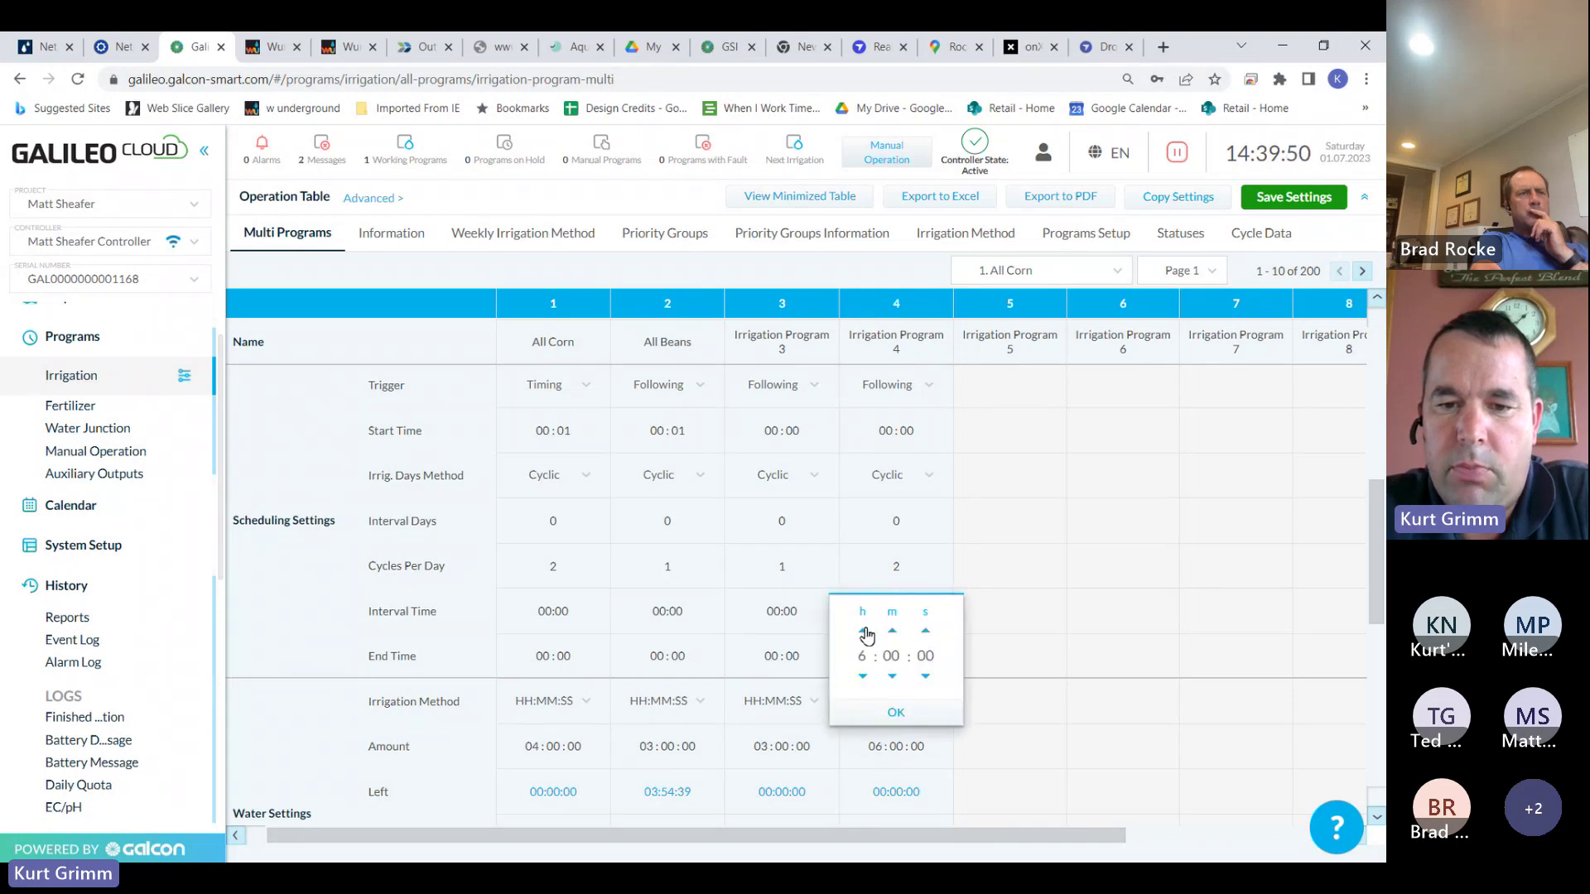
left_click(898, 712)
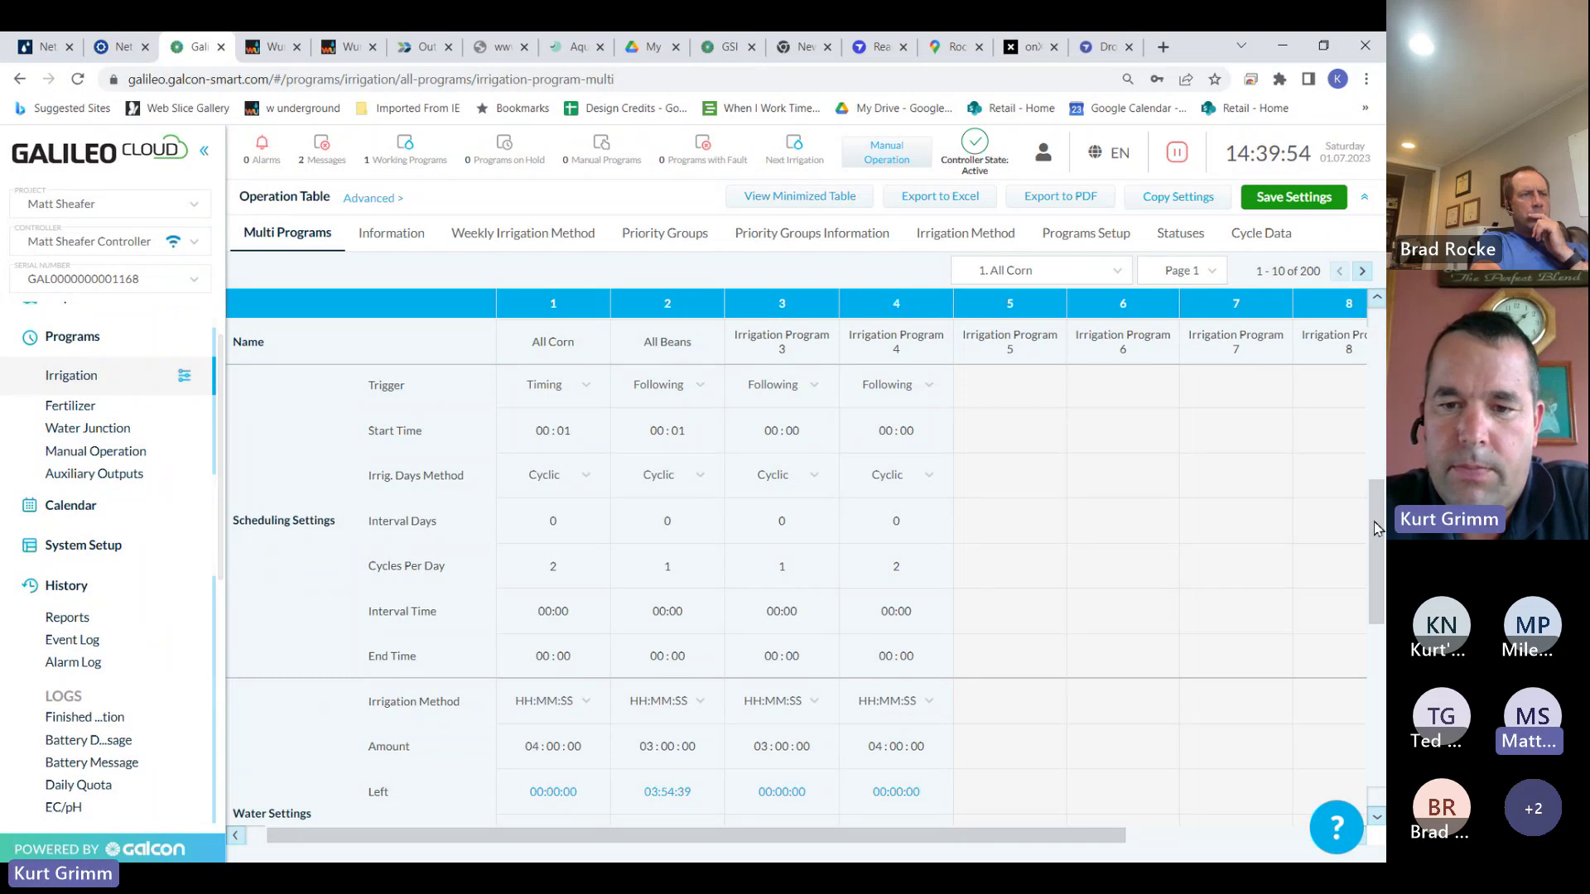
left_click_drag(1374, 528, 1377, 636)
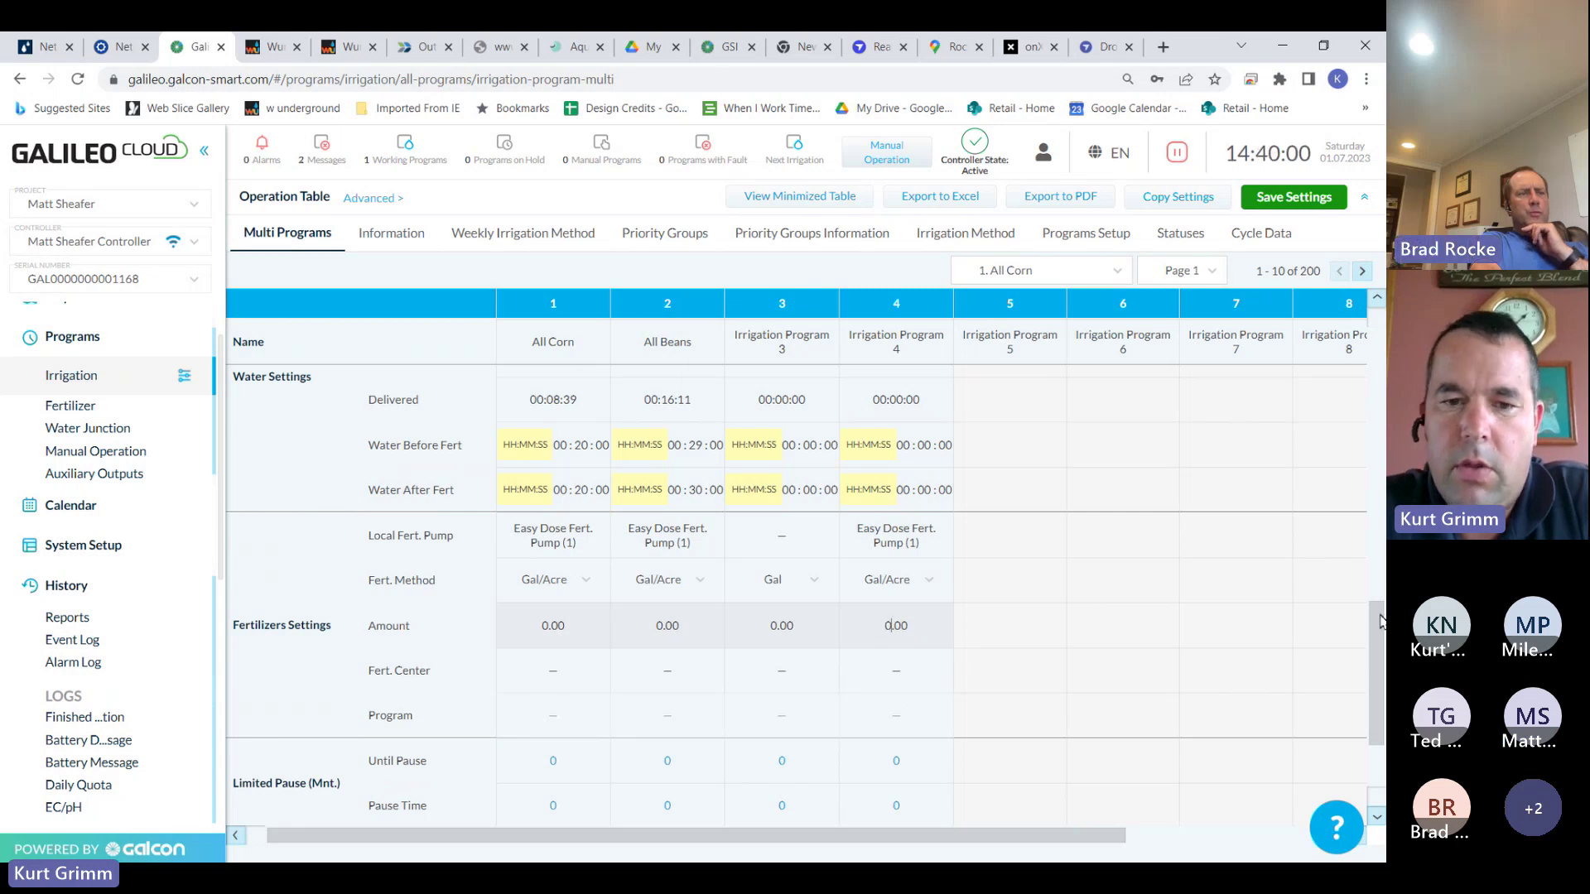
left_click_drag(1376, 617, 1374, 350)
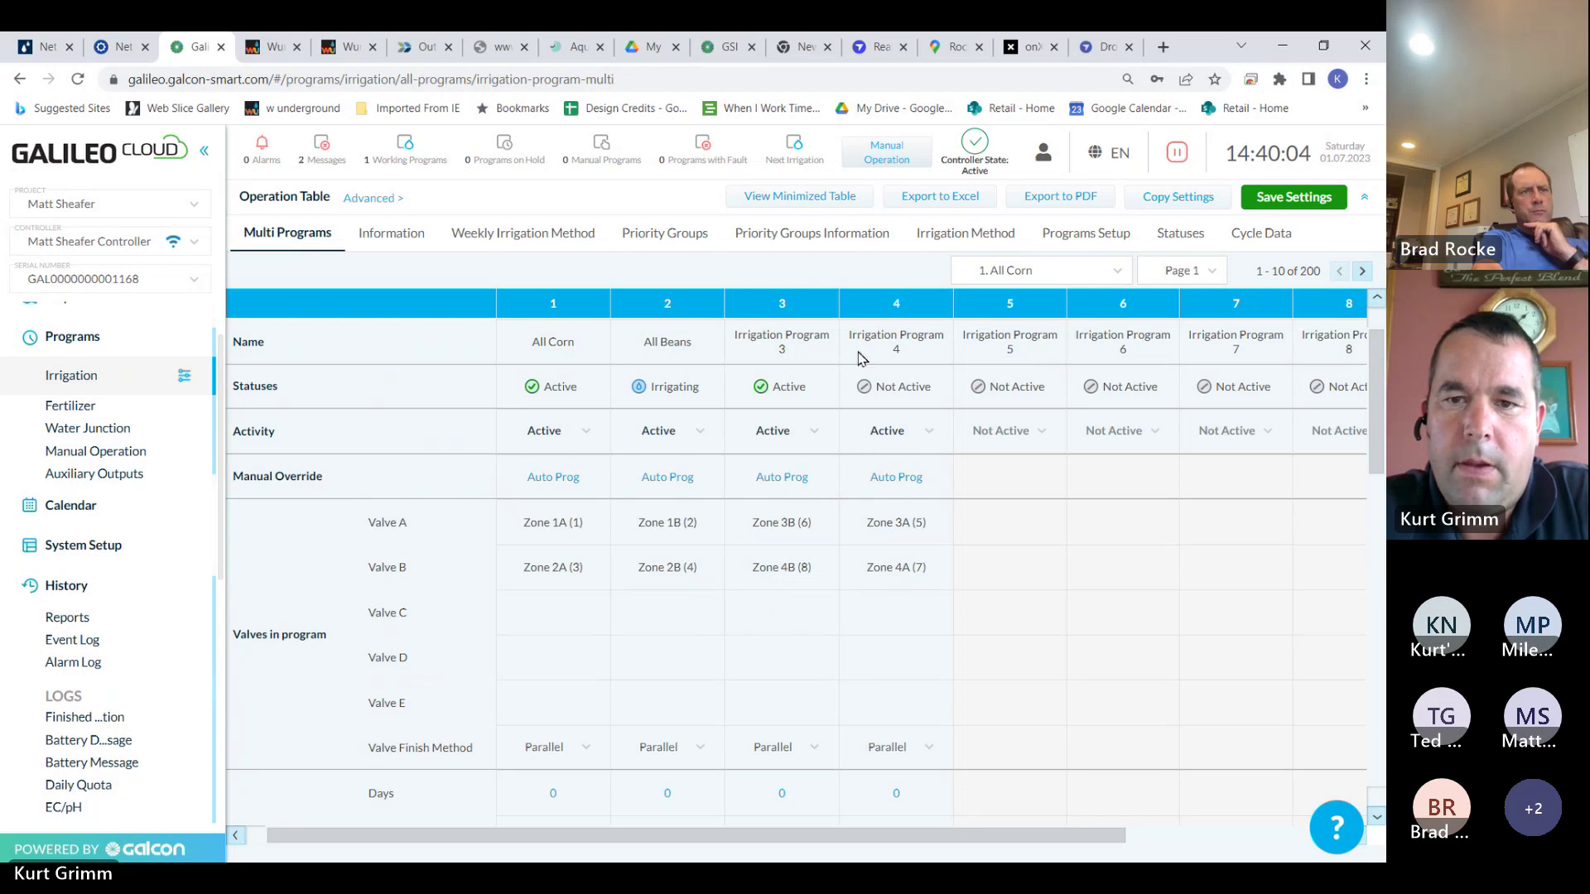
left_click(573, 341)
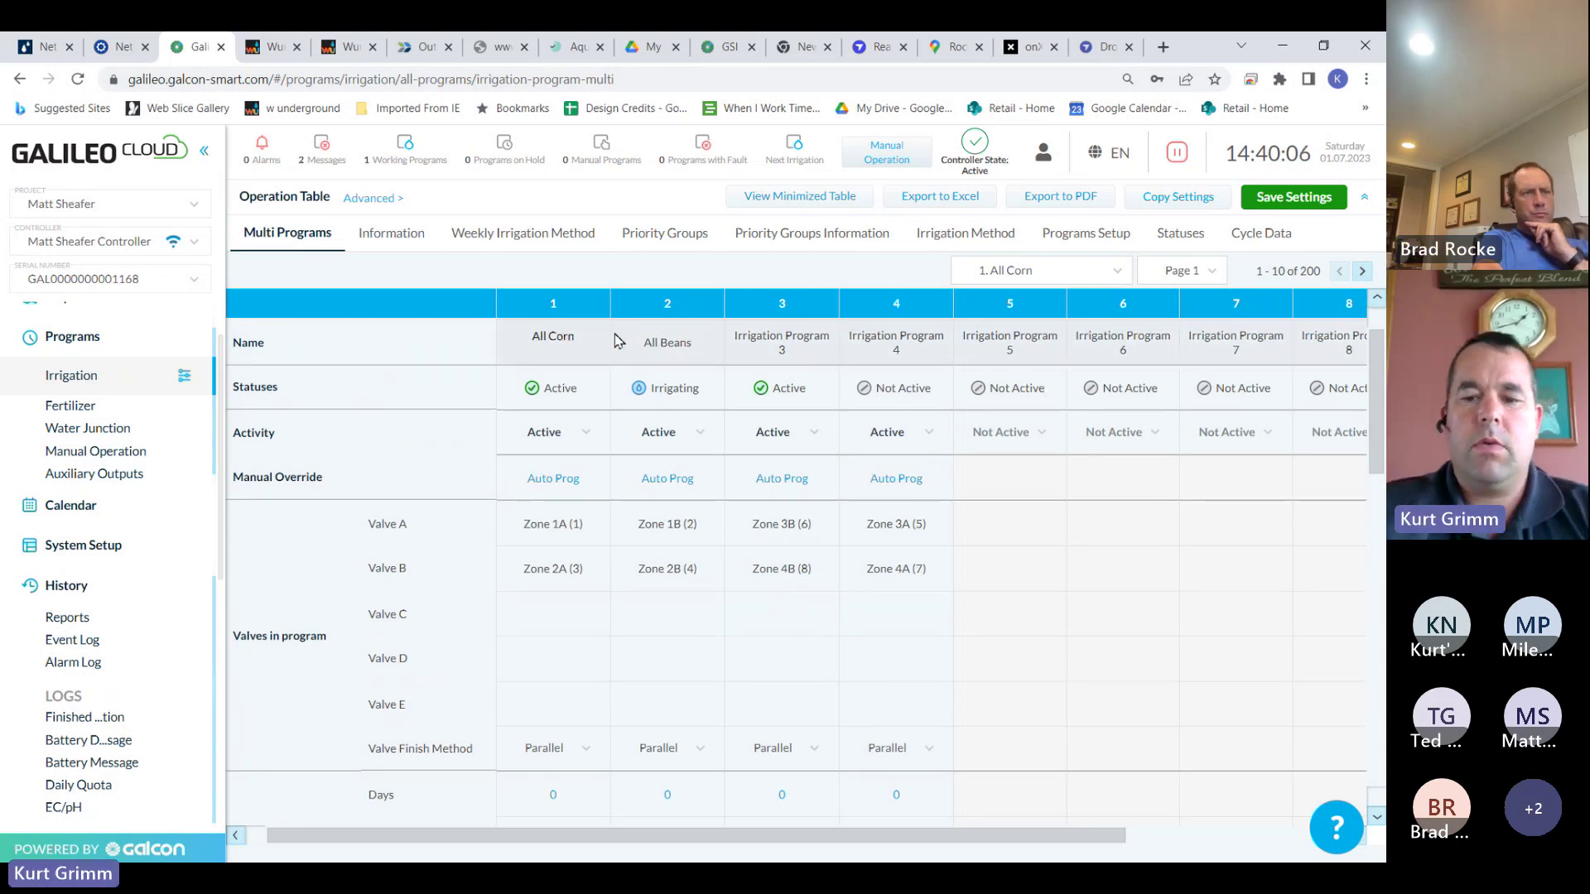
Rename All Corn to 'Carn 1a and 2 a' and All Beans to 'Beans 1b 2b'
left_click(572, 341)
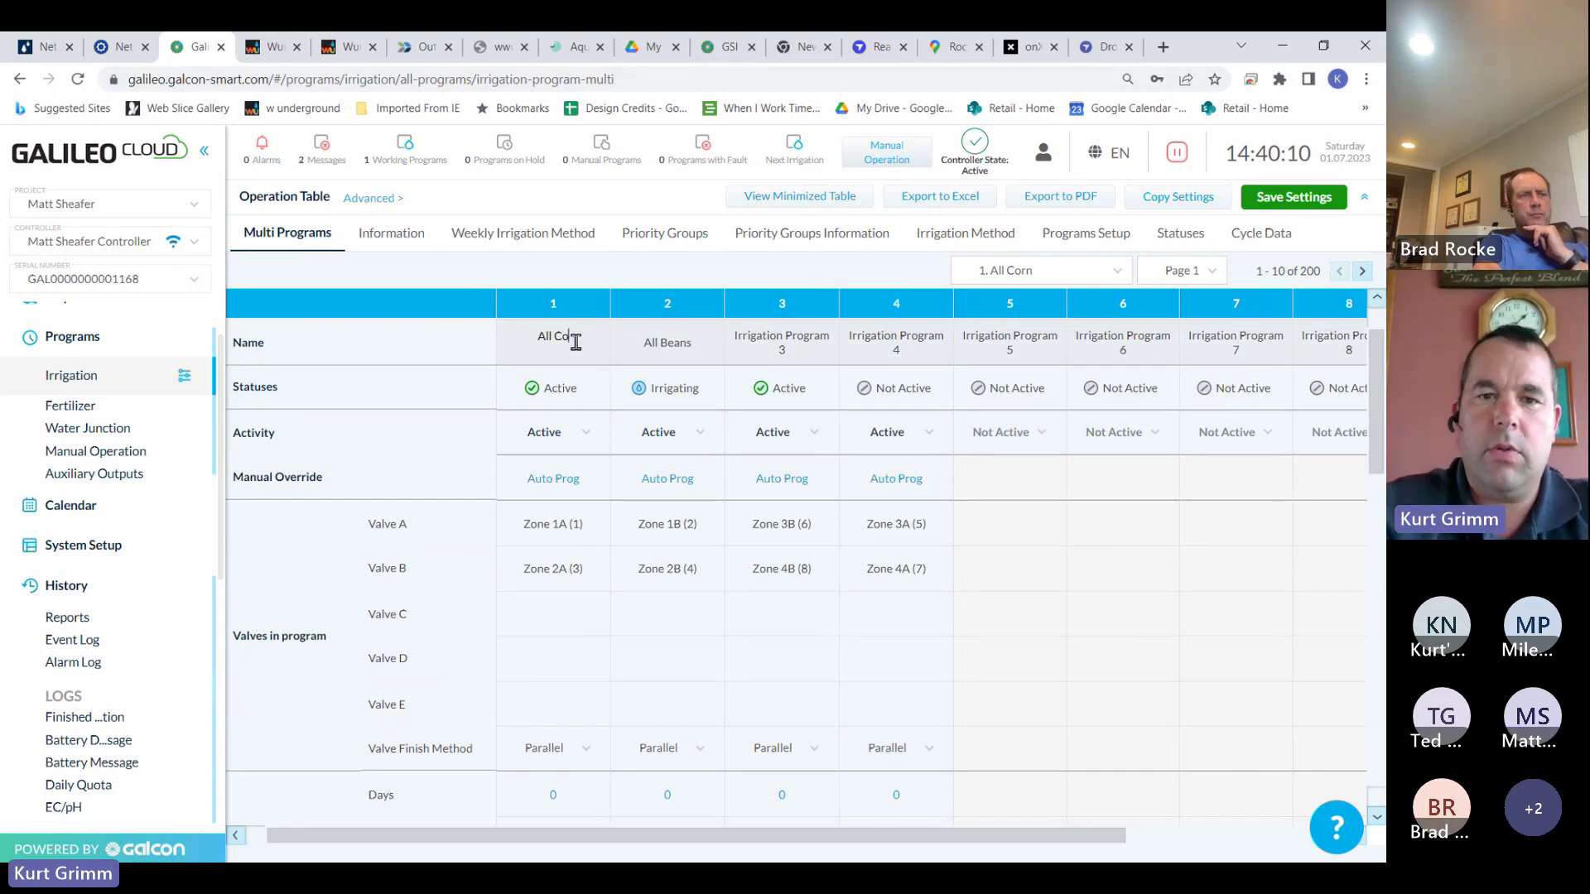
key("BackSpace")
key("BackSpace")
key("BackSpace")
key("BackSpace")
key("BackSpace")
key("BackSpace")
key("BackSpace")
key("BackSpace")
type("Cao")
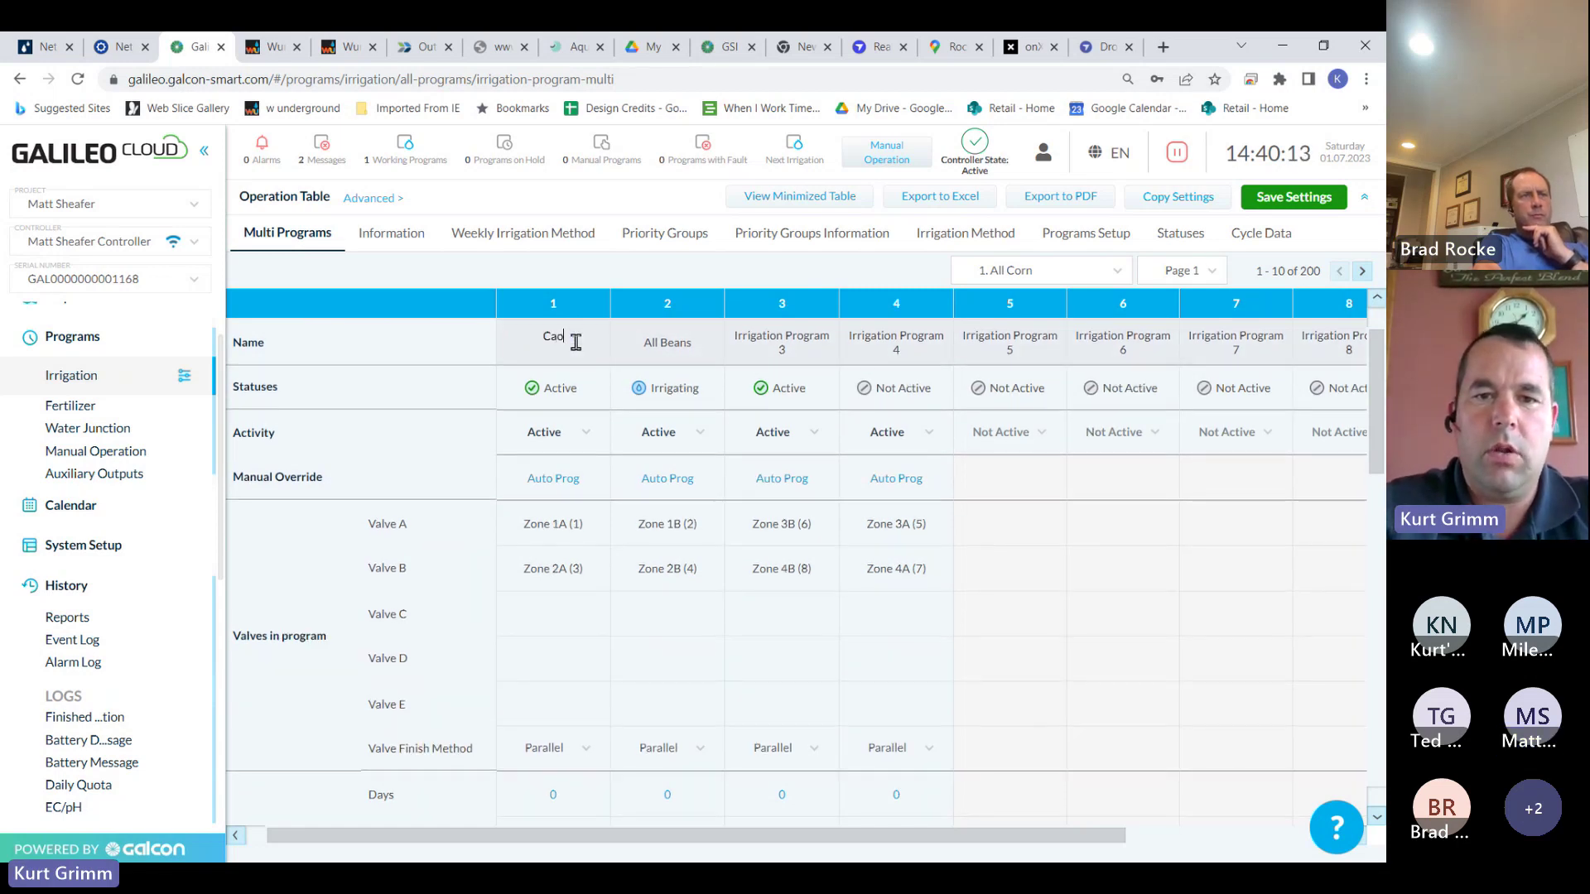
type("rn 1")
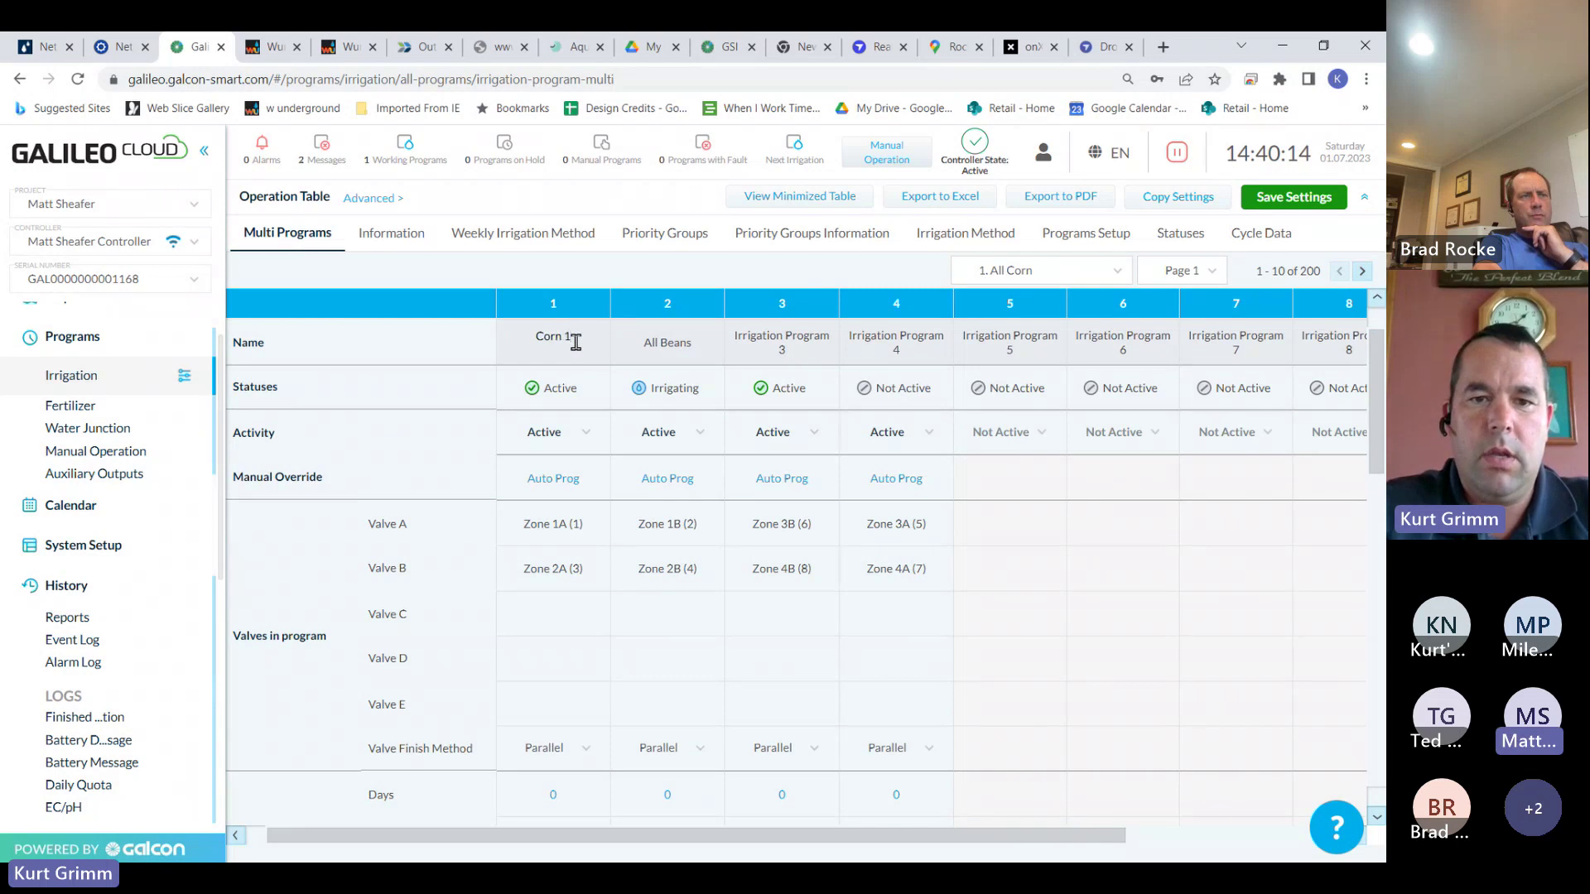
type("a and")
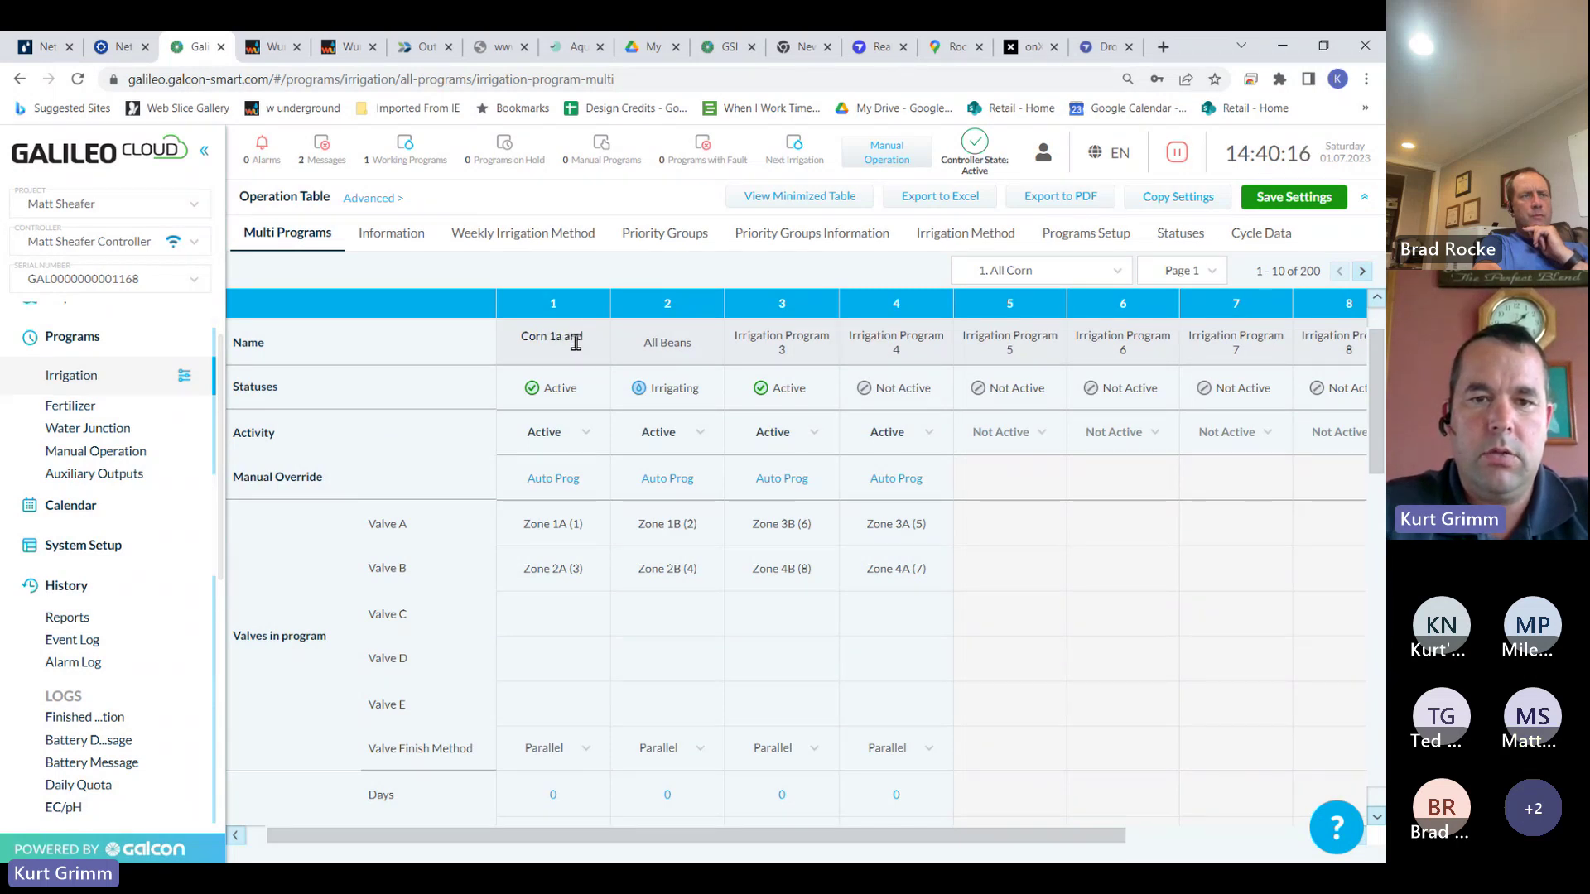
type(" 2 a")
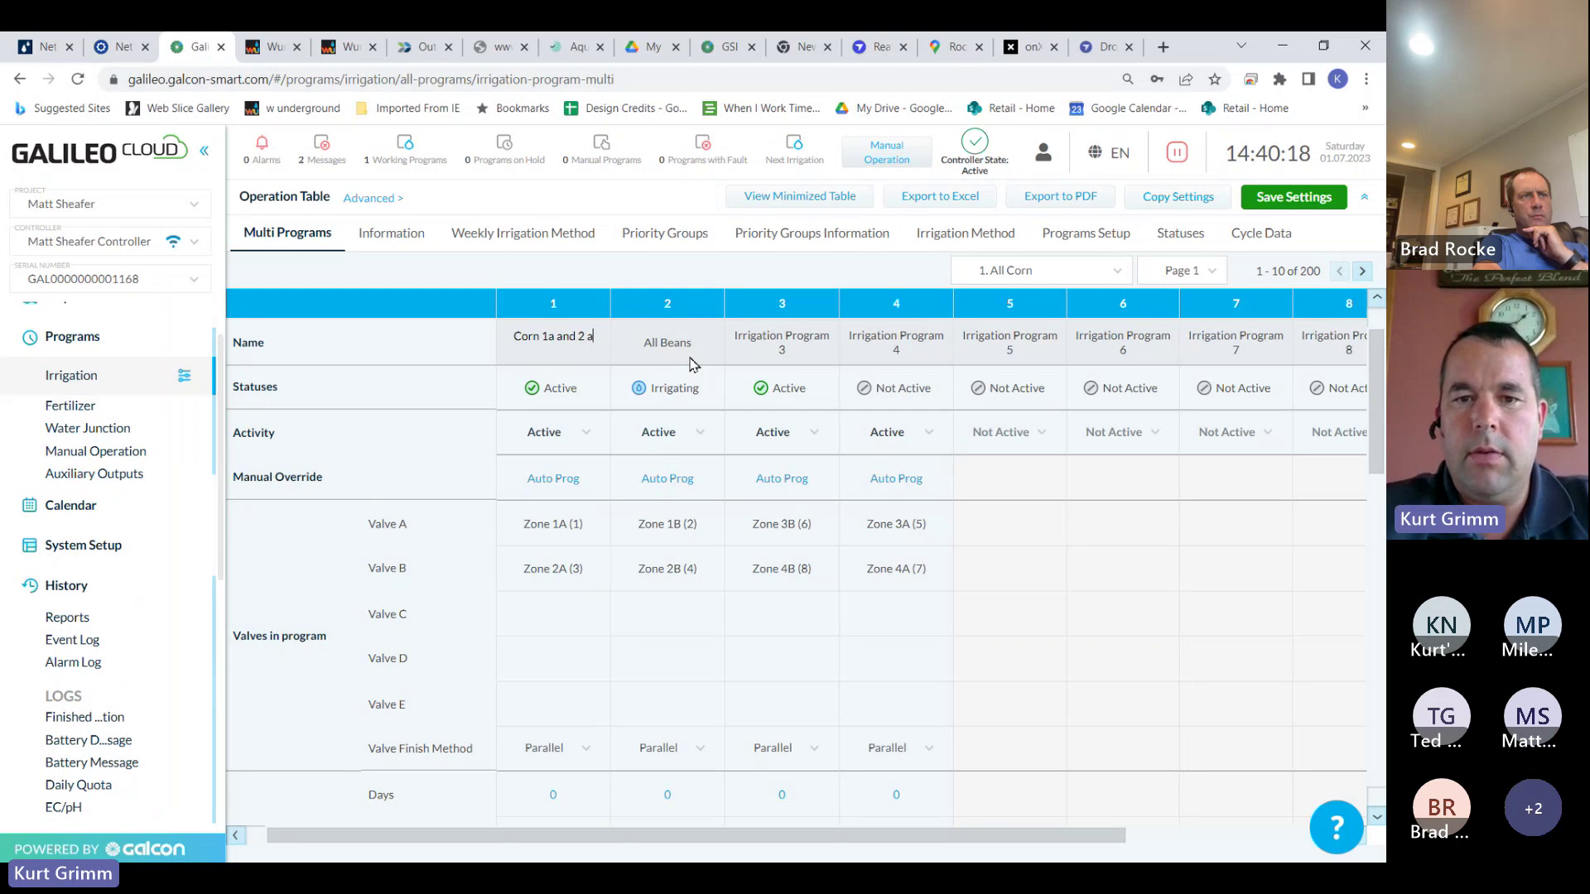
left_click(696, 343)
left_click_drag(695, 344, 638, 343)
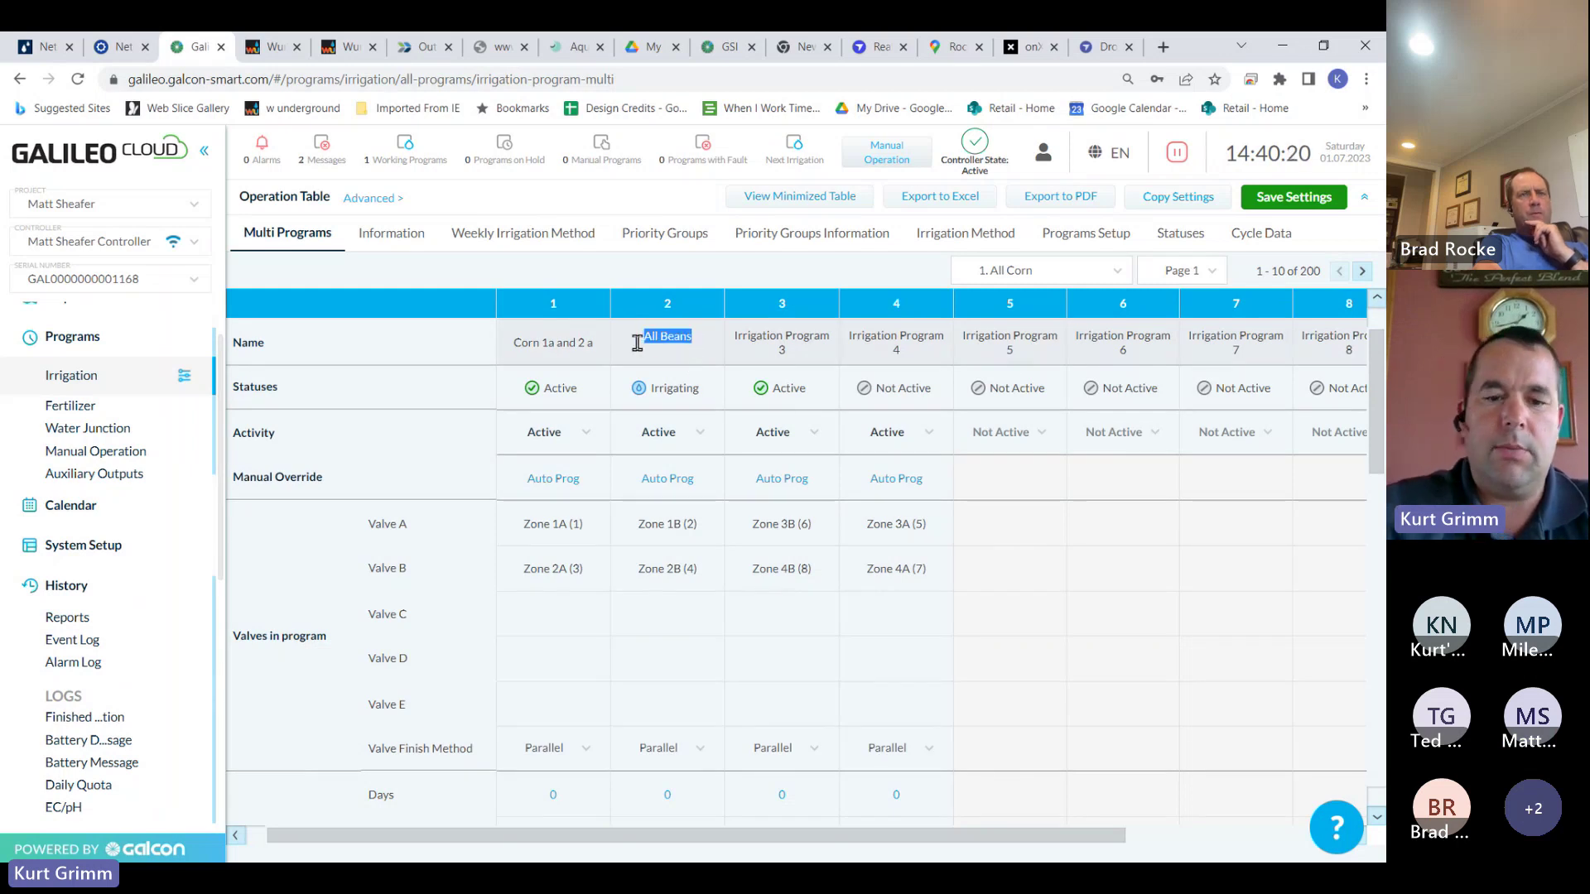
type("c")
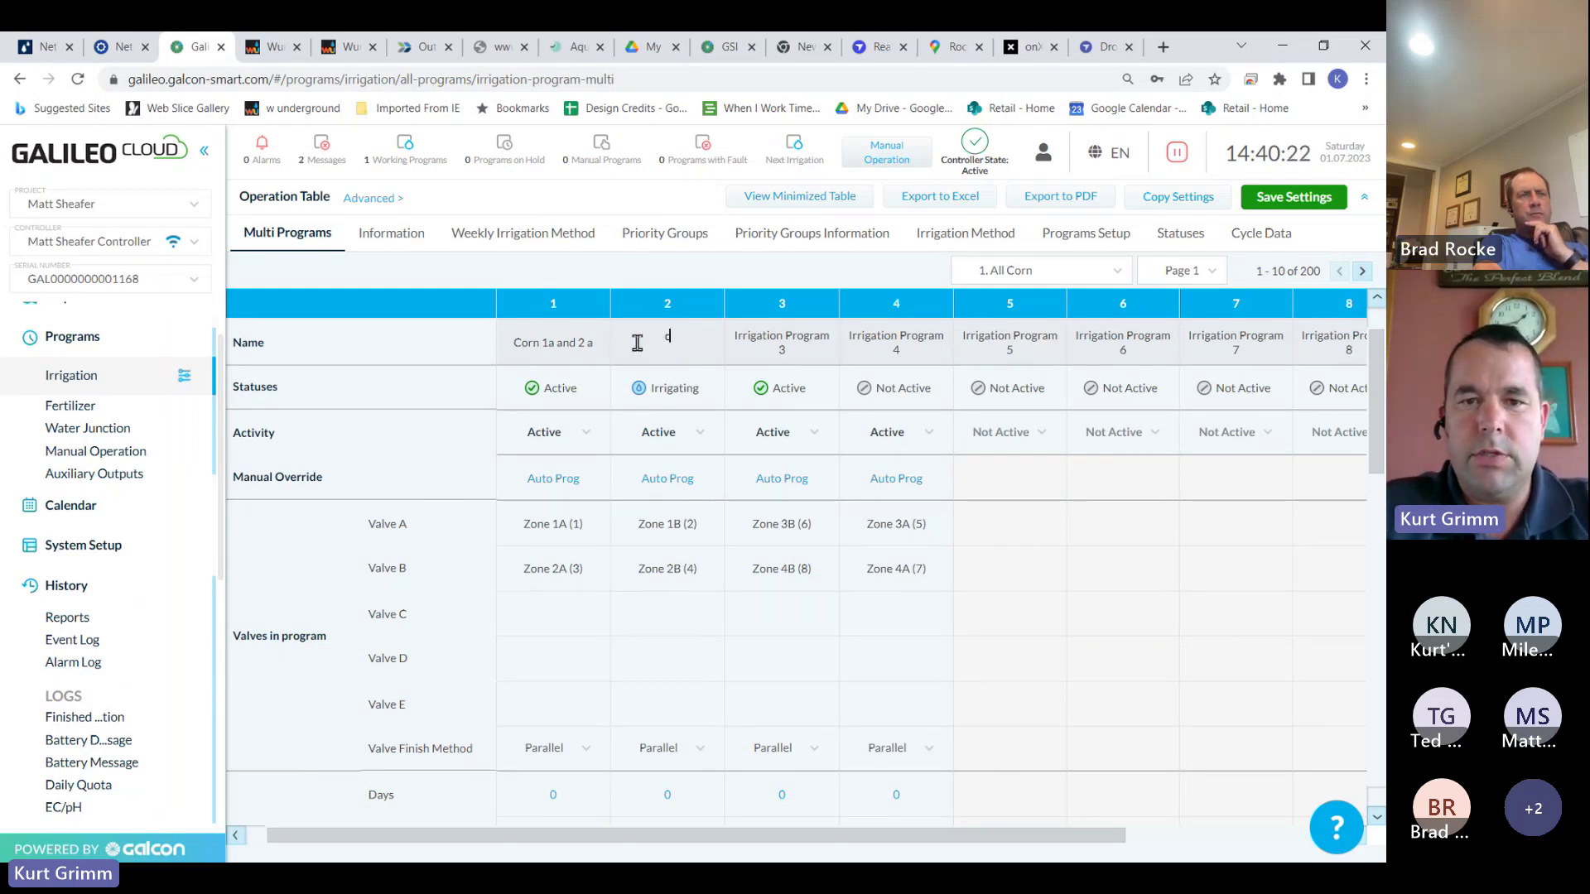
type("ean")
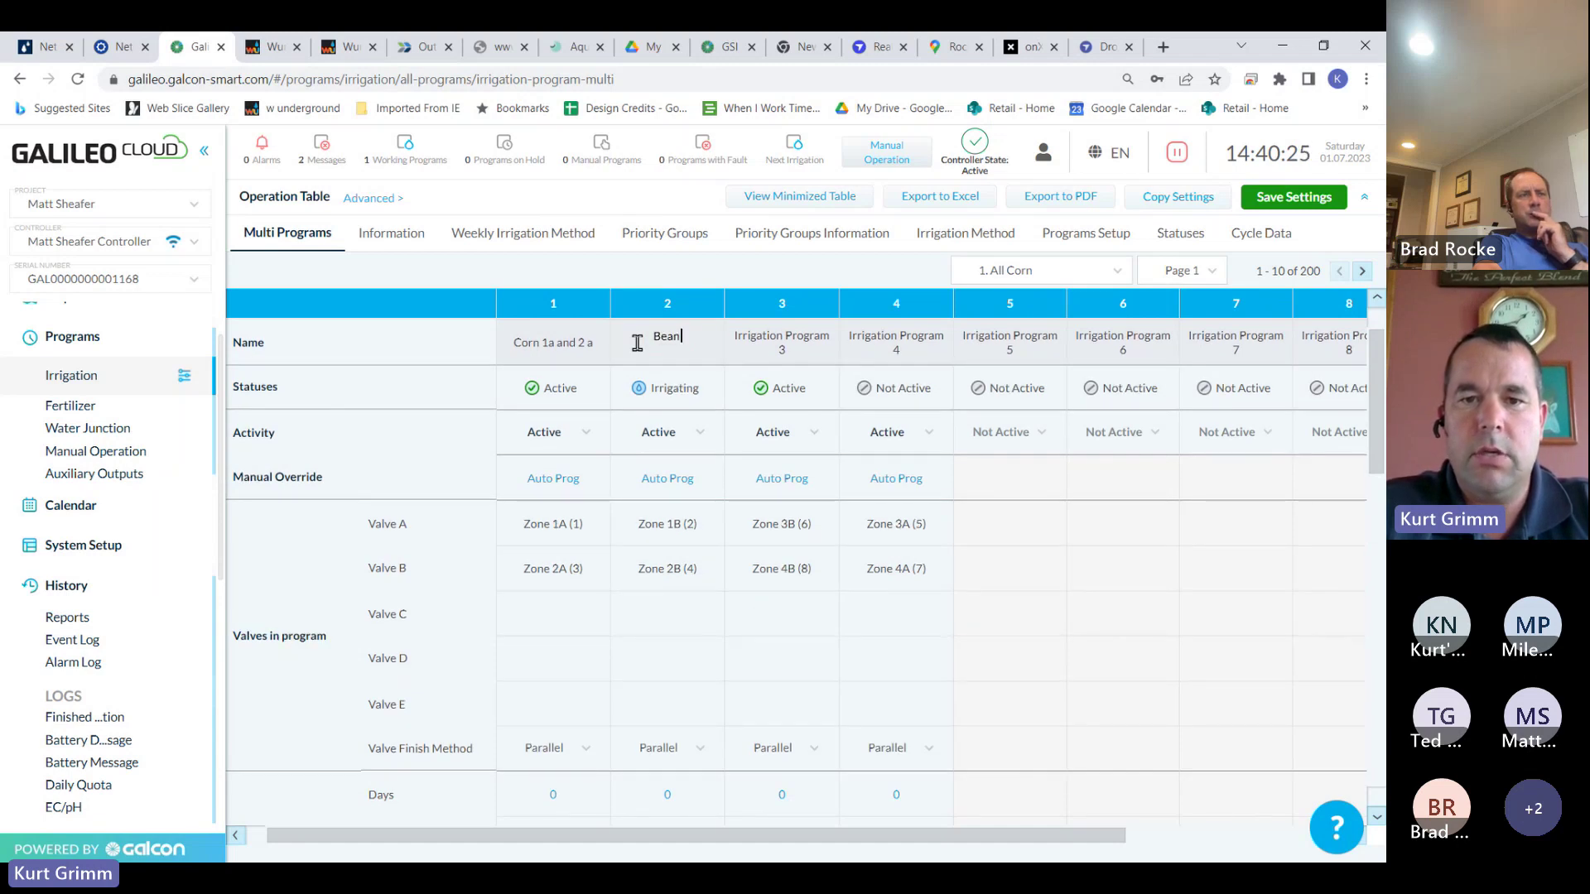
type("s")
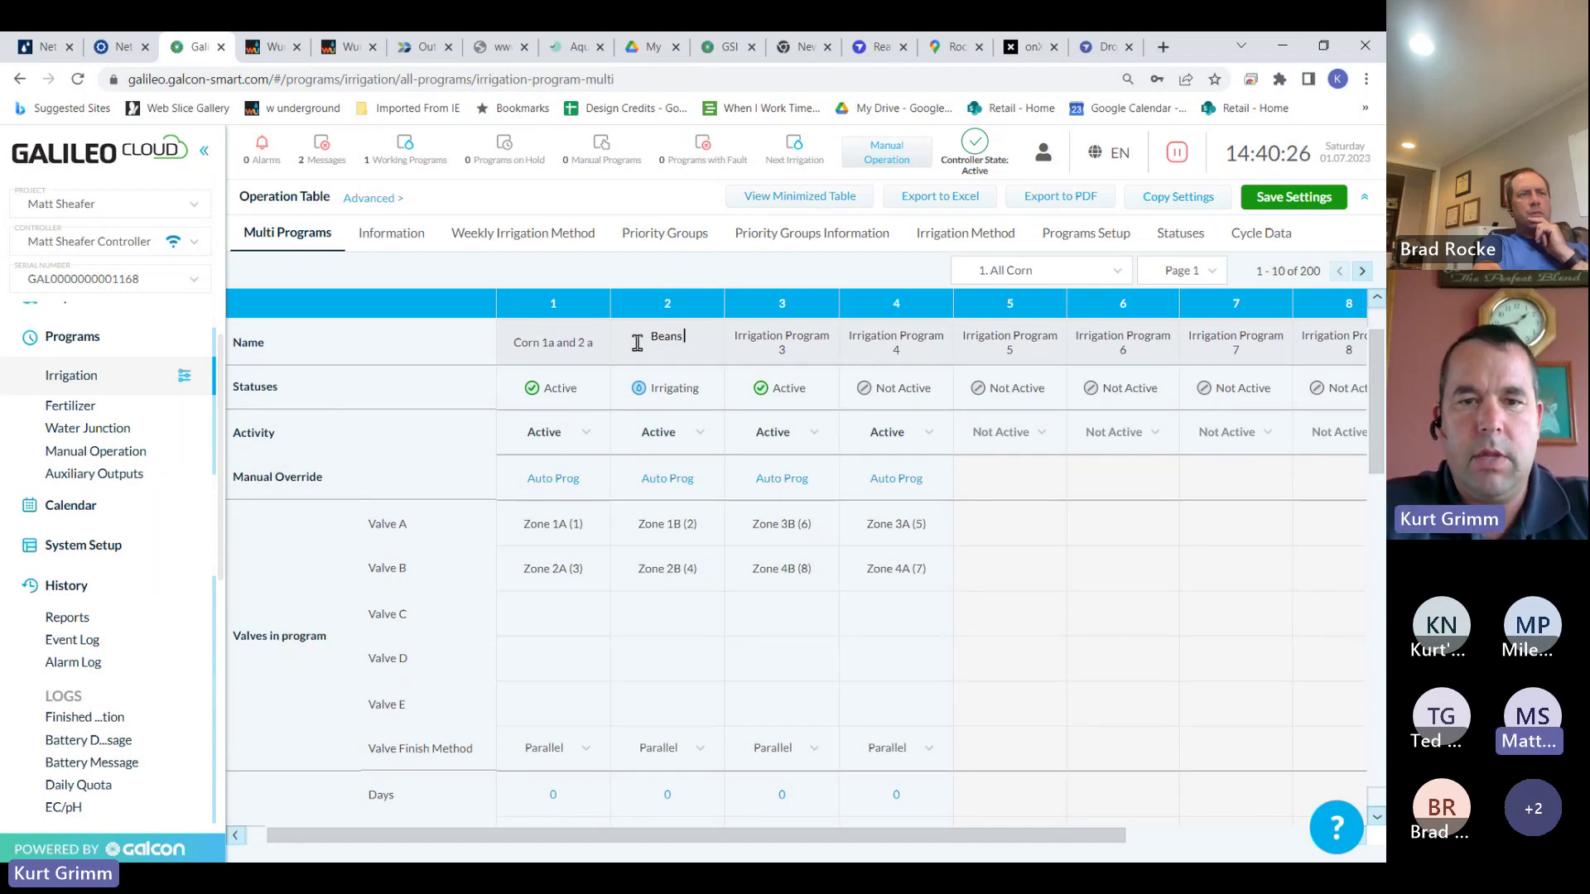
type(" 1 b")
key("BackSpace")
key("BackSpace")
type("b")
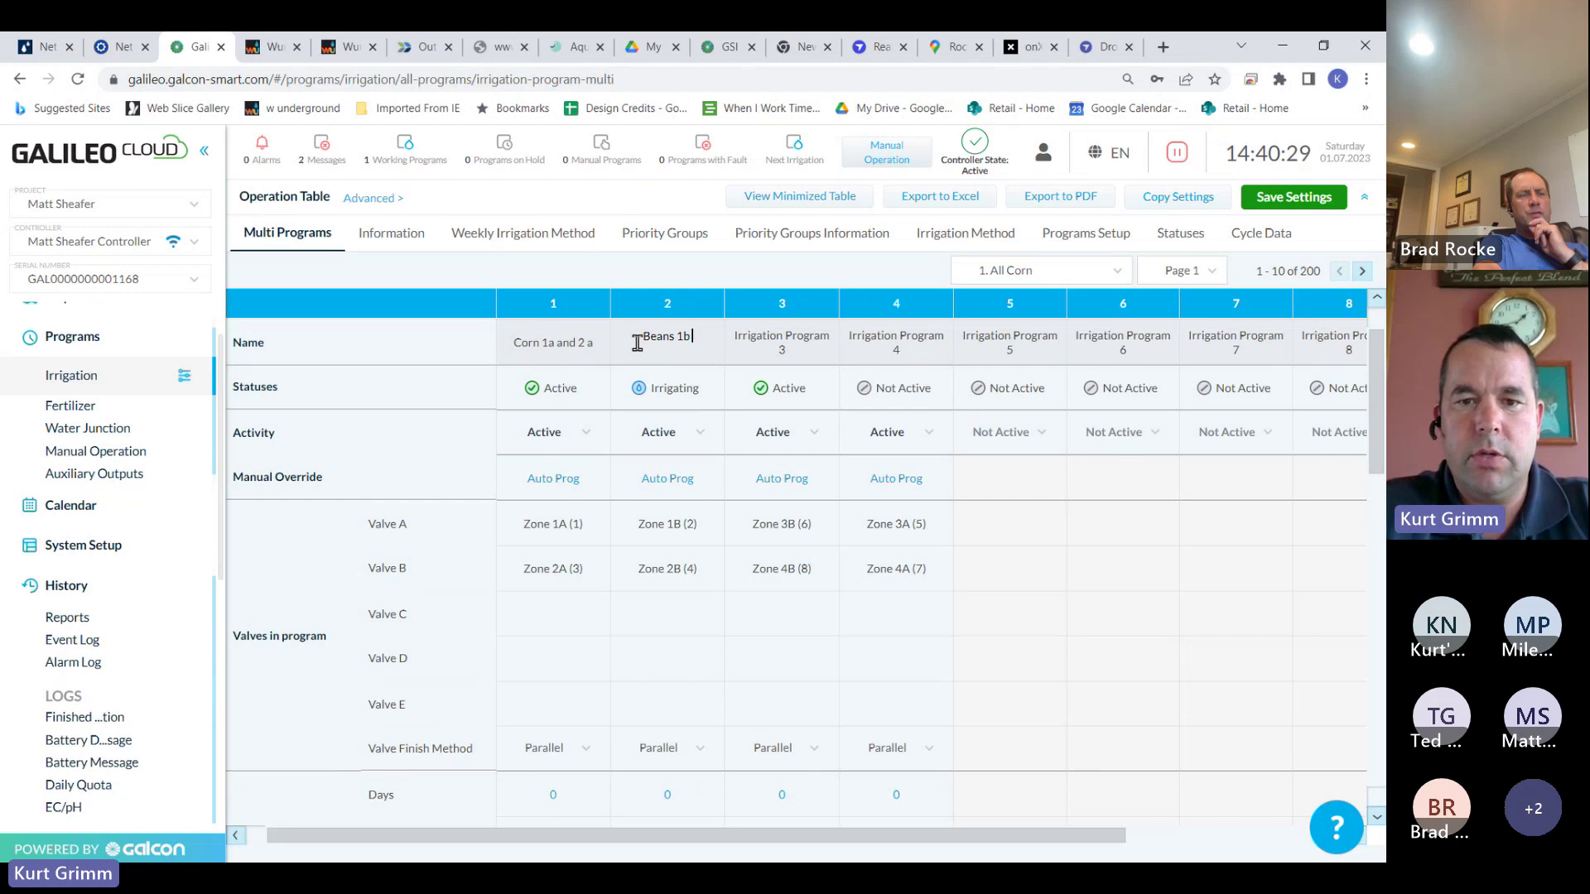
type(" 2b")
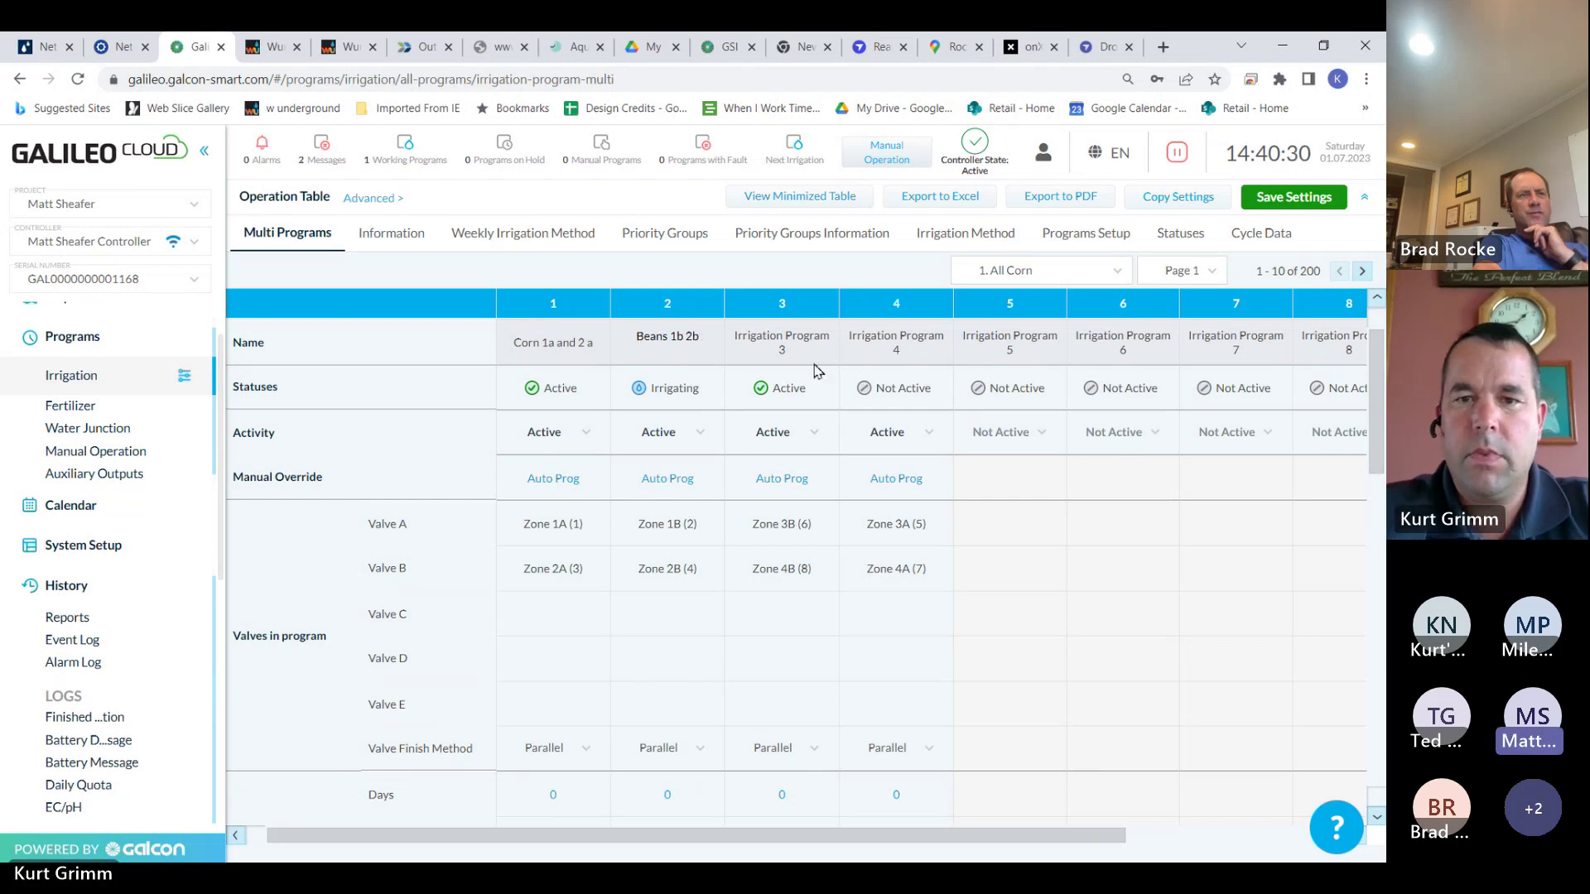
Rename programs 3 and 4 to 'Beans 3b 4b' and 'Corn 3a and 4a', then save settings
left_click(821, 348)
left_click_drag(815, 348, 743, 334)
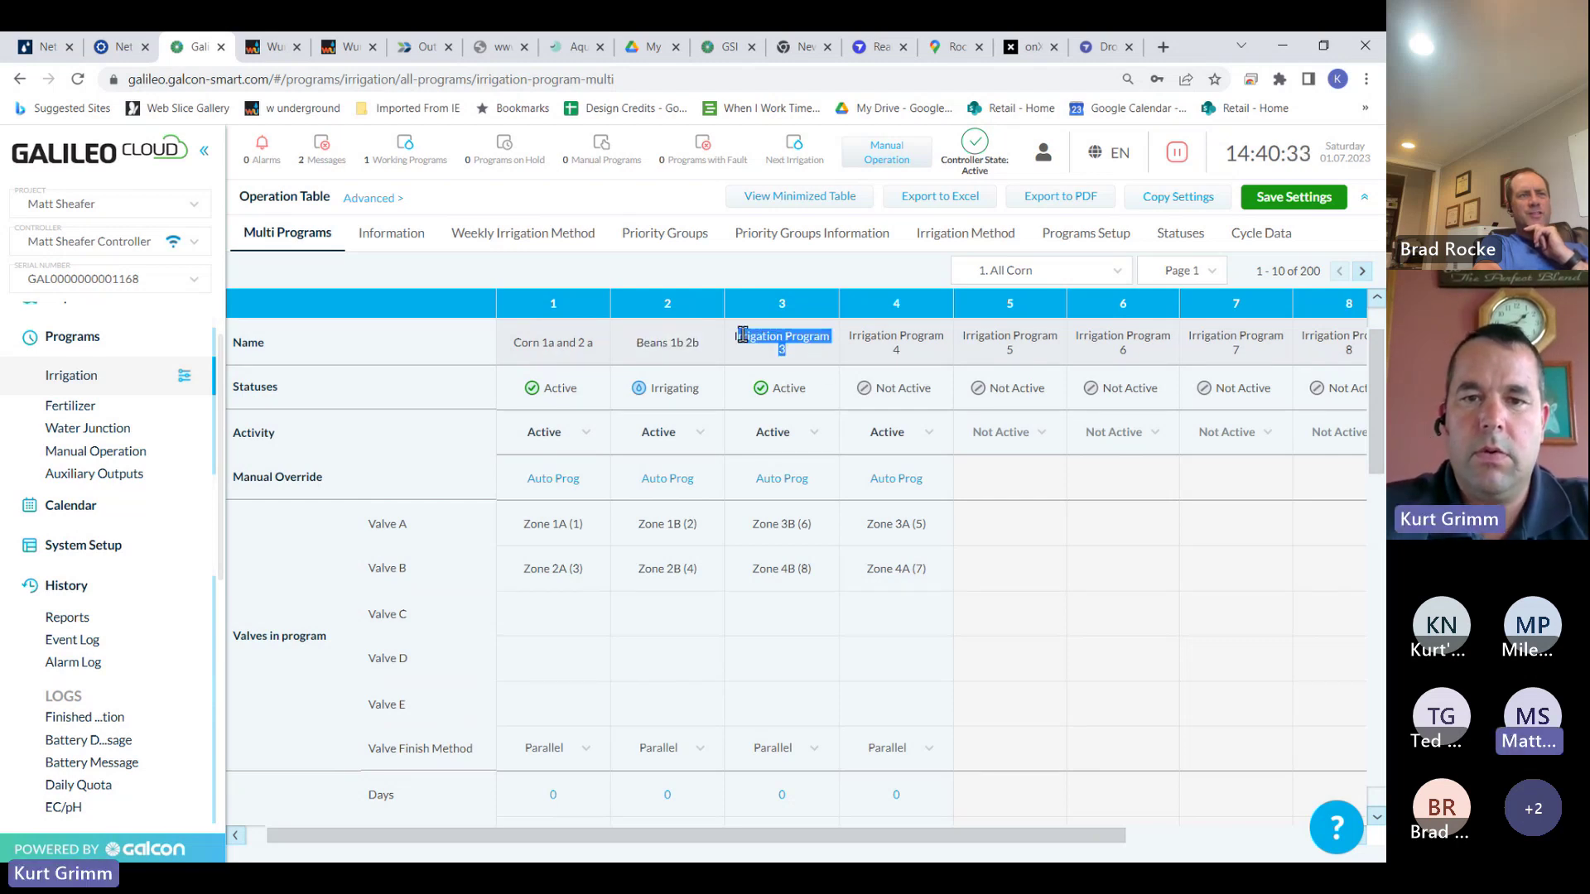
key("BackSpace")
type("Beans")
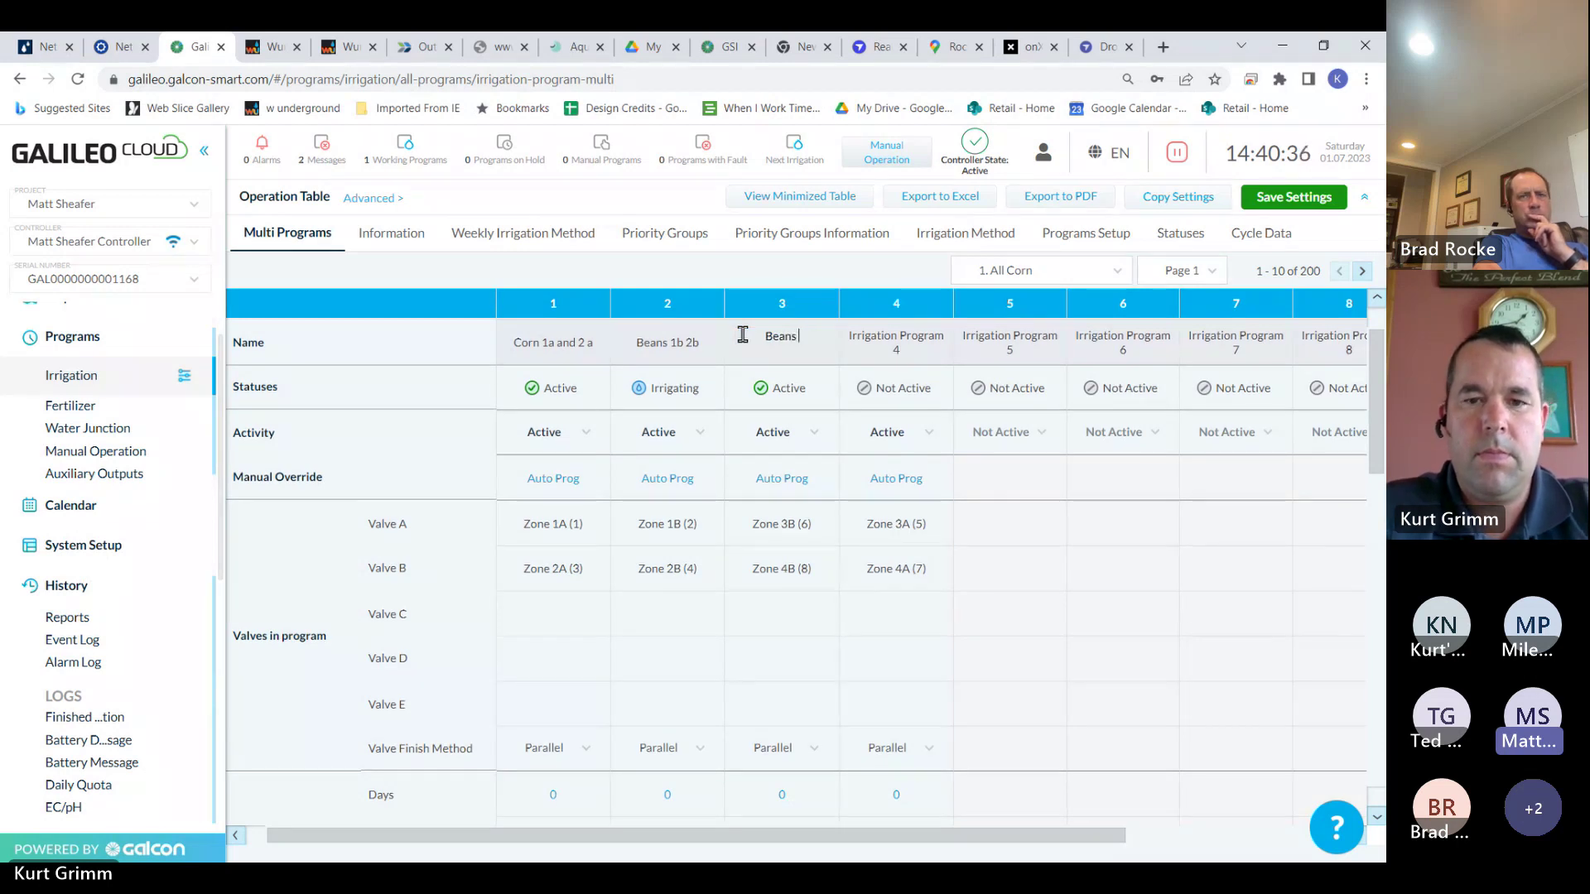
type(" 3b")
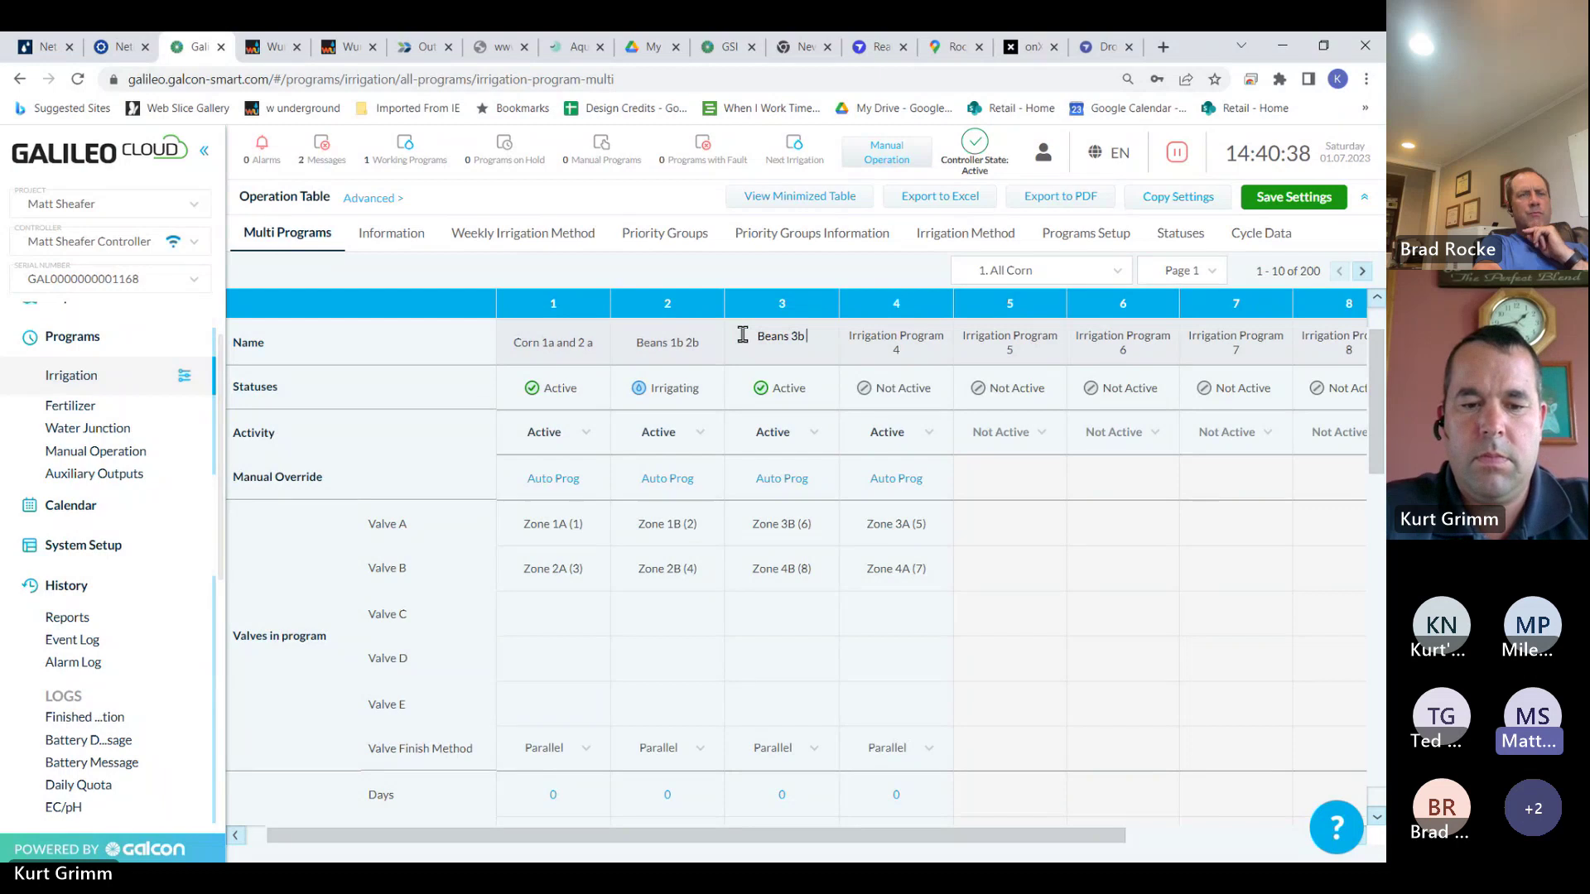
type("4b")
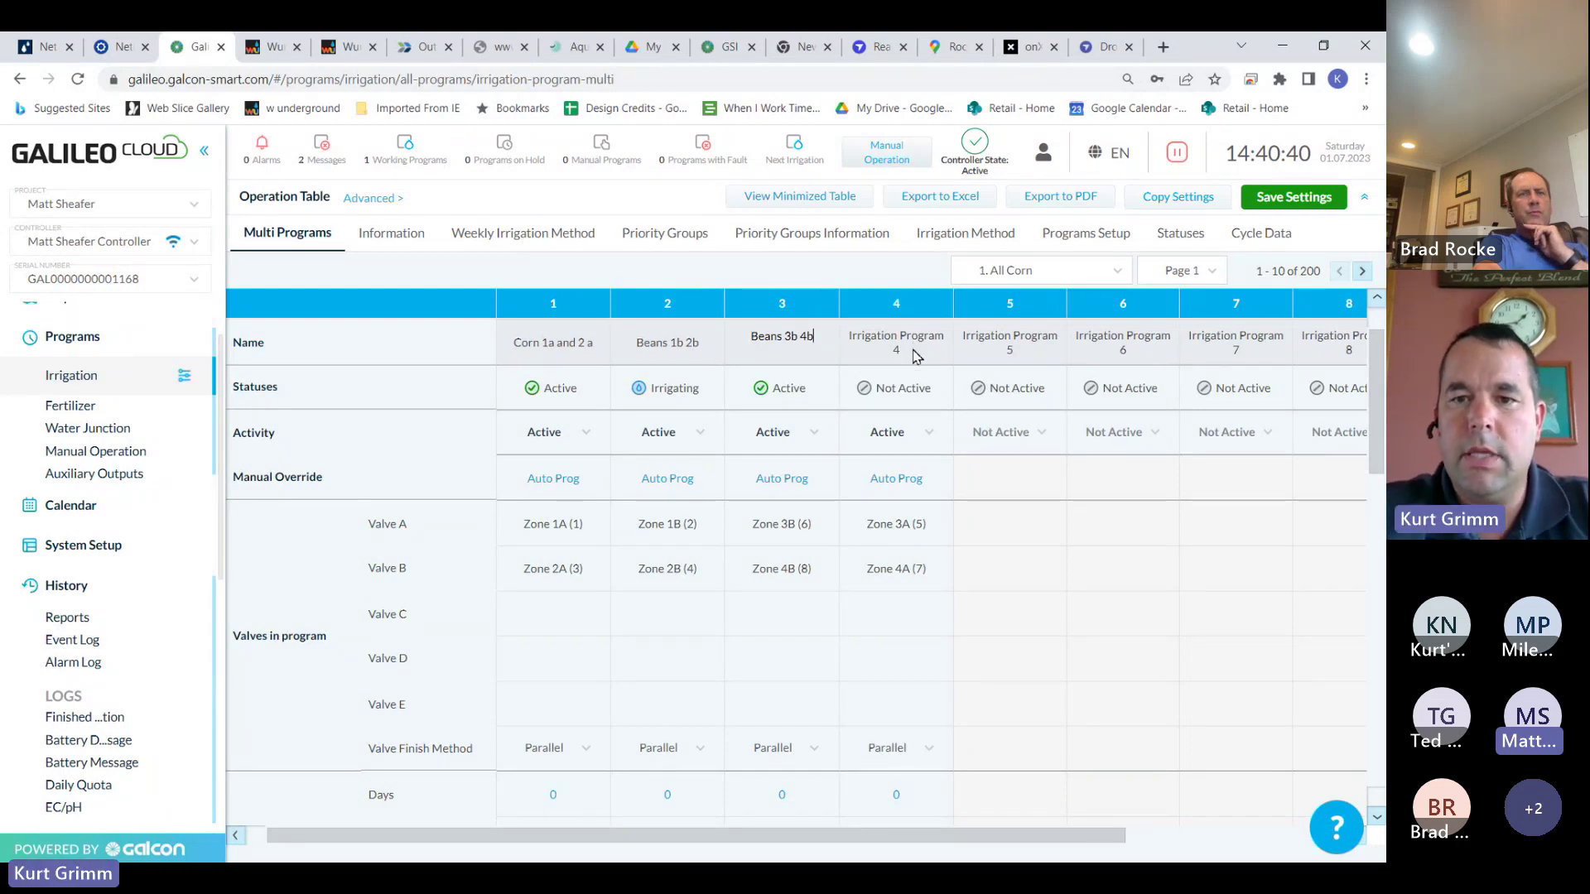
left_click(916, 356)
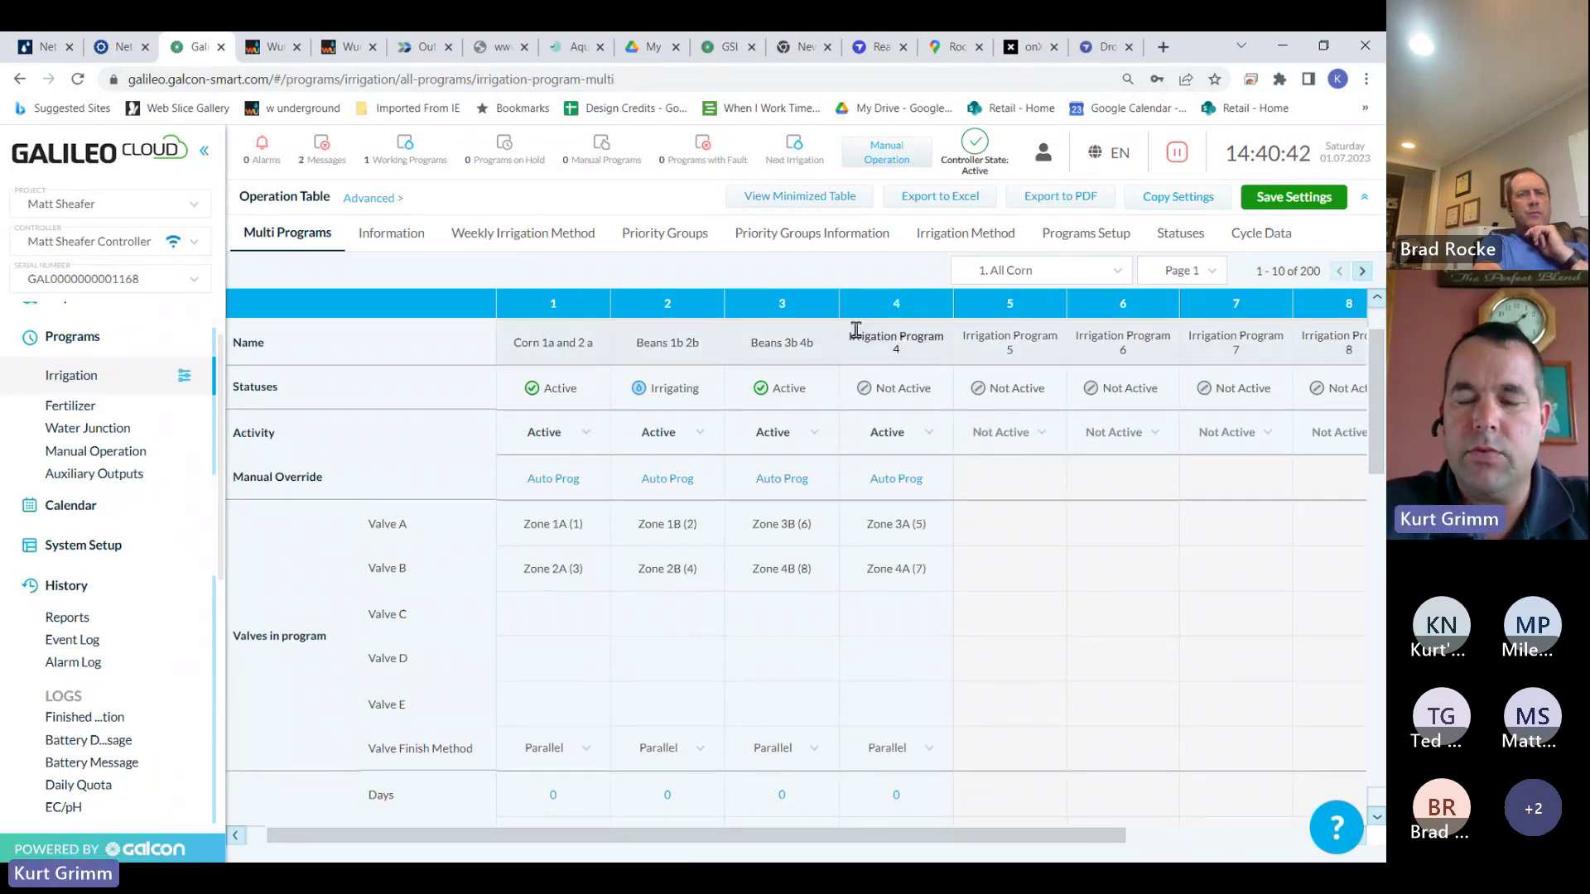
key("BackSpace")
key("BackSpace")
key("BackSpace")
key("BackSpace")
key("BackSpace")
key("BackSpace")
key("BackSpace")
key("BackSpace")
key("BackSpace")
key("BackSpace")
key("BackSpace")
key("BackSpace")
key("BackSpace")
key("BackSpace")
key("BackSpace")
key("BackSpace")
key("BackSpace")
key("BackSpace")
type("C")
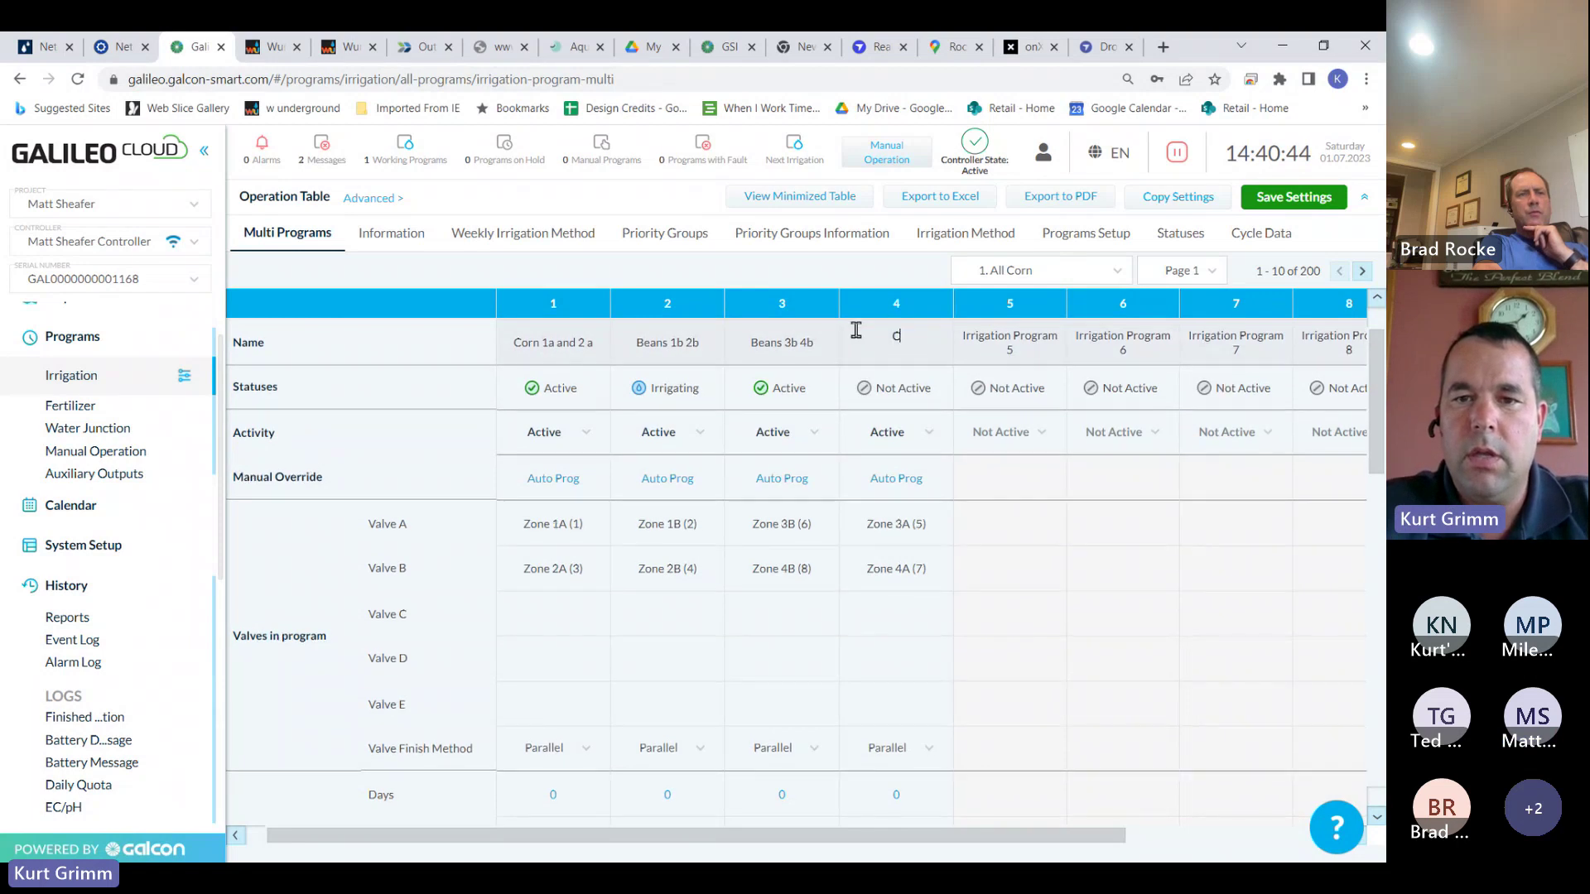
type("orn 3a and 5")
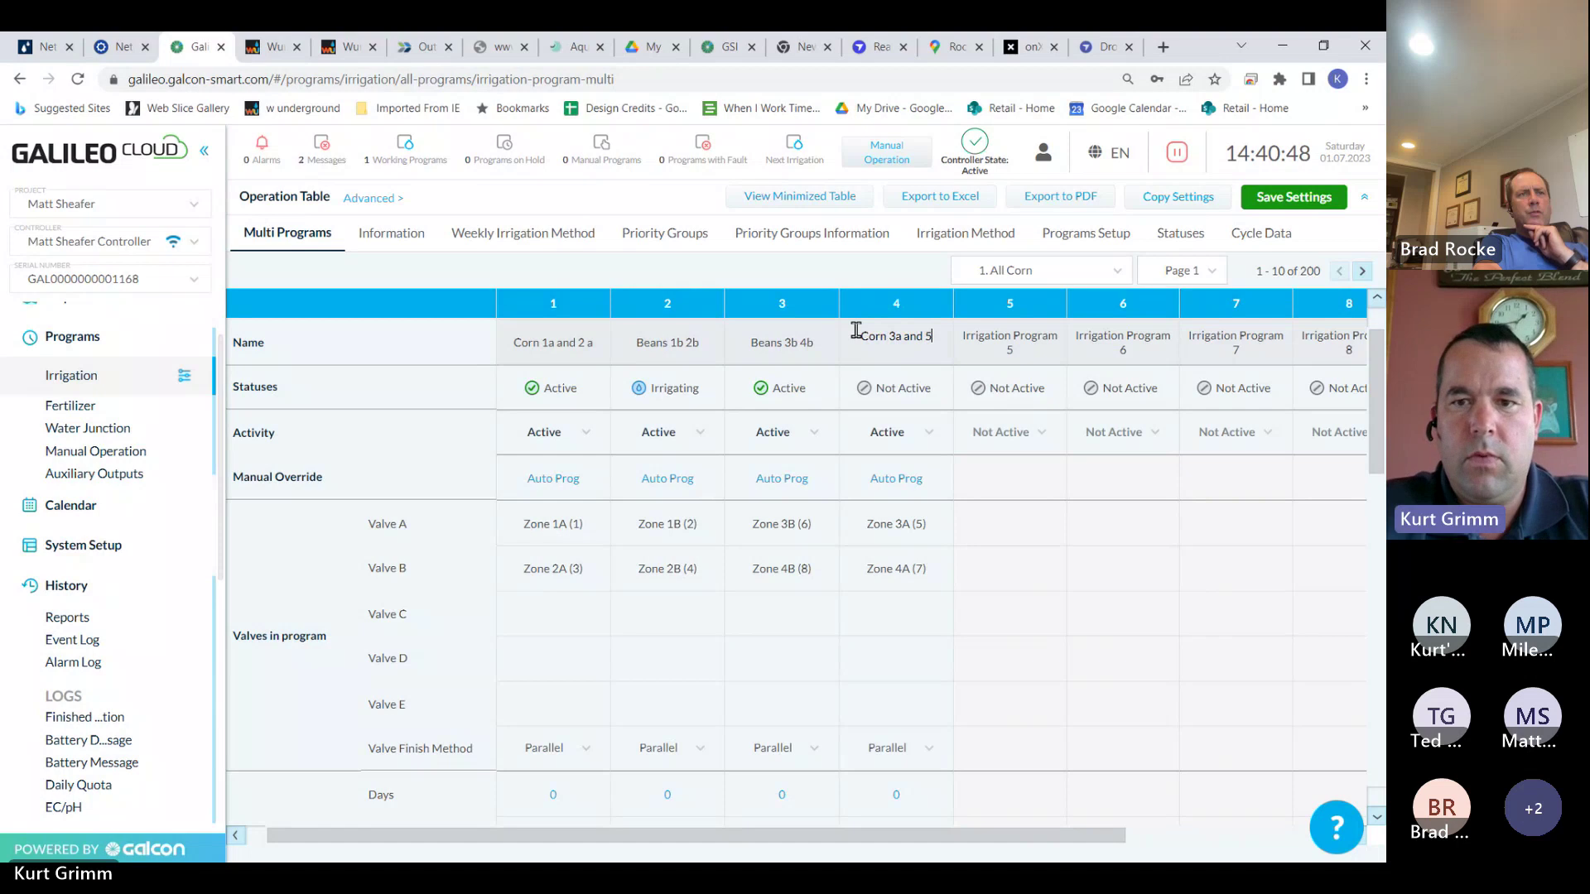
left_click(1277, 203)
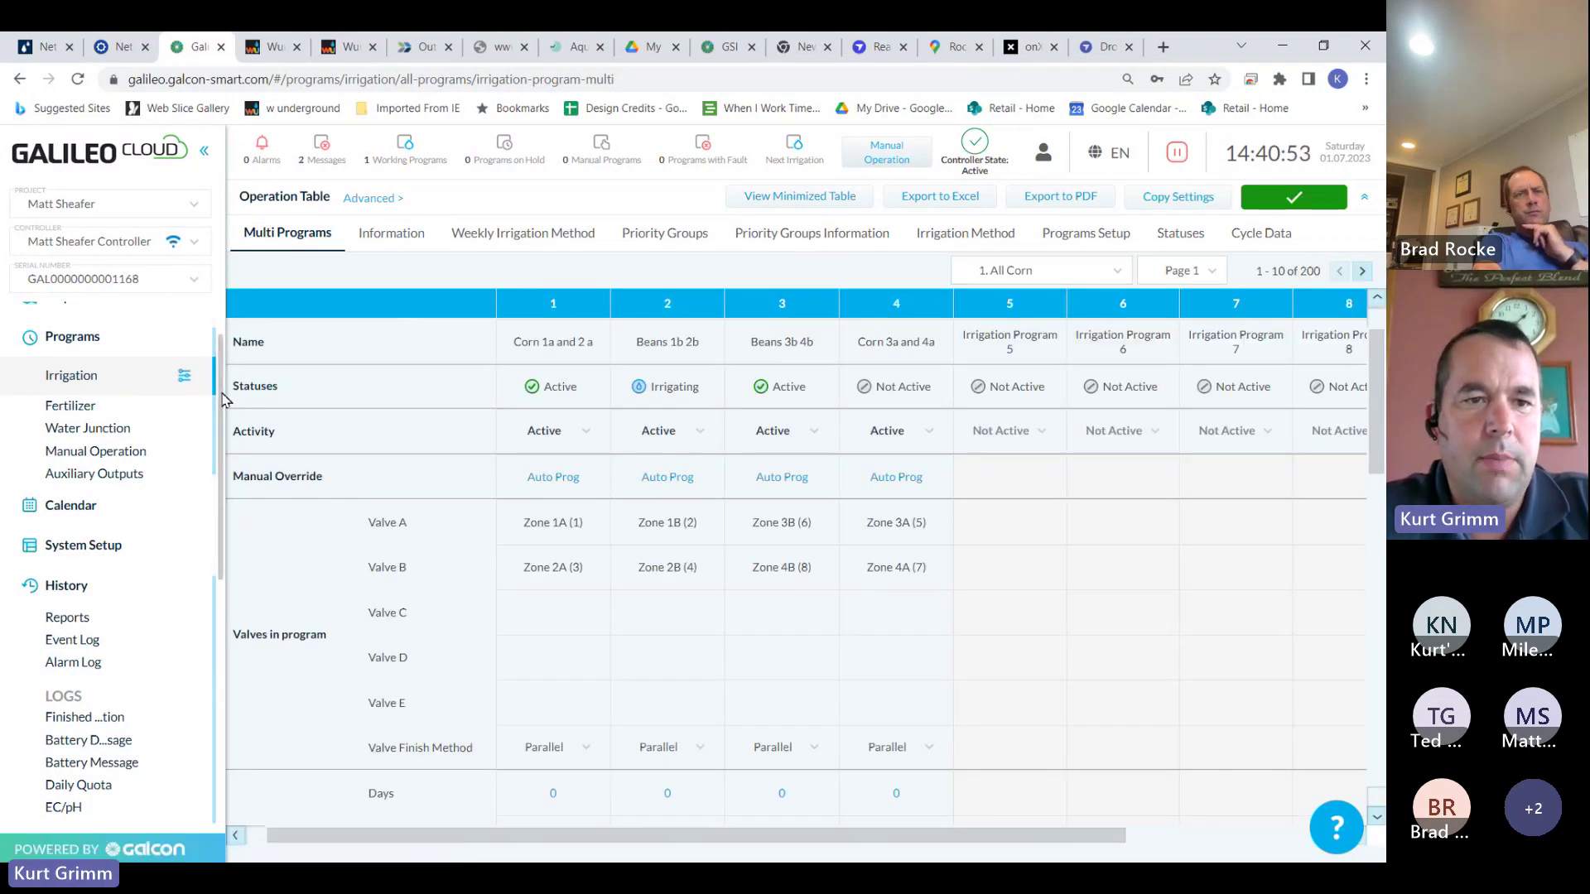
scroll(132, 348, "up", 2)
Go to the Dashboard and scroll through its water meter and filter pressure widgets
left_click(121, 330)
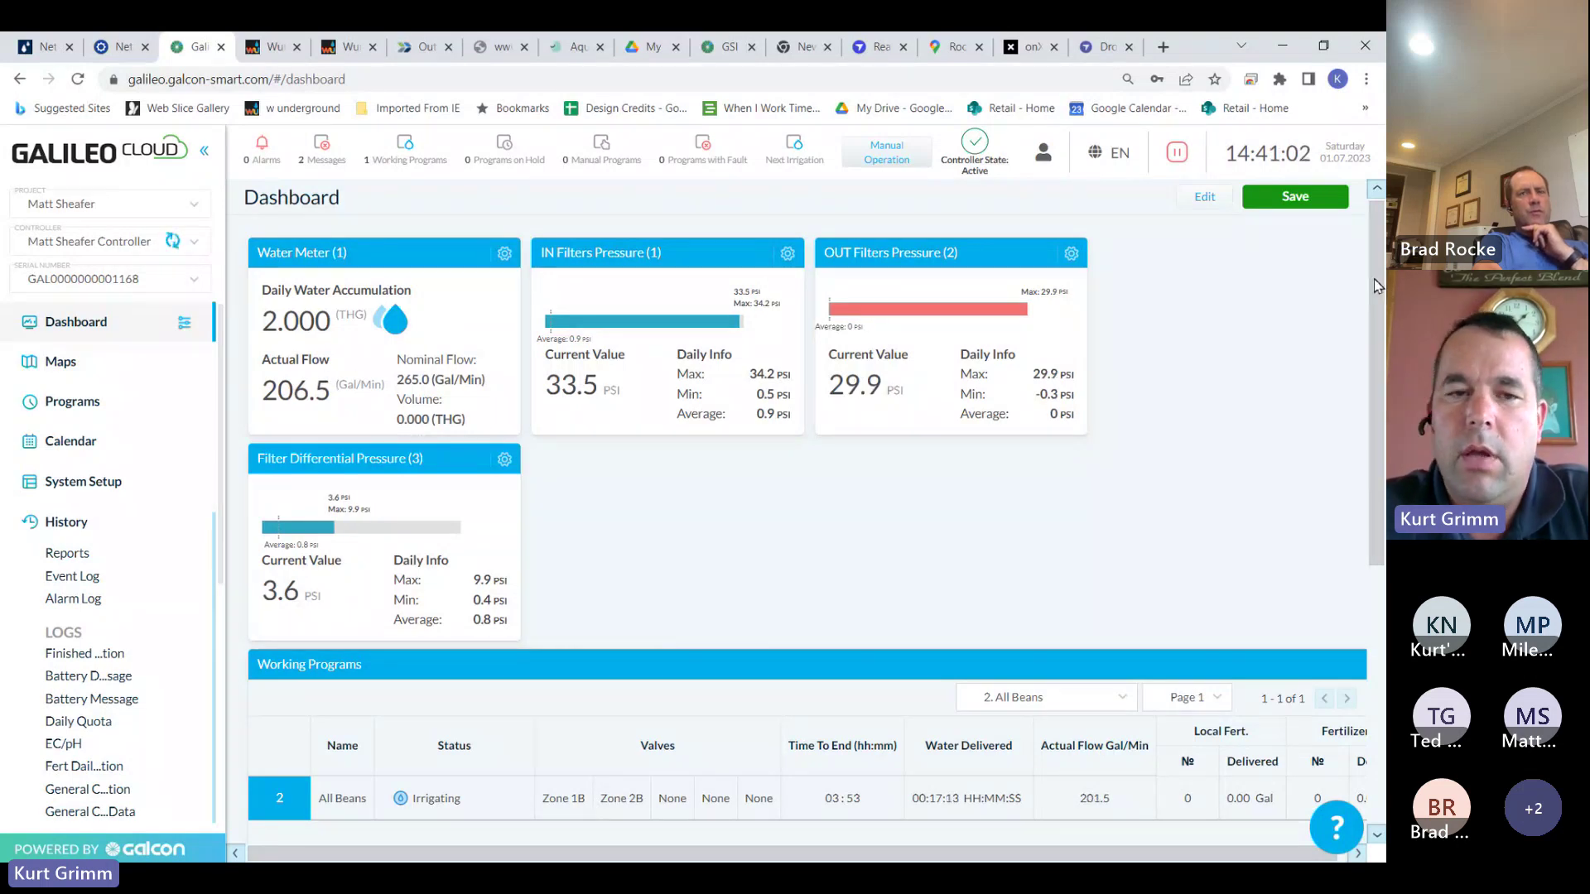
scroll(1376, 286, "down", 3)
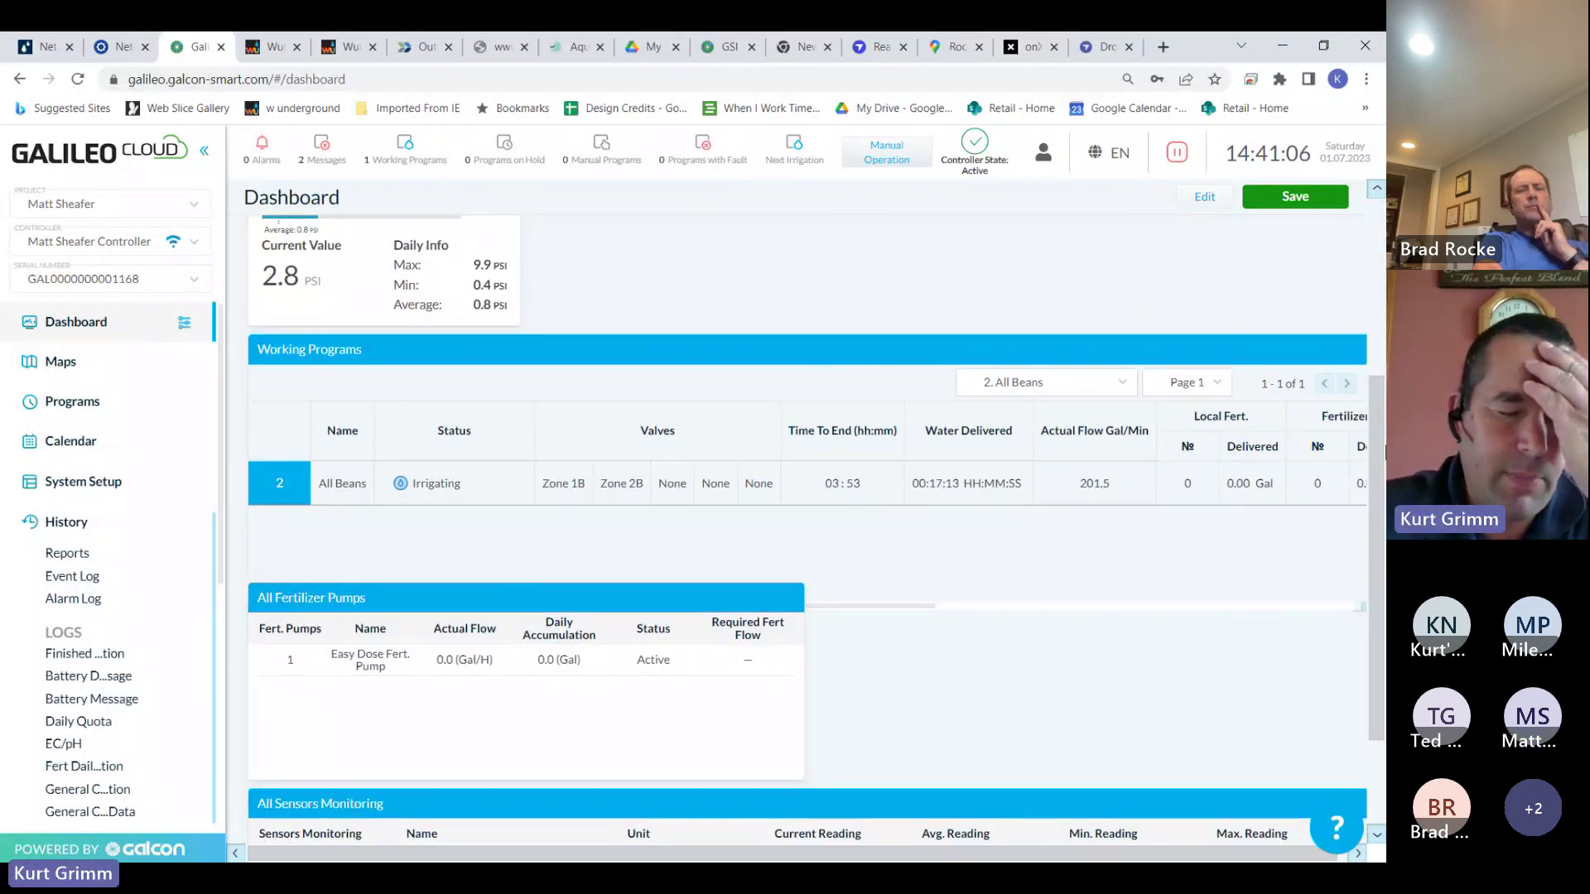
scroll(815, 529, "up", 3)
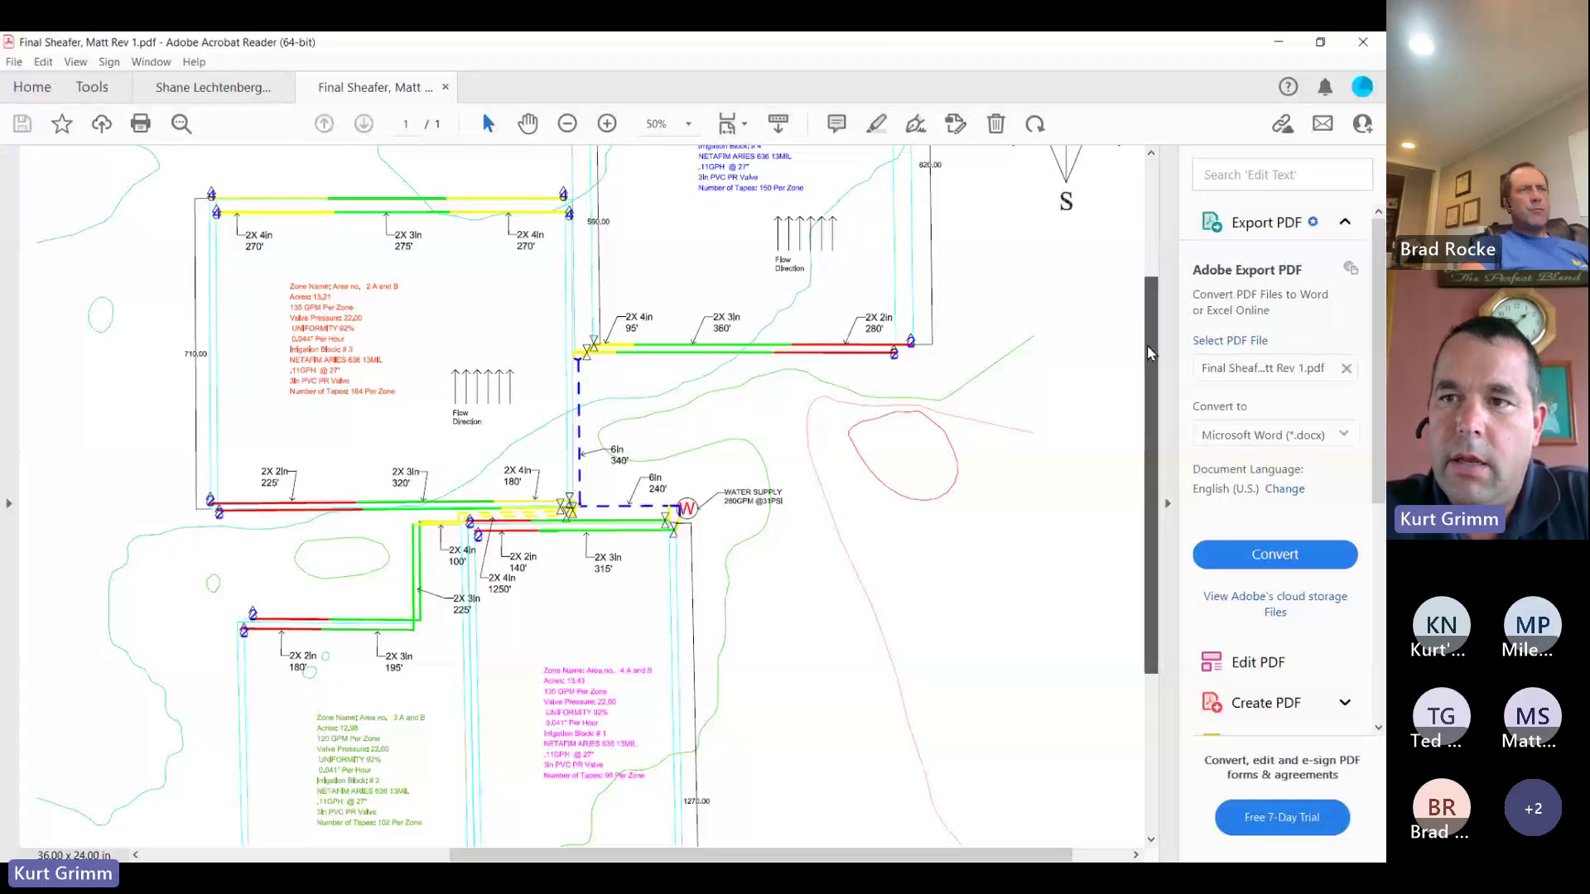
Zoom the irrigation drawing to 66.7% and pan to the zone pipe runs near the water supply
scroll(1157, 362, "down", 2)
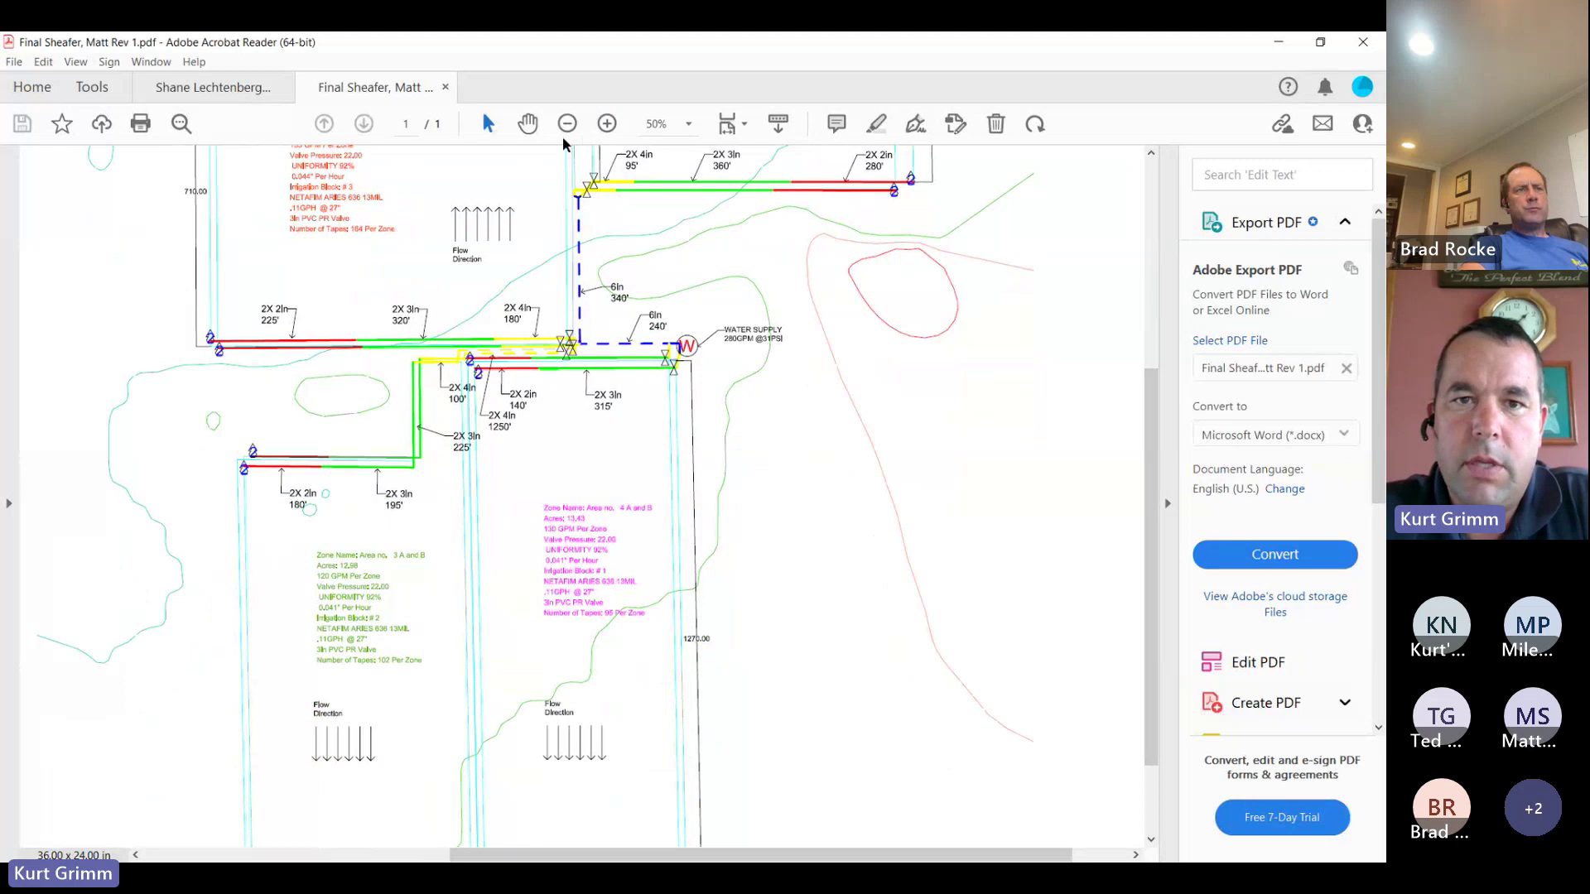
left_click(607, 123)
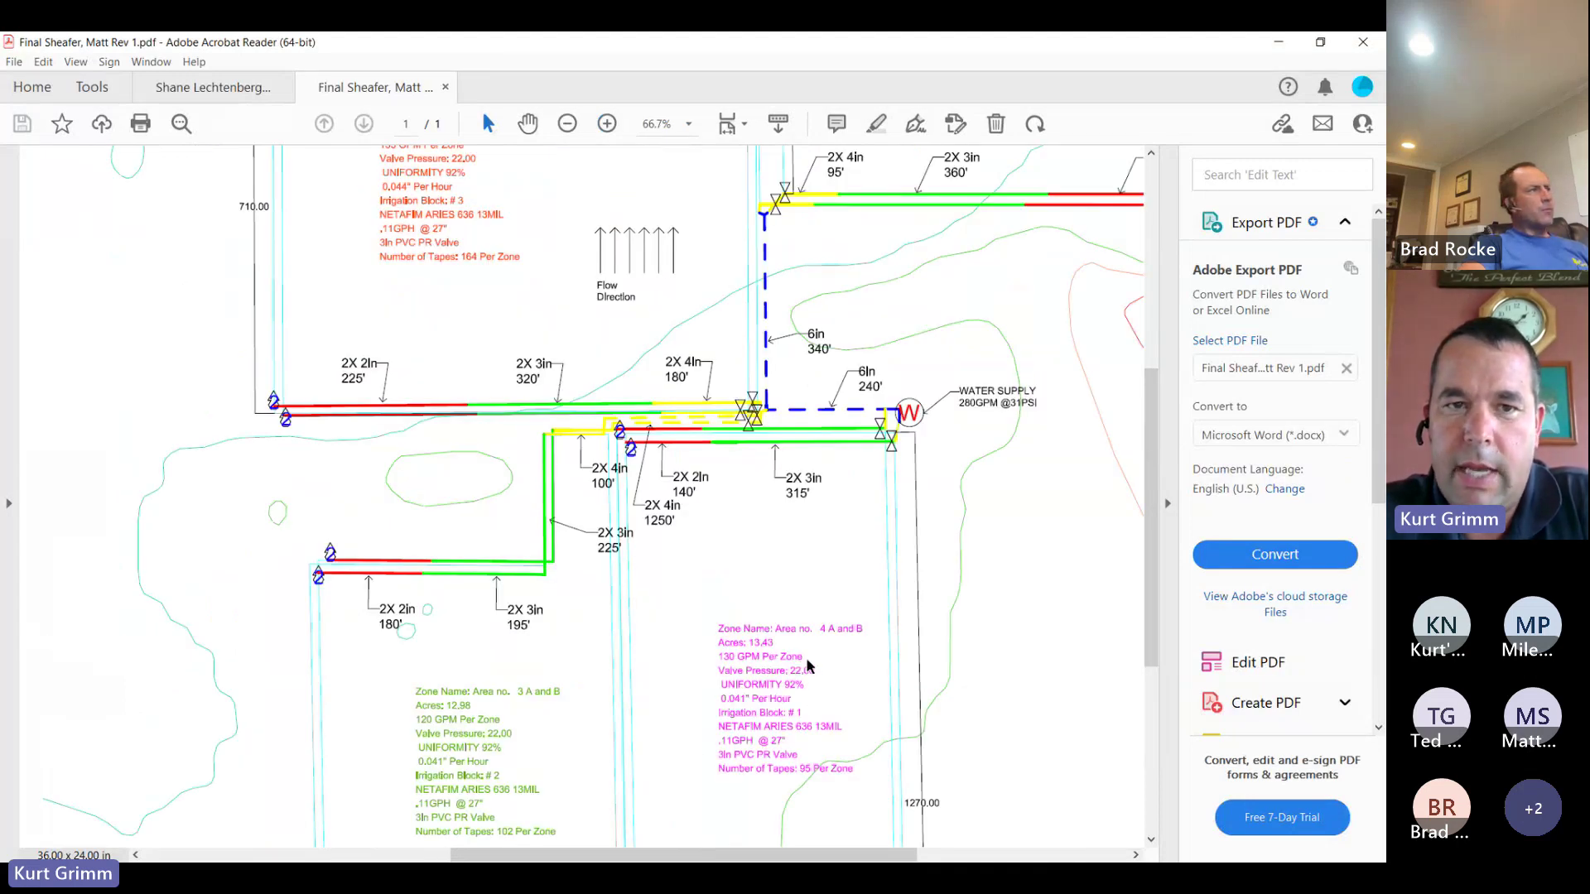
left_click_drag(1158, 500, 1157, 561)
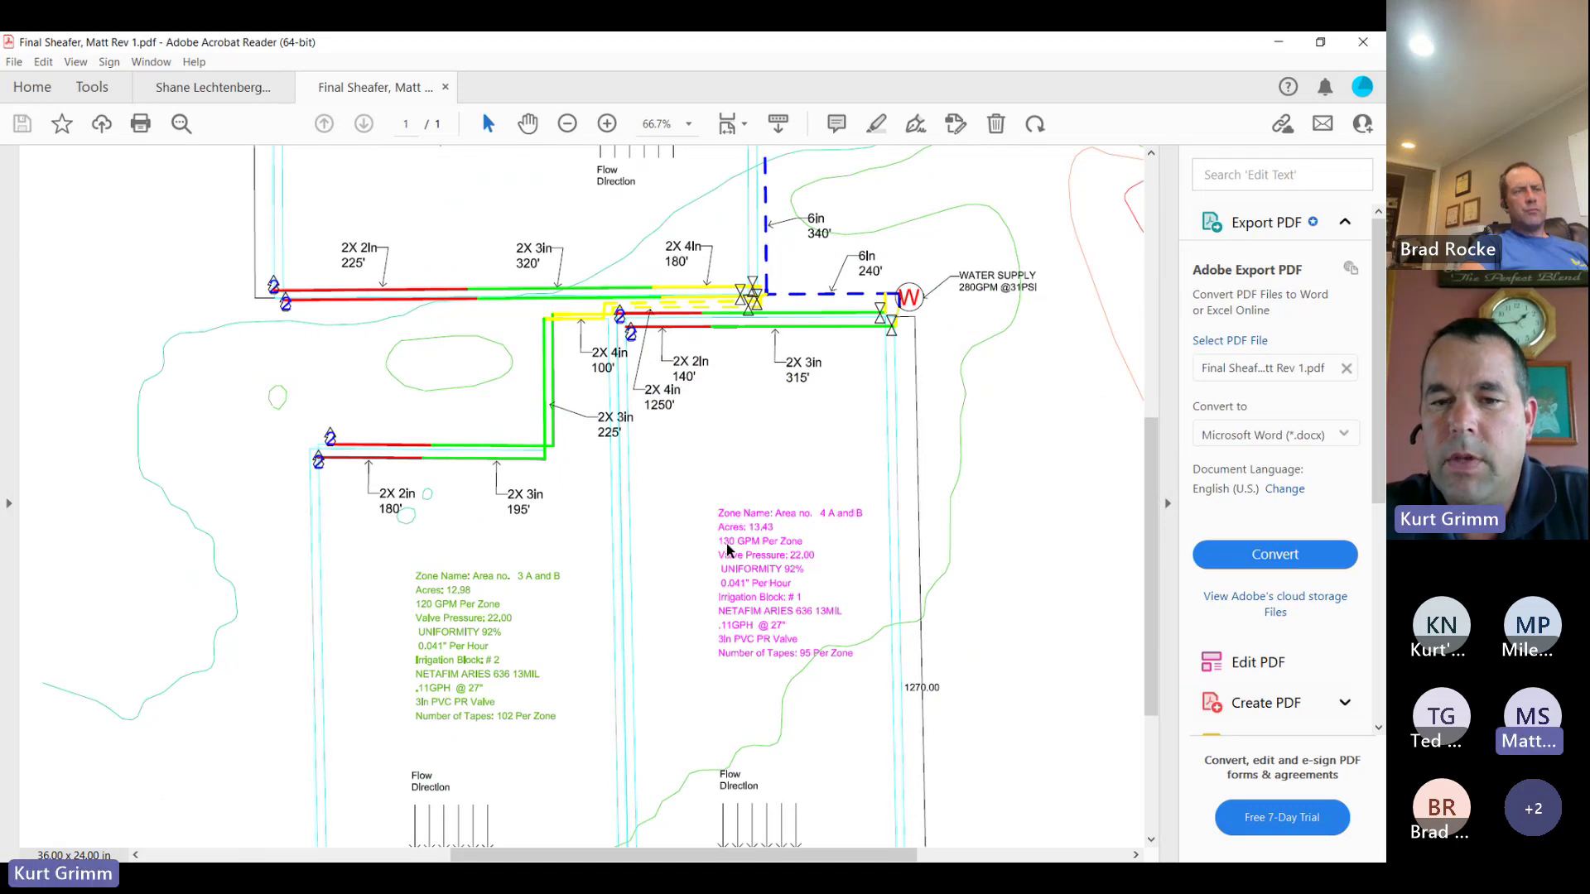
mouse_move(1155, 471)
left_mouse_down()
mouse_move(1153, 255)
mouse_move(1148, 346)
mouse_move(1172, 443)
left_mouse_up()
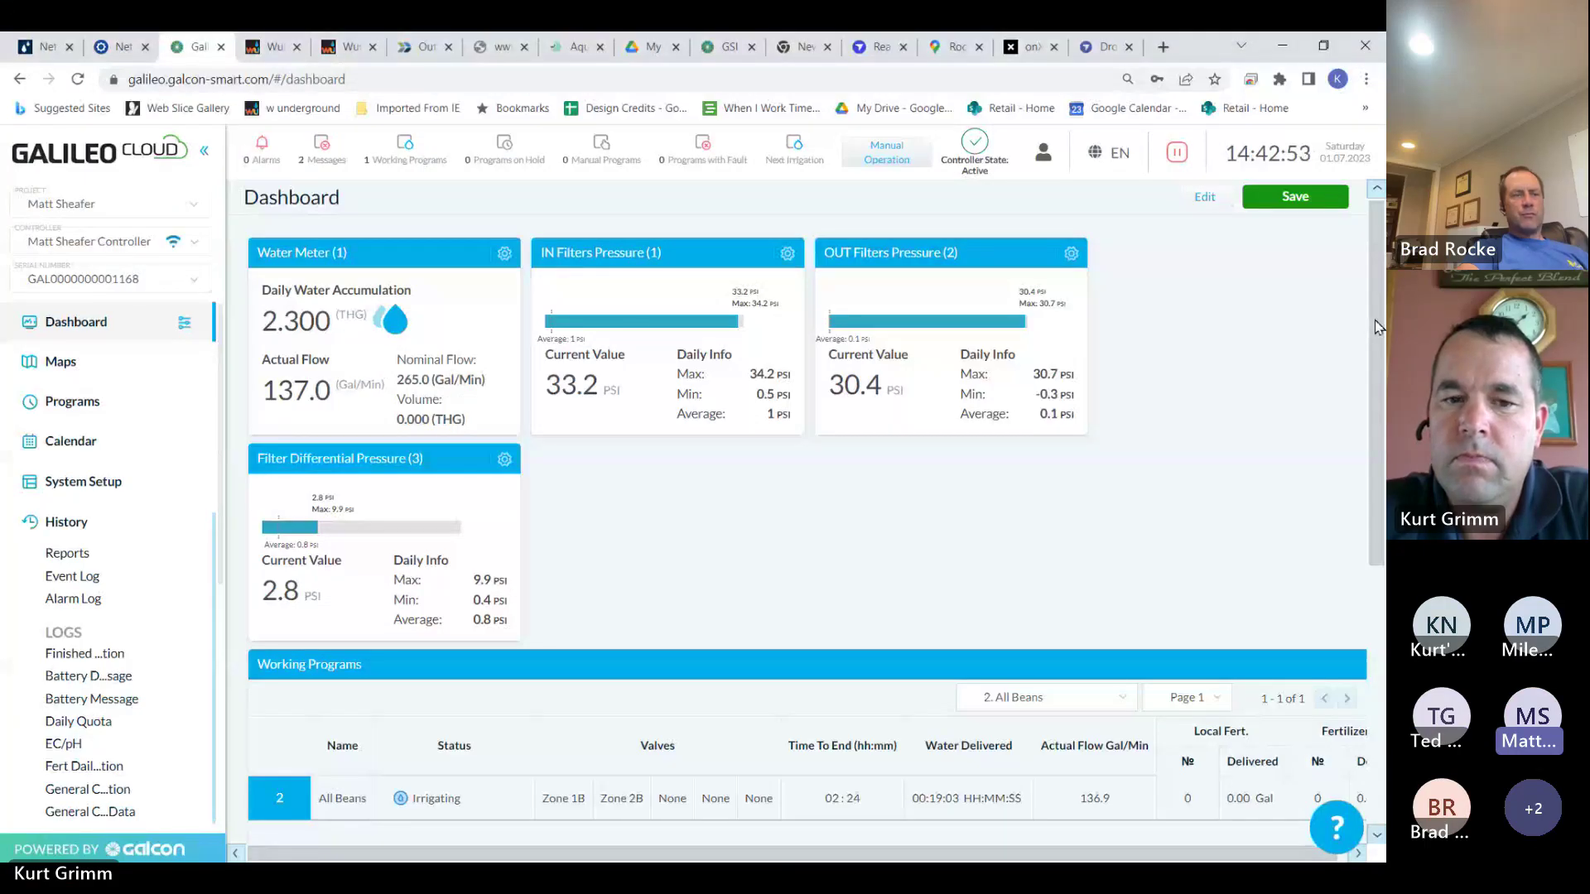
left_click_drag(1377, 325, 1377, 334)
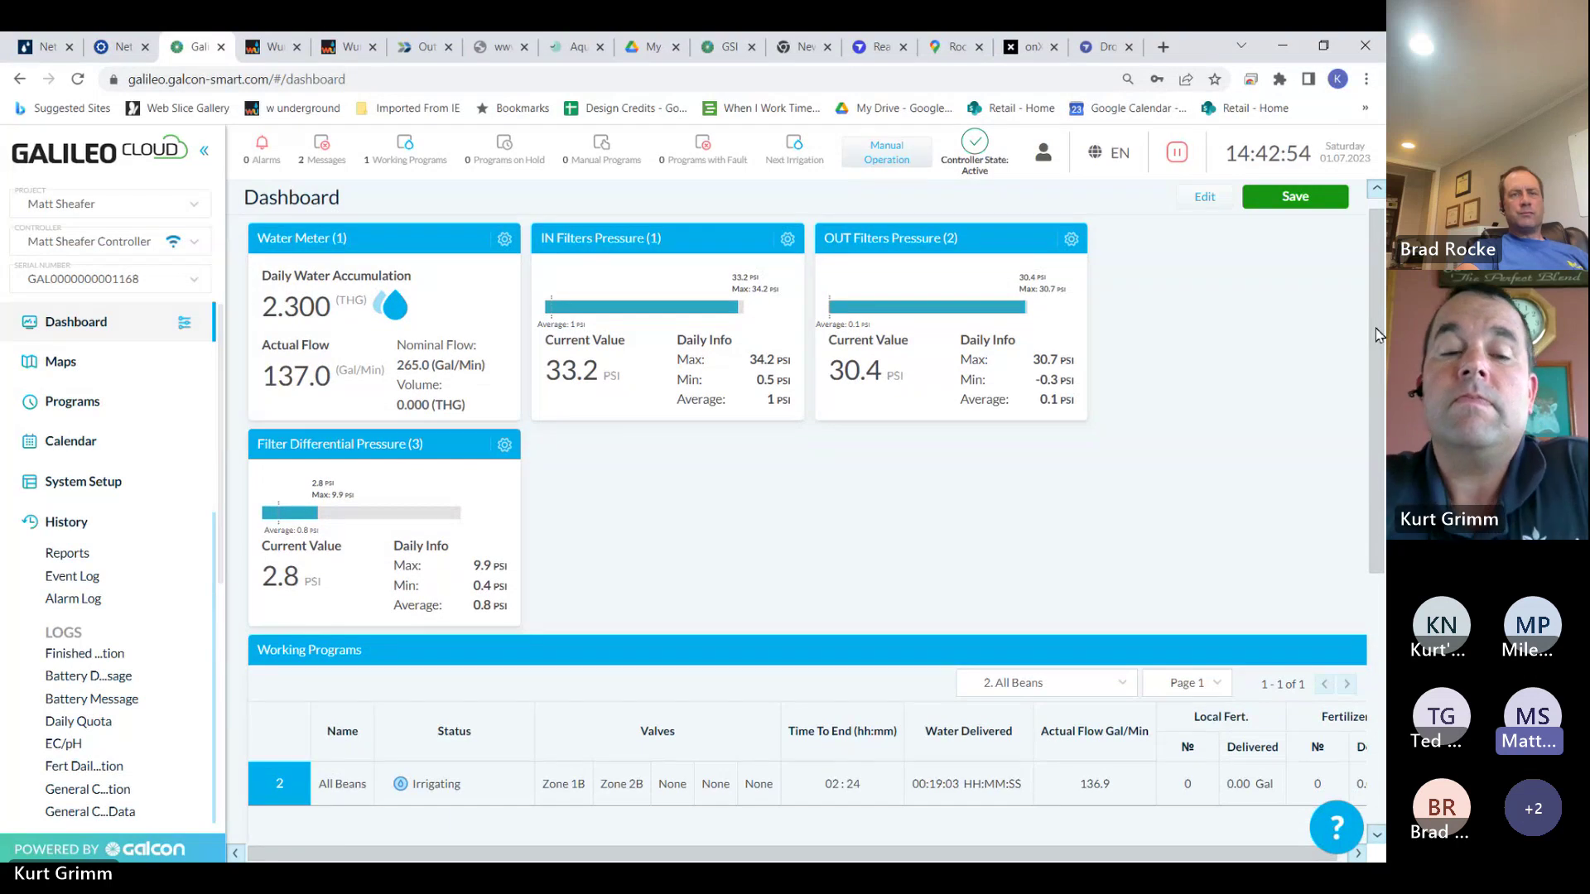
left_click_drag(1377, 334, 1351, 448)
scroll(502, 409, "up", 3)
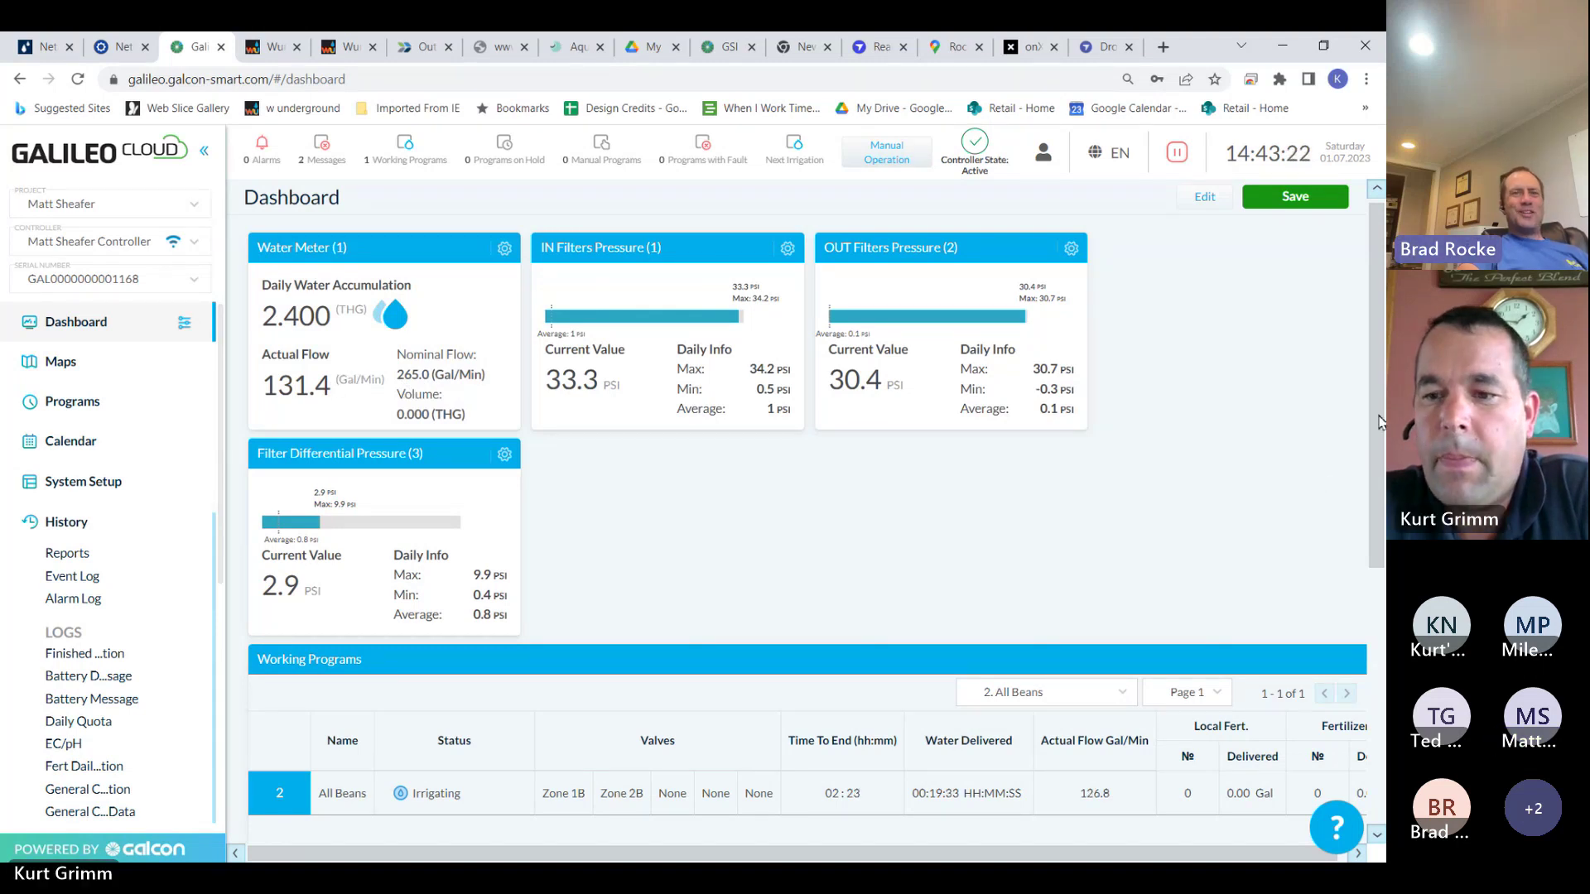
left_click_drag(1381, 422, 1380, 687)
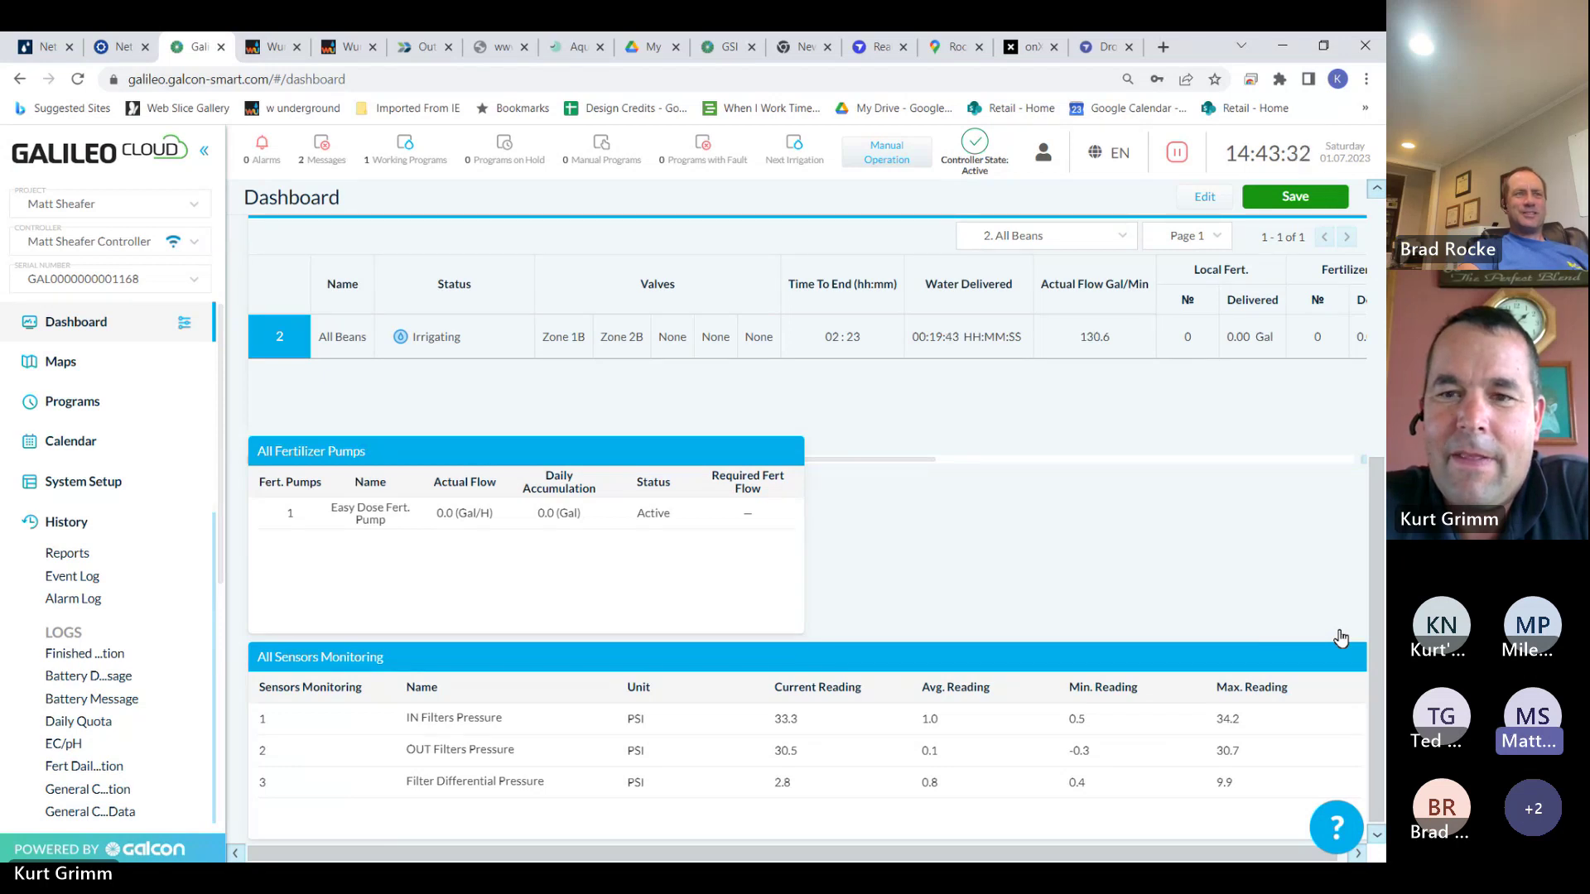
left_click_drag(1376, 563, 1383, 352)
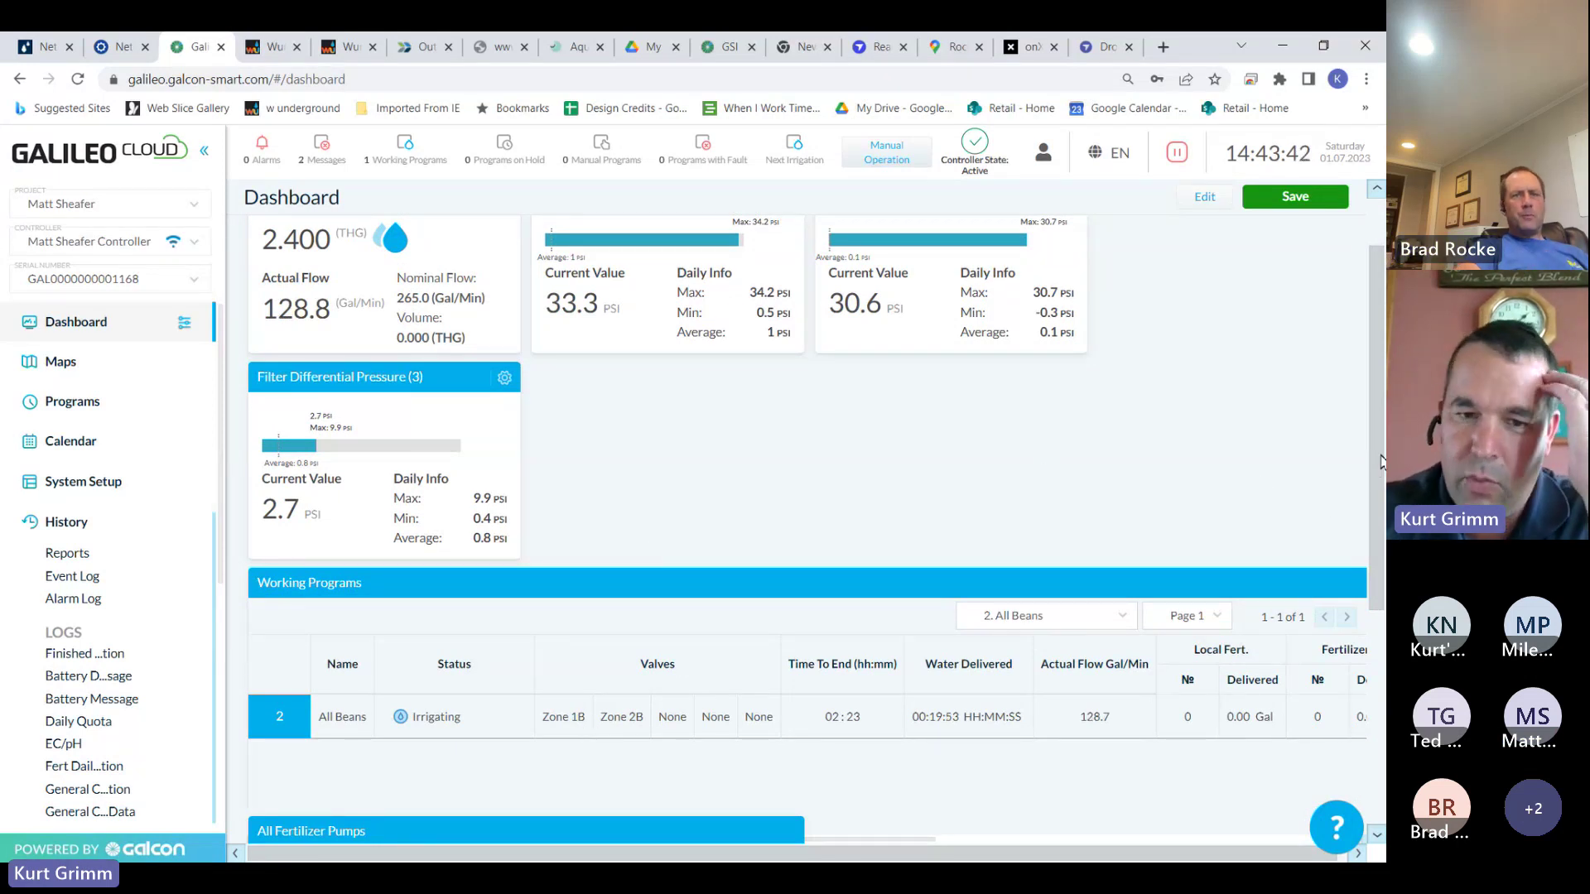
left_click_drag(1380, 461, 1381, 729)
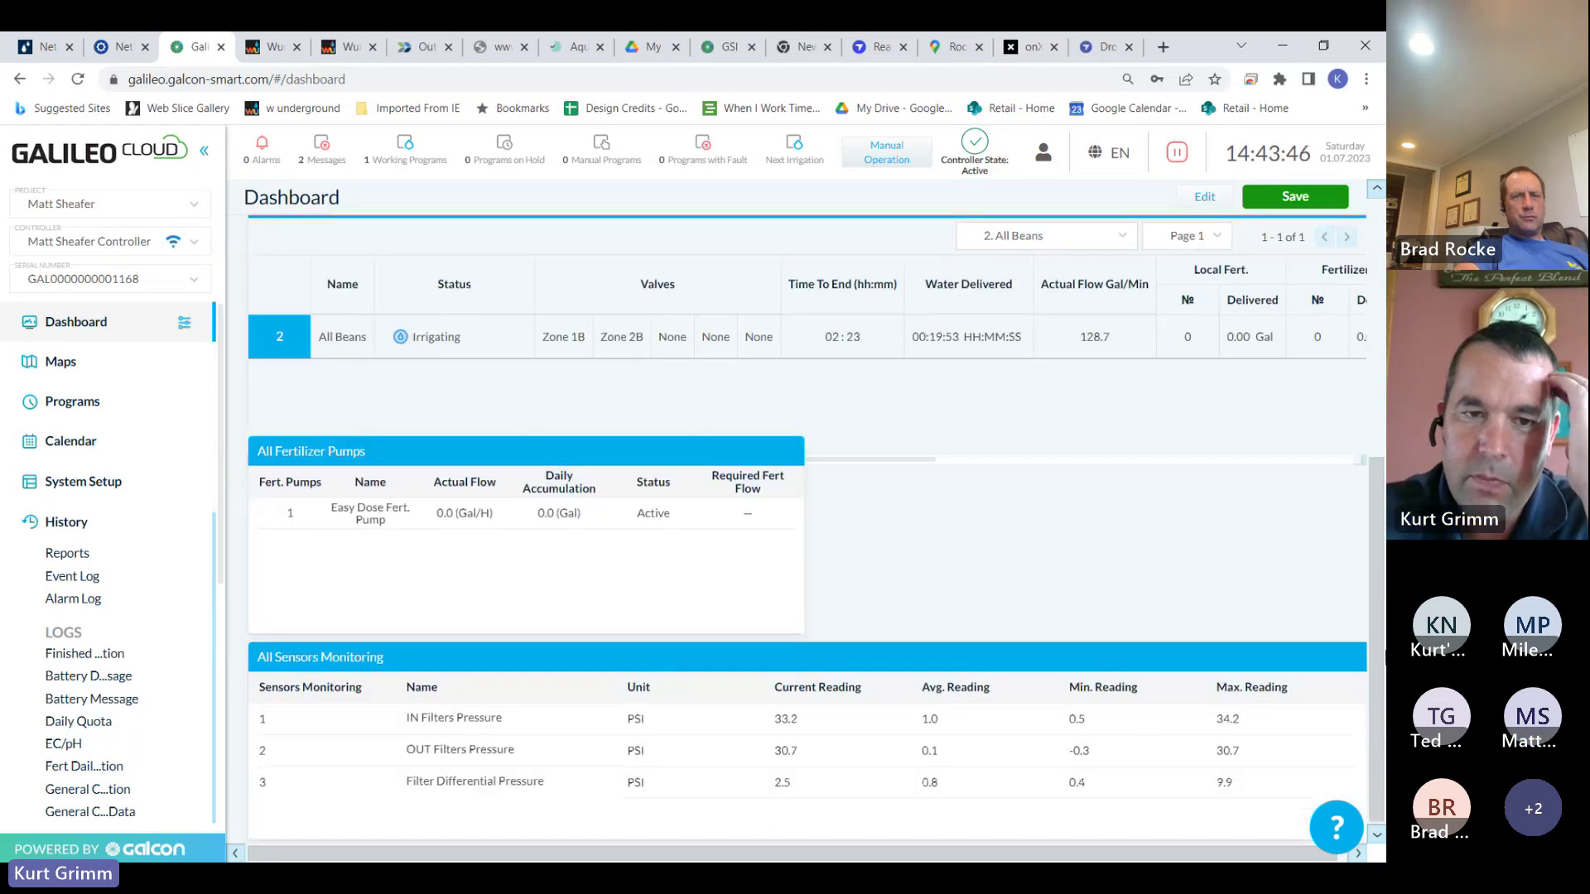
scroll(1149, 263, "up", 6)
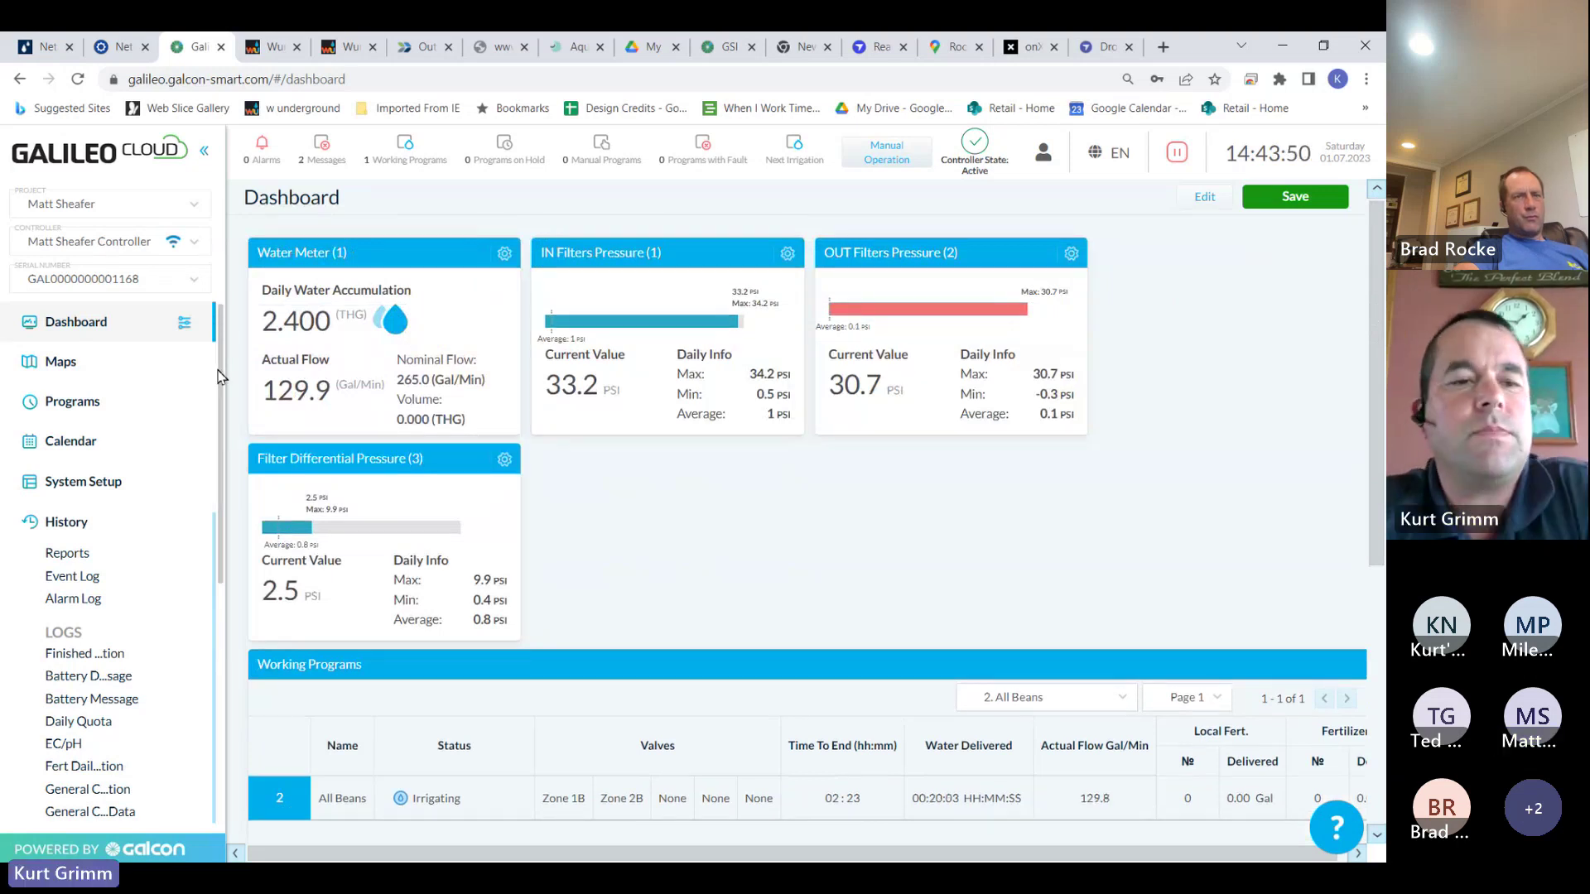
left_click_drag(219, 377, 214, 529)
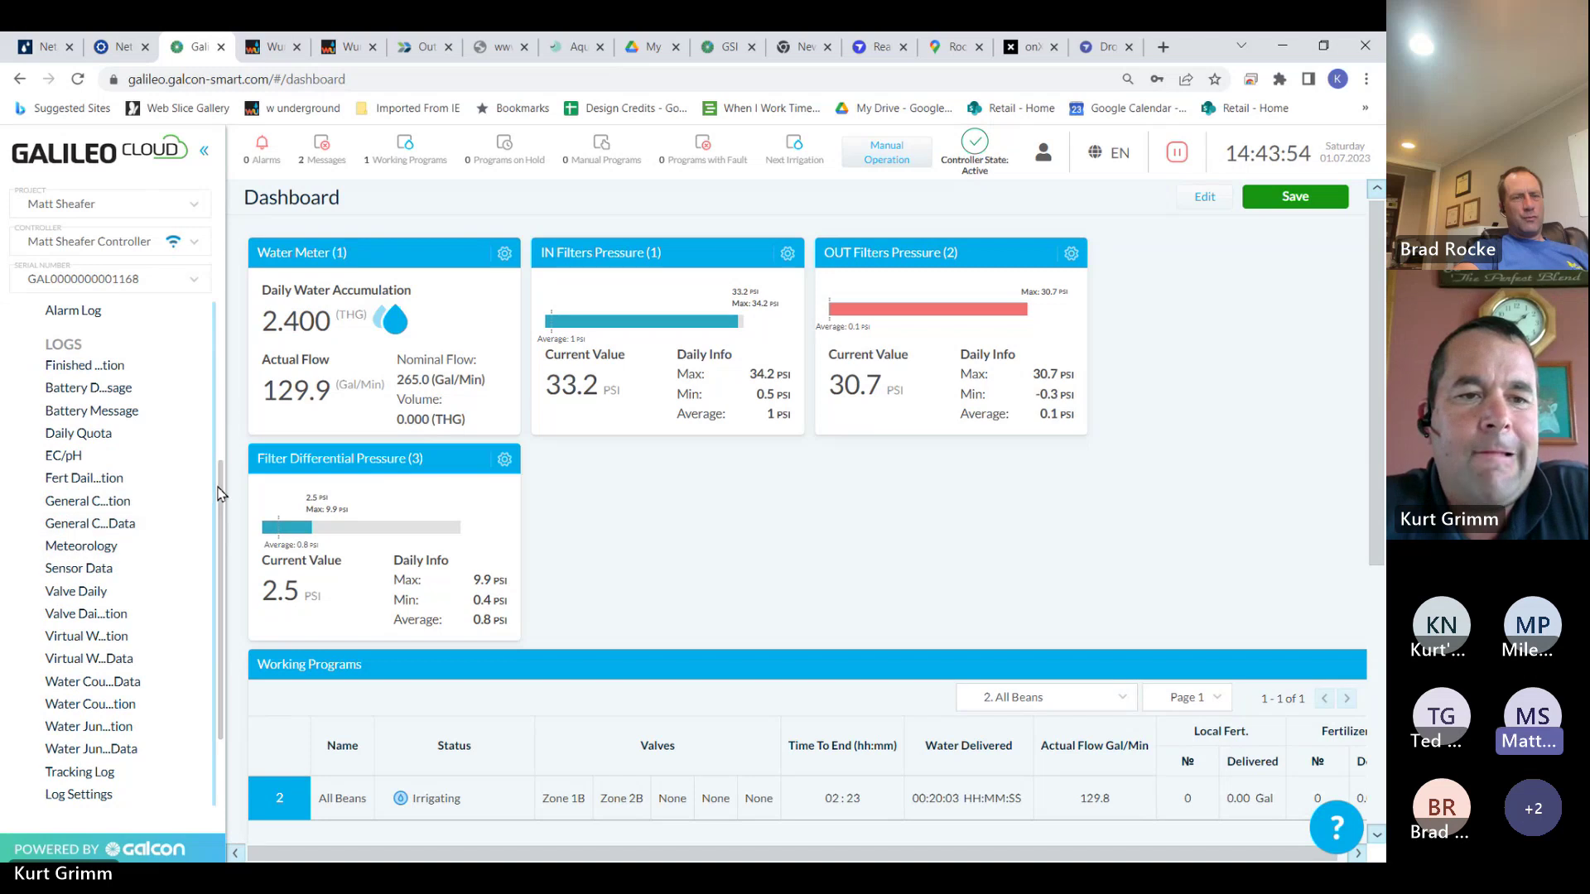
scroll(220, 494, "up", 3)
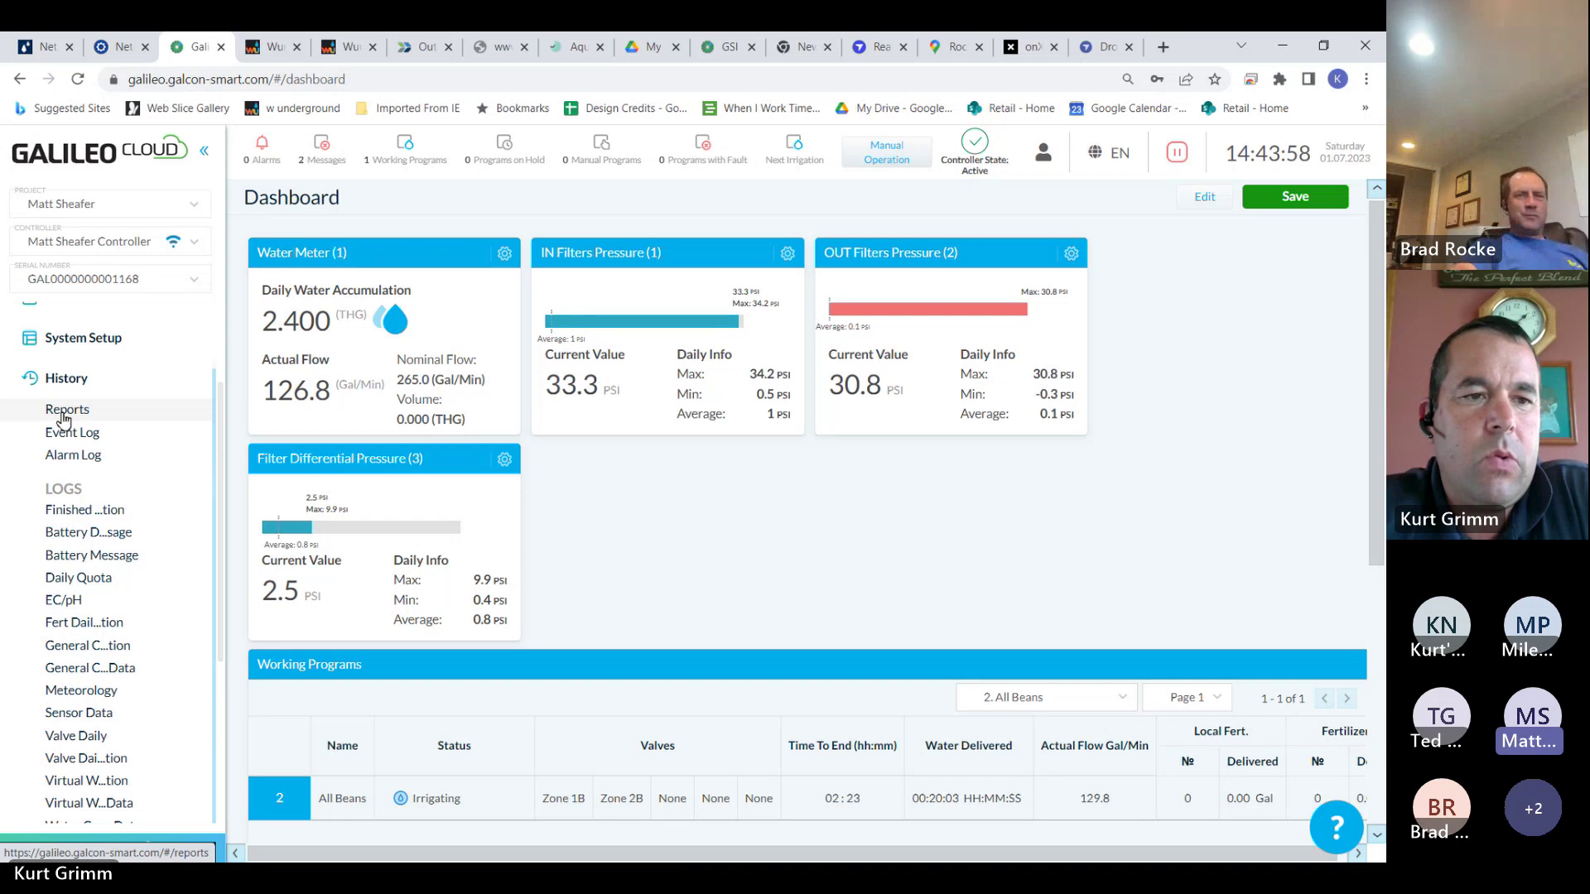
Open History > Reports, which shows no report data for the controller yet
left_click(76, 414)
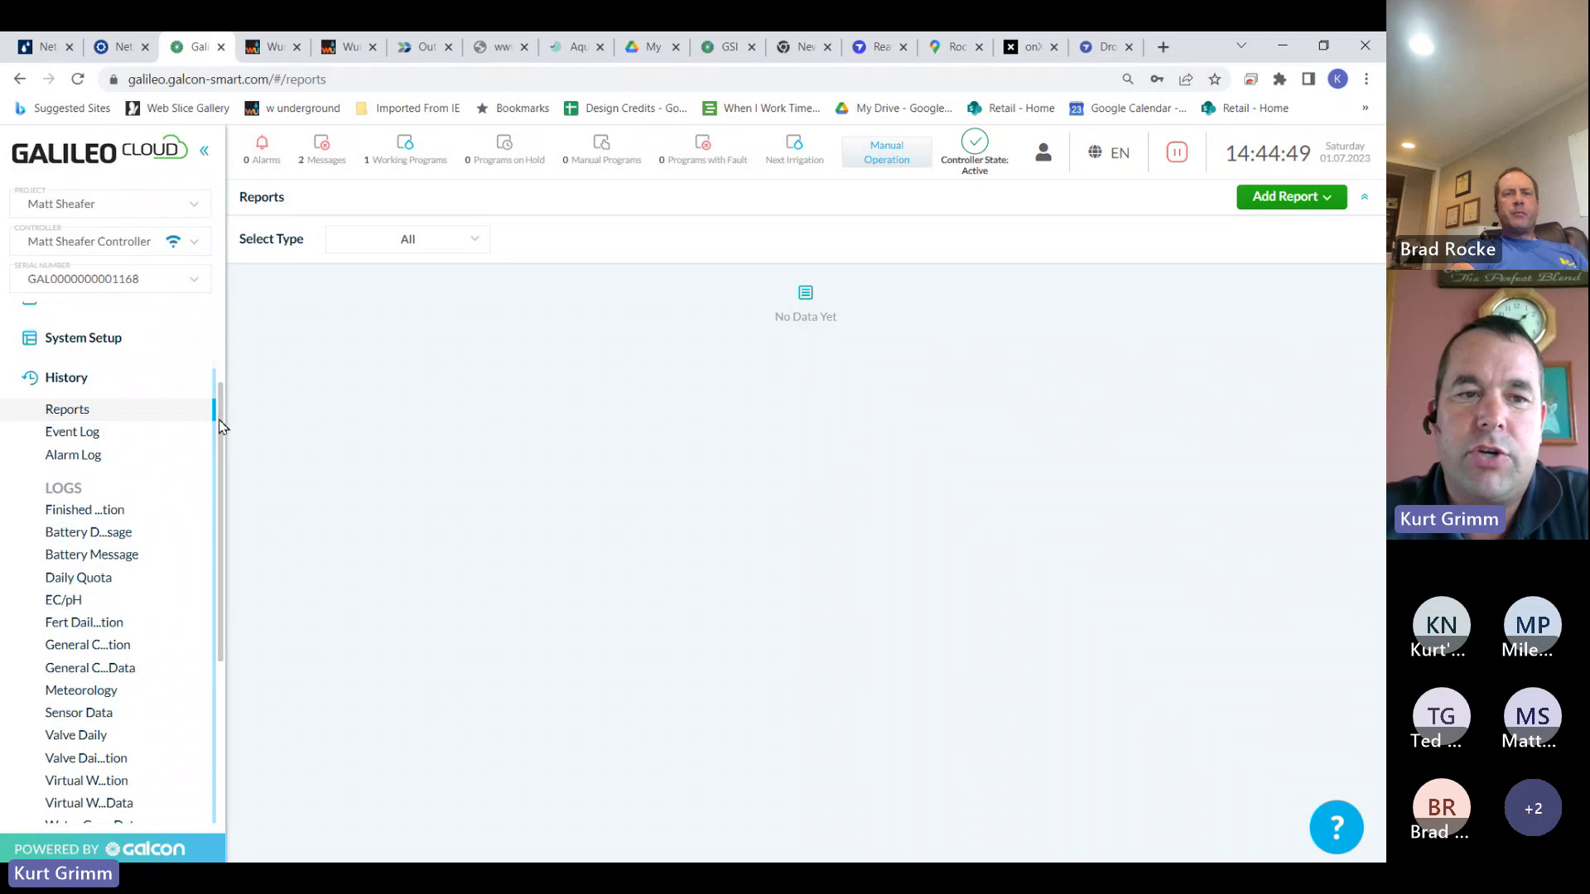
scroll(213, 408, "up", 2)
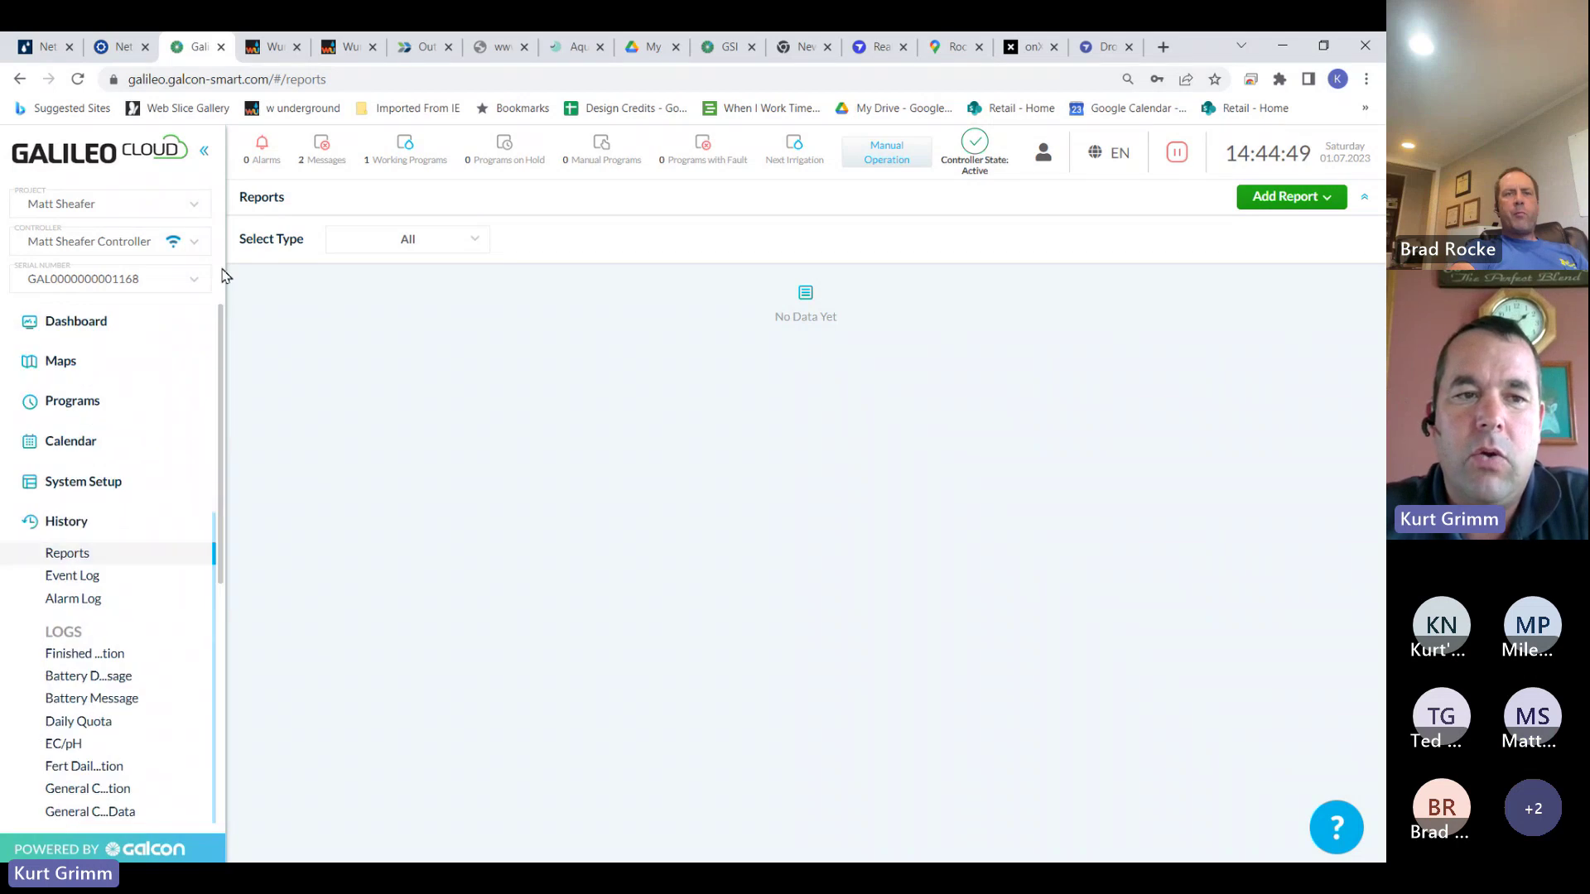
Return to the Dashboard showing 2.800 THG daily water and 116.8 Gal/Min flow
left_click(117, 321)
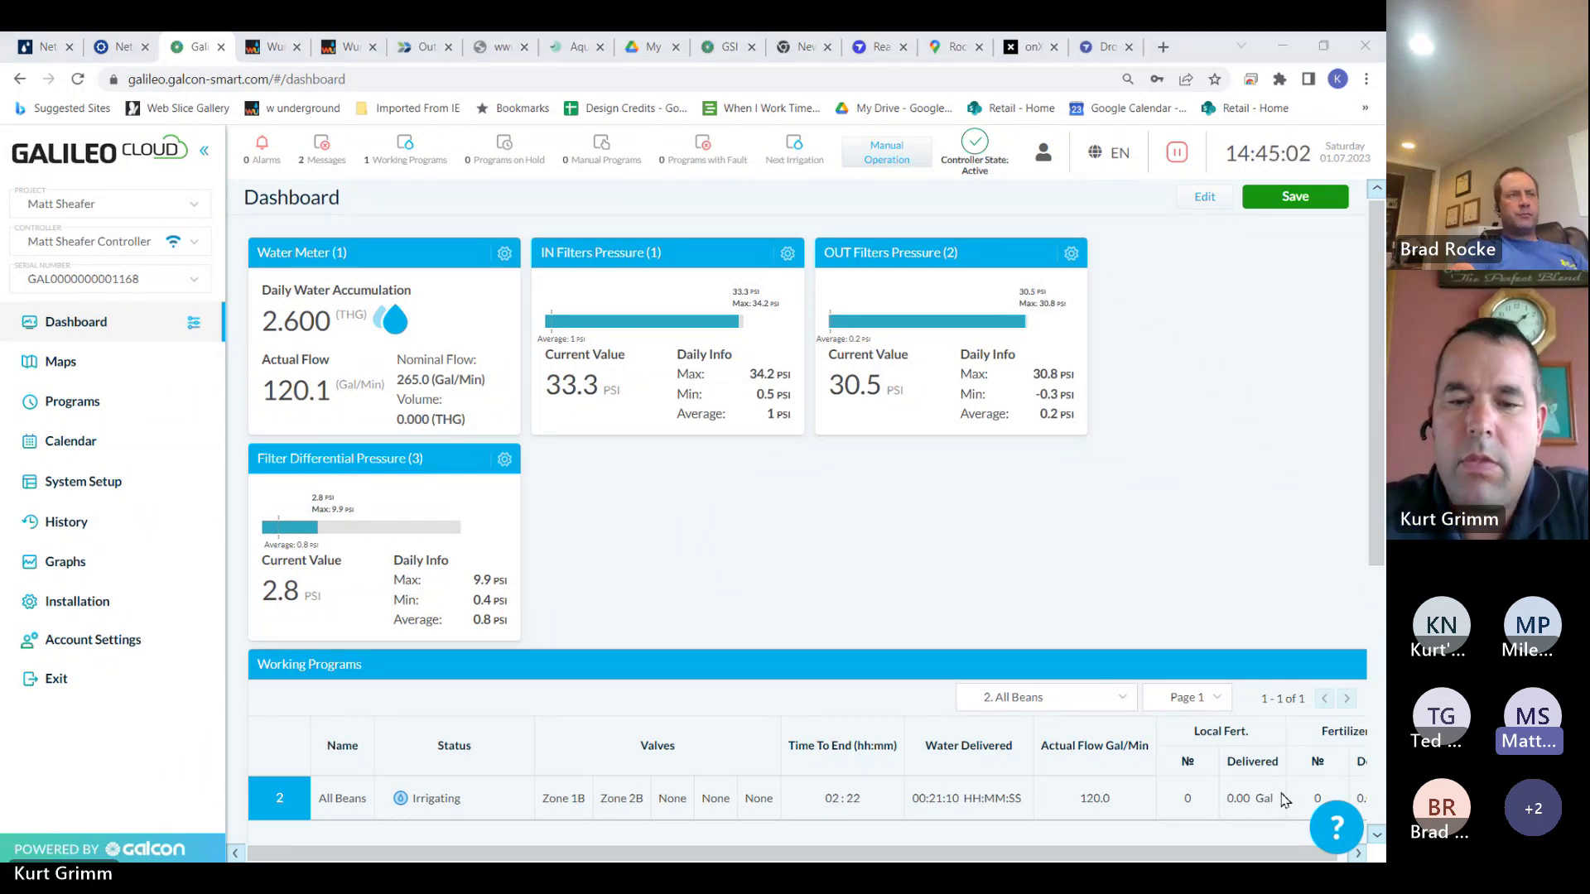
left_click(754, 836)
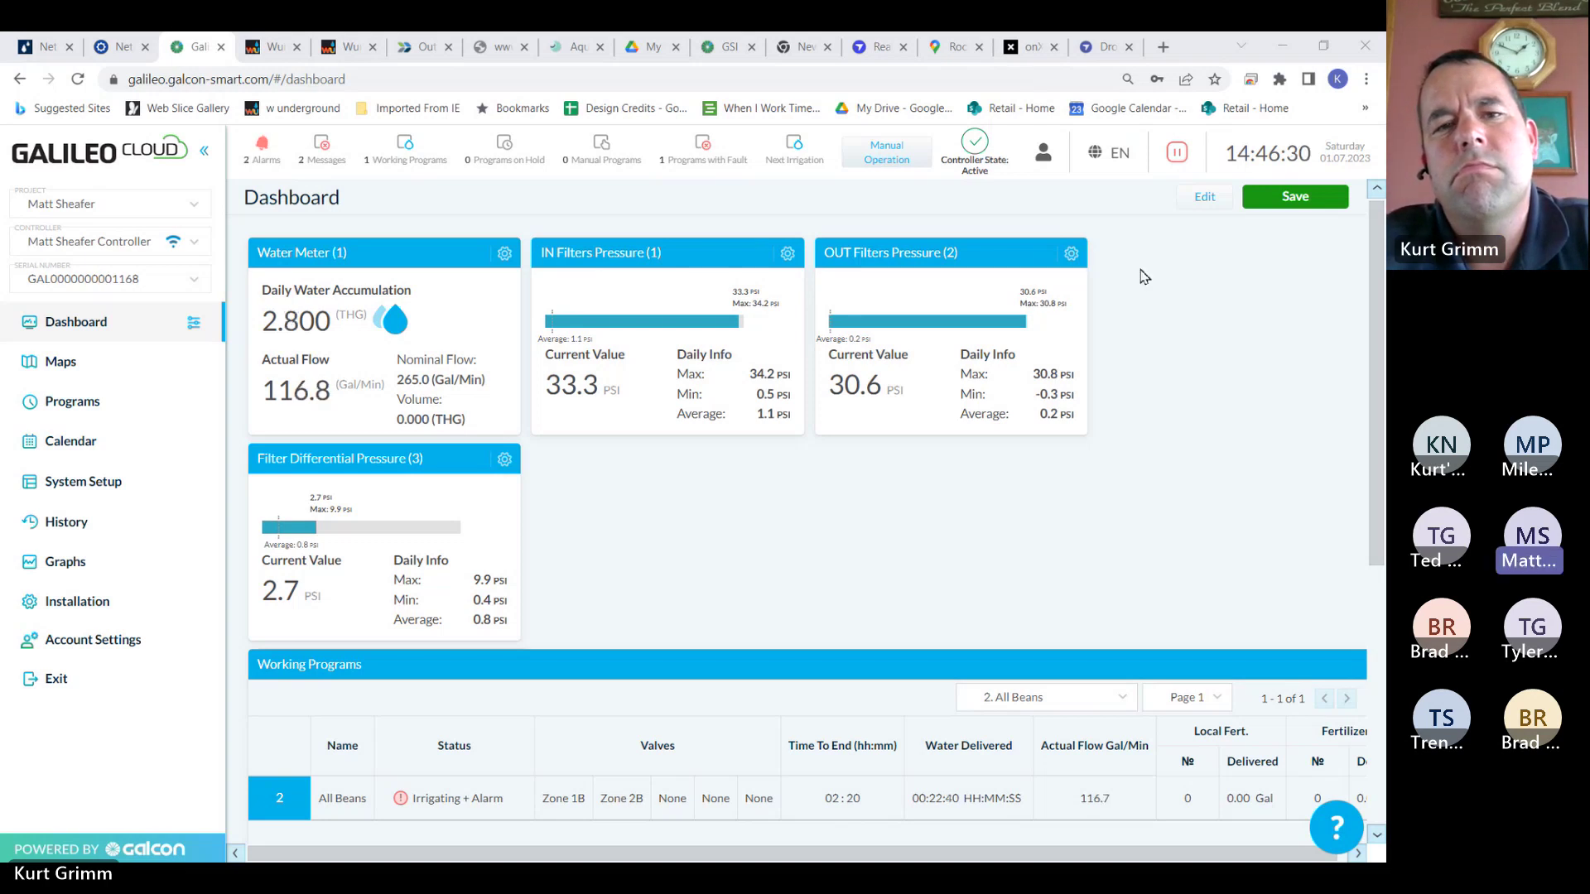
left_click(261, 149)
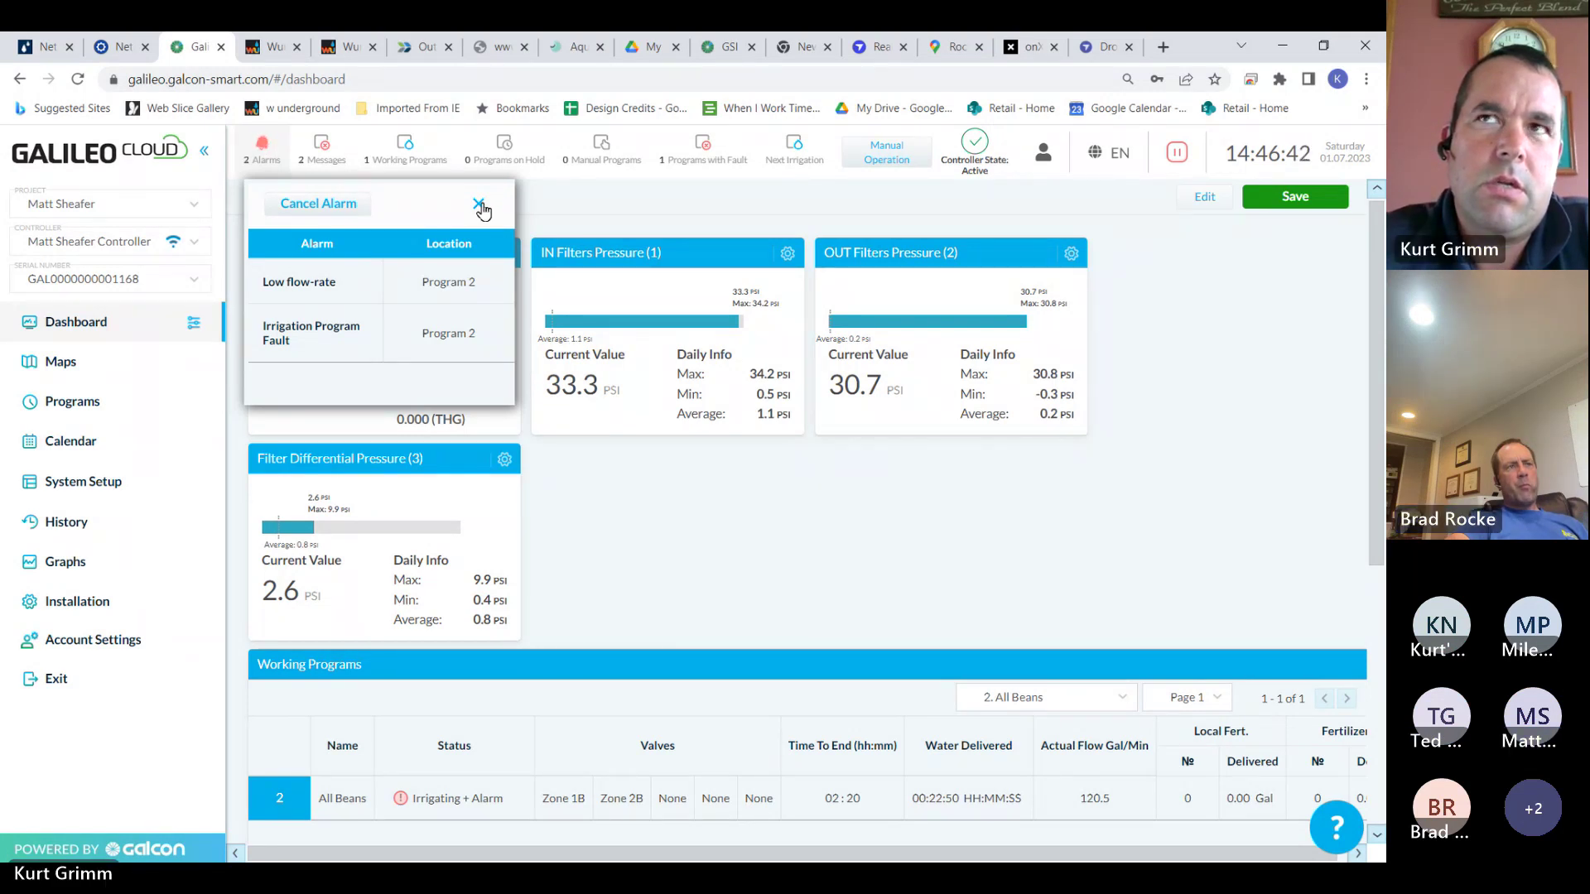
left_click(479, 205)
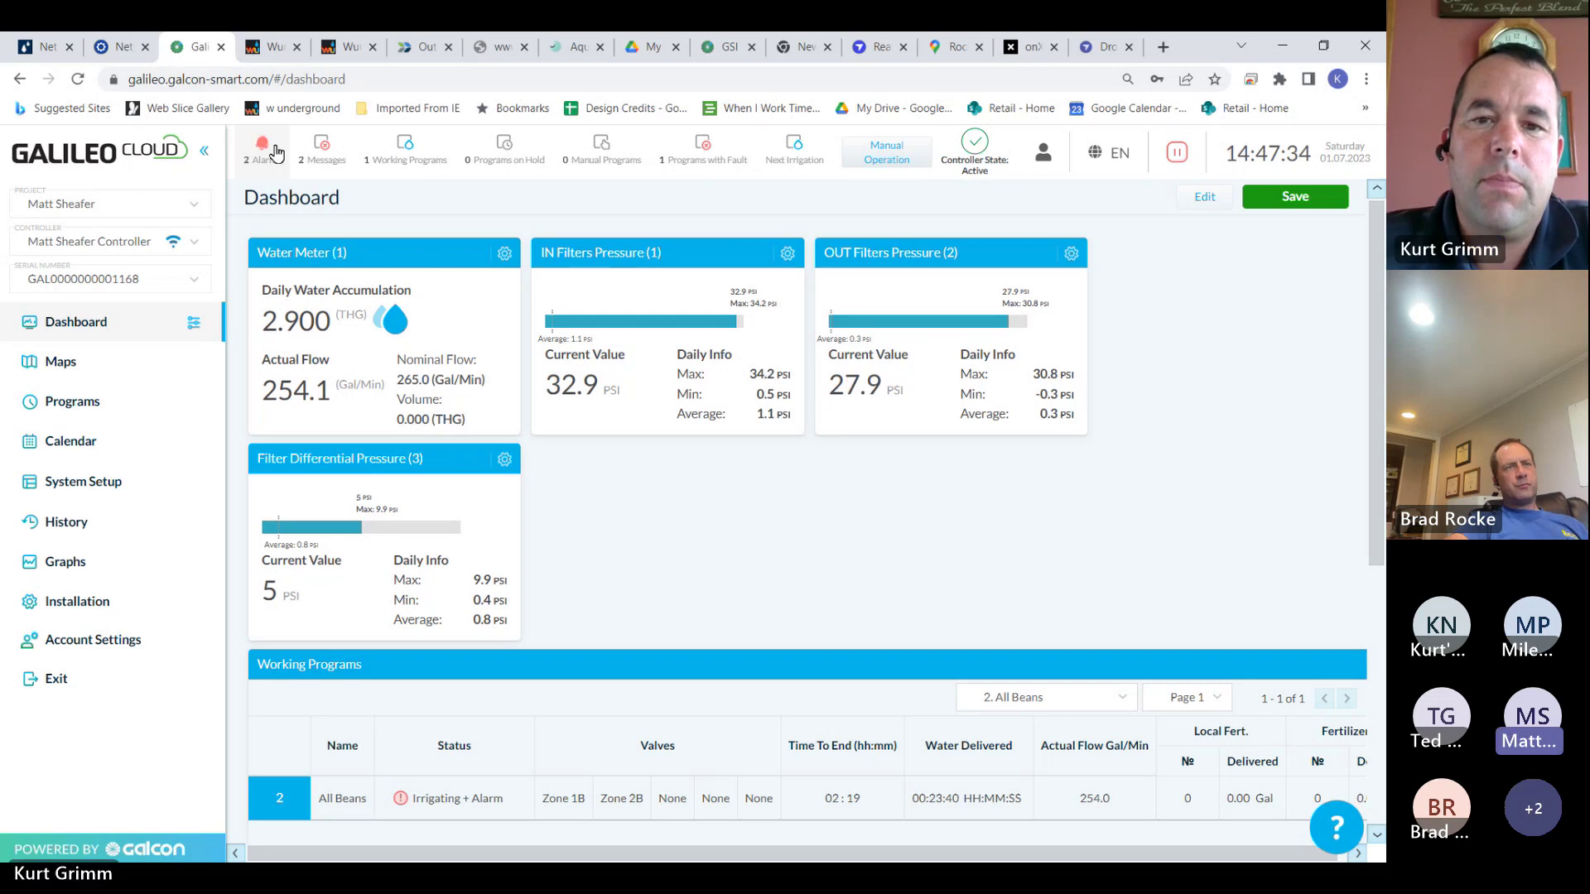
Show the active alarms: Low flow-rate and Irrigation Program Fault, both on Program 2
left_click(276, 154)
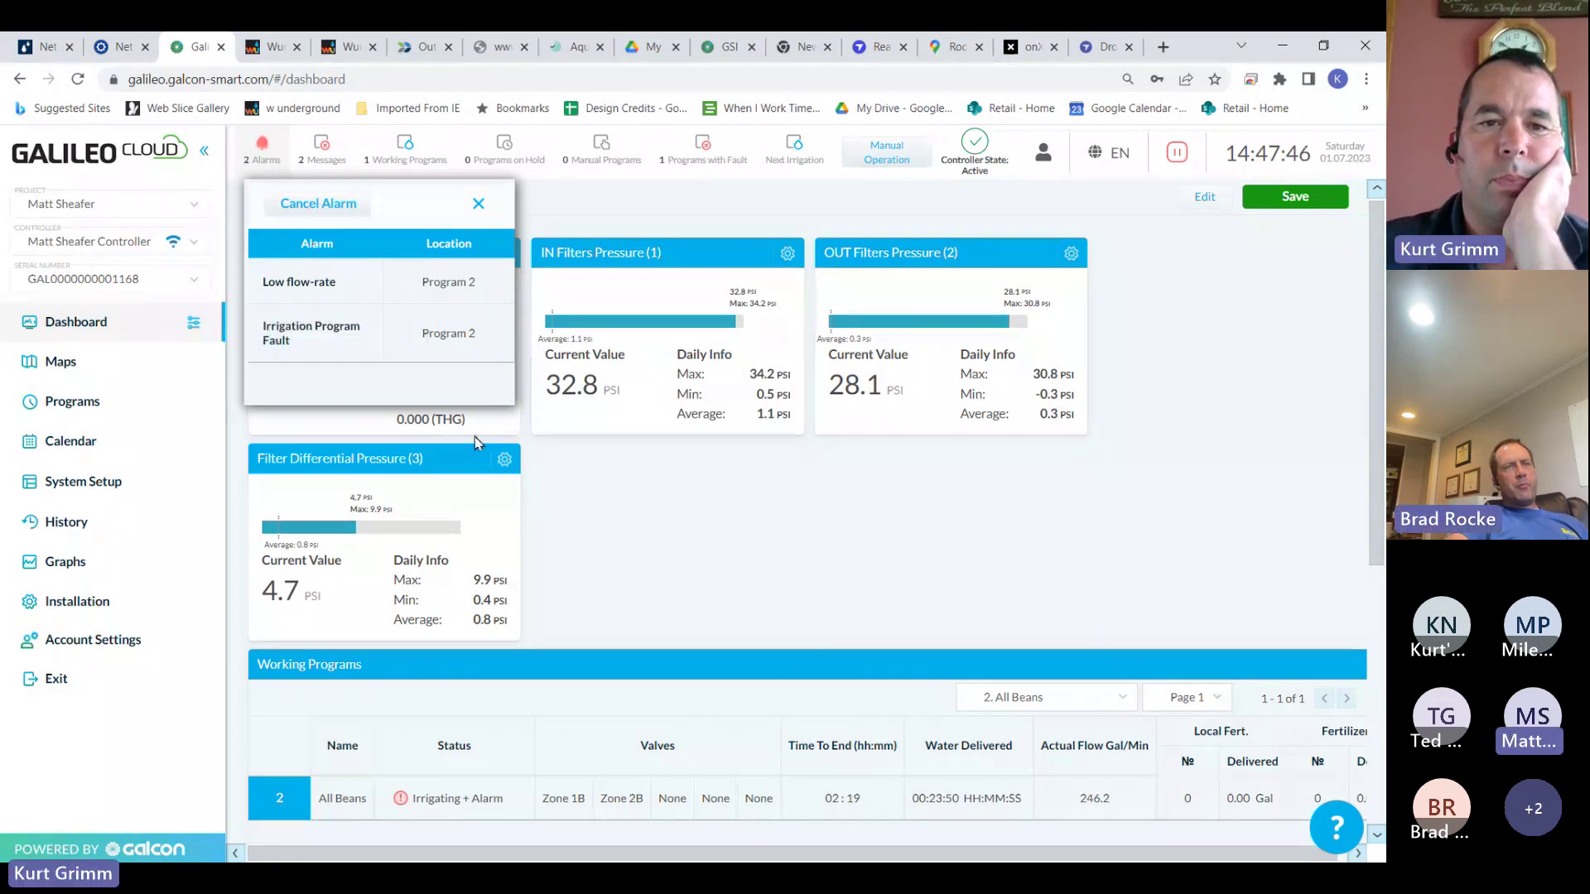
mouse_move(329, 278)
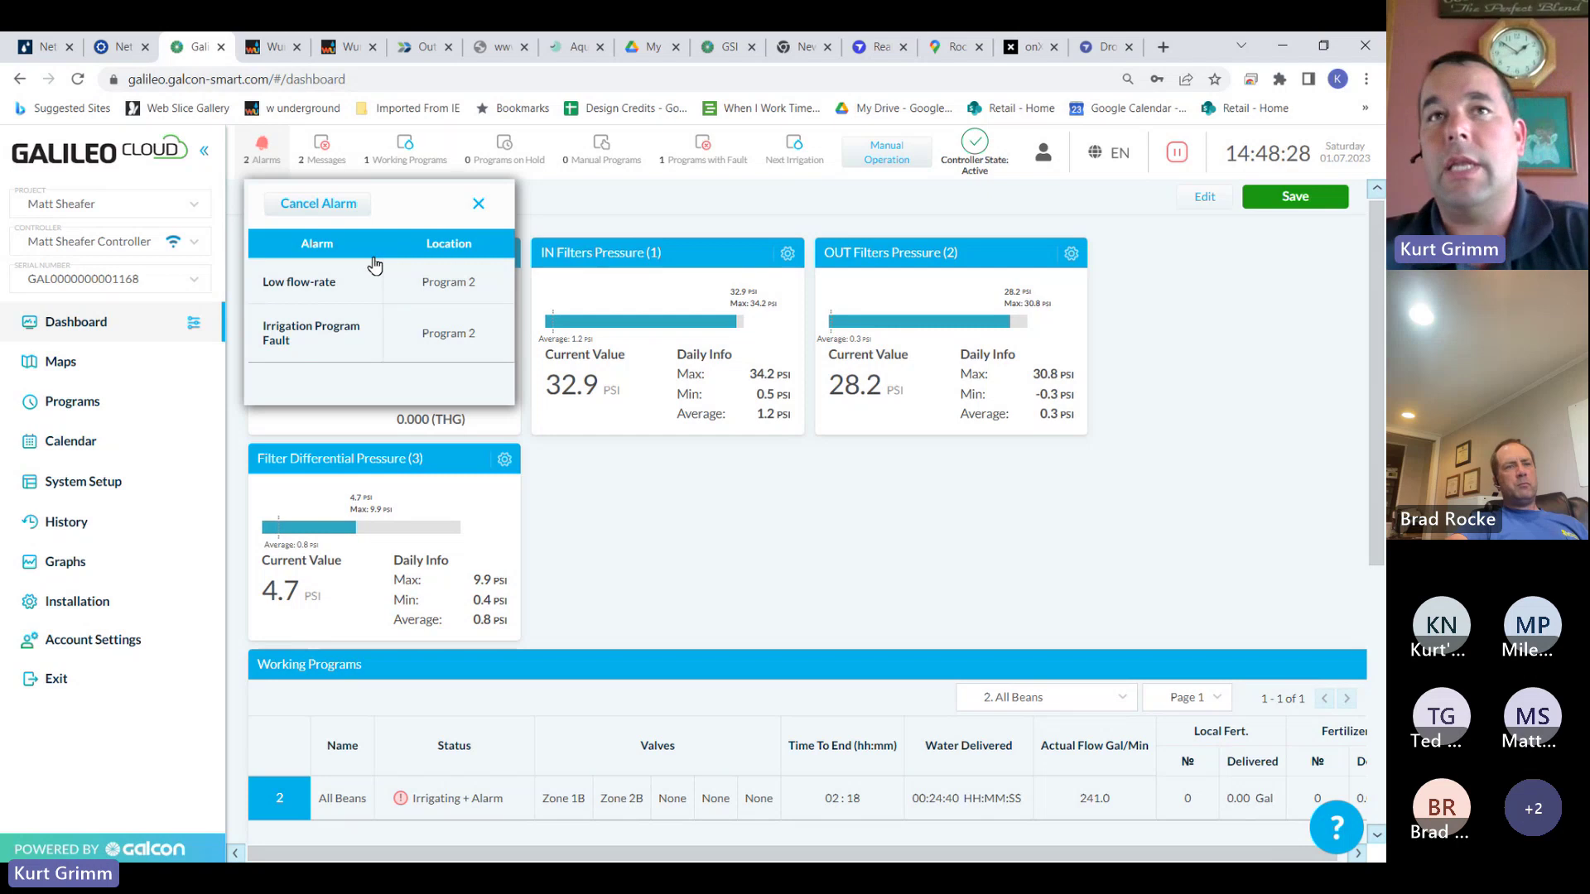
Cancel and confirm the Program 2 alarms, leaving zero alarms with All Beans irrigating
left_click(337, 205)
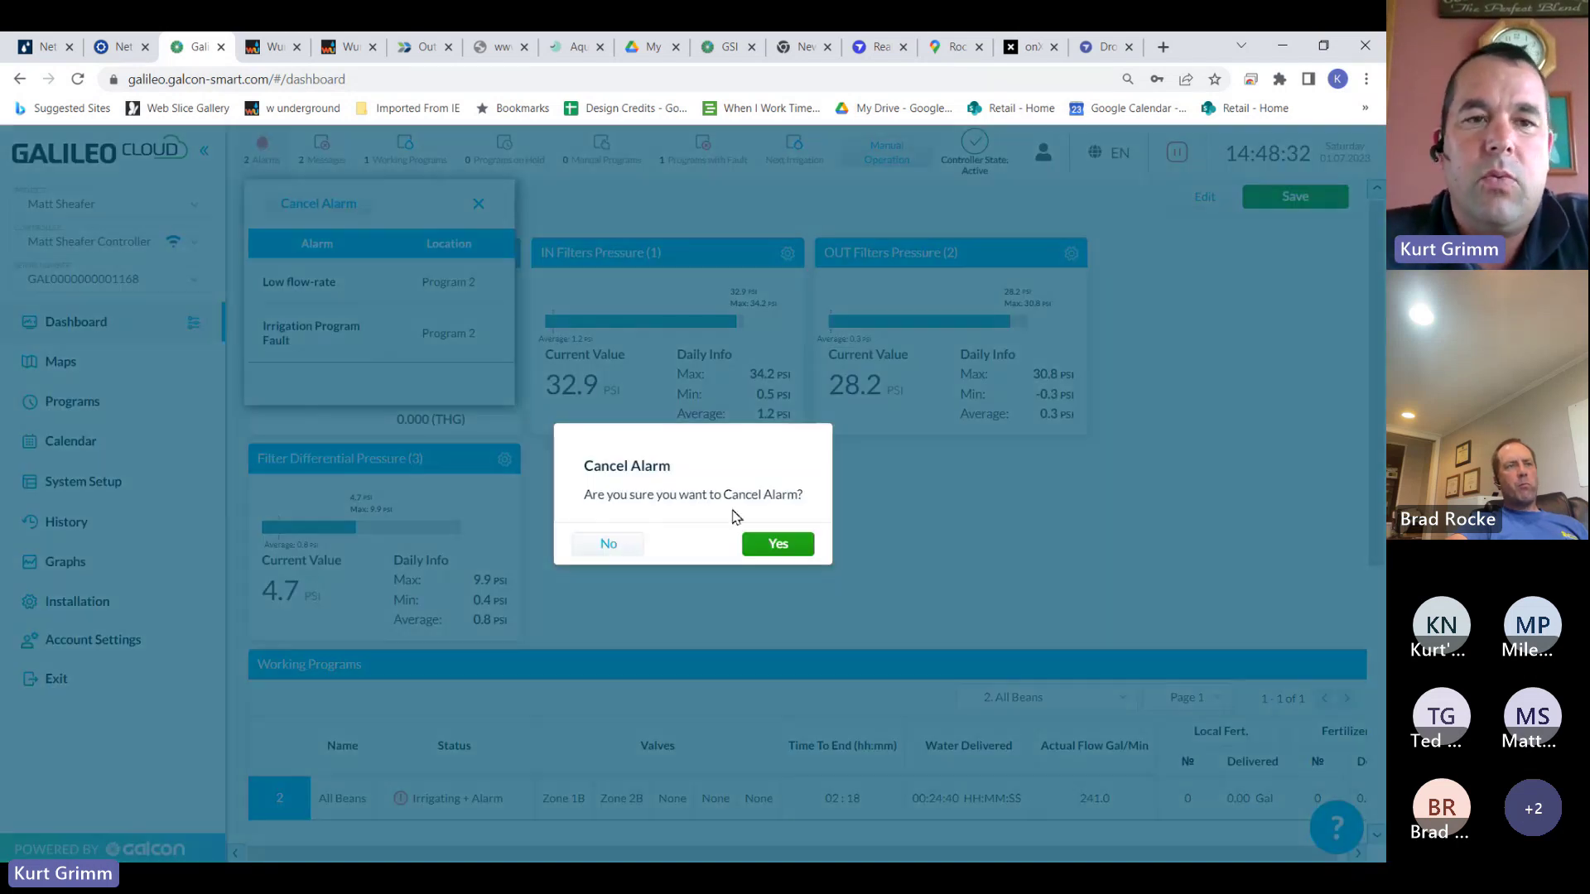
left_click(803, 547)
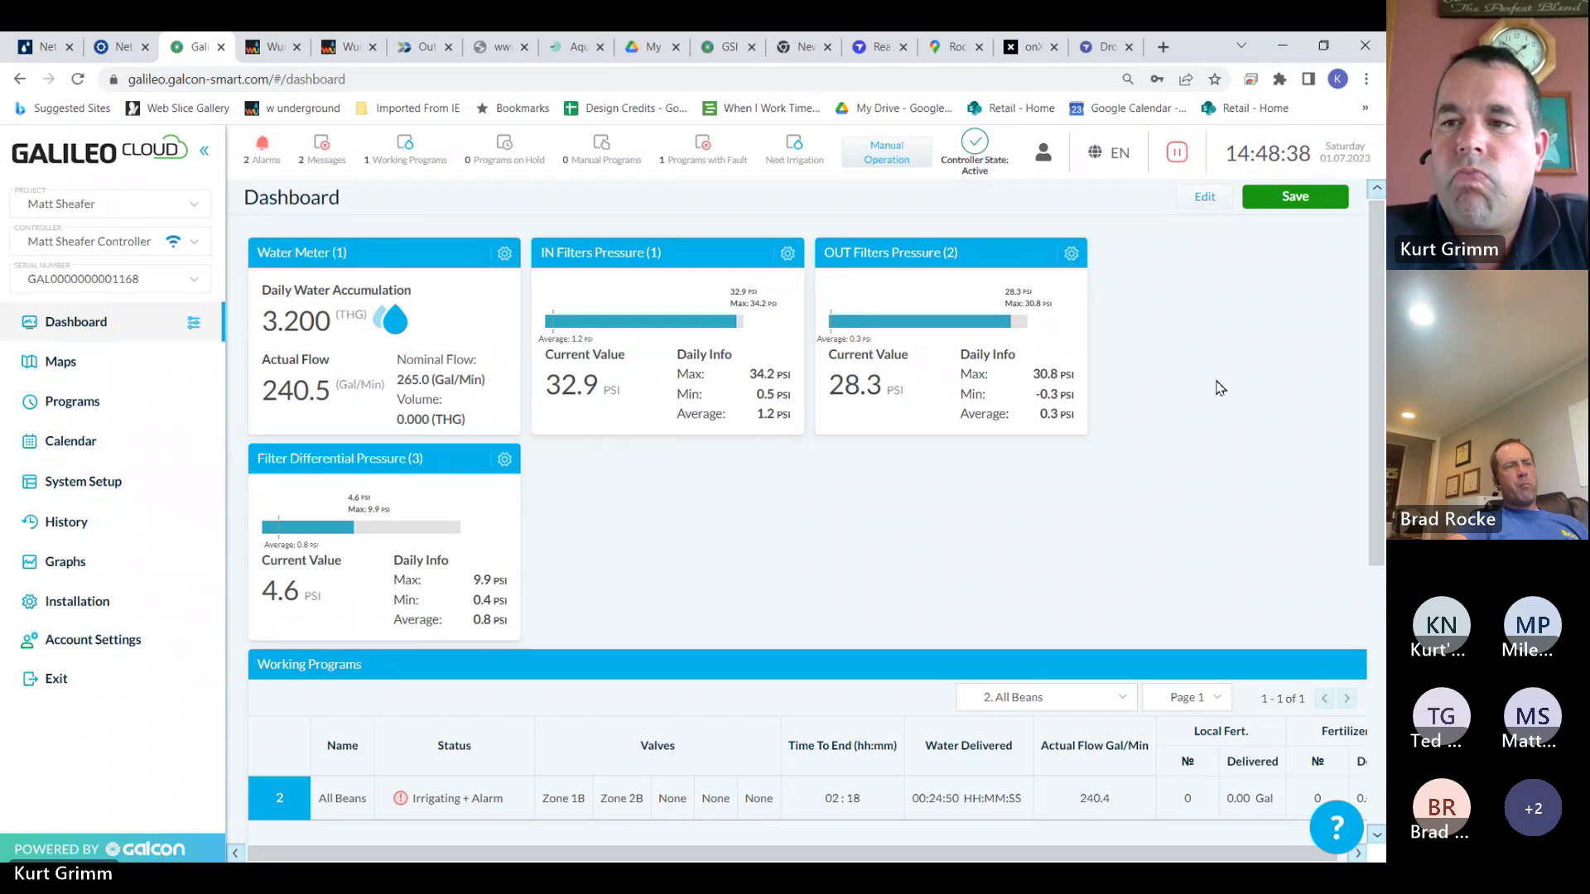
left_click_drag(1380, 297, 1376, 289)
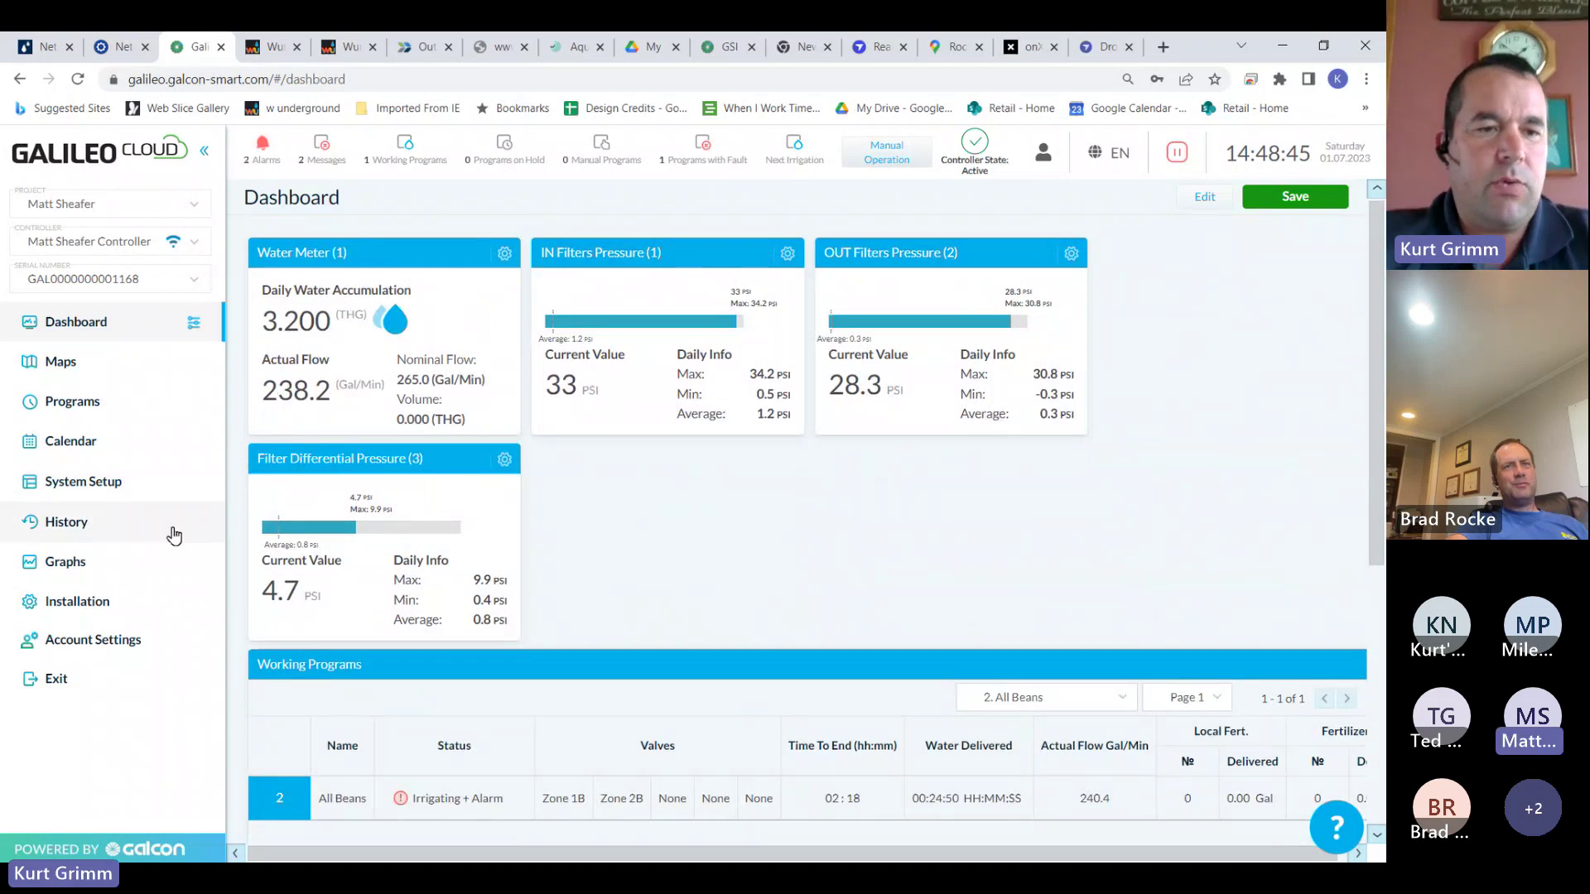
Expand History in the sidebar and scroll through its reports, event logs and data logs
left_click(110, 537)
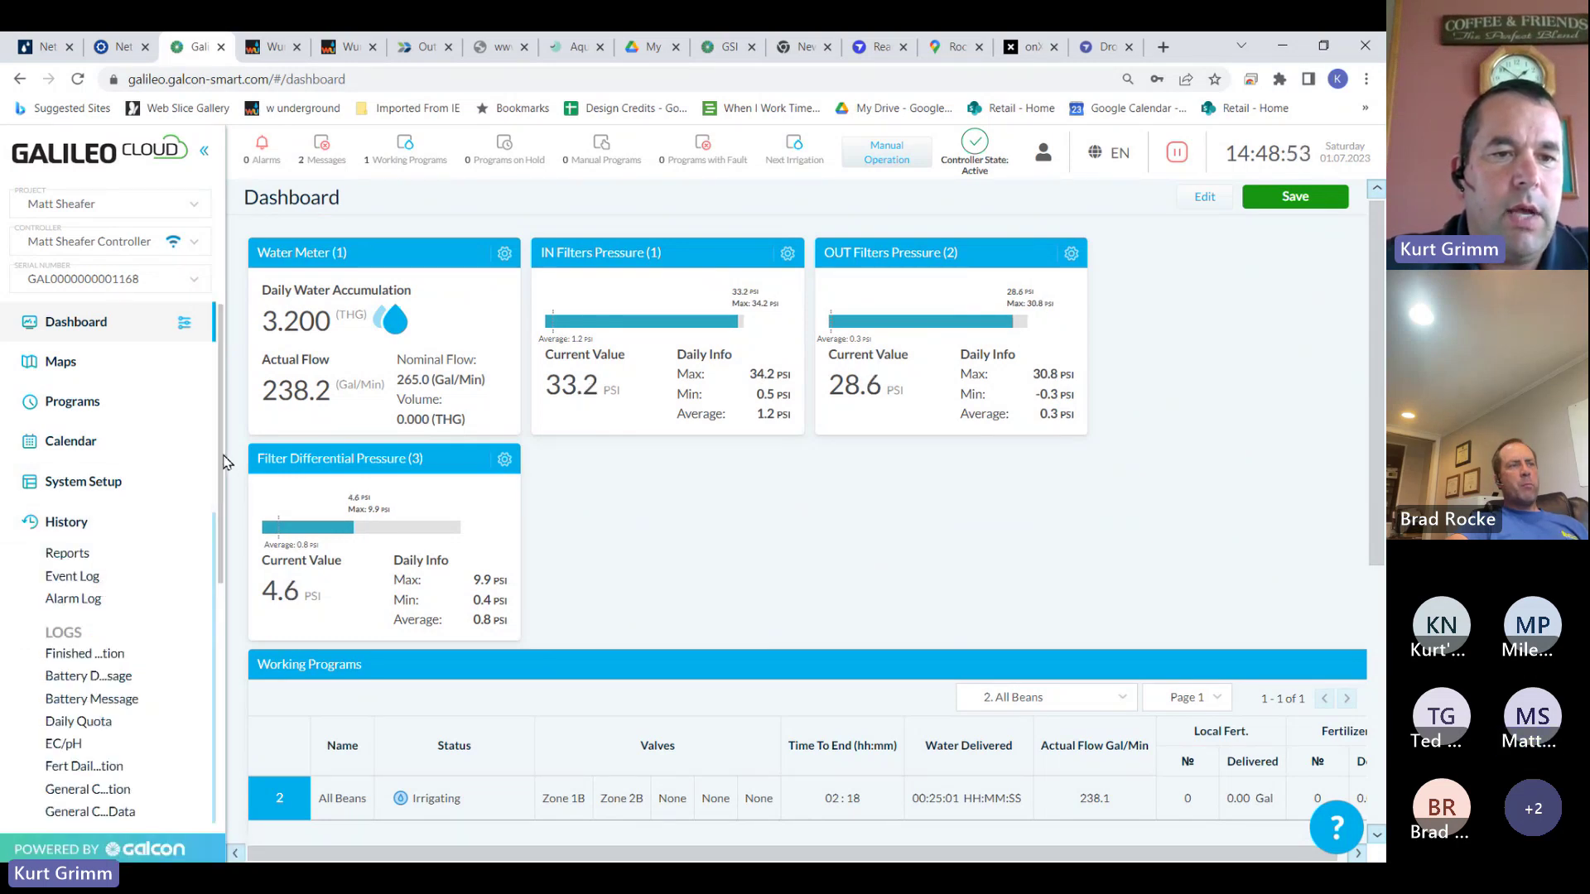
scroll(210, 530, "down", 3)
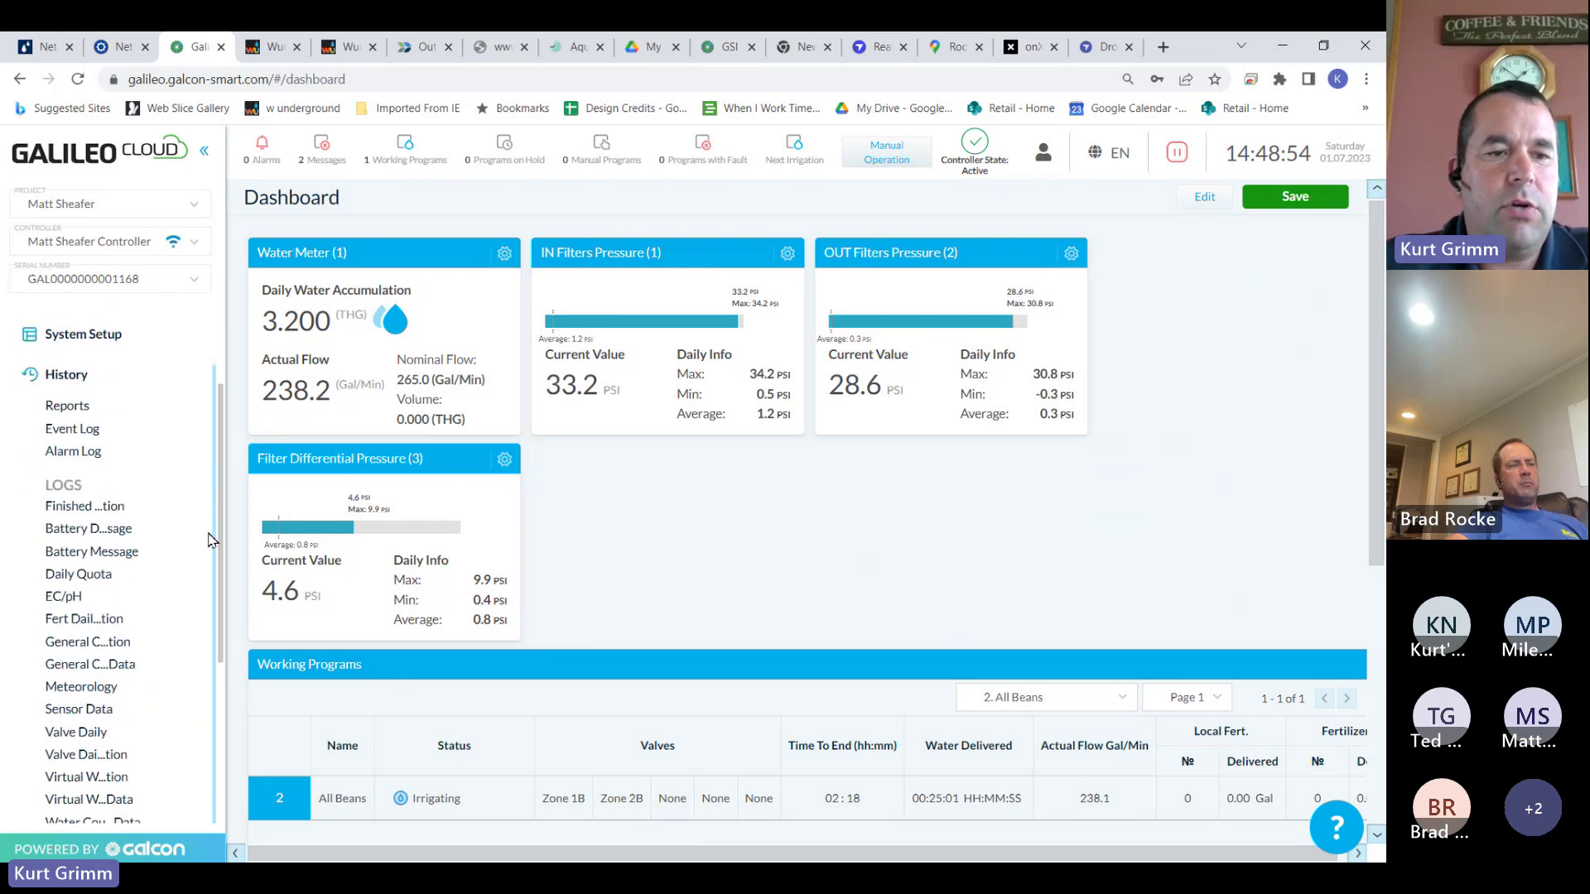
scroll(210, 539, "down", 1)
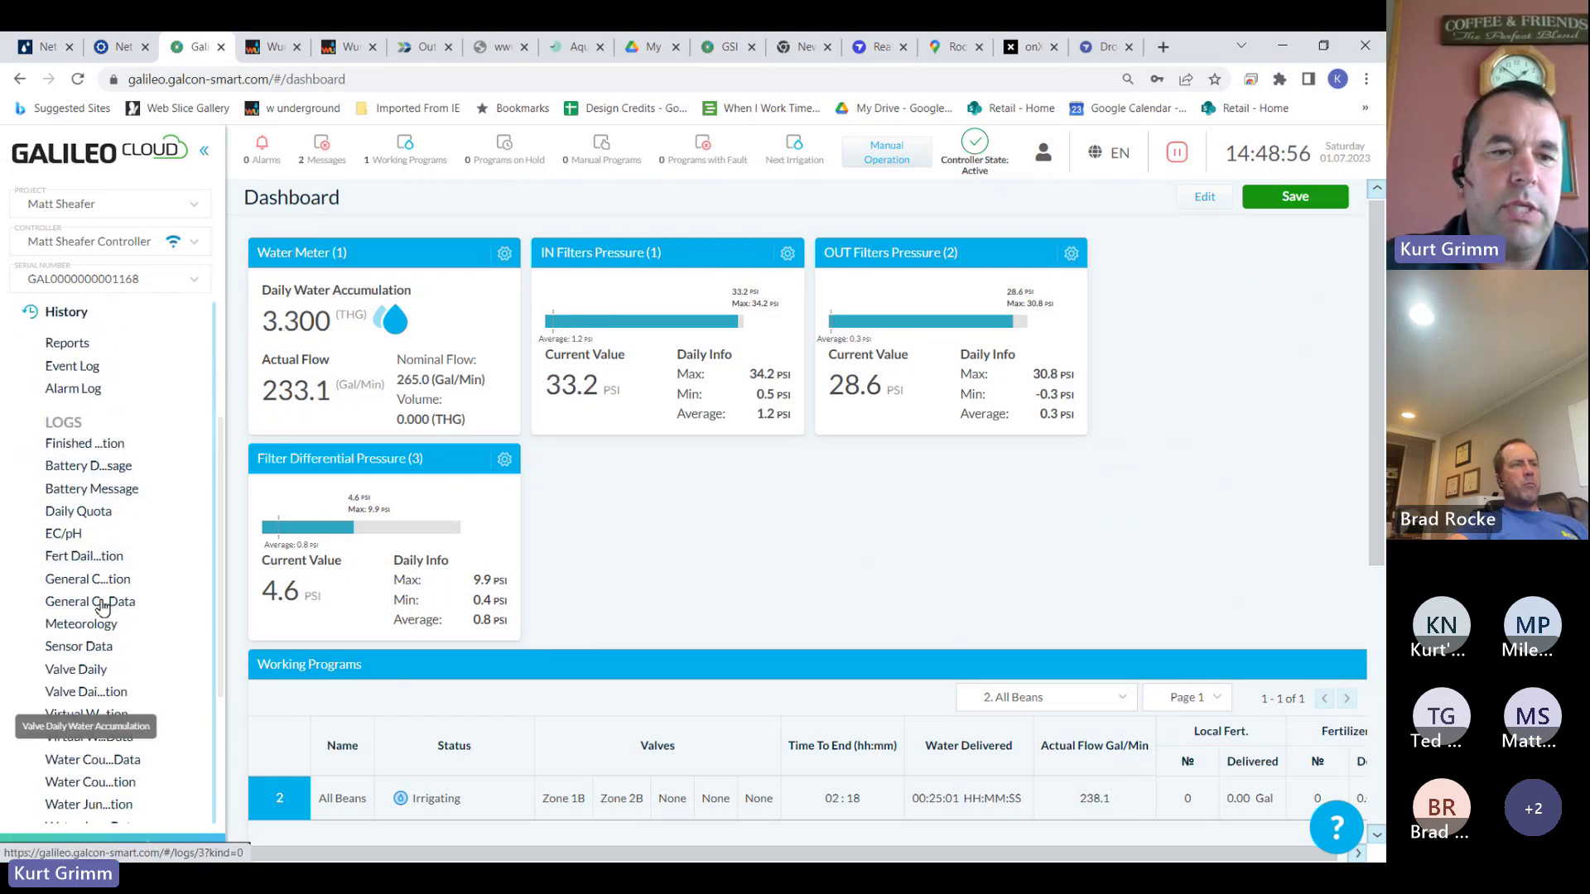
scroll(220, 389, "up", 2)
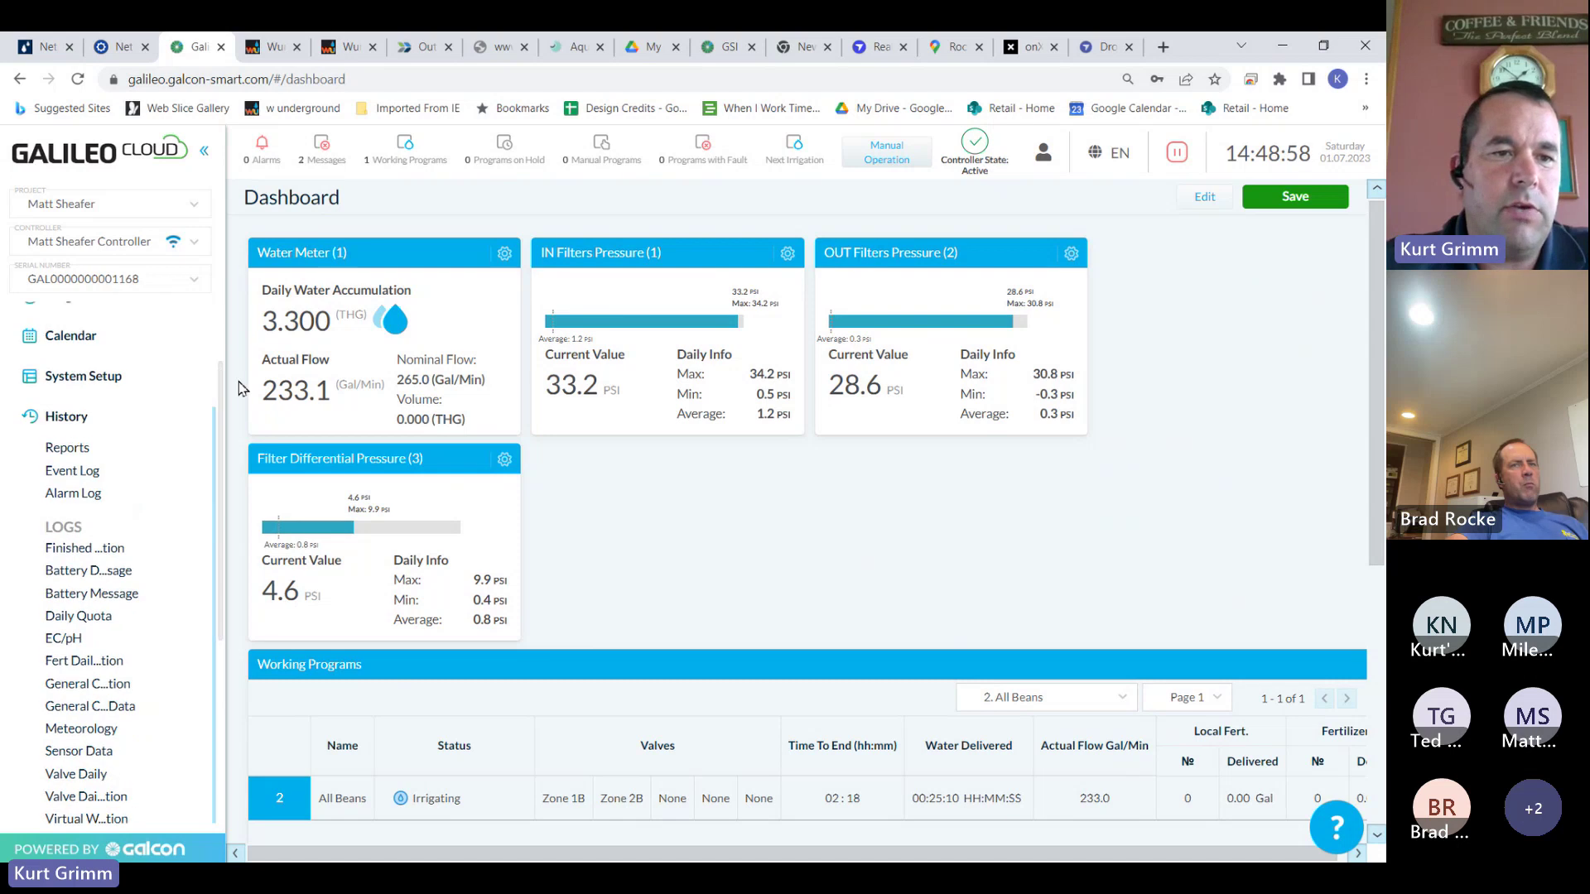
Add a new scheduled report named 'Water and fert flow weekly'
left_click(91, 456)
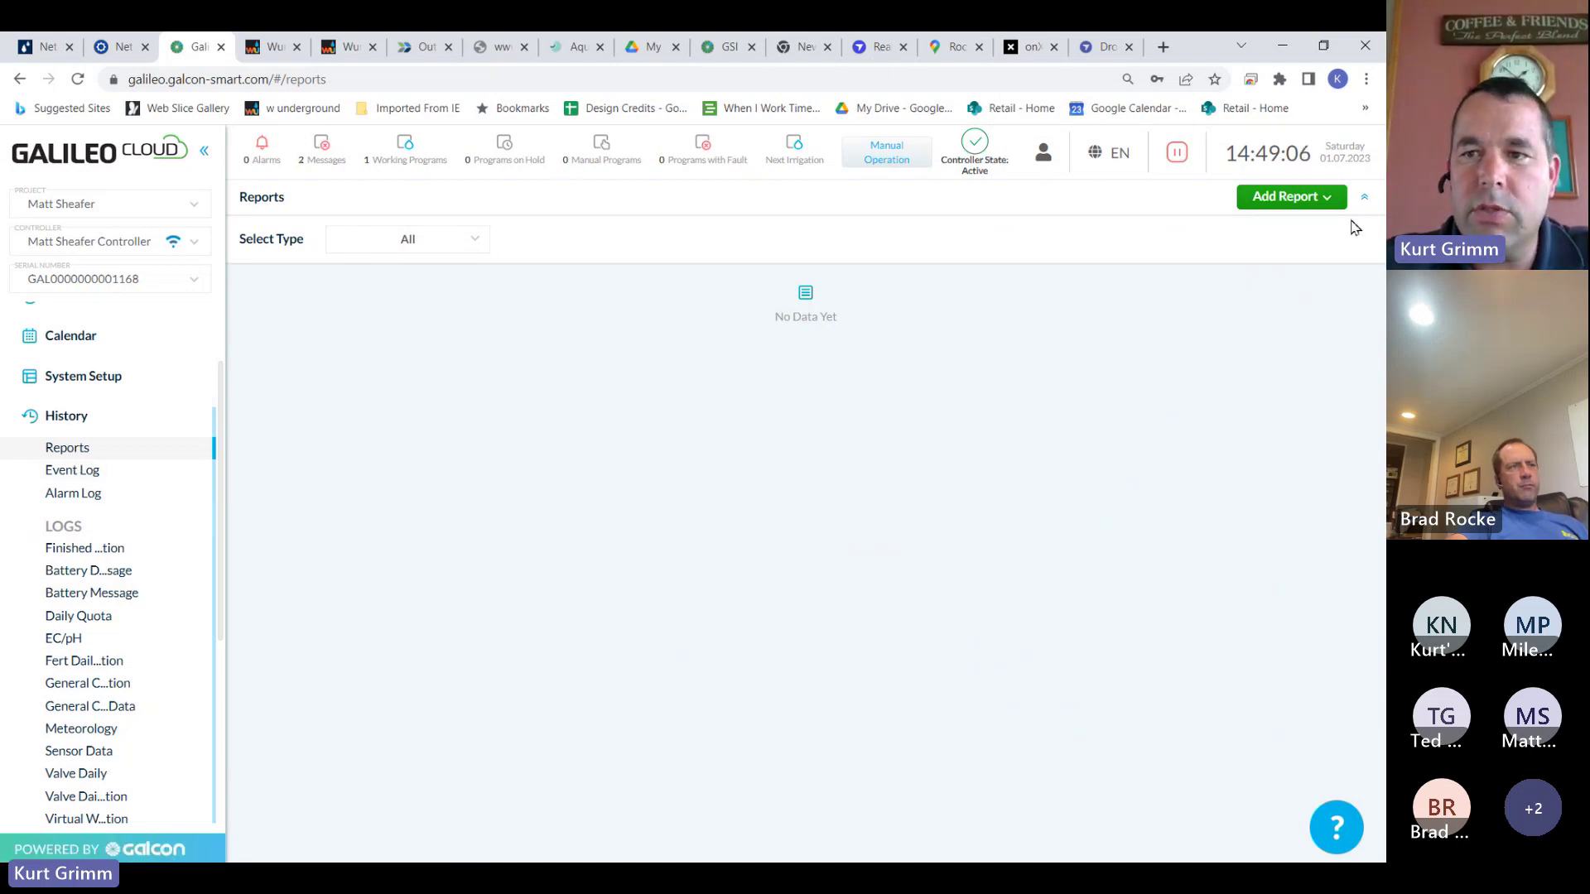
left_click(1329, 202)
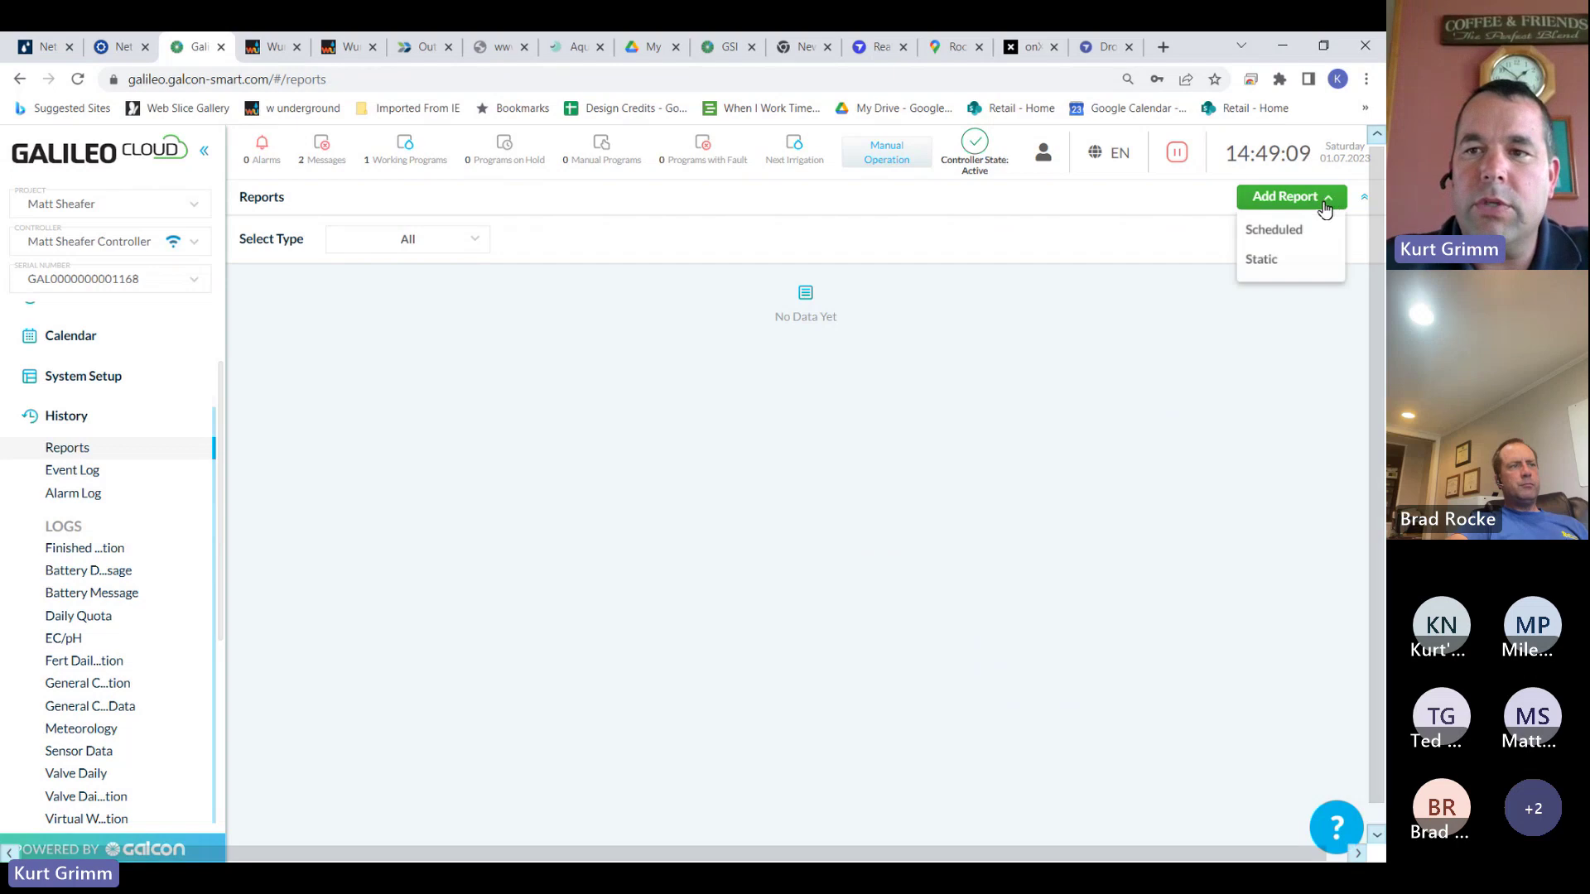
left_click(1291, 229)
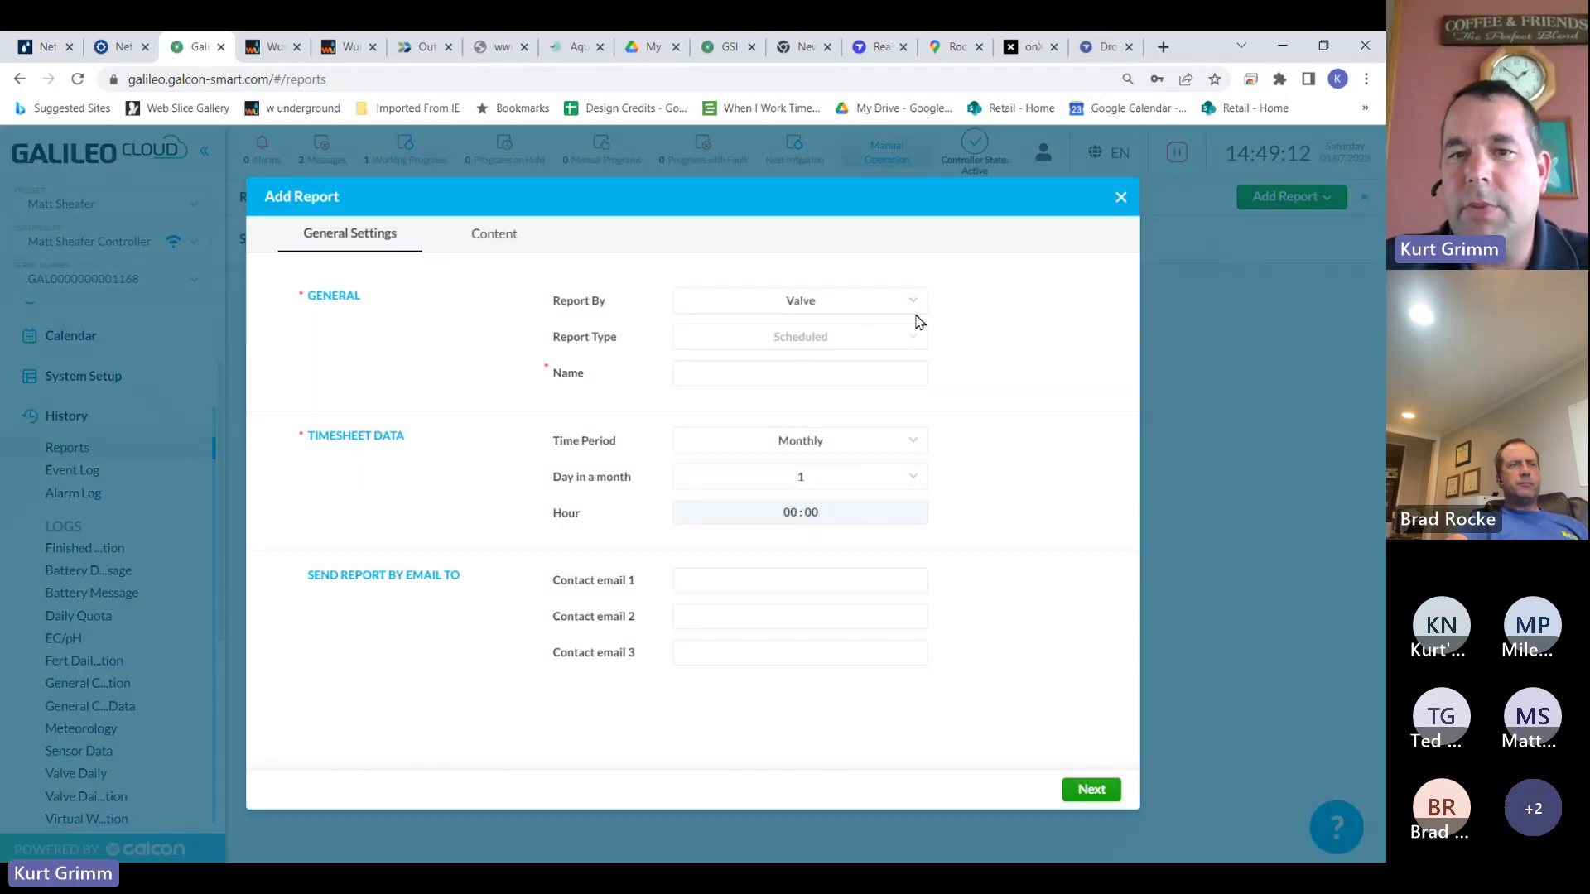
left_click(895, 369)
type("Water and fert flow weekly")
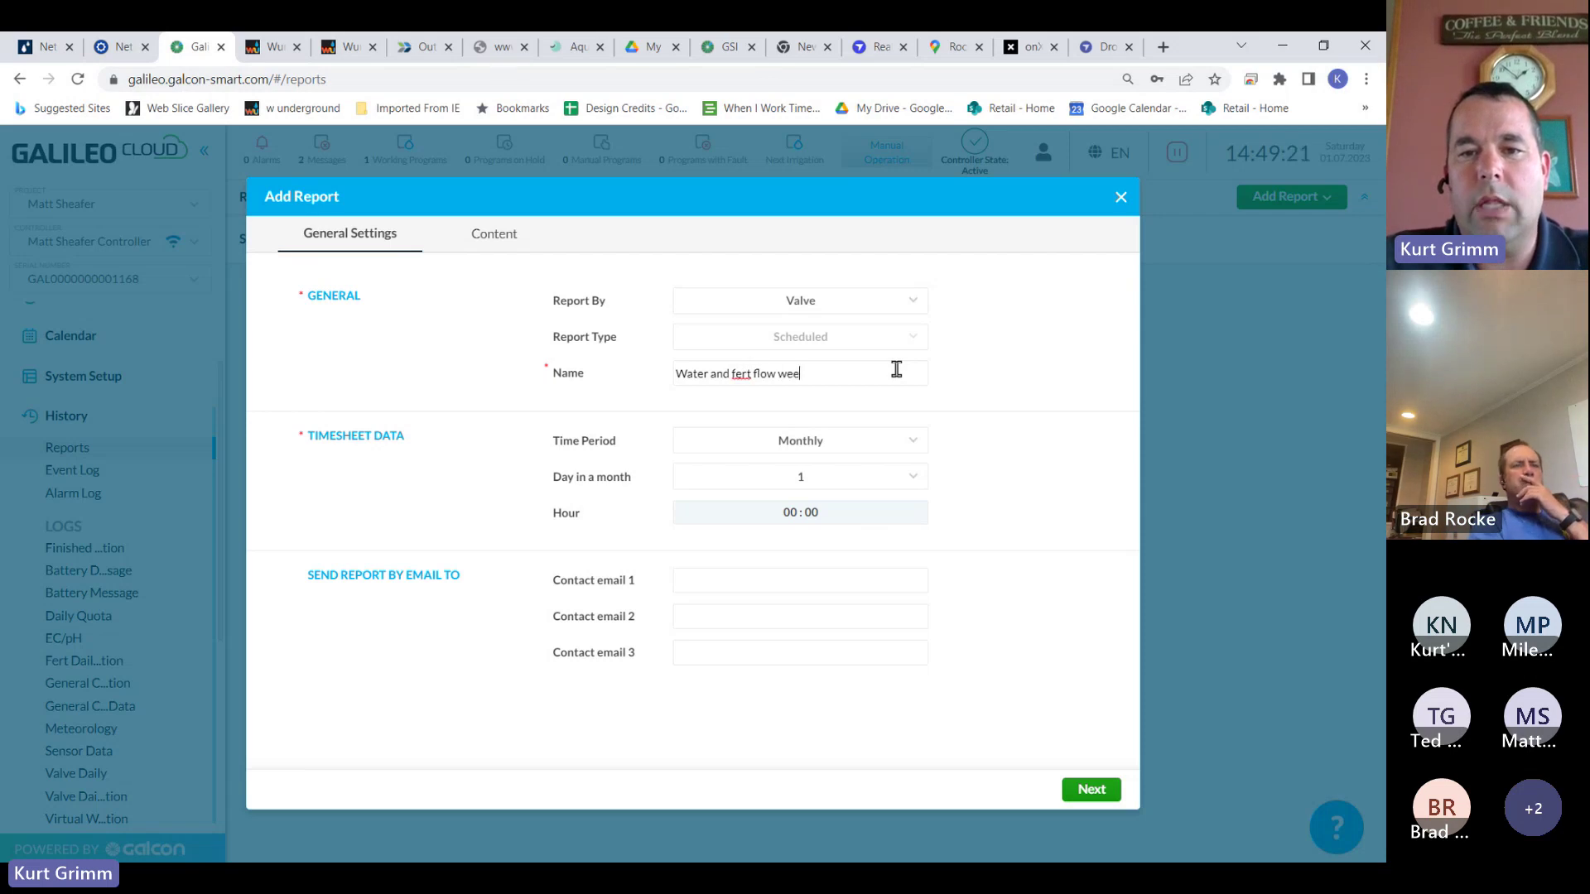
Set the report to run weekly and e-mail it to a contact's address
left_click(917, 445)
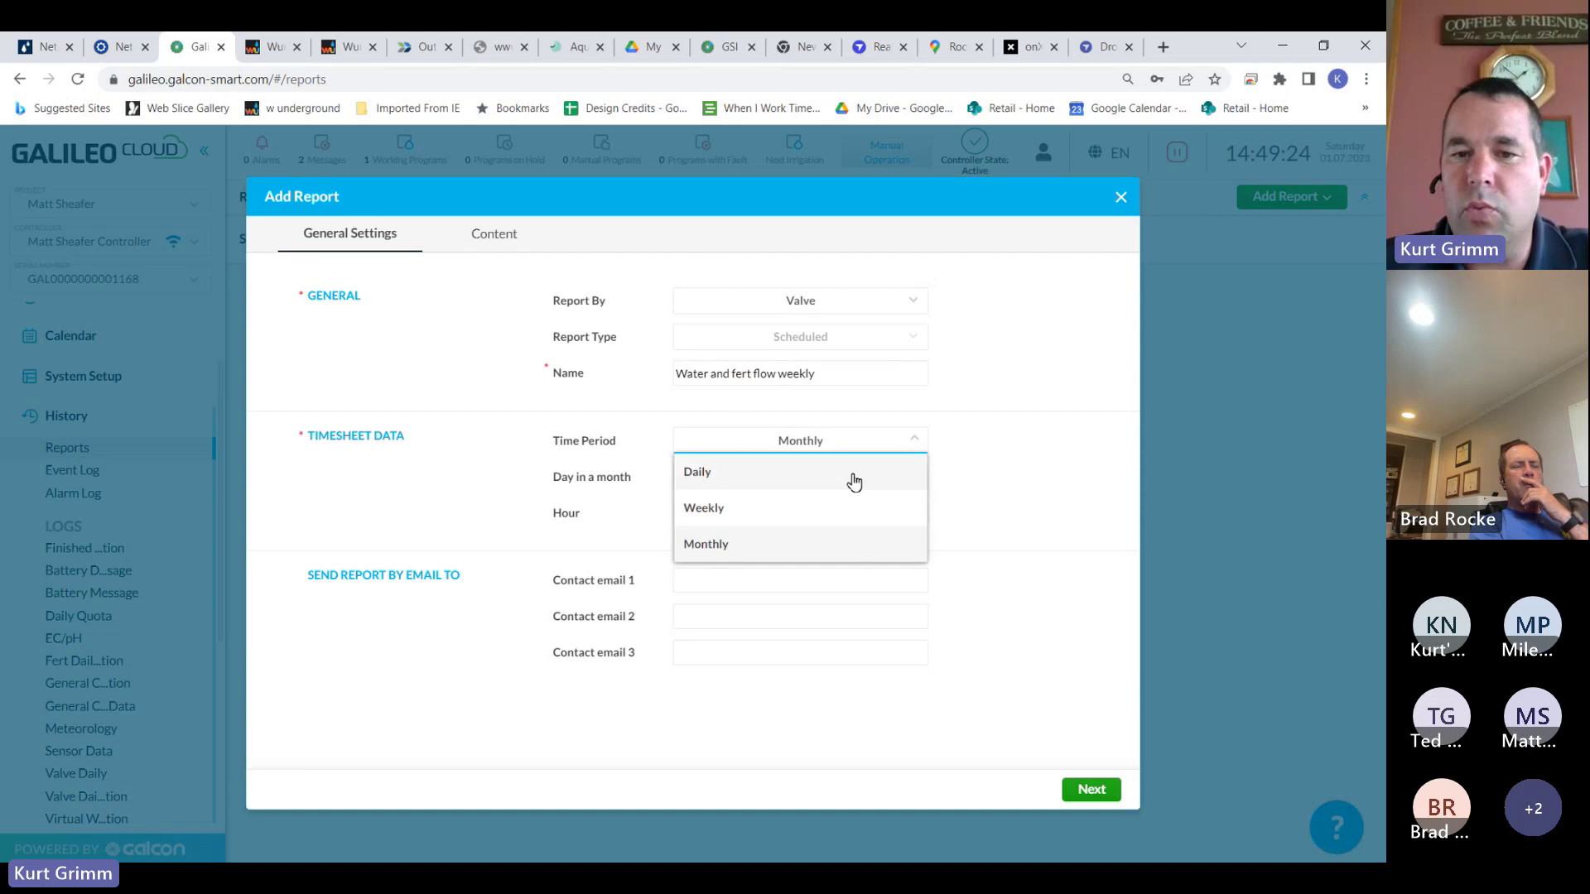
left_click(820, 512)
left_click(823, 581)
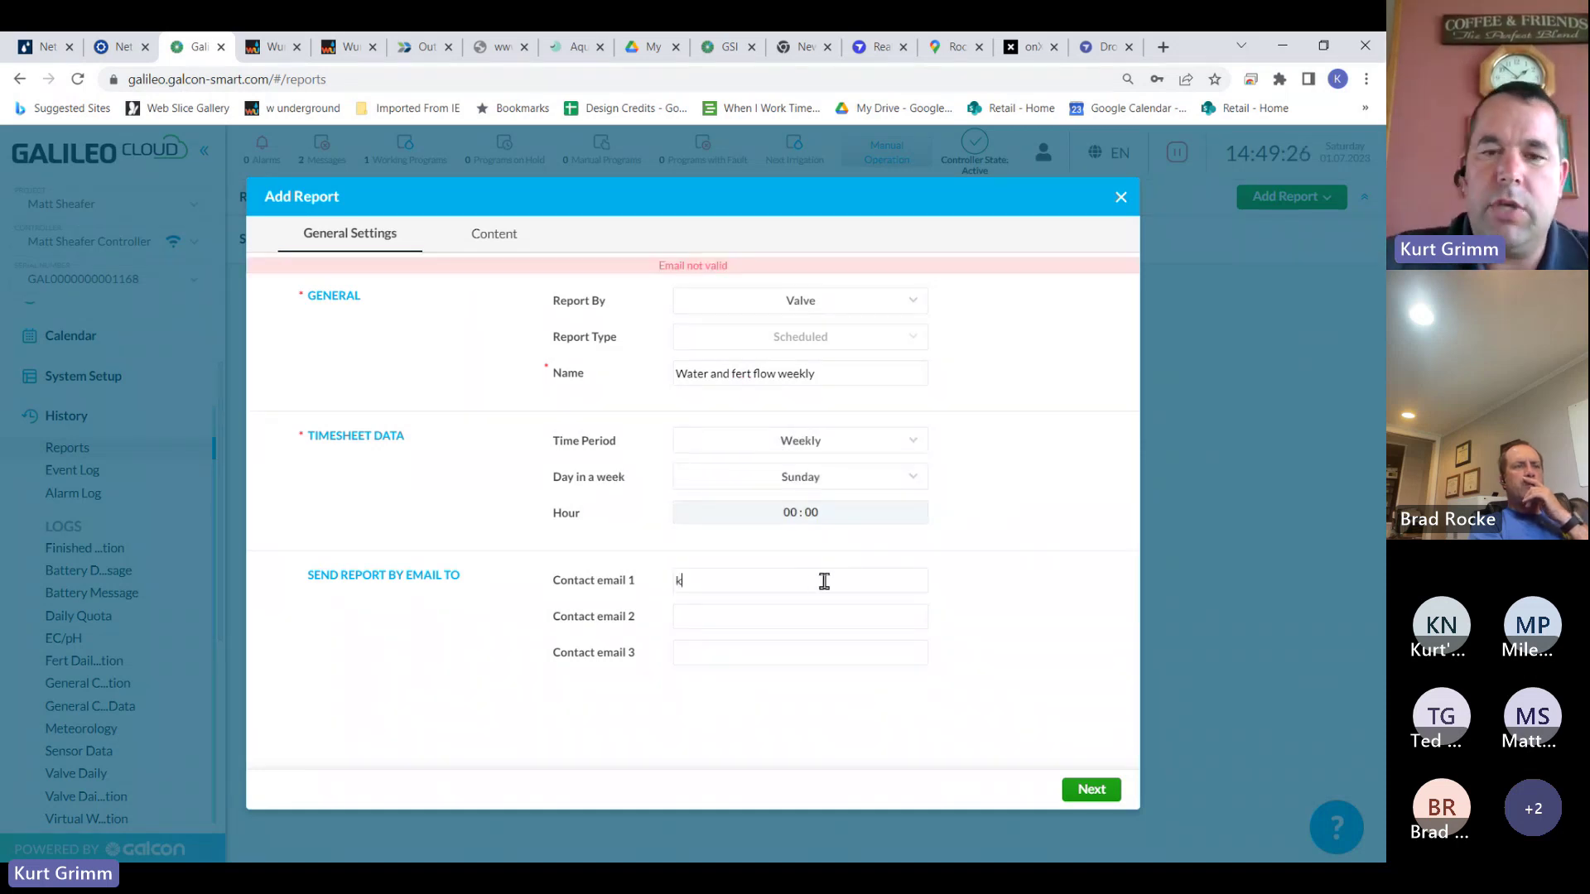
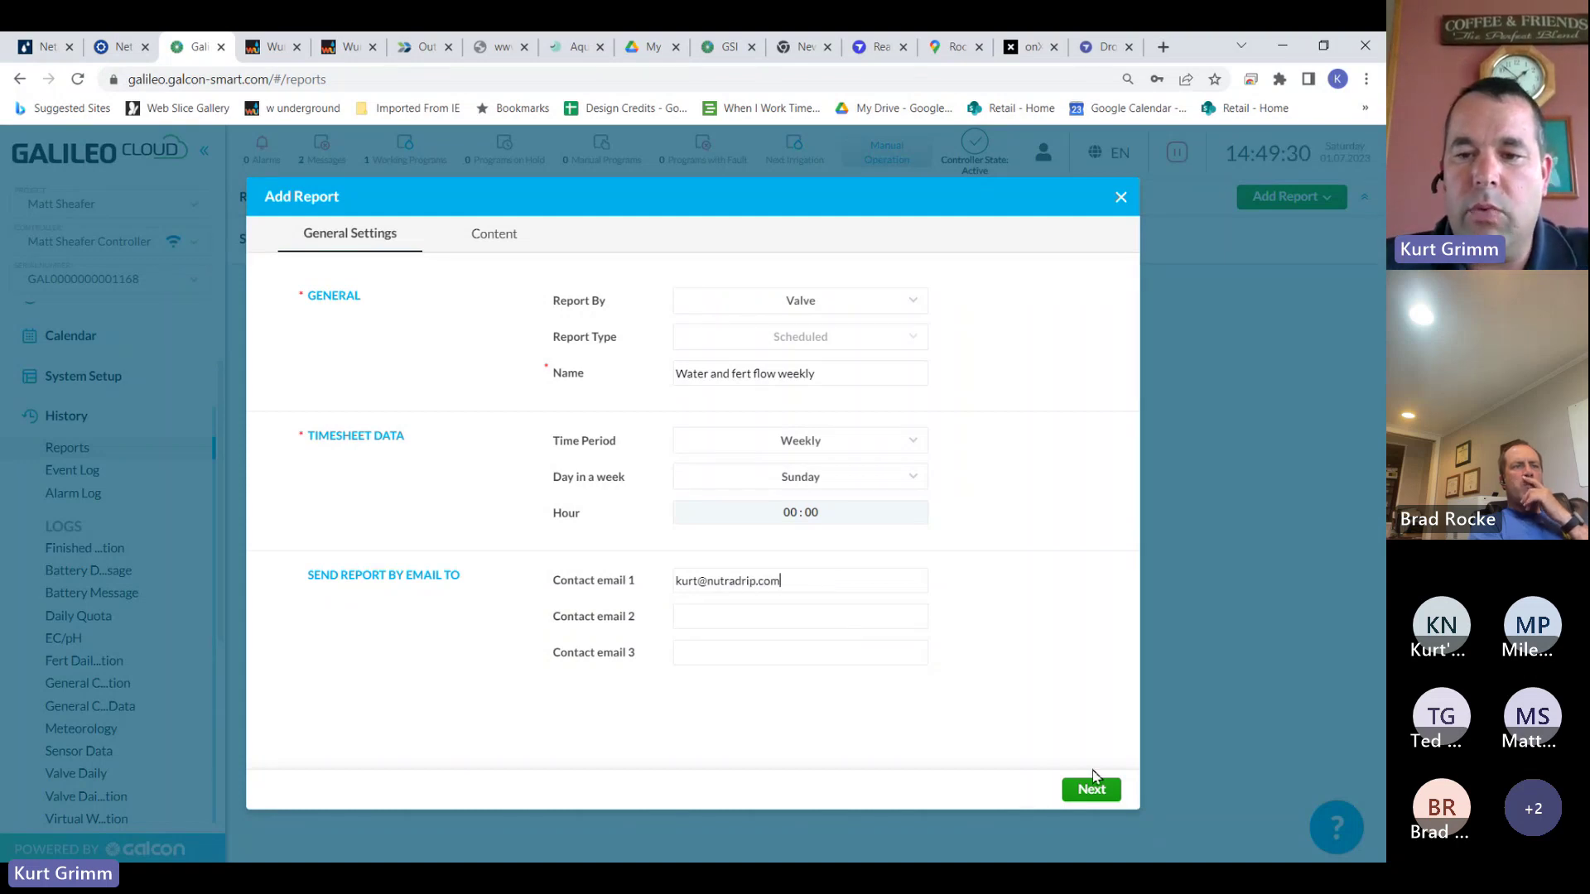
left_click(1091, 789)
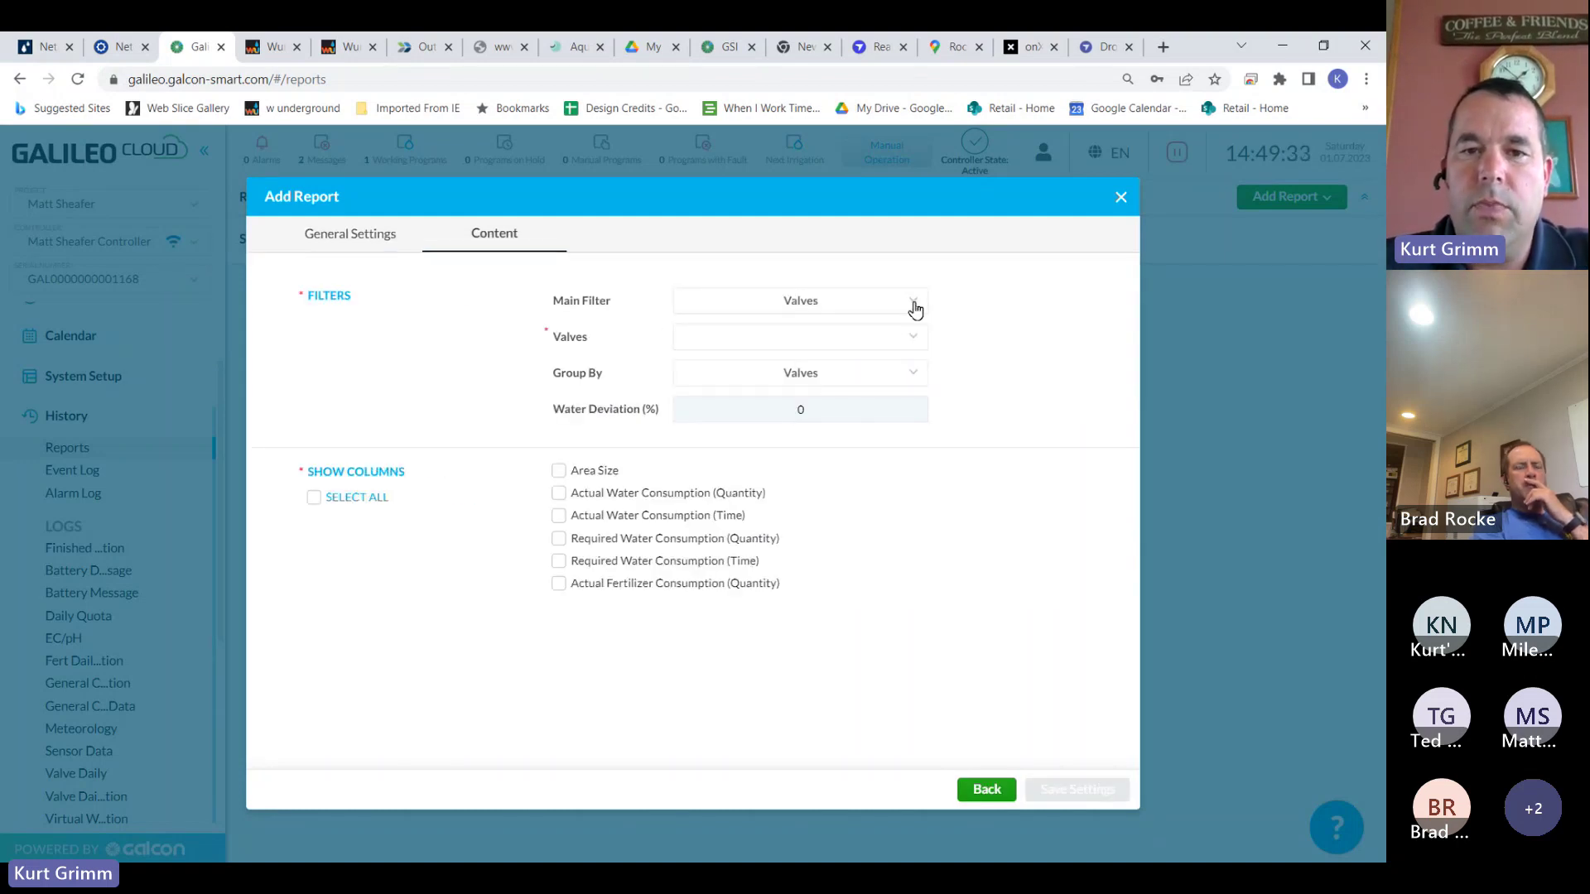
Cover all valves with Area Size, Actual Water and Fertilizer Consumption columns, and save the report
left_click(914, 308)
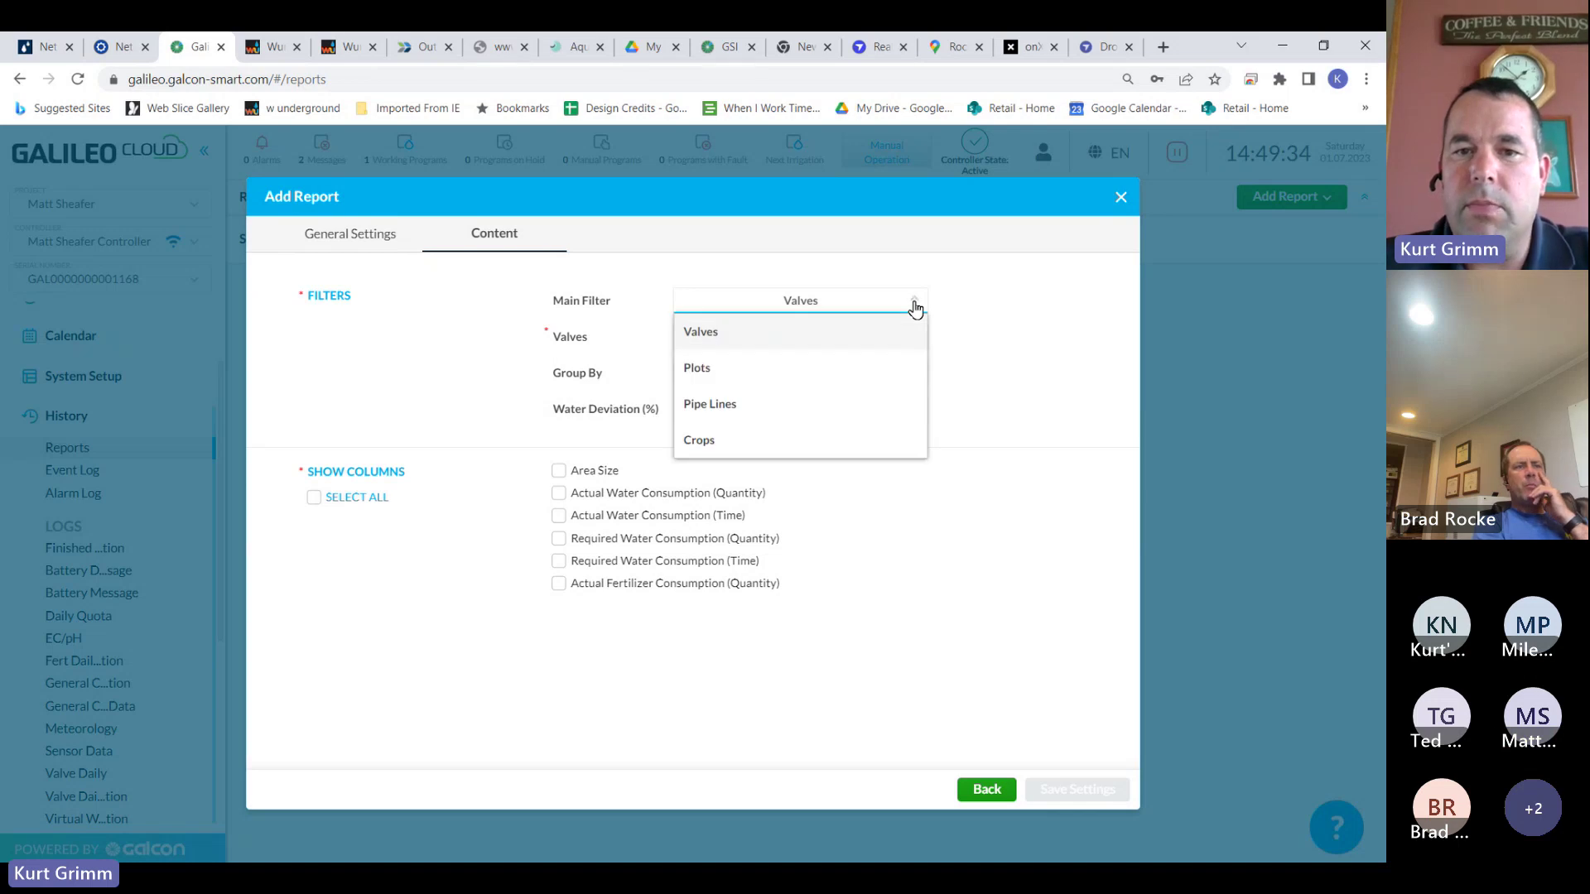
left_click(914, 308)
left_click(913, 348)
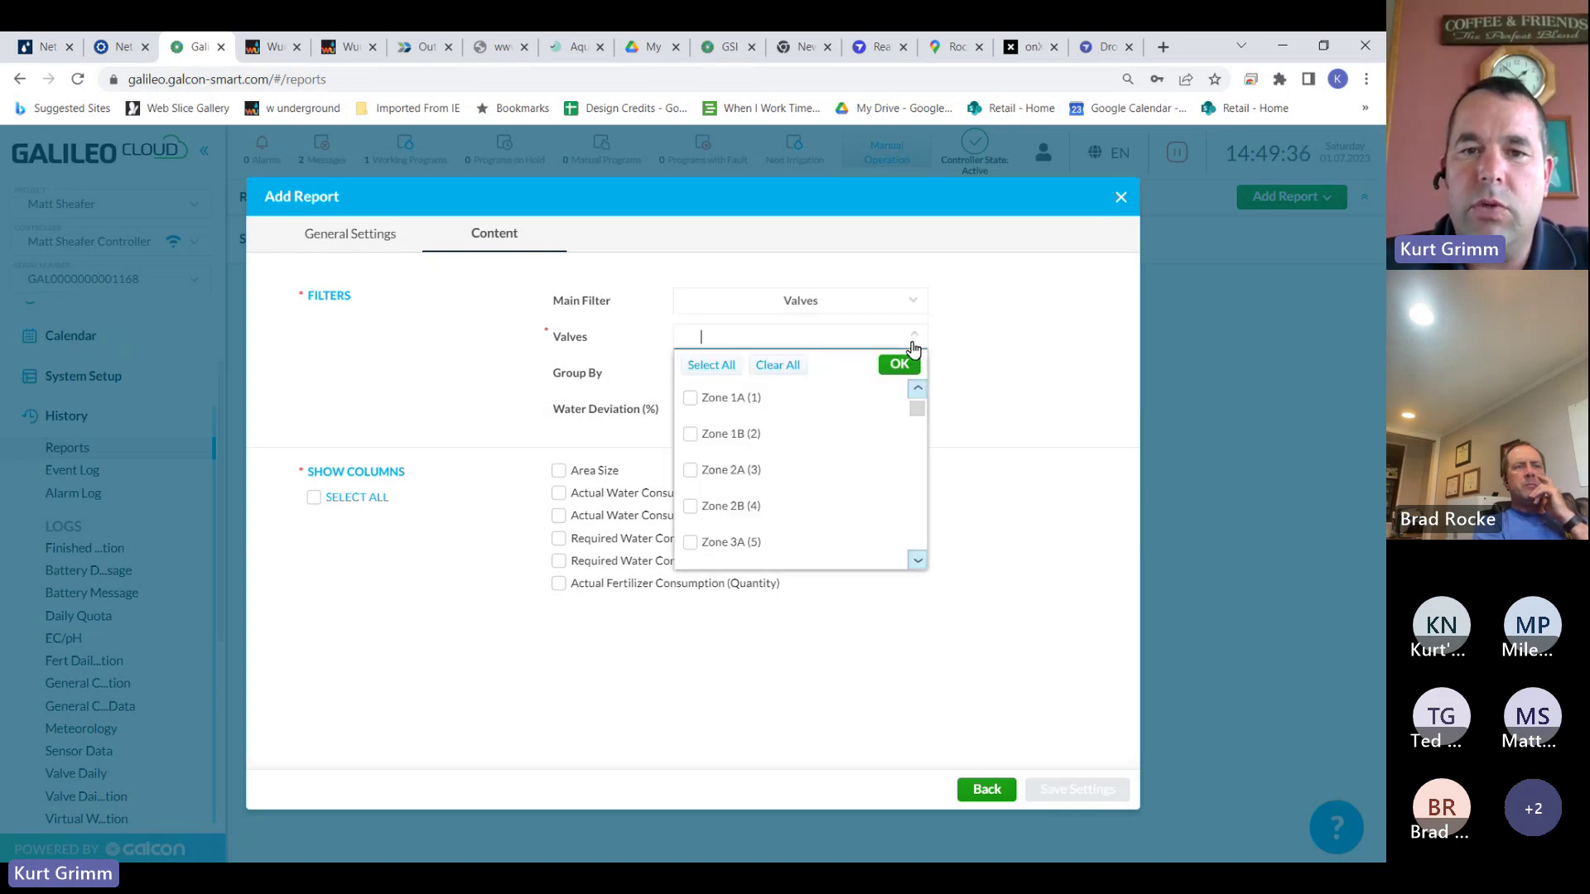
left_click(711, 367)
left_click(907, 371)
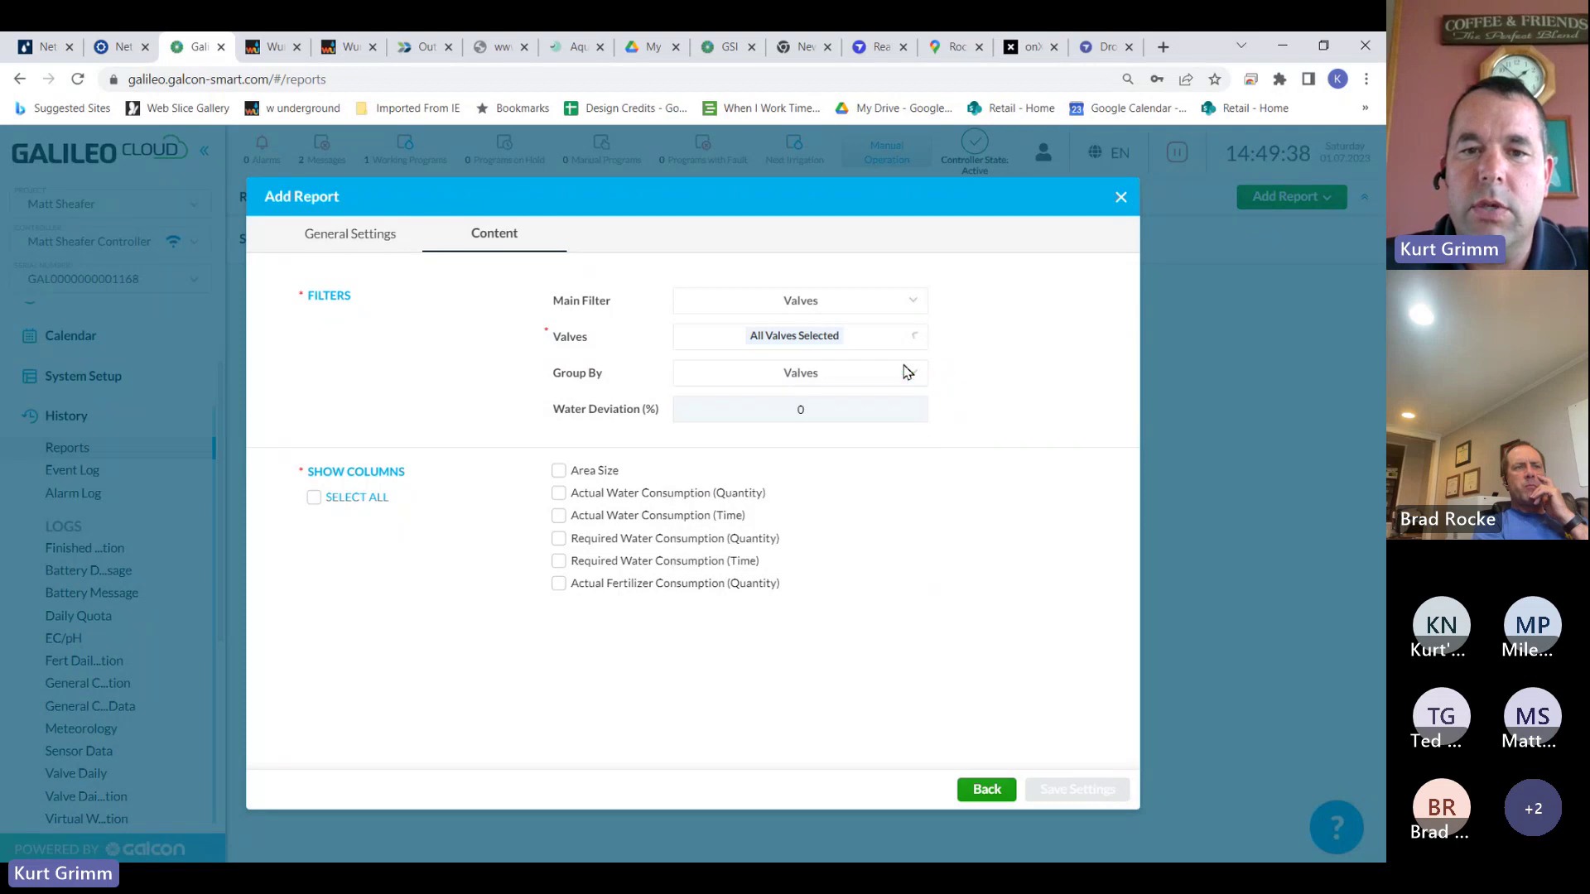
left_click(559, 471)
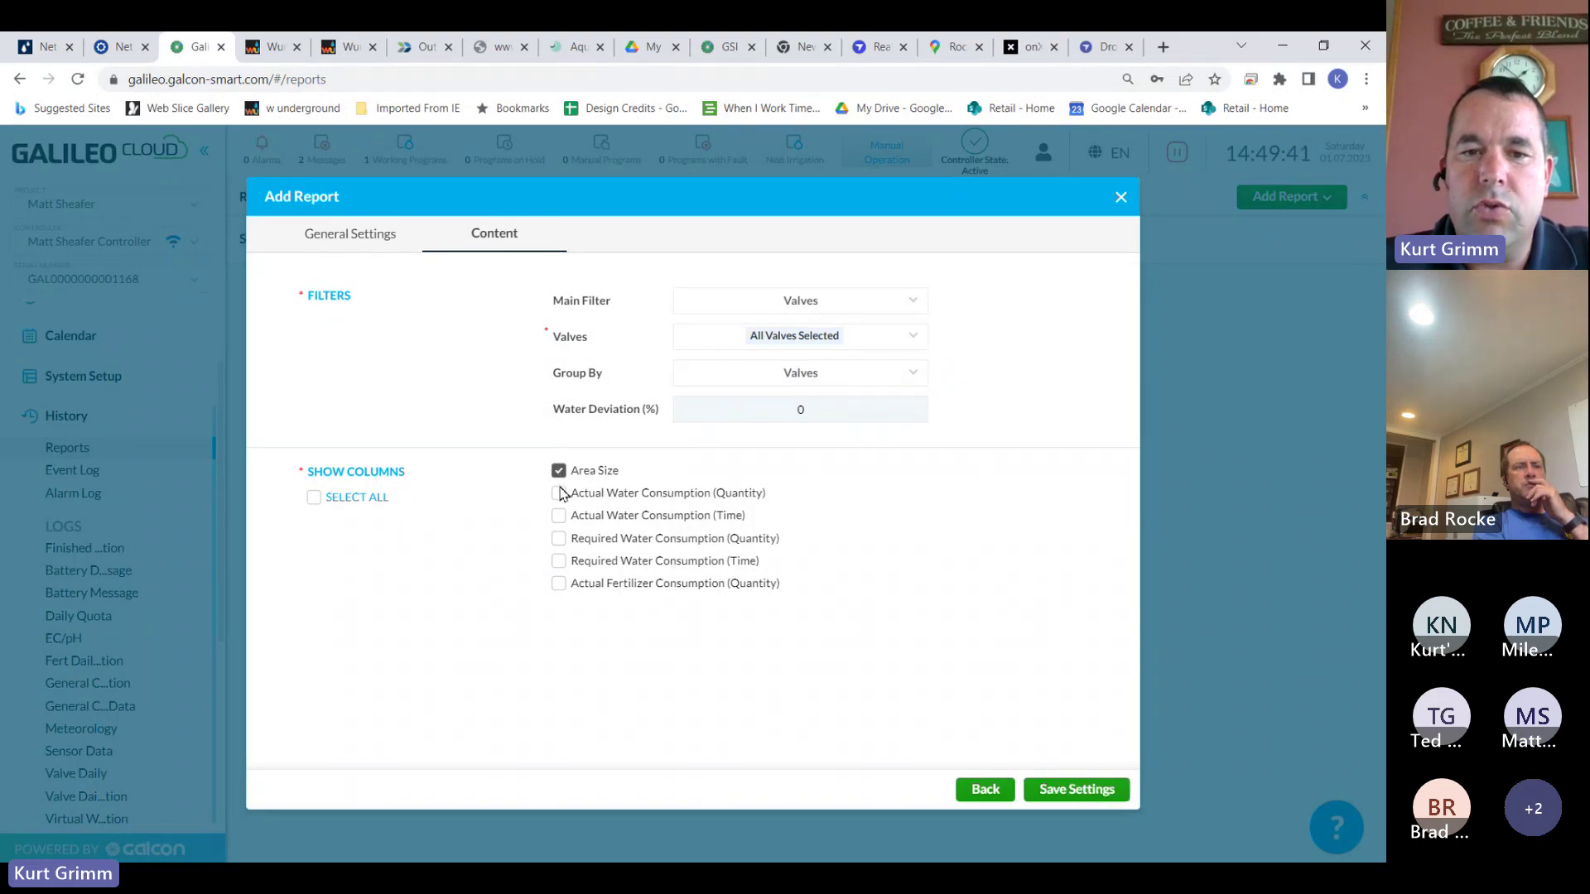
left_click(559, 516)
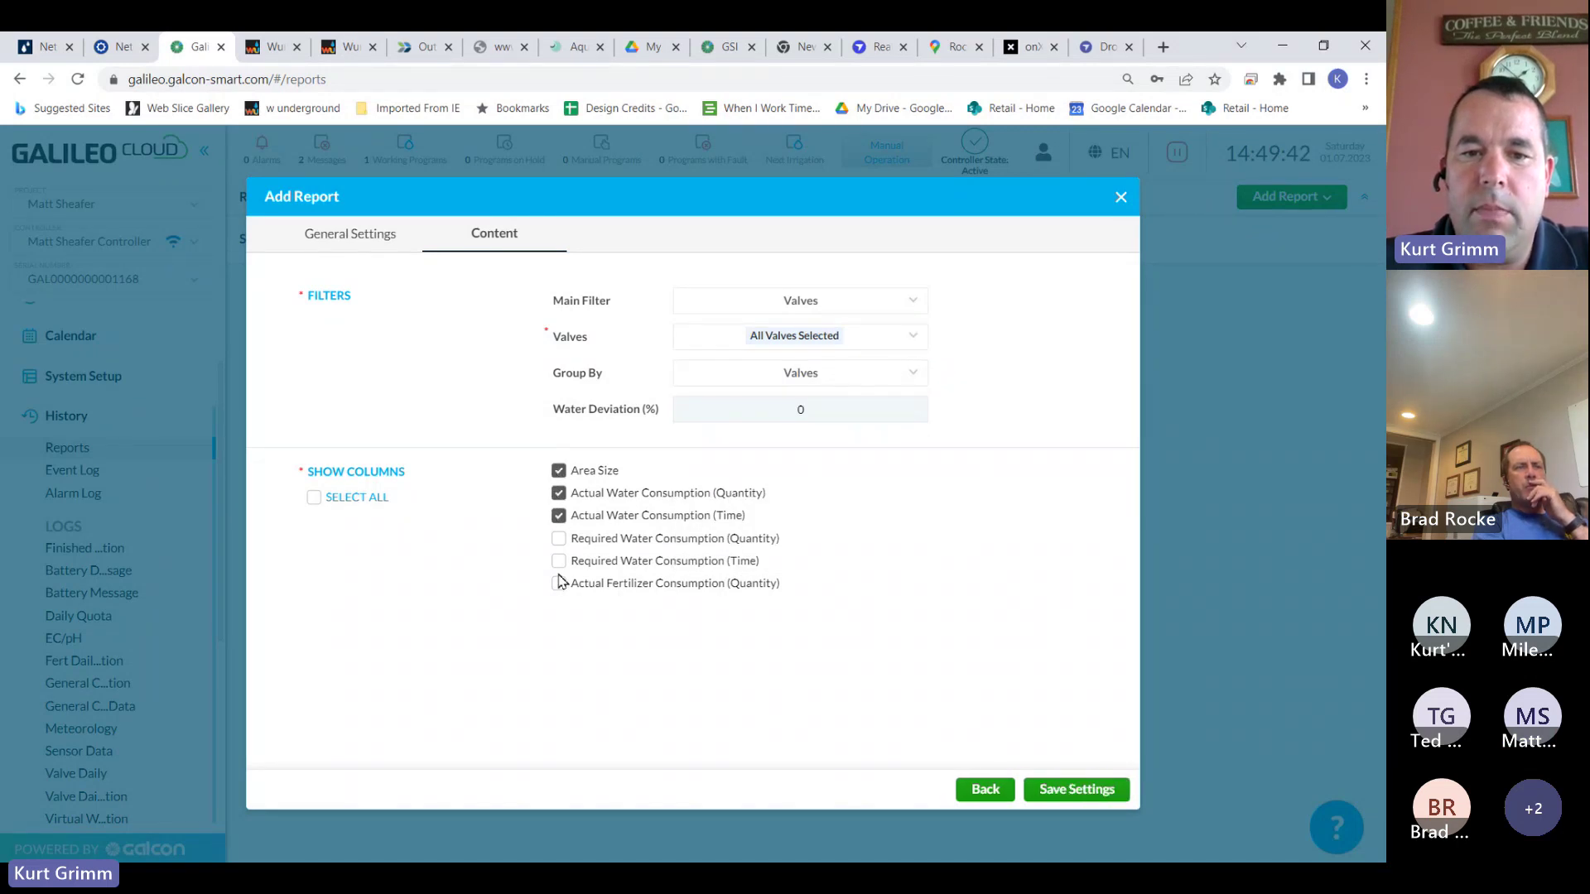
left_click(559, 583)
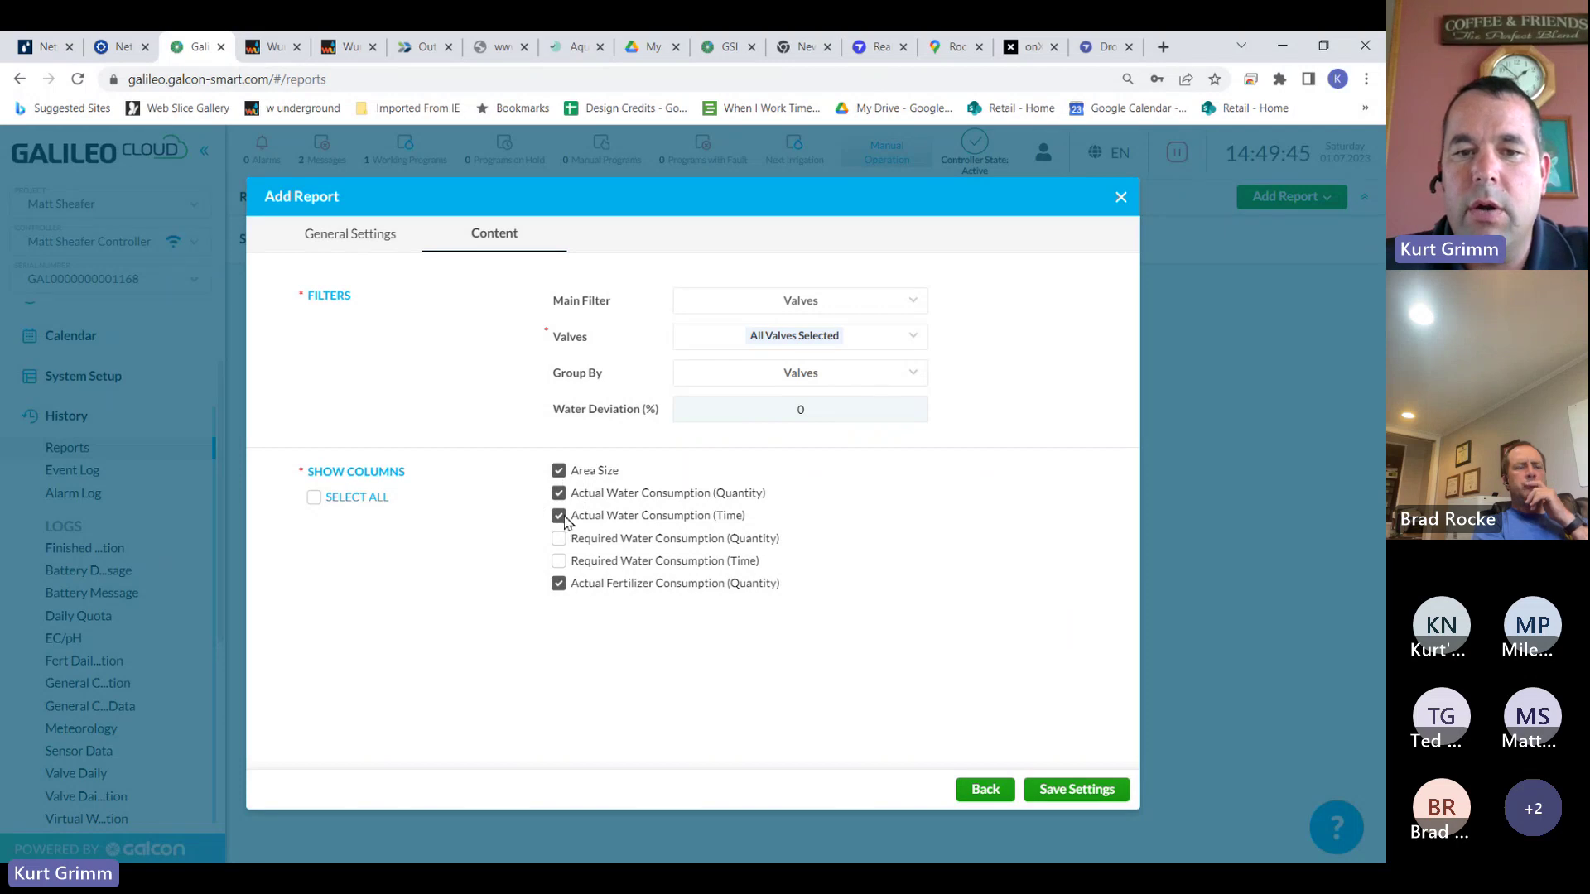
left_click(1091, 791)
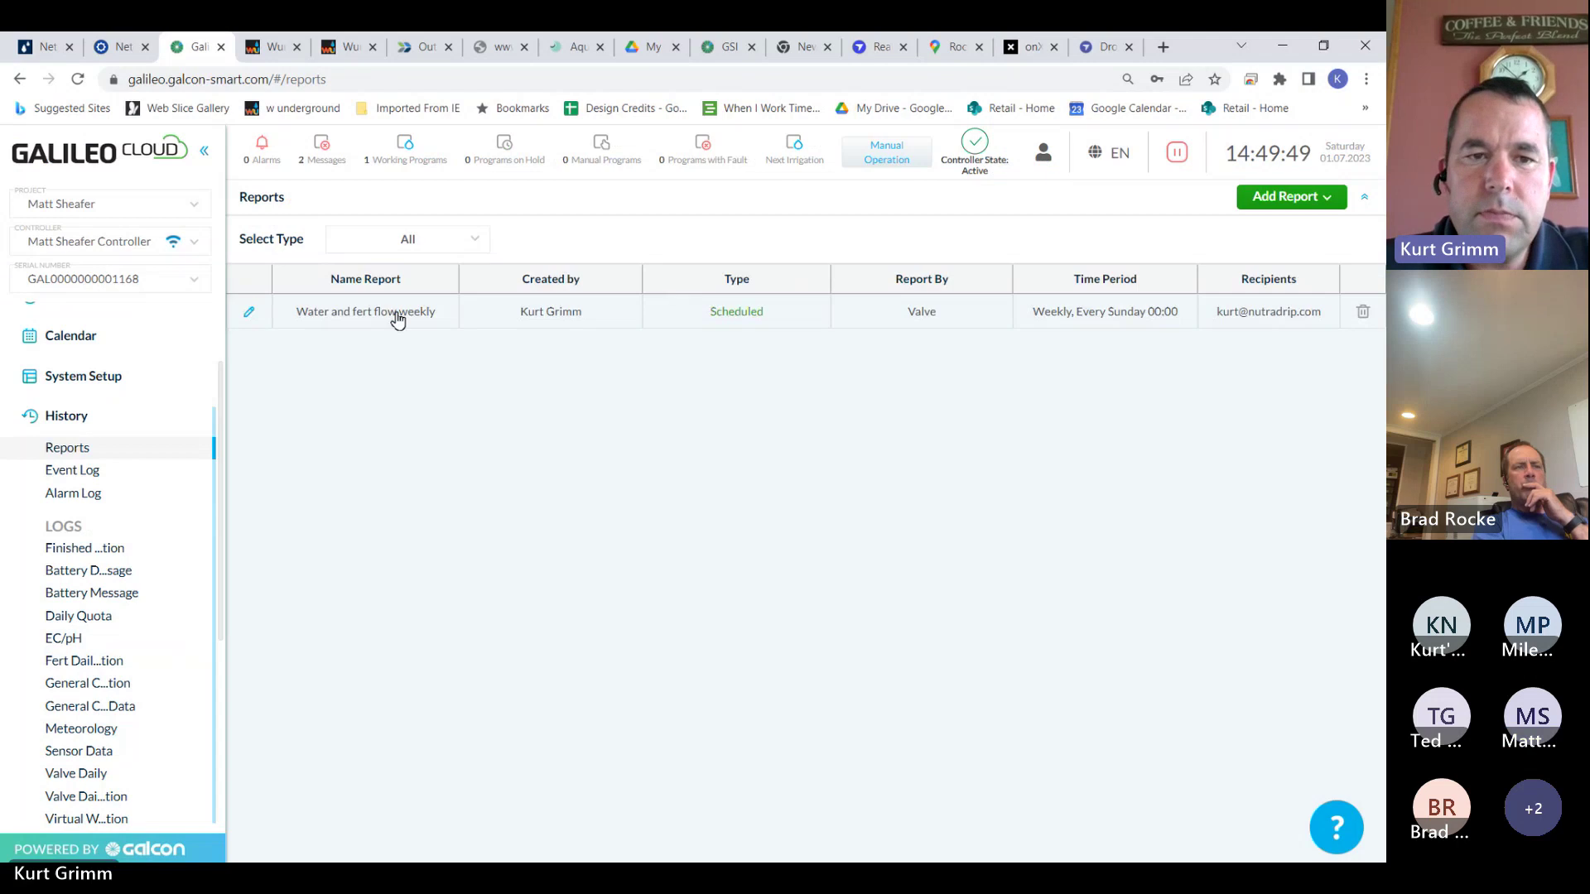
Break the Water and fert flow weekly report into individual zones and export it to PDF
left_click(398, 313)
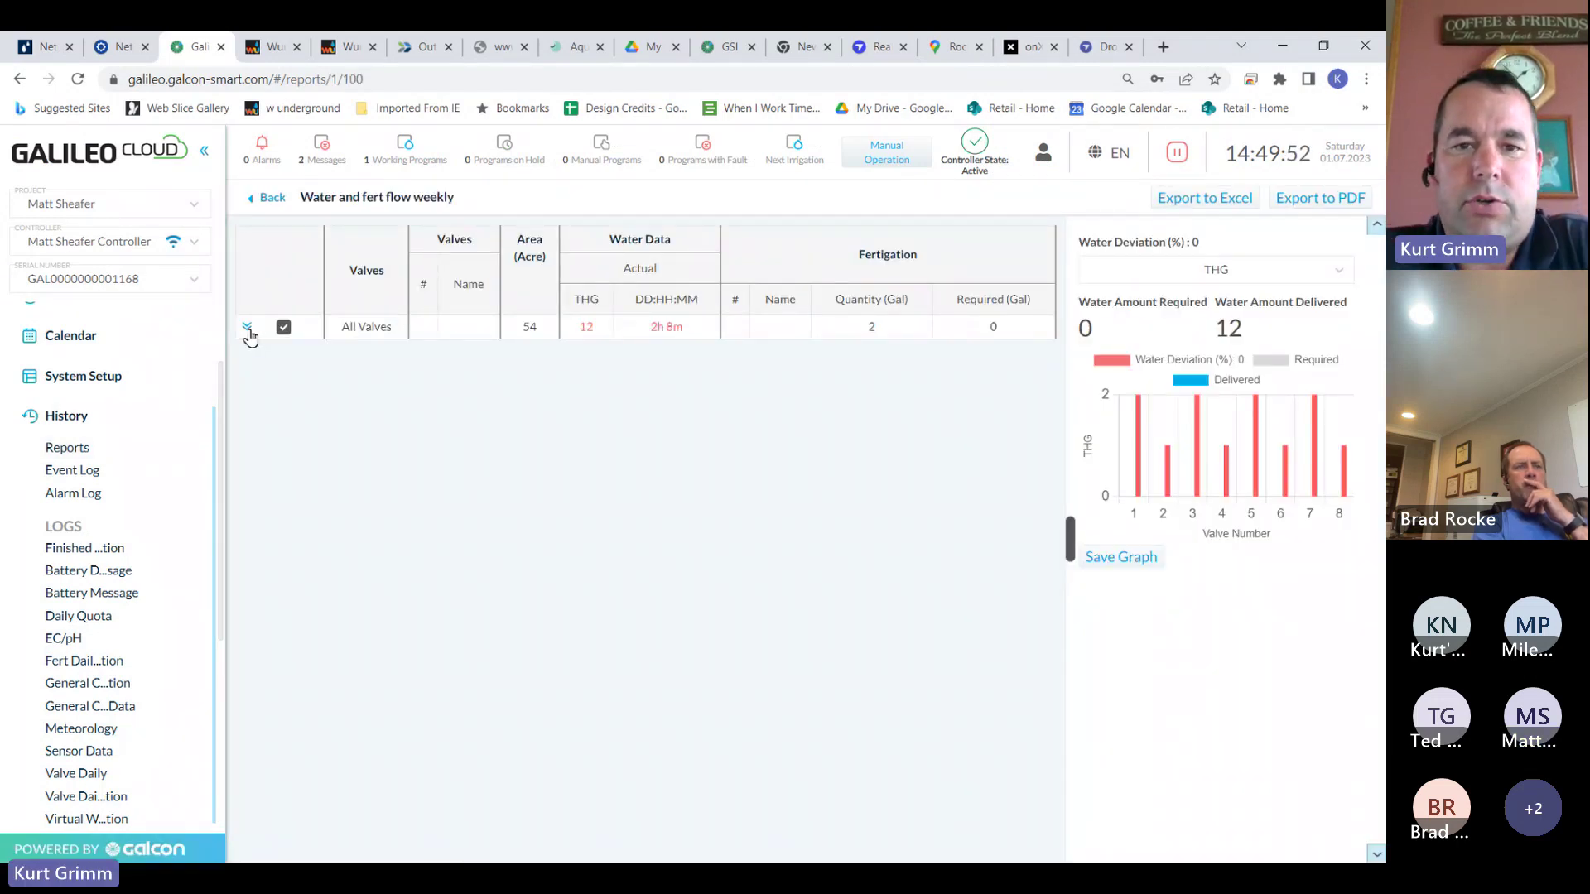
left_click(248, 329)
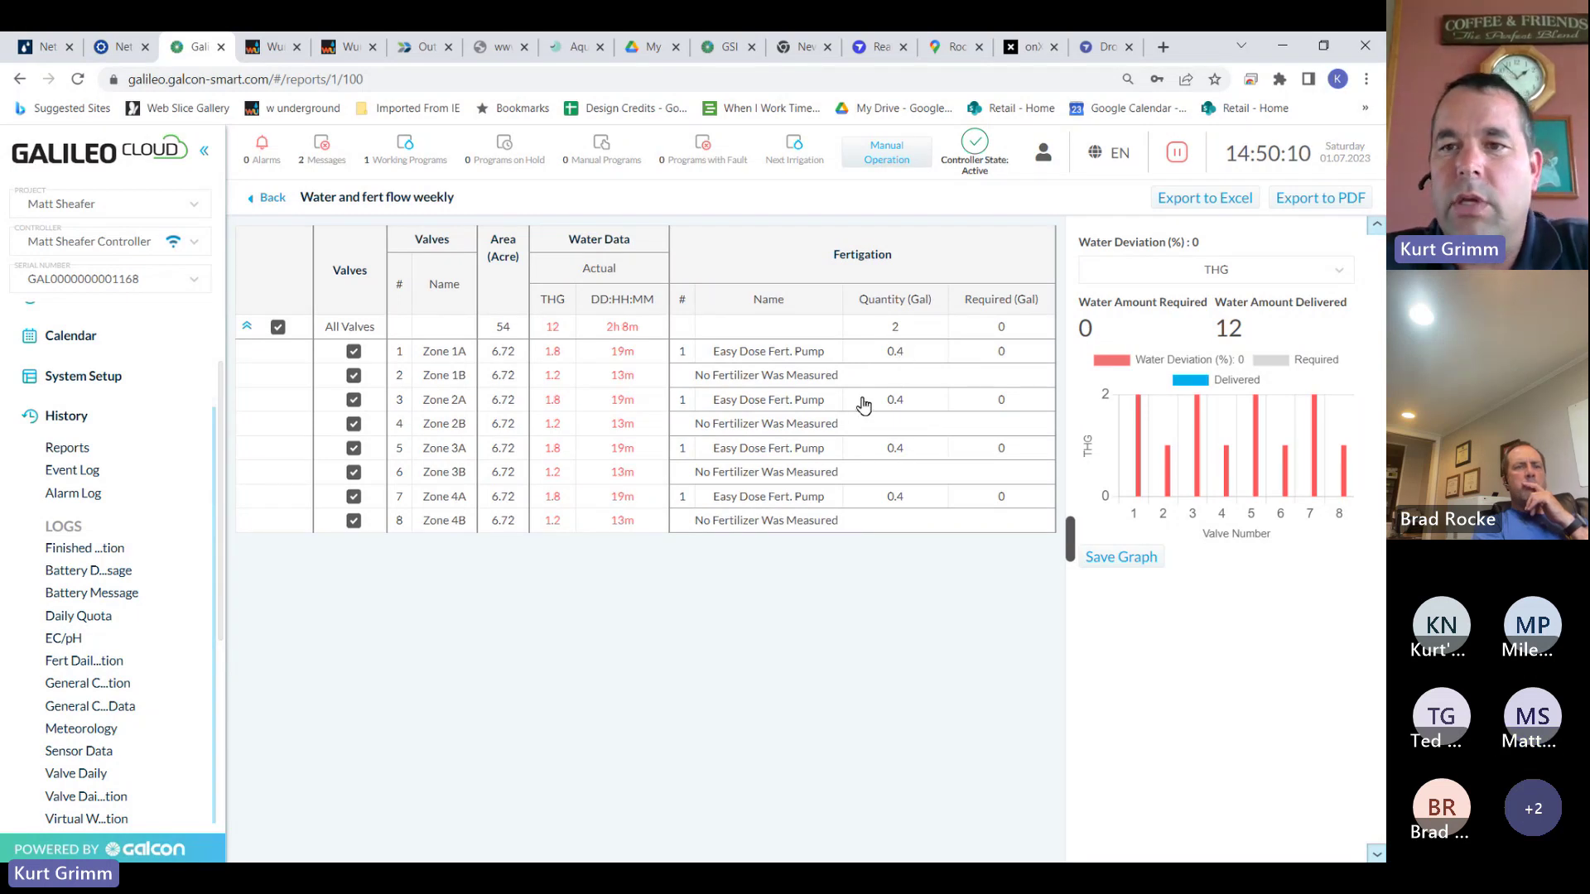
left_click(1308, 201)
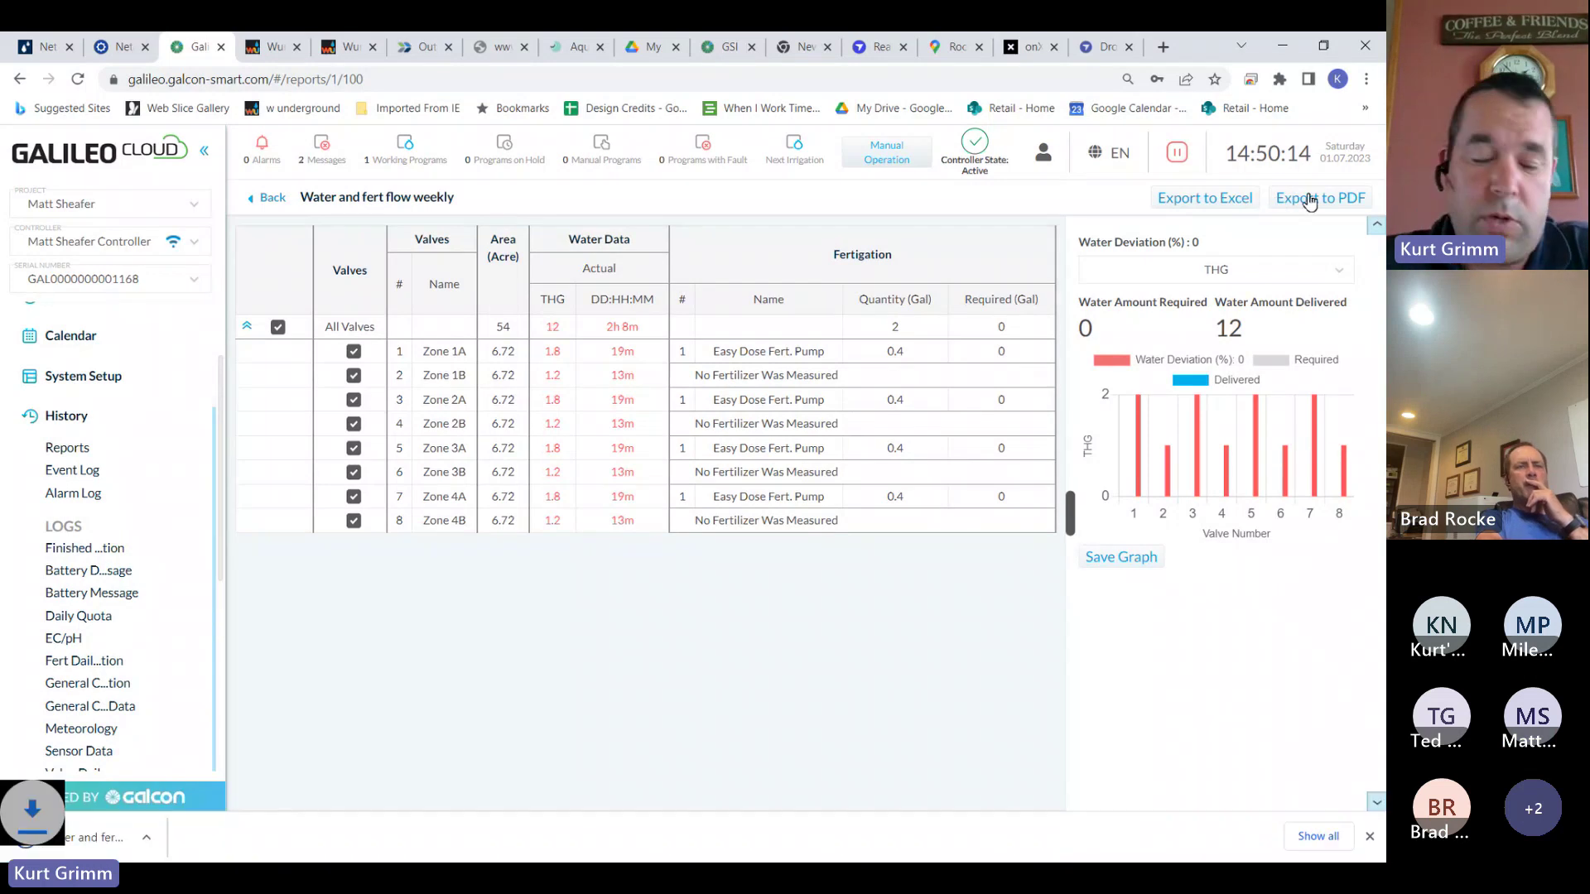
left_click(1308, 201)
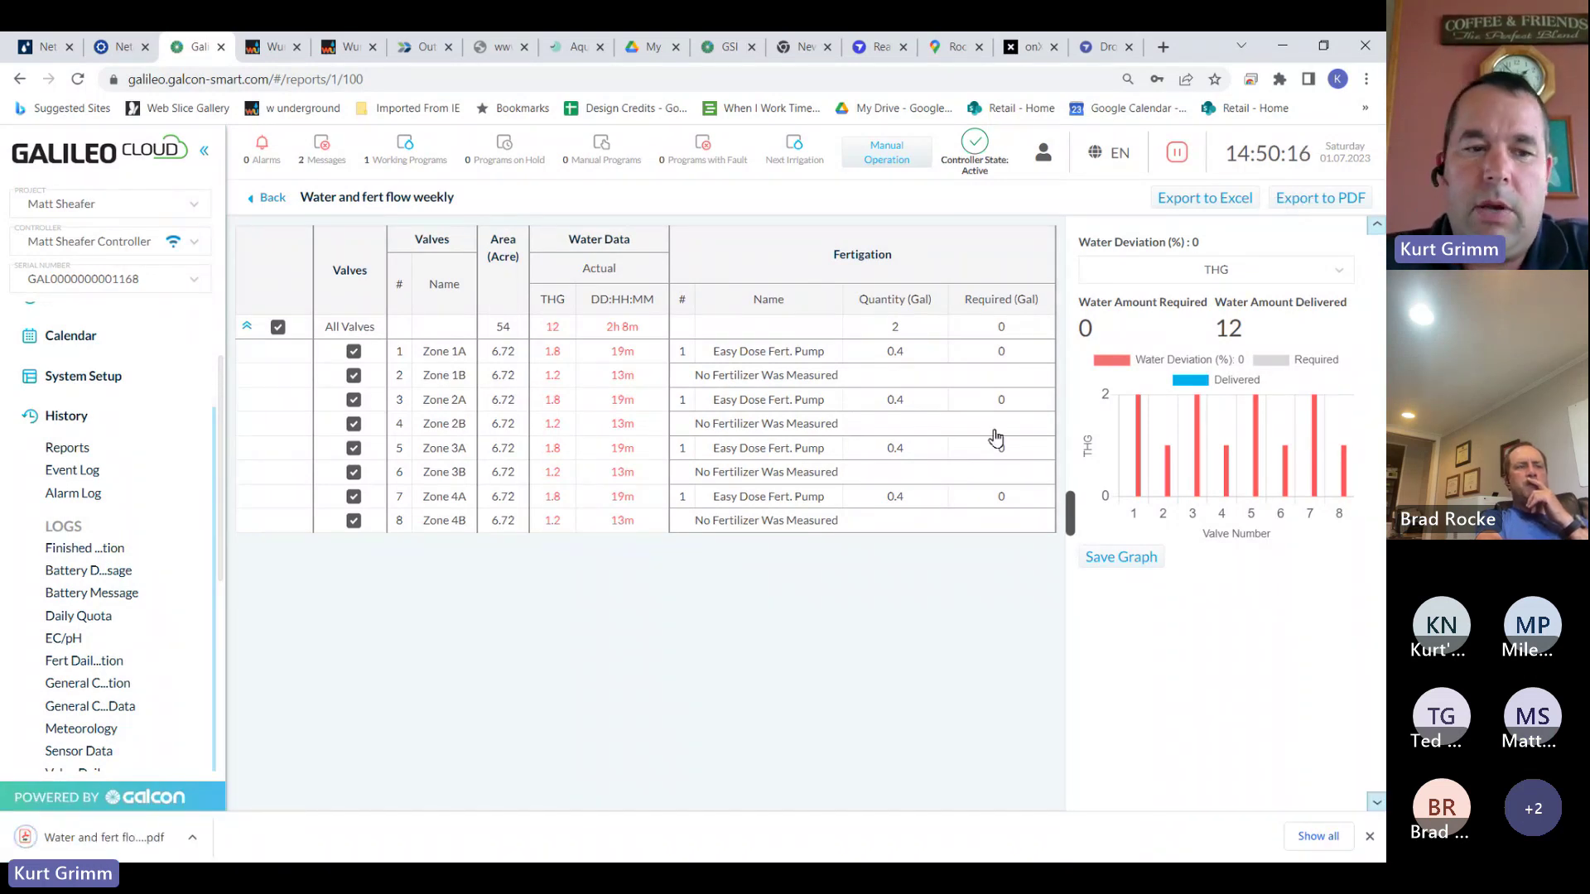
Review the downloaded report PDF in Chrome, then return to the Galileo weekly report
left_click(145, 838)
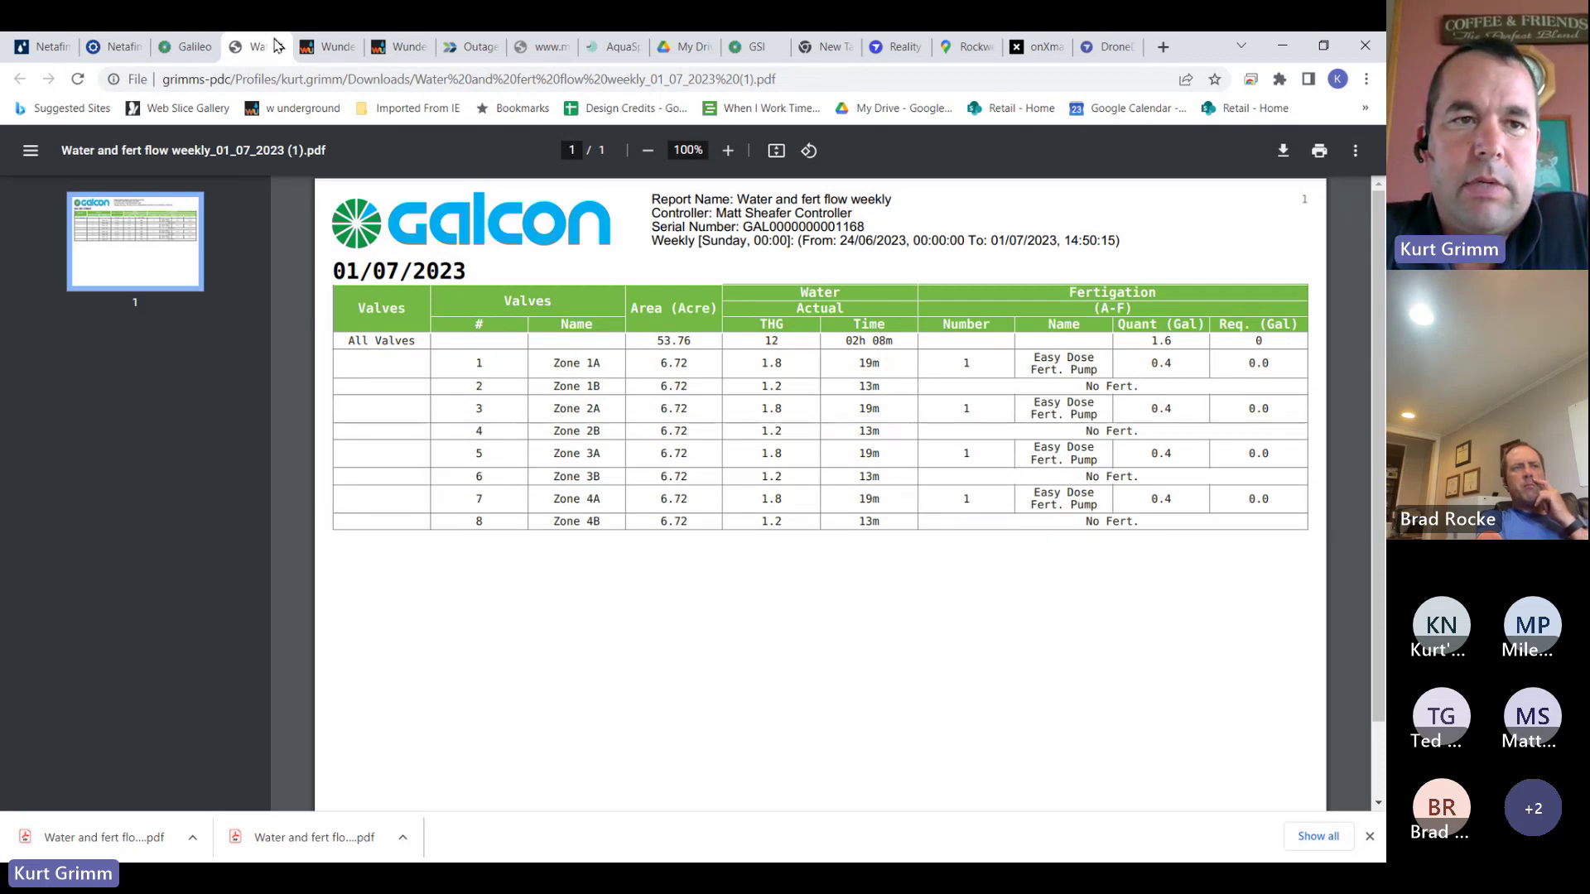
left_click(210, 52)
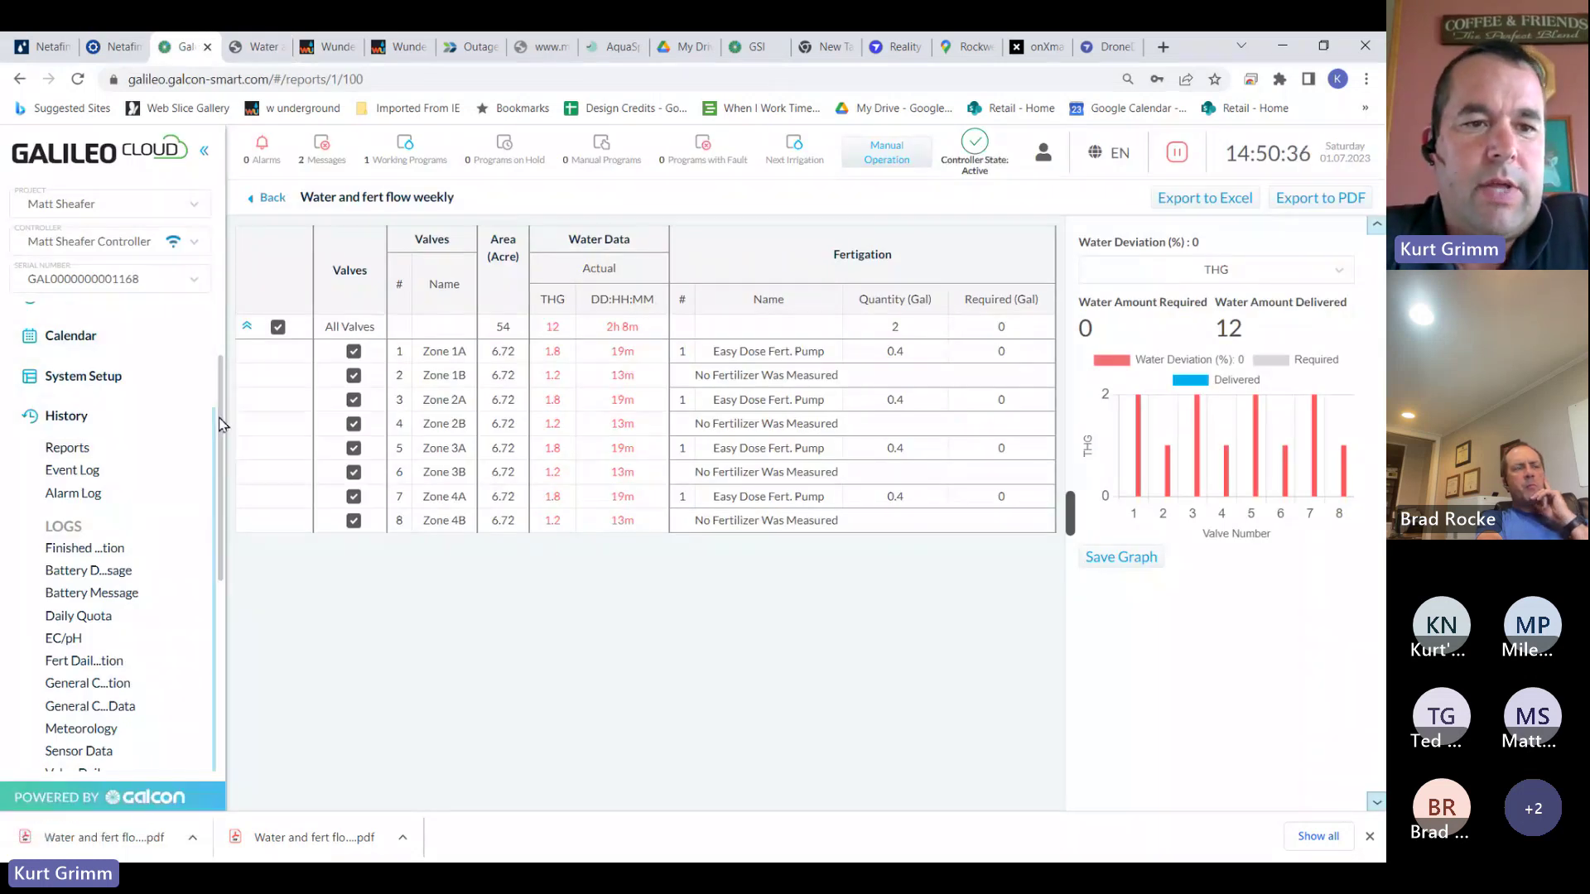
Open the Alarm Log under History and look through its 12 entries
left_click_drag(219, 423, 212, 481)
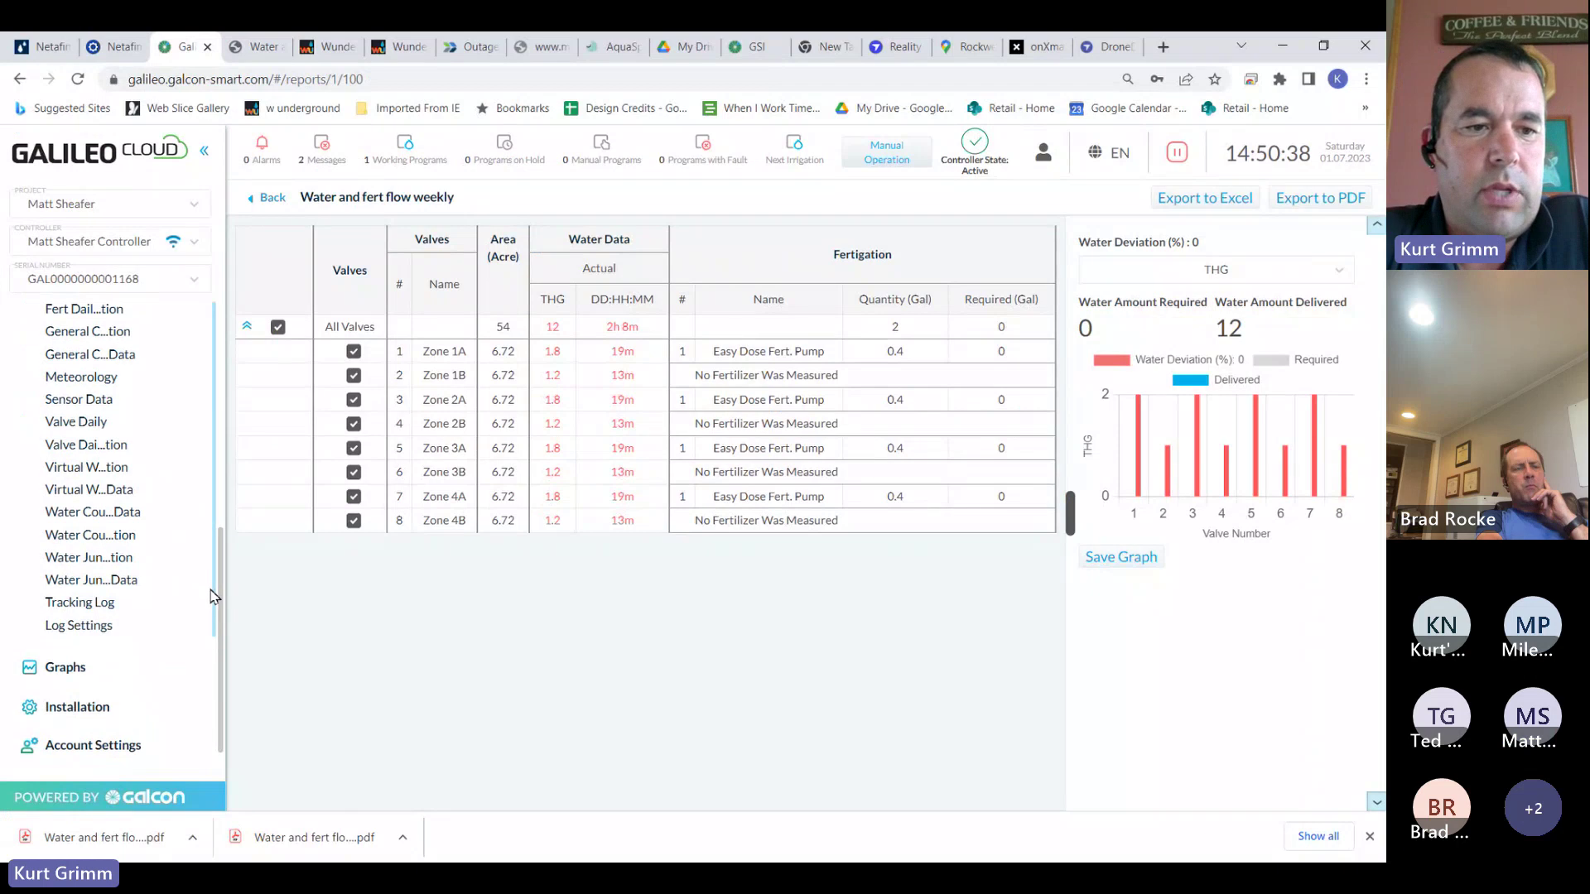
scroll(222, 459, "up", 3)
scroll(89, 475, "up", 2)
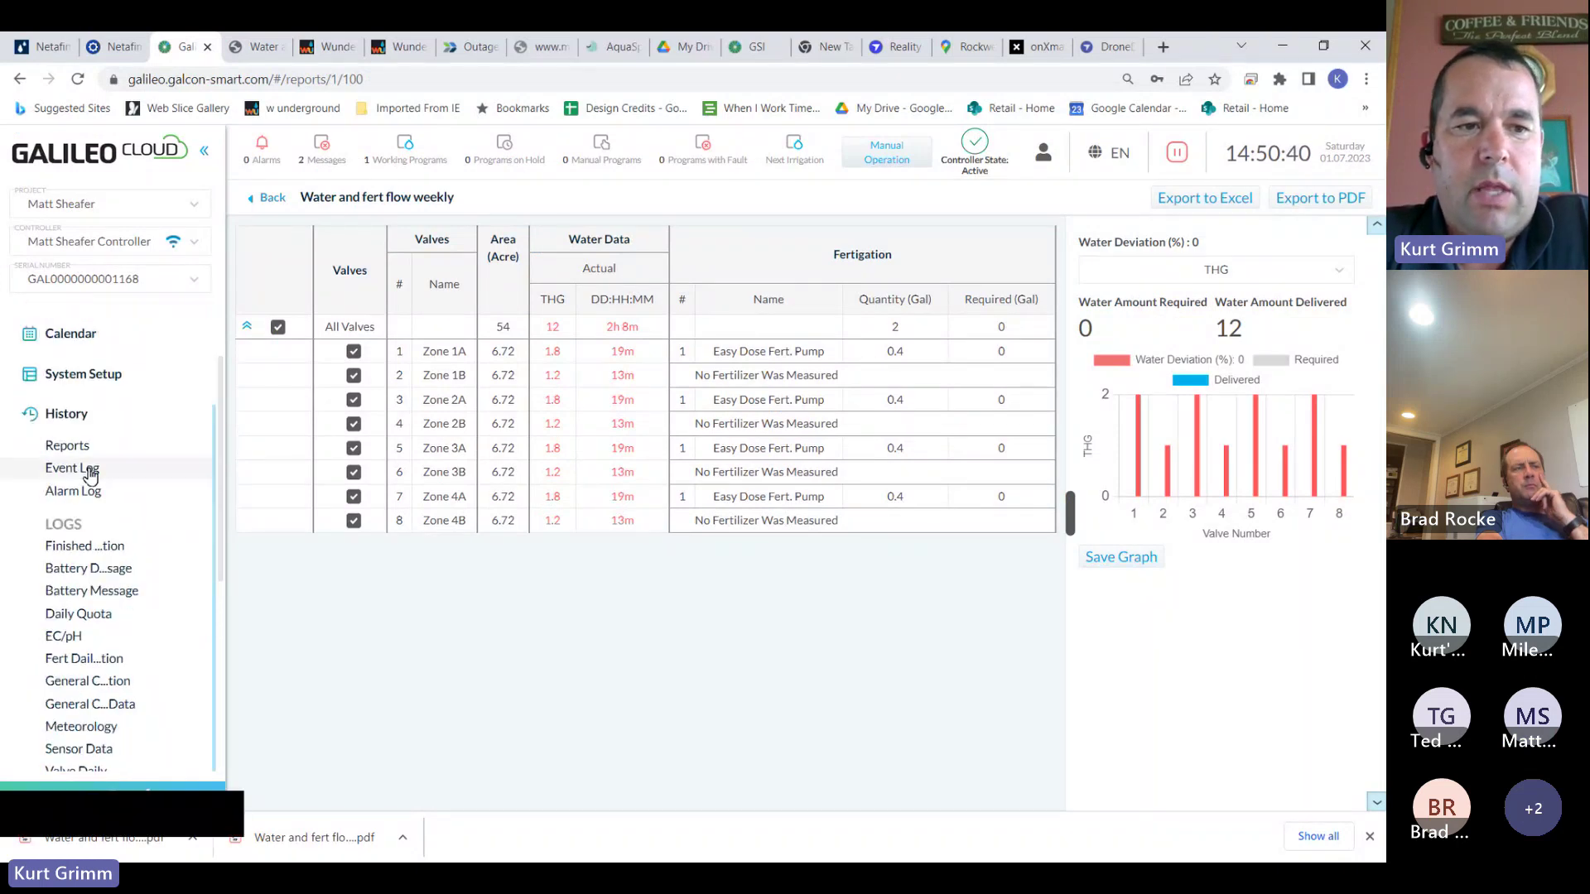
left_click(83, 491)
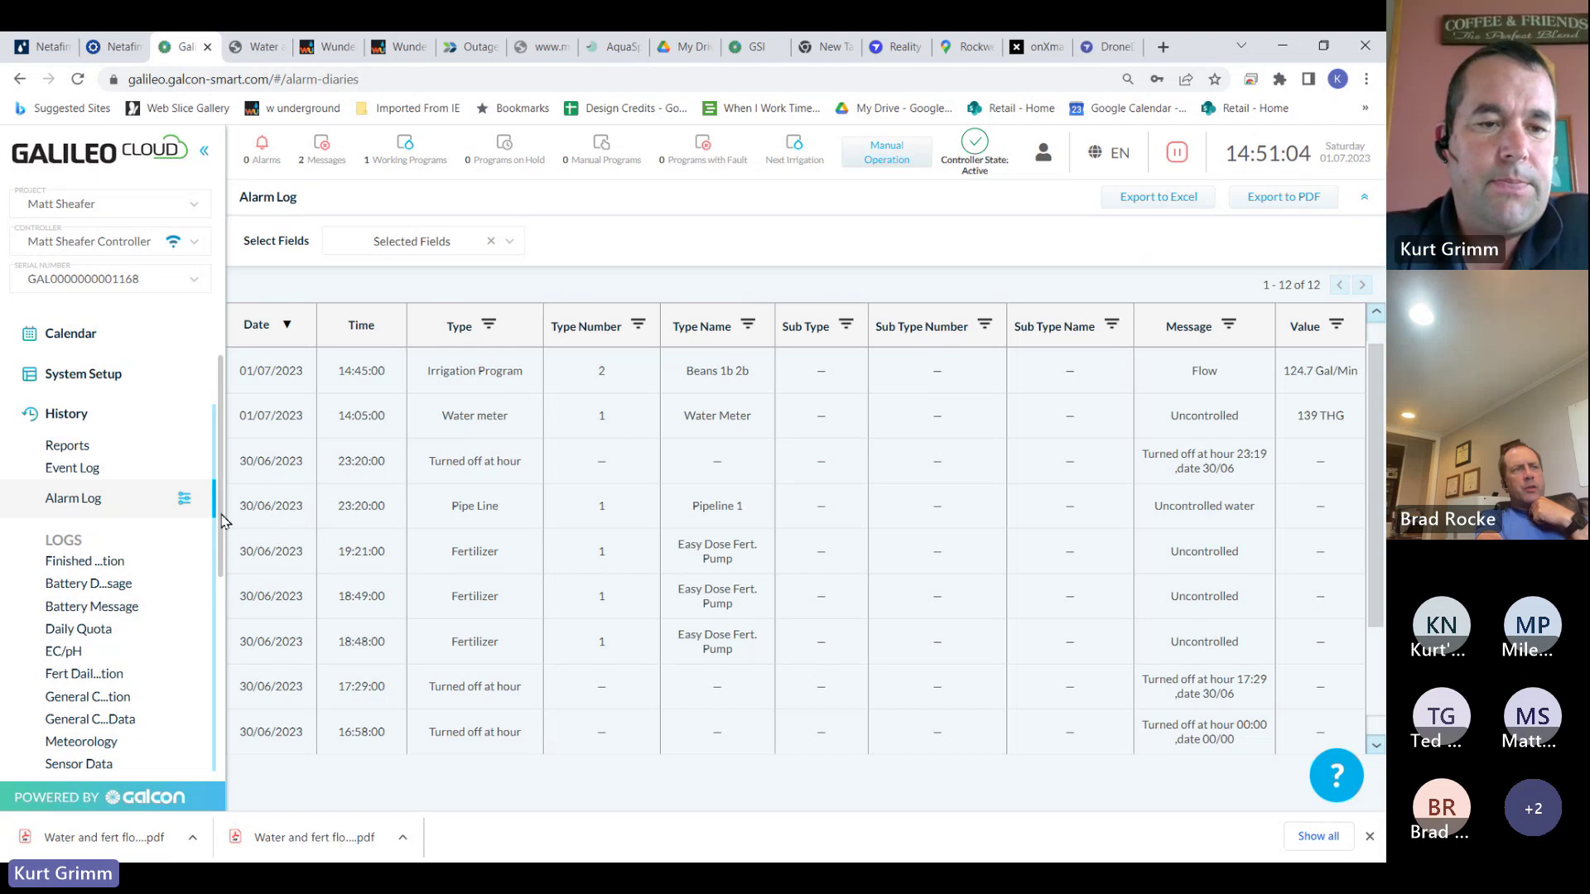
left_click_drag(221, 520, 219, 590)
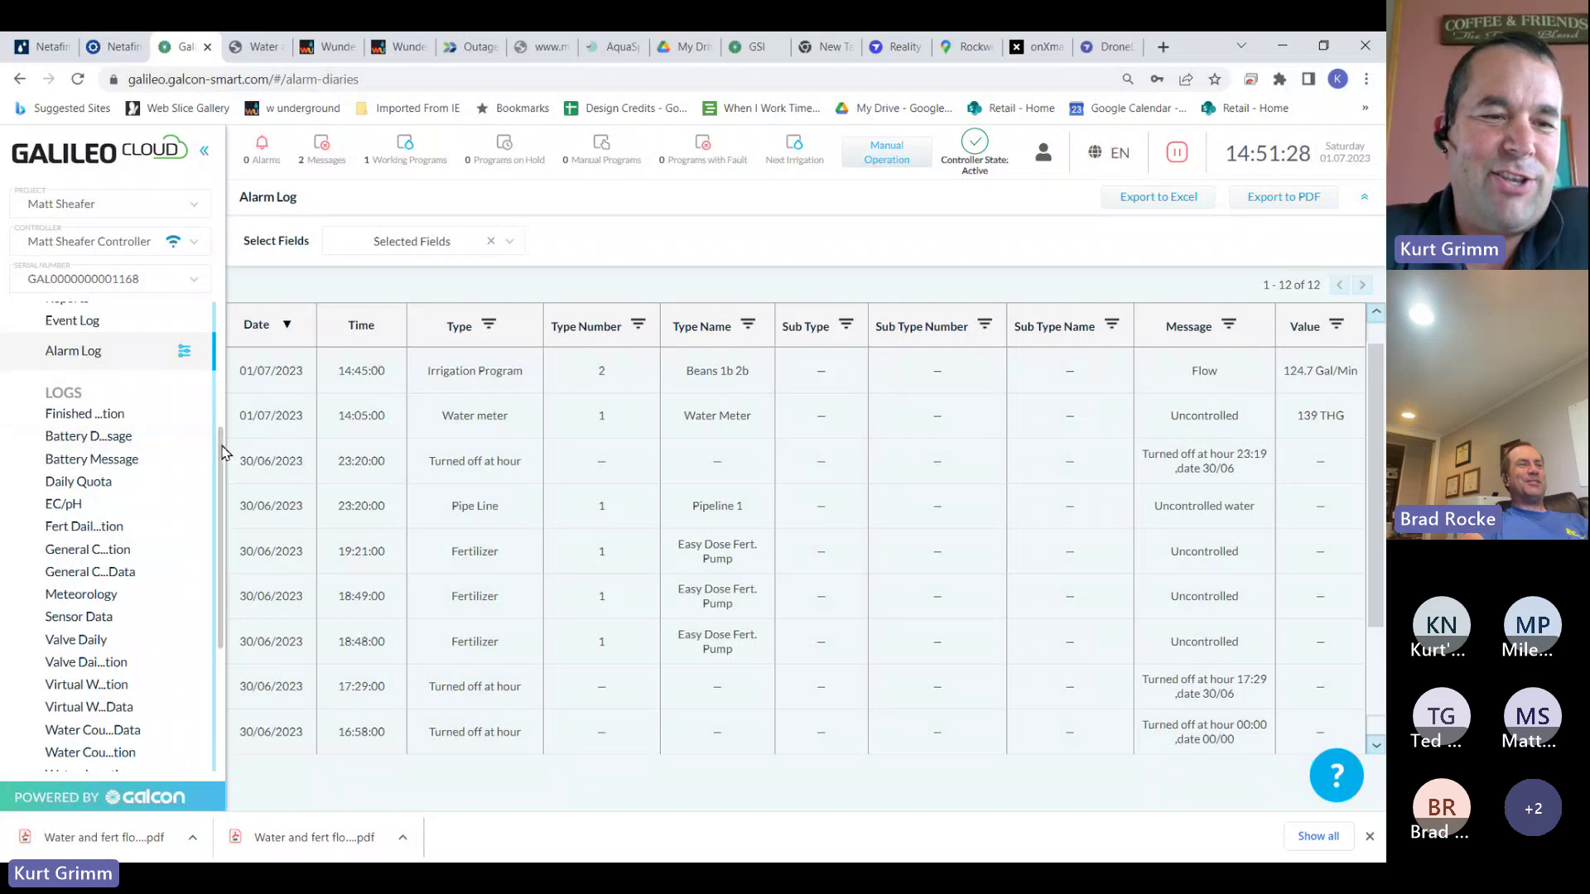
left_click_drag(222, 451, 217, 568)
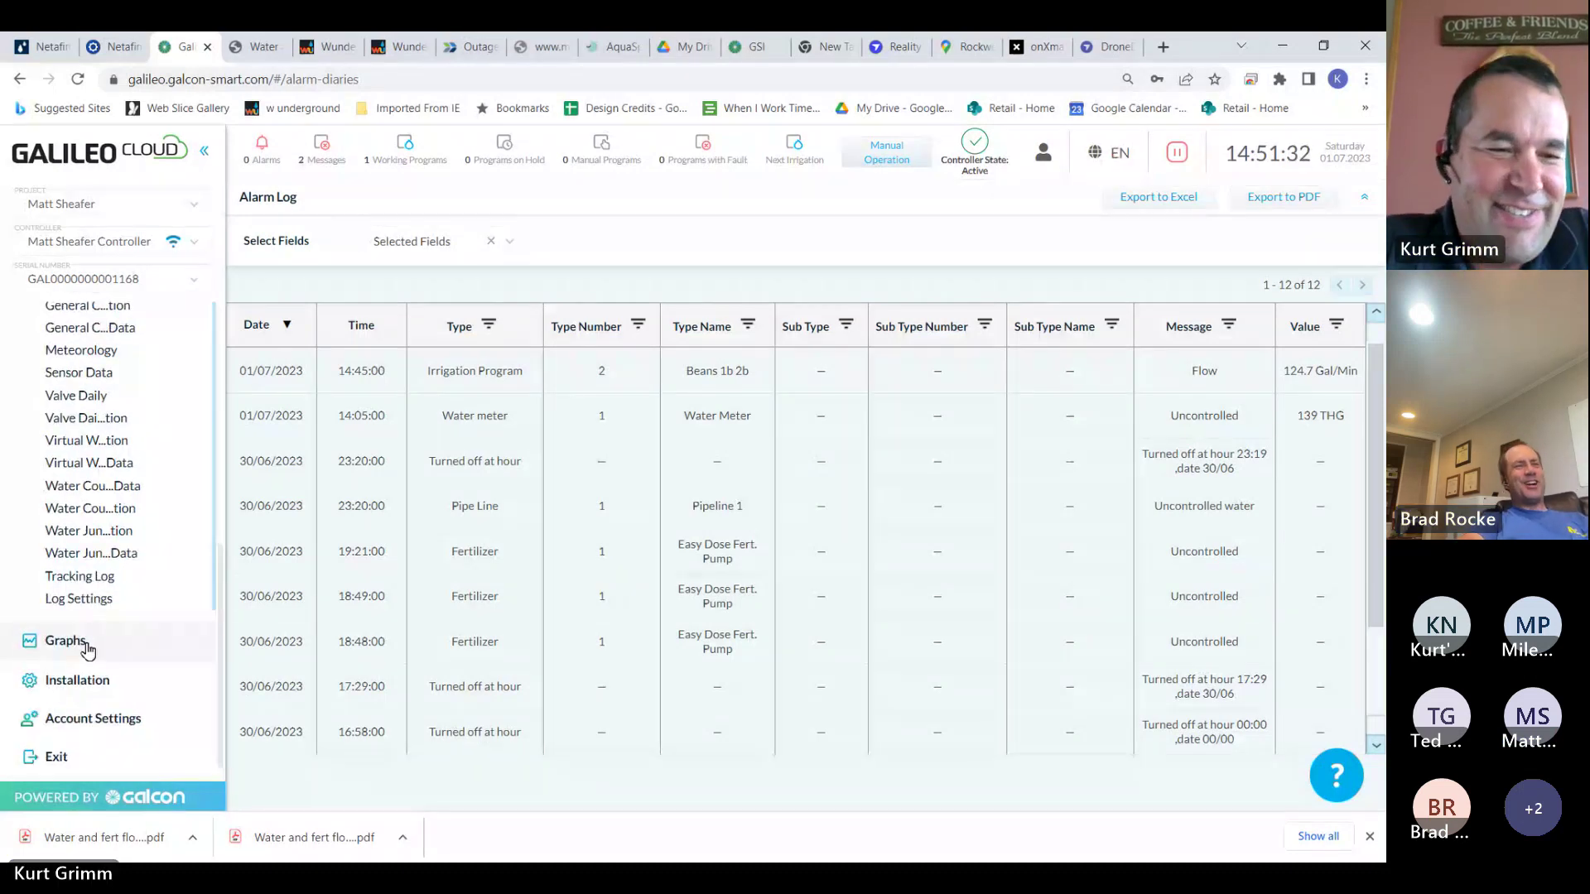
Start a new graph covering the last 3 days and add IN Filters Pressure from Sensors
left_click(87, 650)
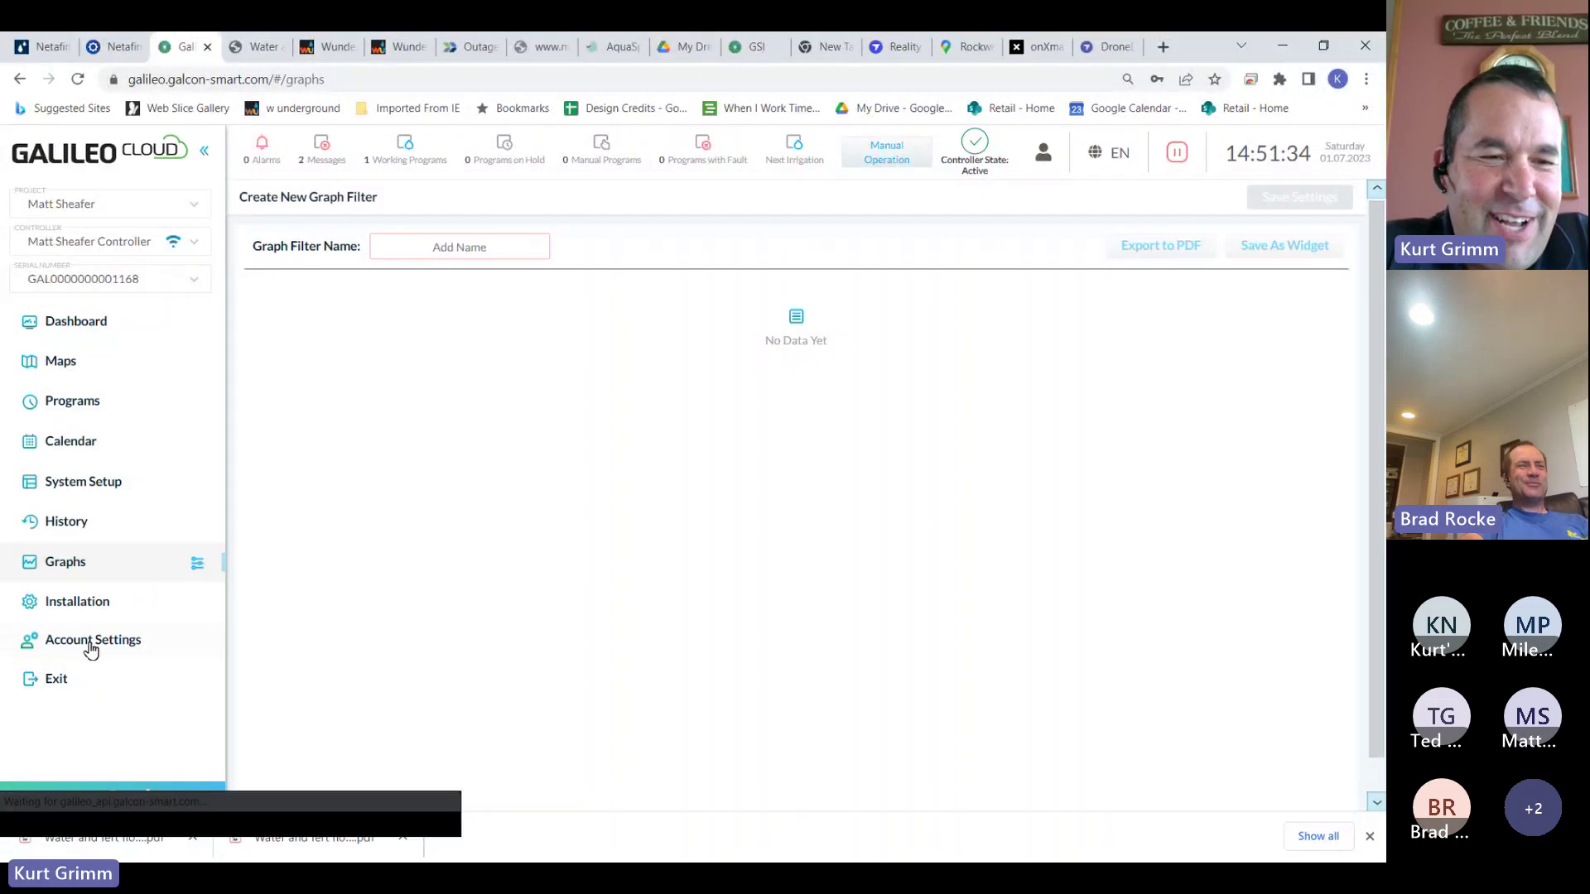
left_click(200, 567)
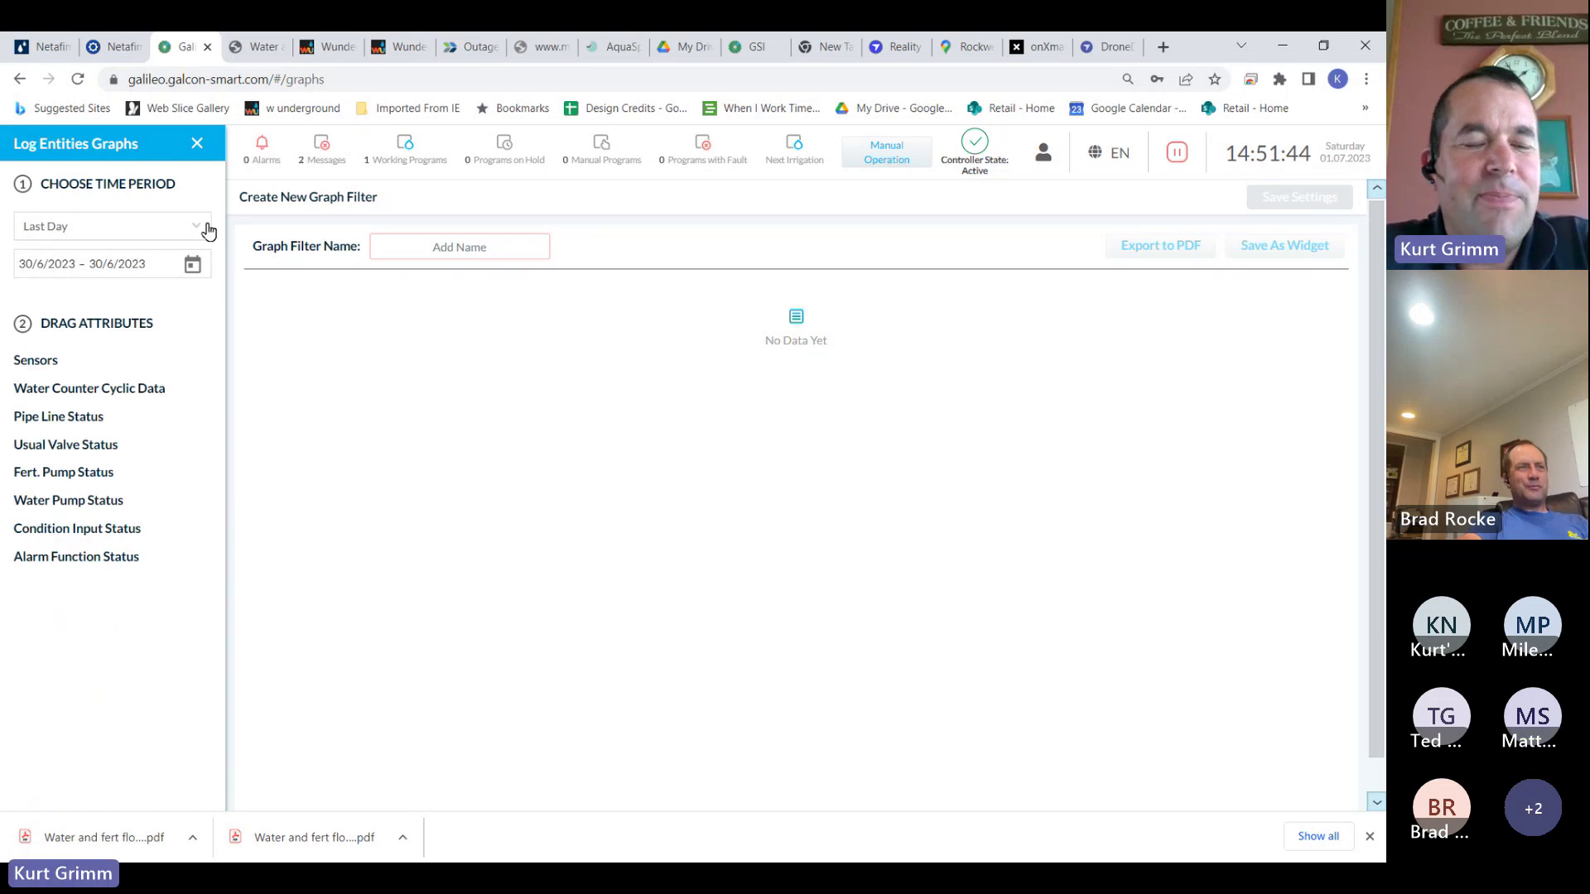
left_click(197, 144)
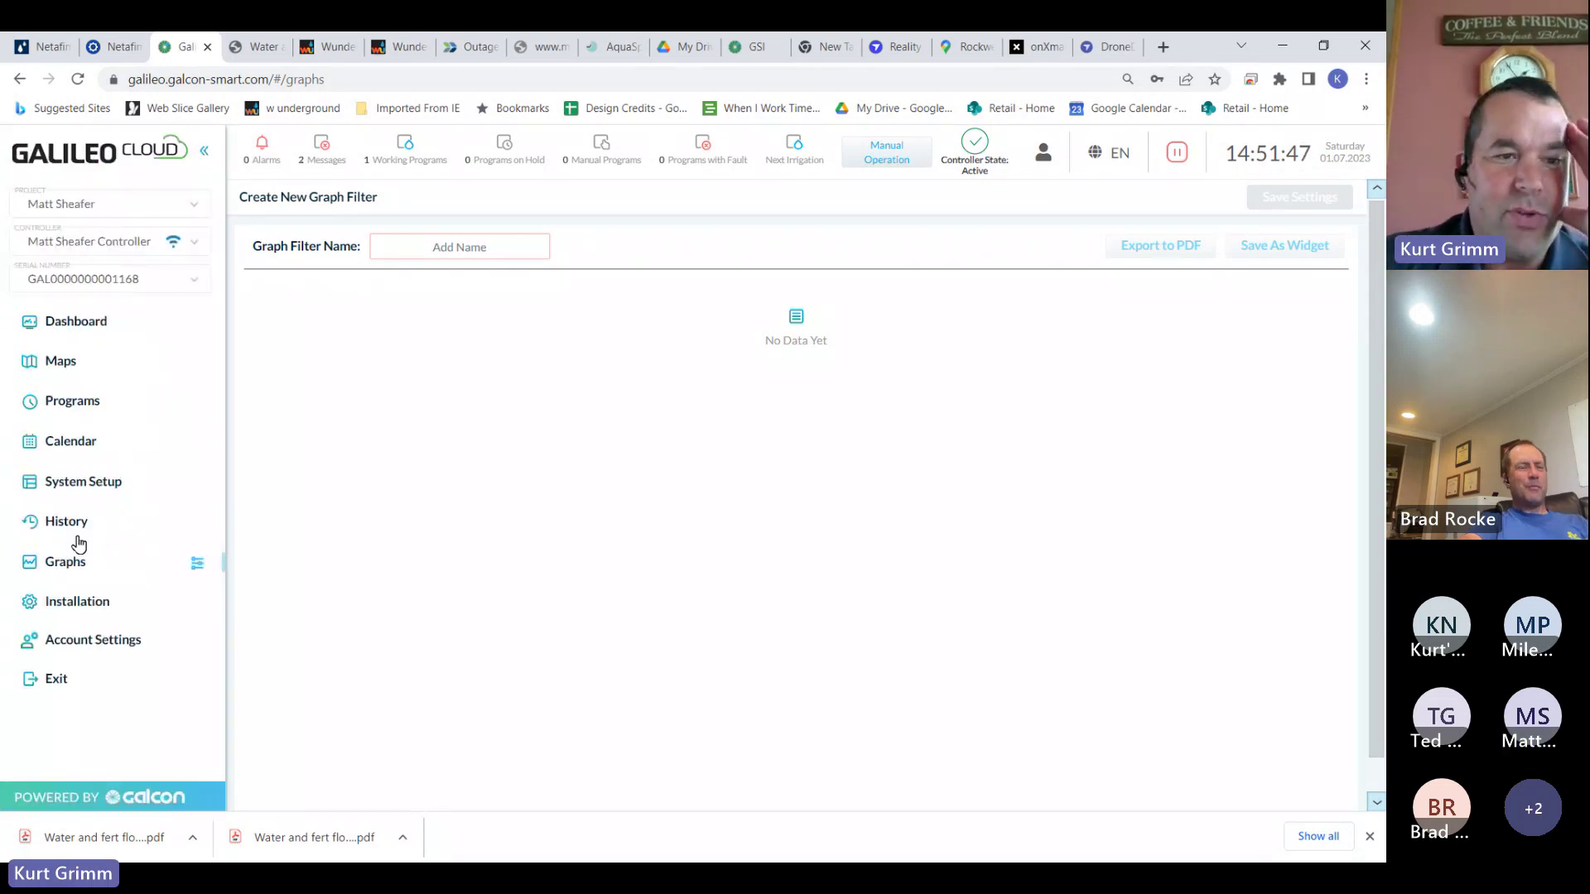
left_click(198, 568)
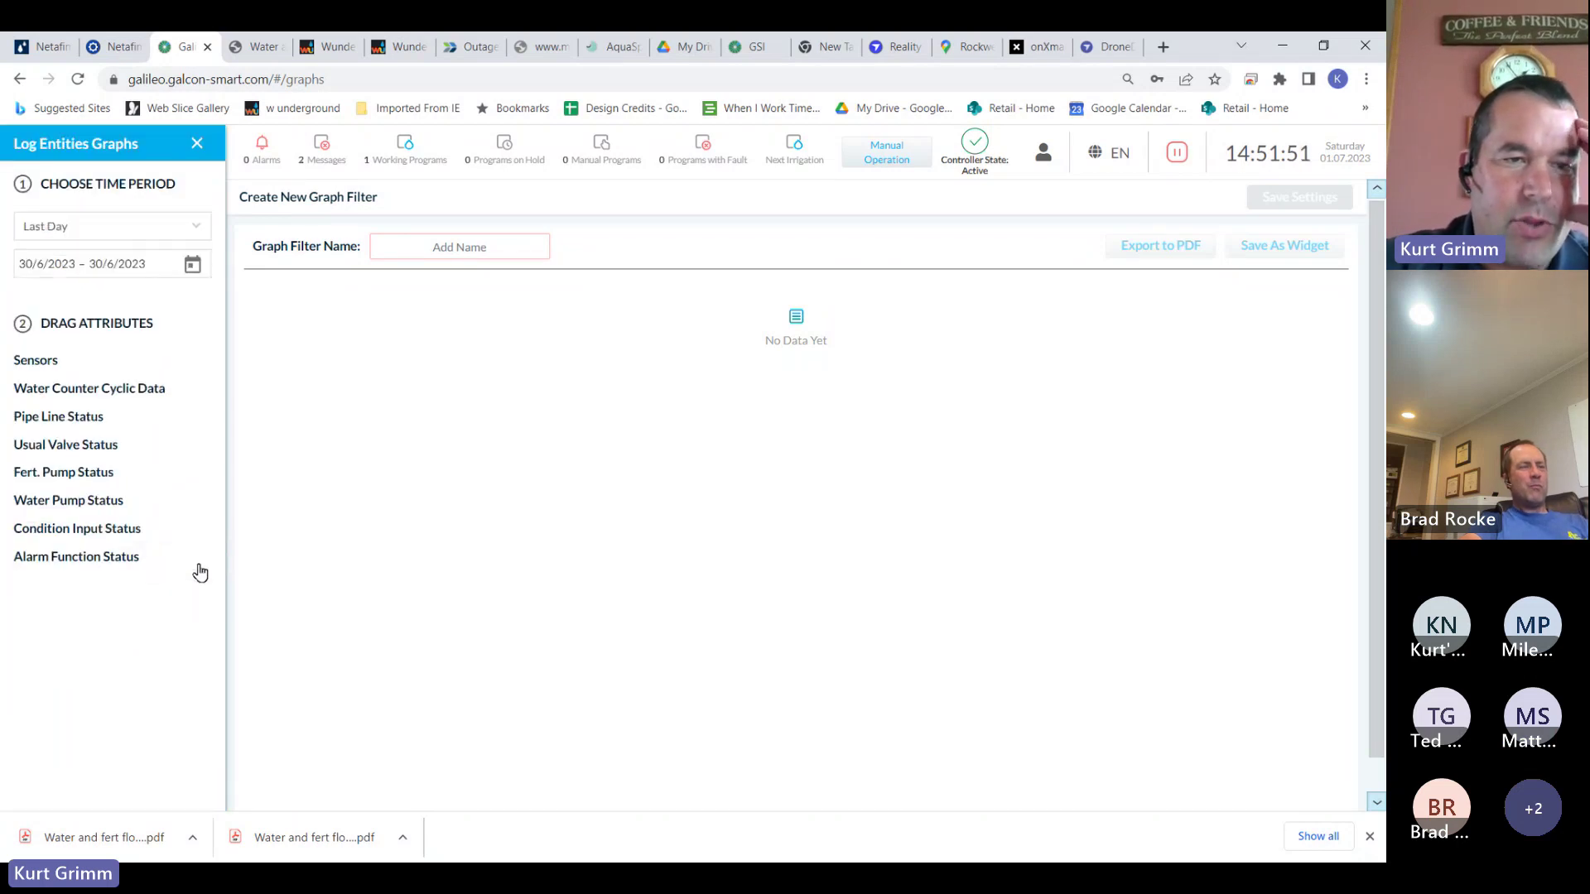
left_click(201, 236)
left_click(98, 300)
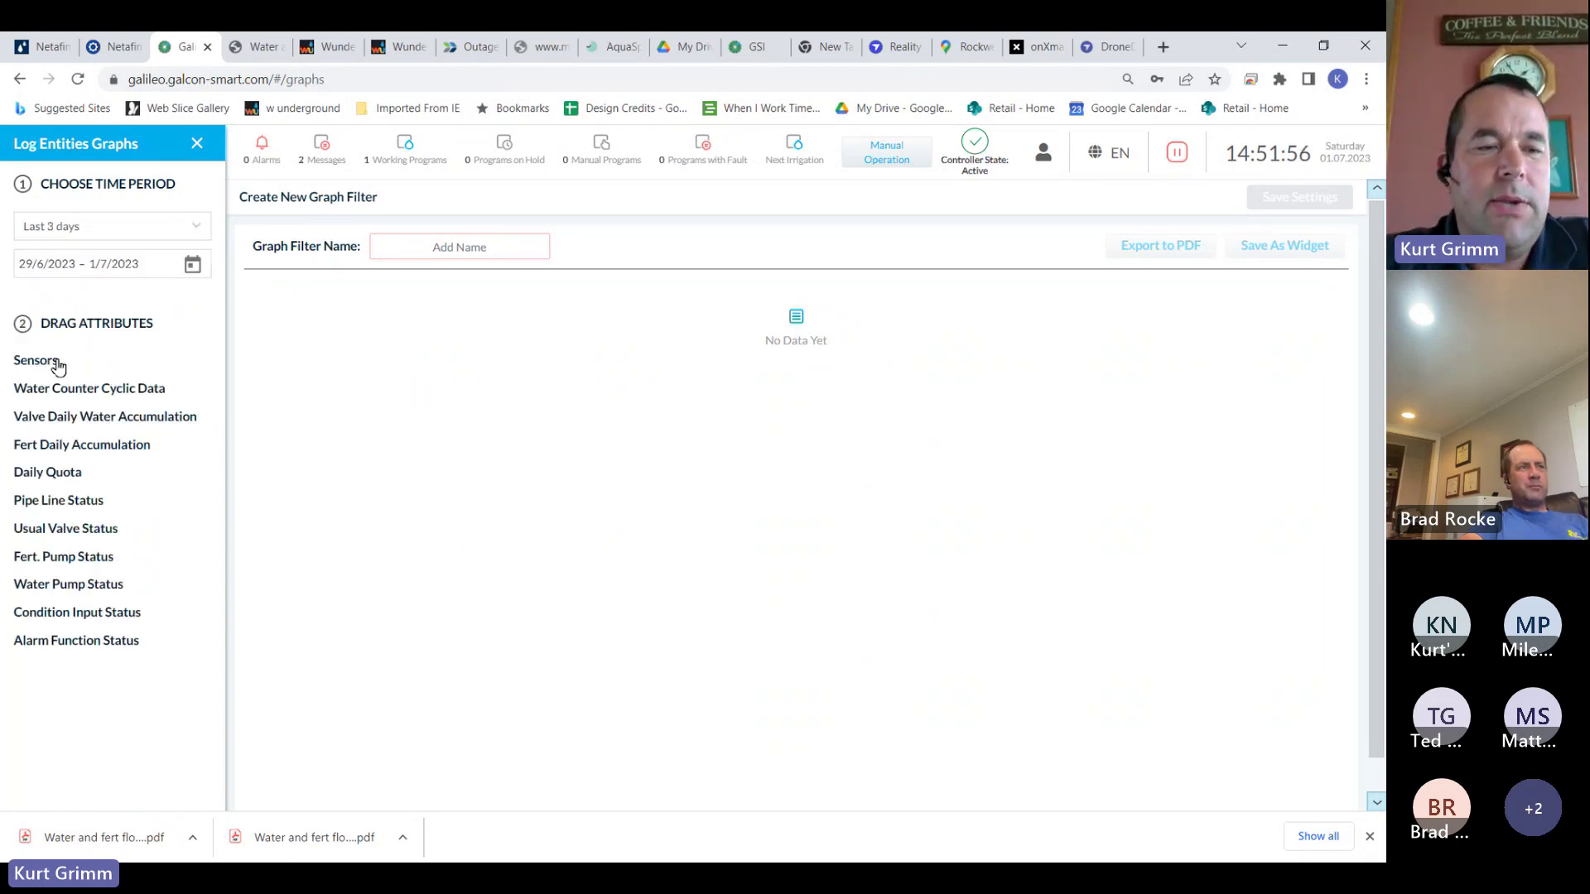
left_click(56, 364)
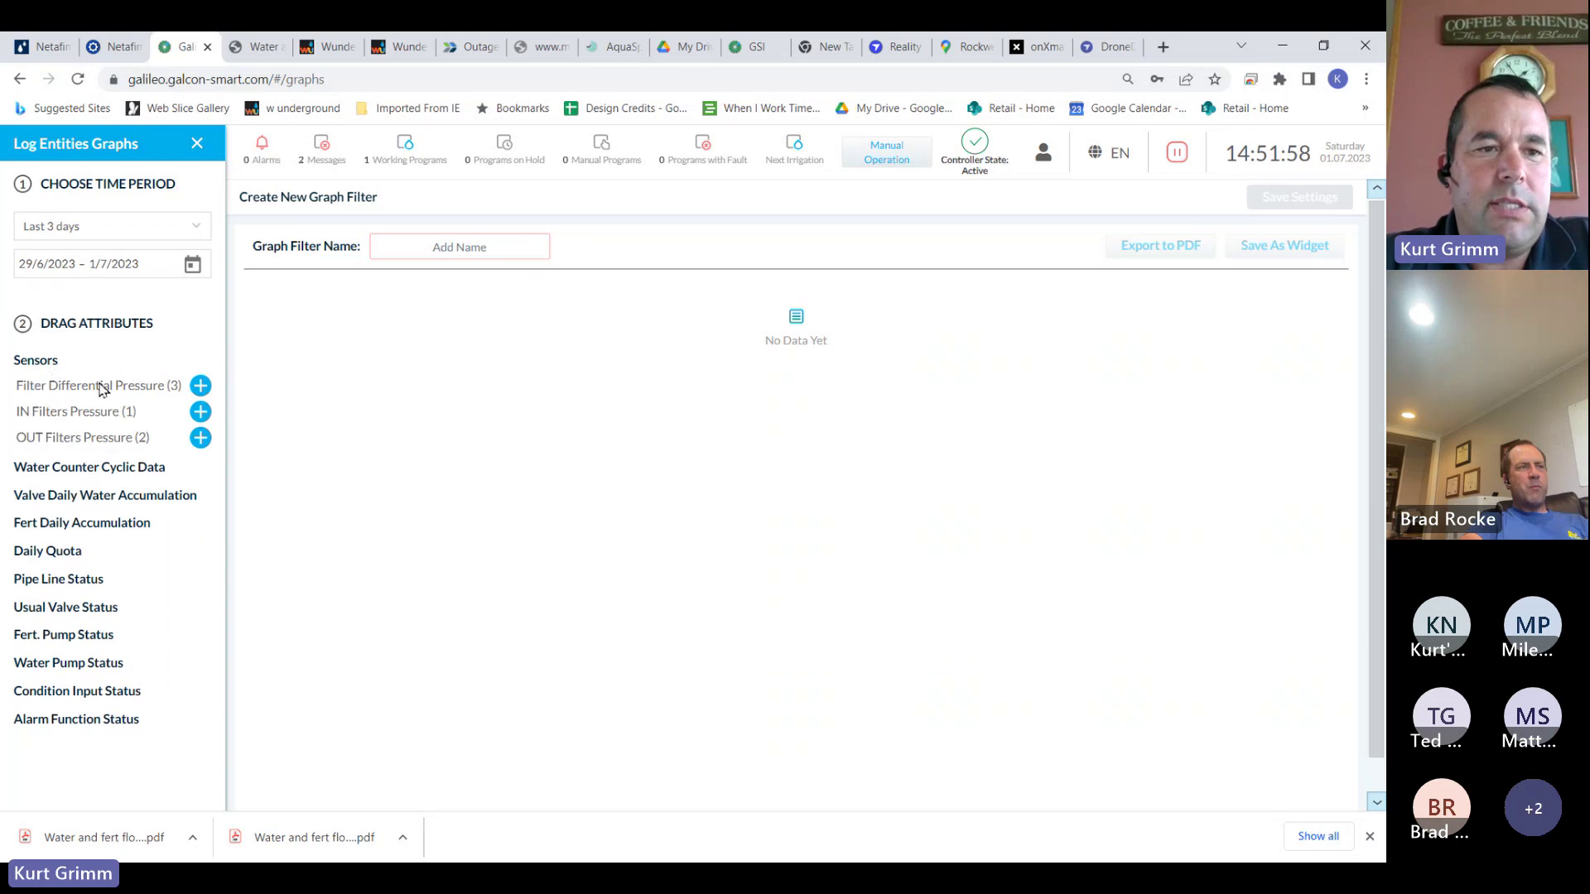
left_click(200, 412)
Add OUT Filters Pressure, save the graph as '3 day pressure', and save it as a widget
left_click(201, 439)
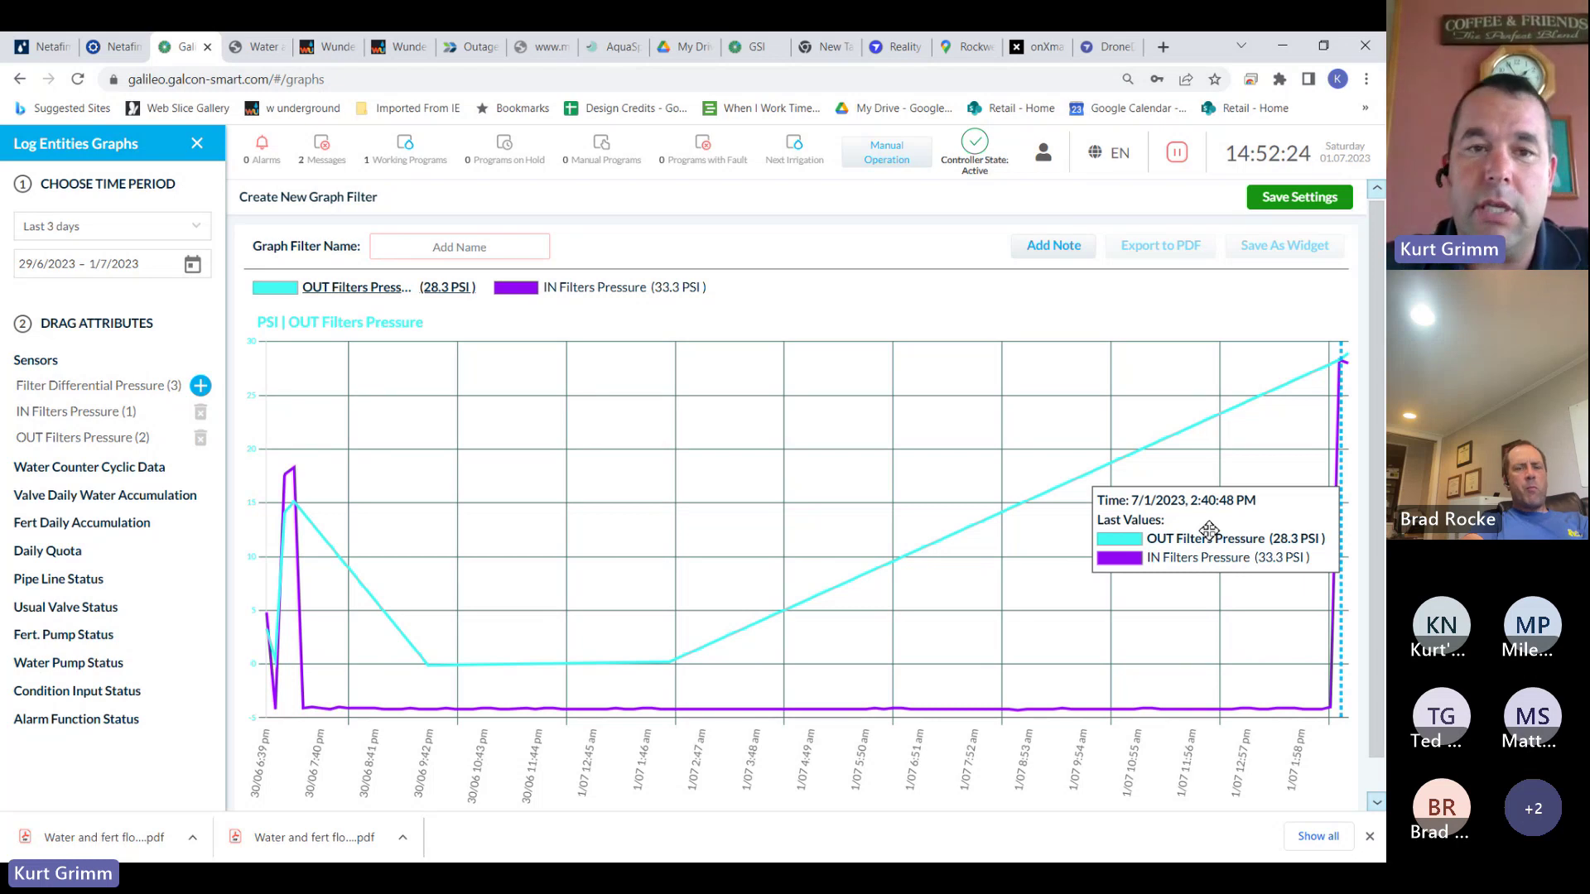
left_click(501, 246)
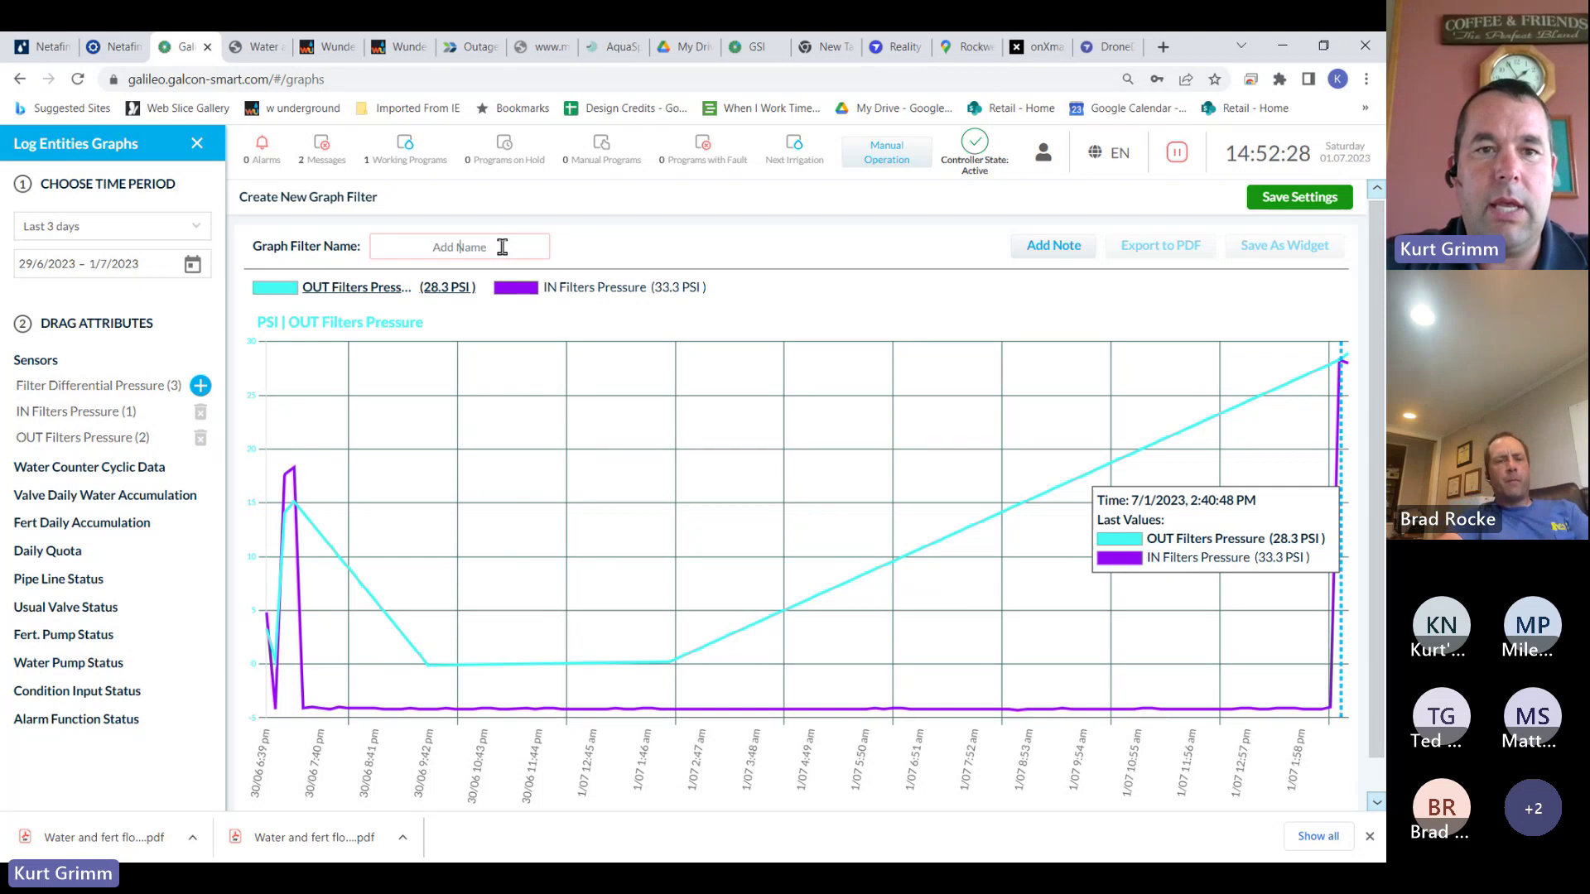
type("3 day")
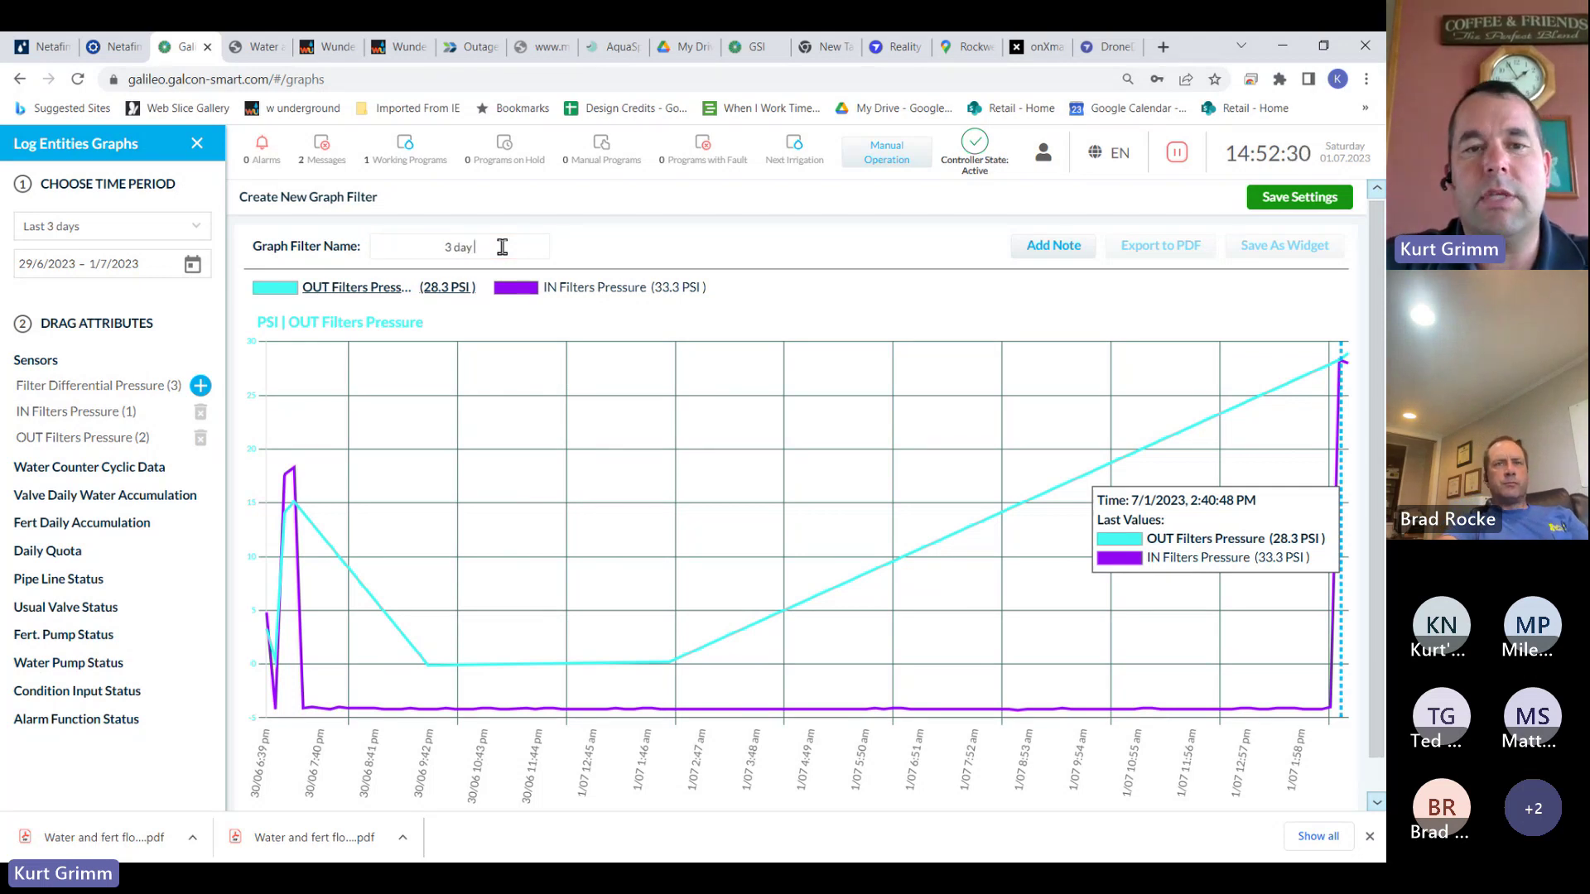
type(" pressure")
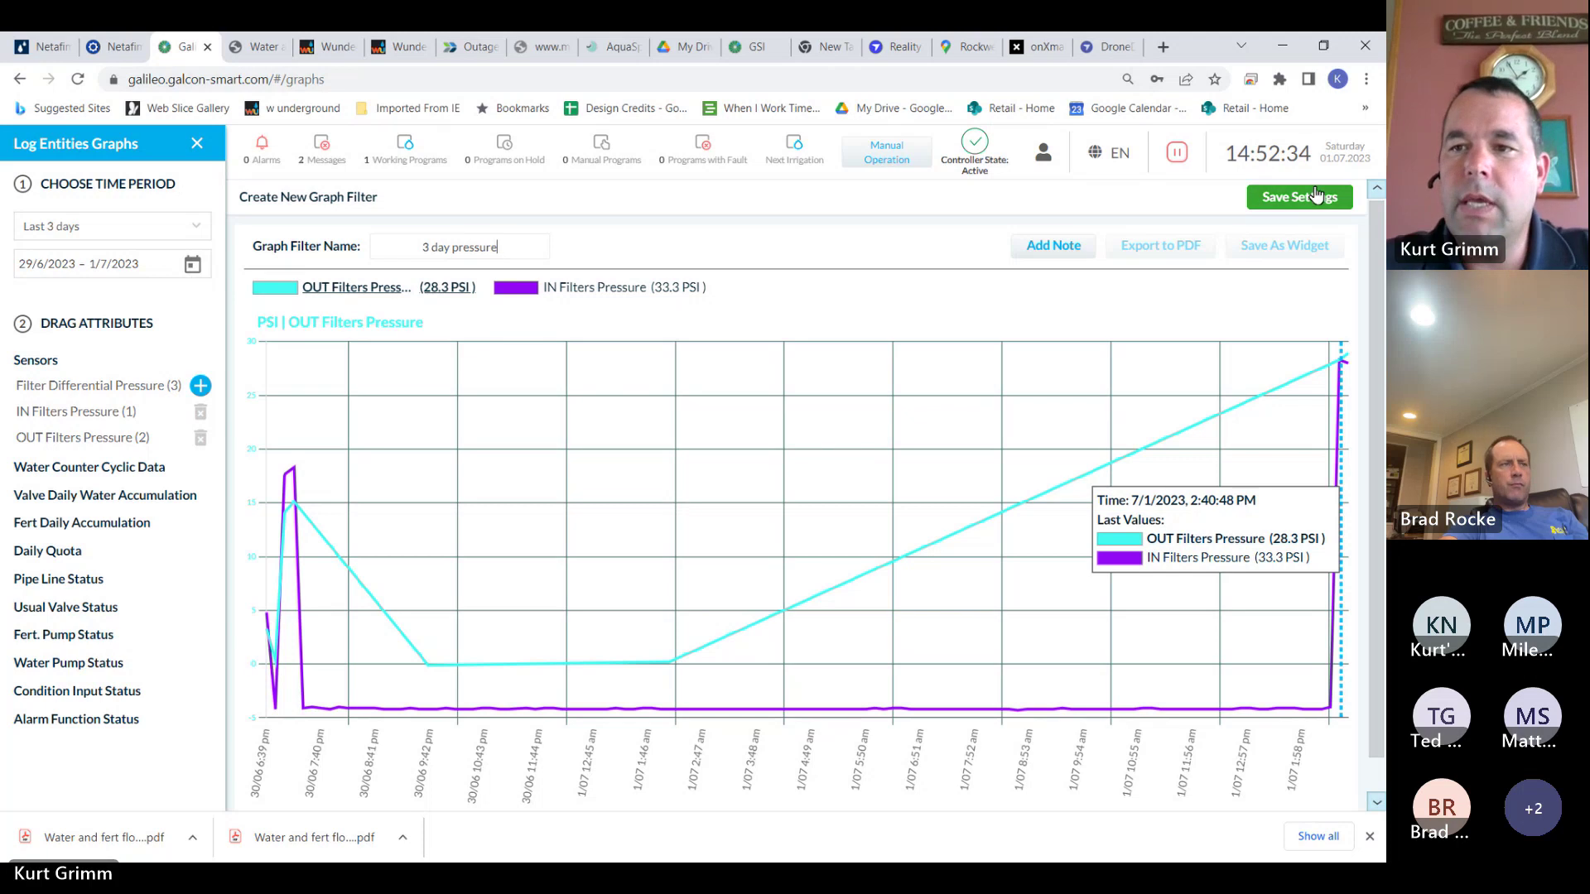
left_click(1314, 197)
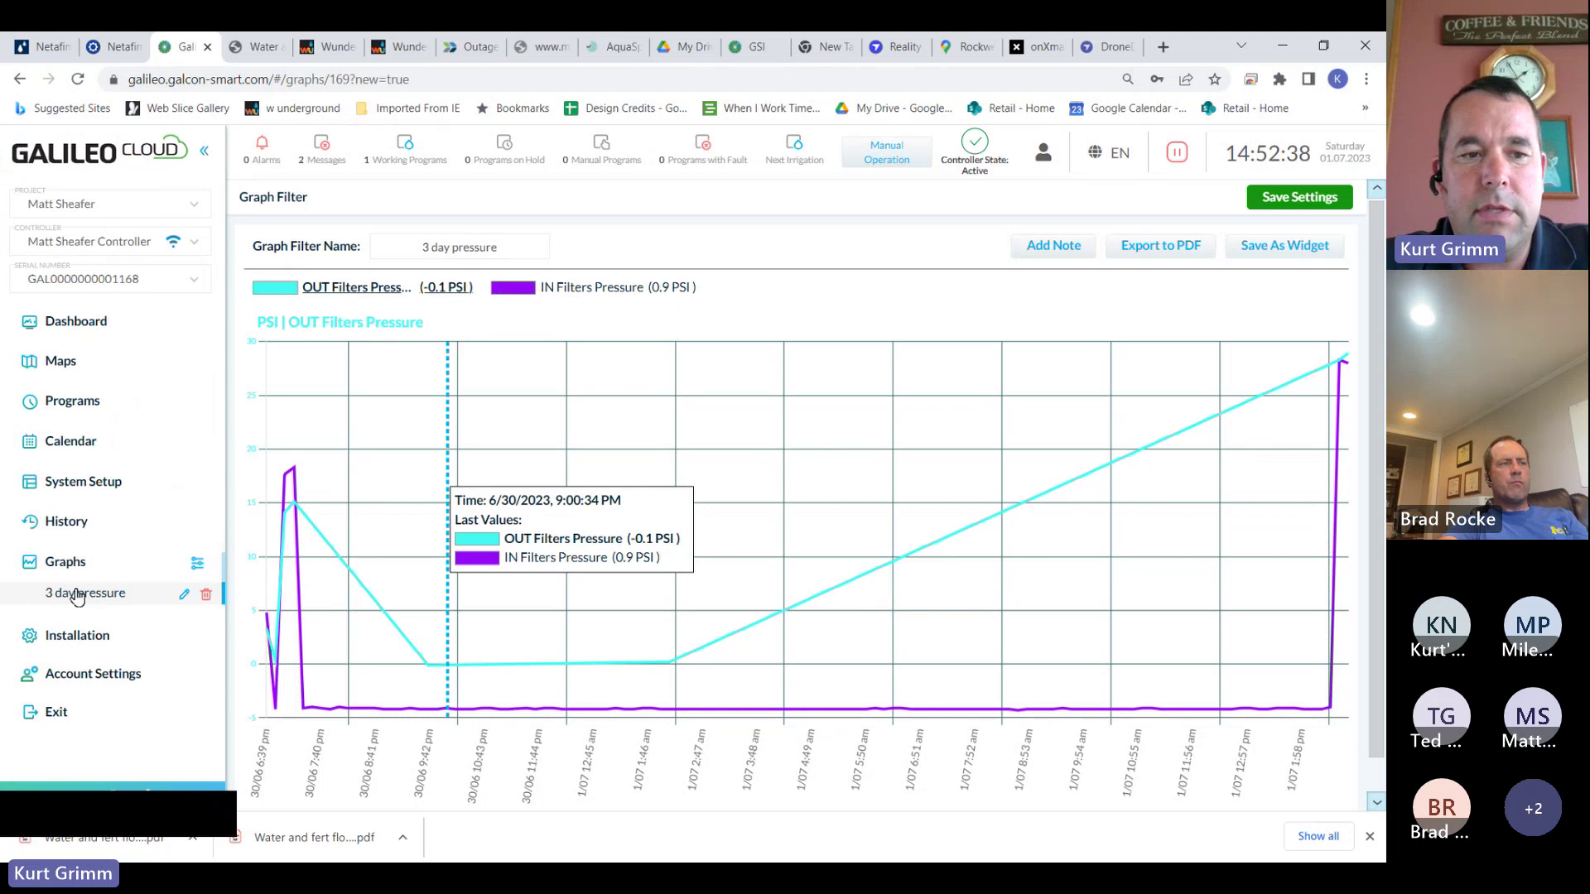
left_click(113, 594)
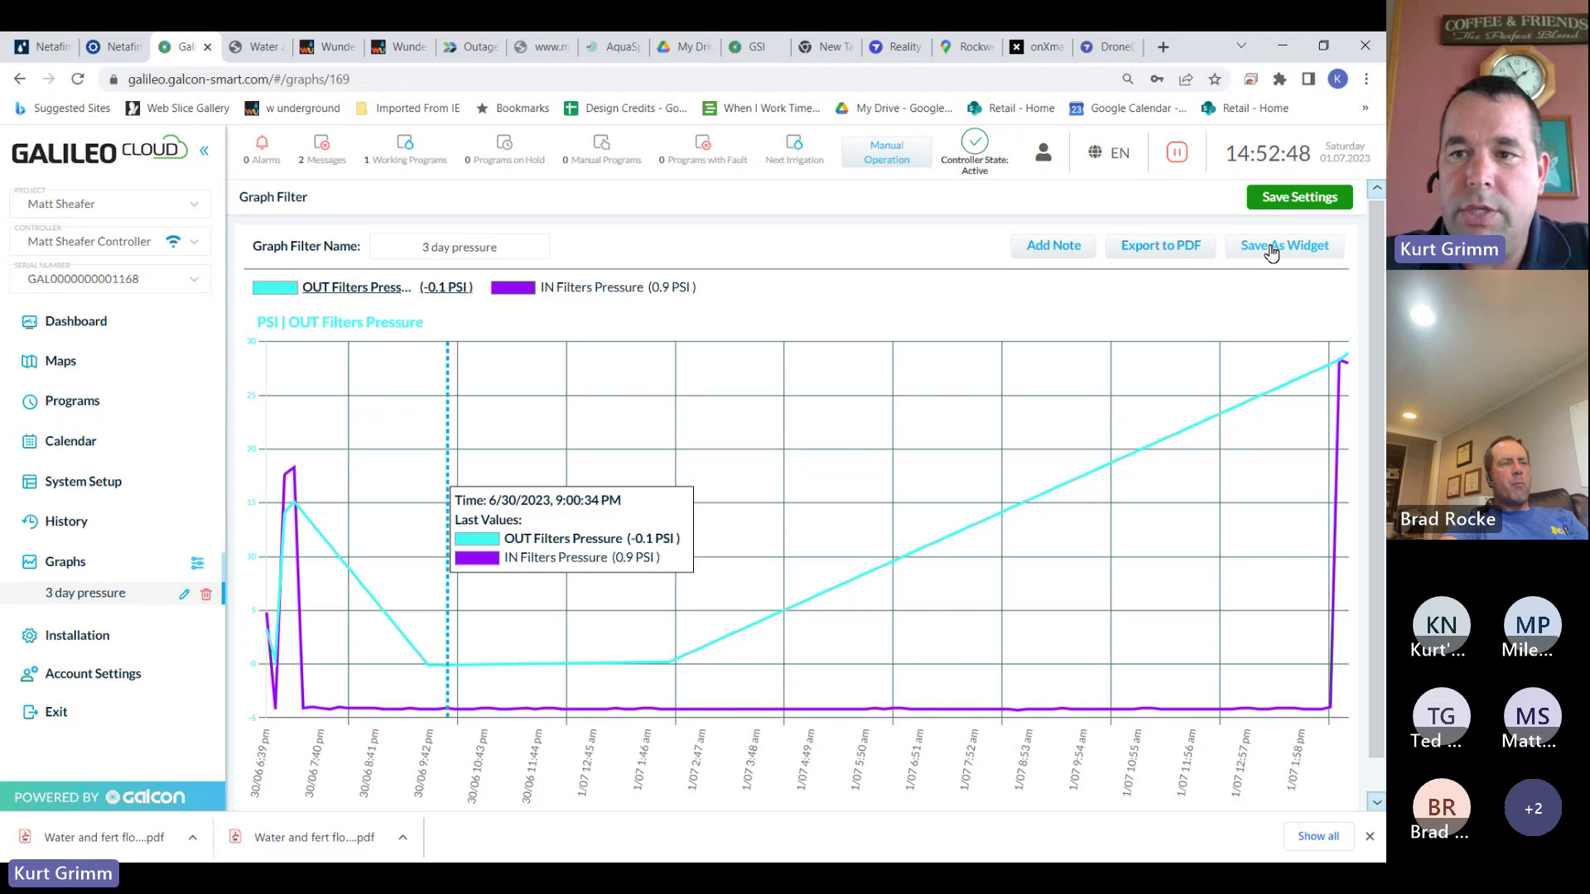
left_click(1271, 251)
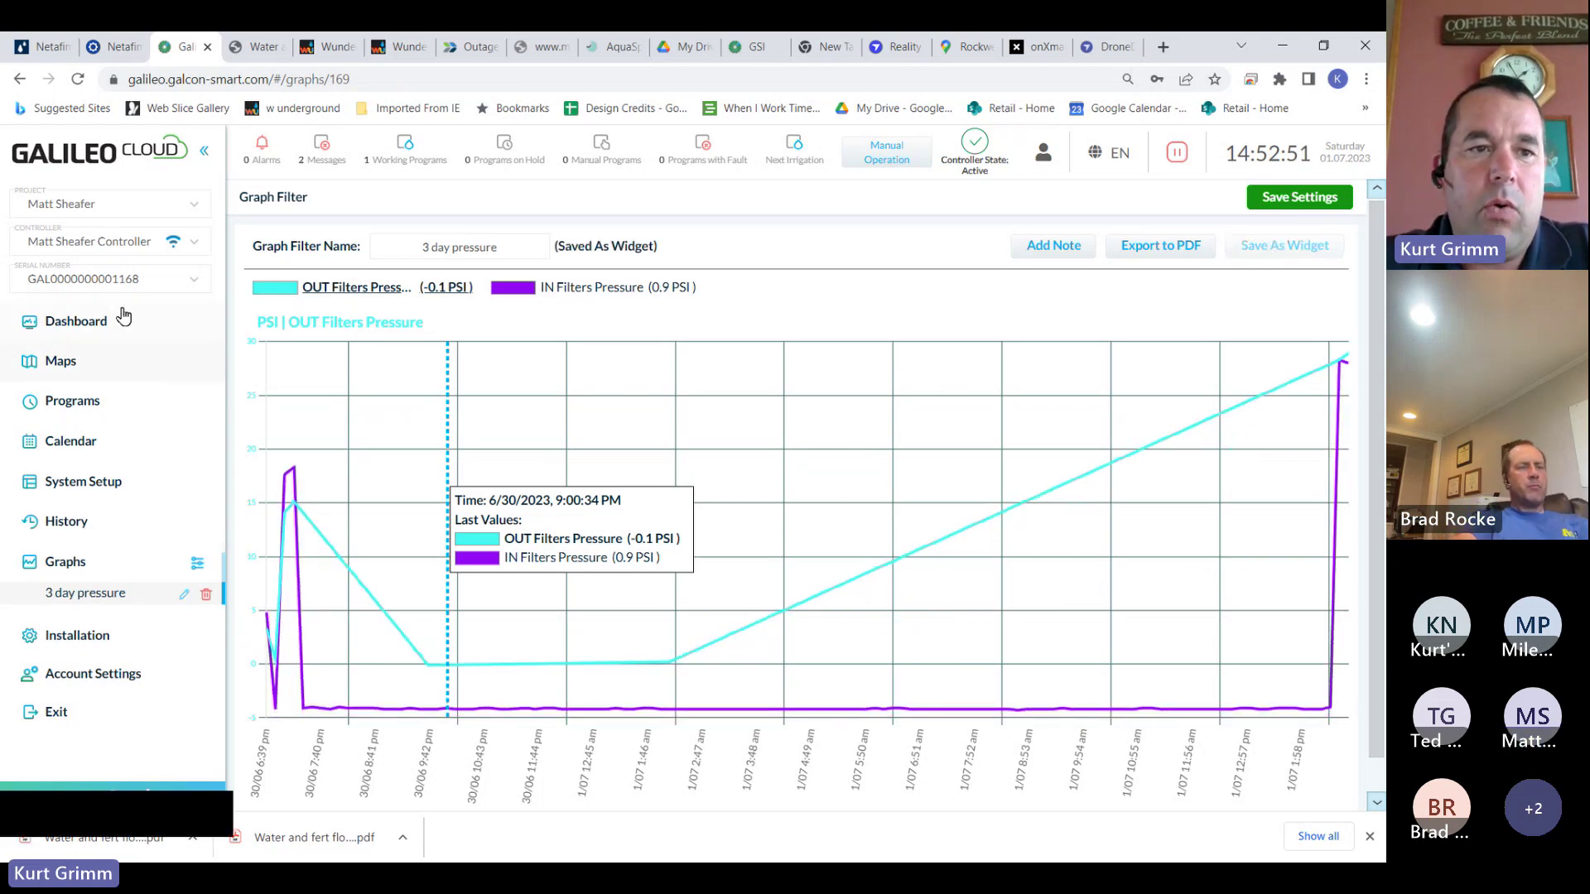
On the Dashboard, move the 3 day pressure widget beside Filter Differential Pressure and save the layout
left_click(92, 321)
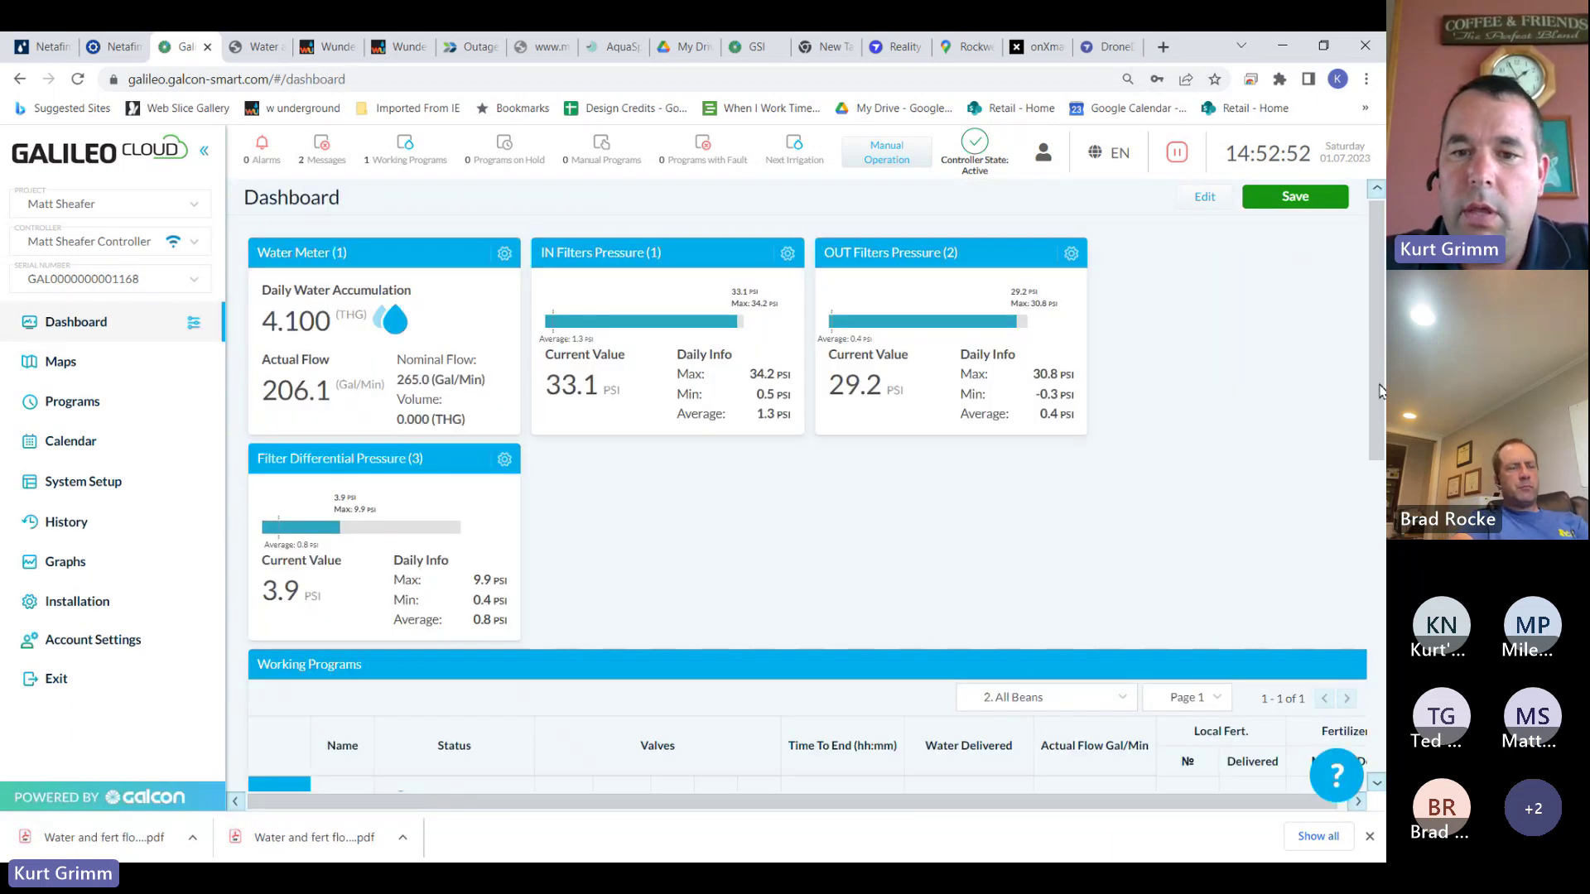
scroll(1379, 389, "down", 10)
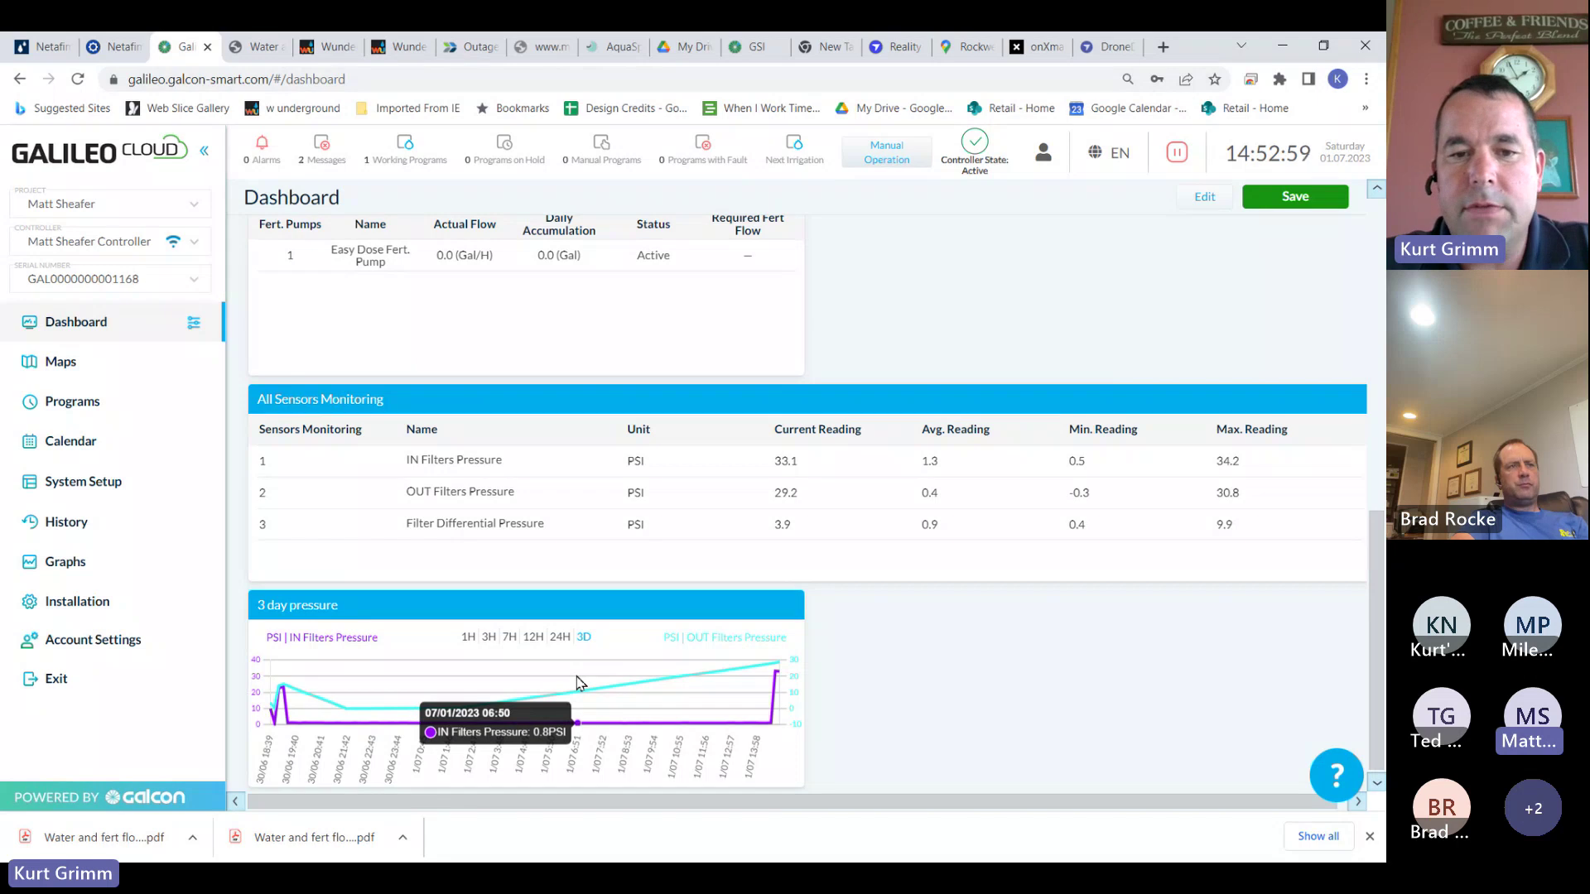
left_click(1207, 201)
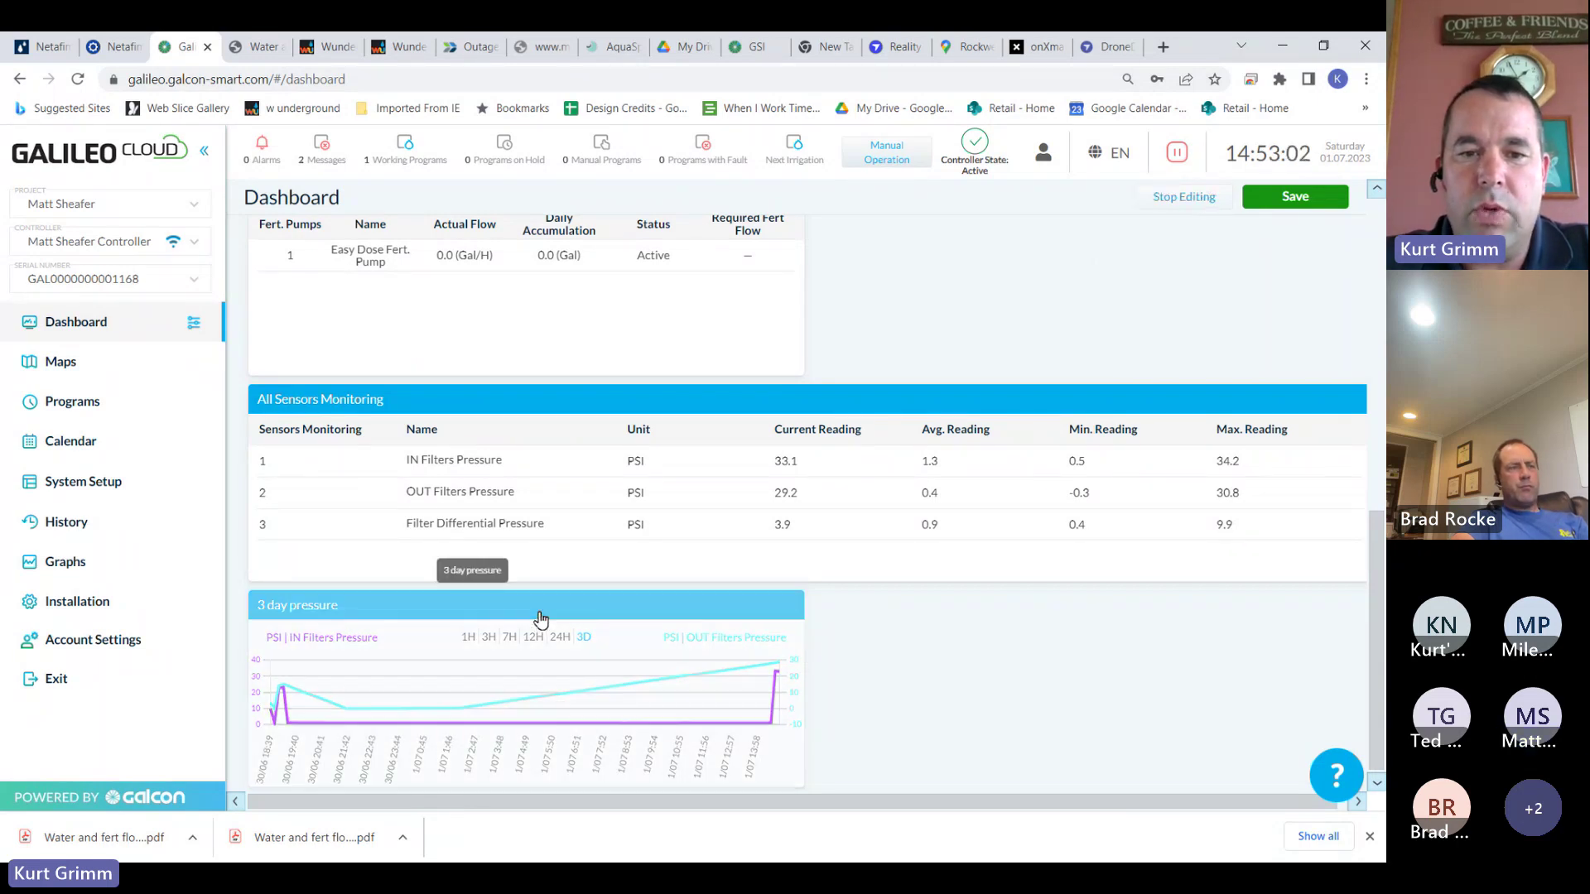
left_click_drag(540, 619, 1091, 349)
left_click_drag(1377, 507, 1376, 264)
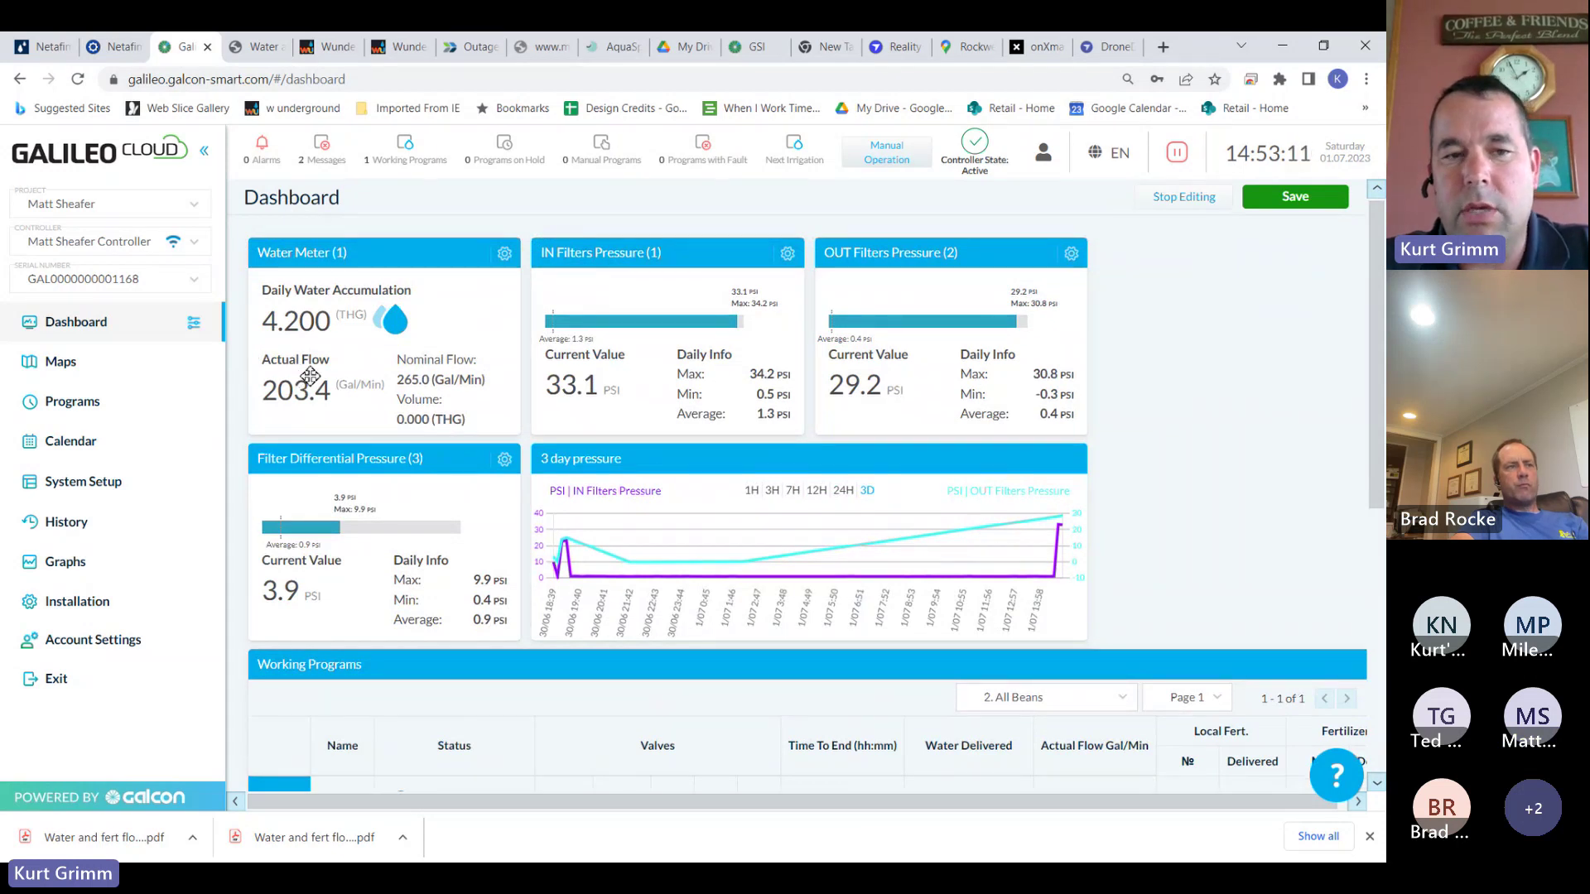
mouse_move(630, 568)
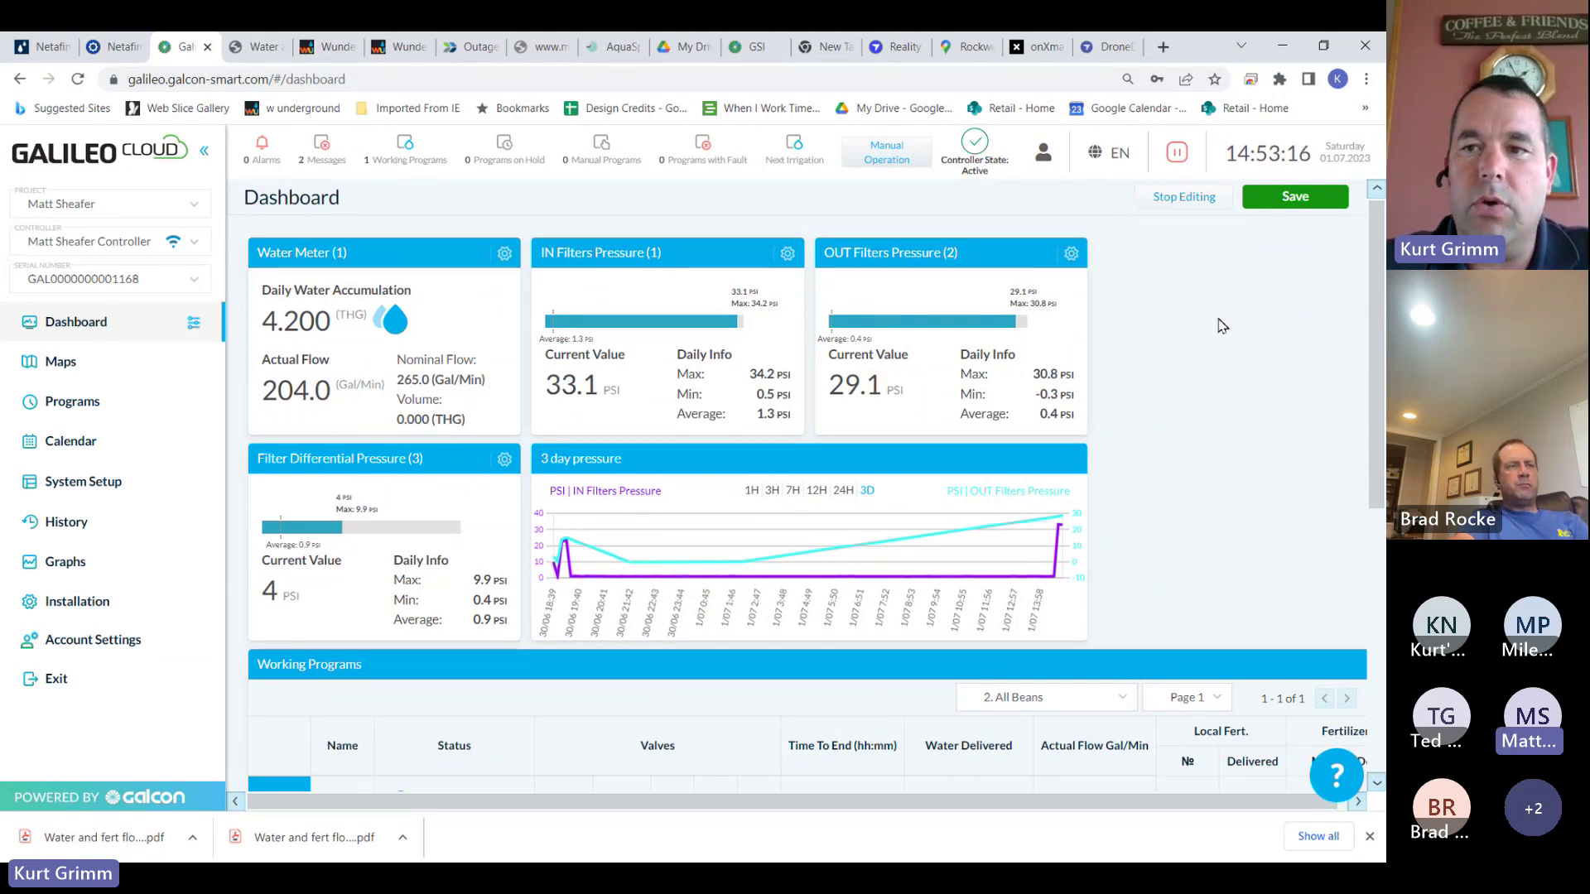
left_click(1299, 198)
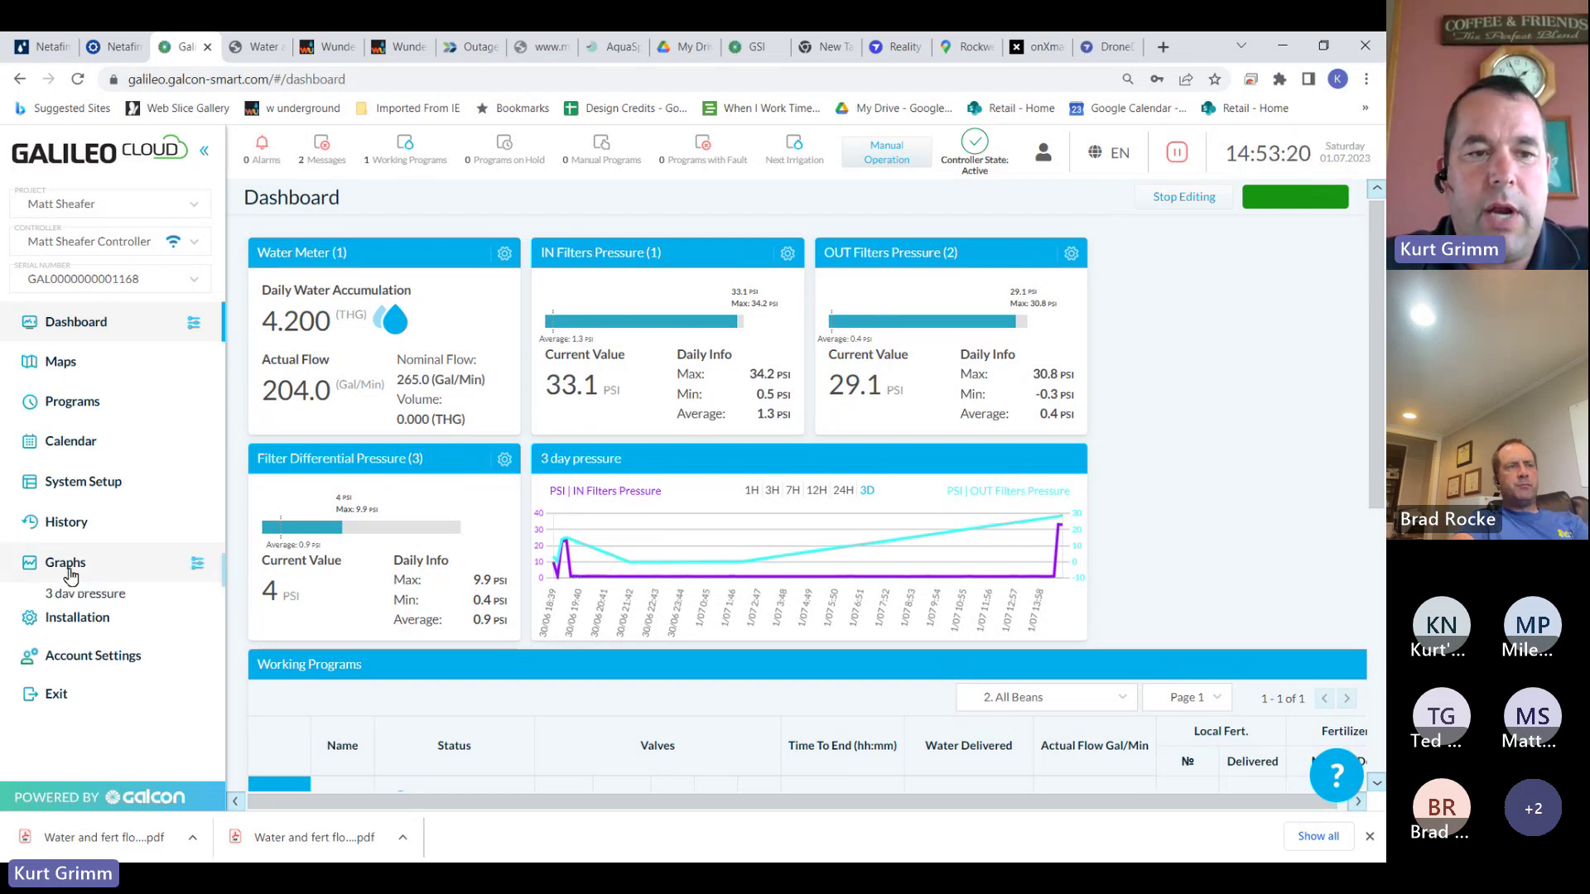
Start a new graph covering the last 3 days with the Water Meter readings
left_click(199, 563)
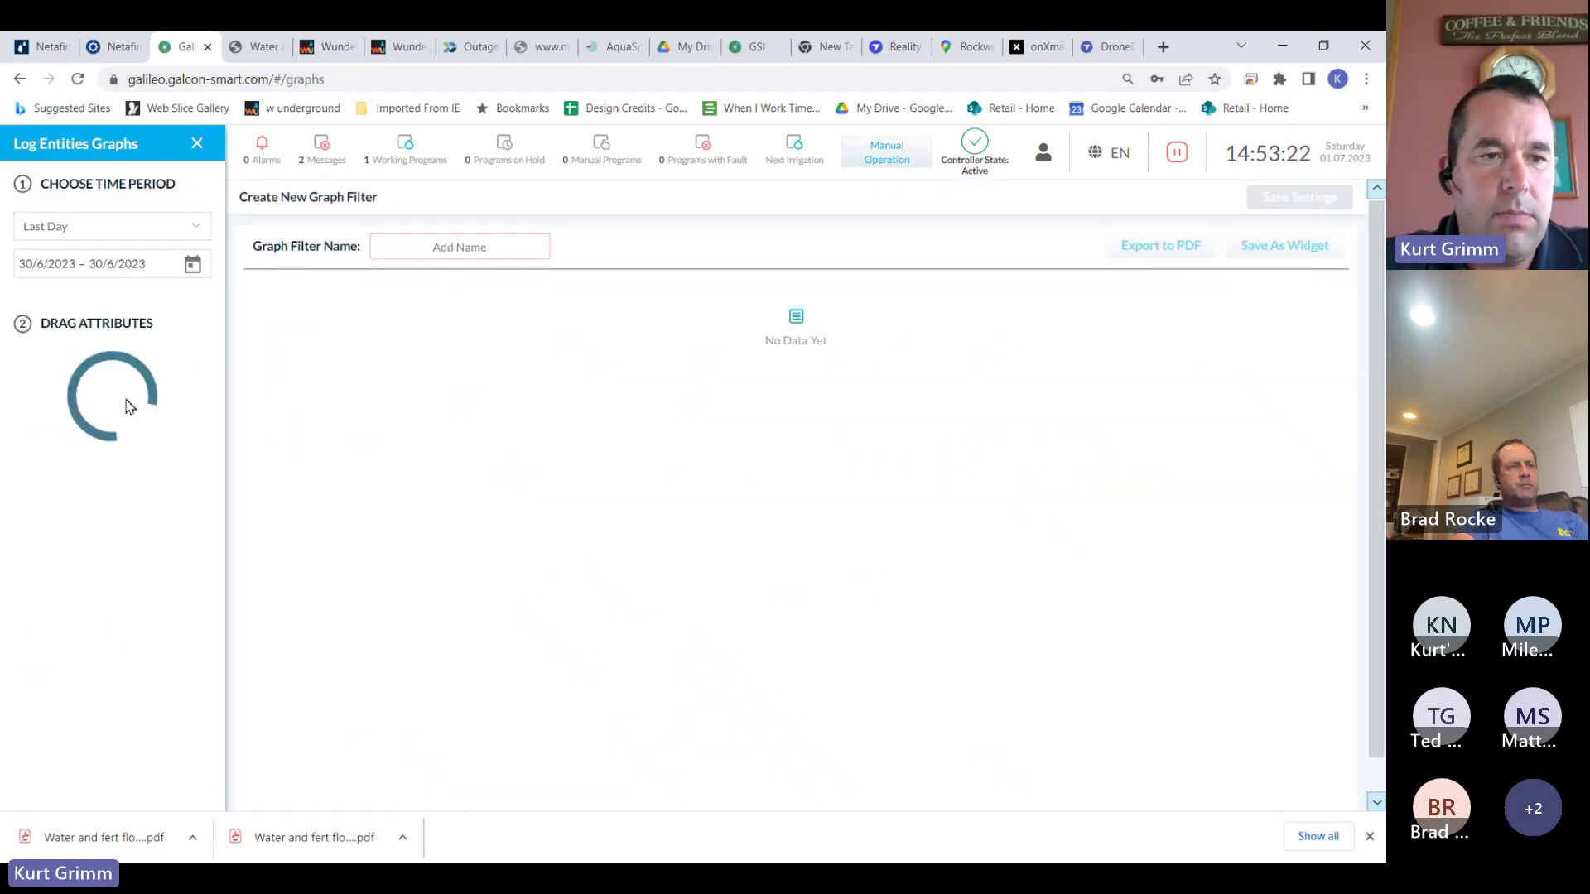
left_click(91, 226)
left_click(98, 294)
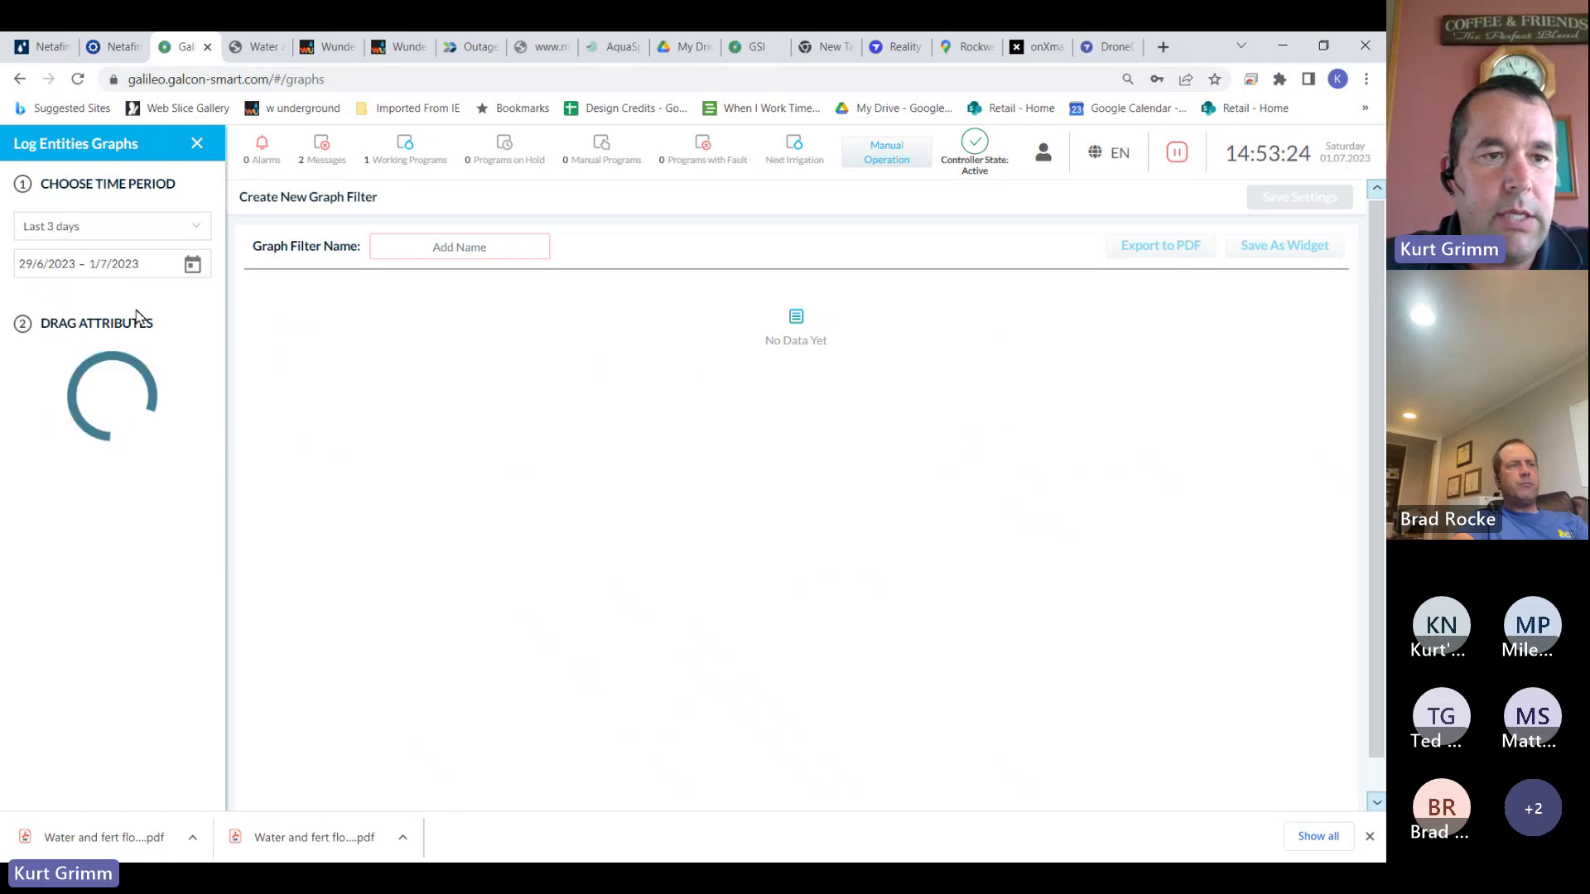
left_click(51, 389)
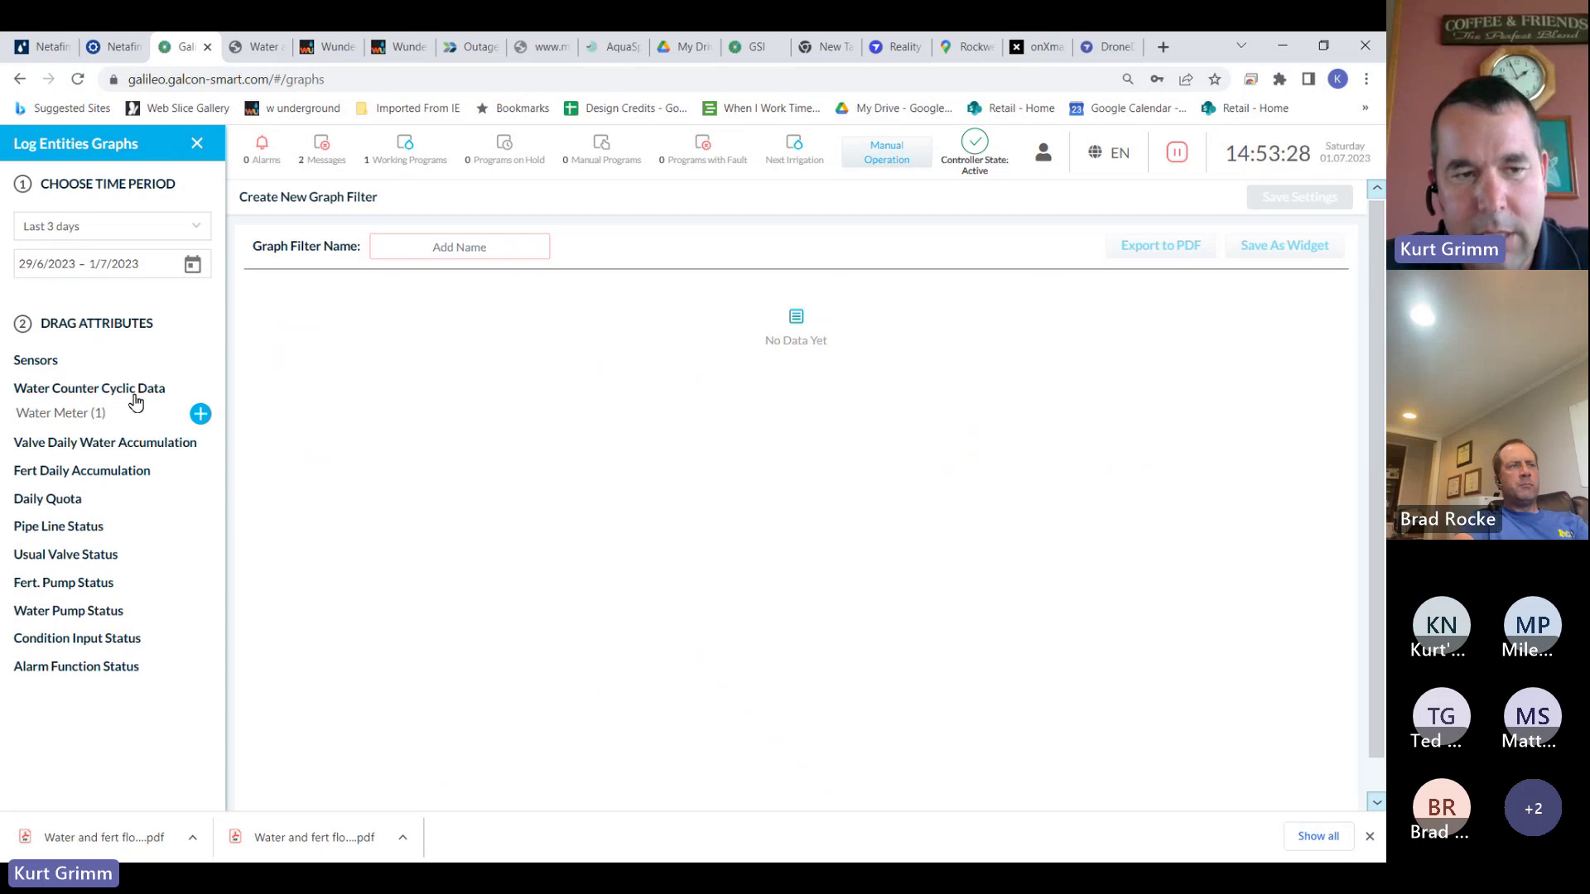
left_click(201, 415)
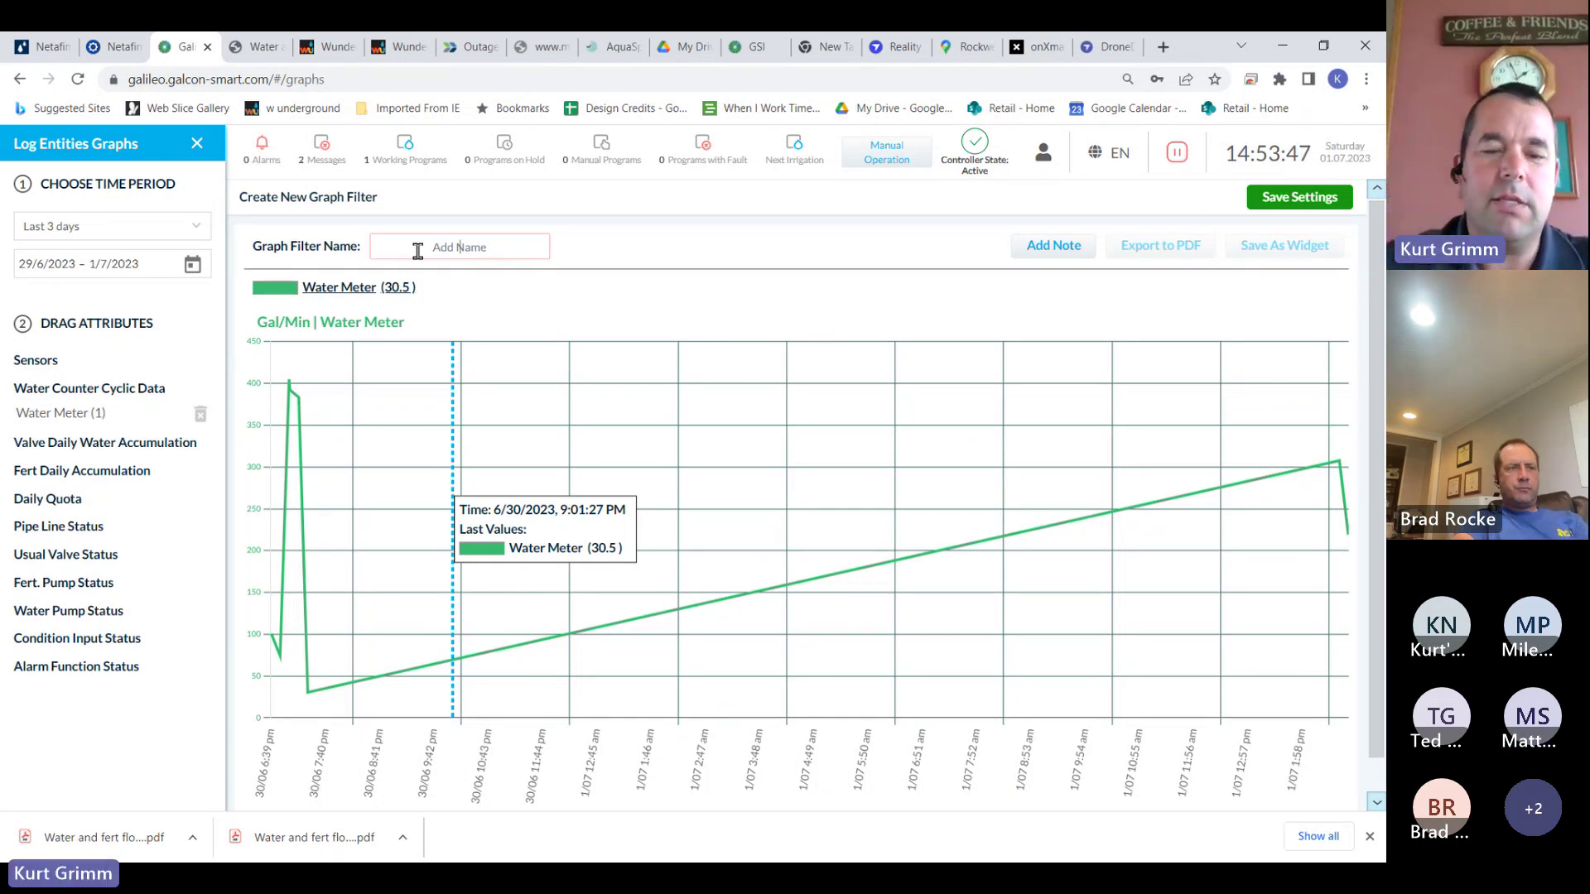
Name the graph '3 day flow', leave IN Filters Pressure off, and save the settings
left_click(429, 251)
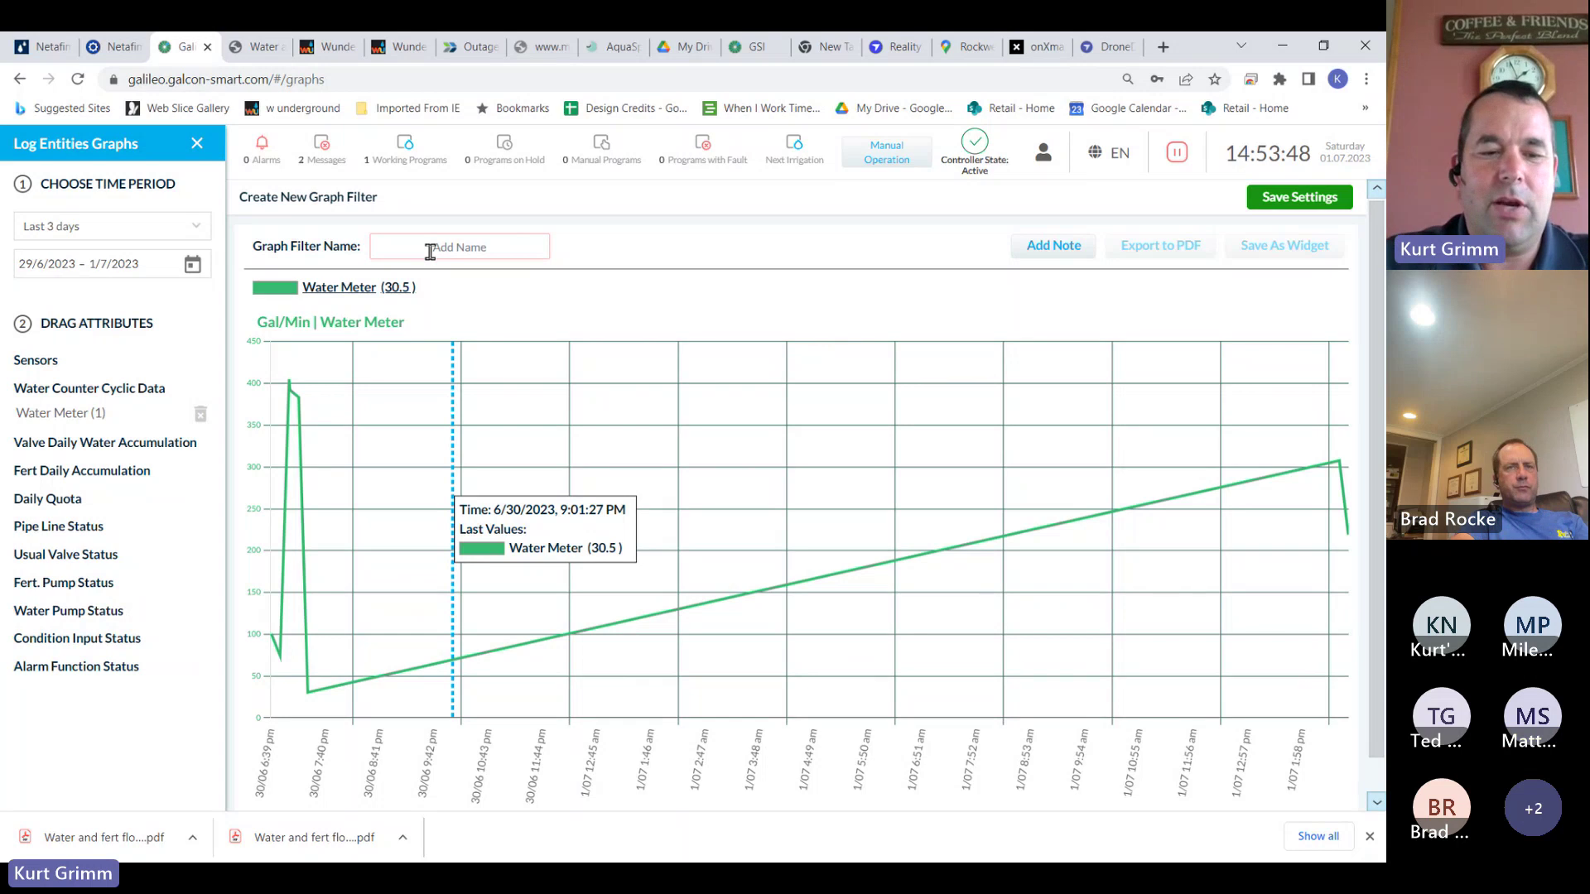
type("3 day flow")
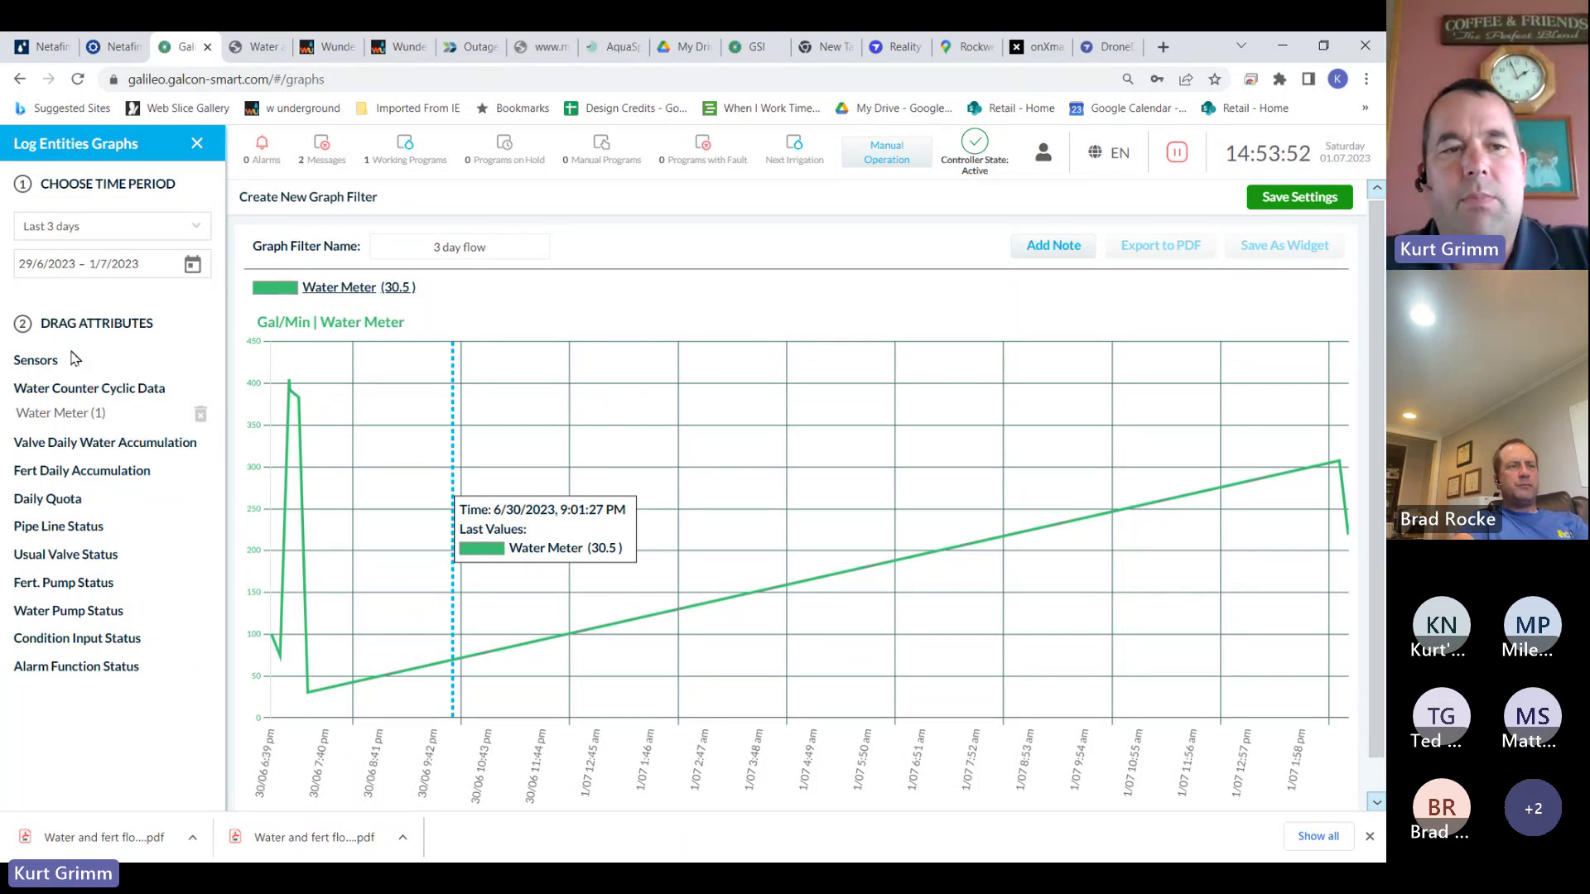
left_click(34, 360)
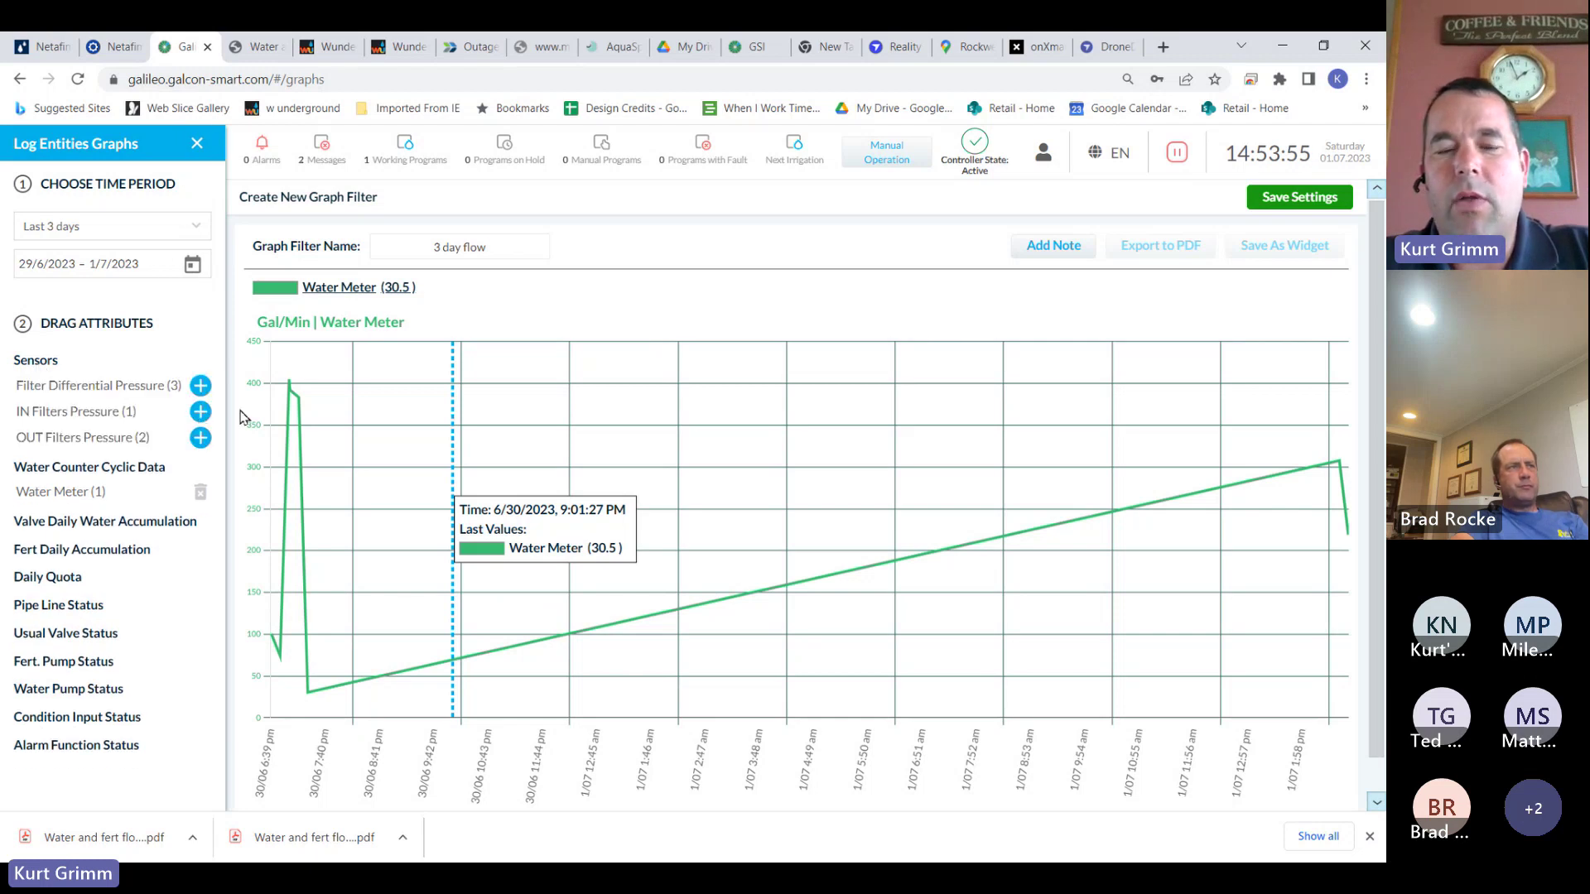
left_click(203, 414)
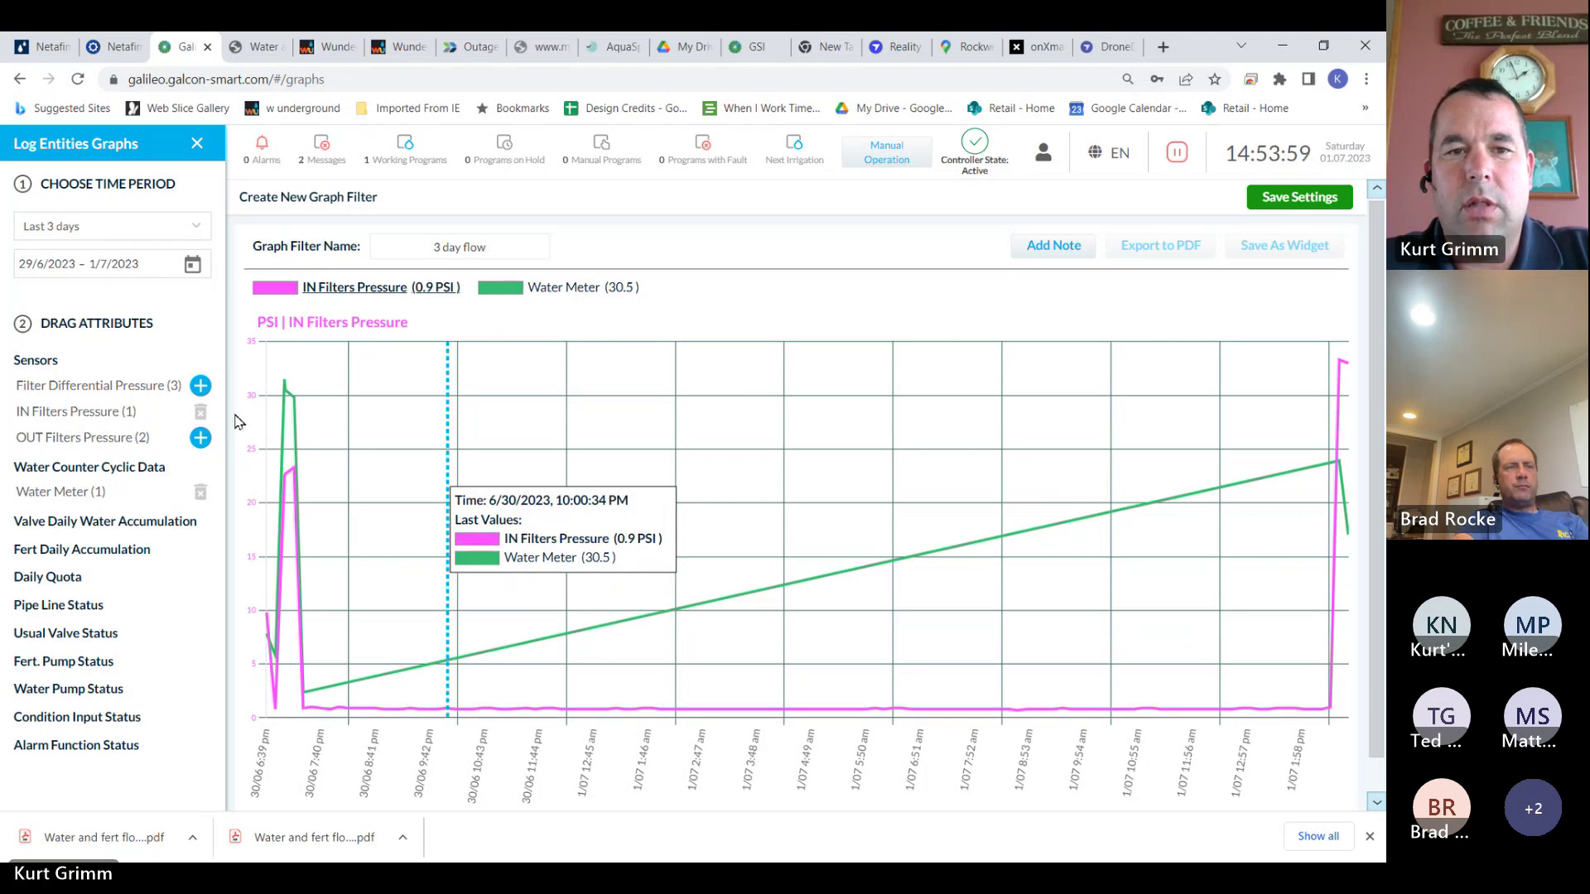
left_click(200, 414)
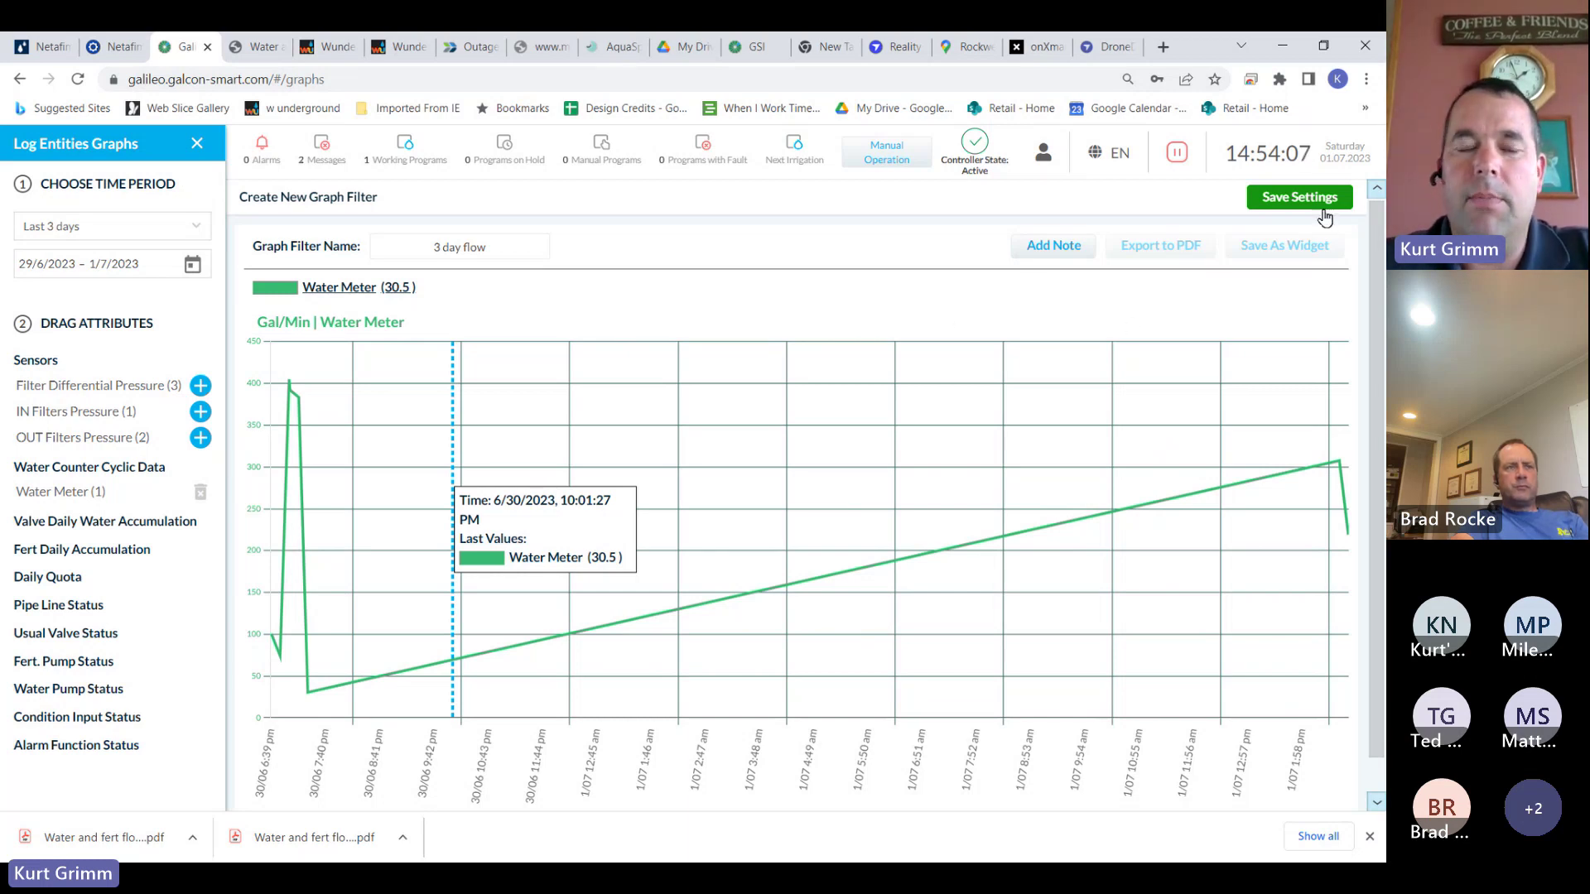
left_click(200, 412)
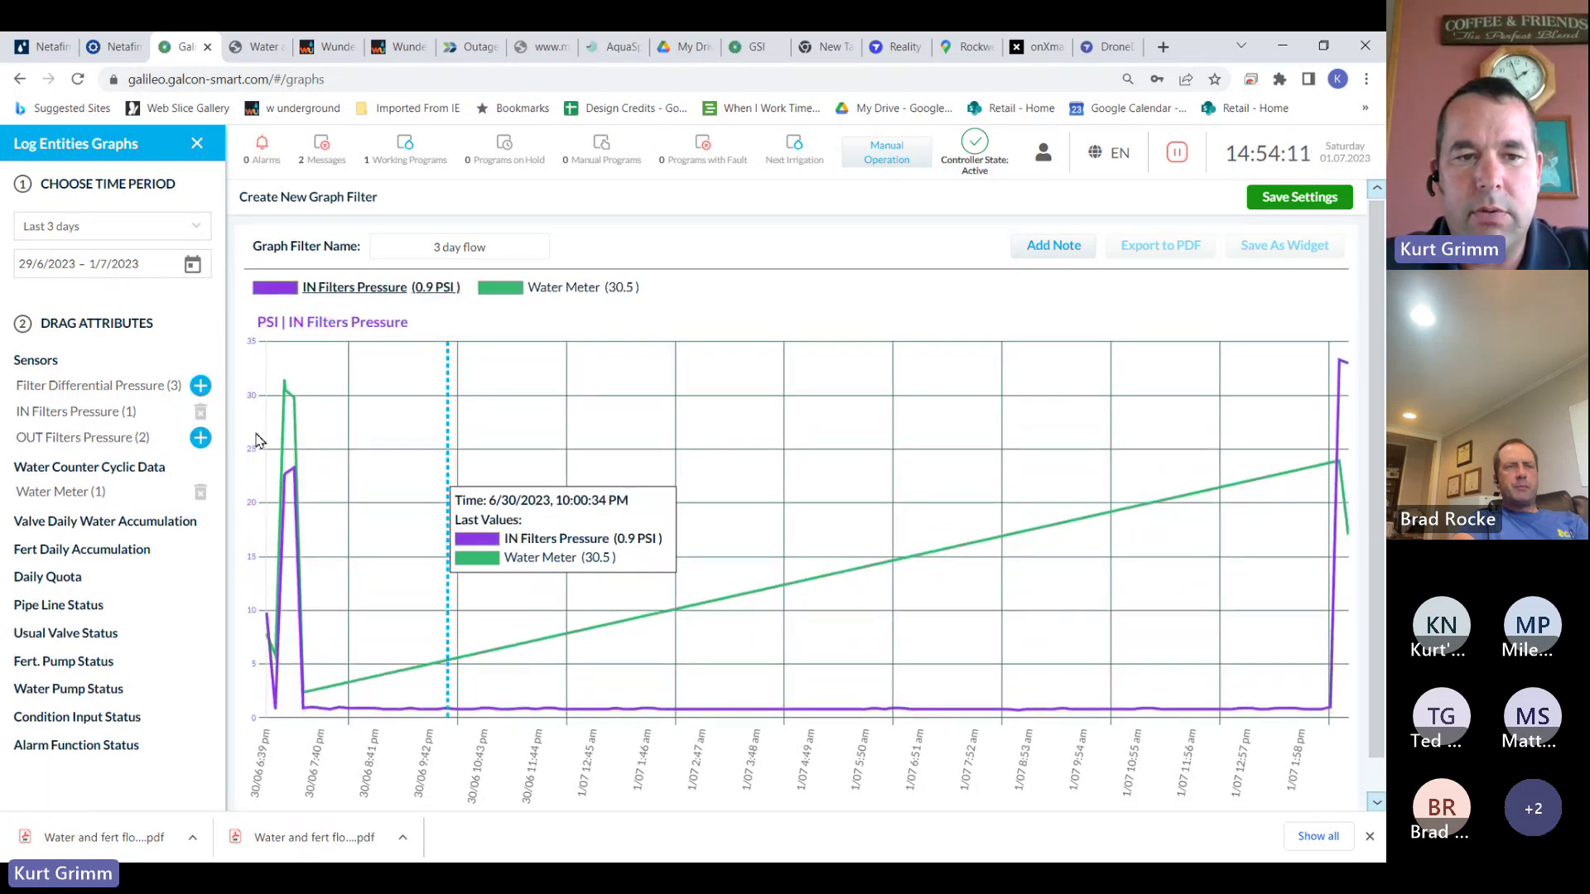
left_click(201, 414)
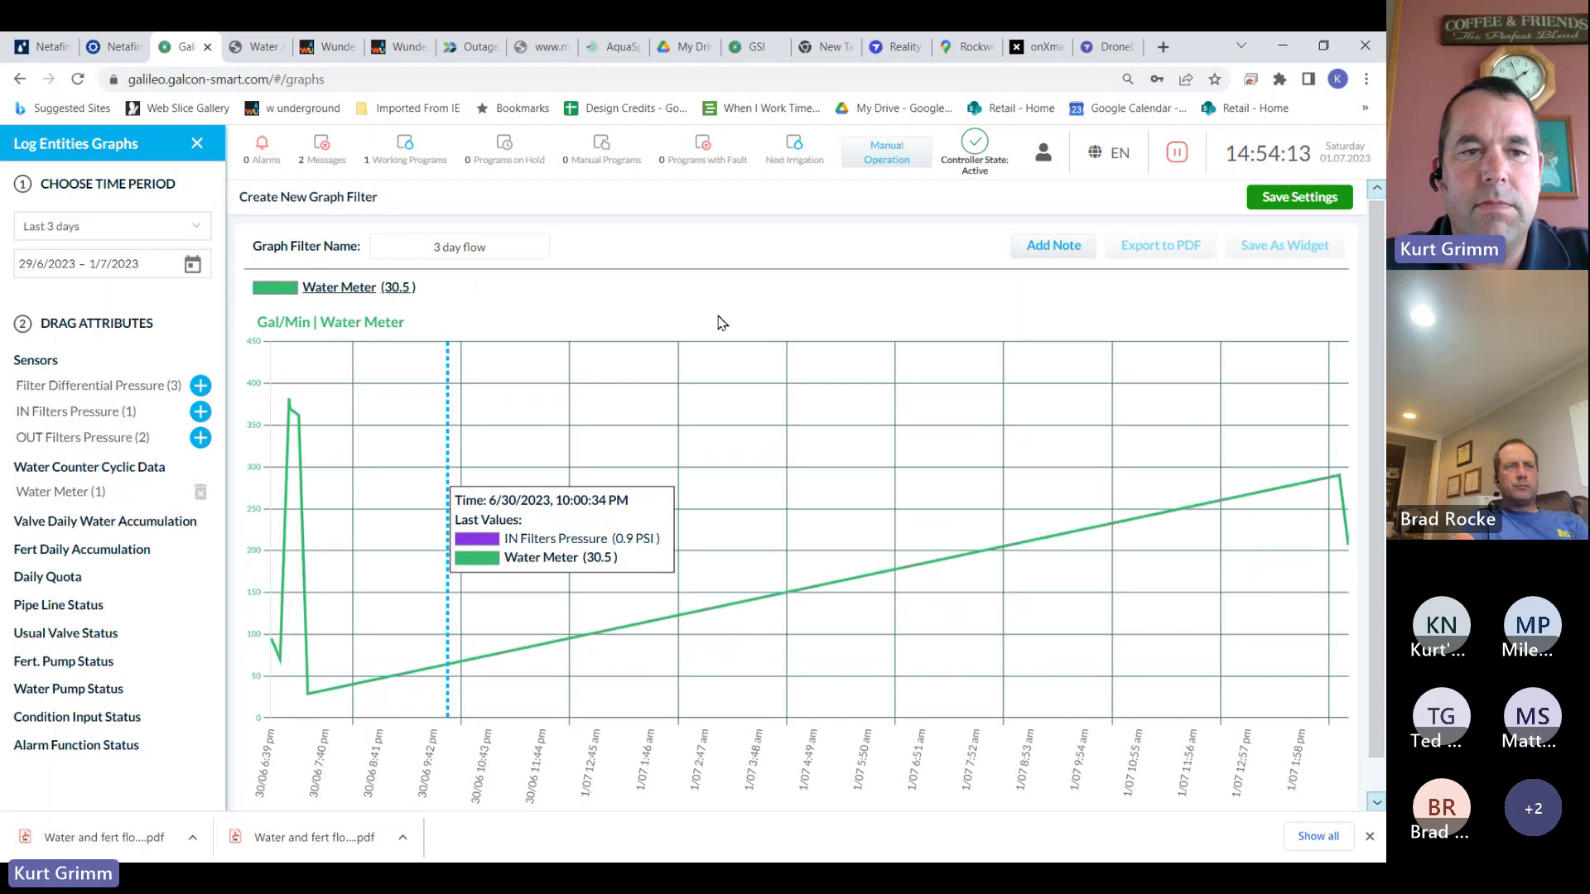
left_click(1346, 198)
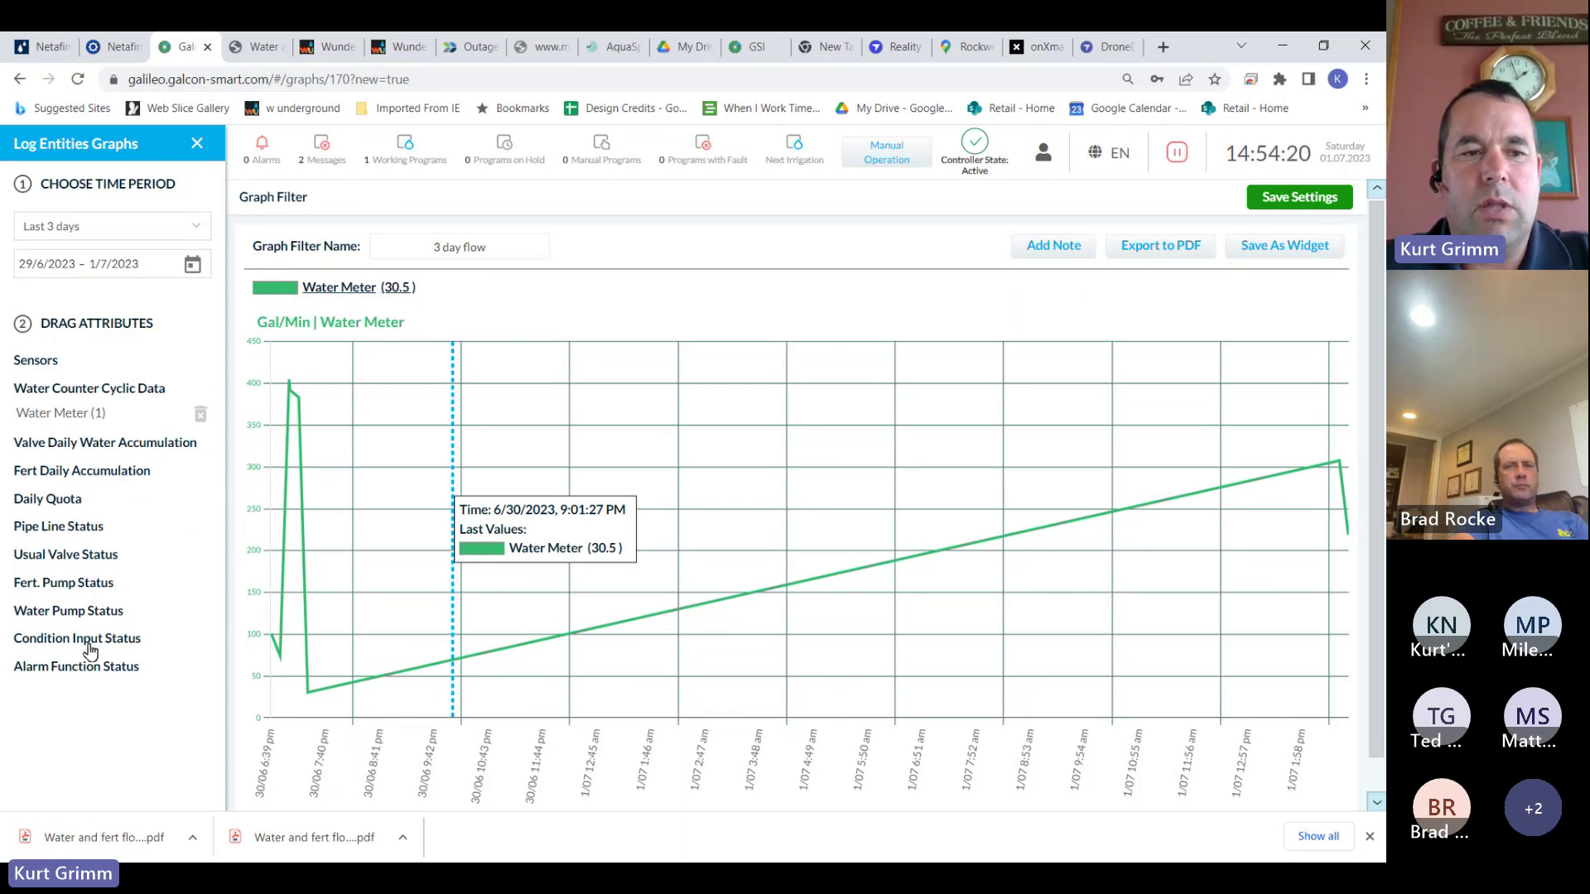
Try adding the Easy Dose Fert. Pump status, remove it, and close the attributes panel
left_click(58, 584)
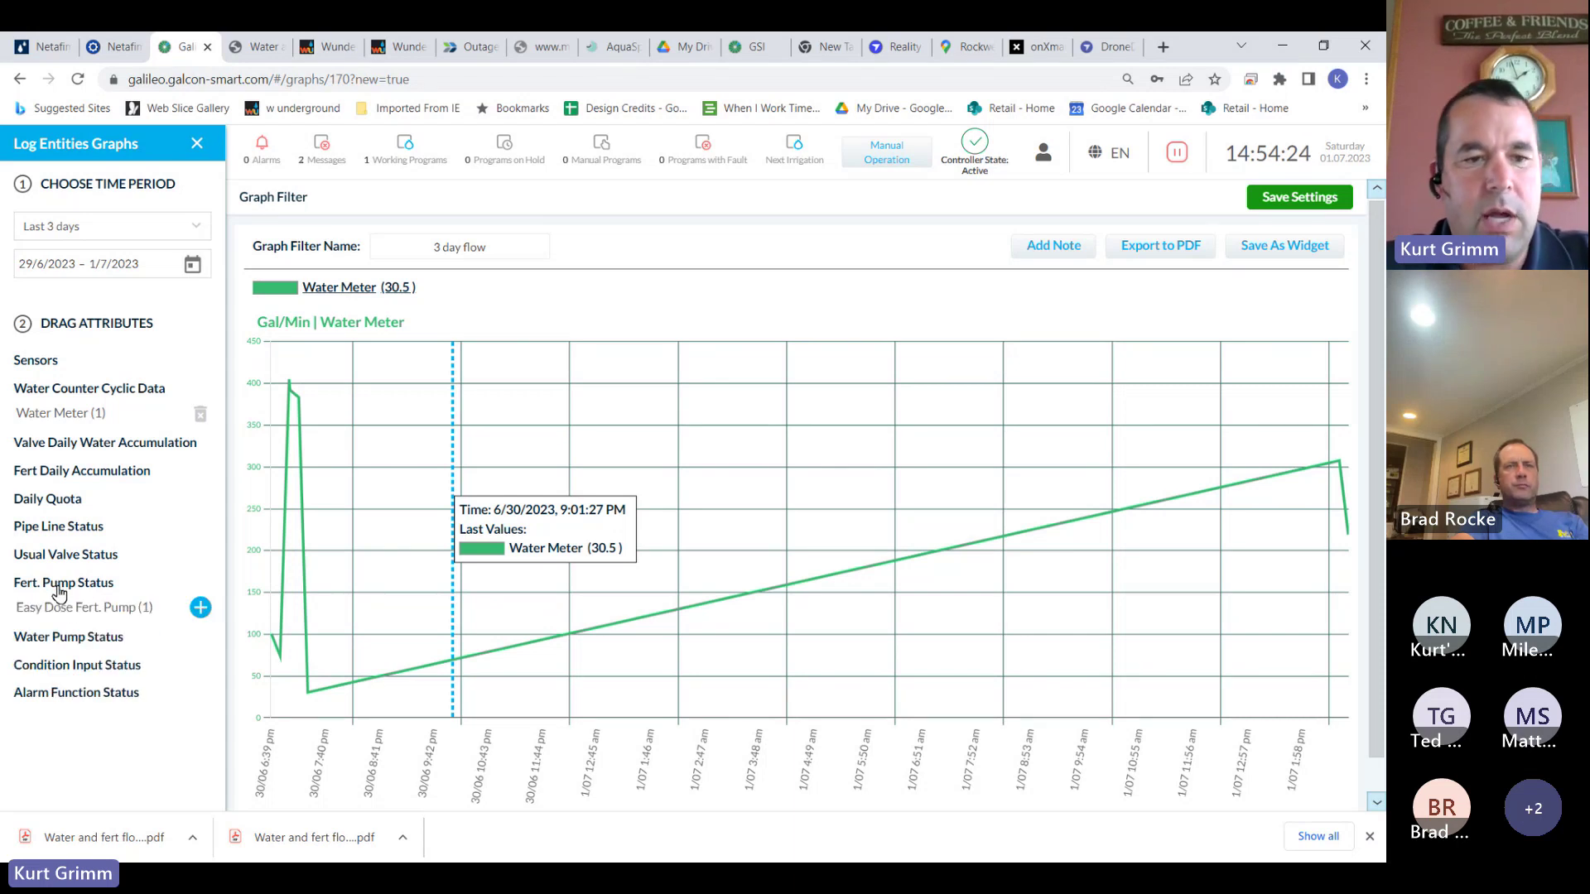
left_click(201, 606)
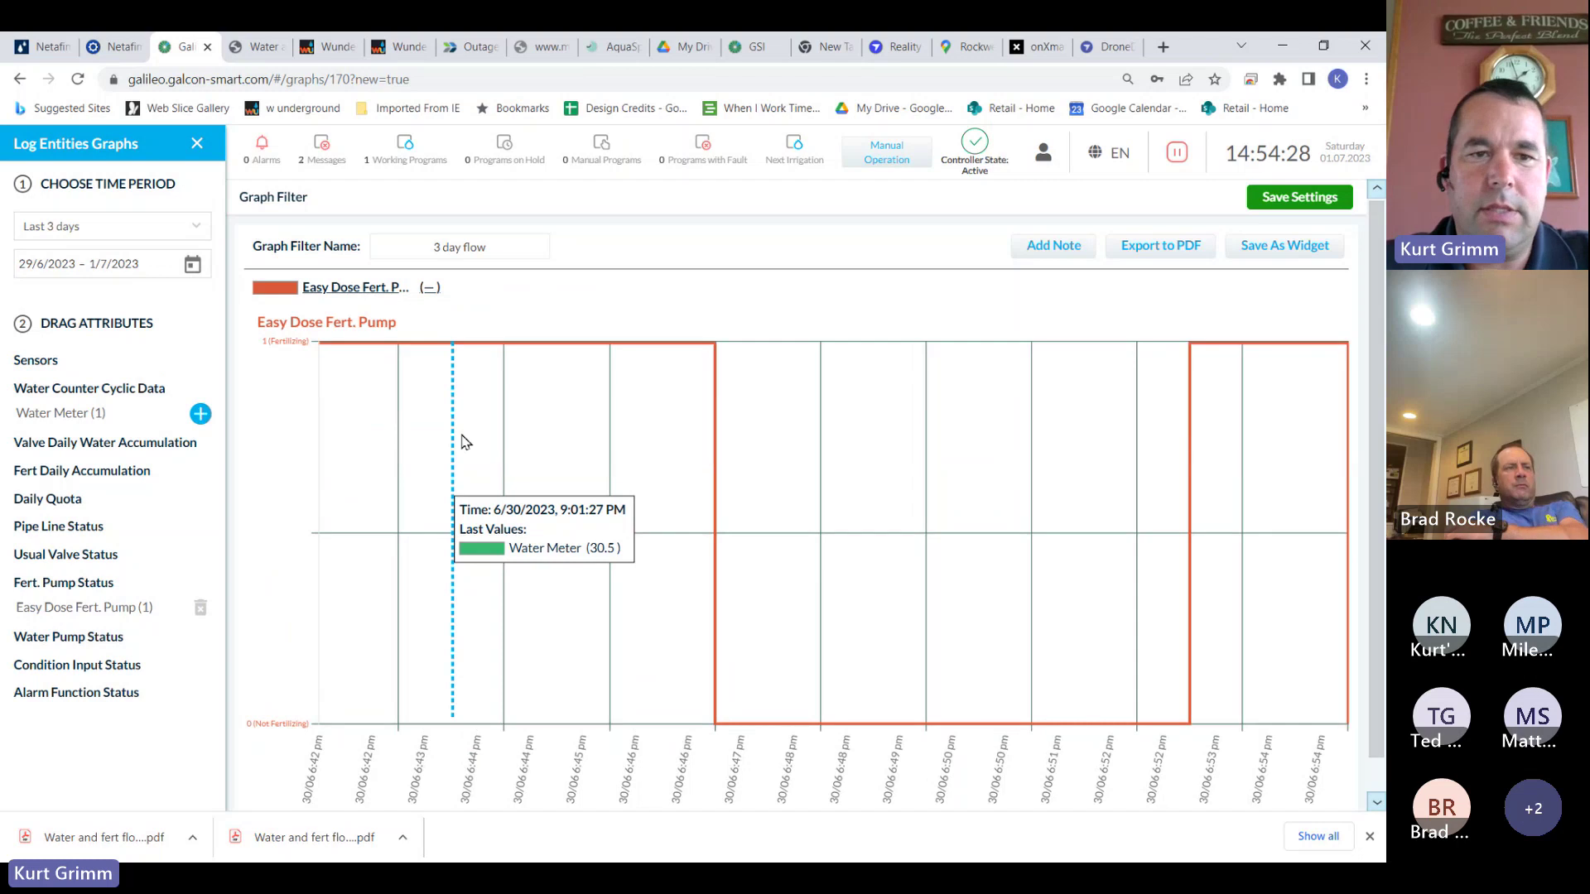
left_click(201, 607)
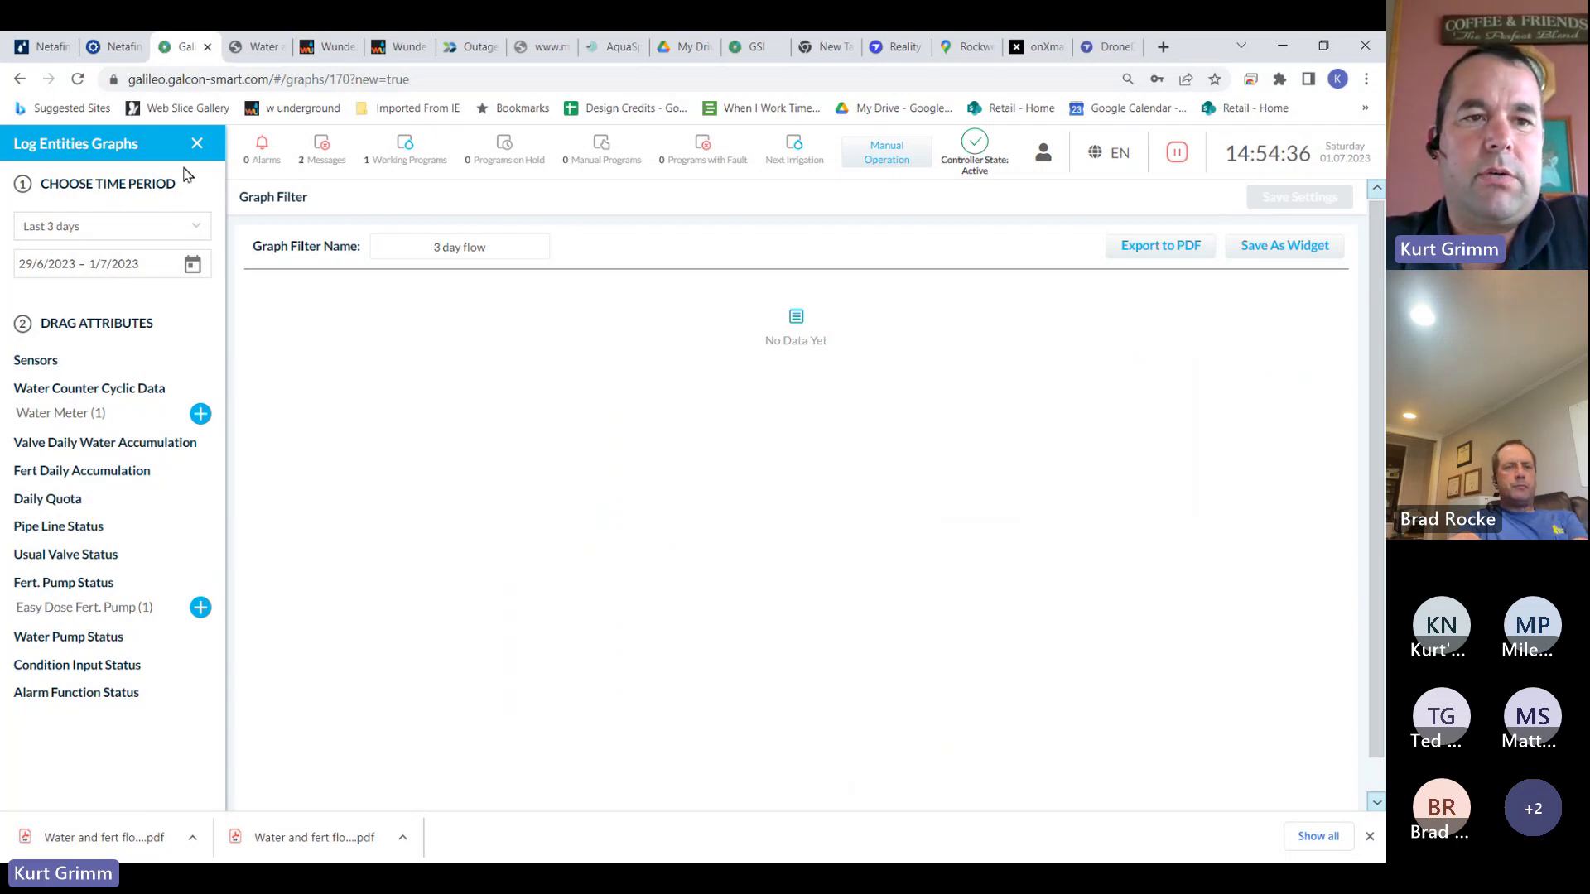
left_click(197, 144)
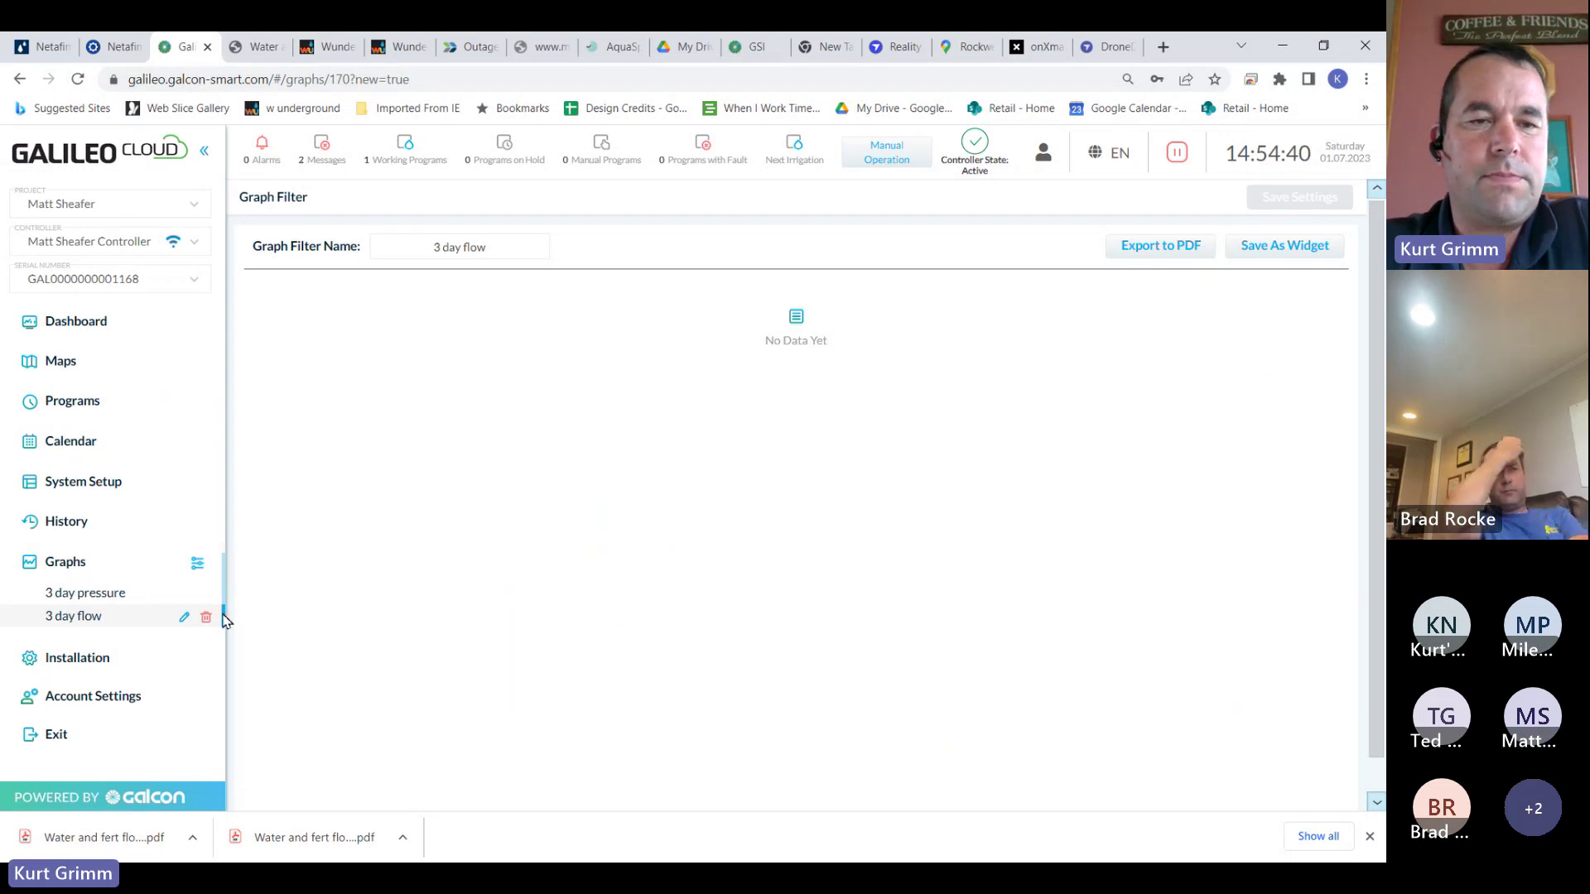
Leave the 3 day flow graph without saving changes and return to the Dashboard
left_click(99, 593)
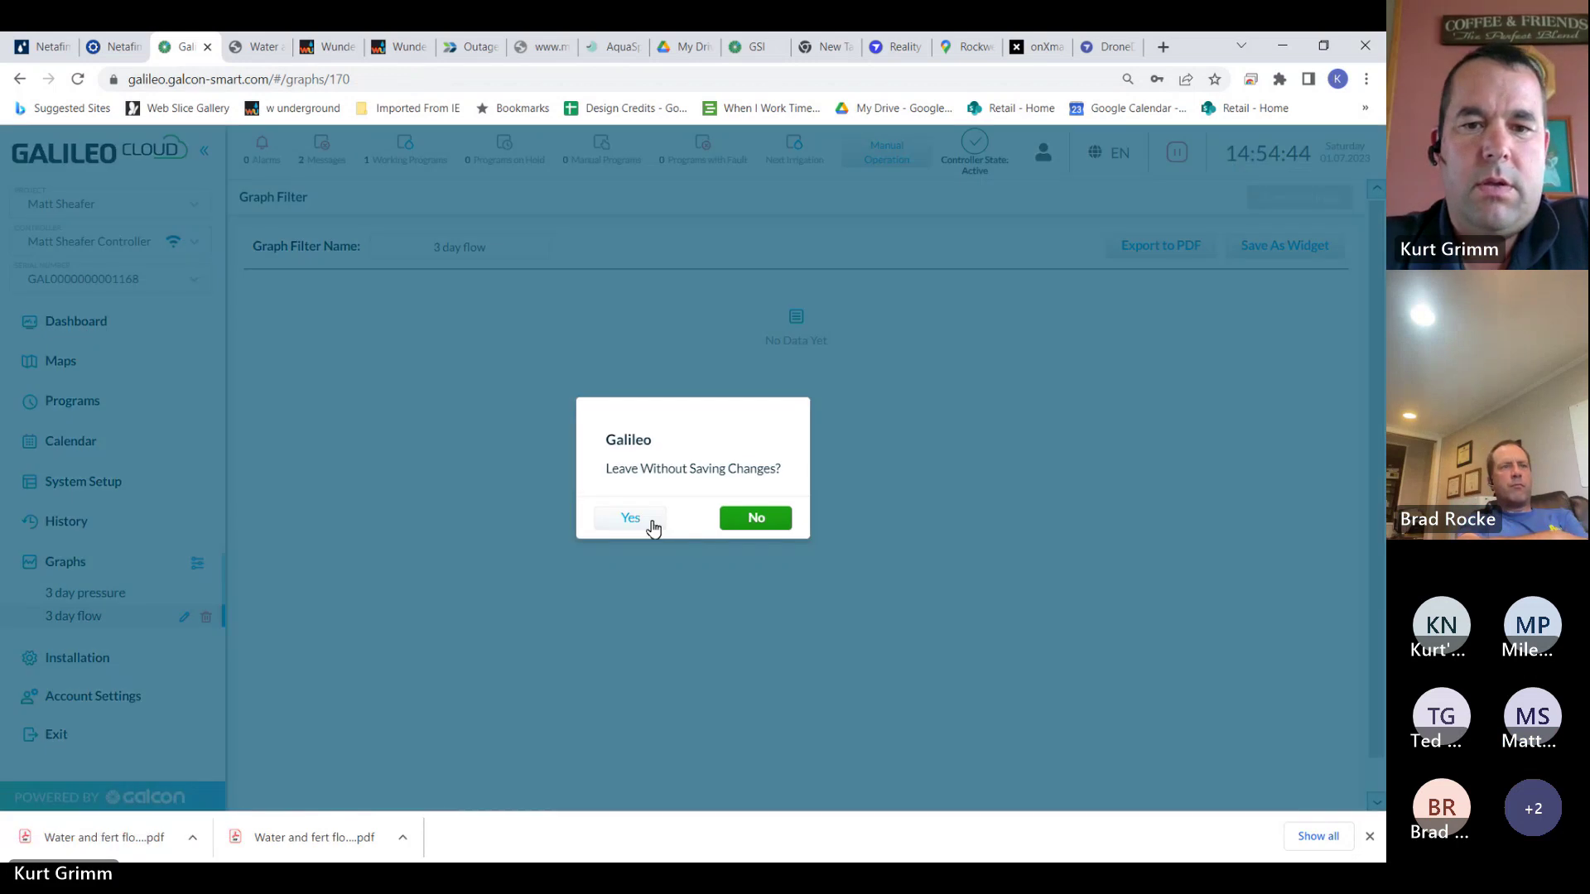
left_click(630, 518)
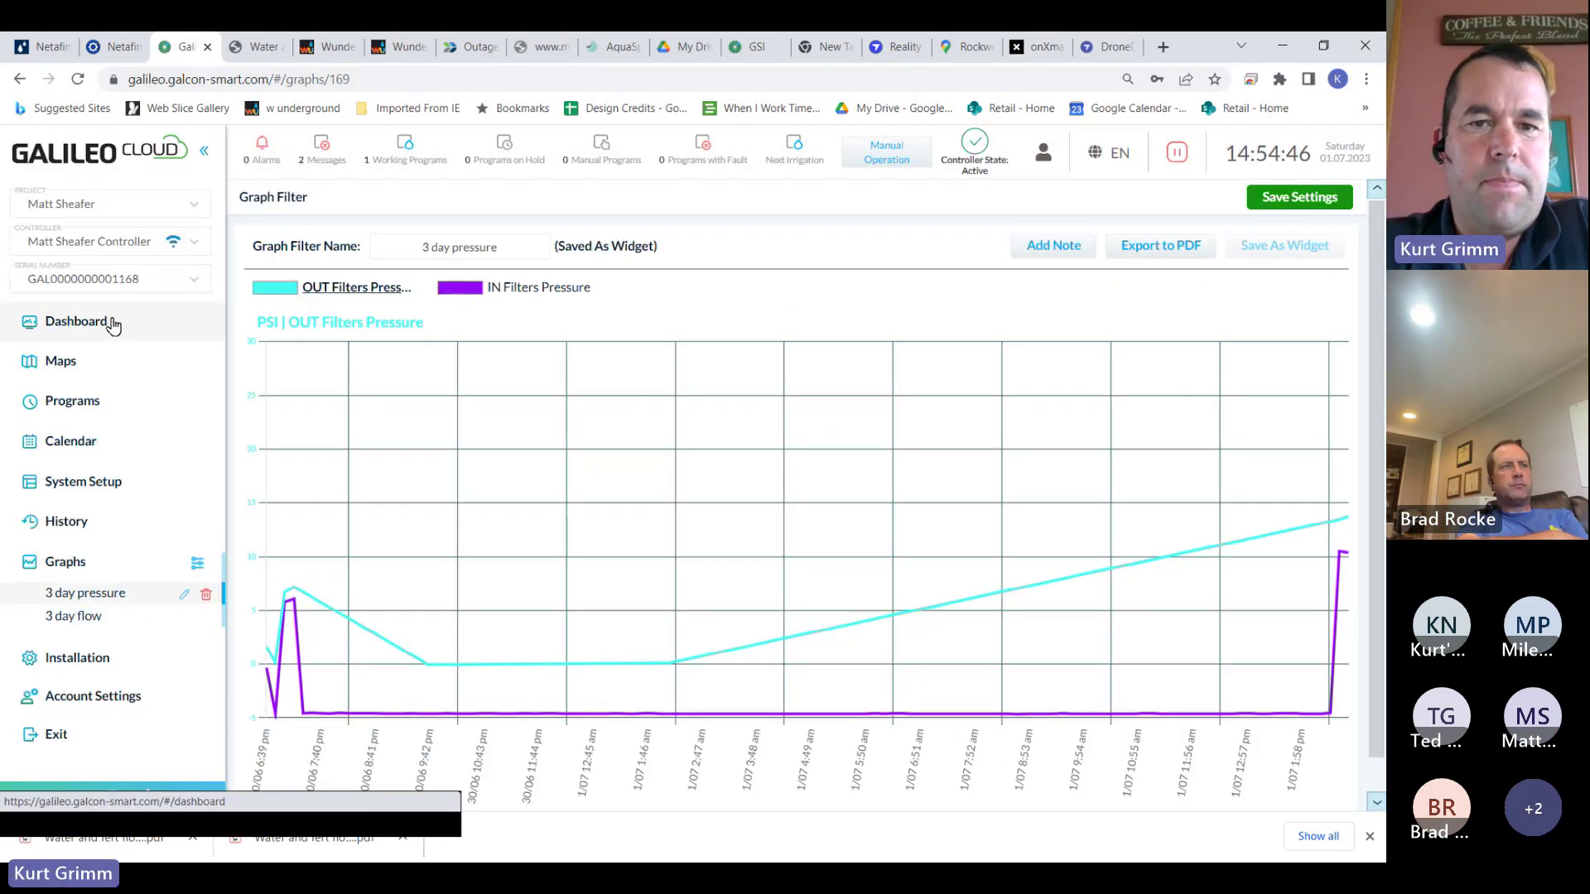
left_click(77, 322)
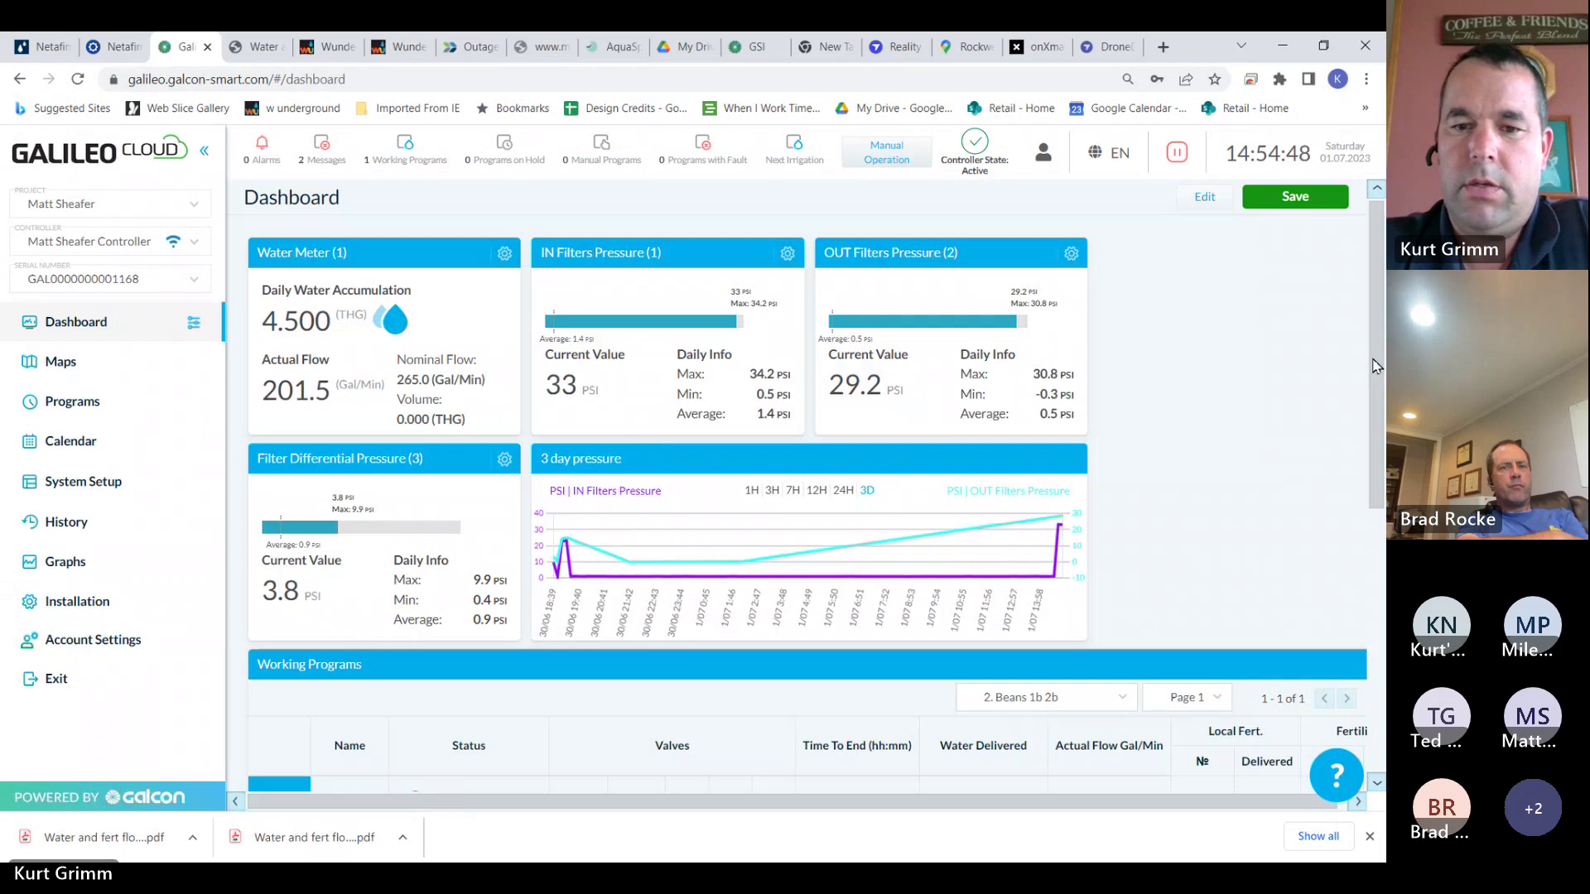
left_click_drag(1375, 365, 1370, 356)
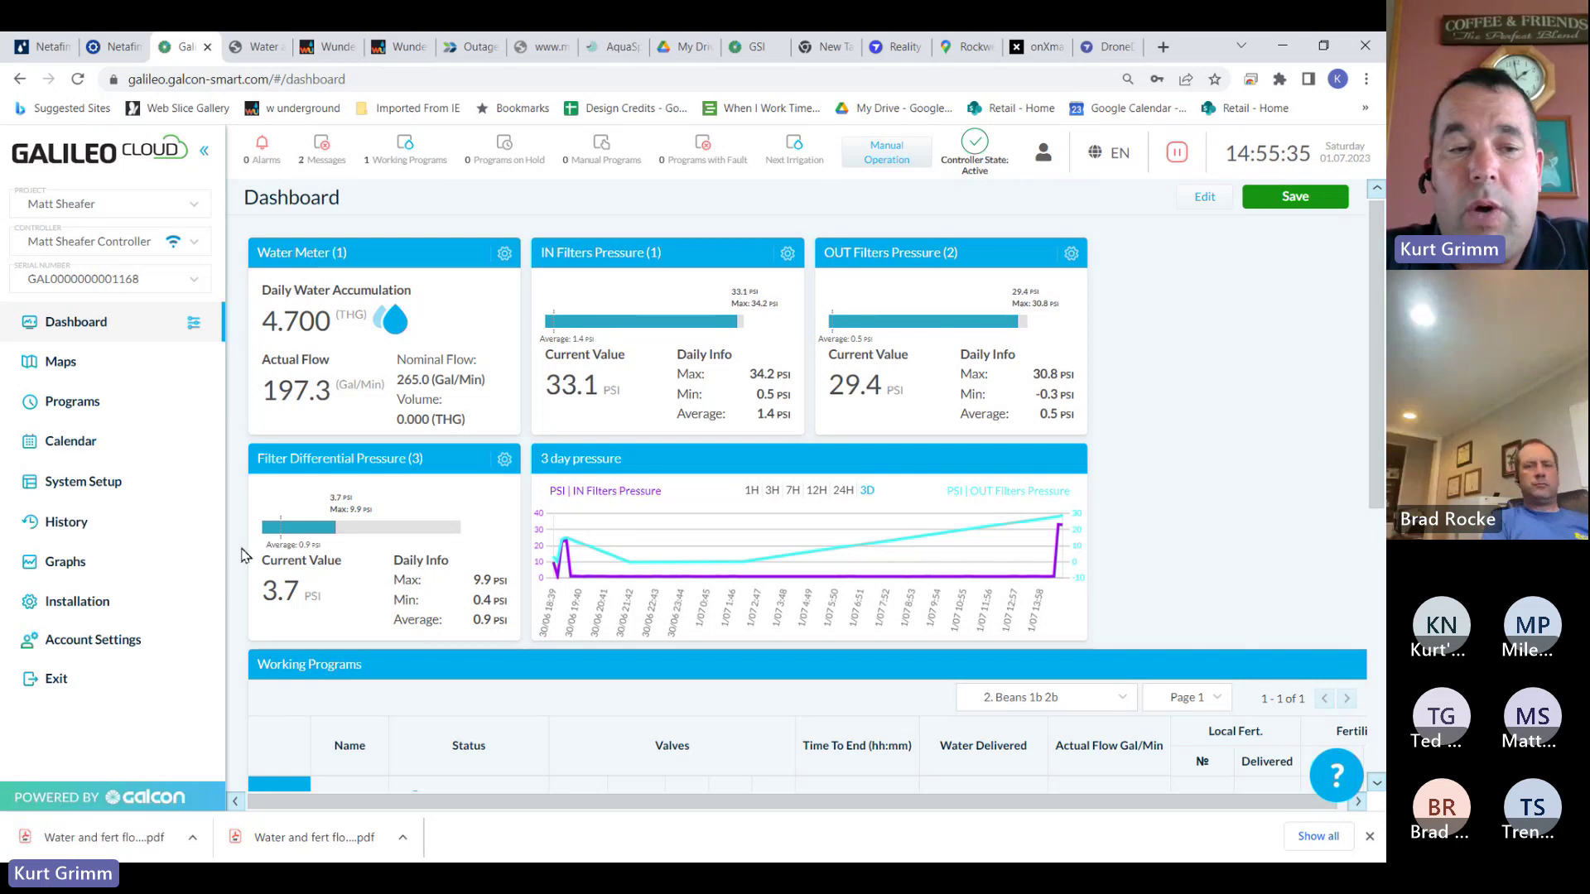
mouse_move(669, 596)
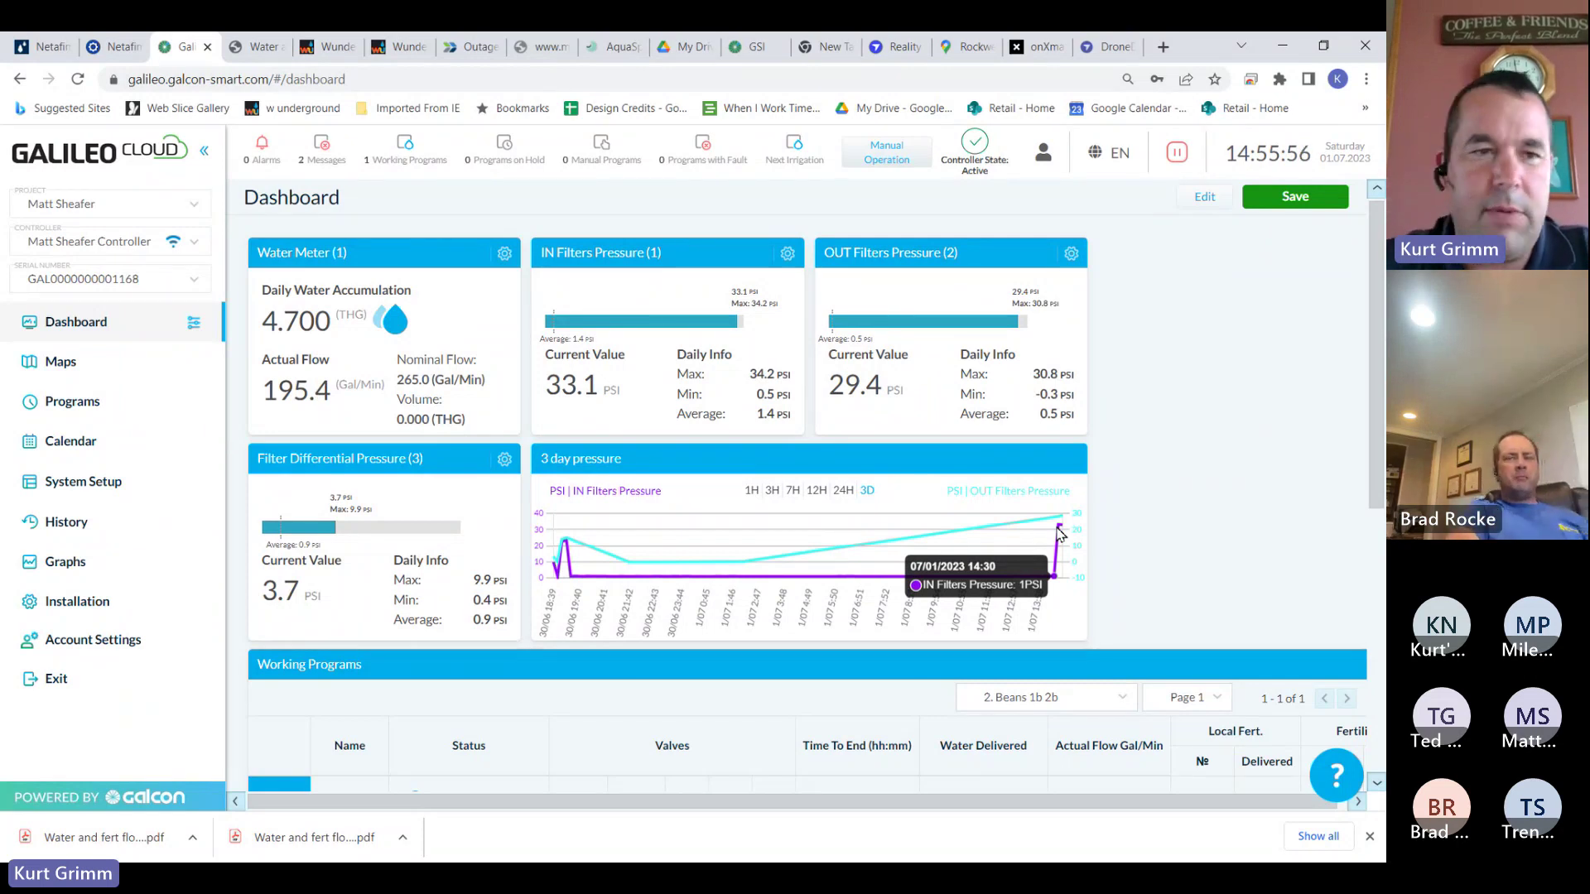
Switch to another farm's project from the Project list
left_click(192, 208)
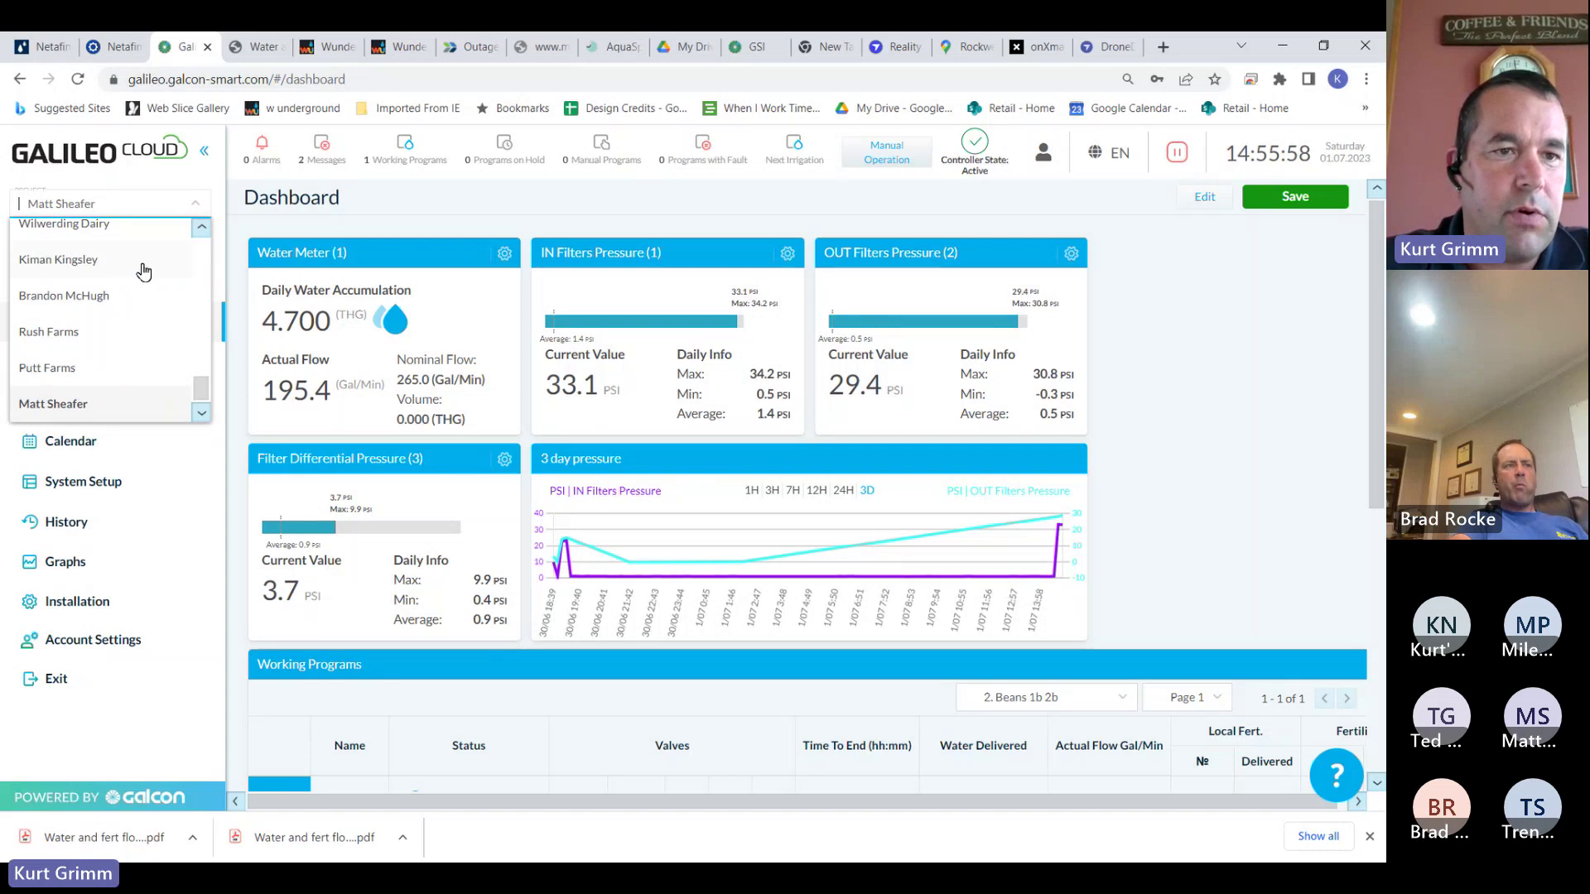
left_click_drag(198, 392, 204, 257)
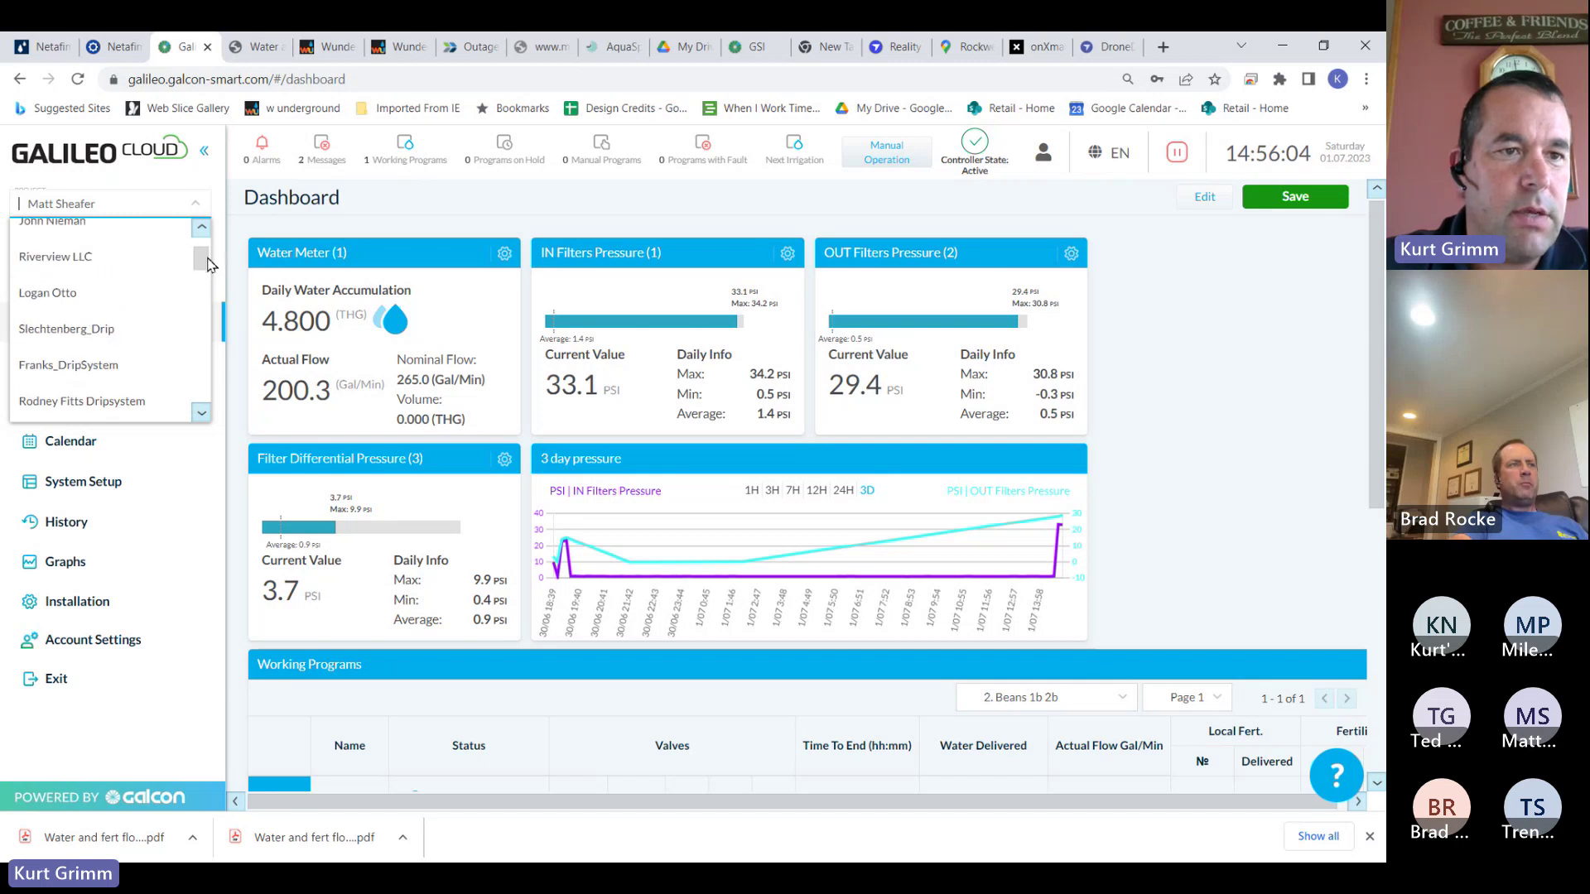
left_click(91, 296)
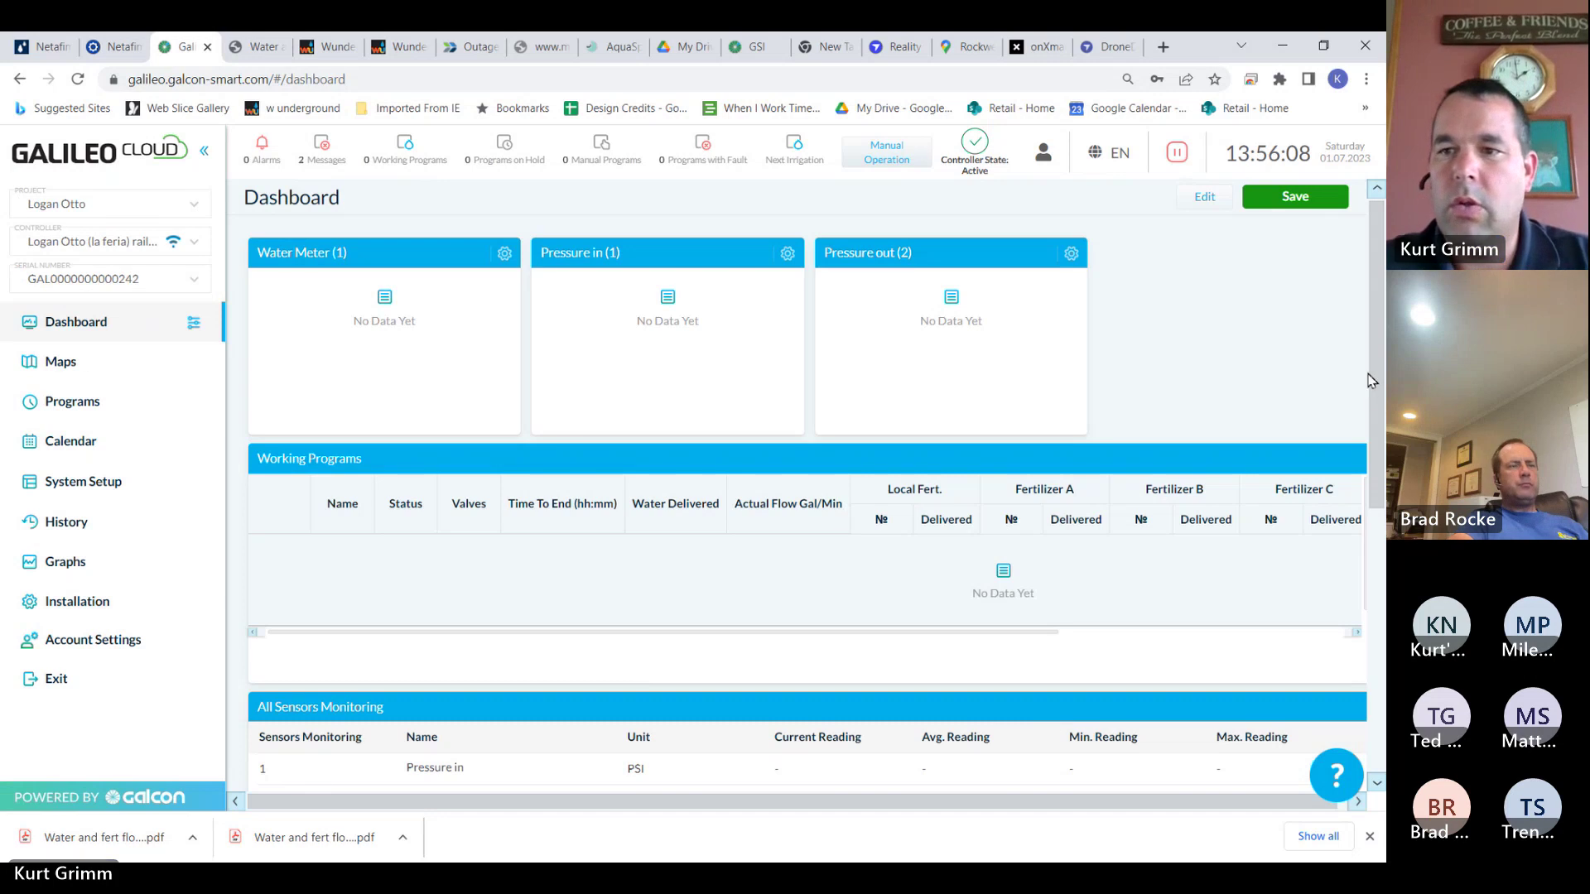
Scroll that farm's dashboard down to the 3 day pressure and 3 day flow charts
left_click_drag(1374, 380, 1381, 692)
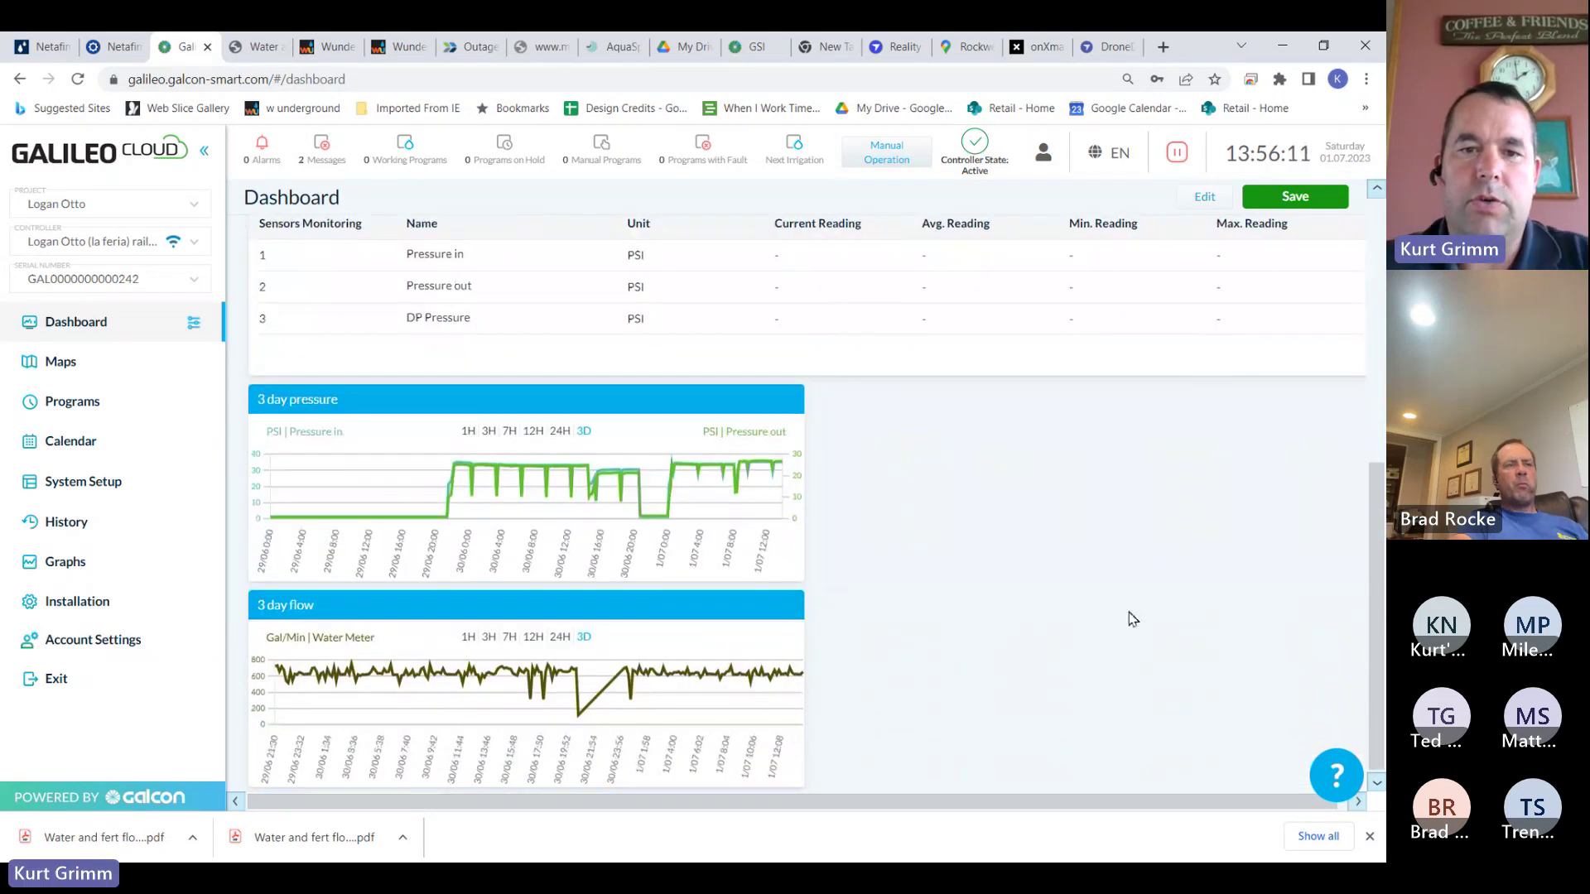
mouse_move(488, 528)
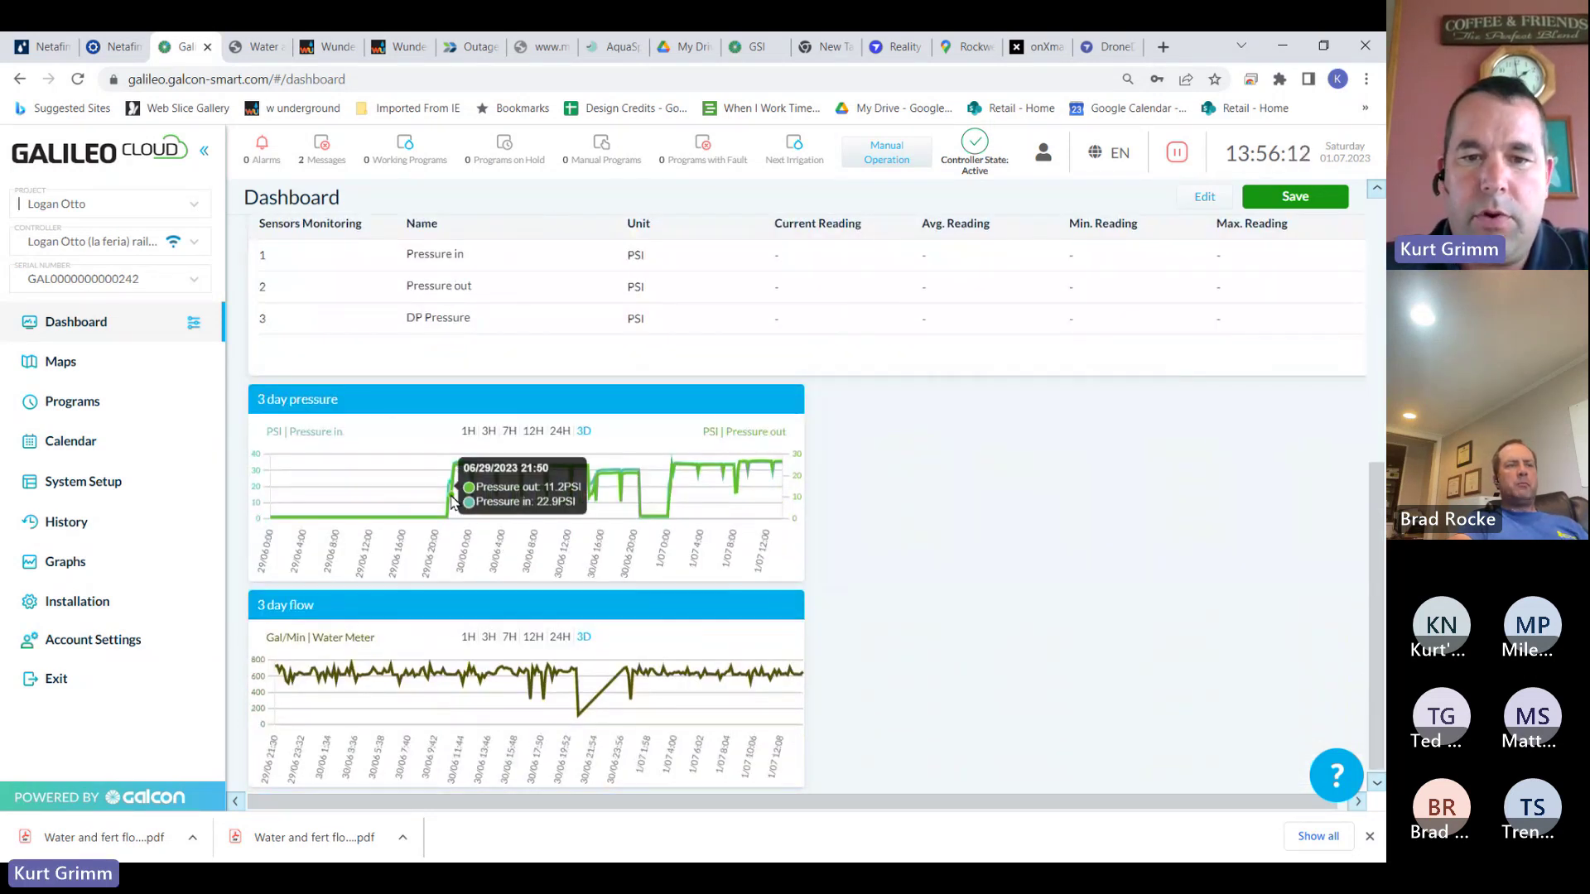
mouse_move(398, 677)
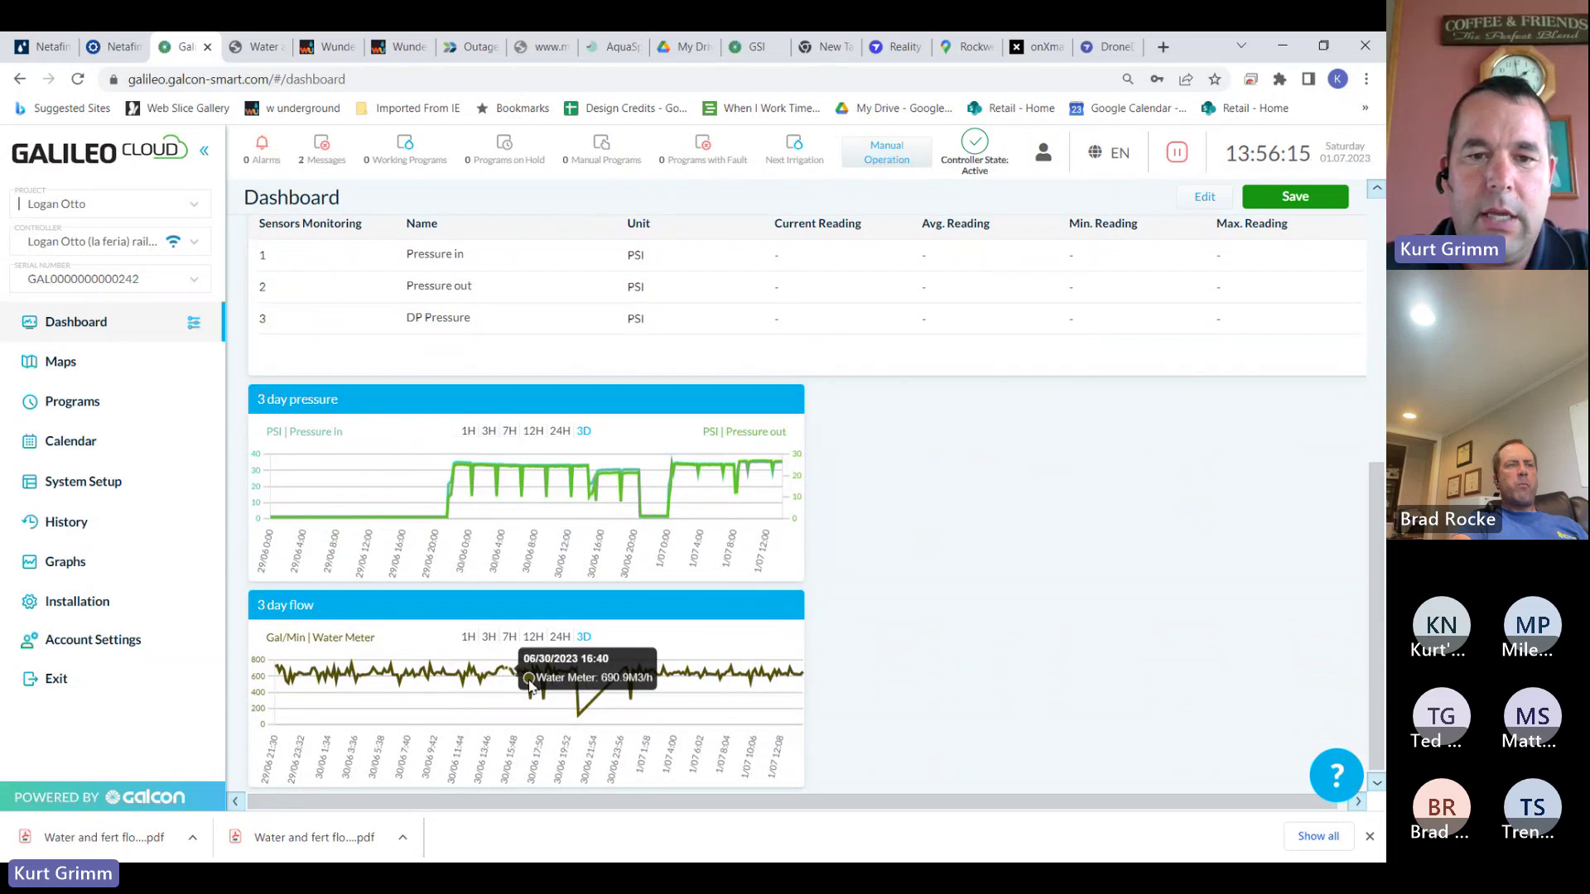